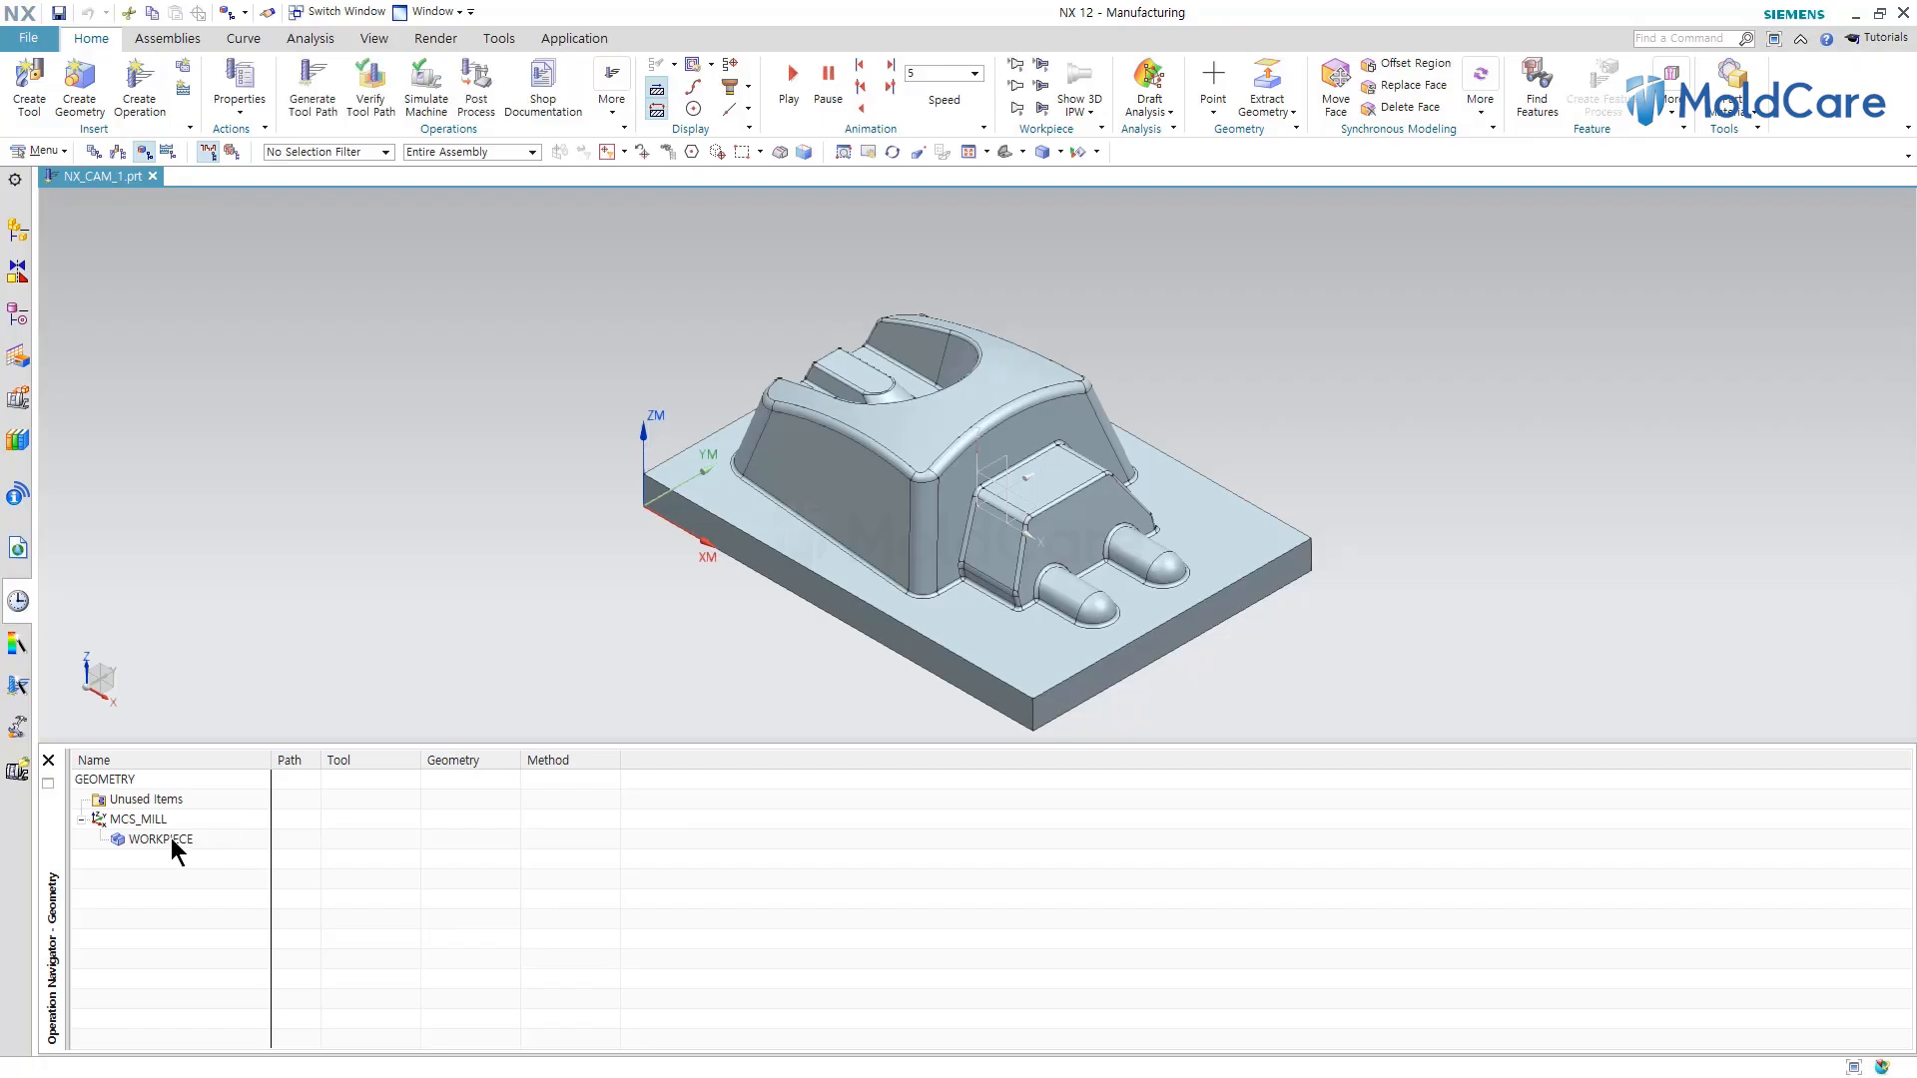
Open the WORKPIECE geometry and display its specified part and blank, then close the dialog.
{"action": "double_click", "coordinate": [171, 837]}
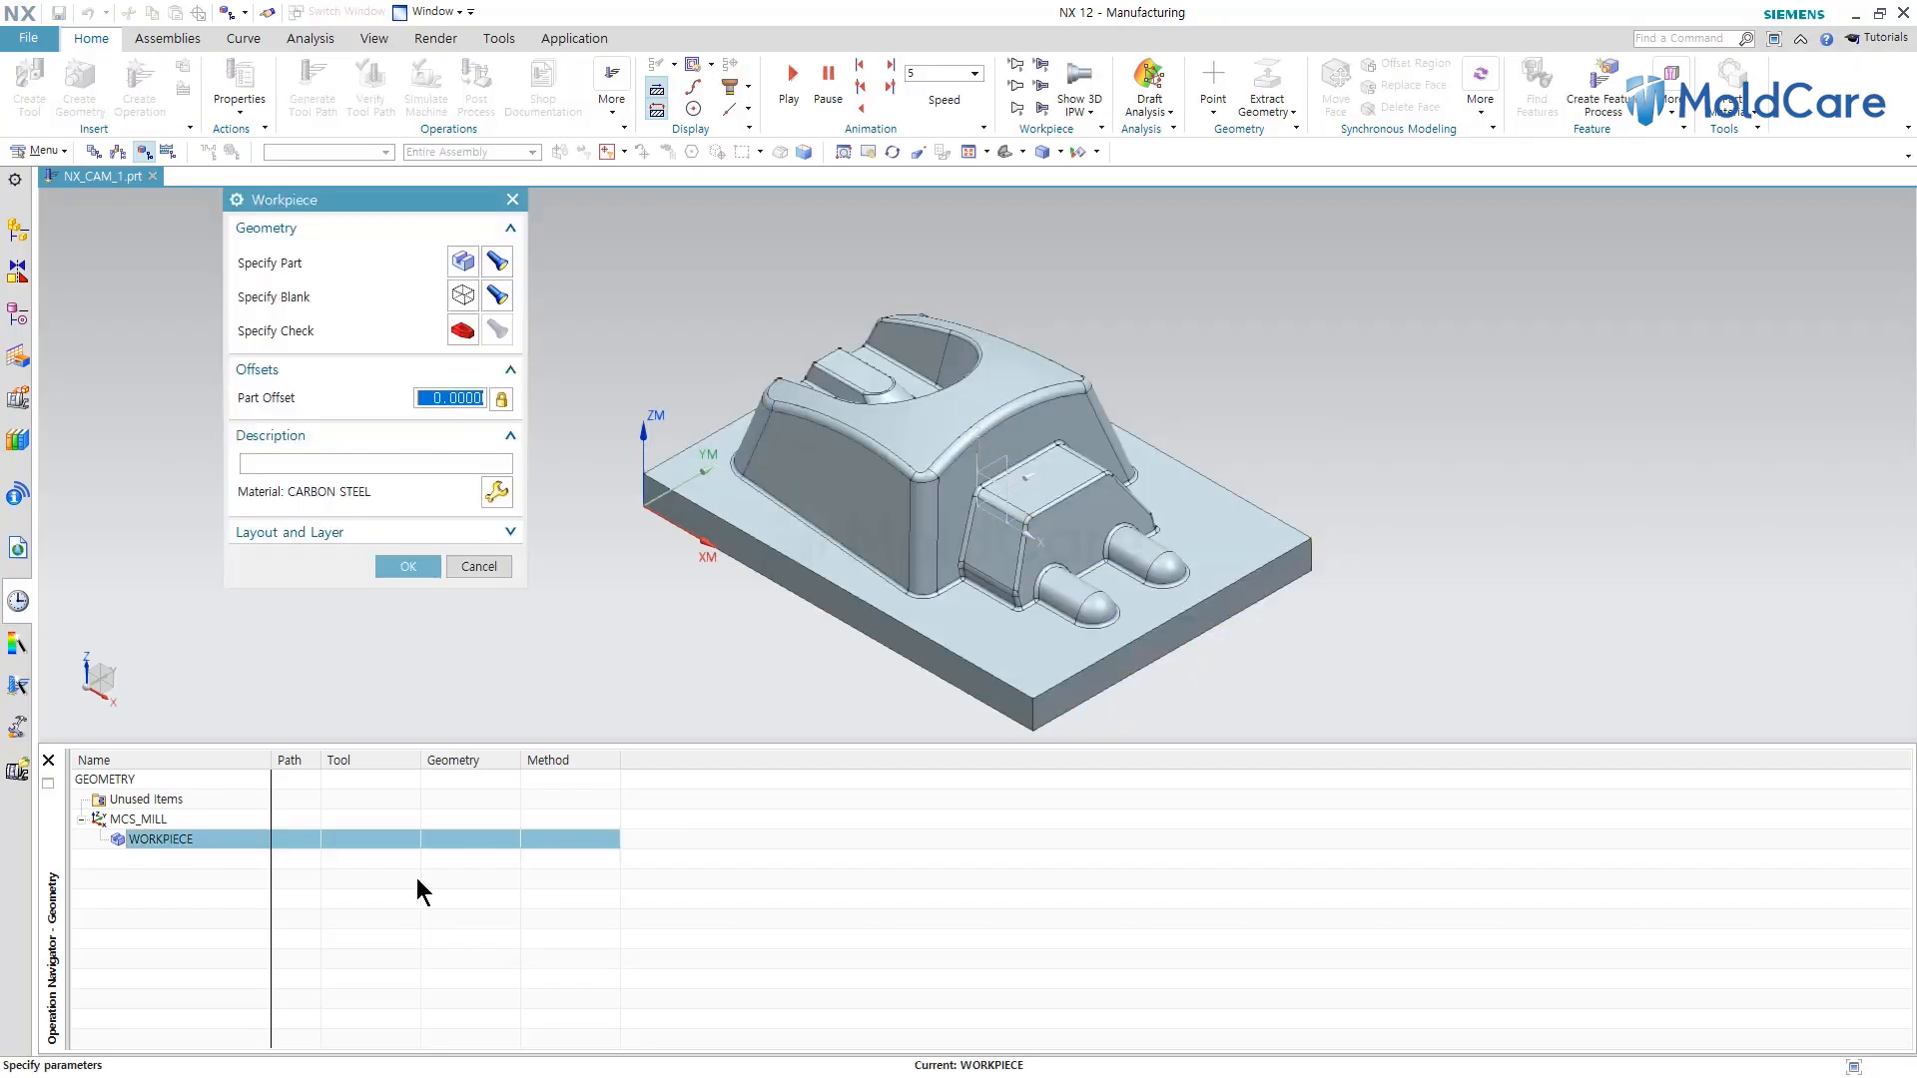
{"action": "left_click", "coordinate": [497, 262]}
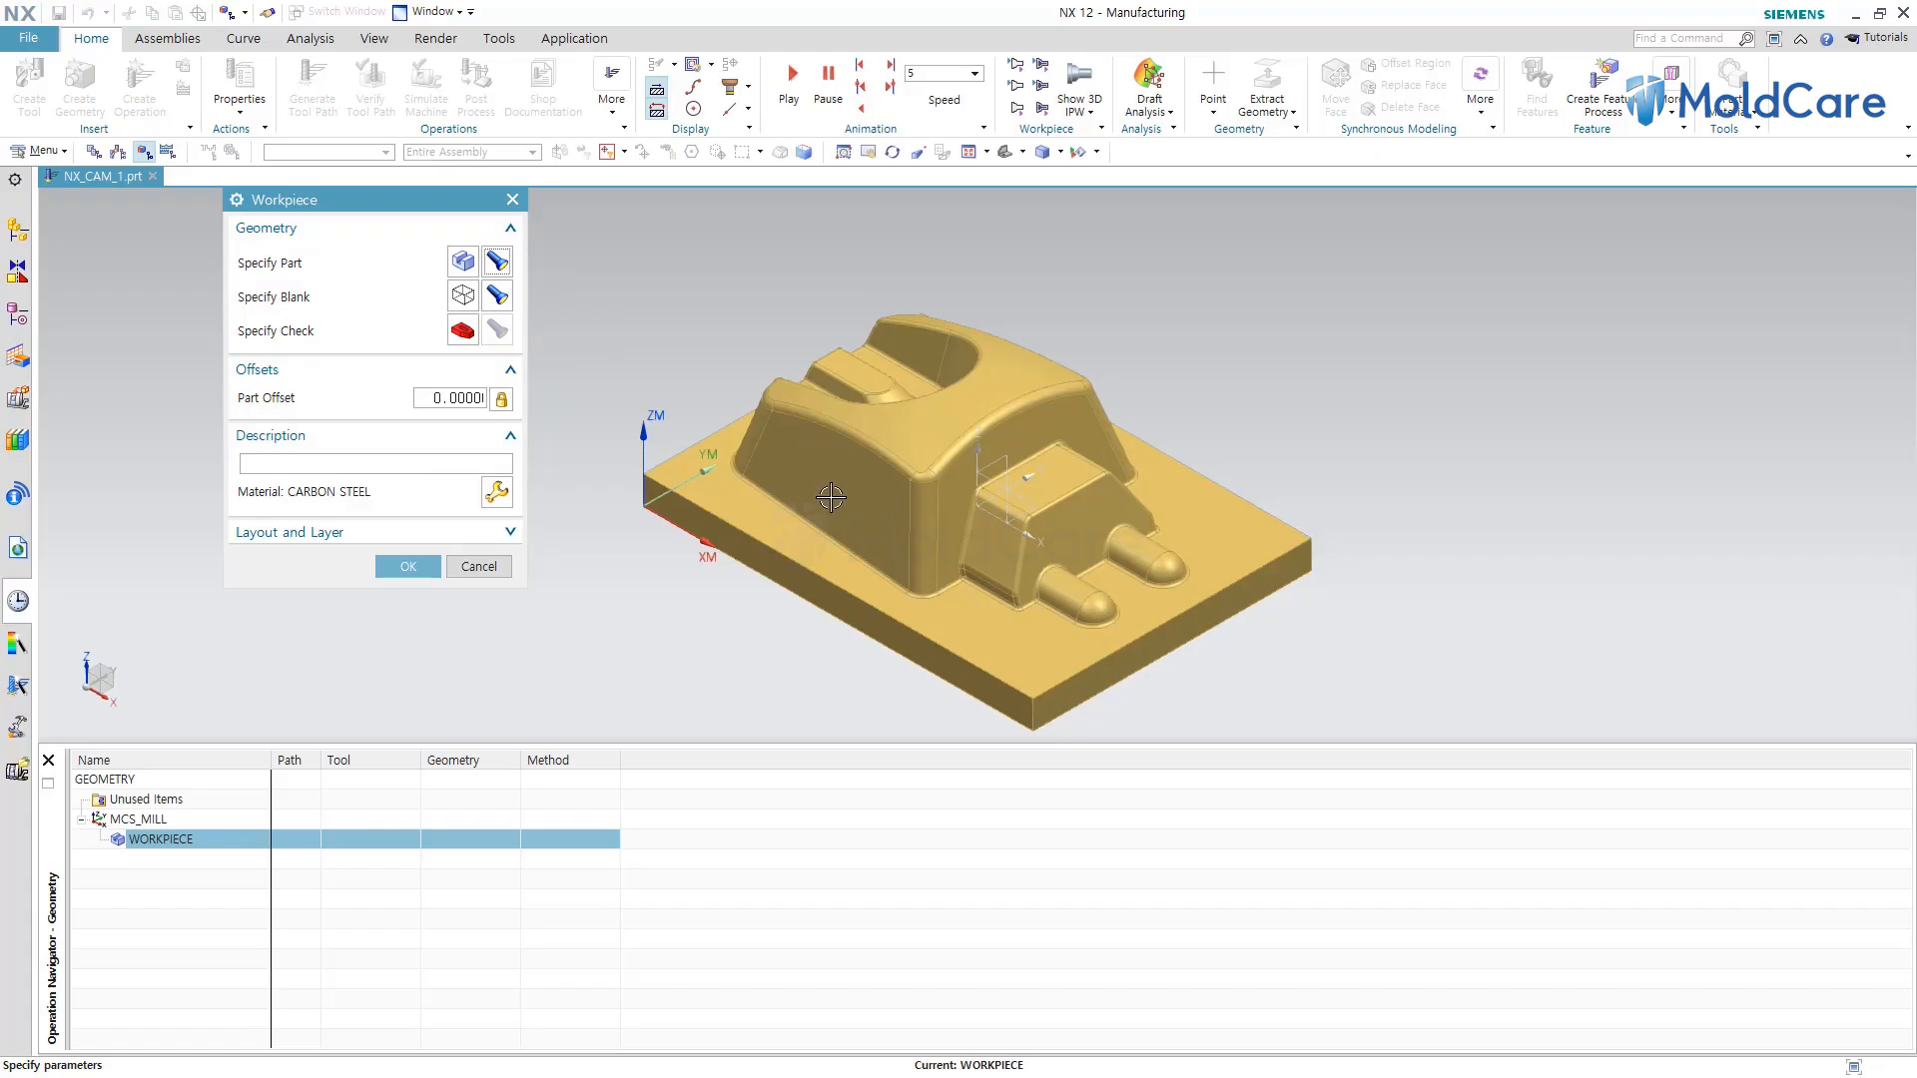
{"action": "left_click", "coordinate": [496, 295]}
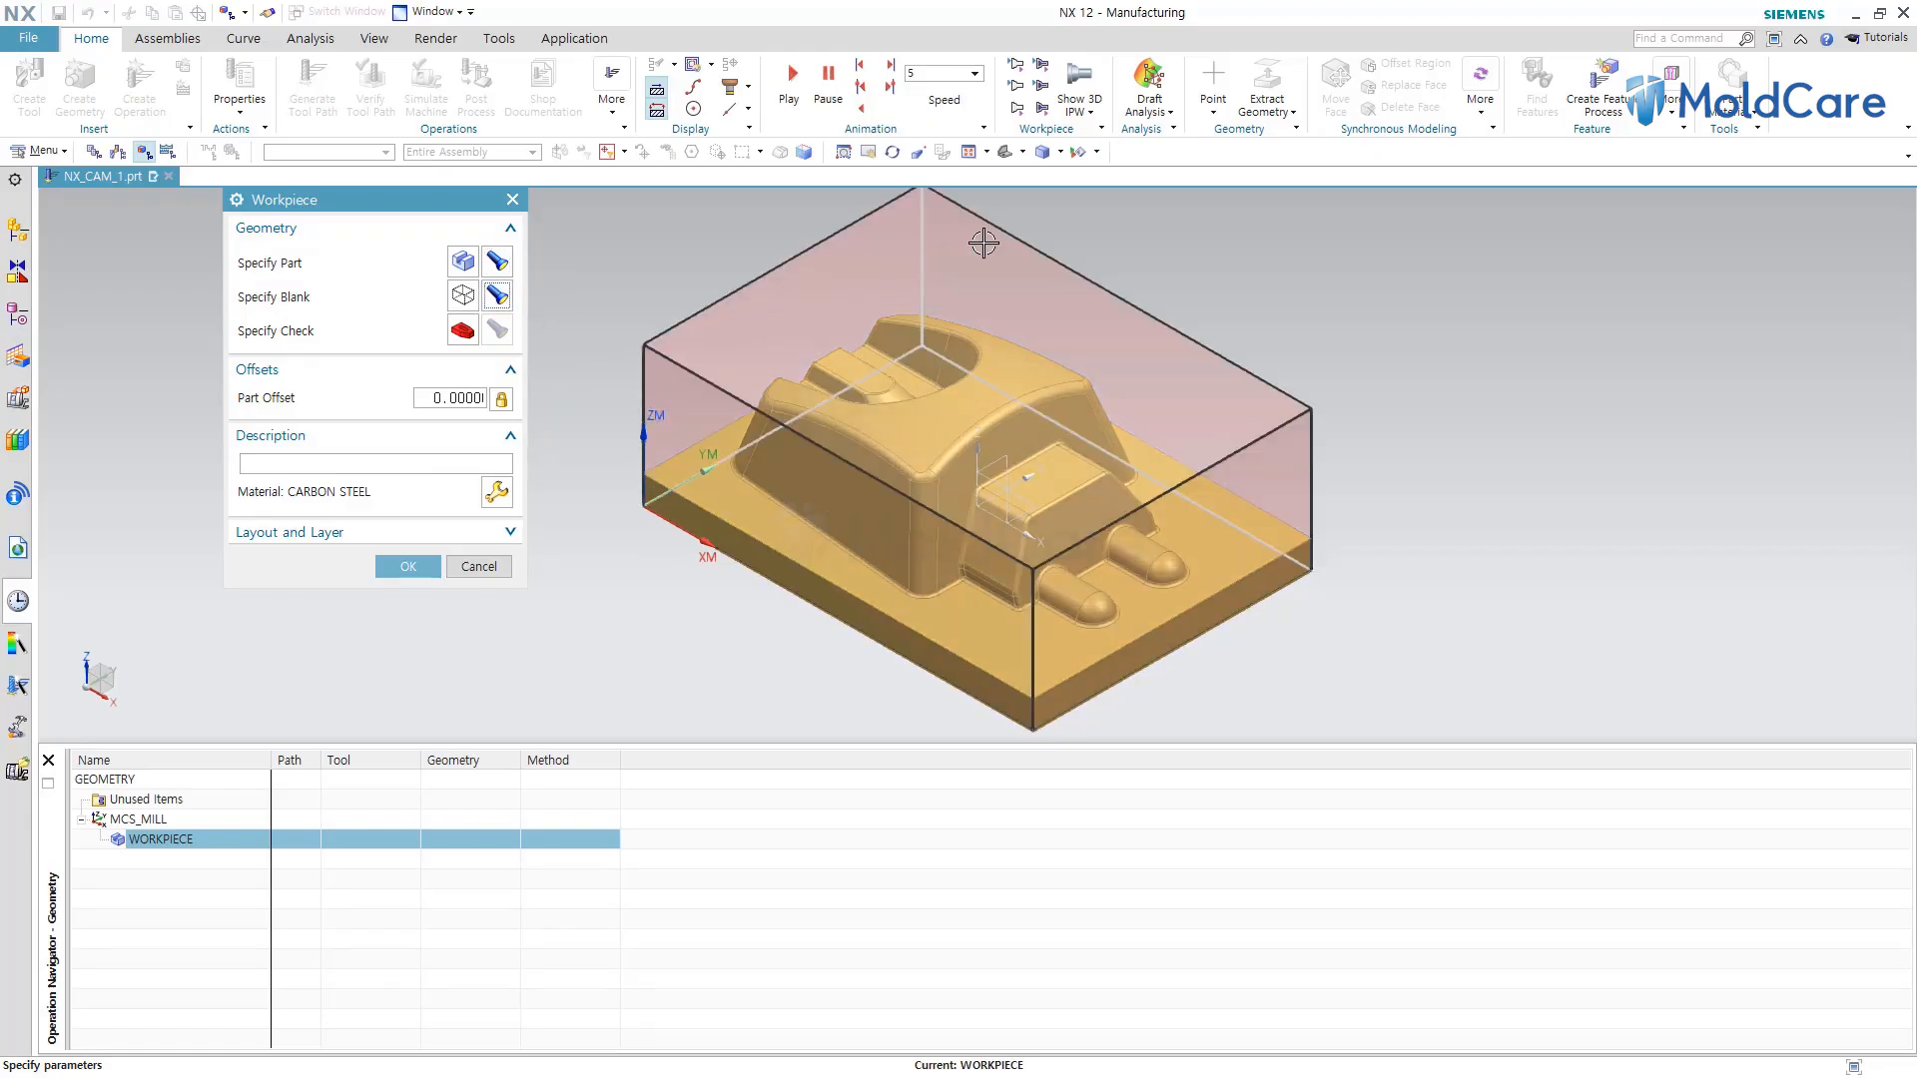
{"action": "left_click", "coordinate": [409, 566]}
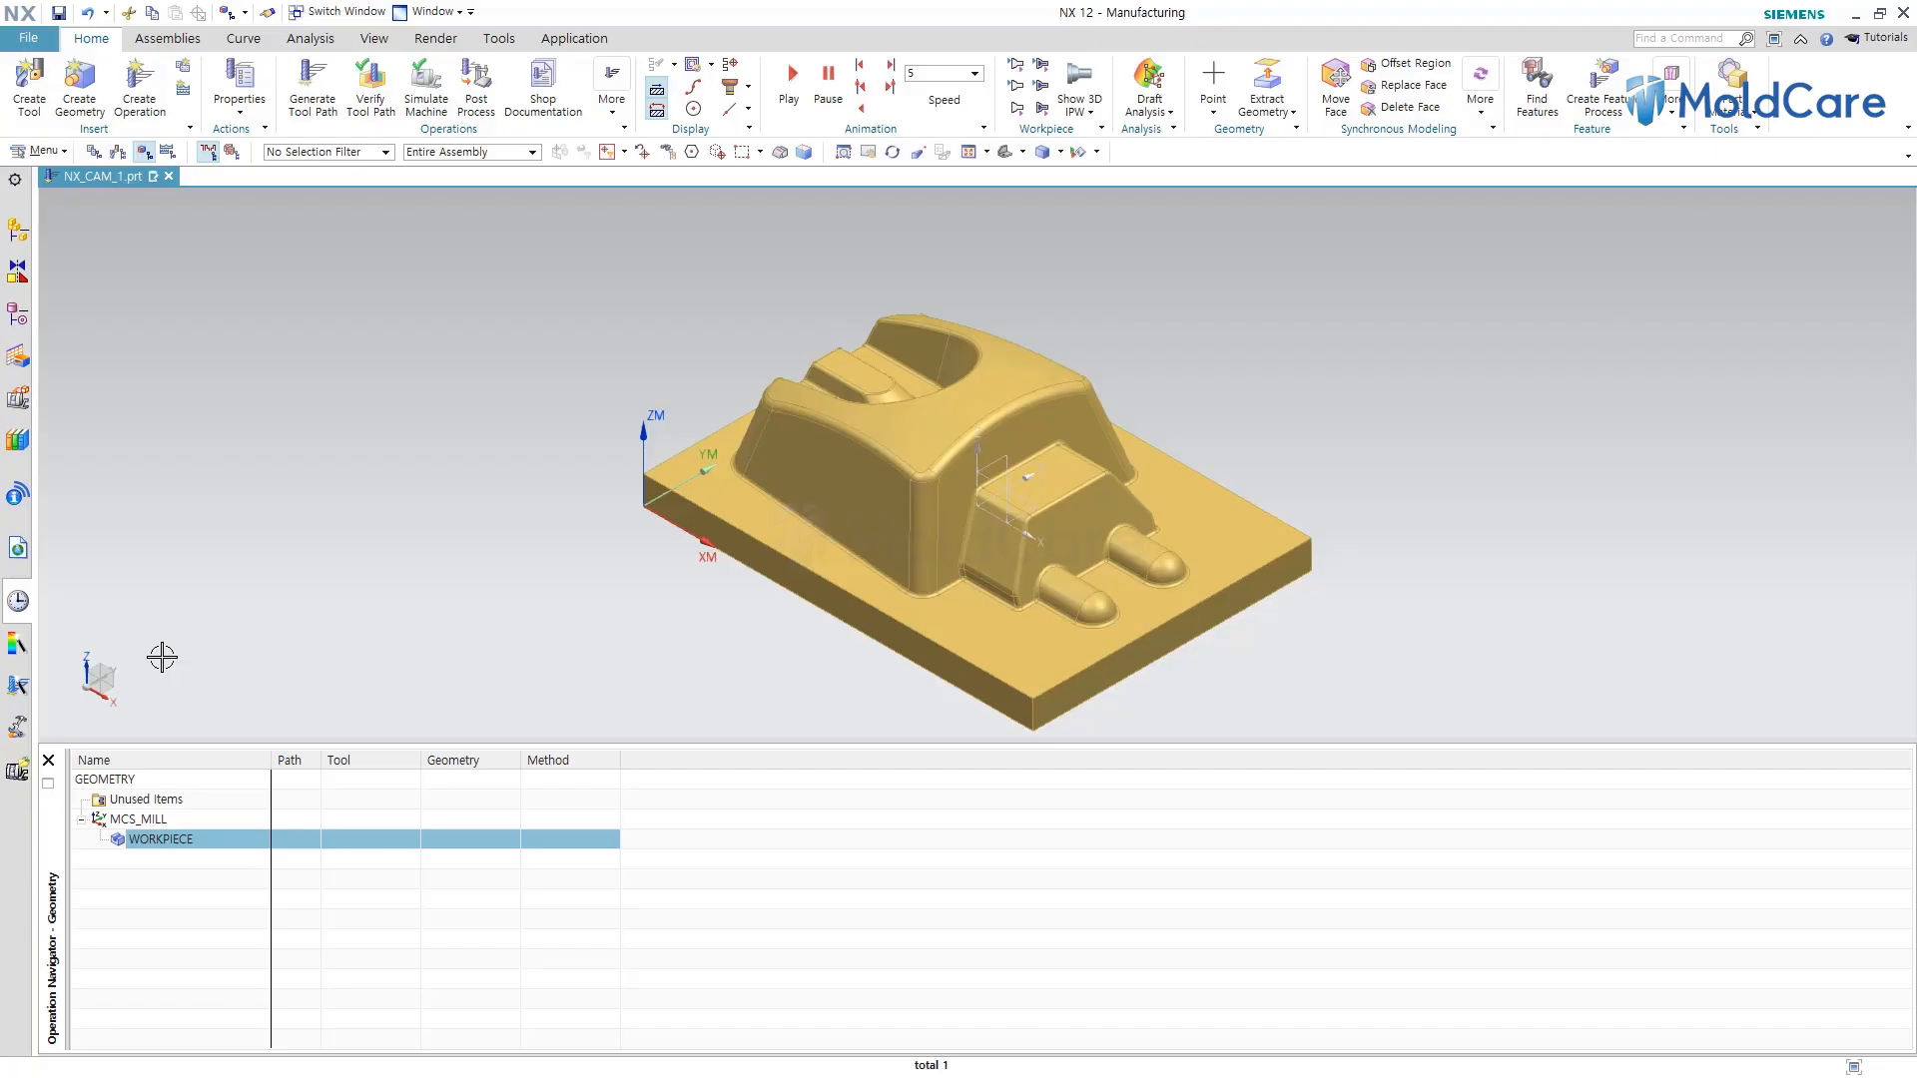
{"action": "left_click", "coordinate": [291, 646]}
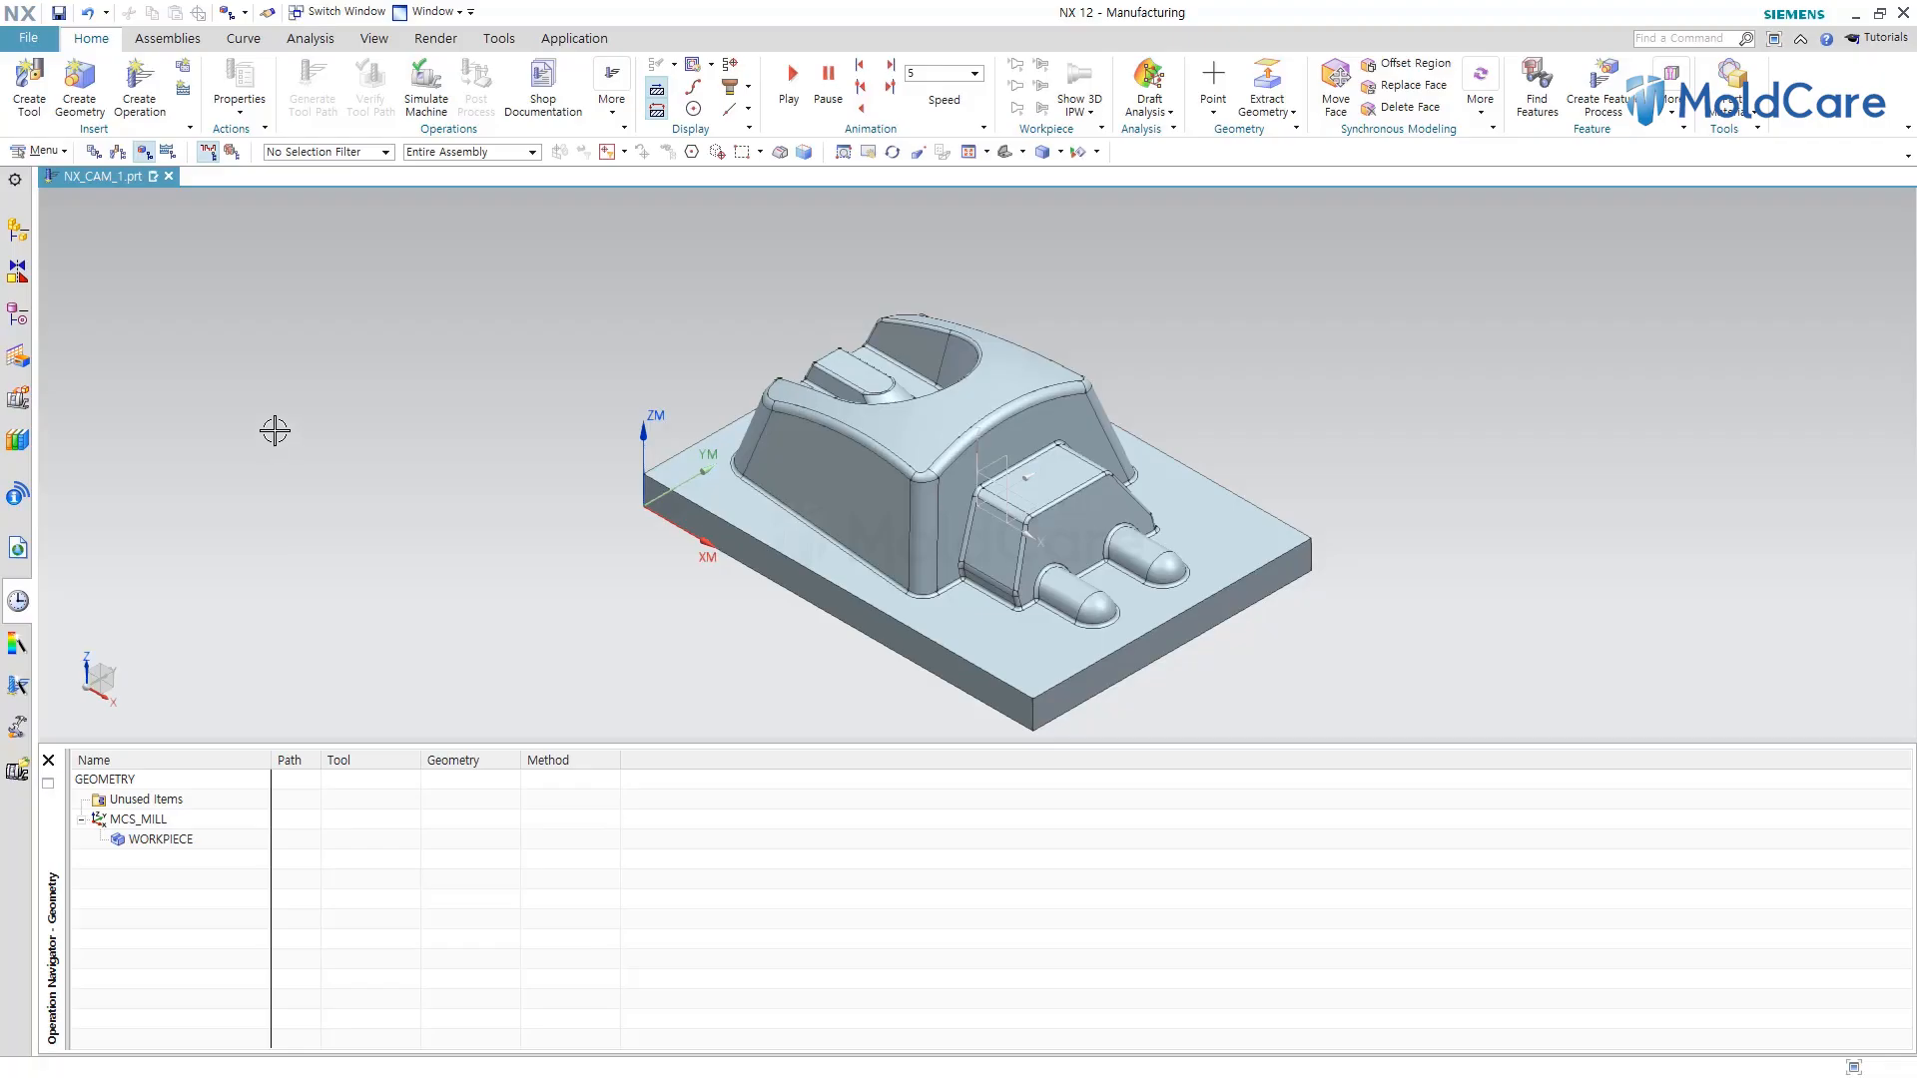
Start a new mill_contour operation and place it in the PROGRAM program.
{"action": "left_click", "coordinate": [142, 97]}
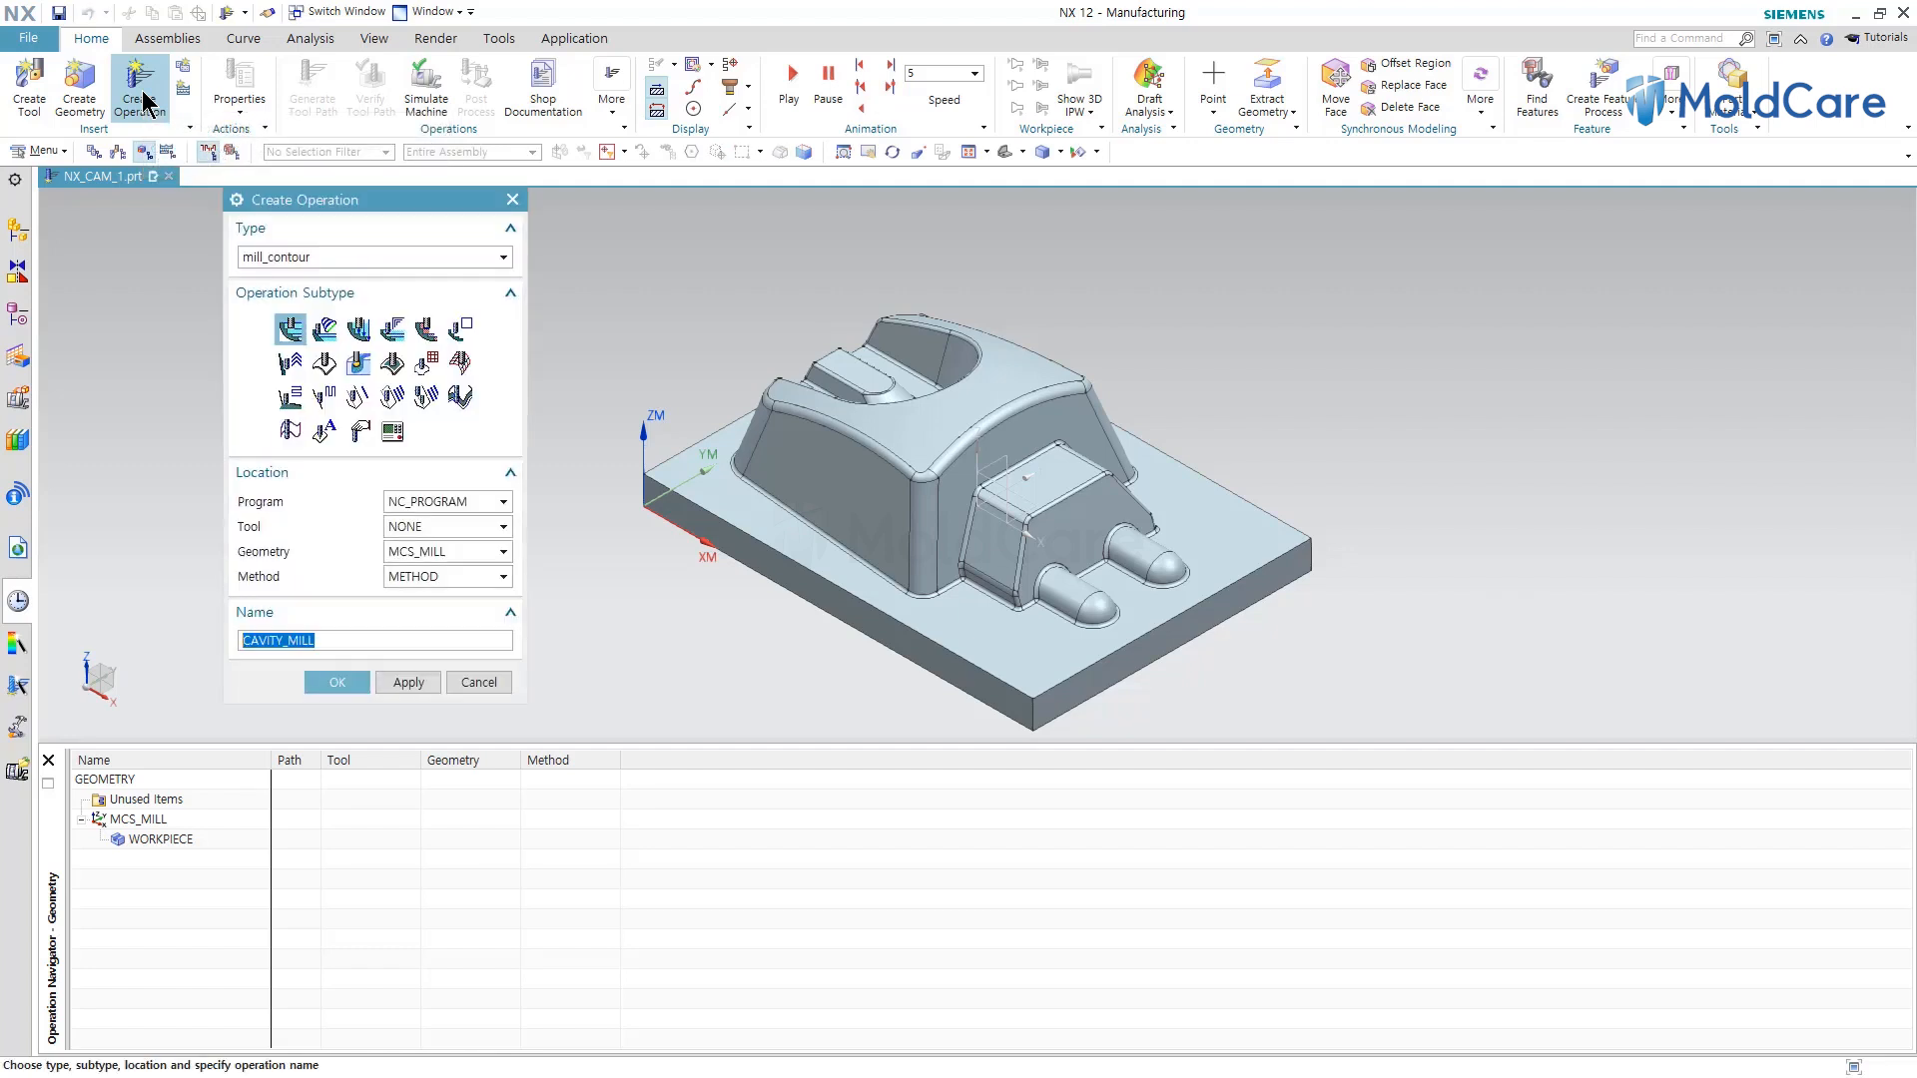
{"action": "left_click", "coordinate": [305, 259]}
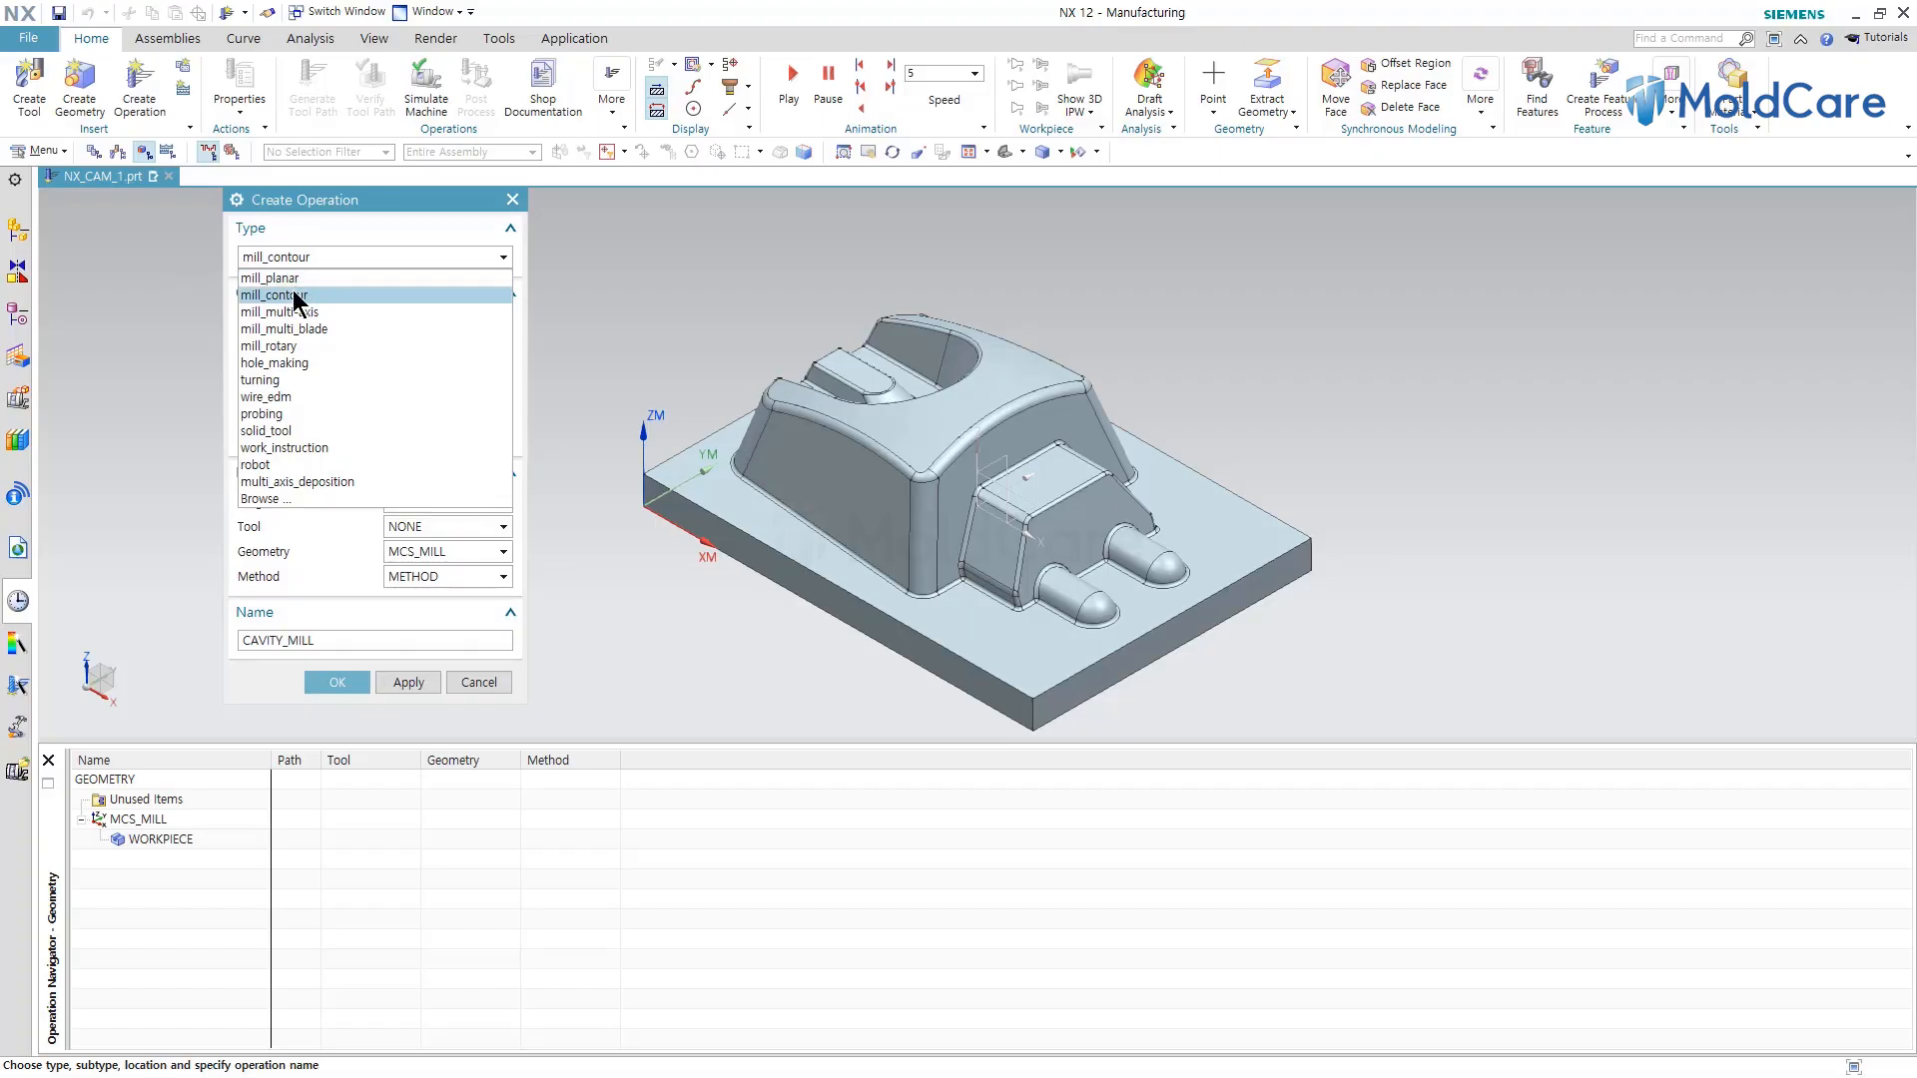
{"action": "left_click", "coordinate": [295, 297]}
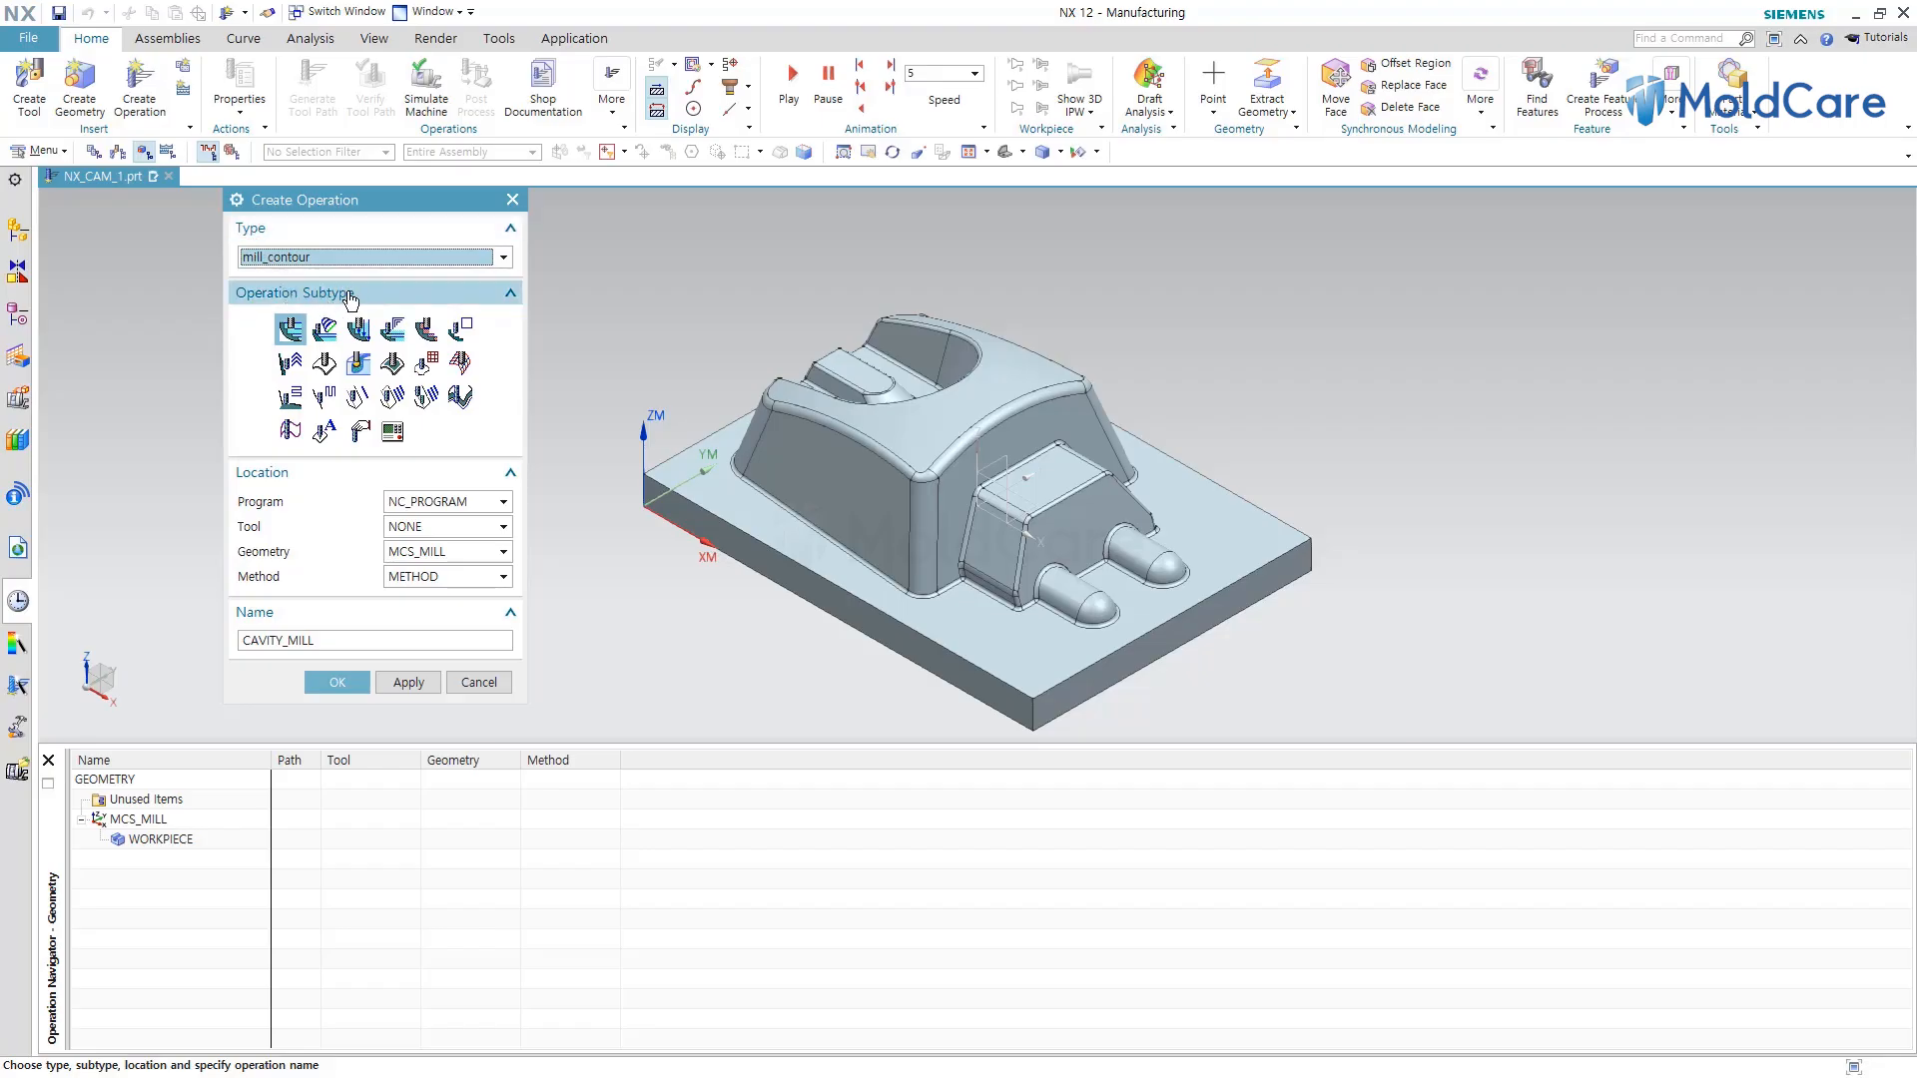
{"action": "mouse_move", "coordinate": [295, 333]}
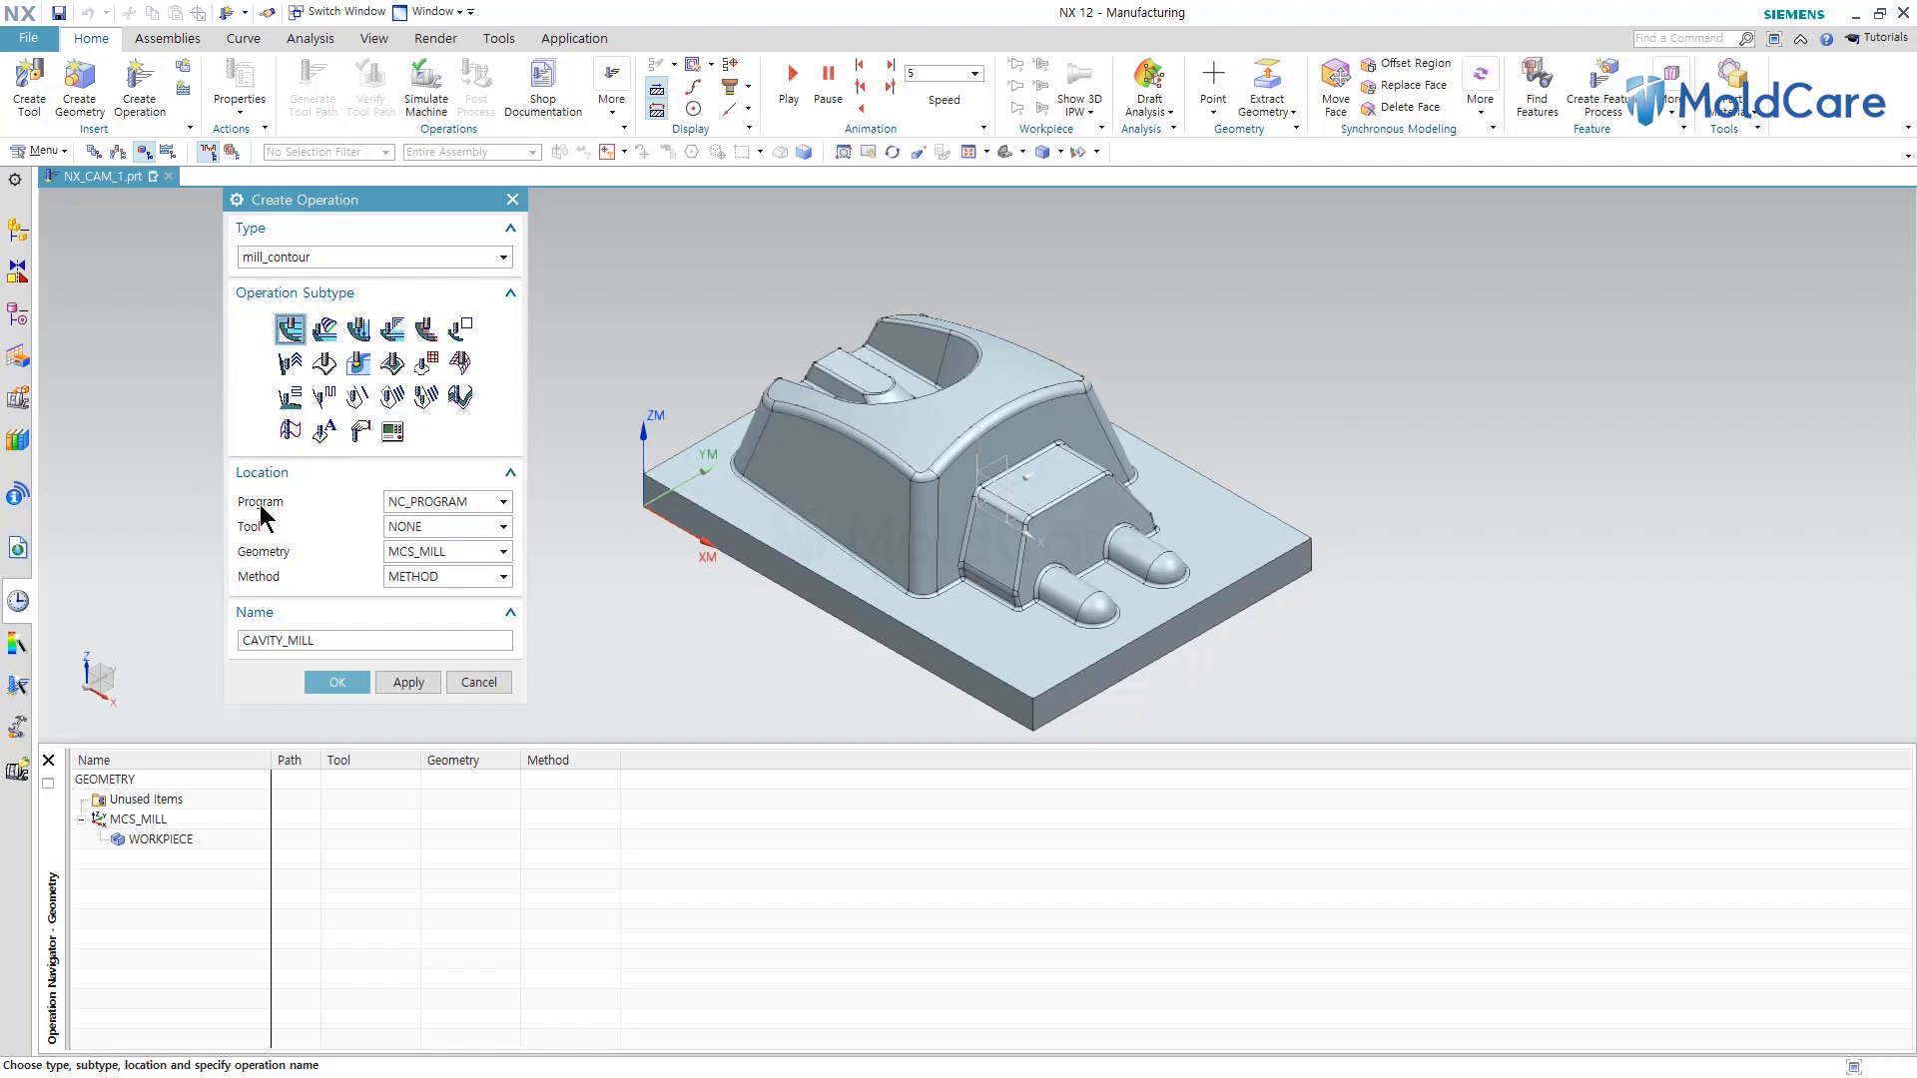
{"action": "left_click", "coordinate": [430, 501]}
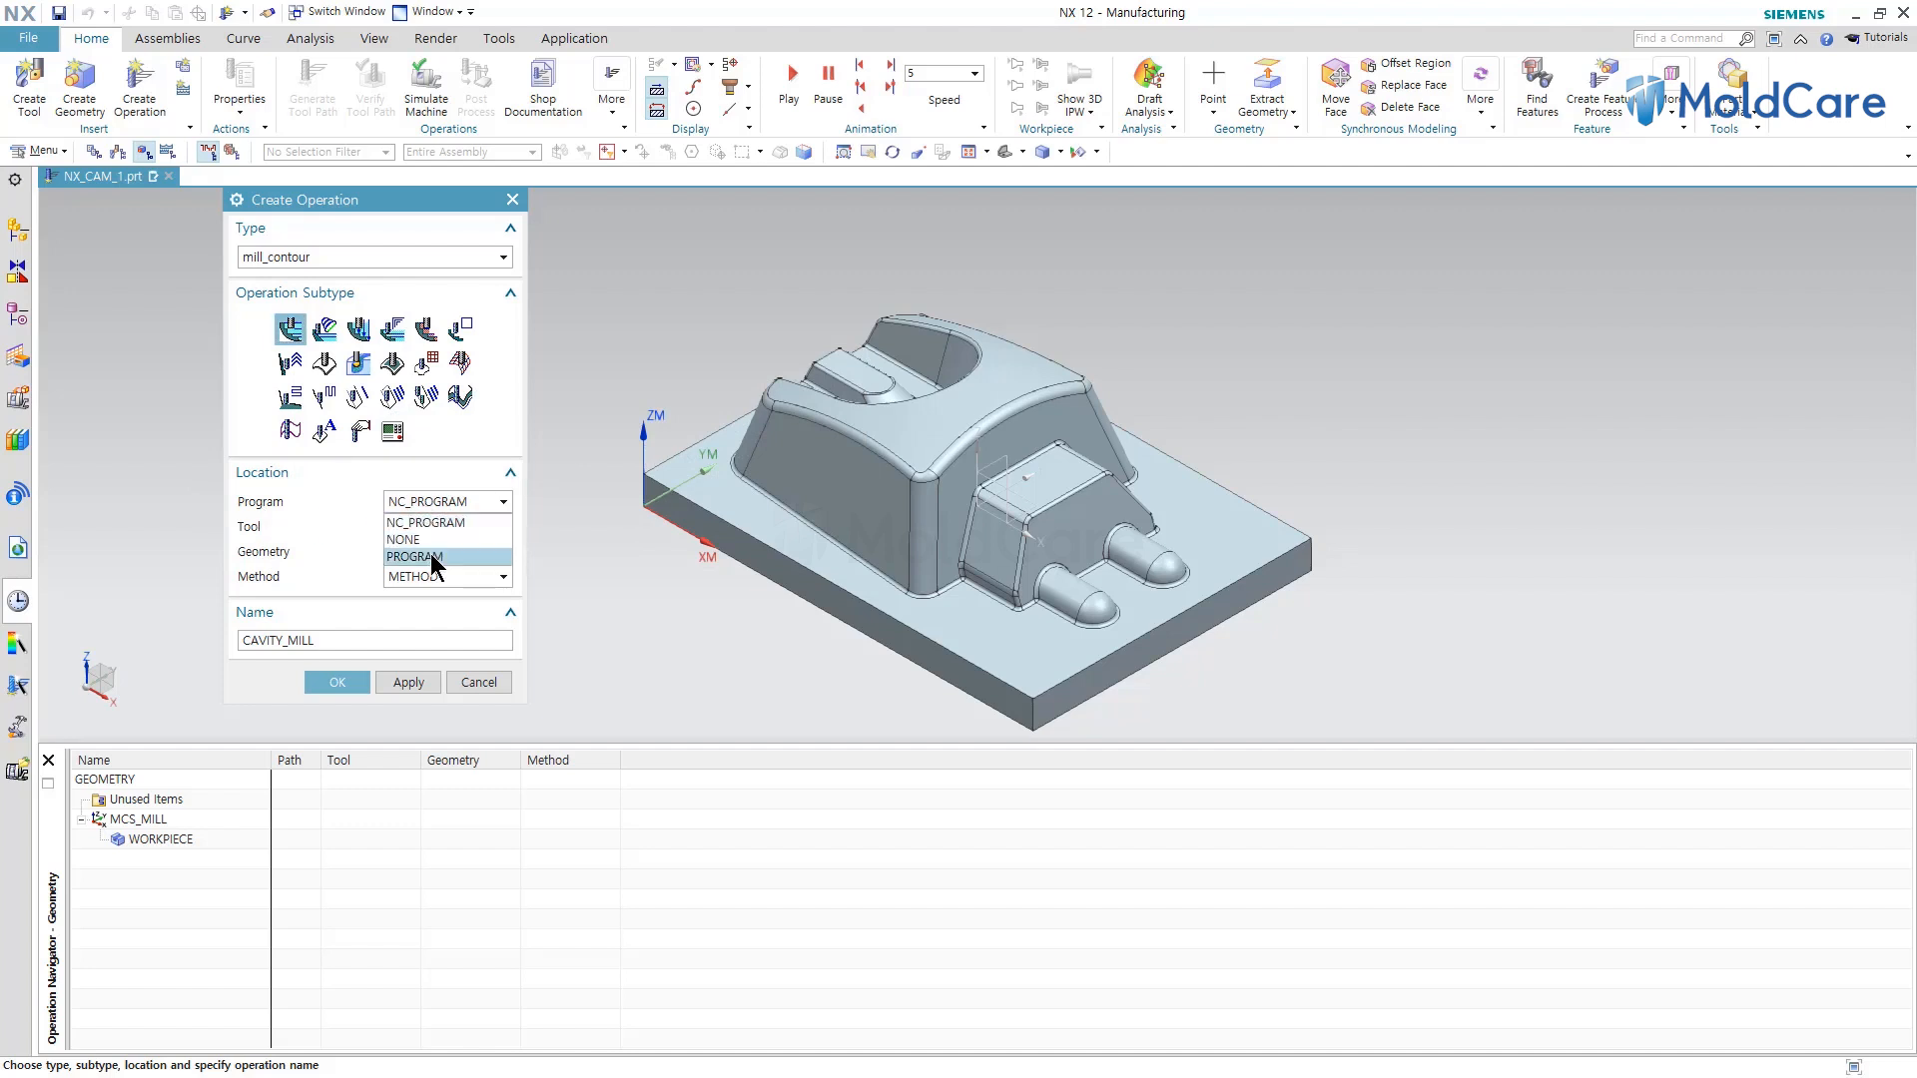
{"action": "left_click", "coordinate": [432, 559]}
Set the operation's tool to B_10_T01, its geometry to WORKPIECE and its method to NONE.
{"action": "left_click", "coordinate": [414, 530]}
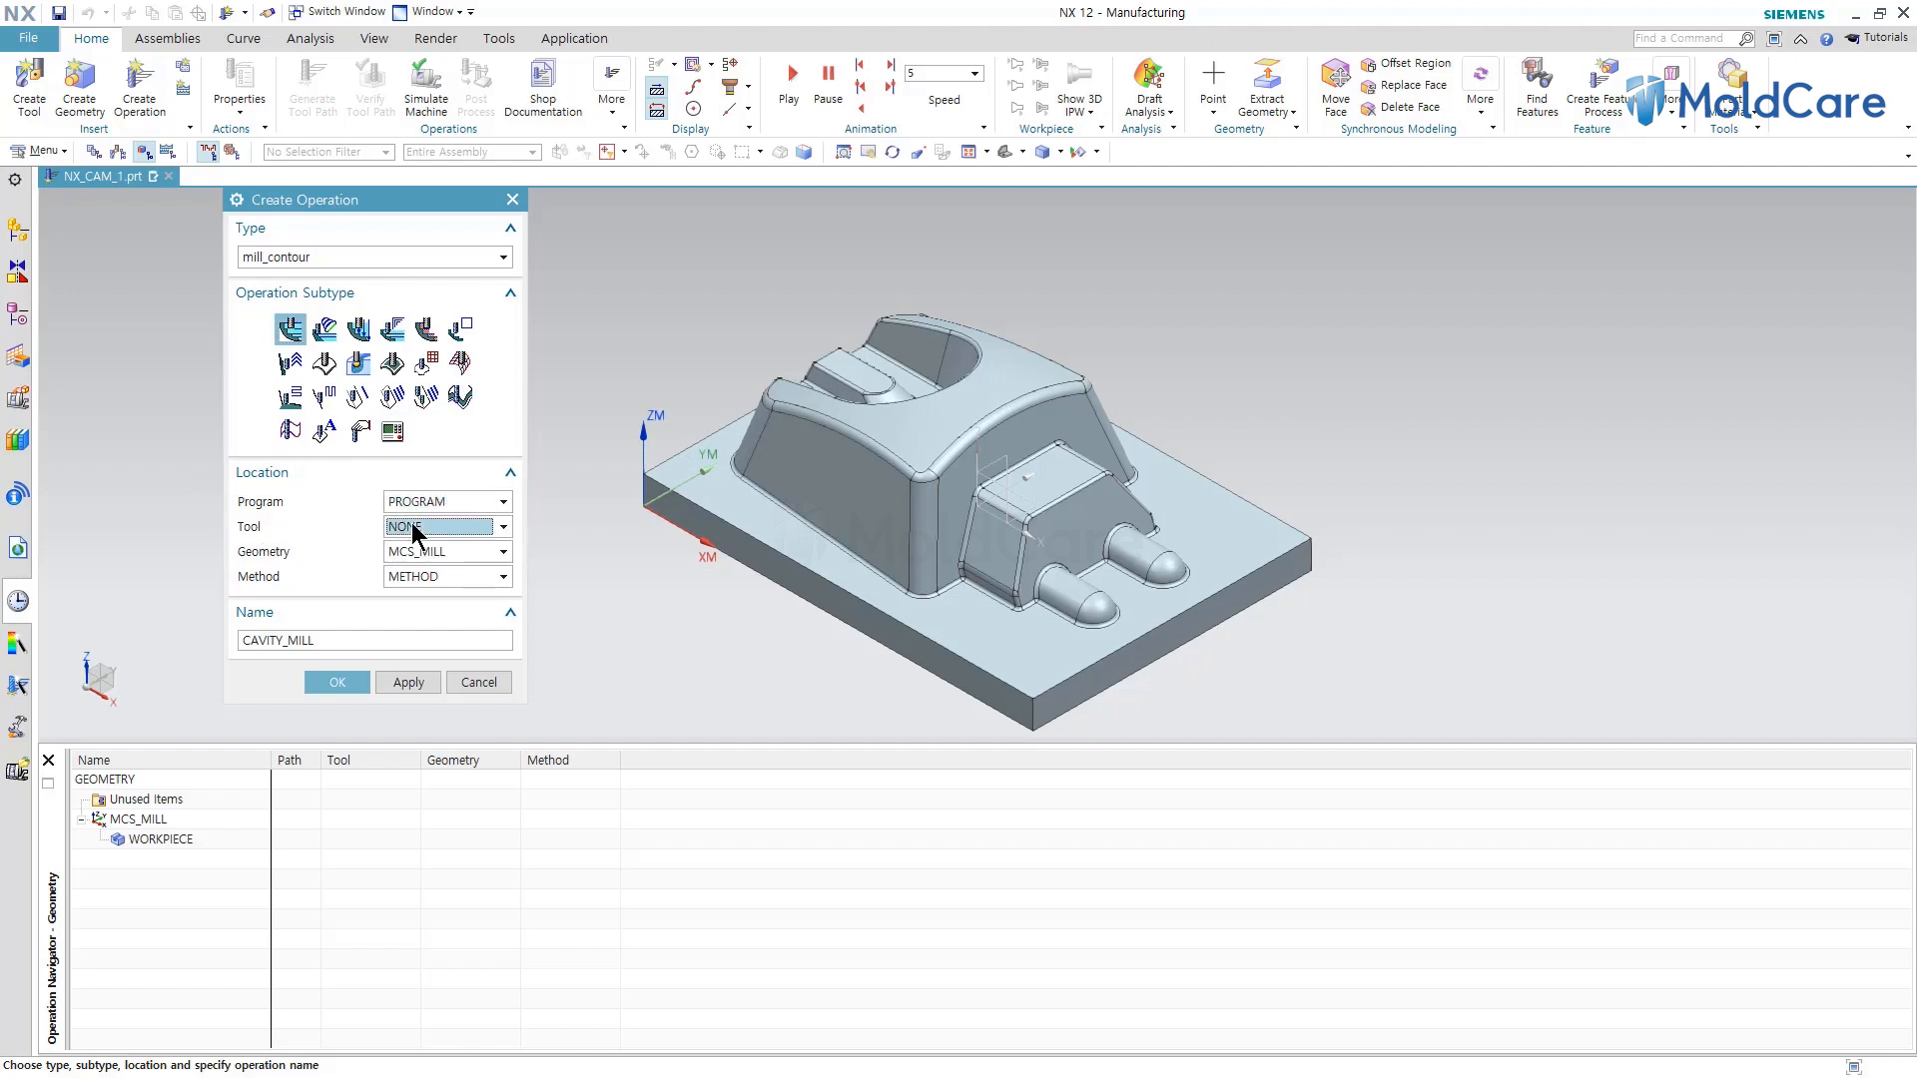
{"action": "left_click", "coordinate": [414, 529]}
{"action": "left_click", "coordinate": [422, 561]}
{"action": "left_click", "coordinate": [418, 551]}
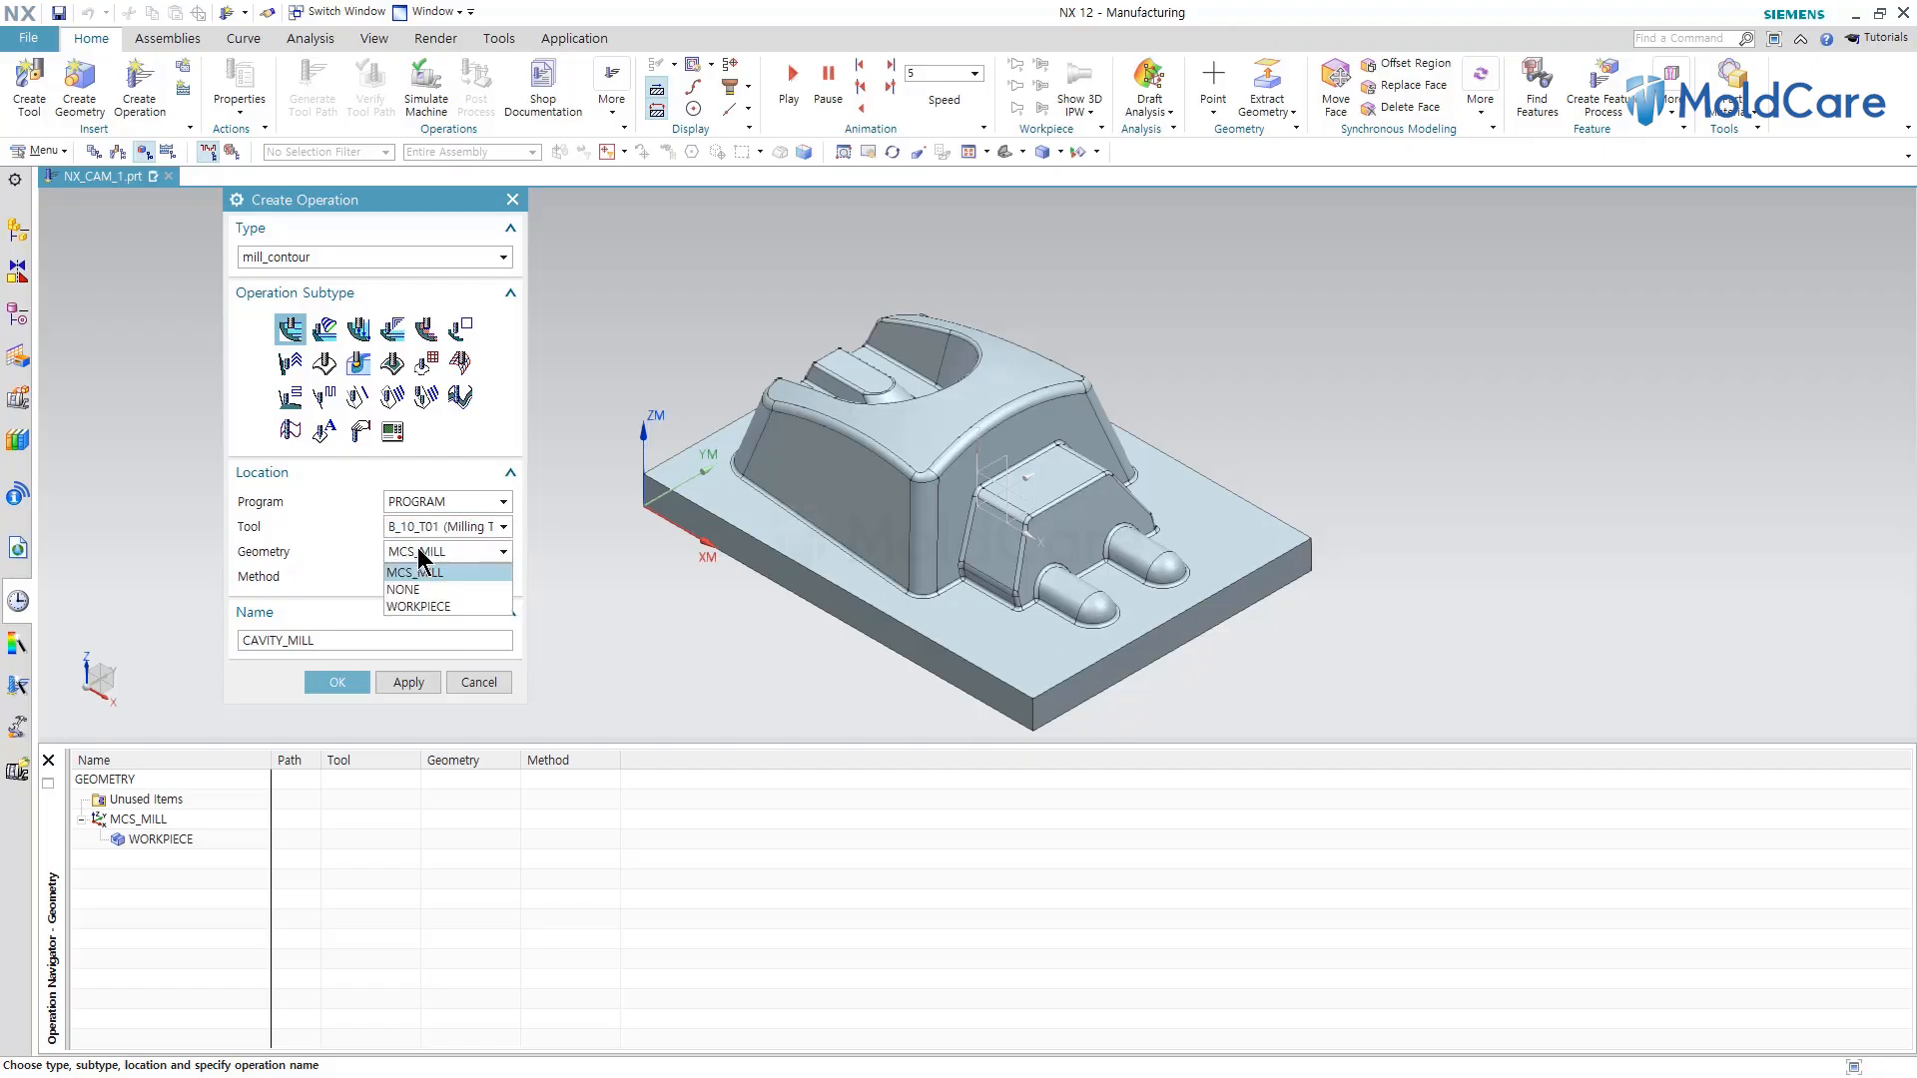
{"action": "left_click", "coordinate": [404, 606]}
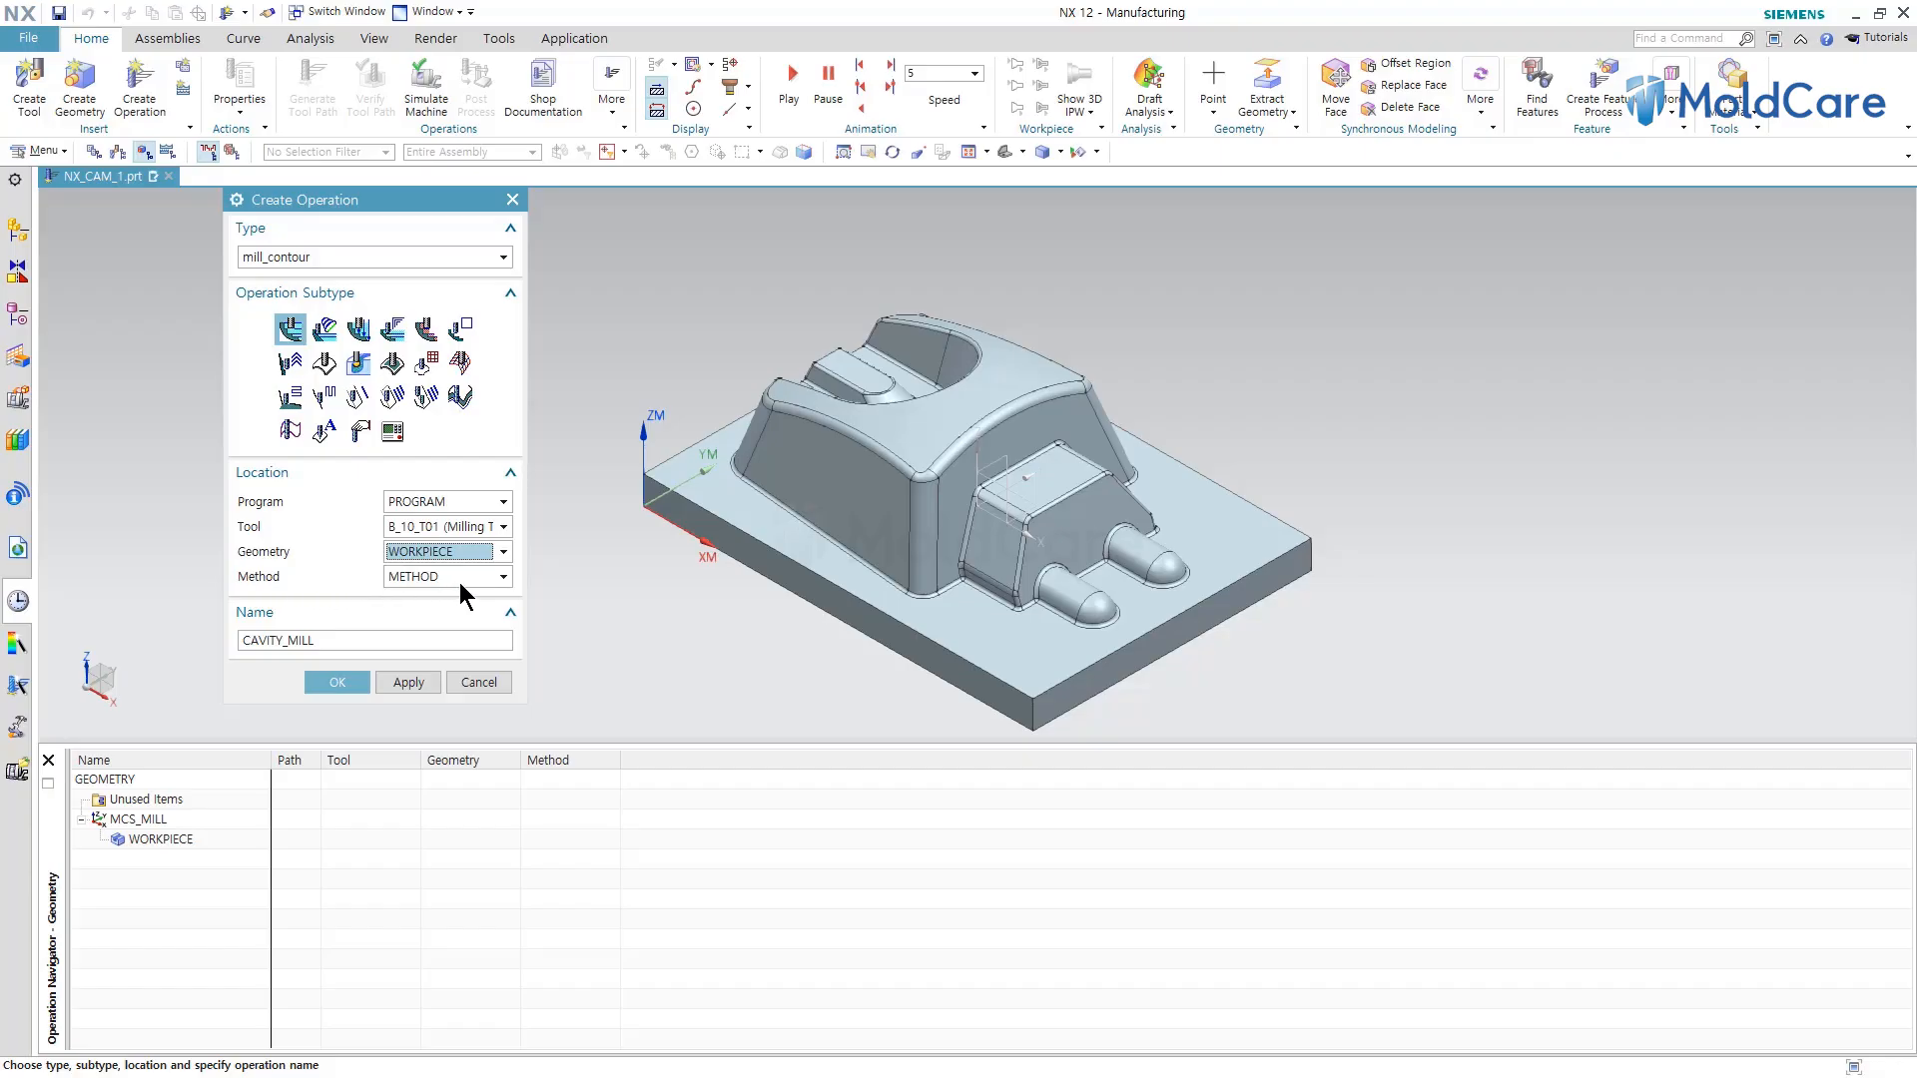
{"action": "left_click", "coordinate": [505, 577]}
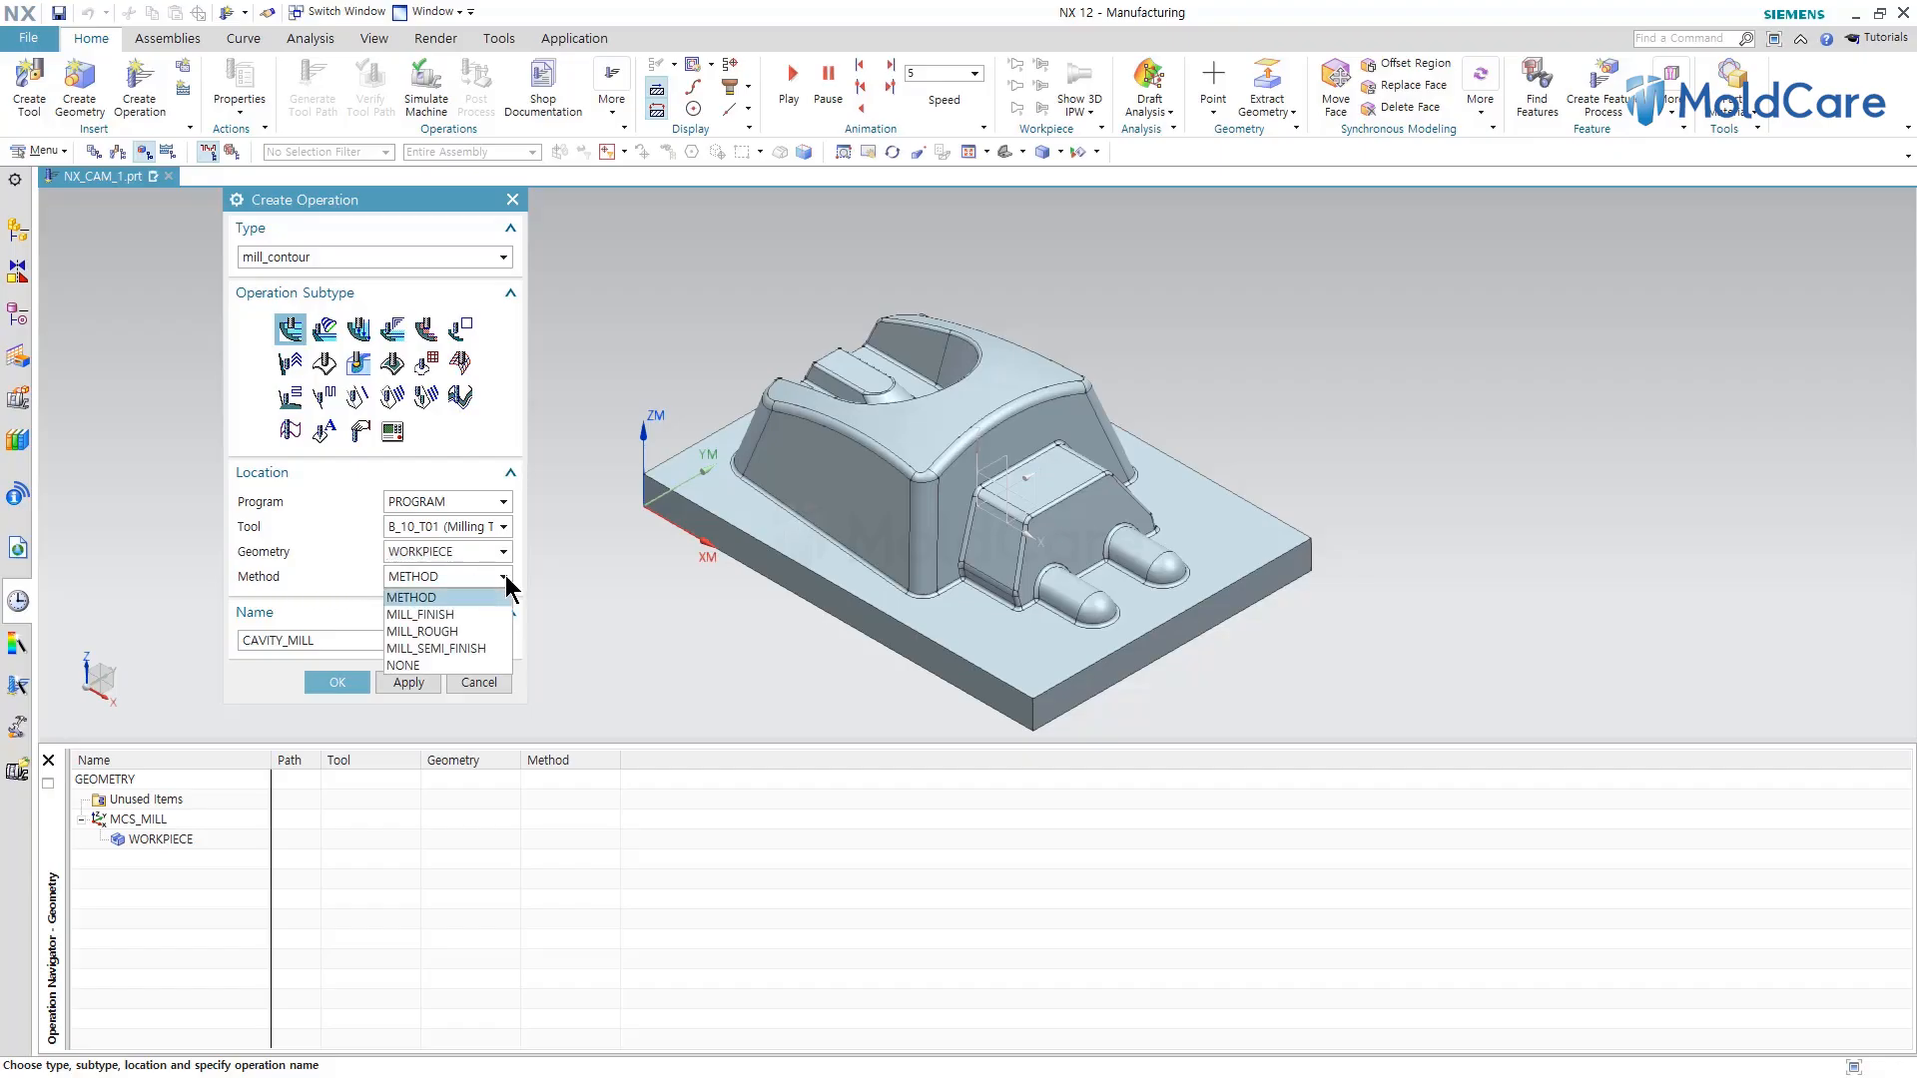
{"action": "left_click", "coordinate": [442, 666]}
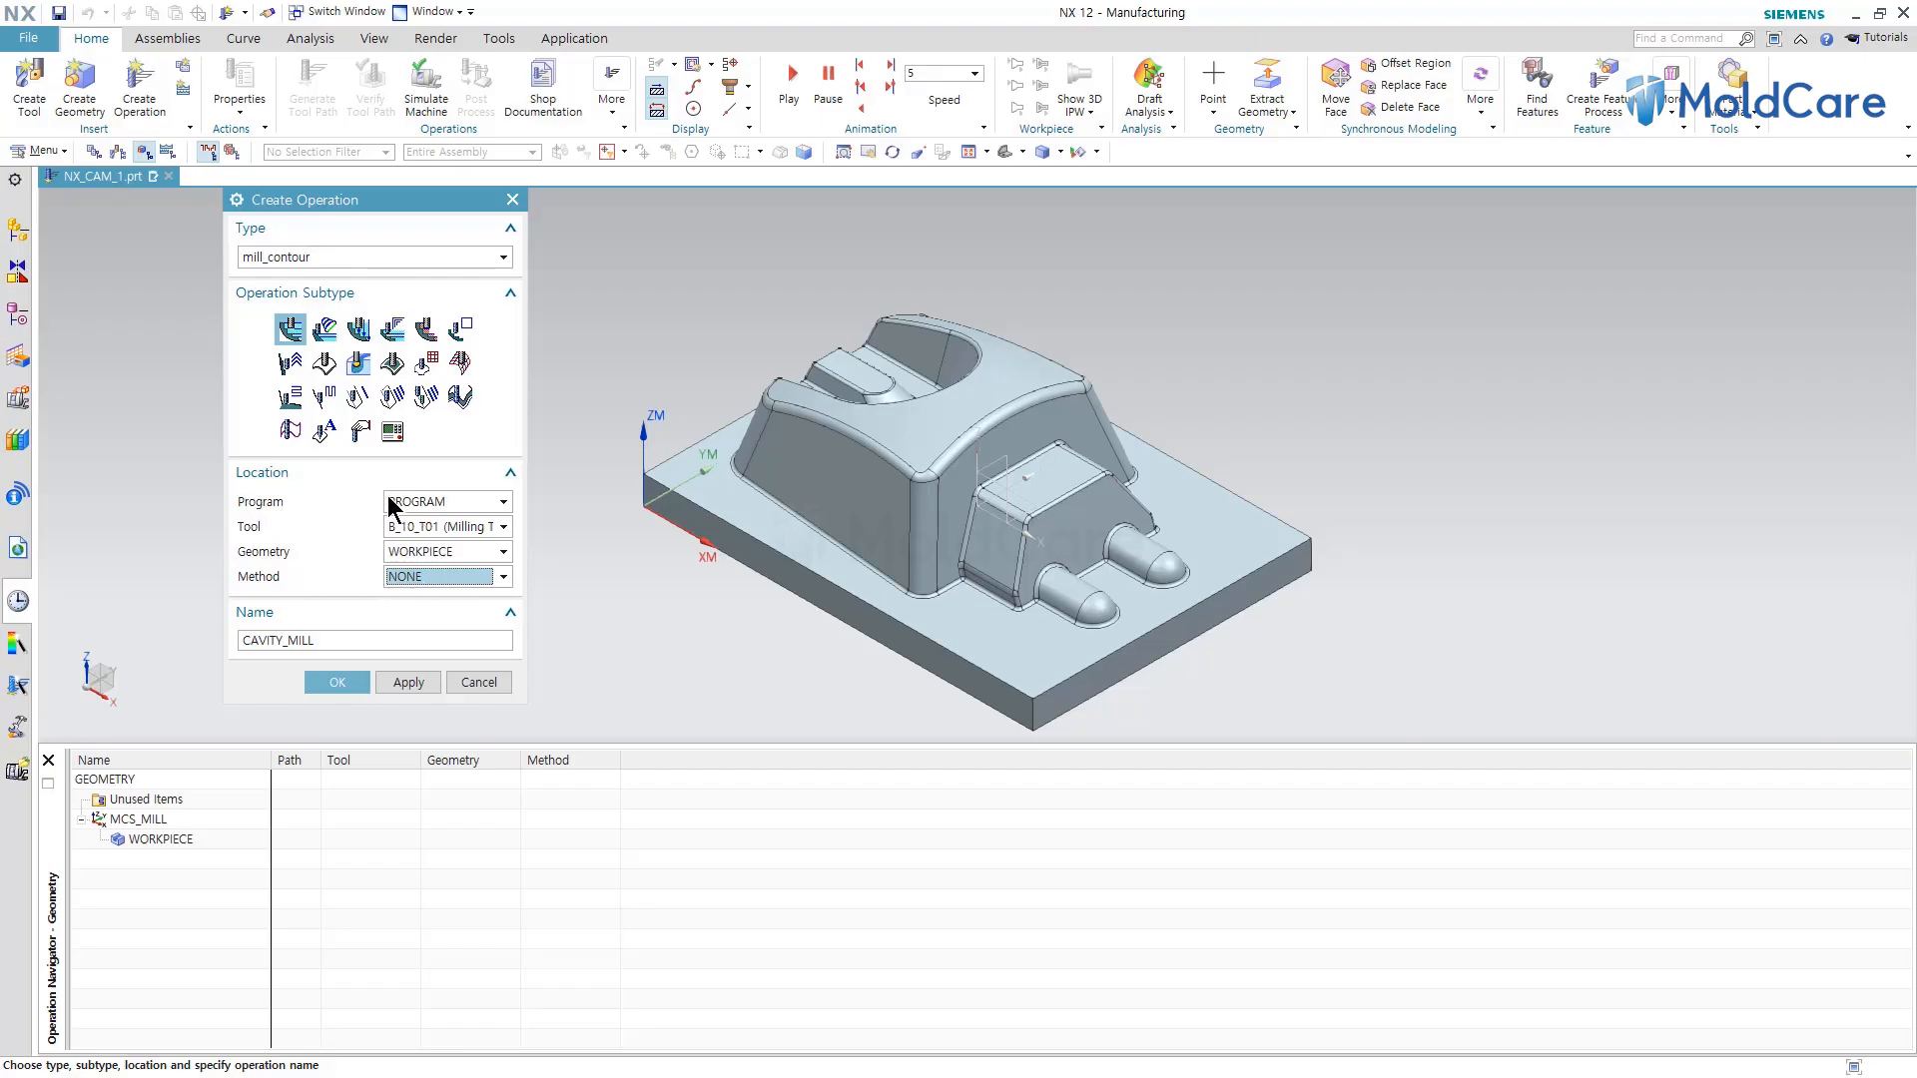
Create the CAVITY_MILL operation under PROGRAM, accepting the default cavity mill parameters.
{"action": "left_click", "coordinate": [422, 501]}
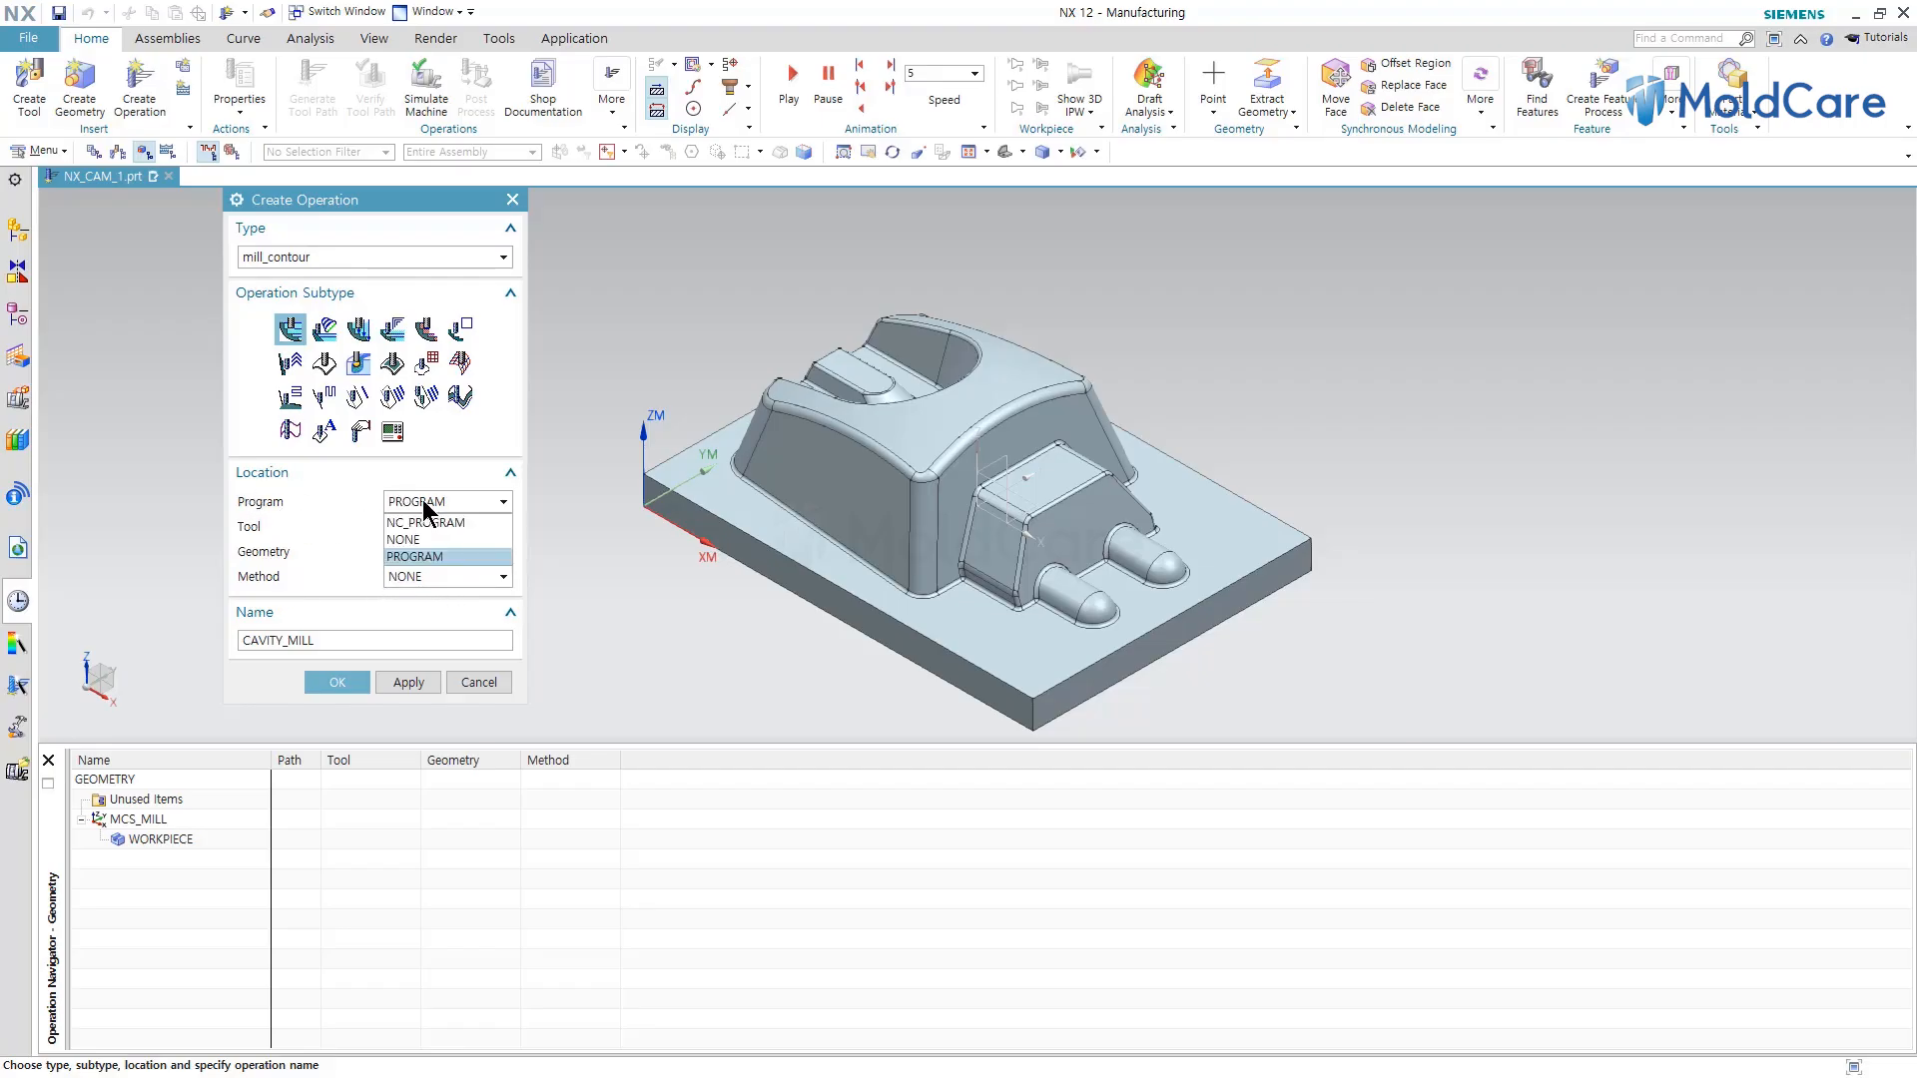
{"action": "left_click", "coordinate": [425, 555]}
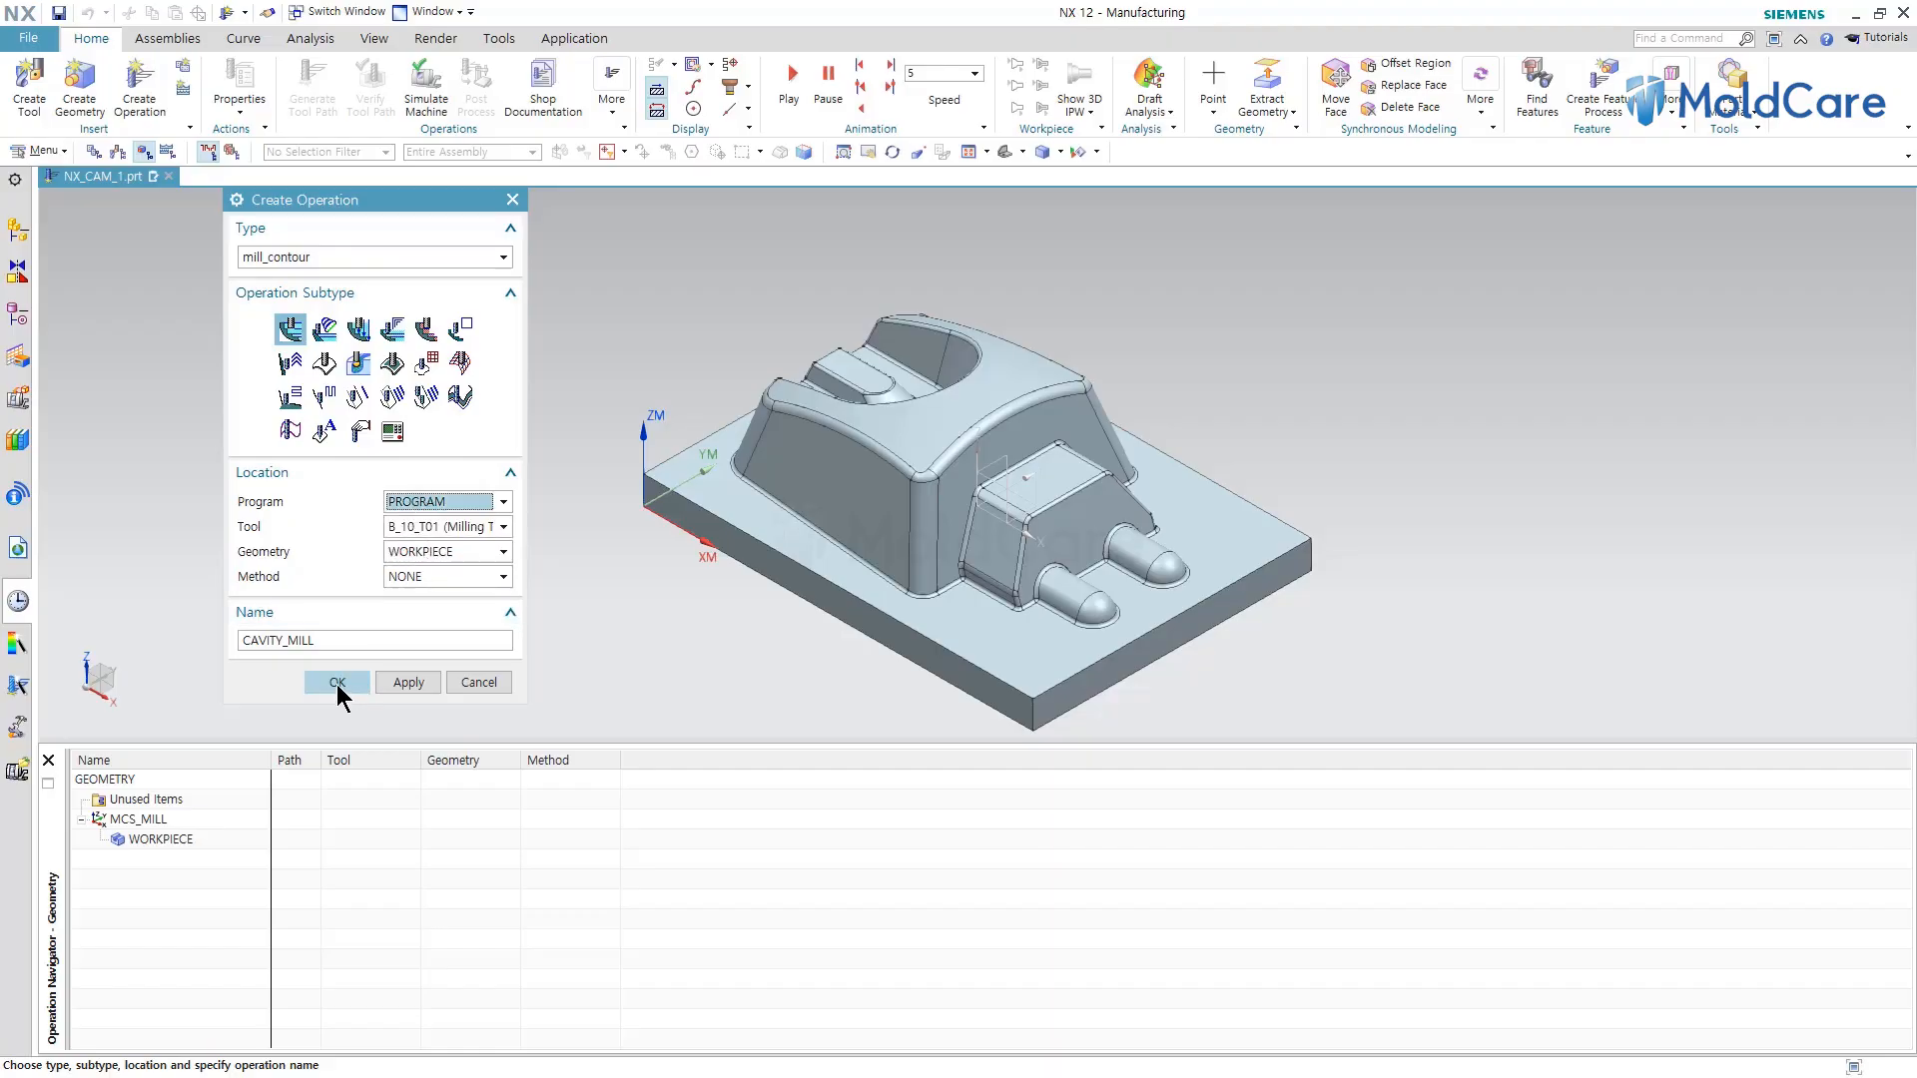
{"action": "left_click", "coordinate": [336, 683]}
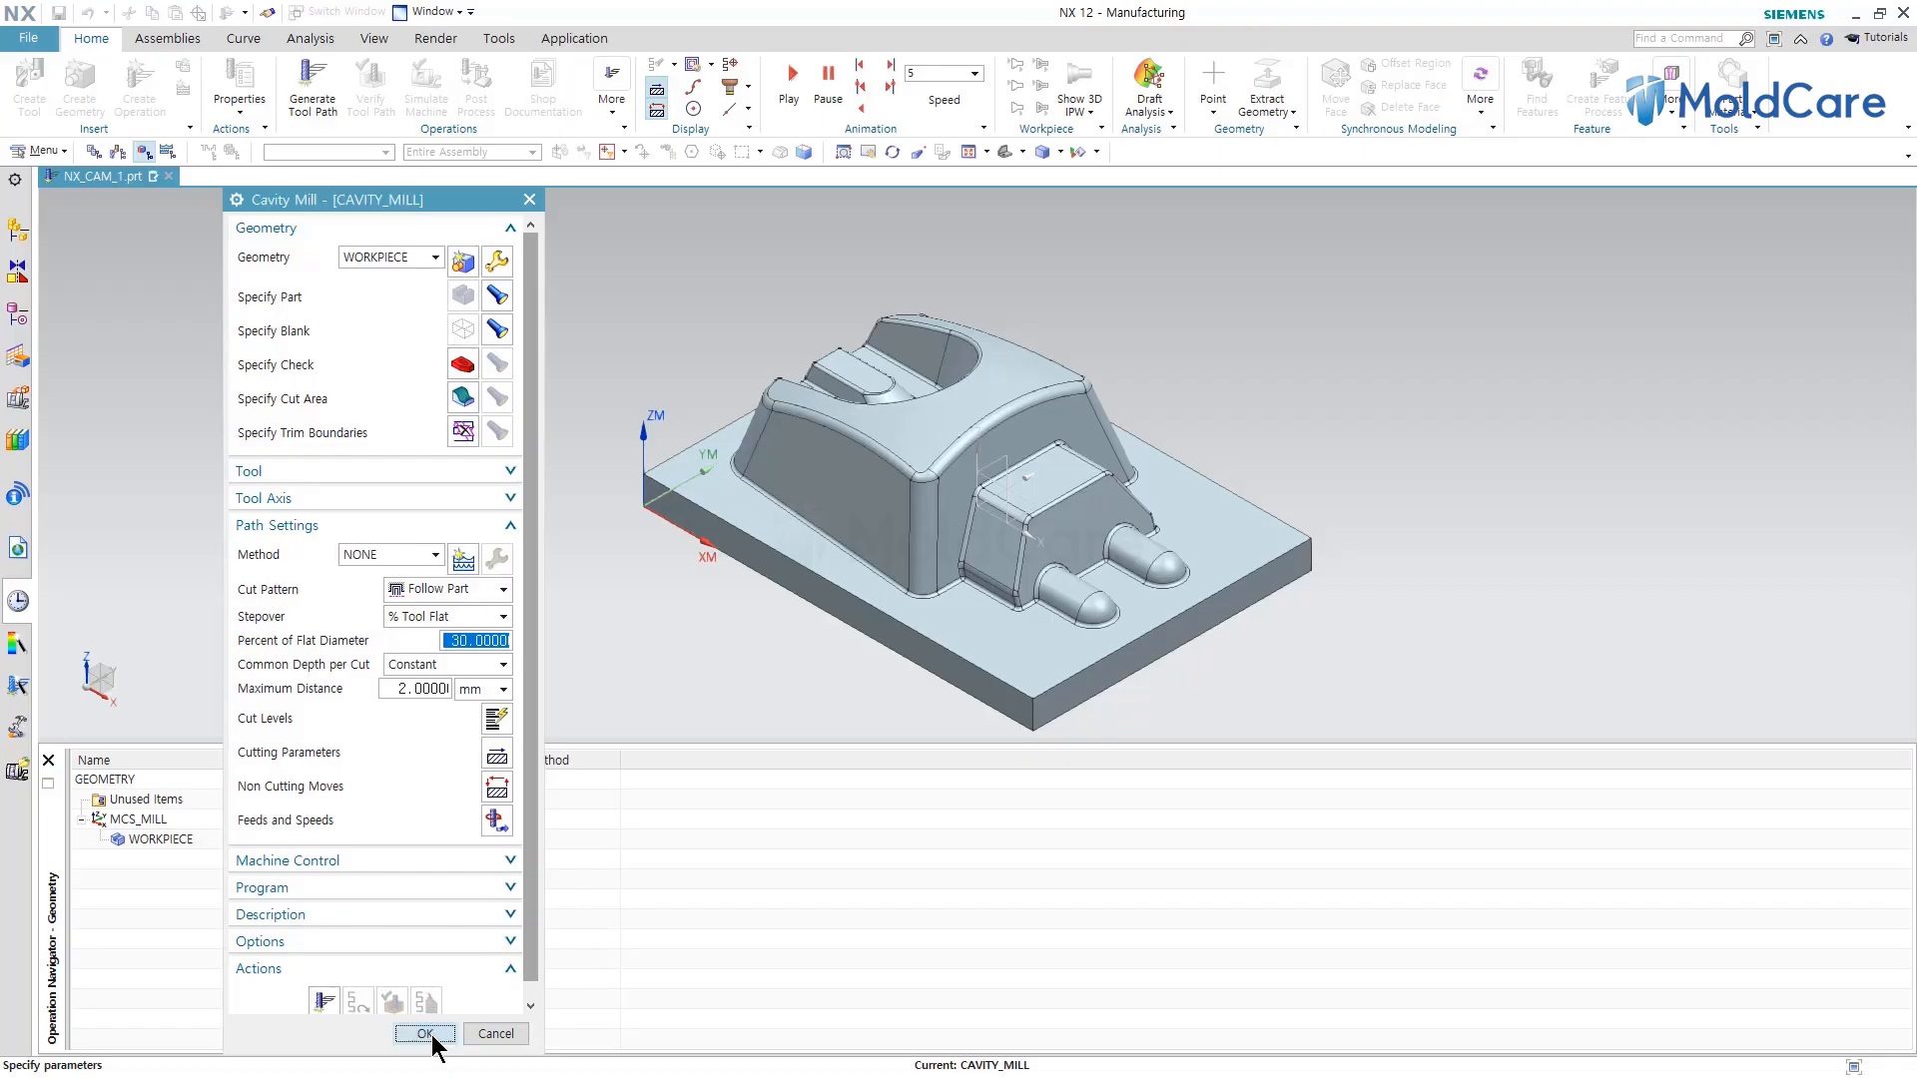
{"action": "left_click", "coordinate": [425, 1034]}
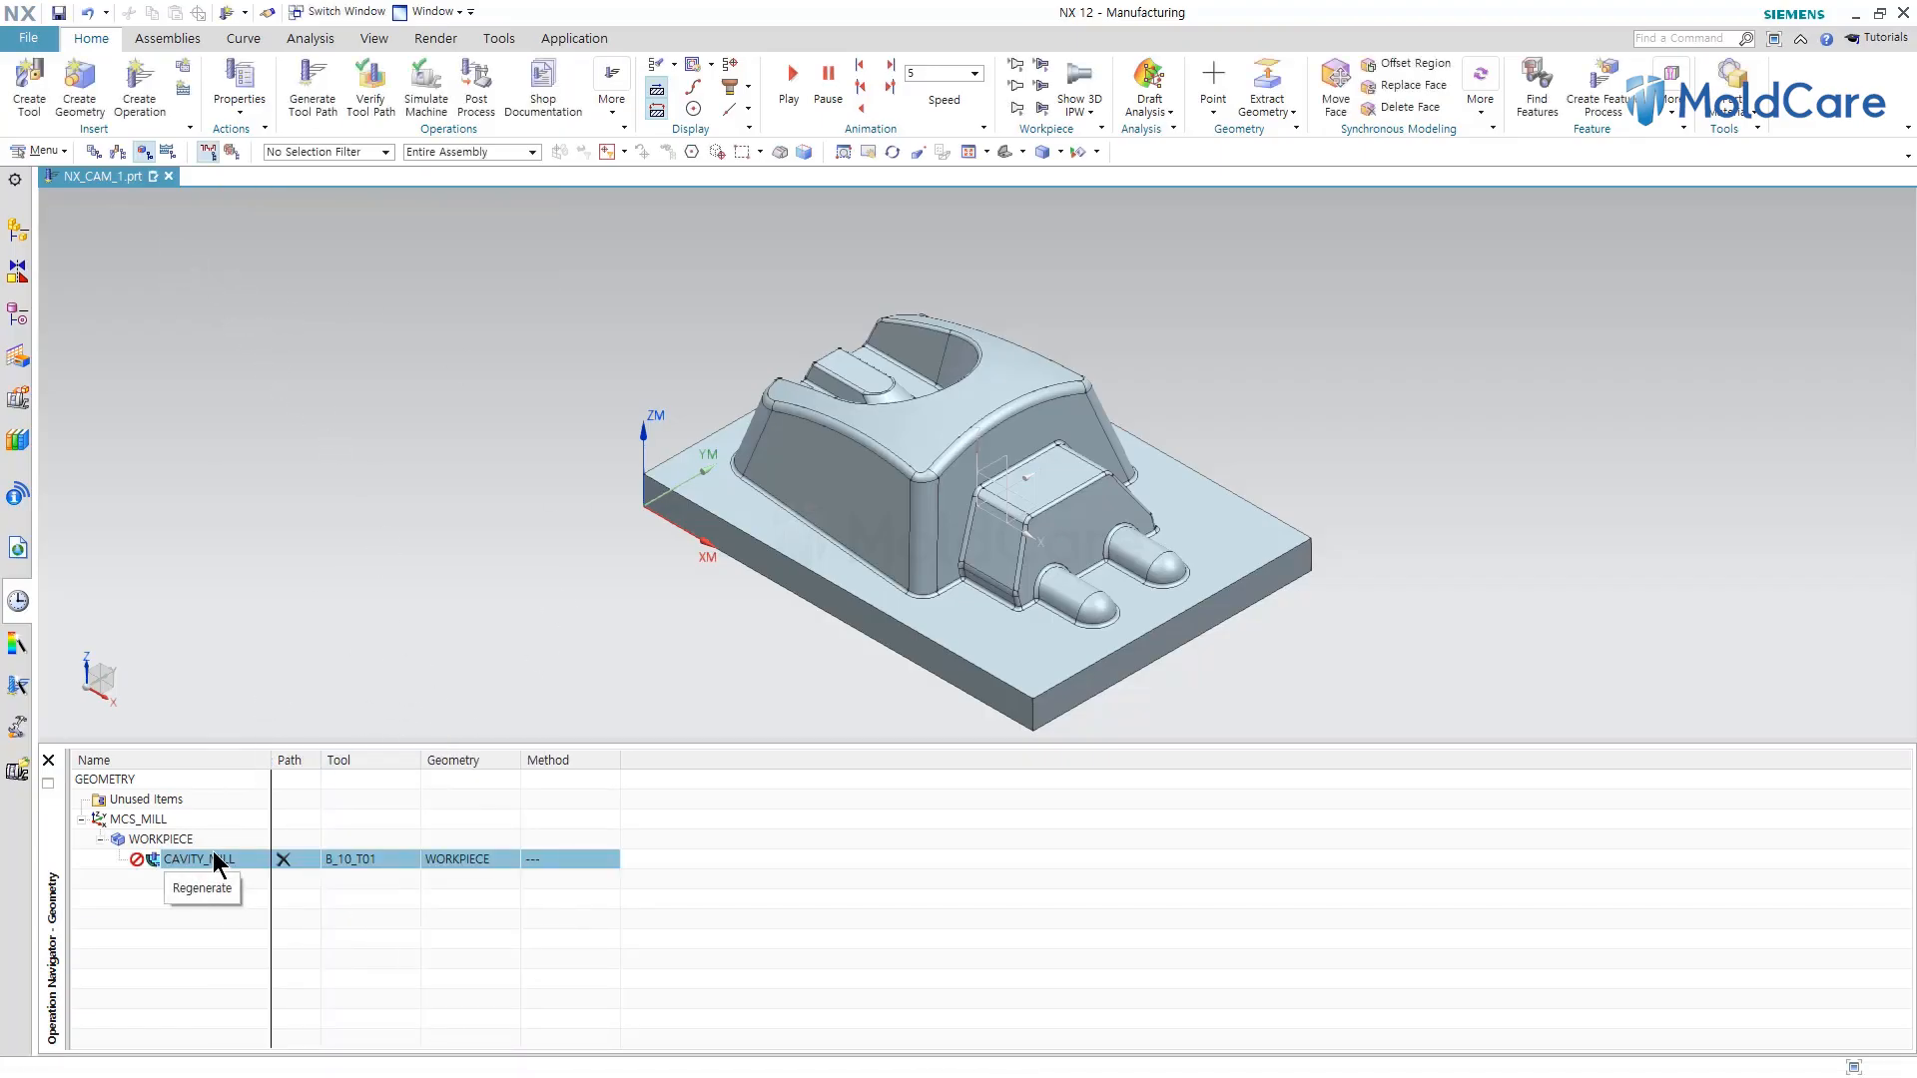
Switch the operation navigator to the program order view and expand the PROGRAM group.
{"action": "left_click", "coordinate": [94, 153]}
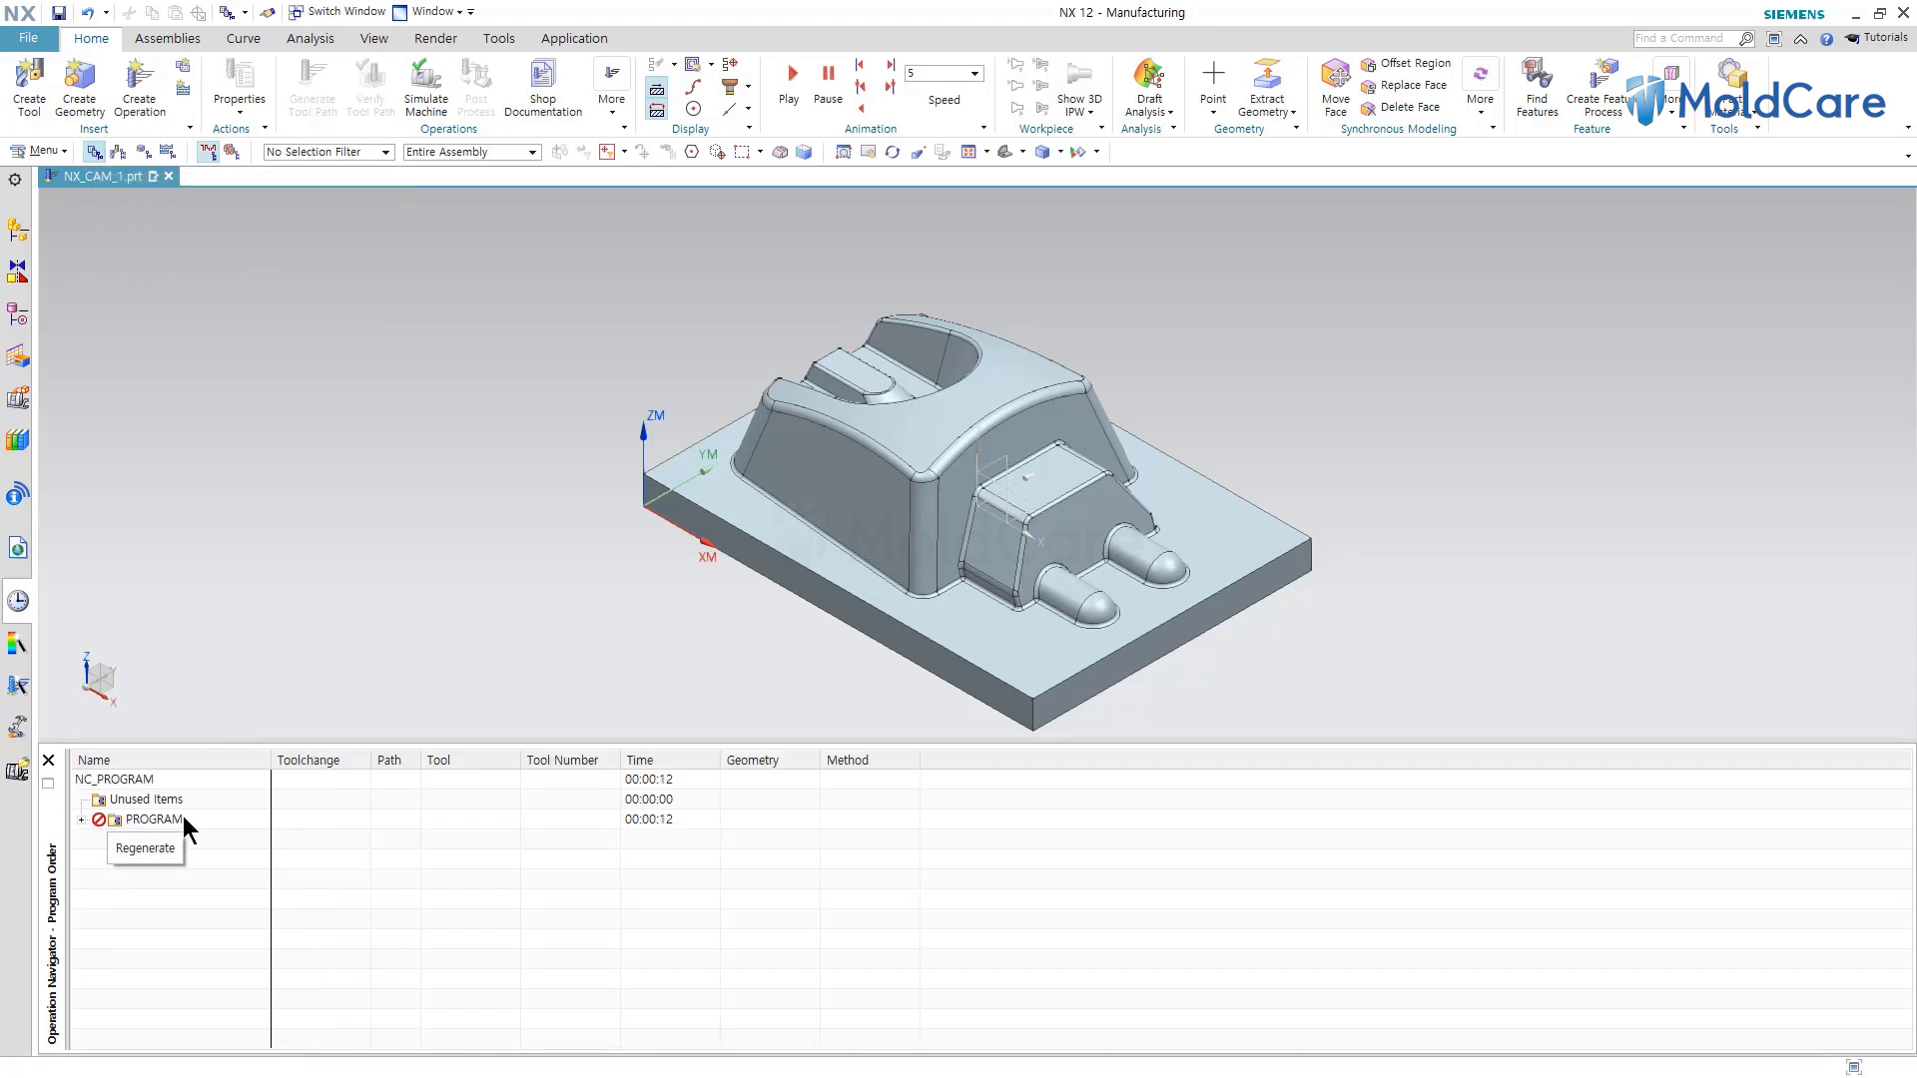
{"action": "left_click", "coordinate": [82, 819]}
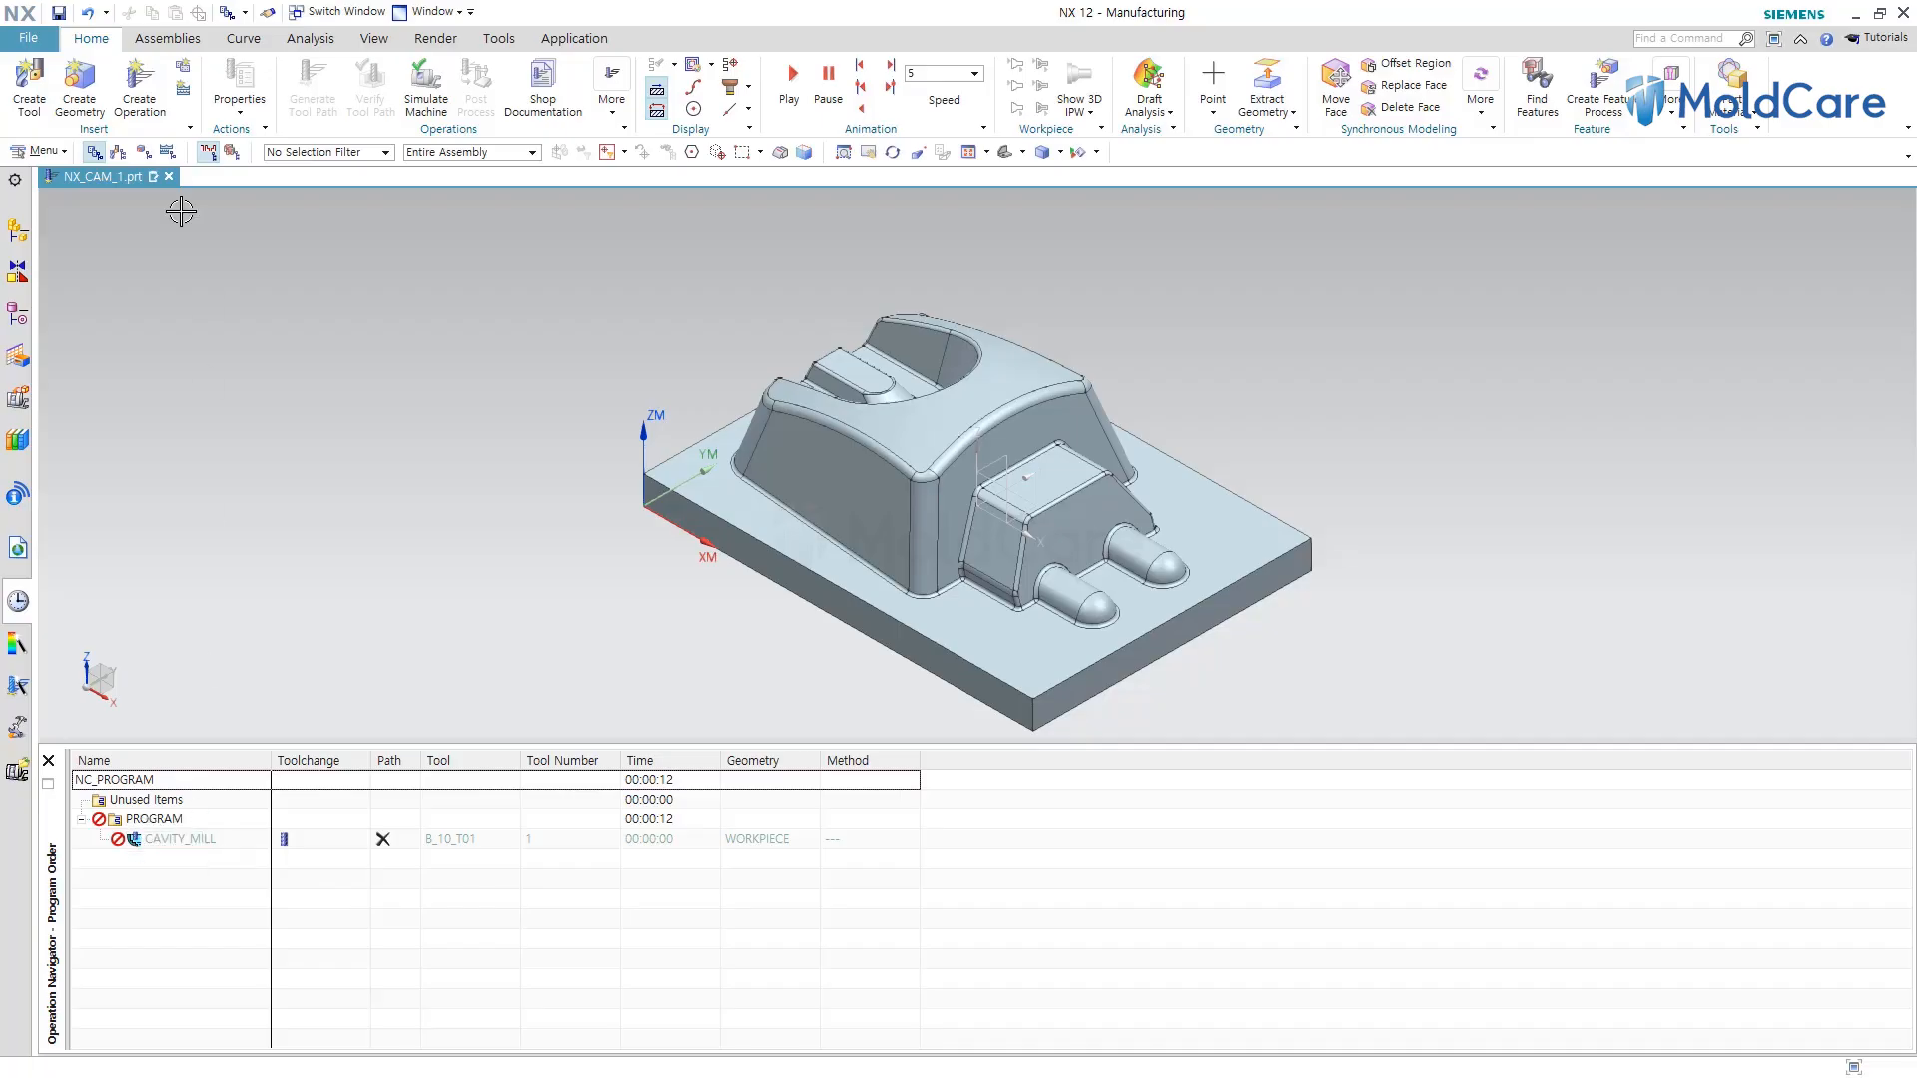
Create a ZLEVEL_PROFILE operation with the same program, tool and geometry, keeping its default parameters.
{"action": "left_click", "coordinate": [136, 99]}
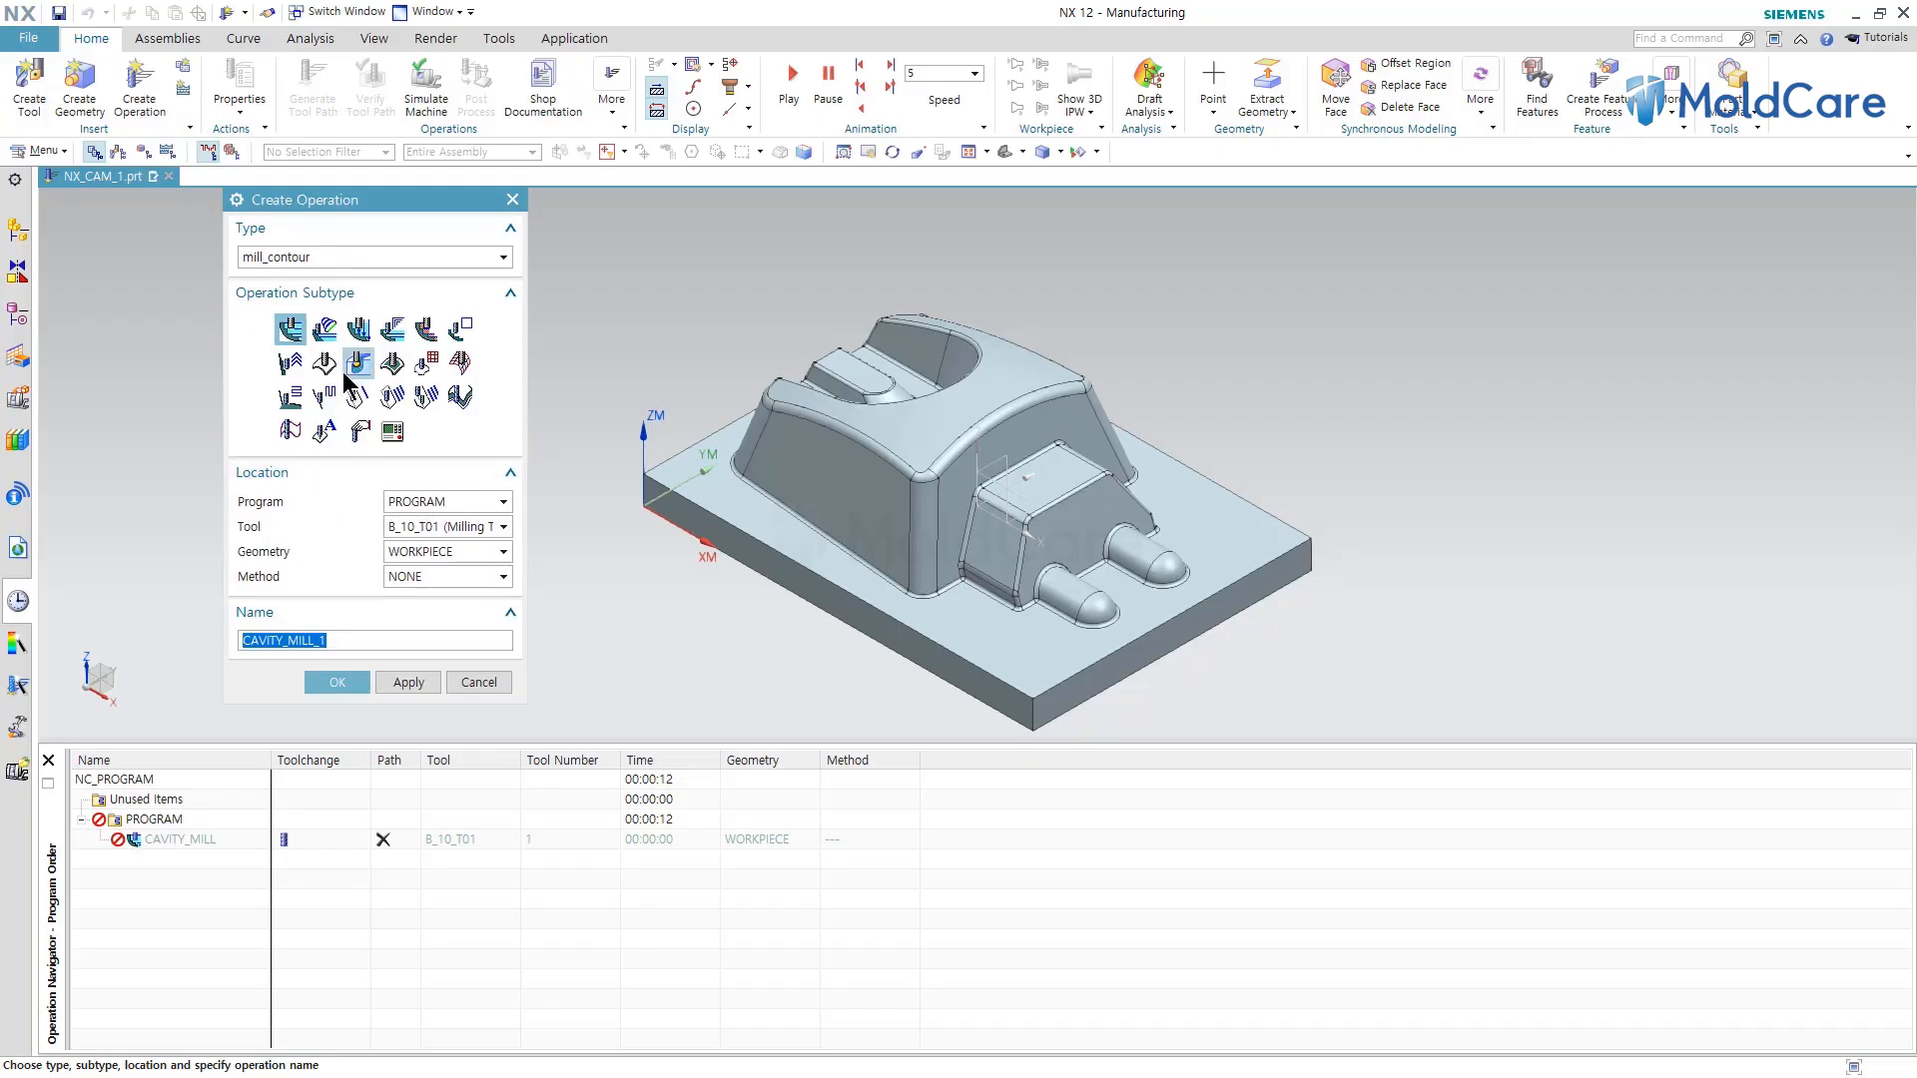
{"action": "left_click", "coordinate": [461, 332]}
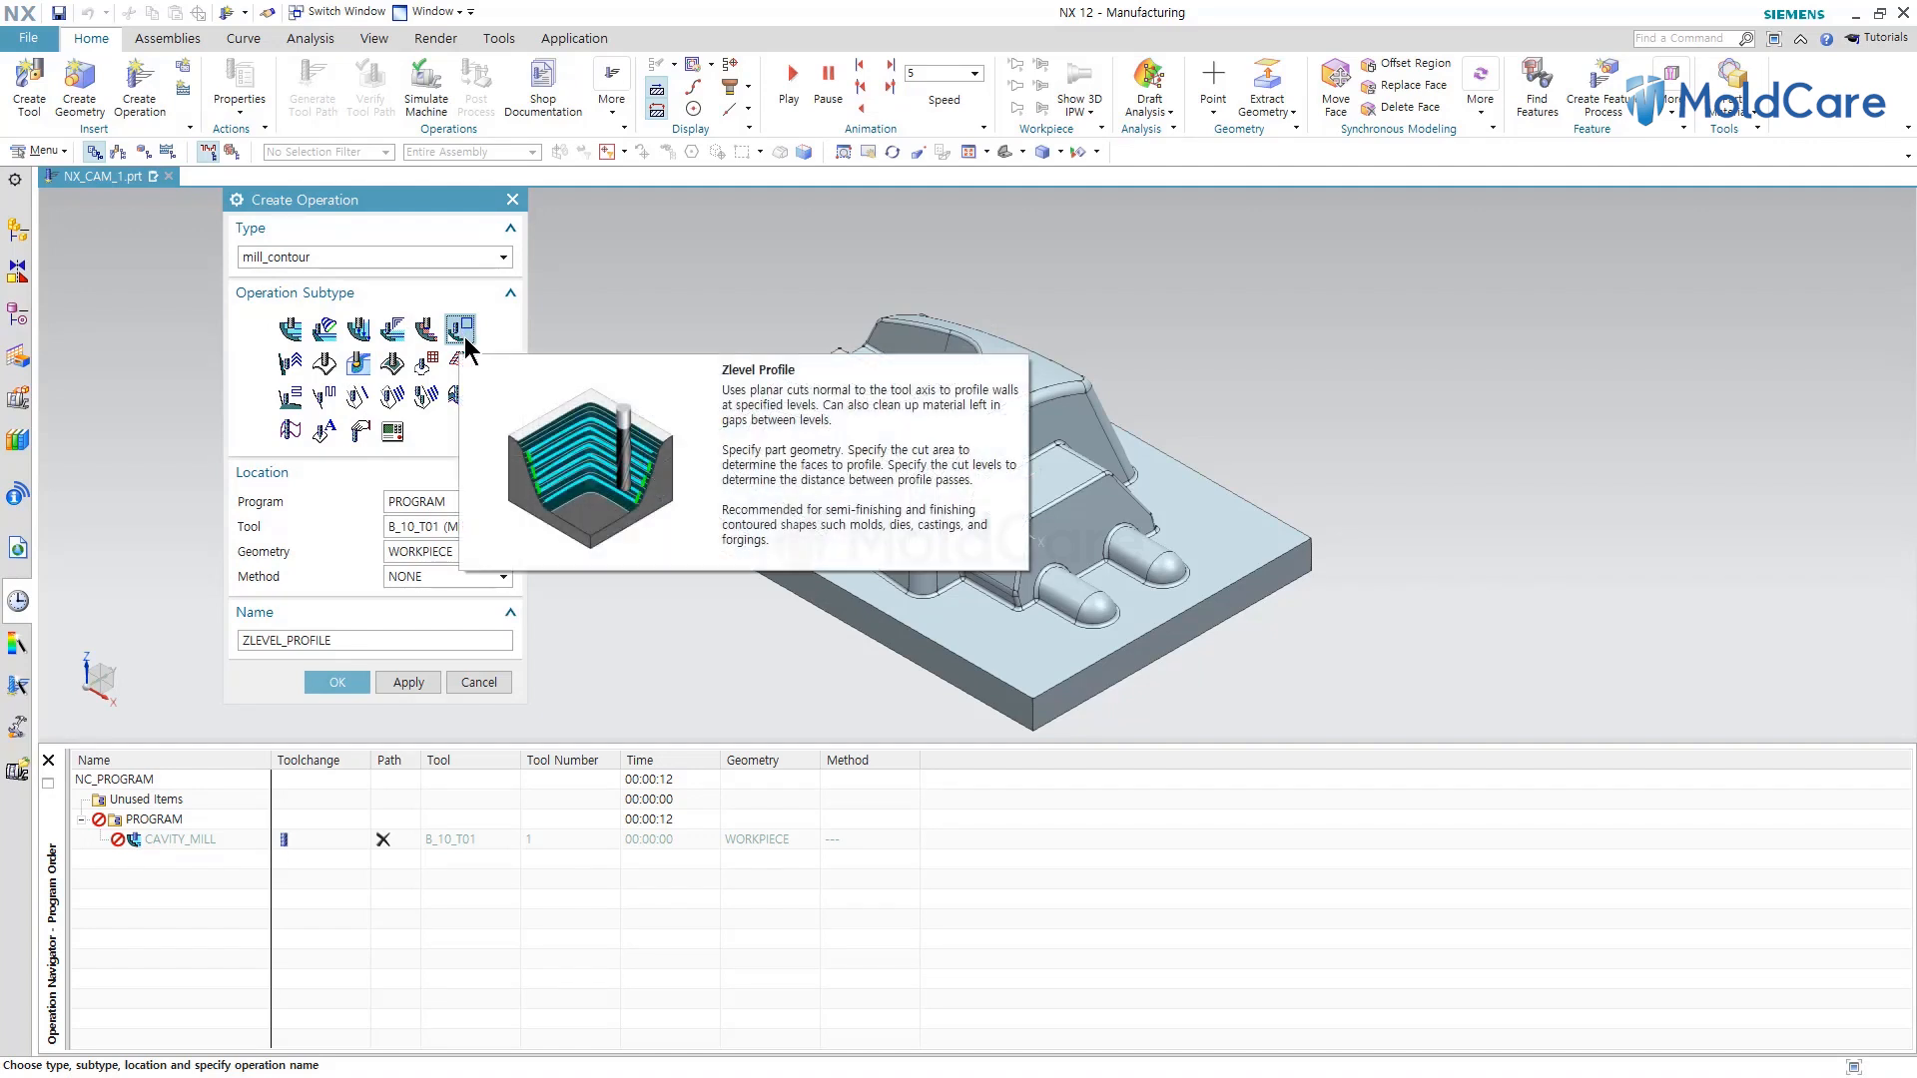
{"action": "left_click", "coordinate": [338, 685]}
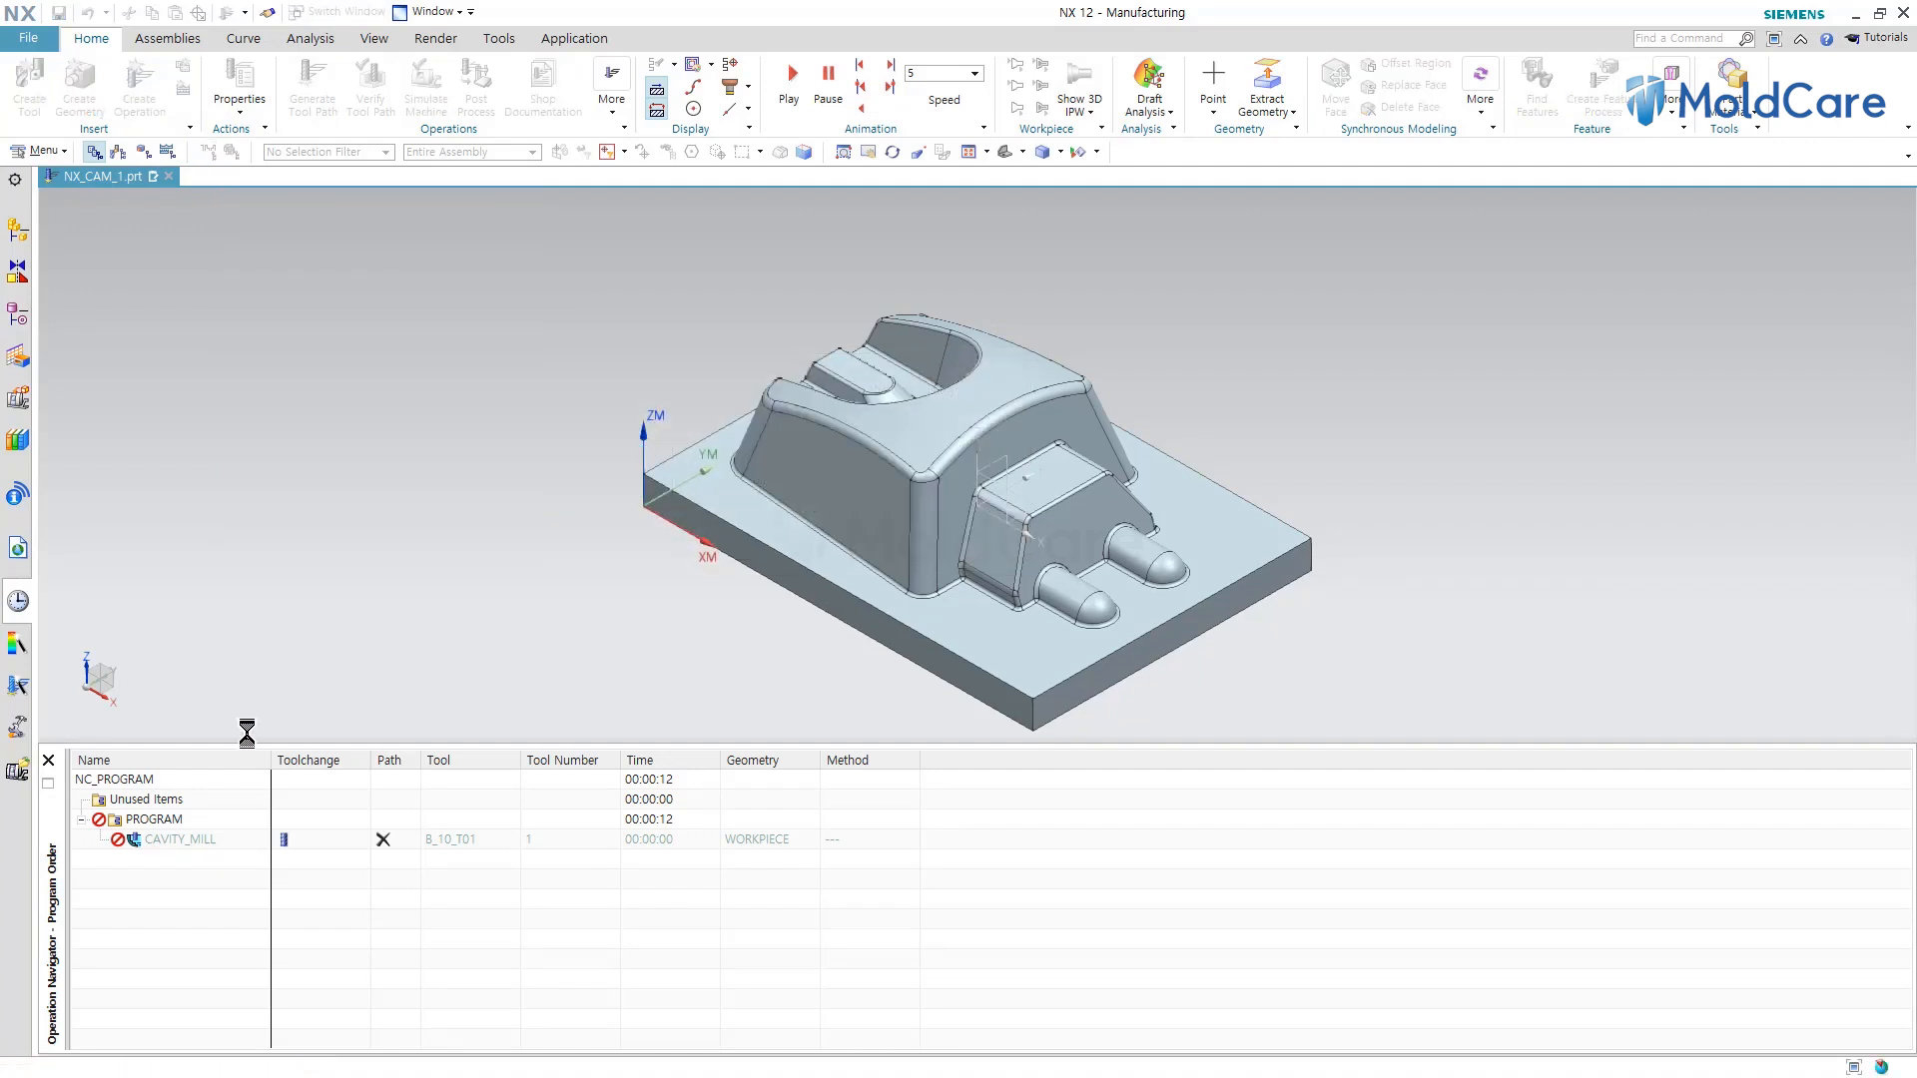
{"action": "left_click", "coordinate": [406, 1014]}
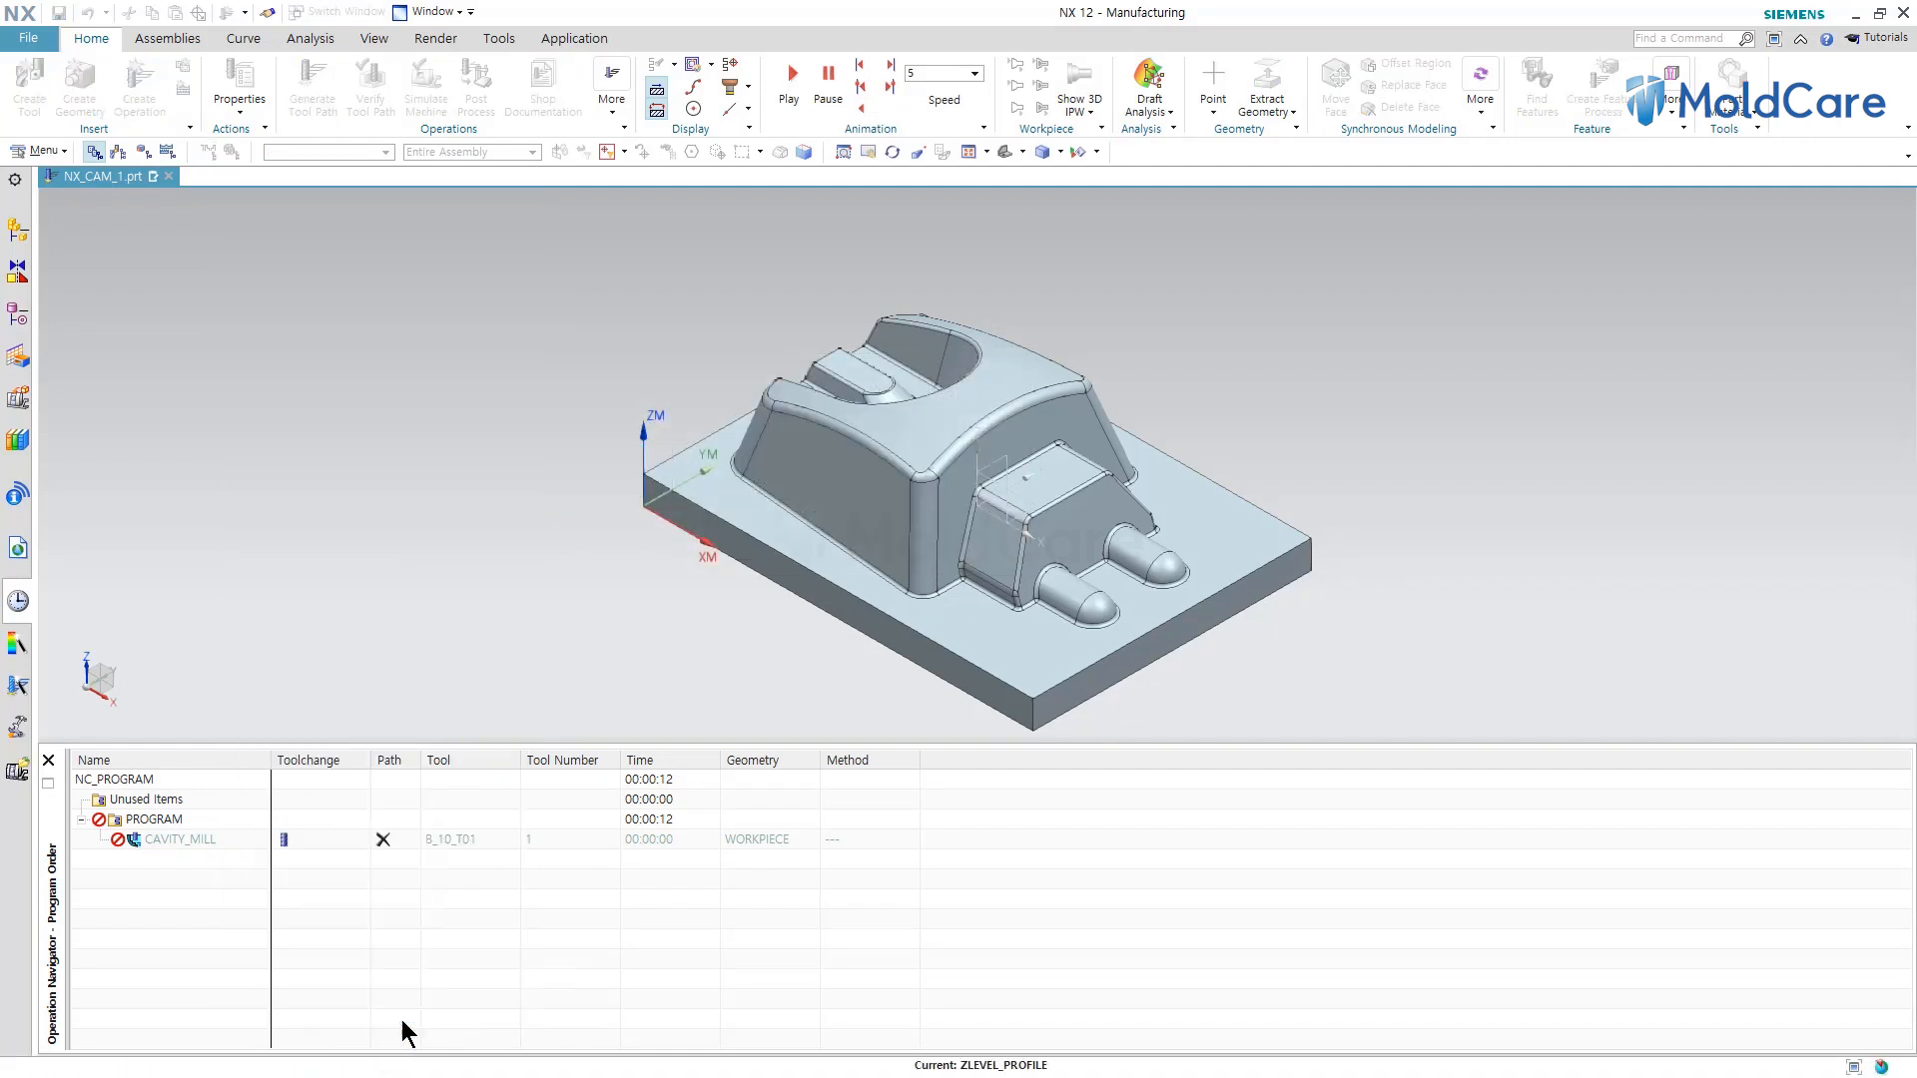
Create a new program named abcd under NC_PROGRAM with no description.
{"action": "left_click", "coordinate": [142, 822]}
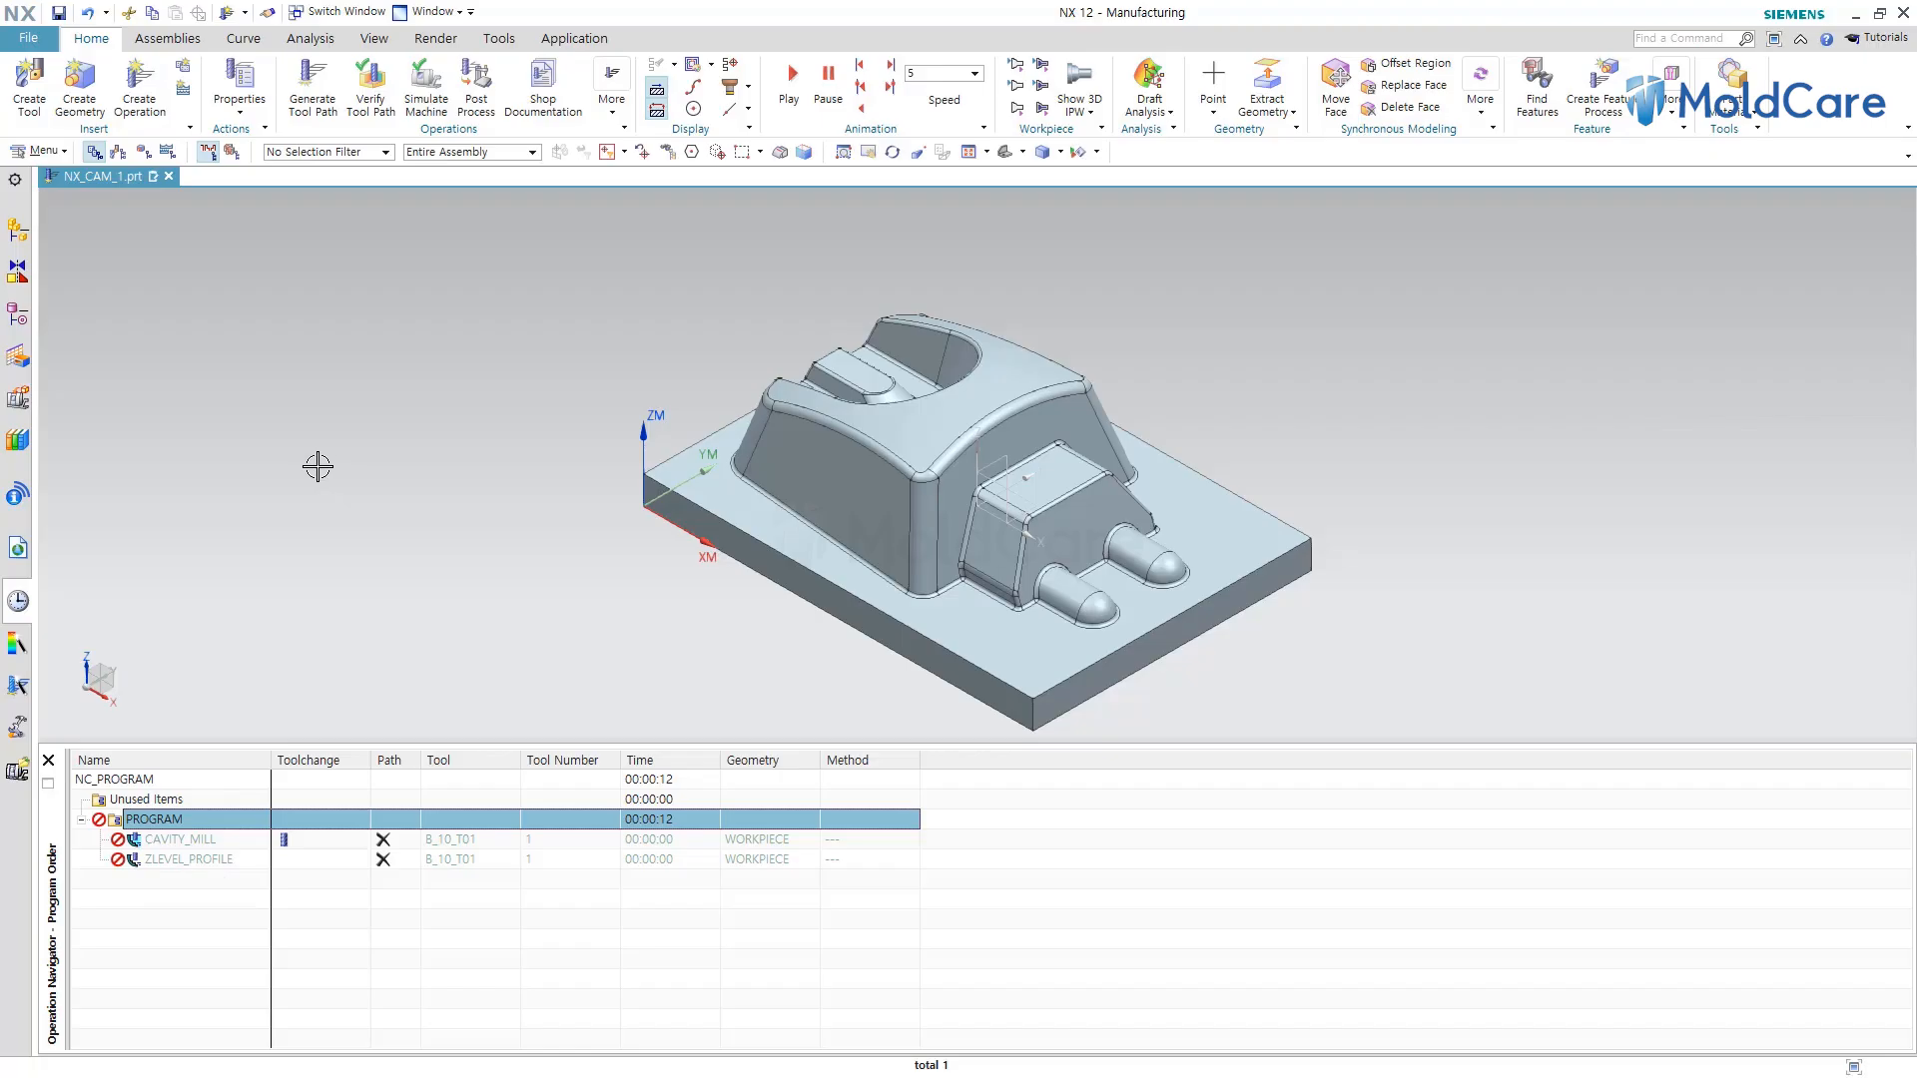
{"action": "left_click", "coordinate": [184, 68]}
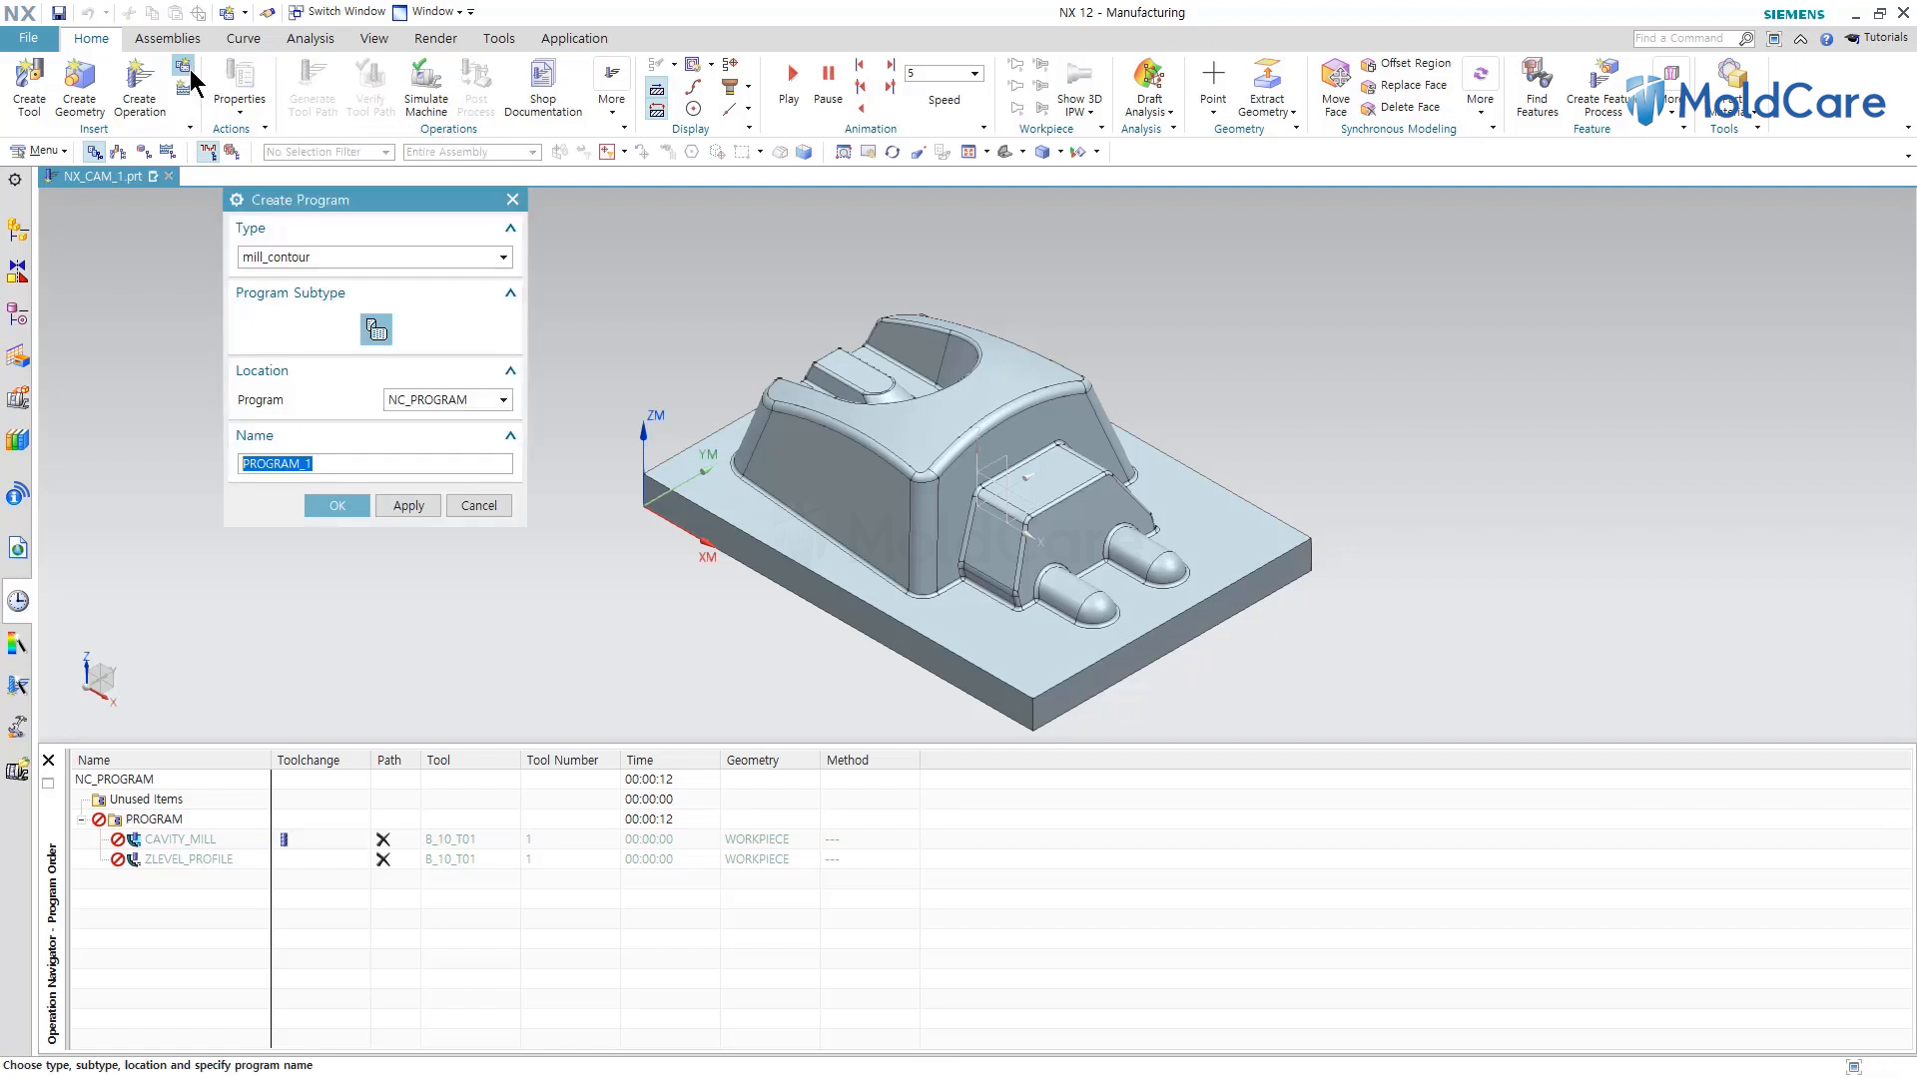
{"action": "type", "text": "abcd"}
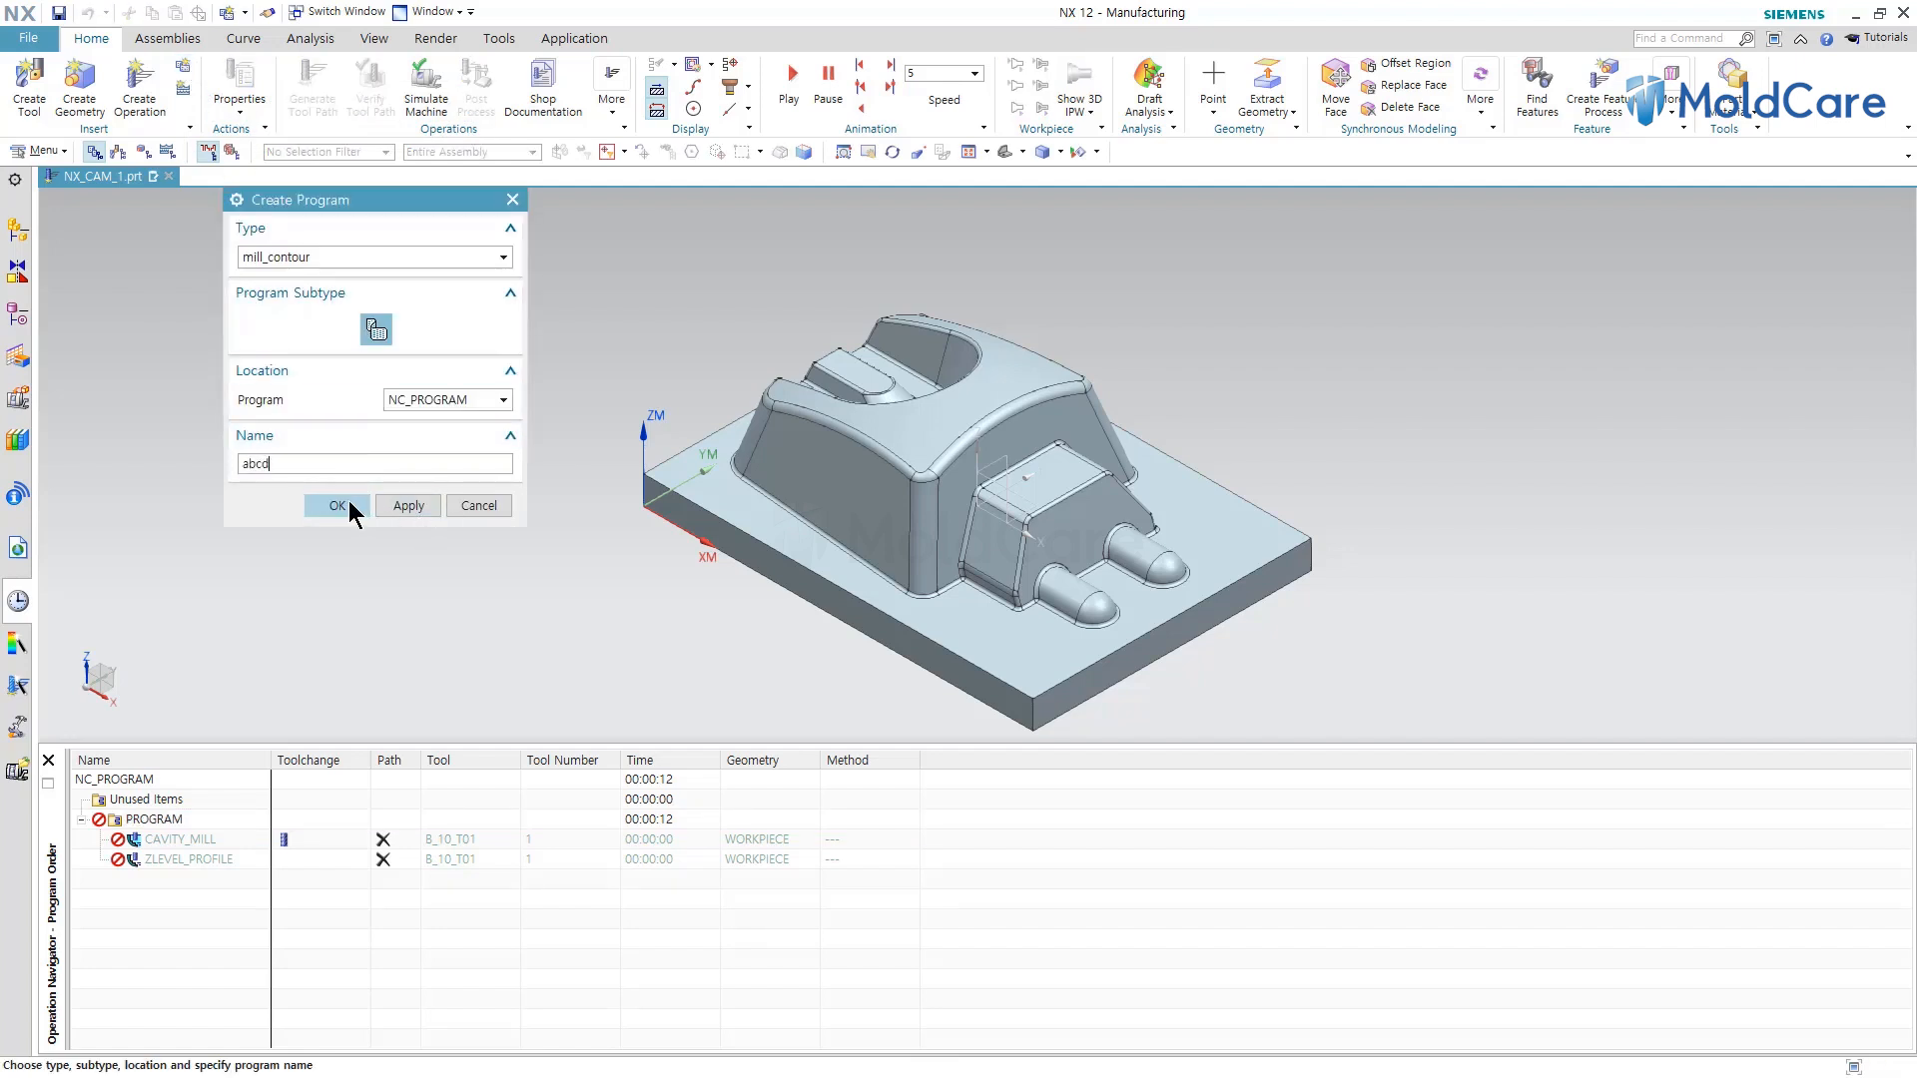
{"action": "left_click", "coordinate": [335, 503]}
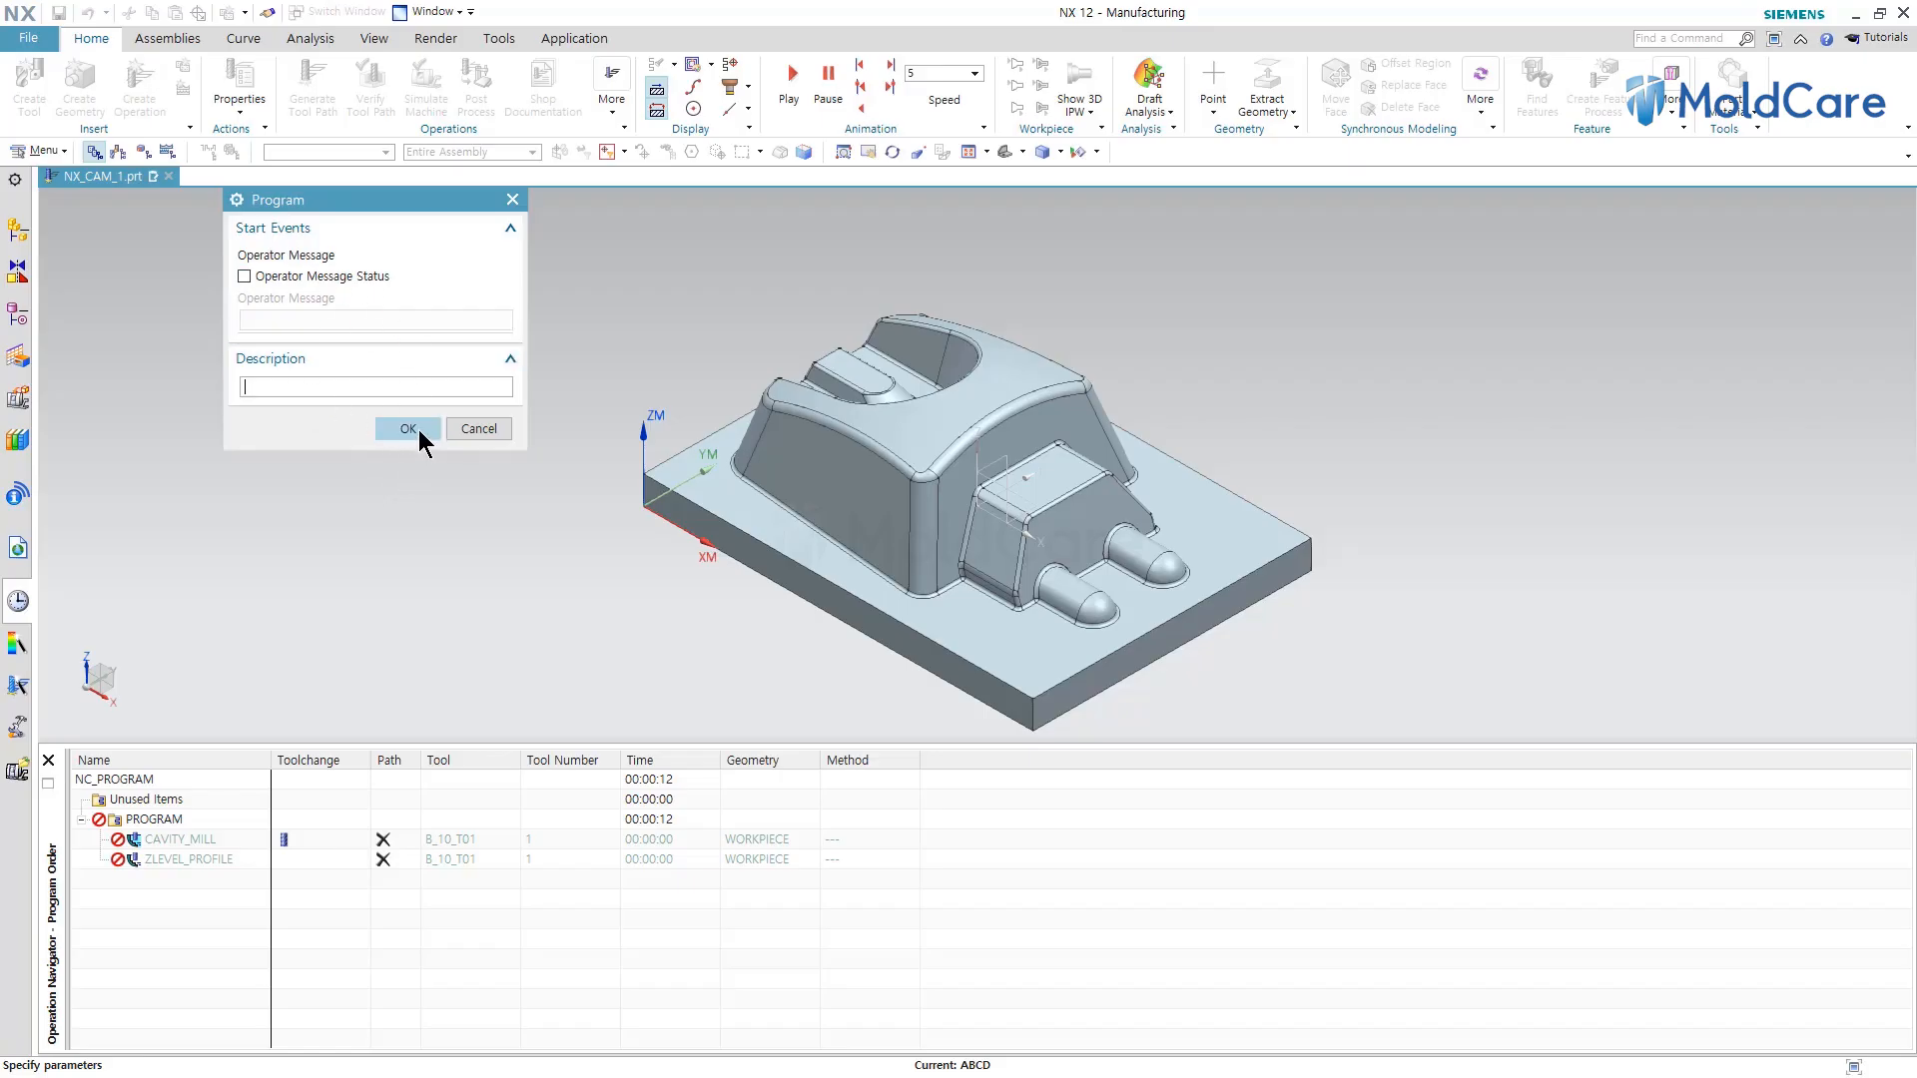
{"action": "left_click", "coordinate": [409, 428]}
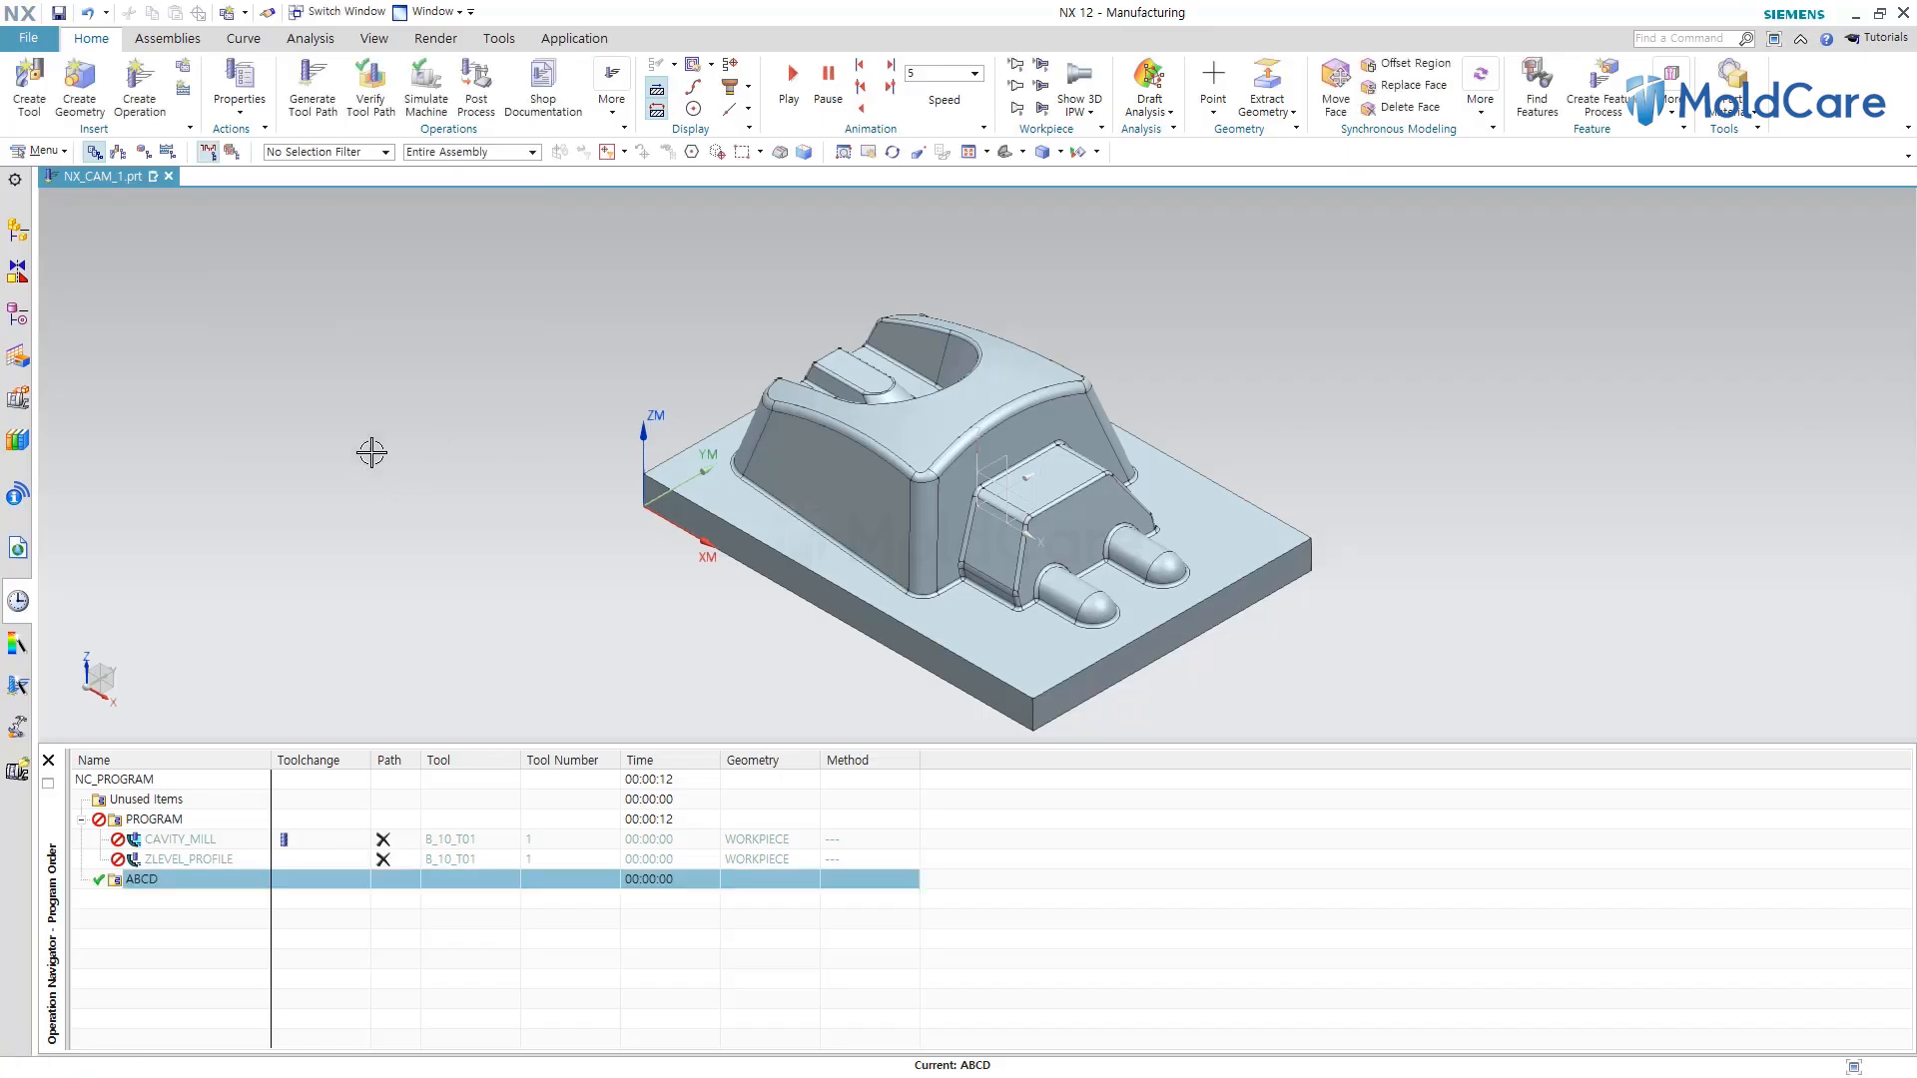
Try to move the ABCD program up onto NC_PROGRAM in the navigator.
{"action": "left_click", "coordinate": [151, 873]}
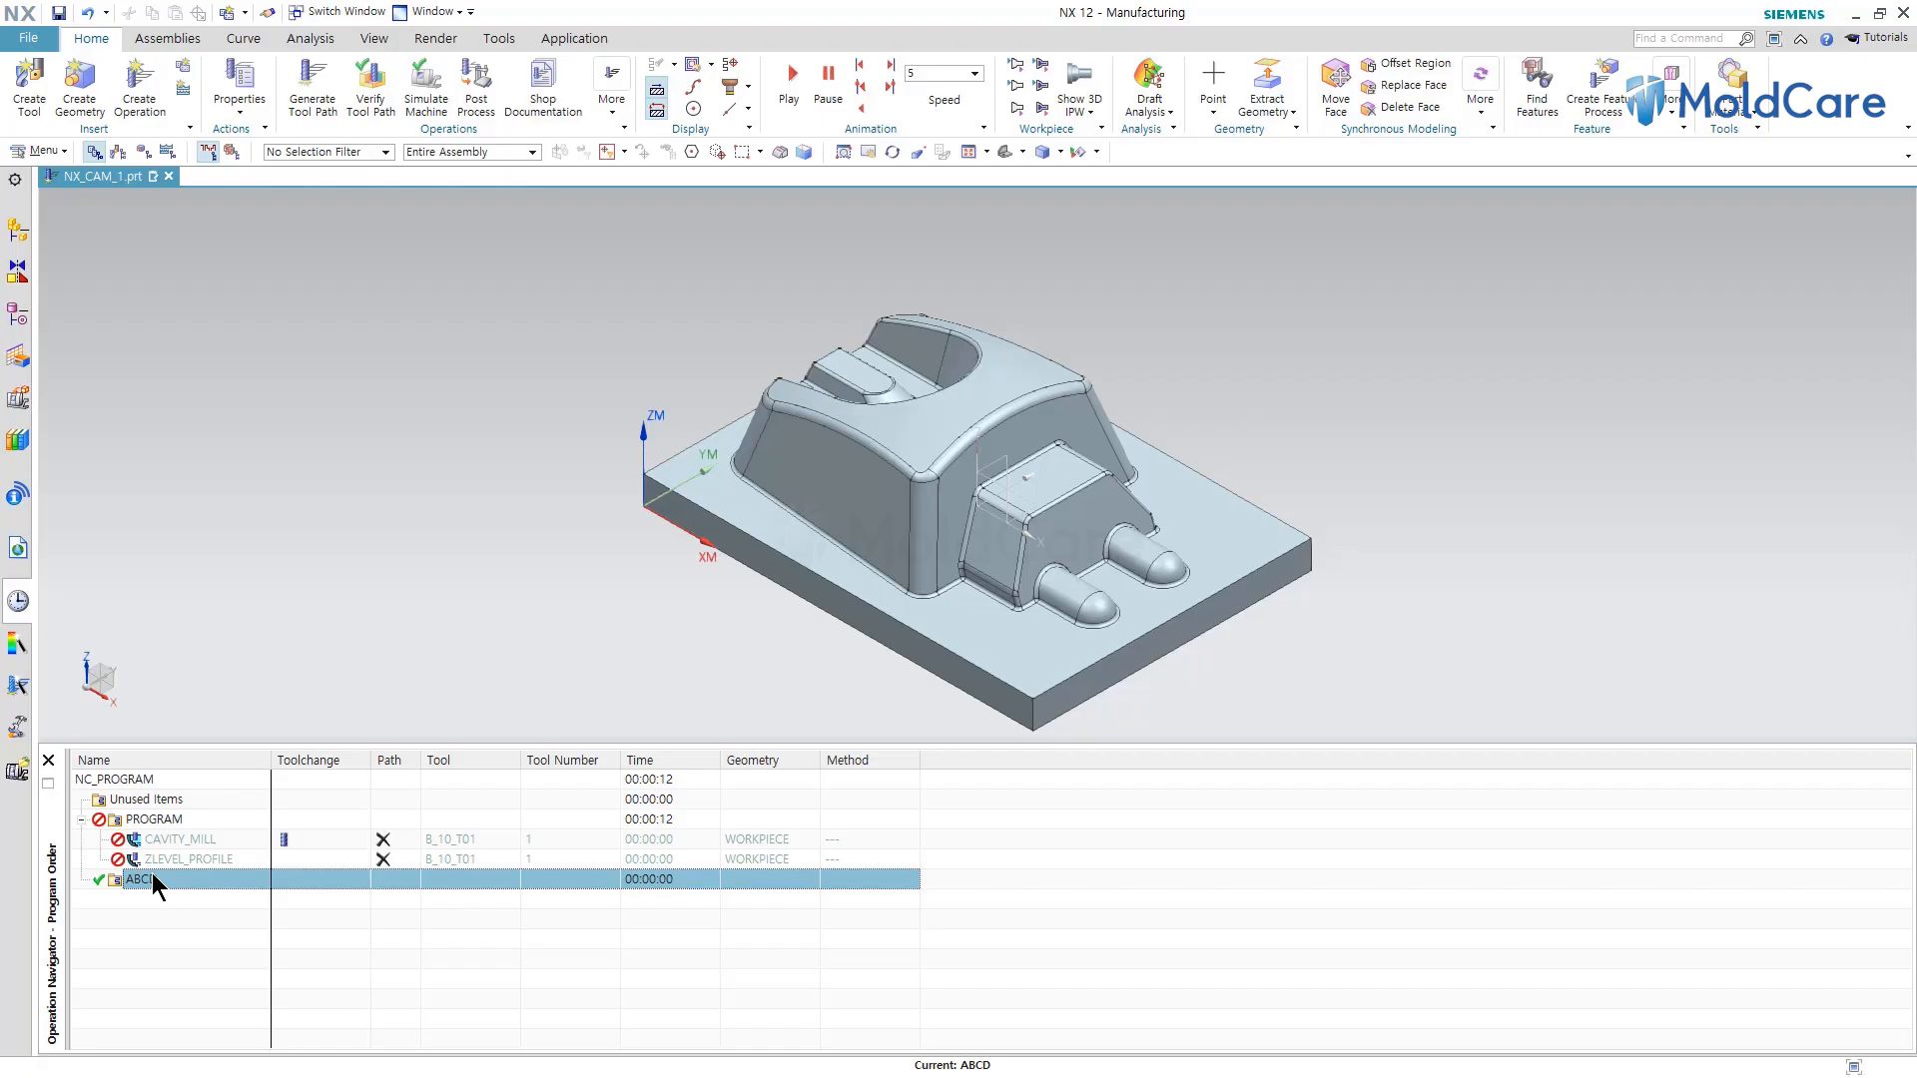
{"action": "left_click", "coordinate": [153, 913]}
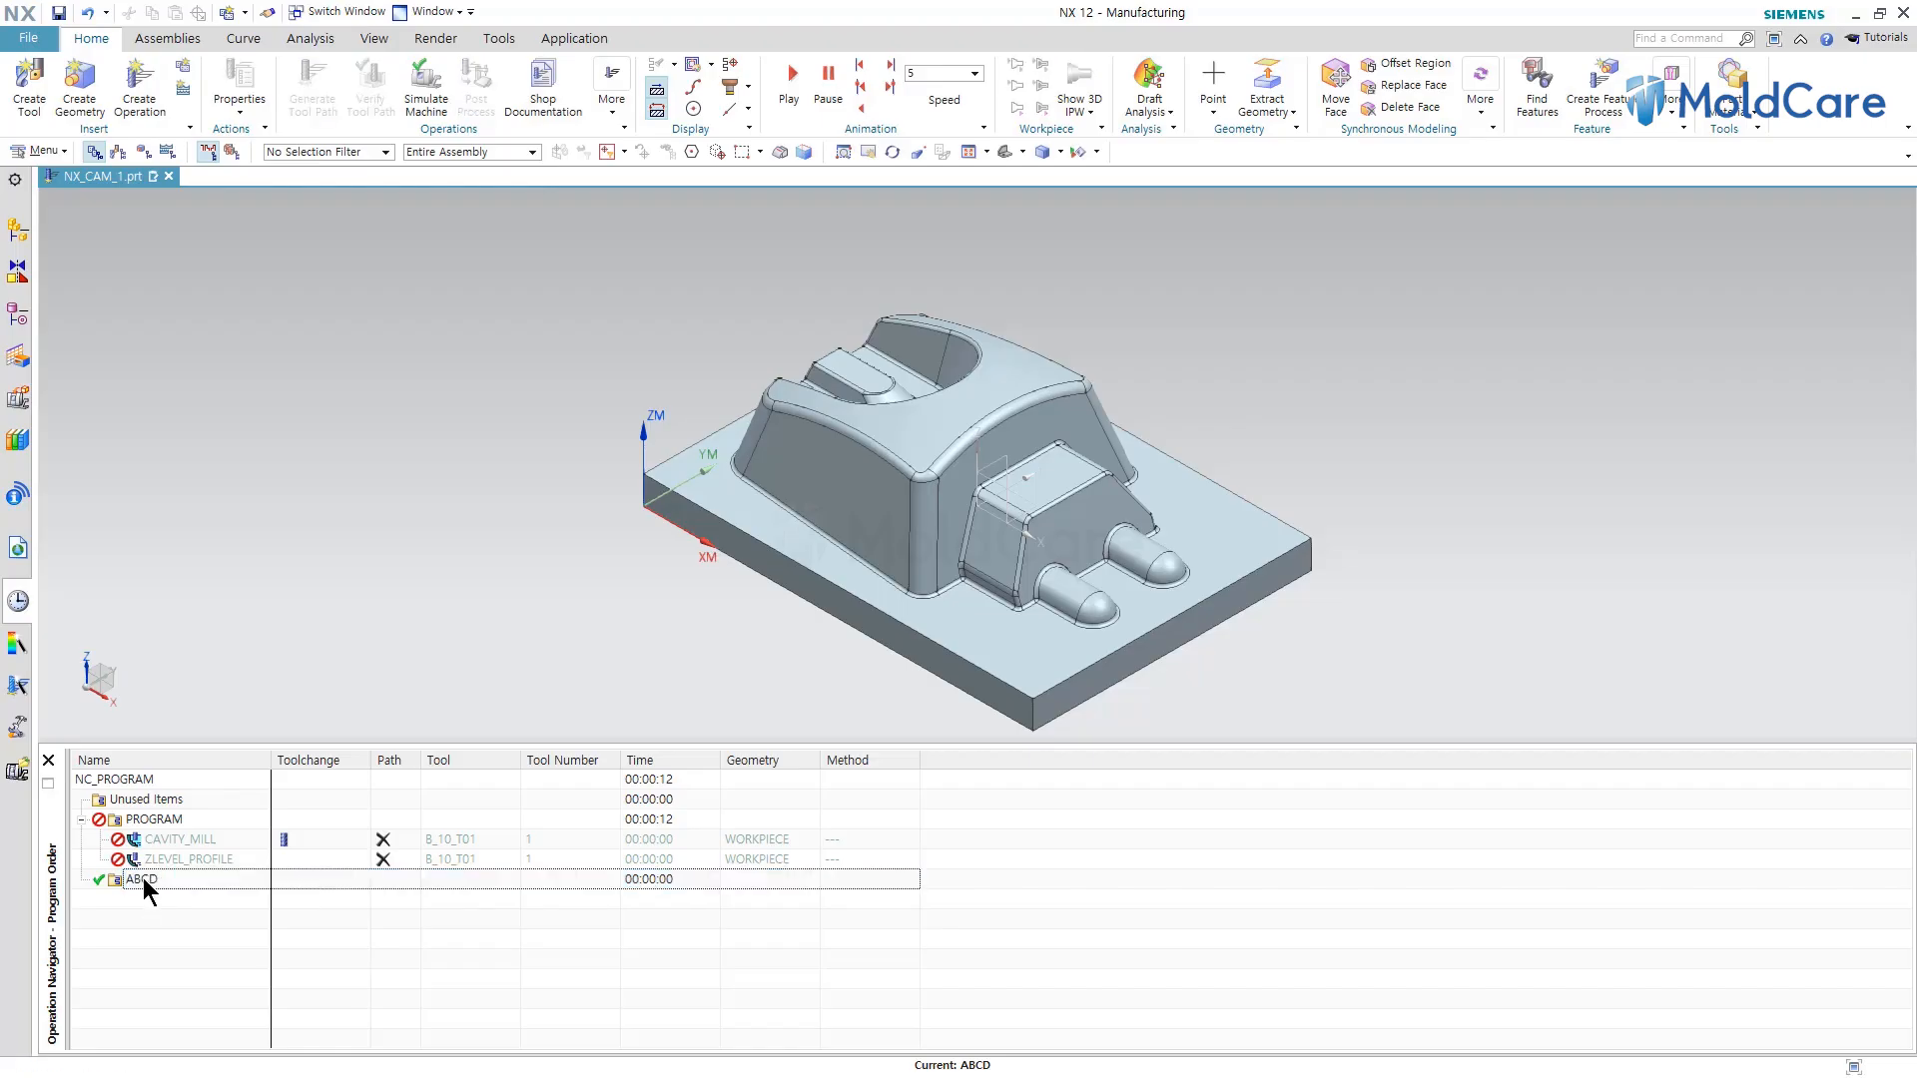
{"action": "left_click_drag", "start_coordinate": [151, 879], "coordinate": [130, 785]}
{"action": "left_click", "coordinate": [160, 956]}
Create a CAVITY_MILL operation assigned to the ABCD program, accepting its default parameters.
{"action": "left_click", "coordinate": [140, 80]}
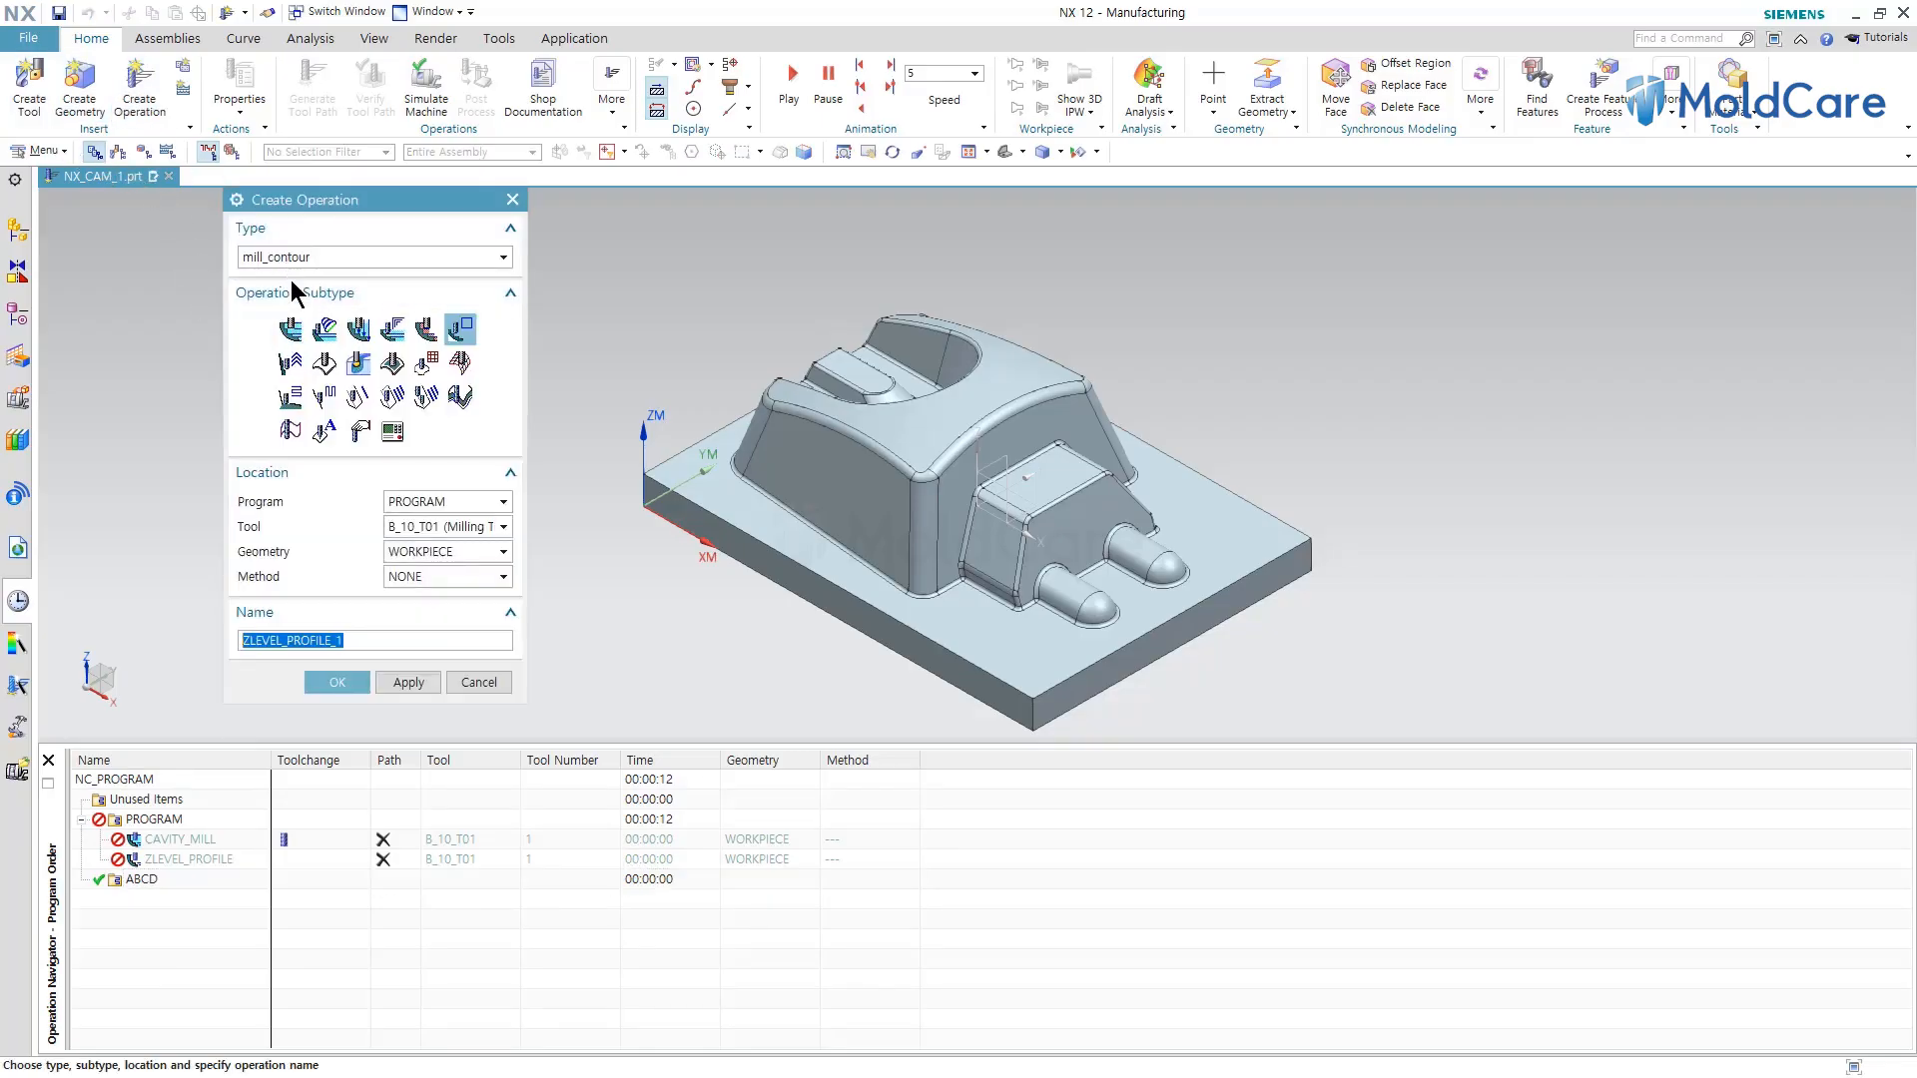
{"action": "left_click", "coordinate": [291, 331]}
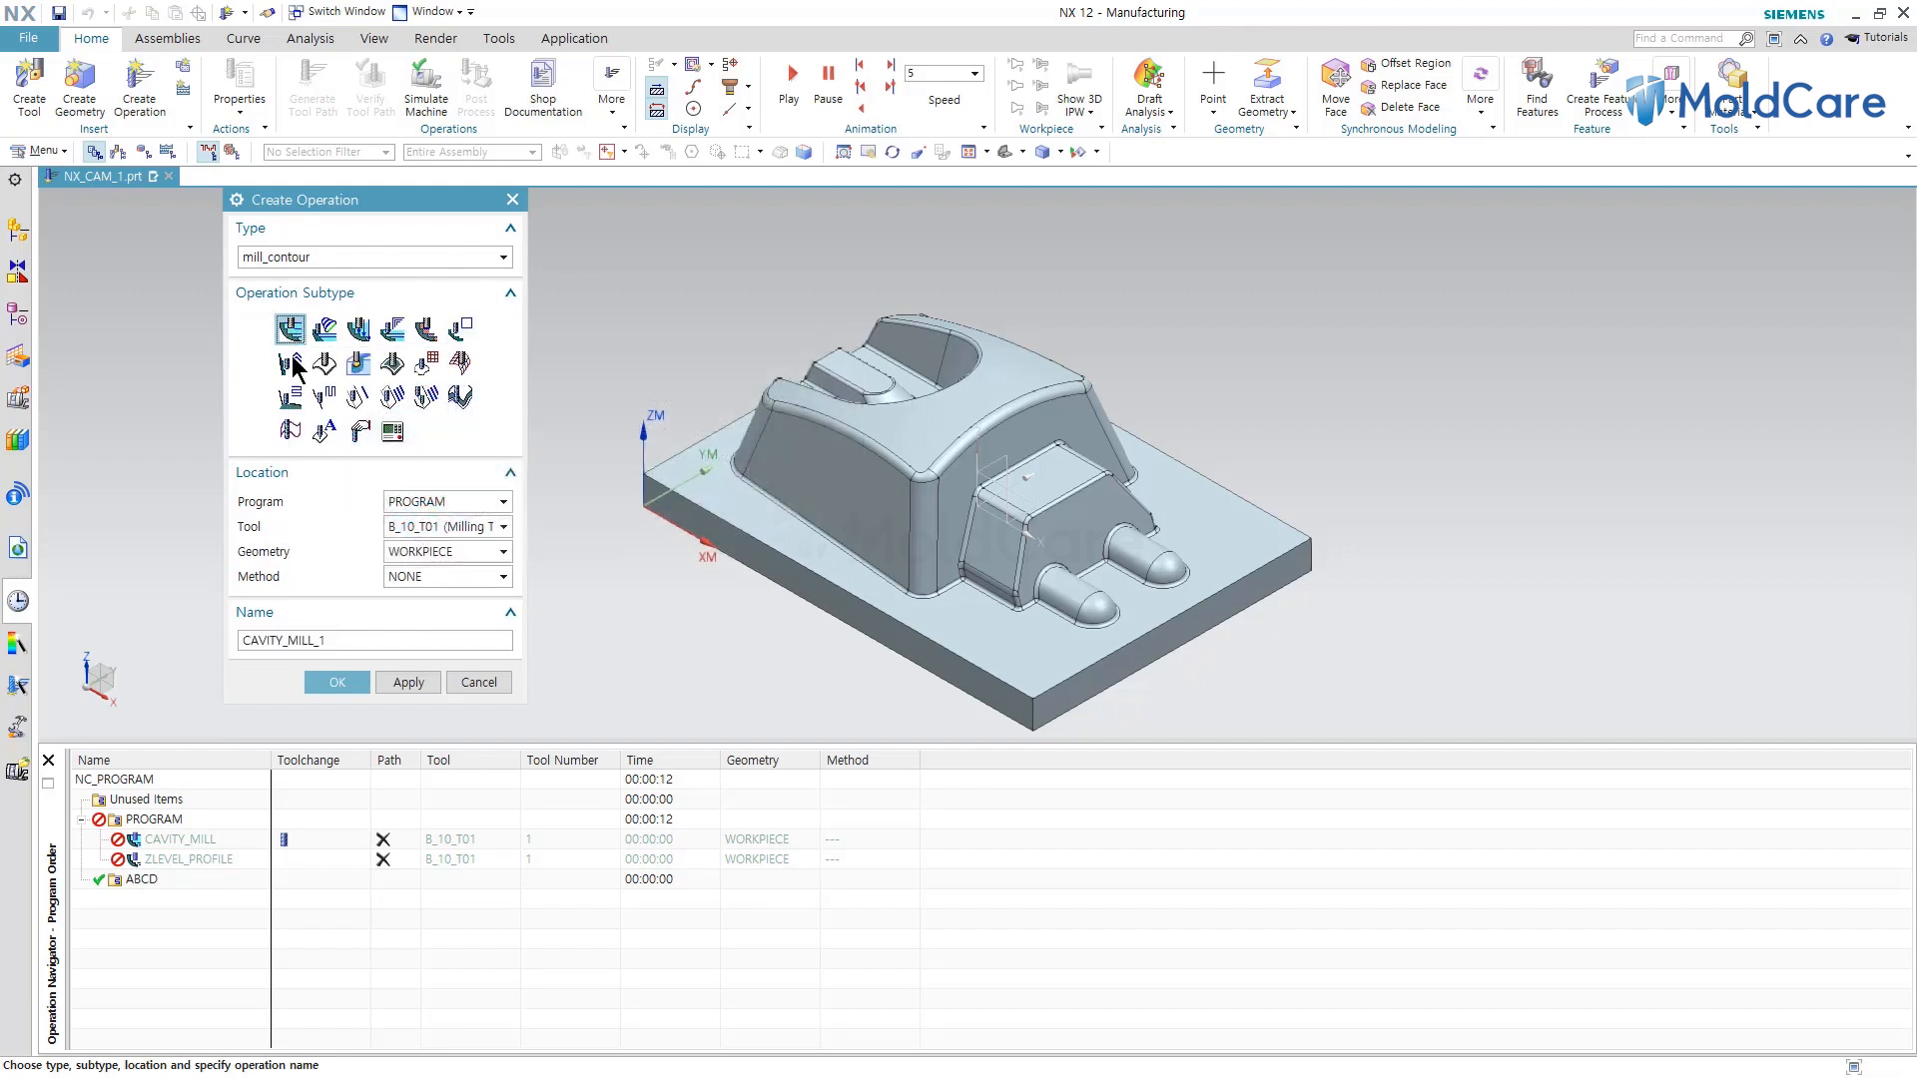
{"action": "left_click", "coordinate": [438, 501]}
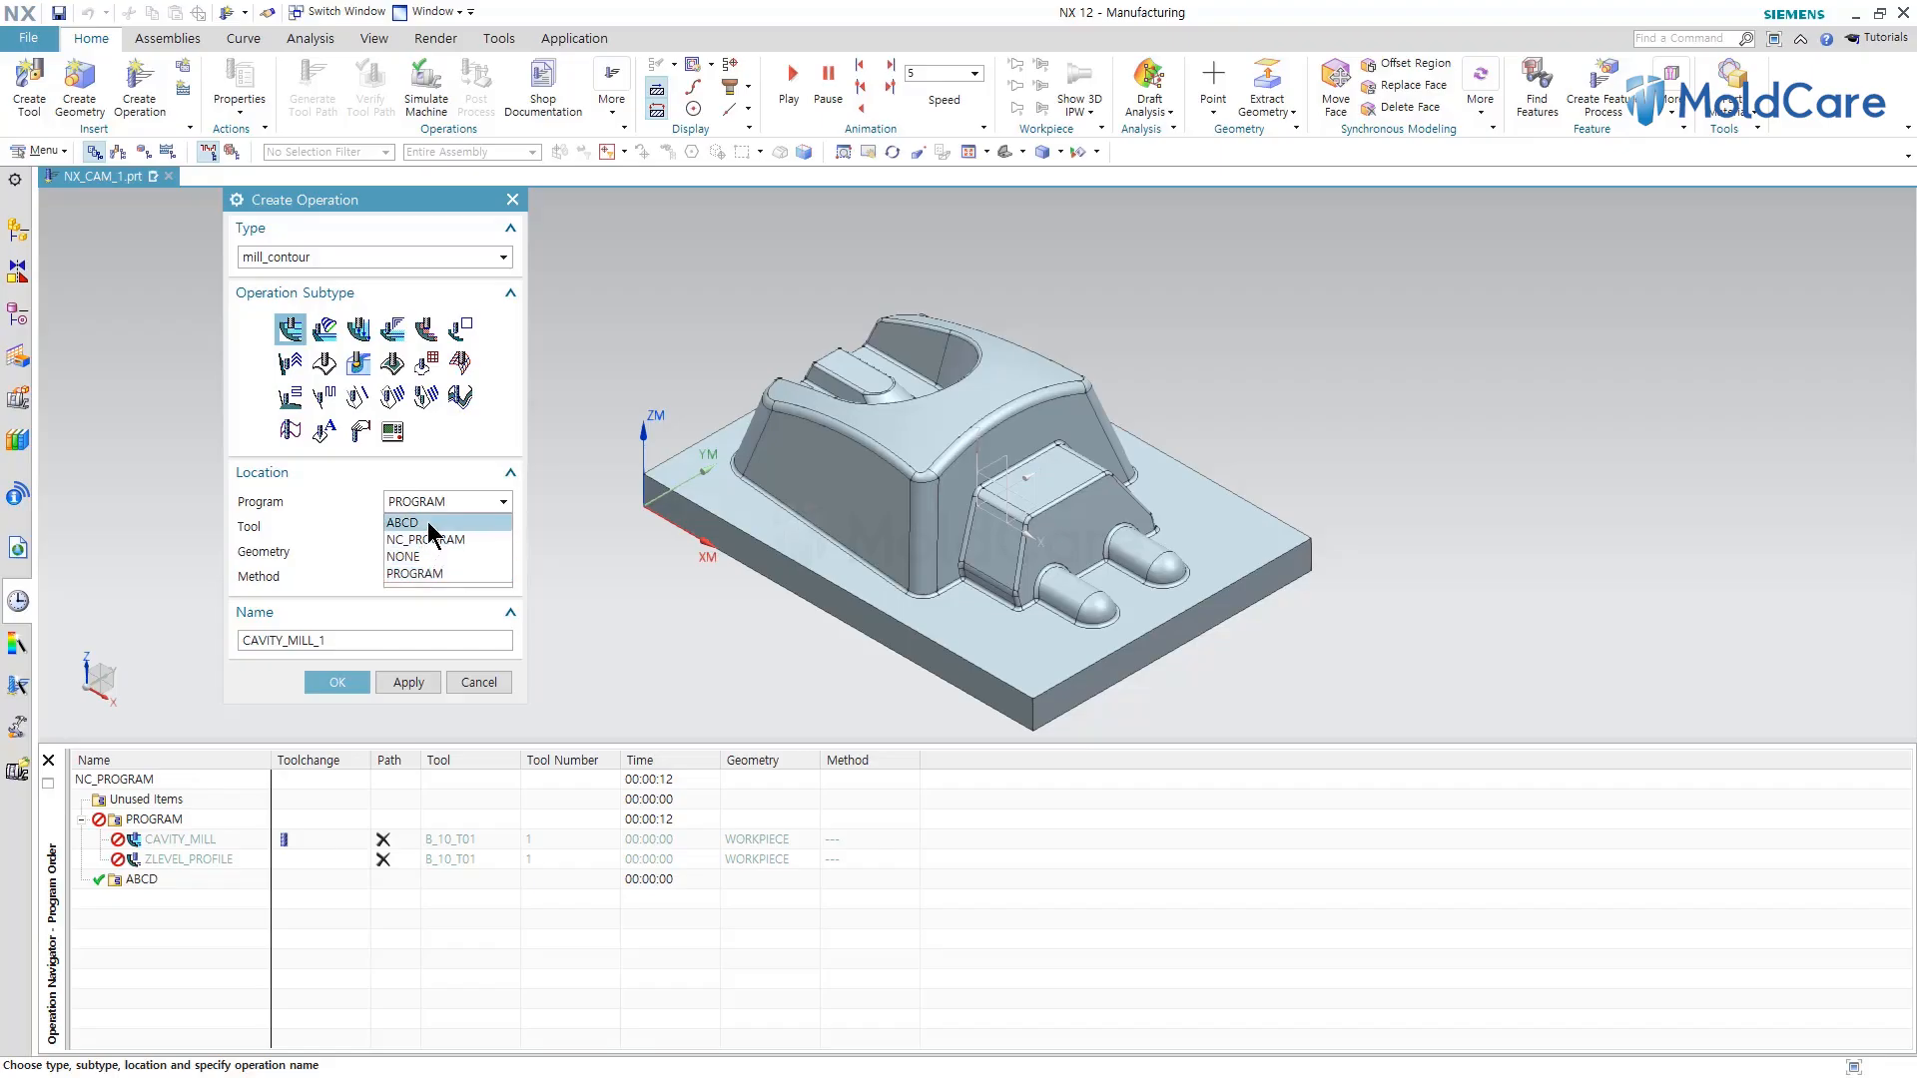
{"action": "left_click", "coordinate": [430, 526]}
{"action": "left_click", "coordinate": [335, 679]}
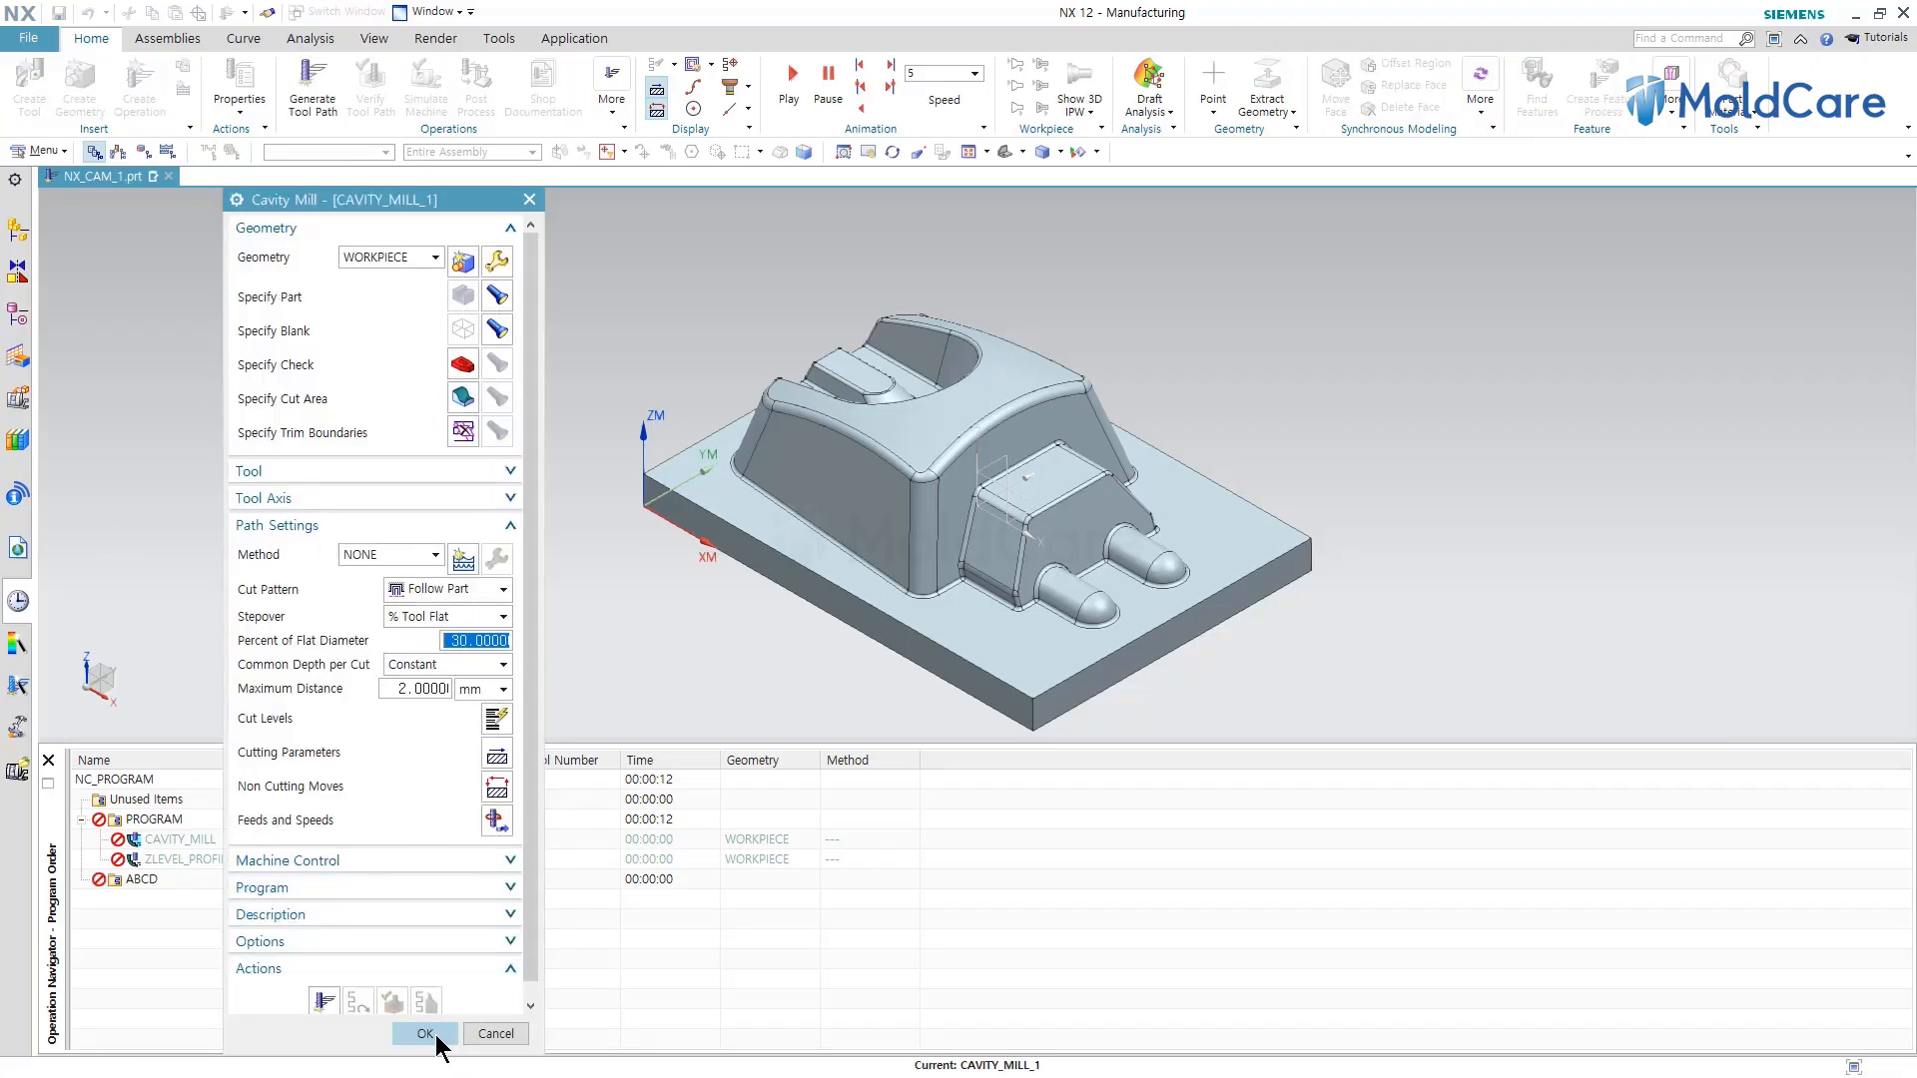
{"action": "left_click", "coordinate": [437, 1040]}
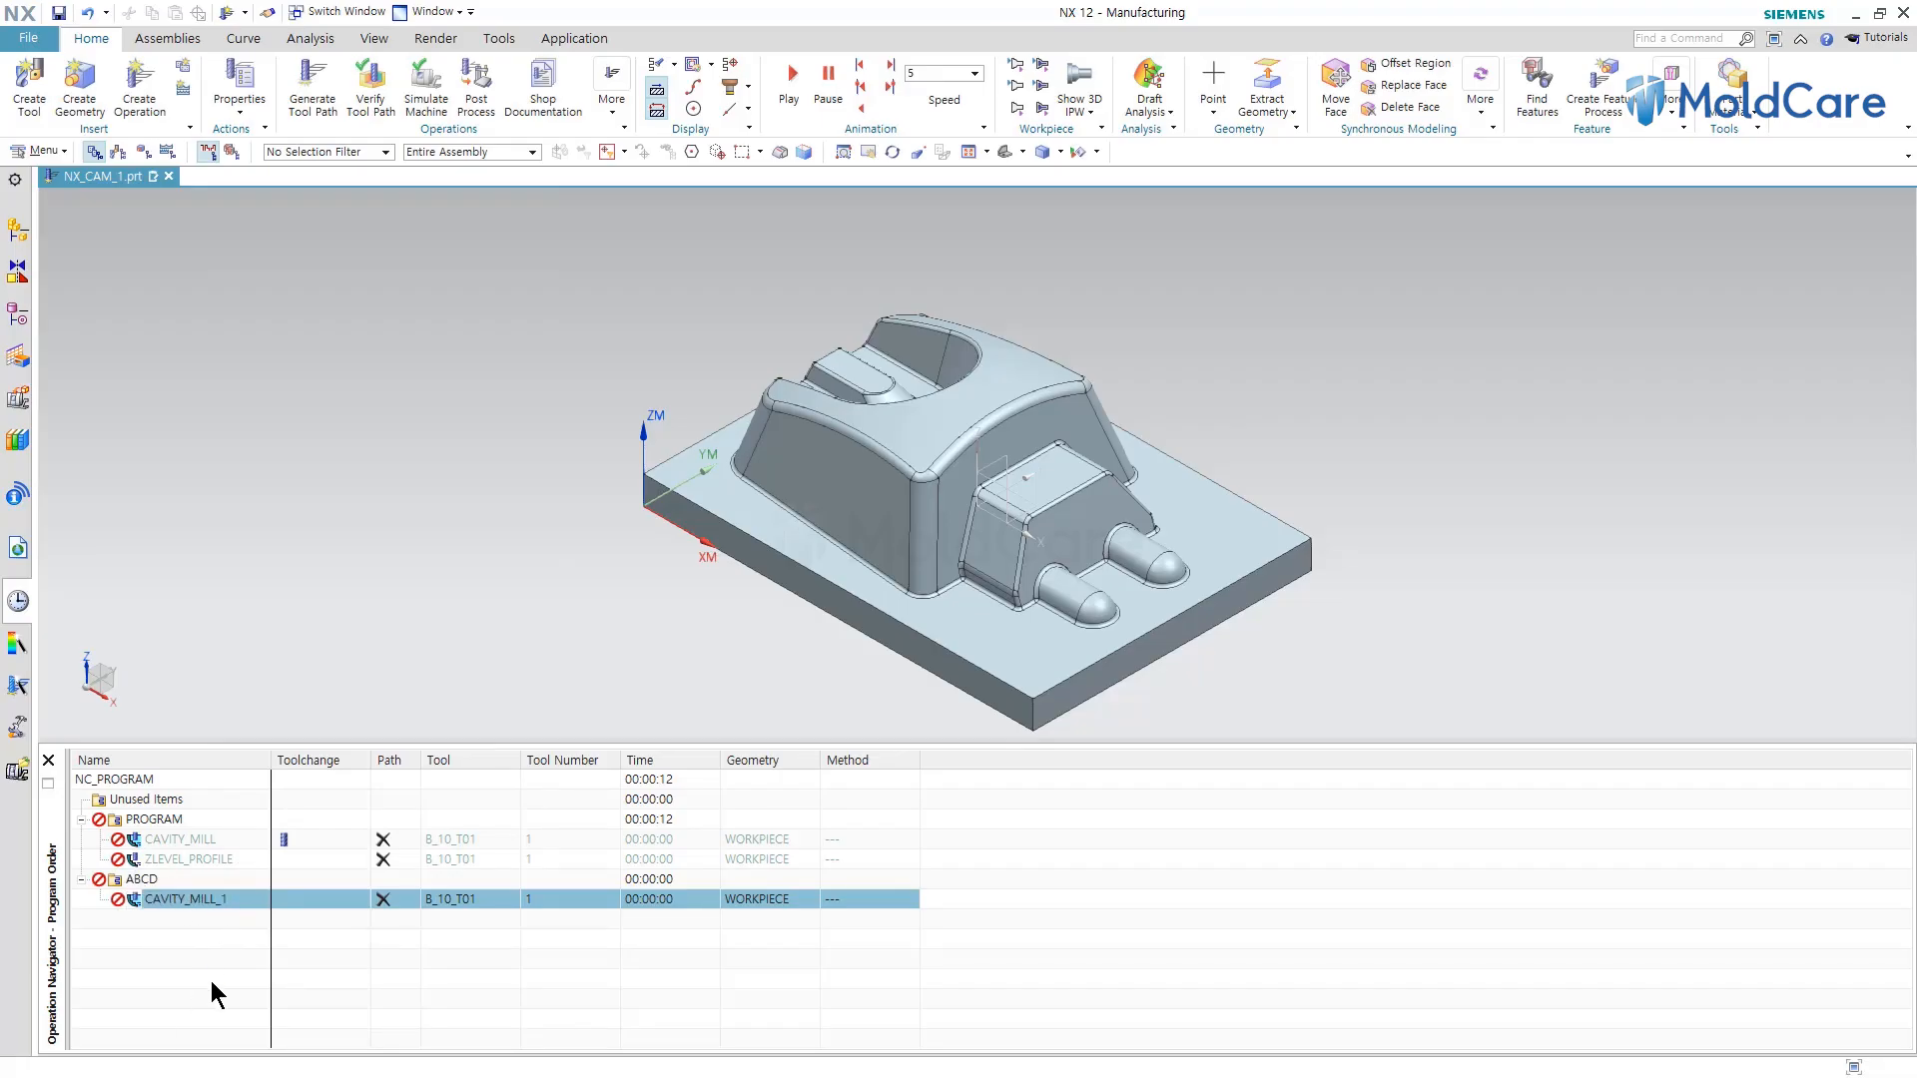
Delete the ABCD program together with its operation.
{"action": "left_click", "coordinate": [157, 881]}
{"action": "right_click", "coordinate": [157, 881]}
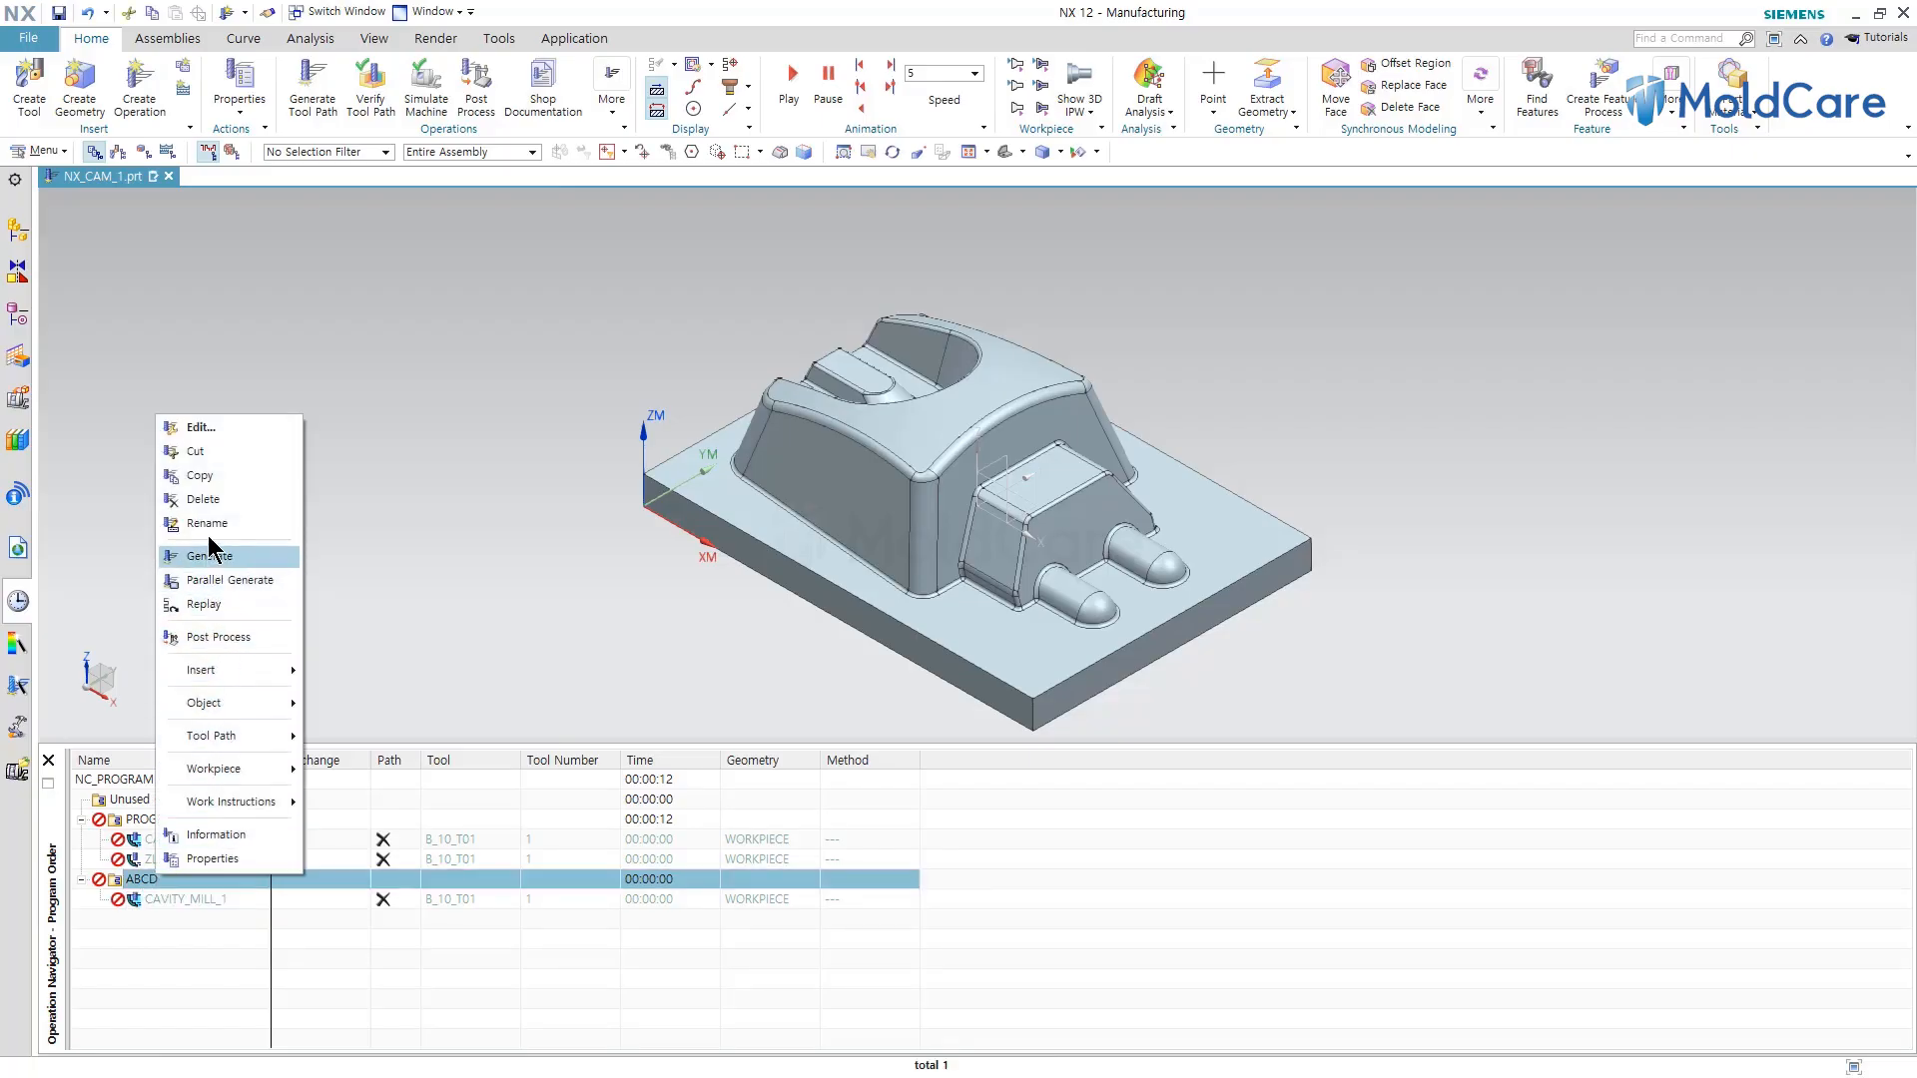
{"action": "left_click", "coordinate": [204, 499]}
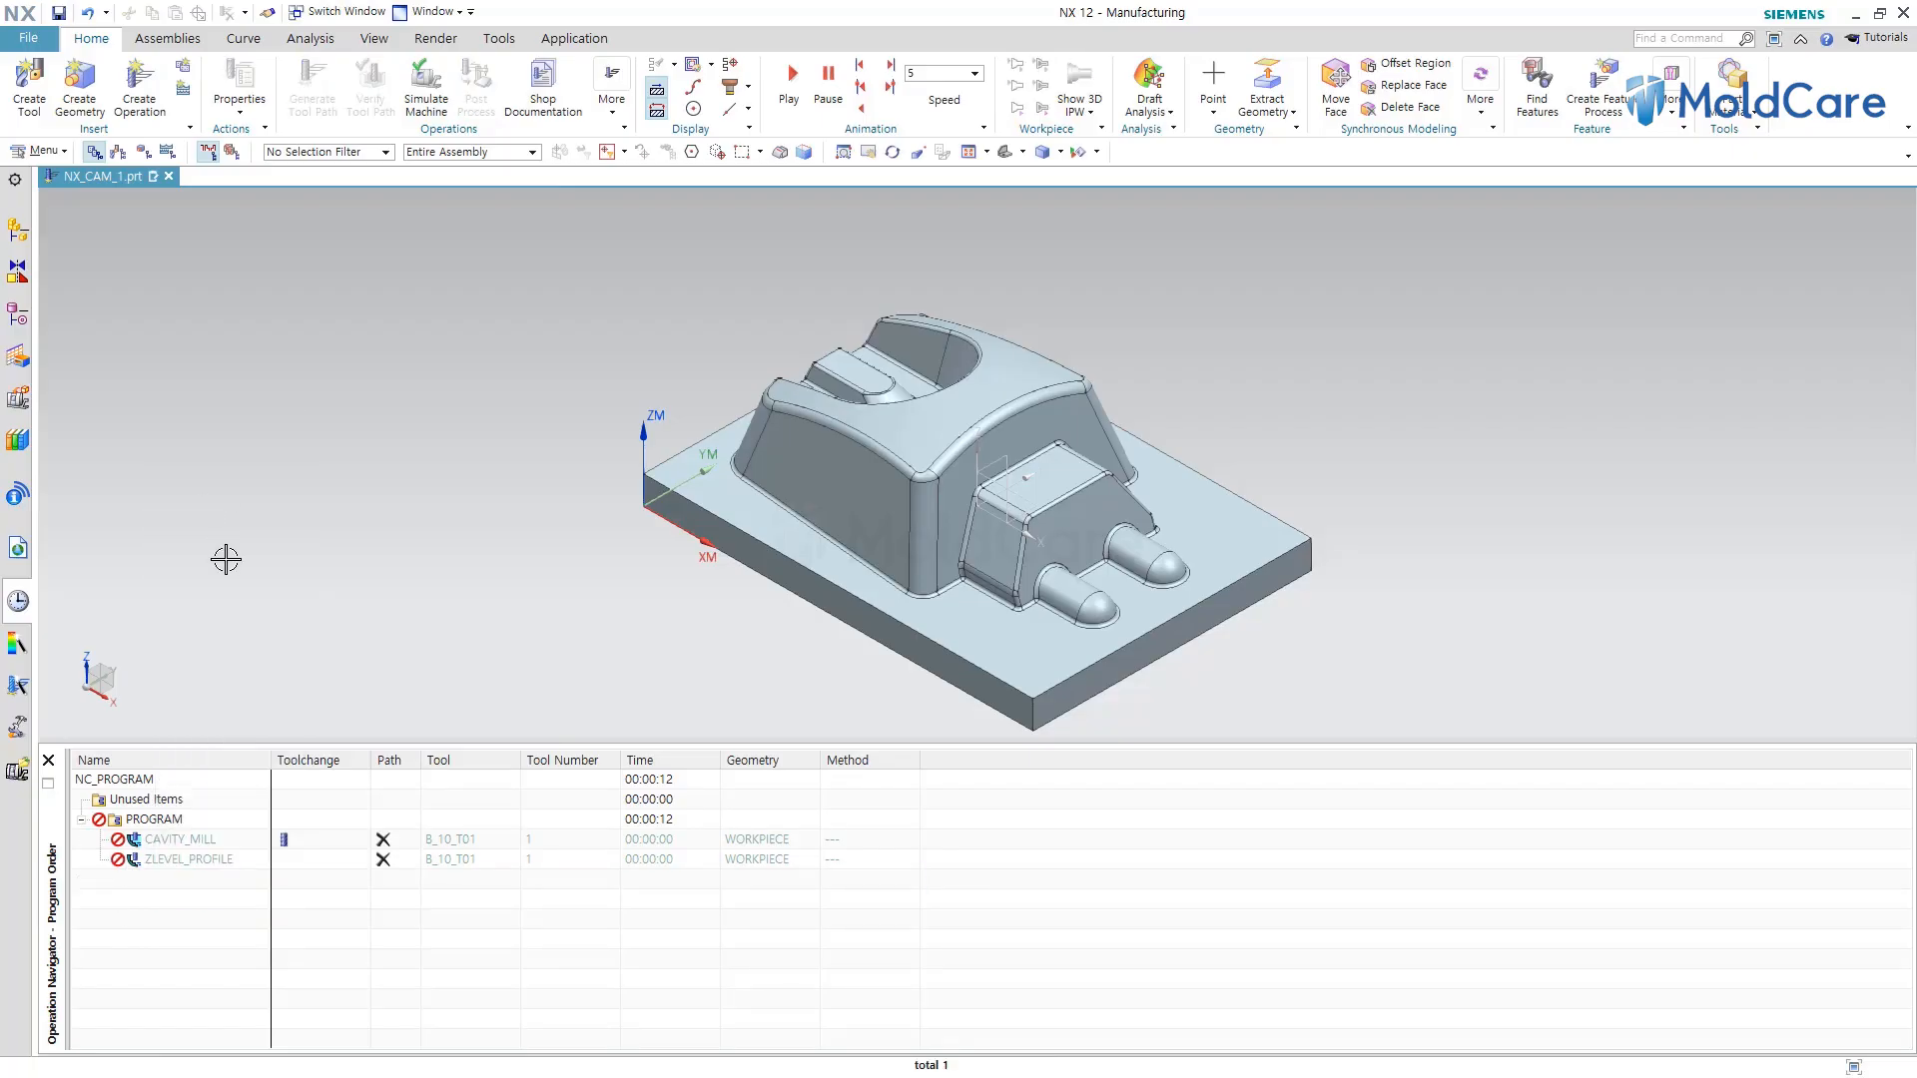
Delete the ZLEVEL_PROFILE operation from the PROGRAM group.
{"action": "left_click", "coordinate": [175, 861]}
{"action": "right_click", "coordinate": [175, 861]}
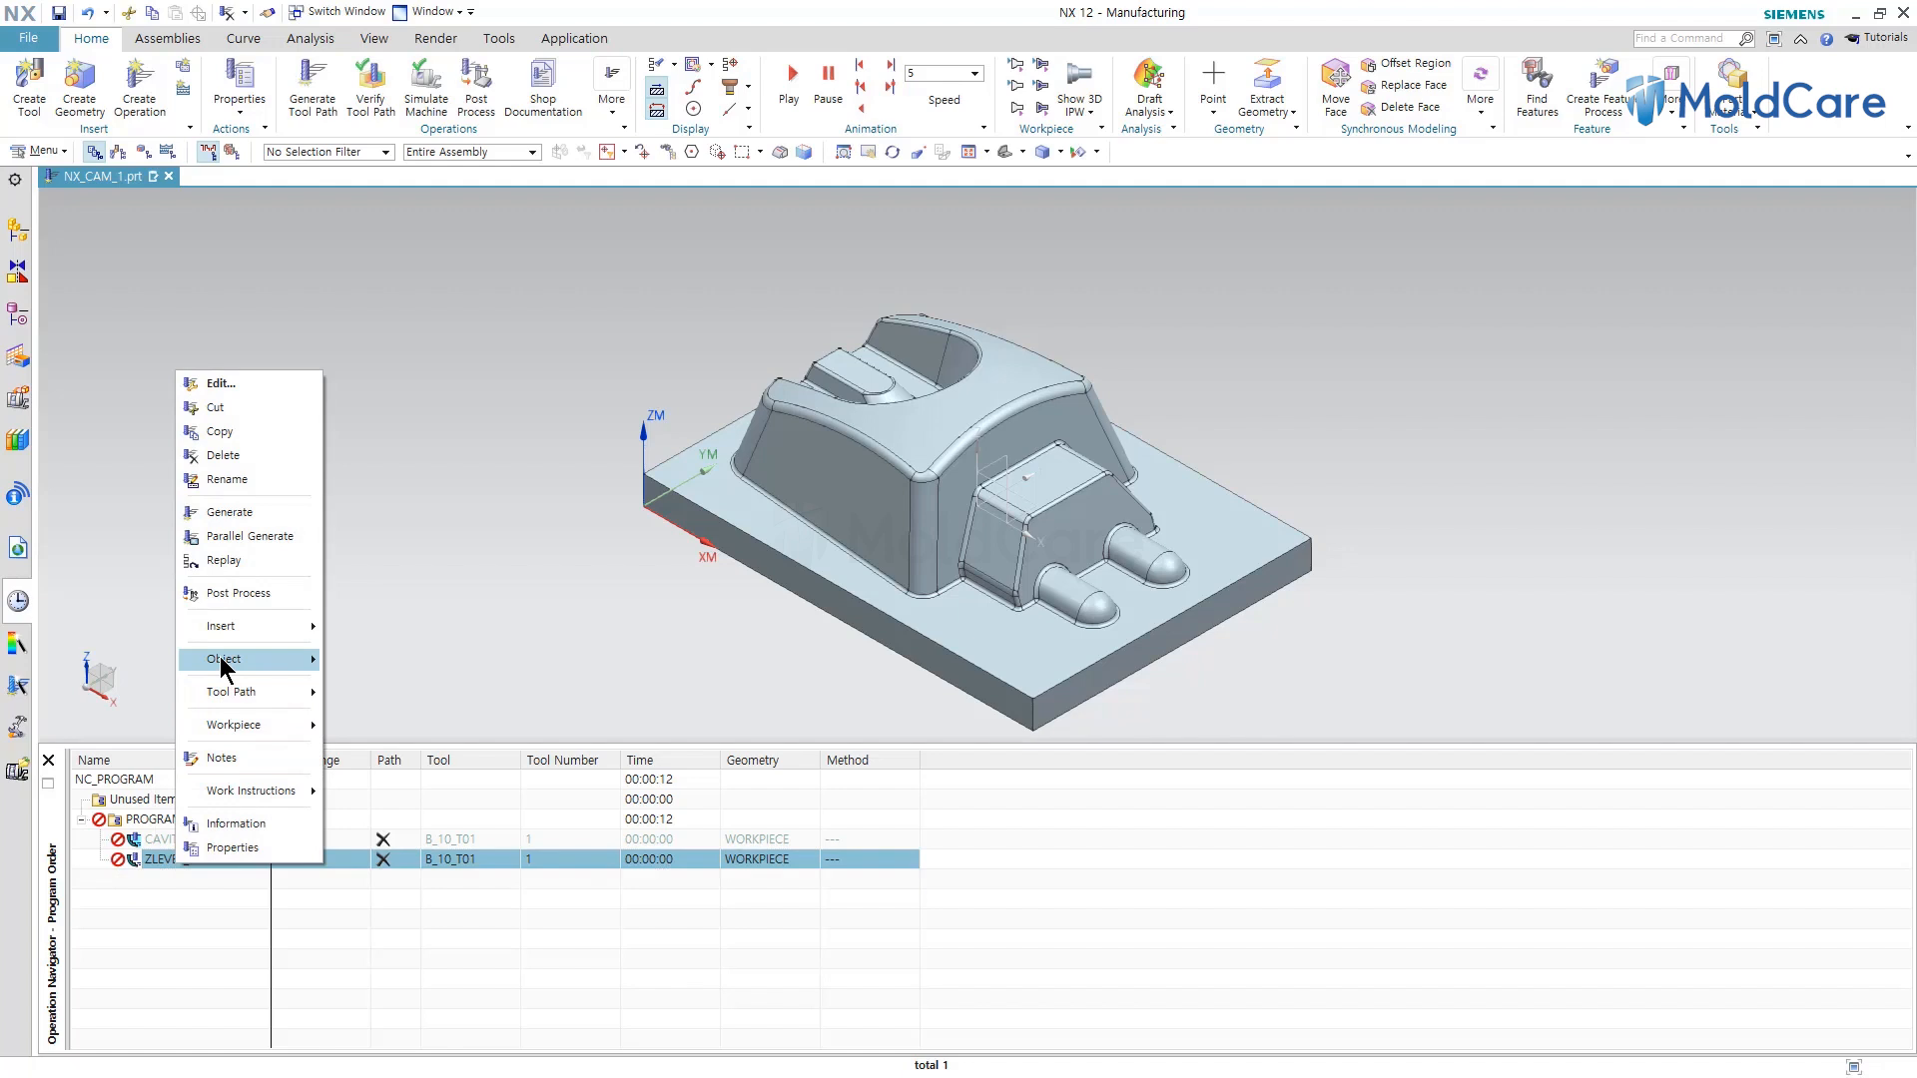
{"action": "left_click", "coordinate": [226, 457]}
{"action": "left_click", "coordinate": [174, 847]}
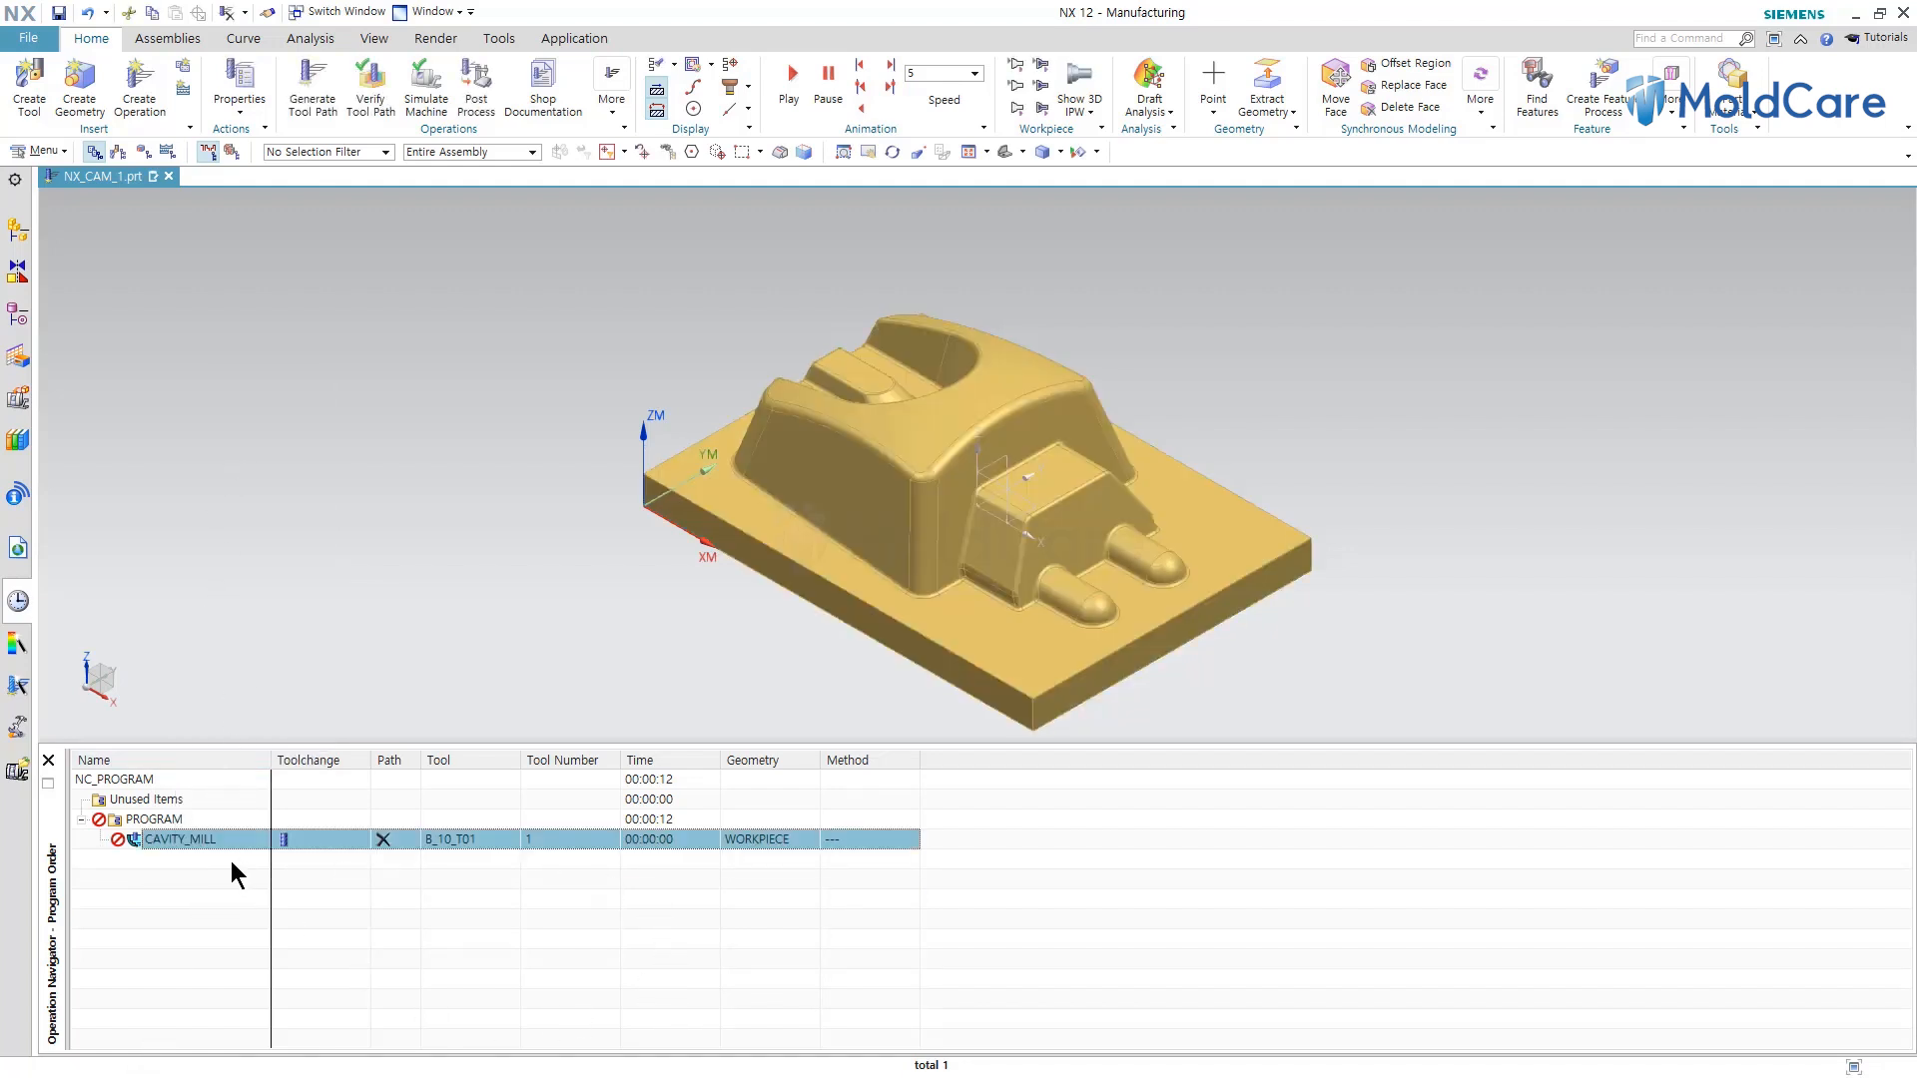
Open the CAVITY_MILL operation, close it without changes, and delete it.
{"action": "double_click", "coordinate": [180, 839]}
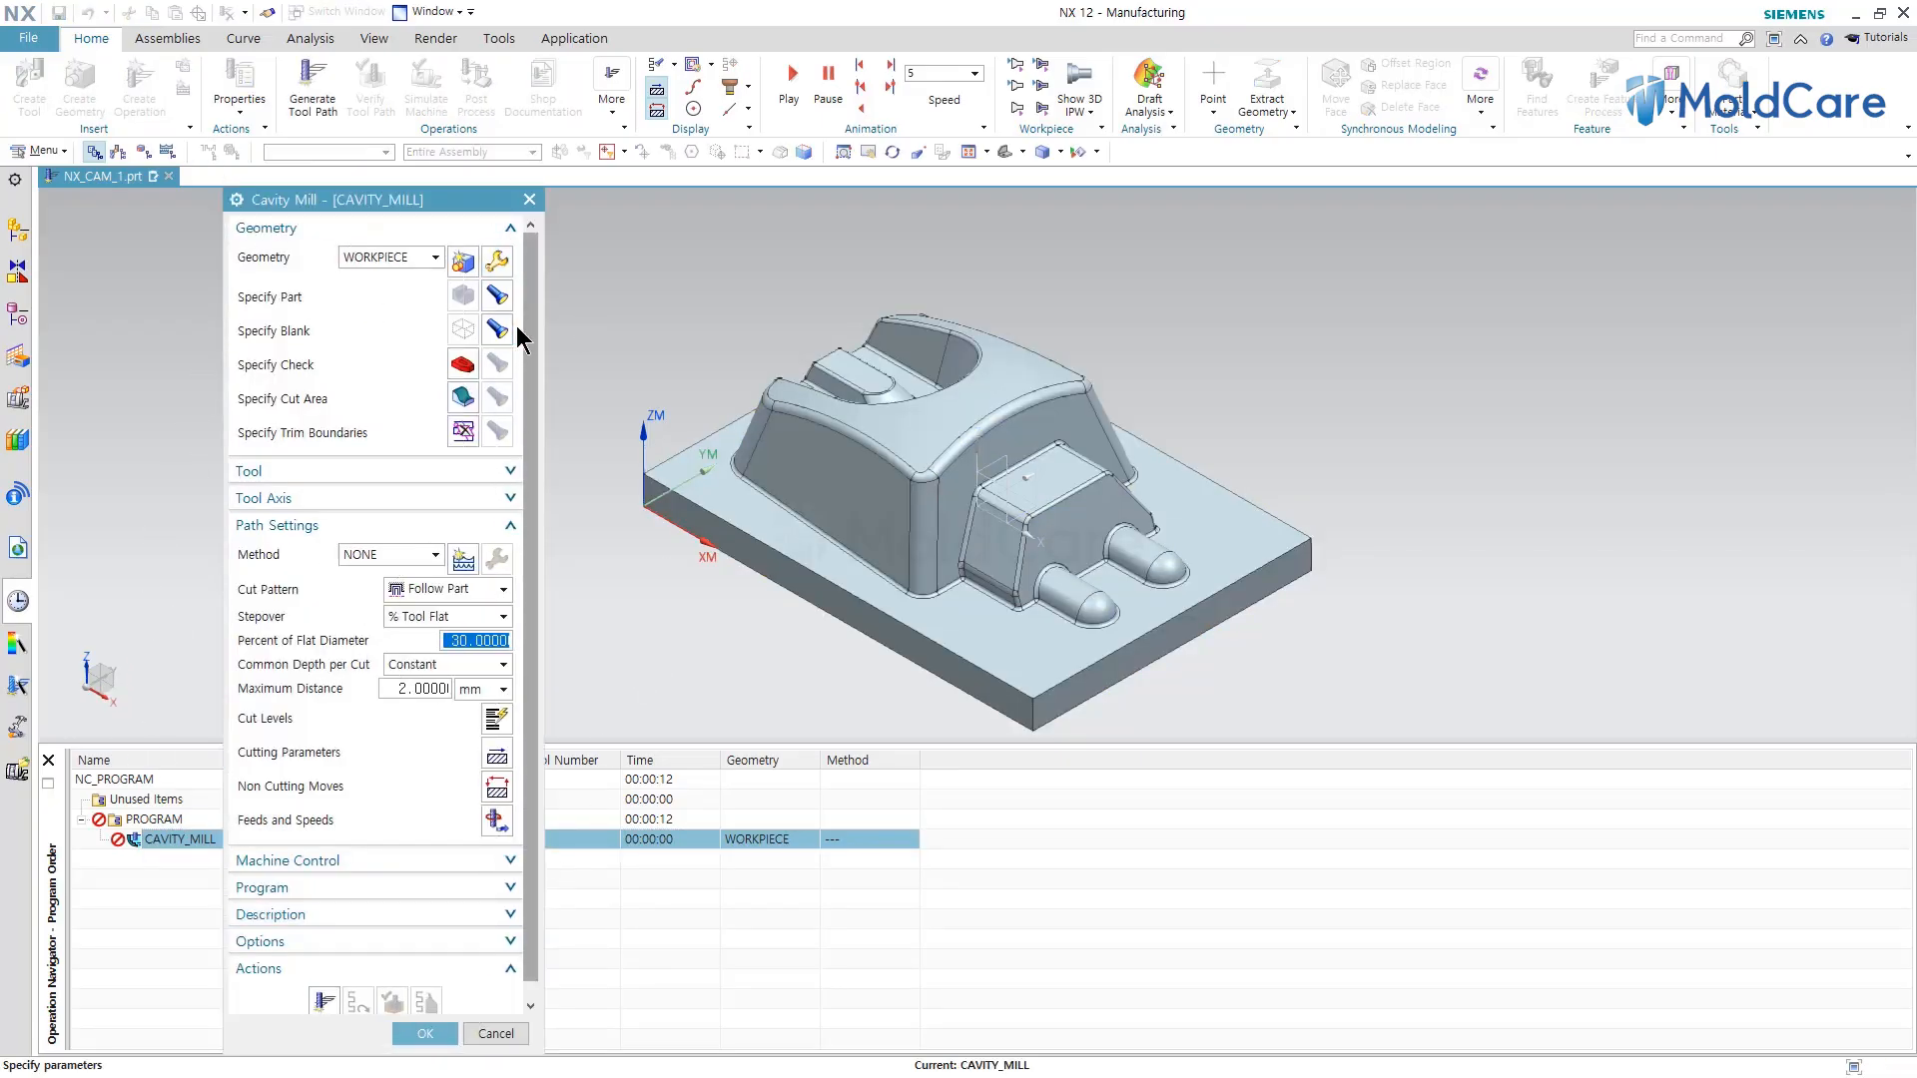
{"action": "left_click", "coordinate": [529, 199]}
{"action": "right_click", "coordinate": [178, 843]}
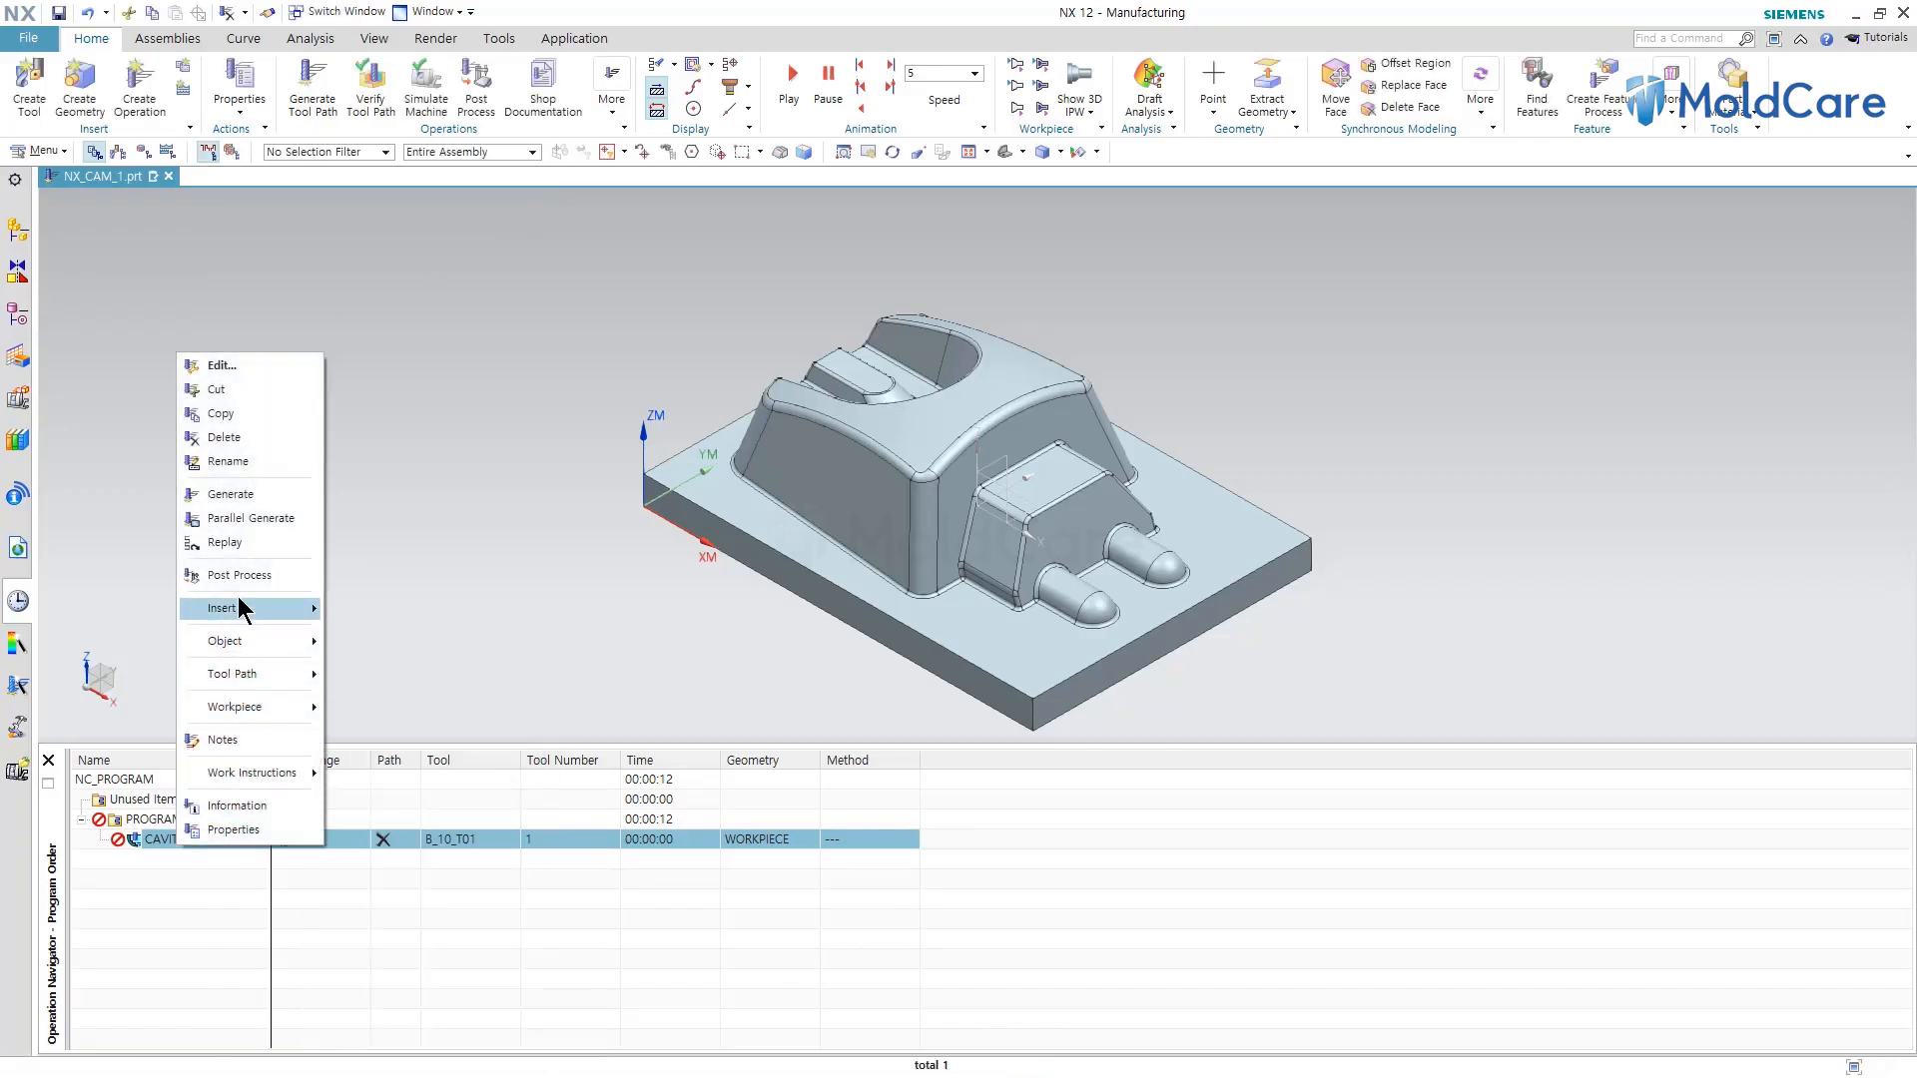
{"action": "left_click", "coordinate": [236, 438]}
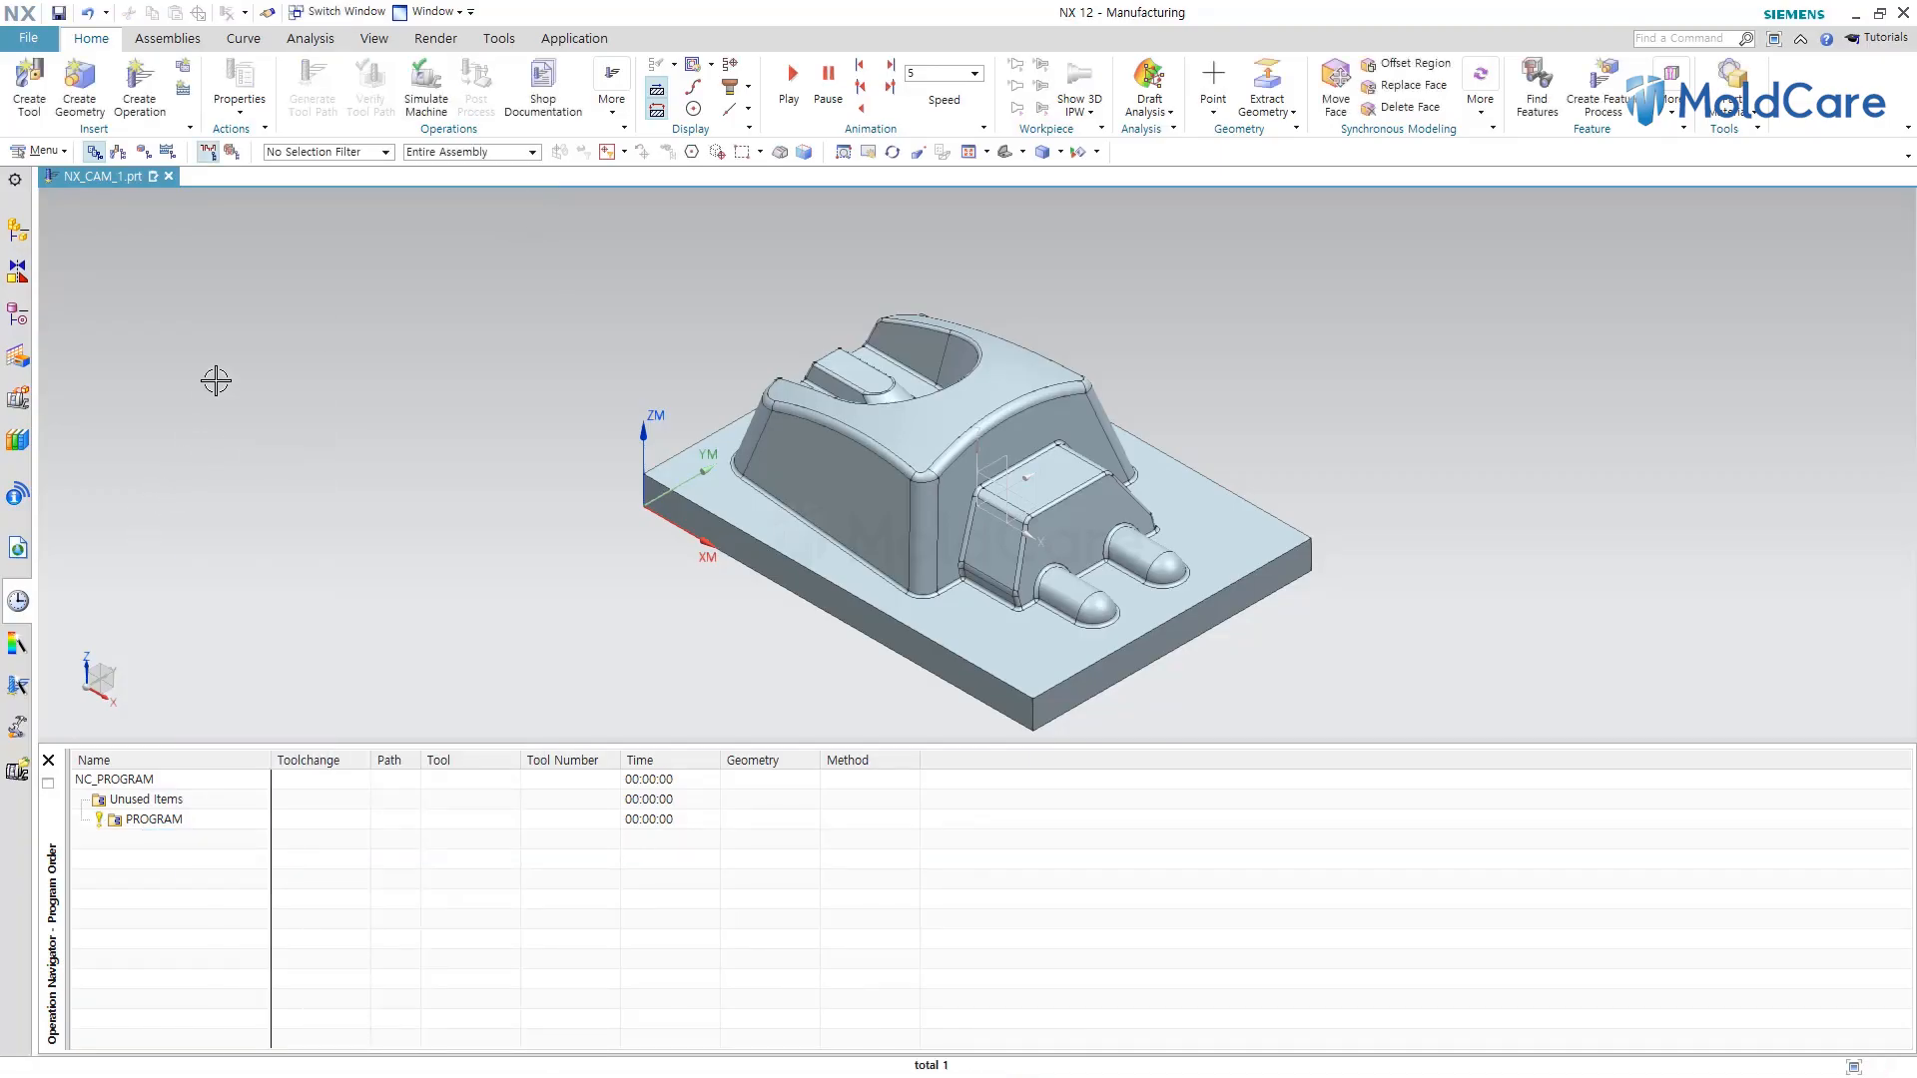
Create a new CAVITY_MILL operation in the PROGRAM group with tool B_10_T01 and WORKPIECE geometry.
{"action": "left_click", "coordinate": [147, 94]}
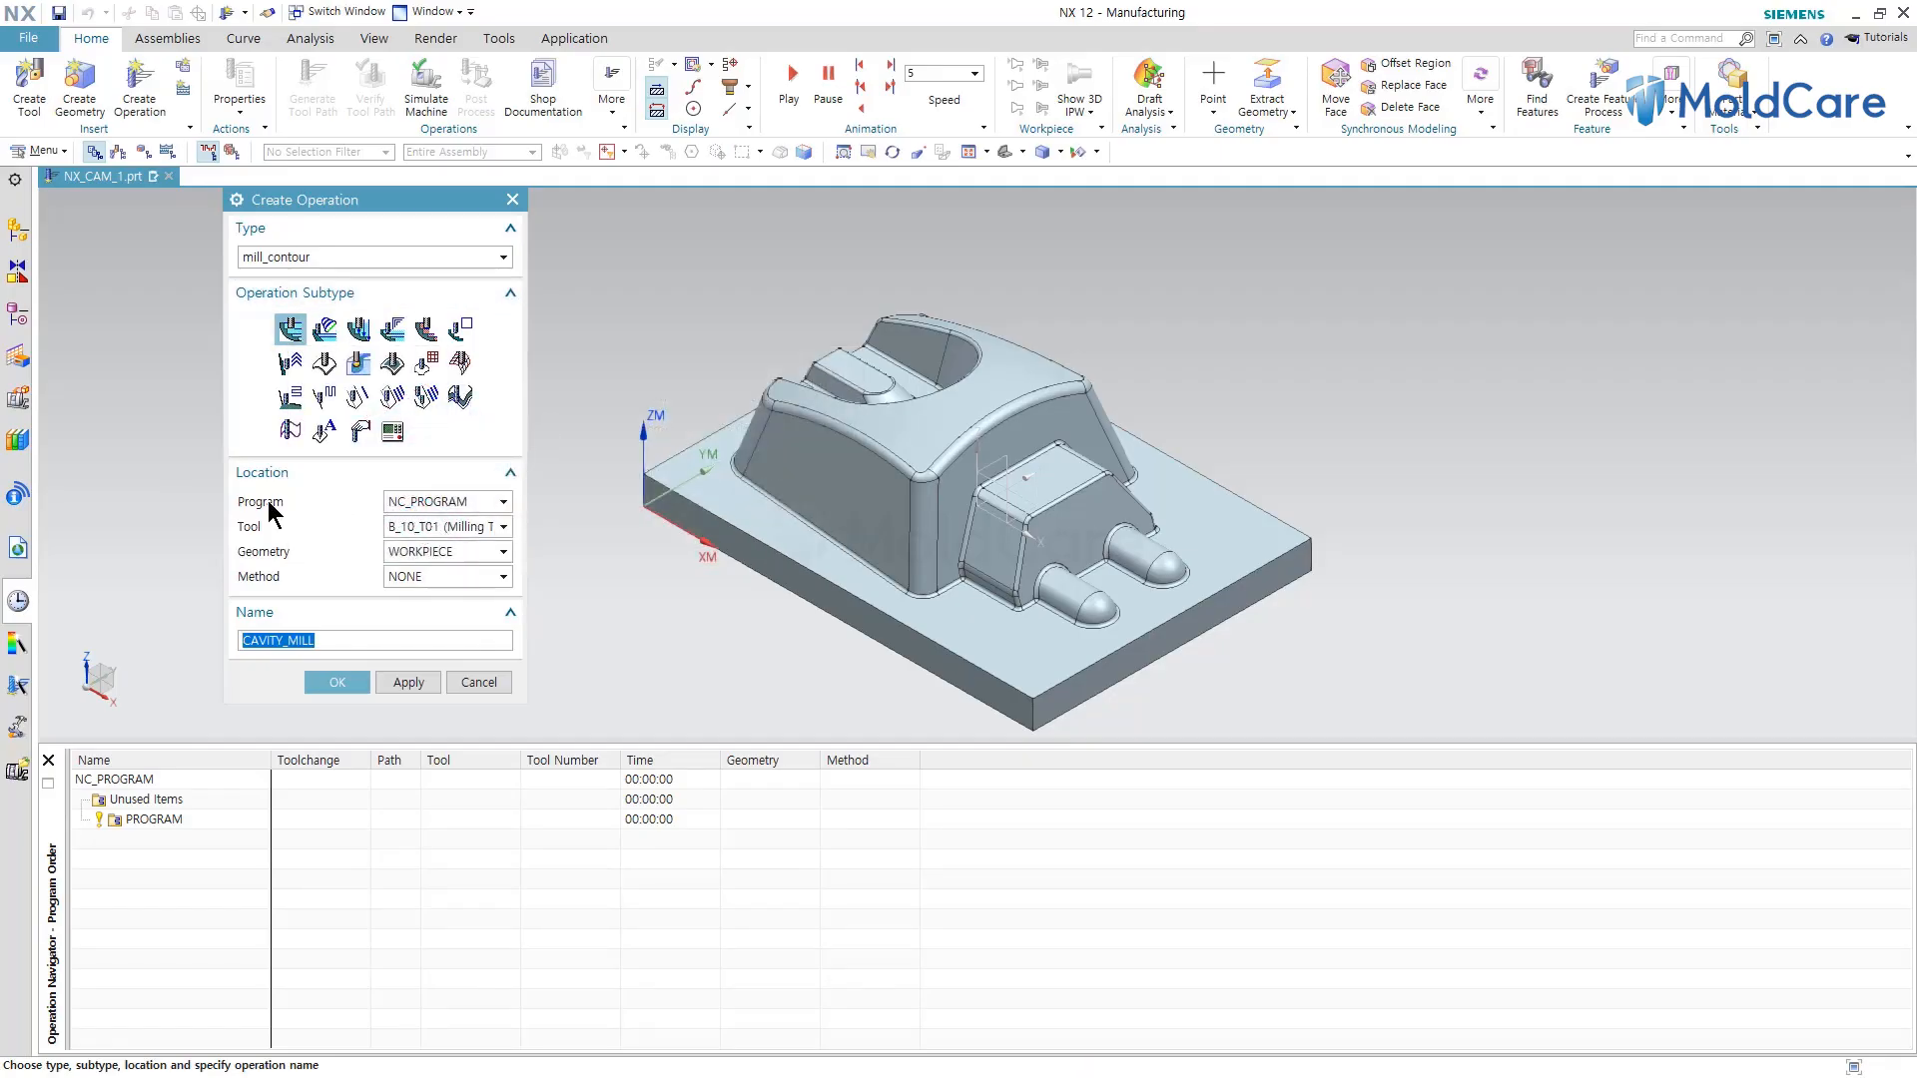
{"action": "left_click", "coordinate": [417, 502]}
{"action": "left_click", "coordinate": [421, 551]}
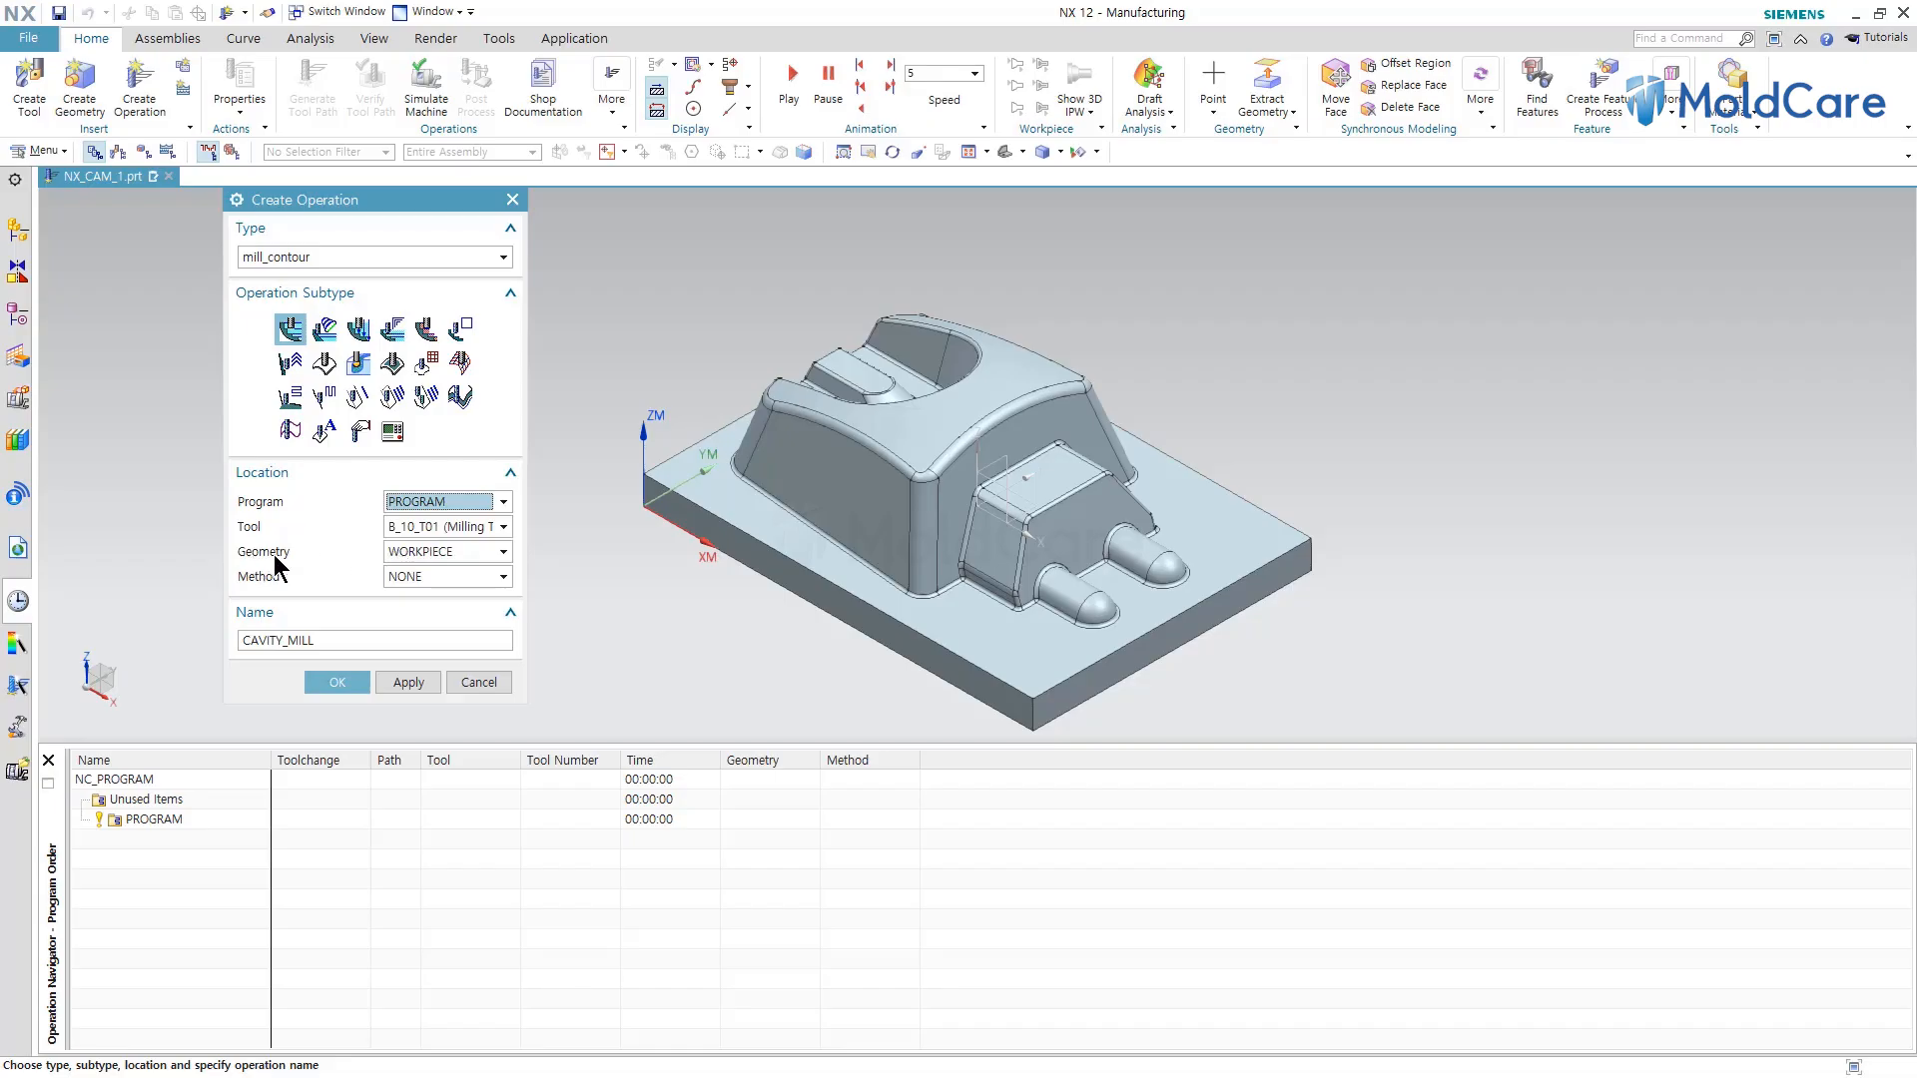
{"action": "left_click", "coordinate": [339, 684]}
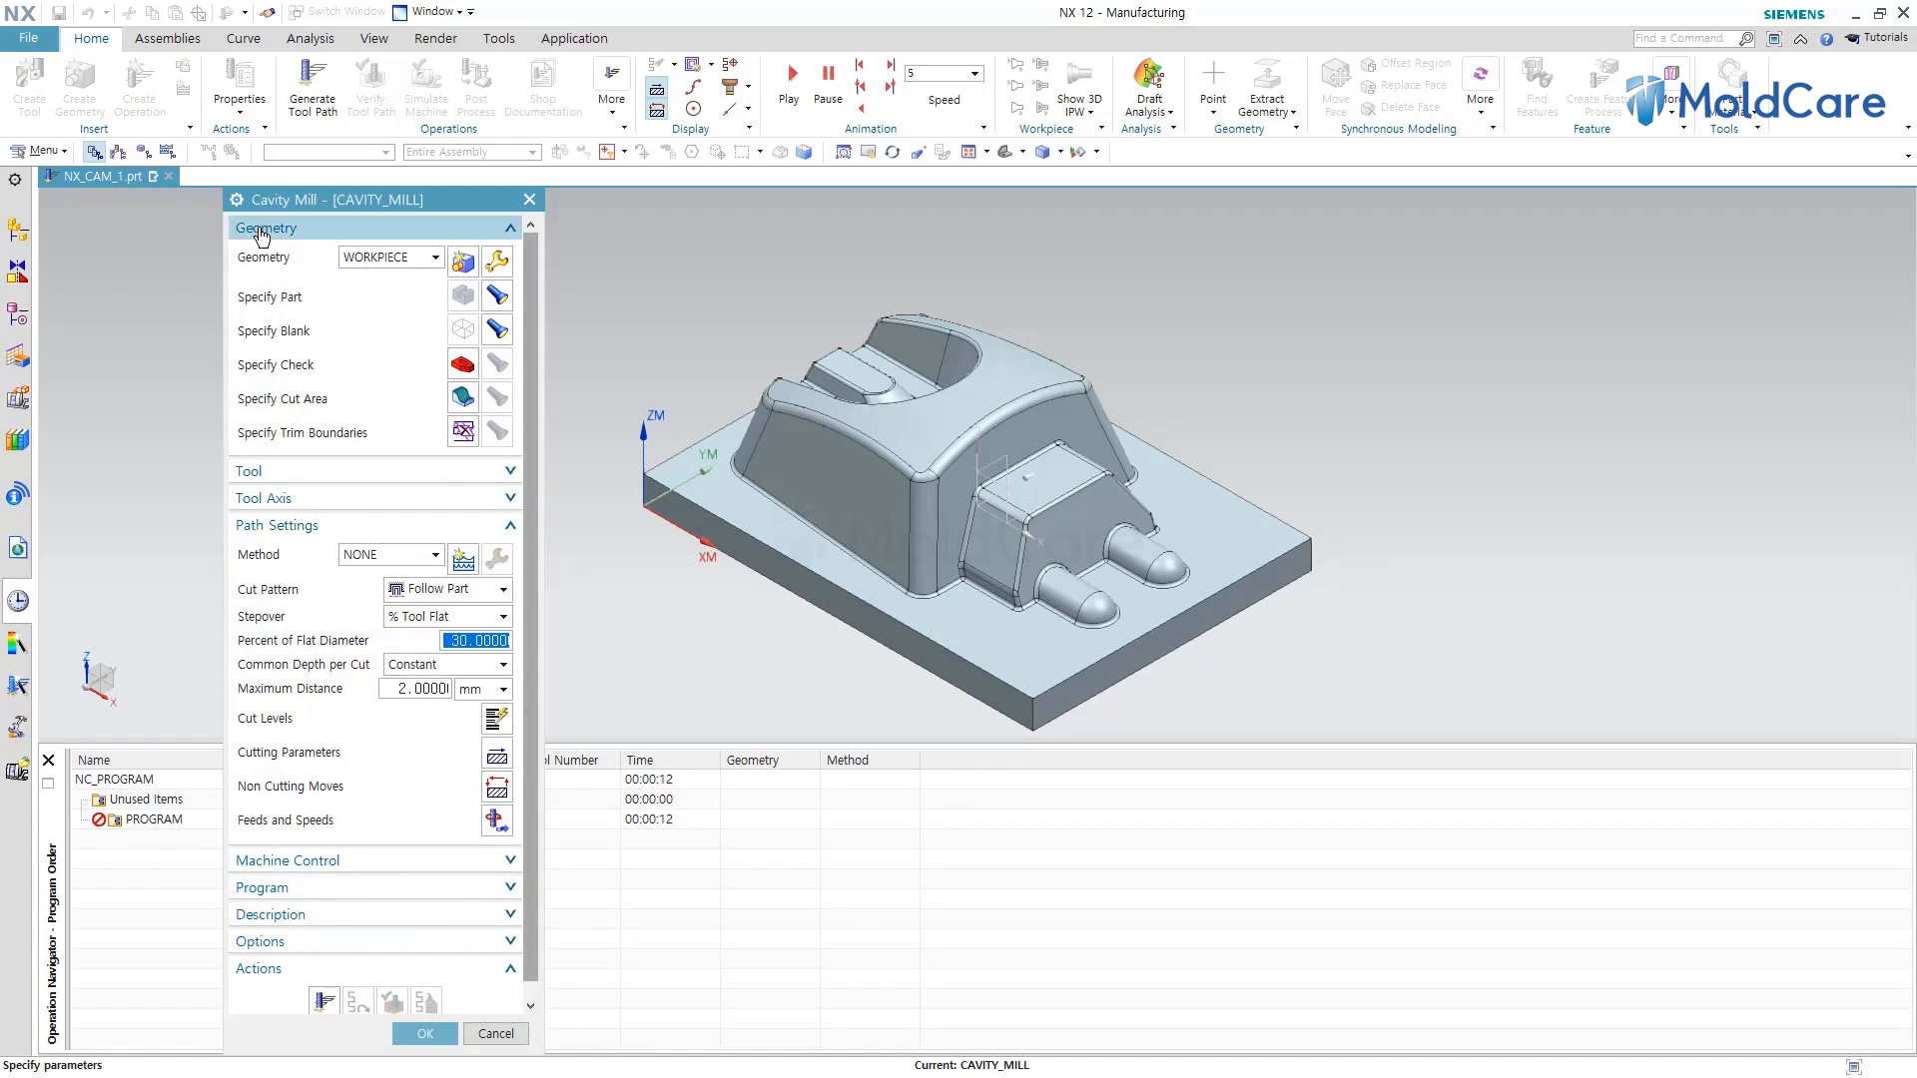
{"action": "left_click", "coordinate": [436, 260]}
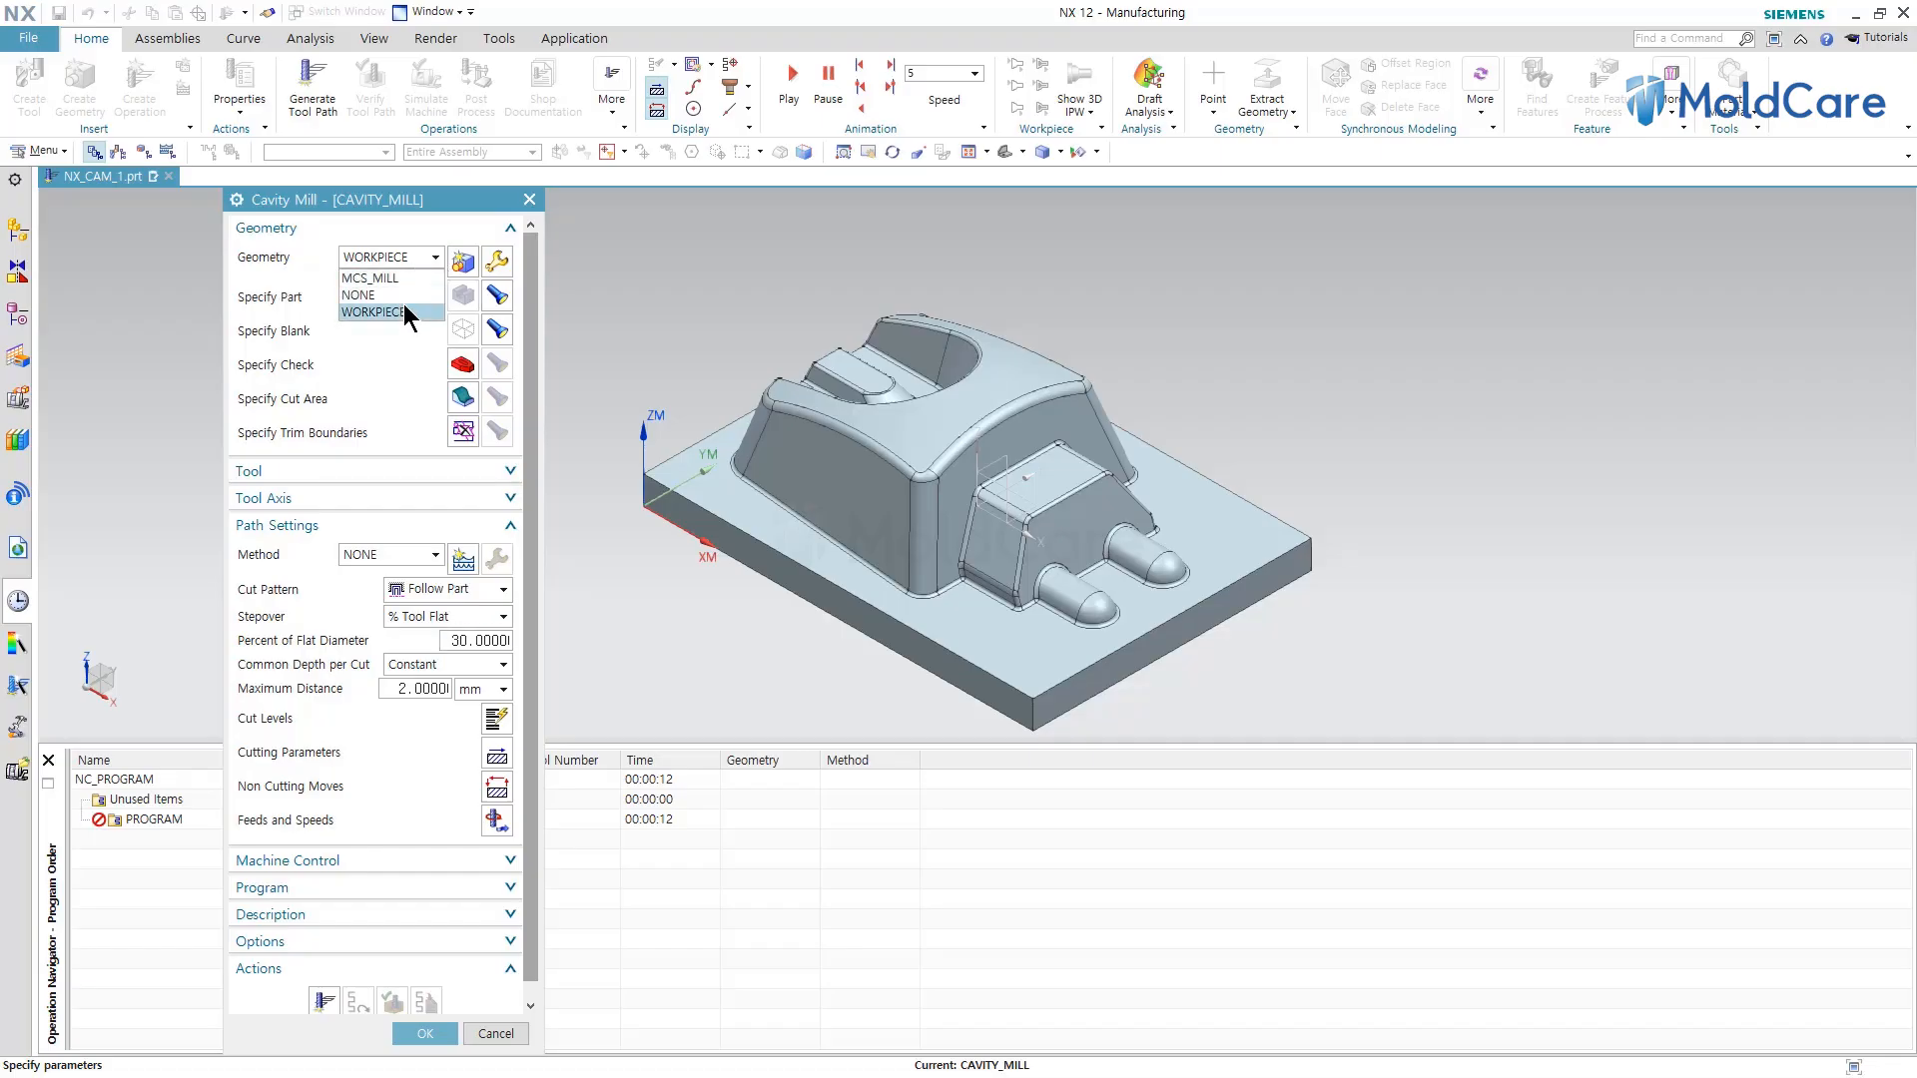
{"action": "left_click", "coordinate": [404, 295]}
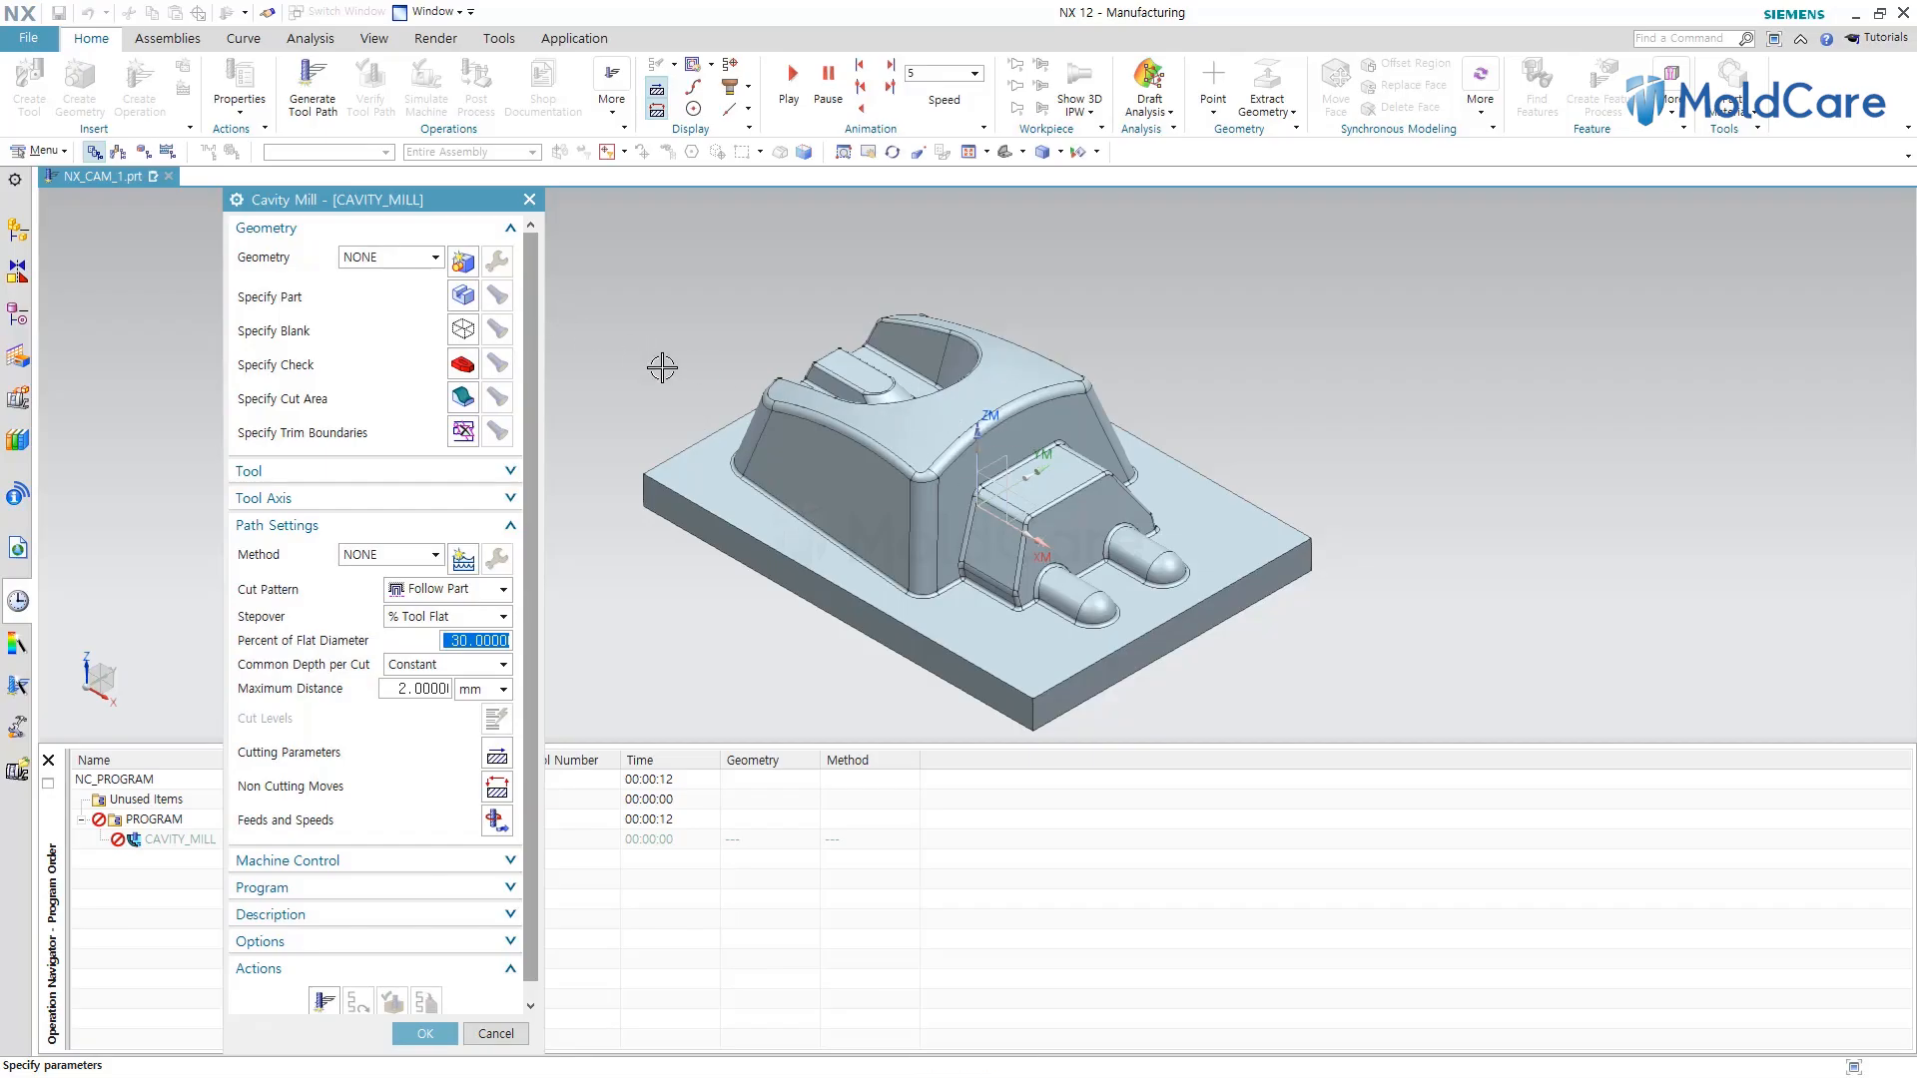
{"action": "left_click", "coordinate": [435, 257]}
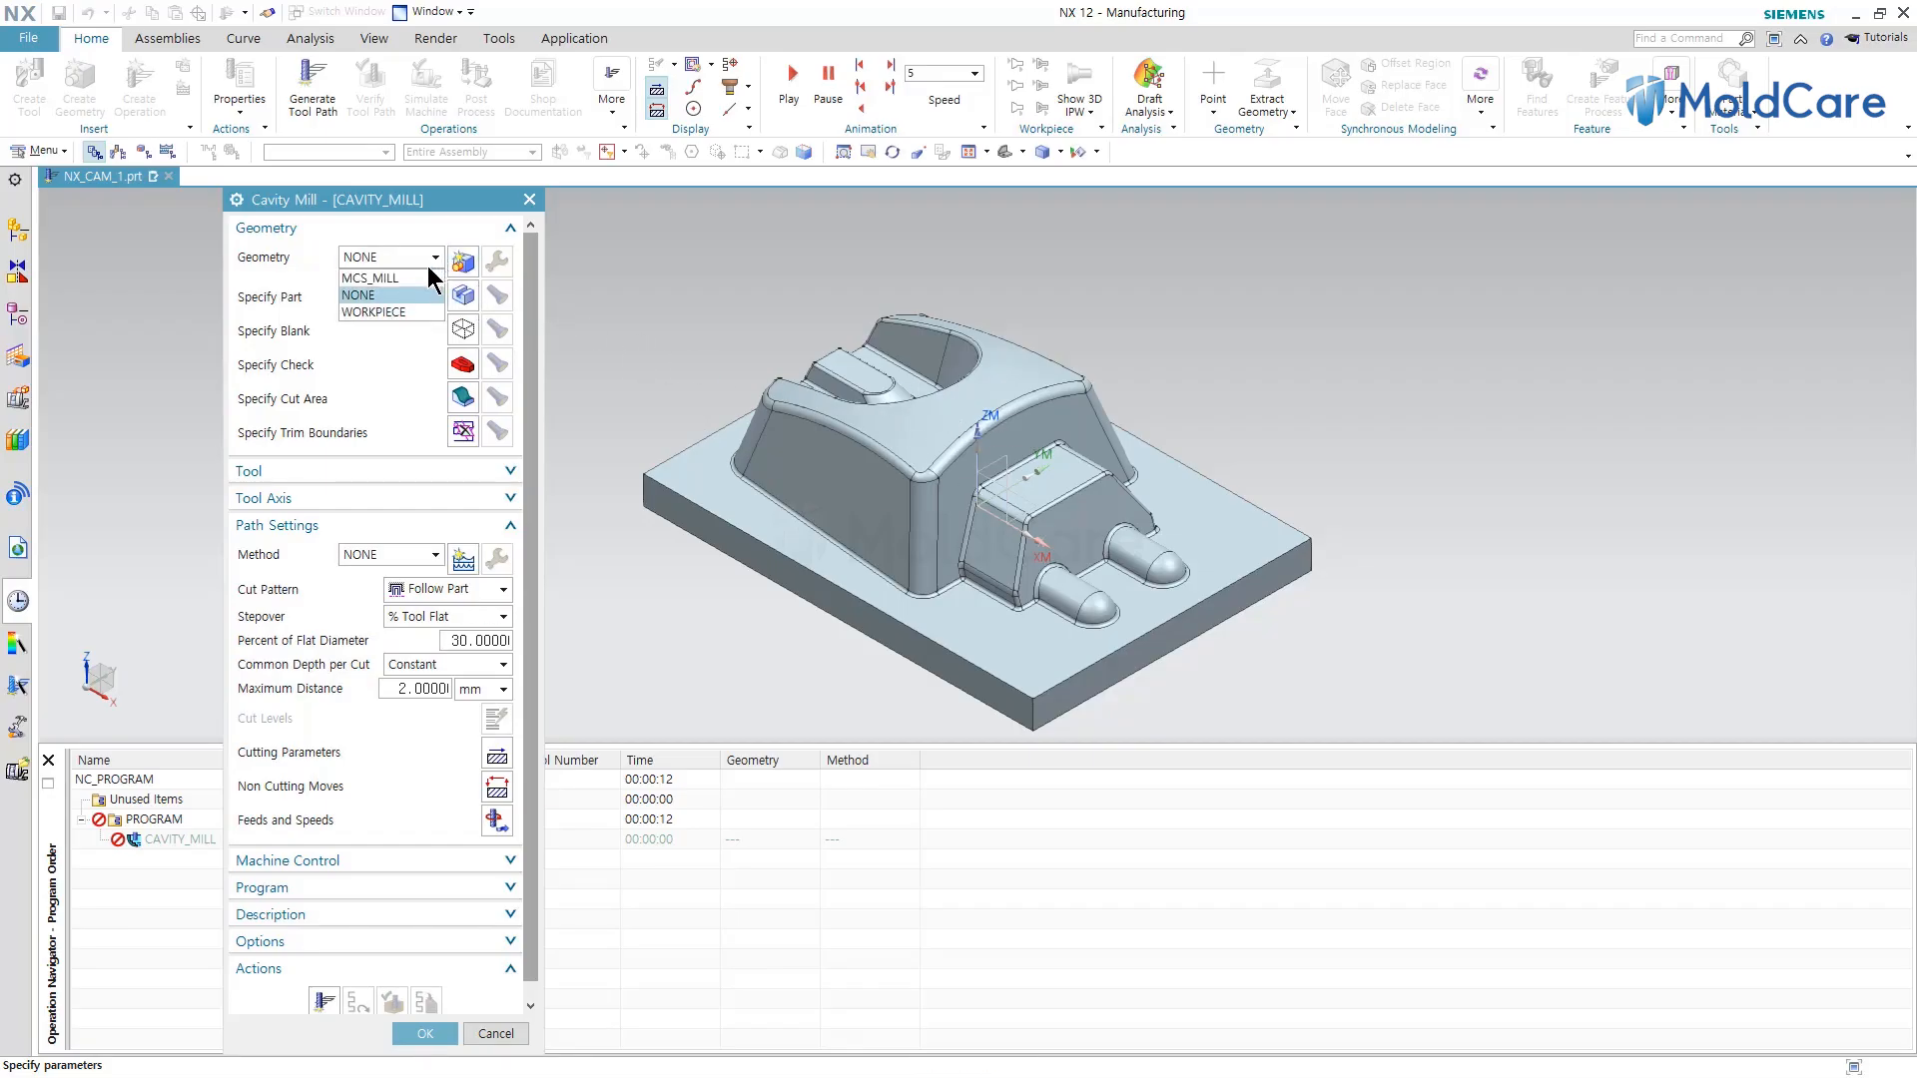
{"action": "left_click", "coordinate": [379, 311]}
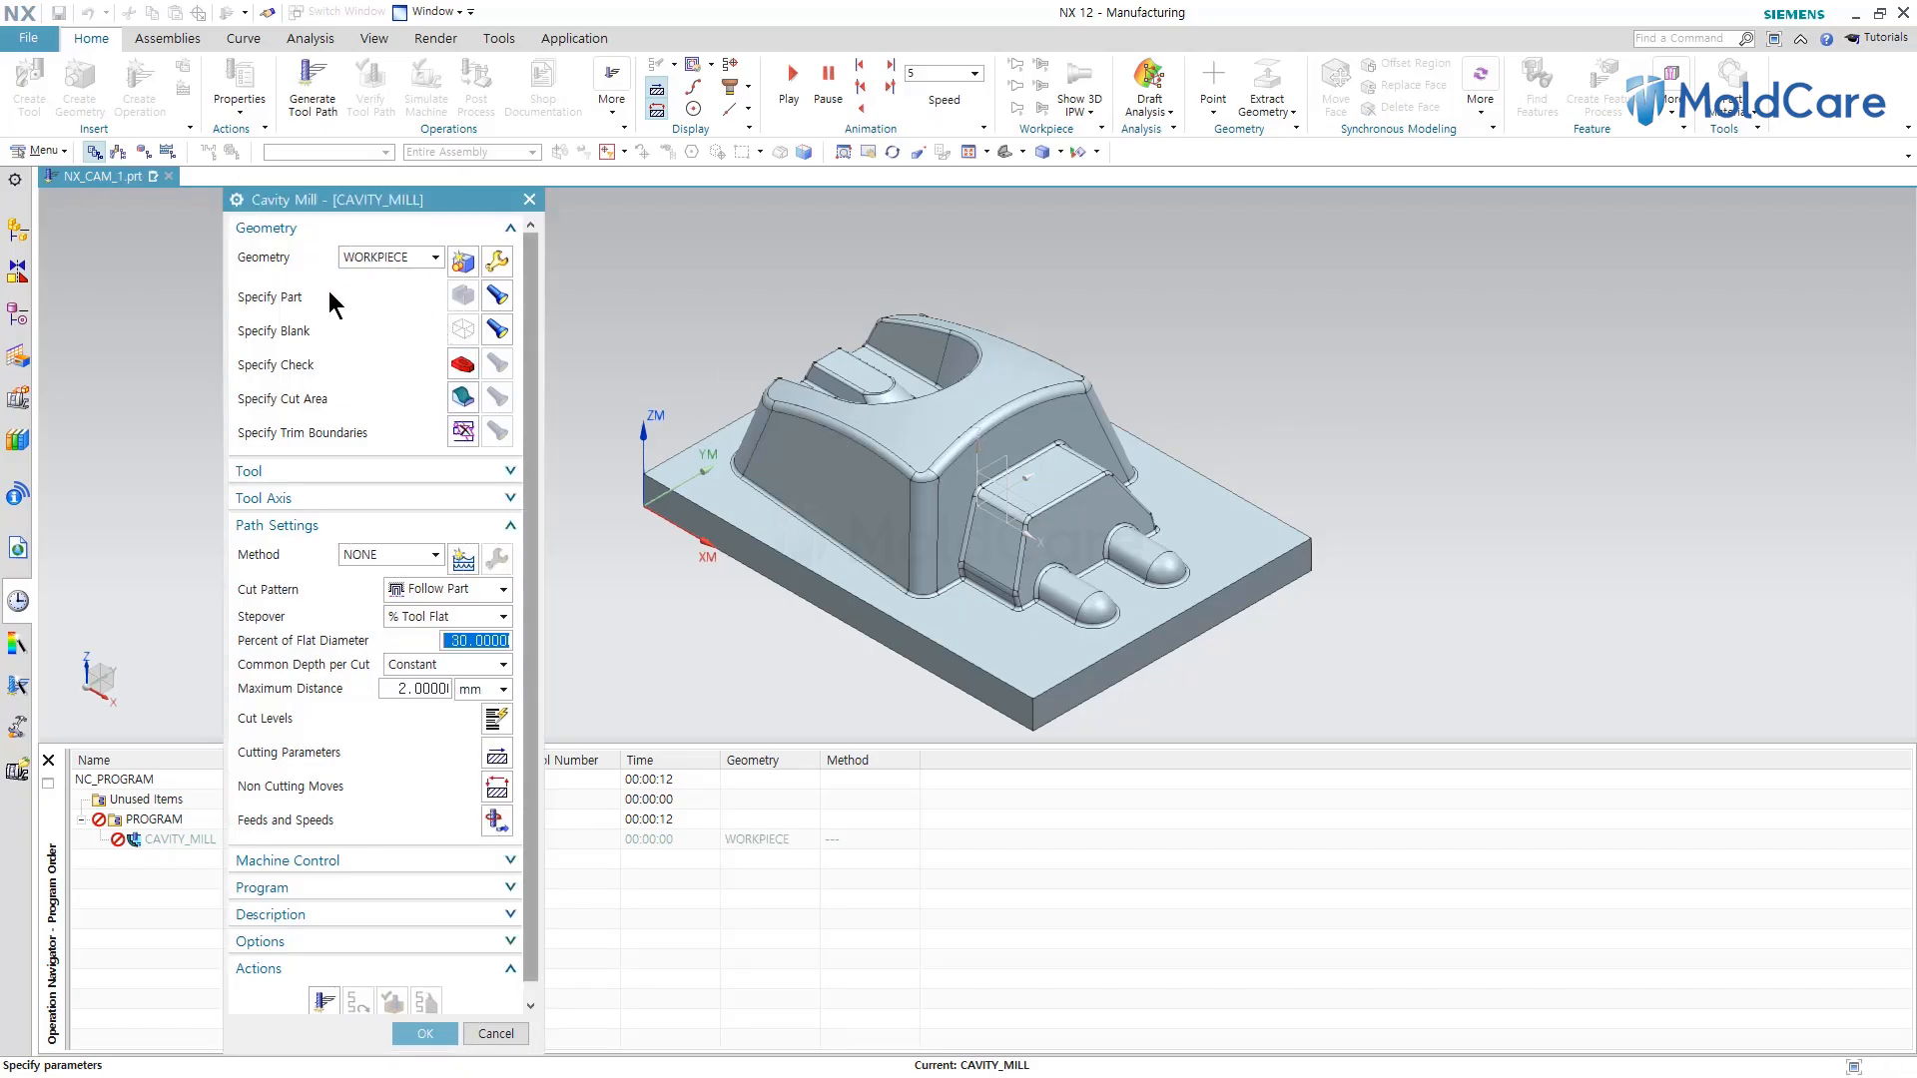
Display the part and blank, then specify the cut area by box-selecting all part faces in front view.
{"action": "left_click", "coordinate": [497, 296]}
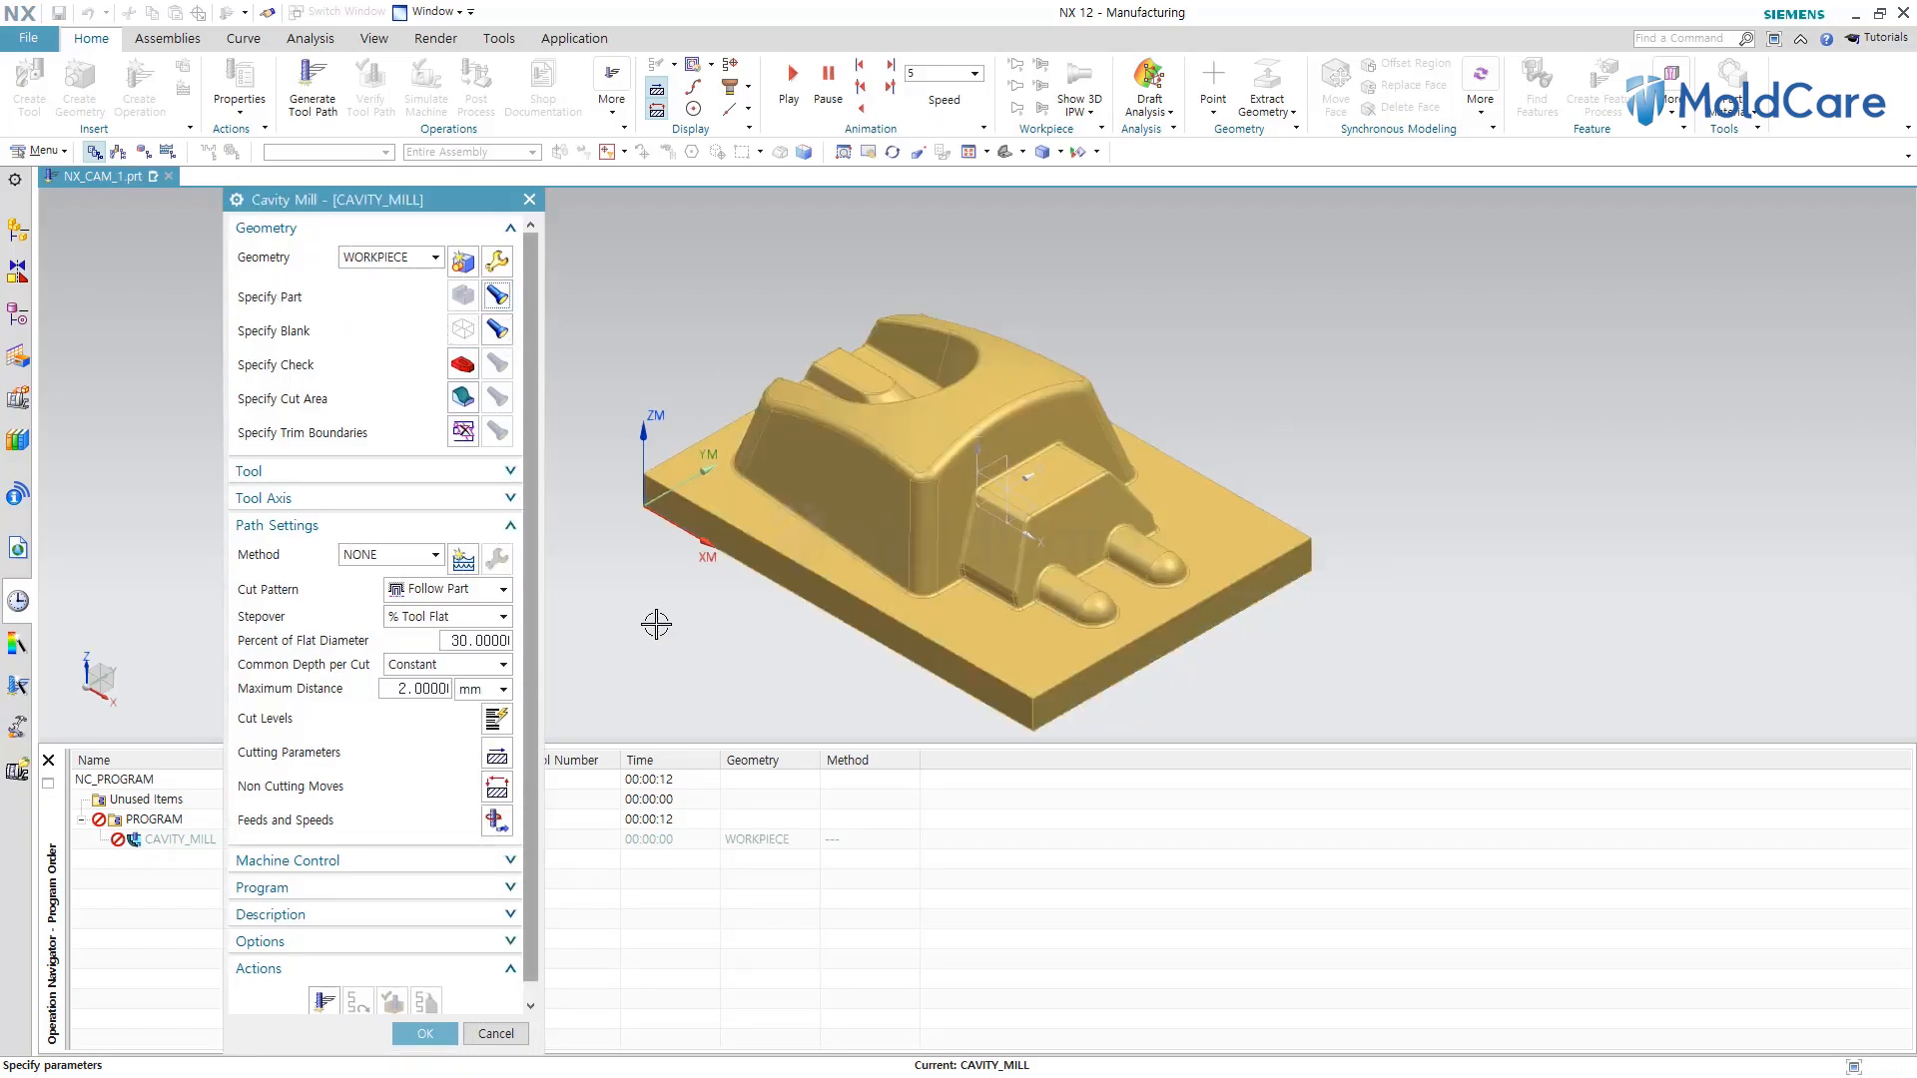
{"action": "left_click", "coordinate": [497, 330]}
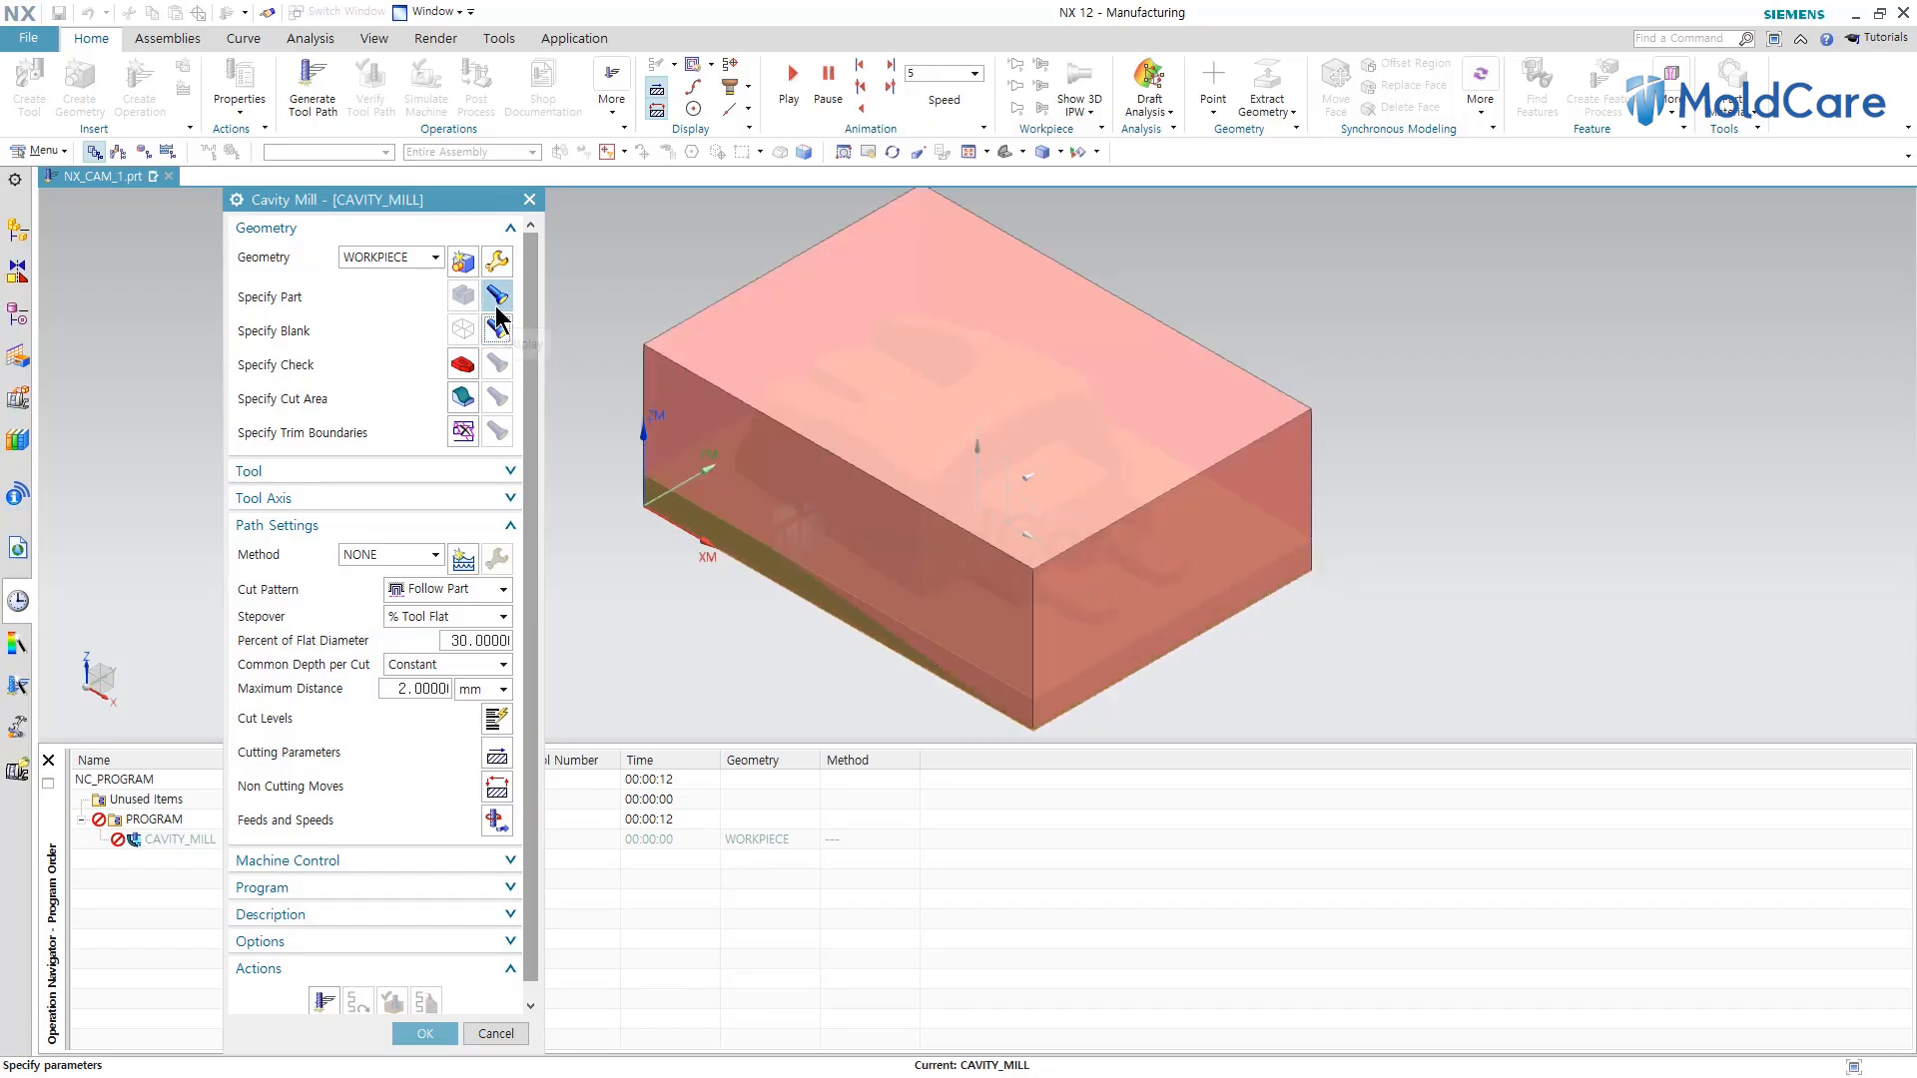
{"action": "left_click", "coordinate": [462, 398]}
{"action": "middle_click_drag", "start_coordinate": [702, 649], "coordinate": [748, 612]}
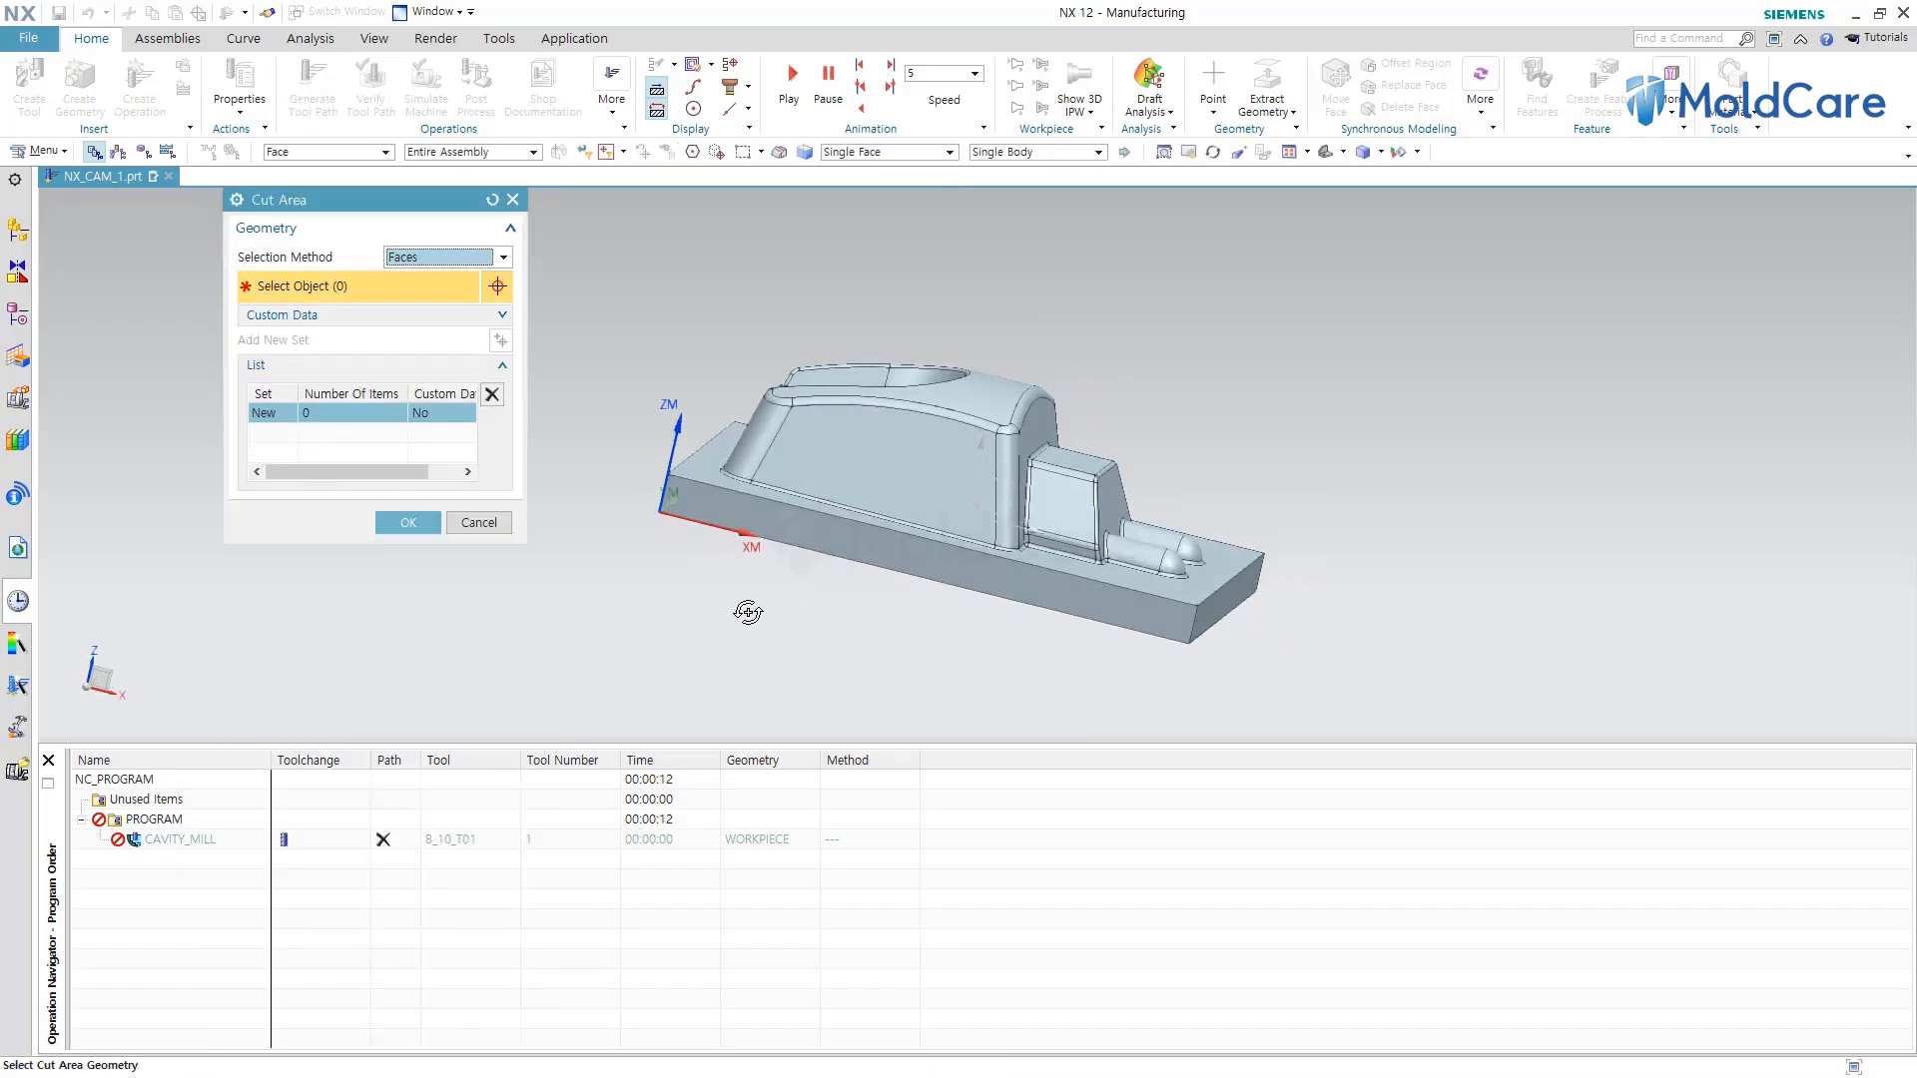
{"action": "key", "text": "ctrl+alt+f"}
{"action": "left_click_drag", "start_coordinate": [676, 306], "coordinate": [1320, 524]}
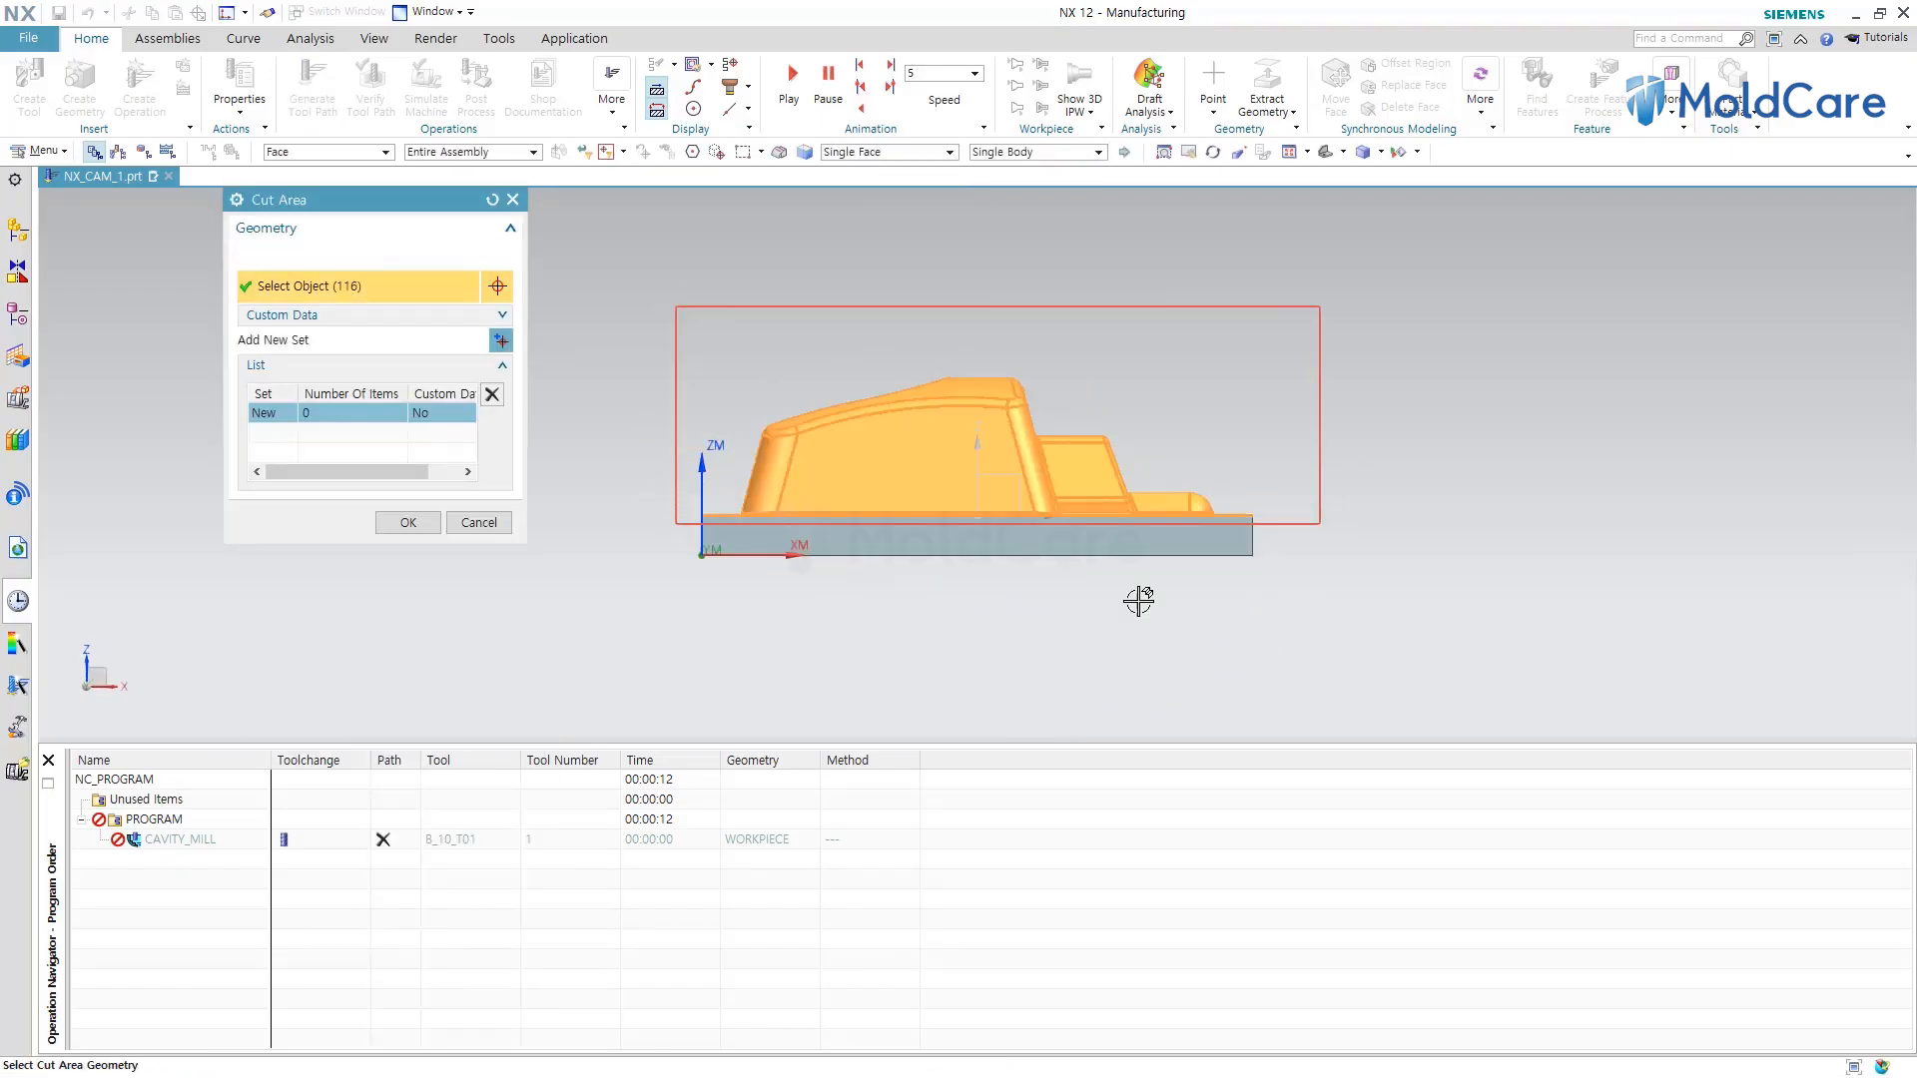
{"action": "left_click", "coordinate": [422, 512]}
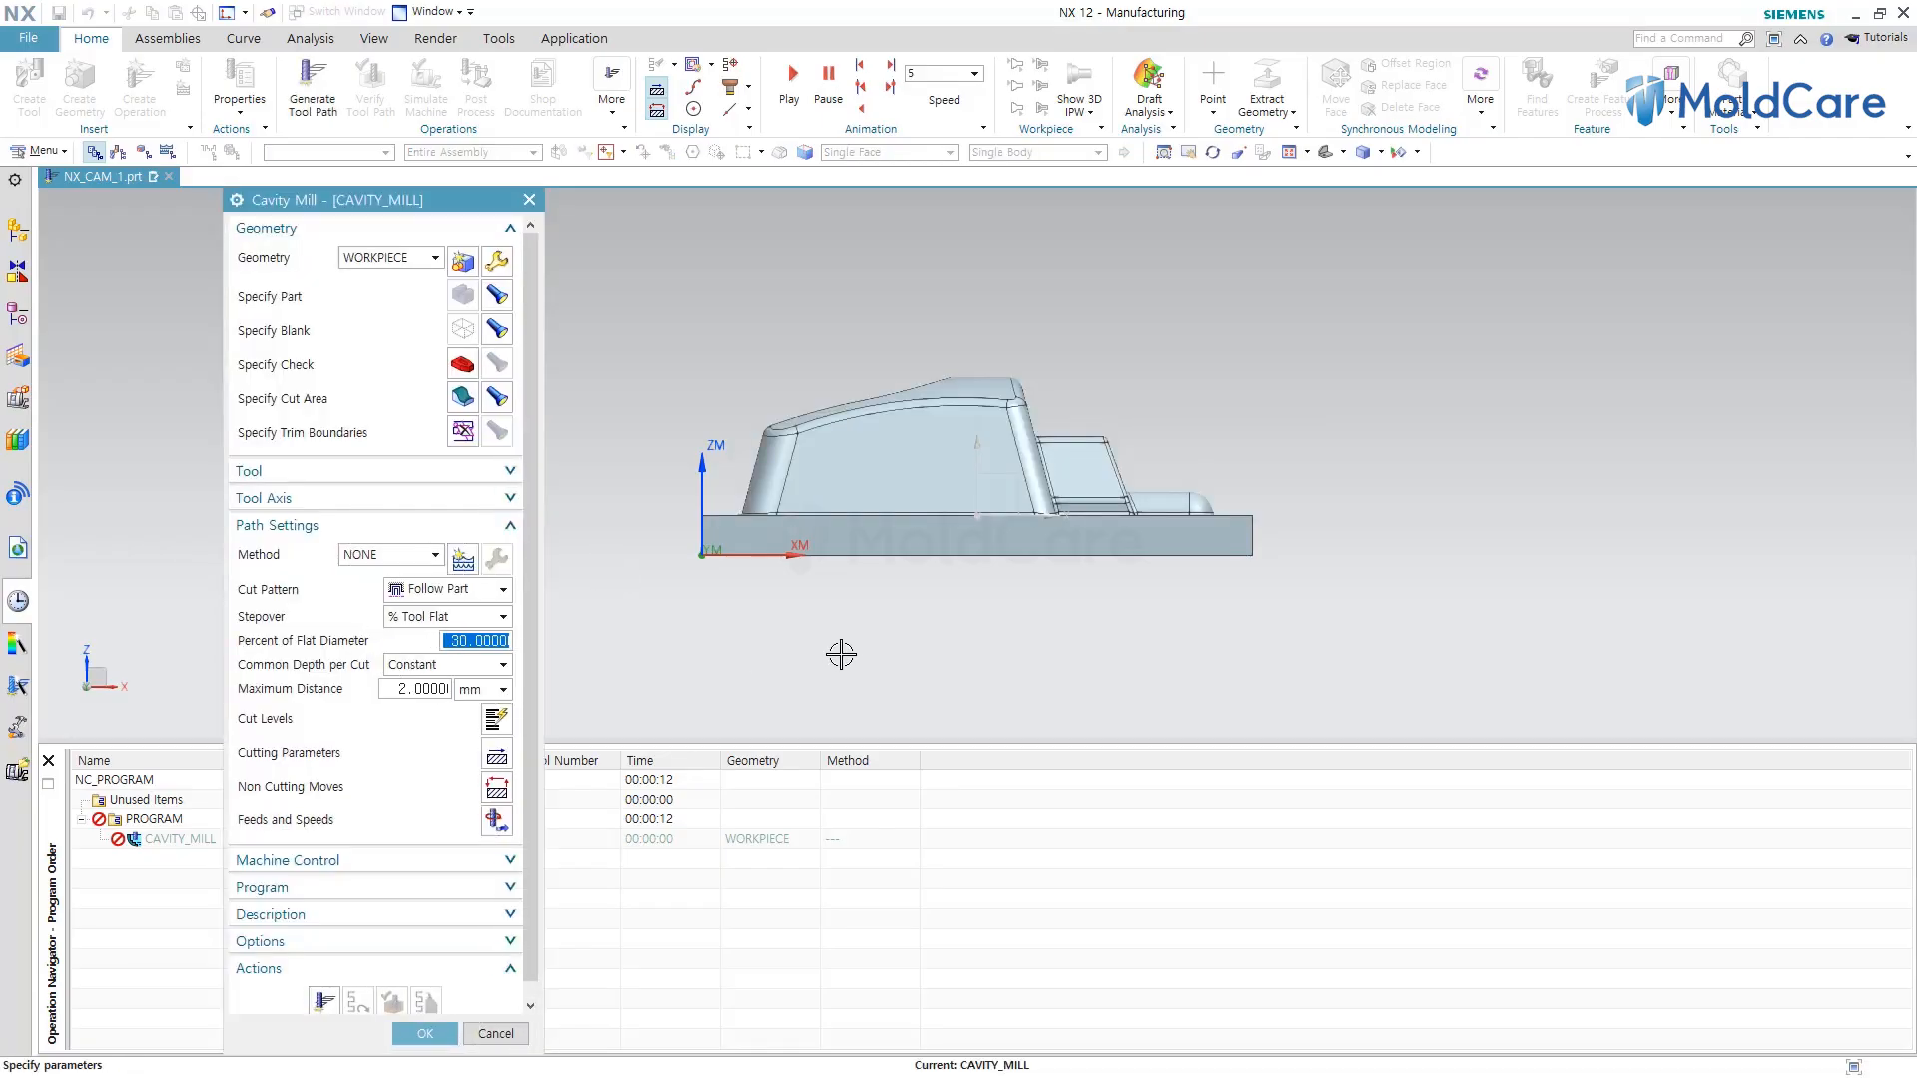
Set the cavity mill cut pattern to Follow Periphery.
{"action": "key", "text": "Home"}
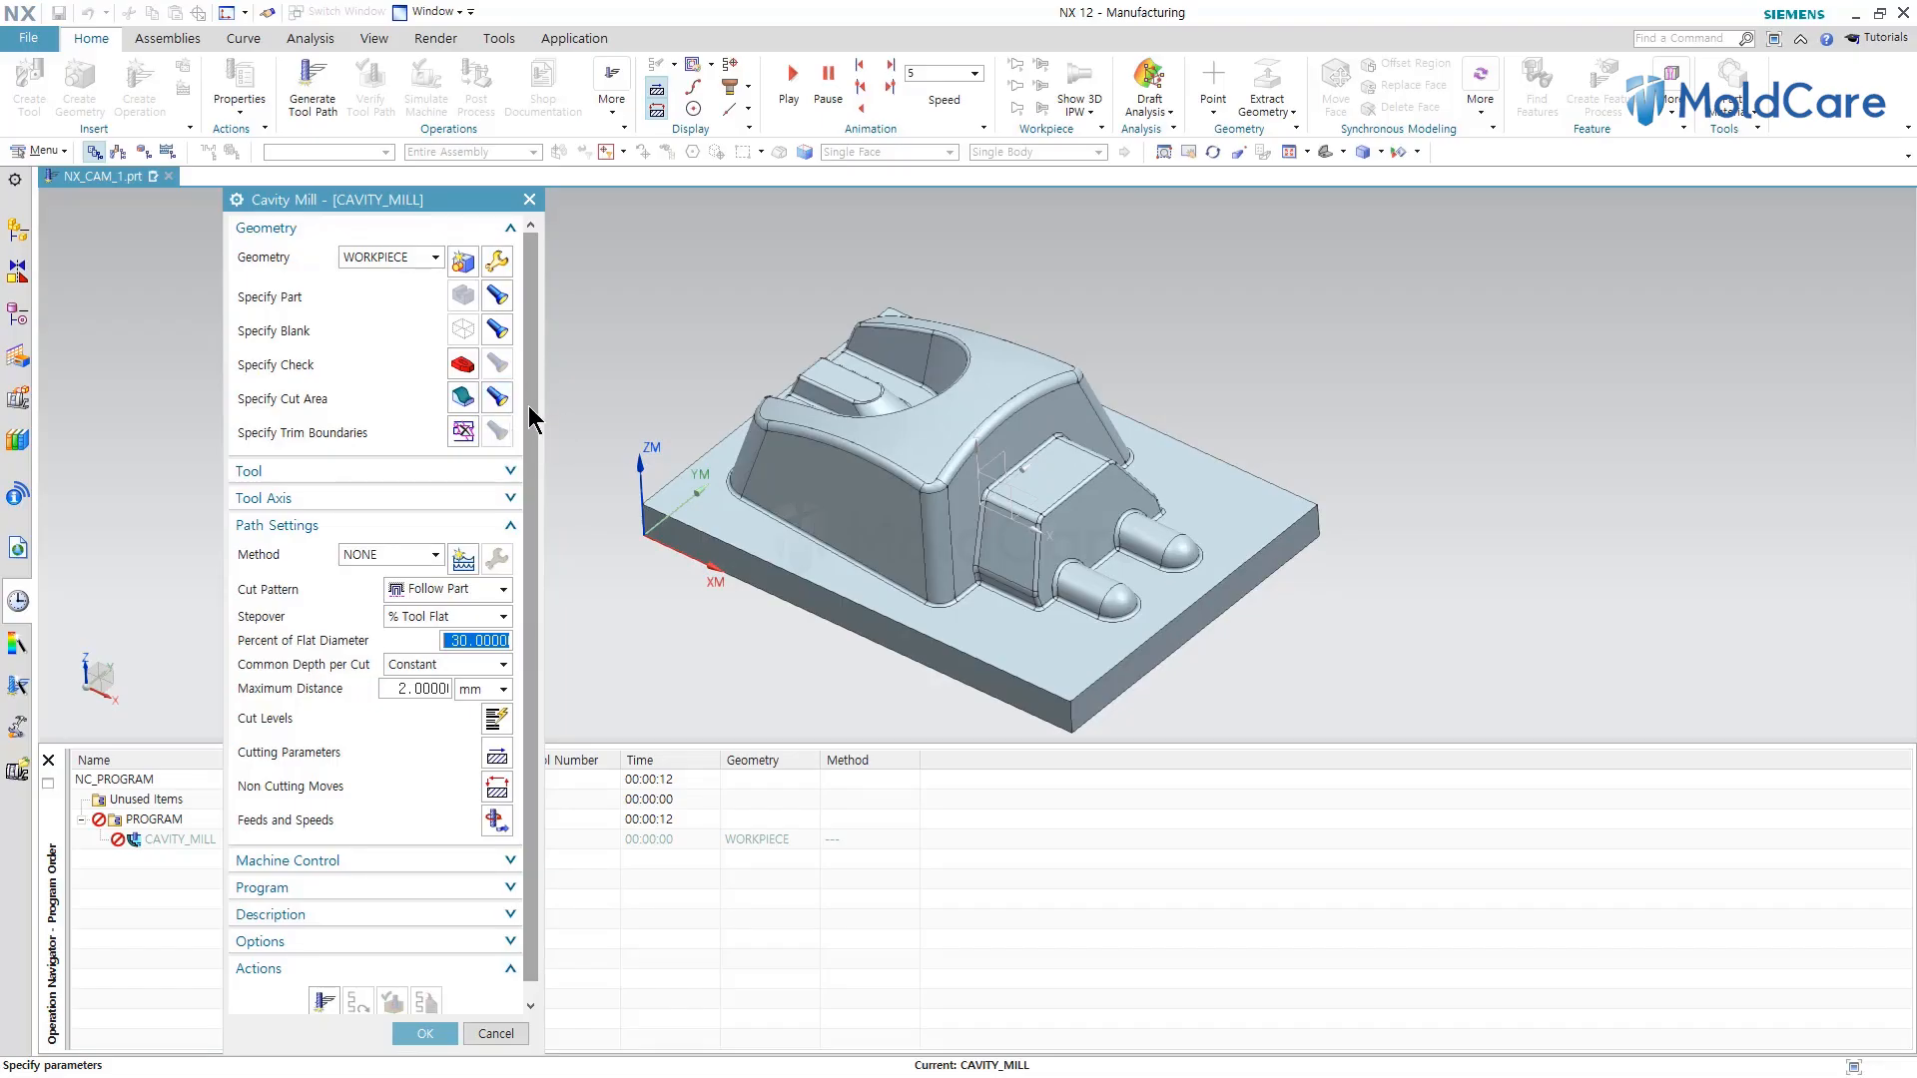
{"action": "scroll", "coordinate": [529, 419], "scroll_direction": "down", "scroll_amount": 1}
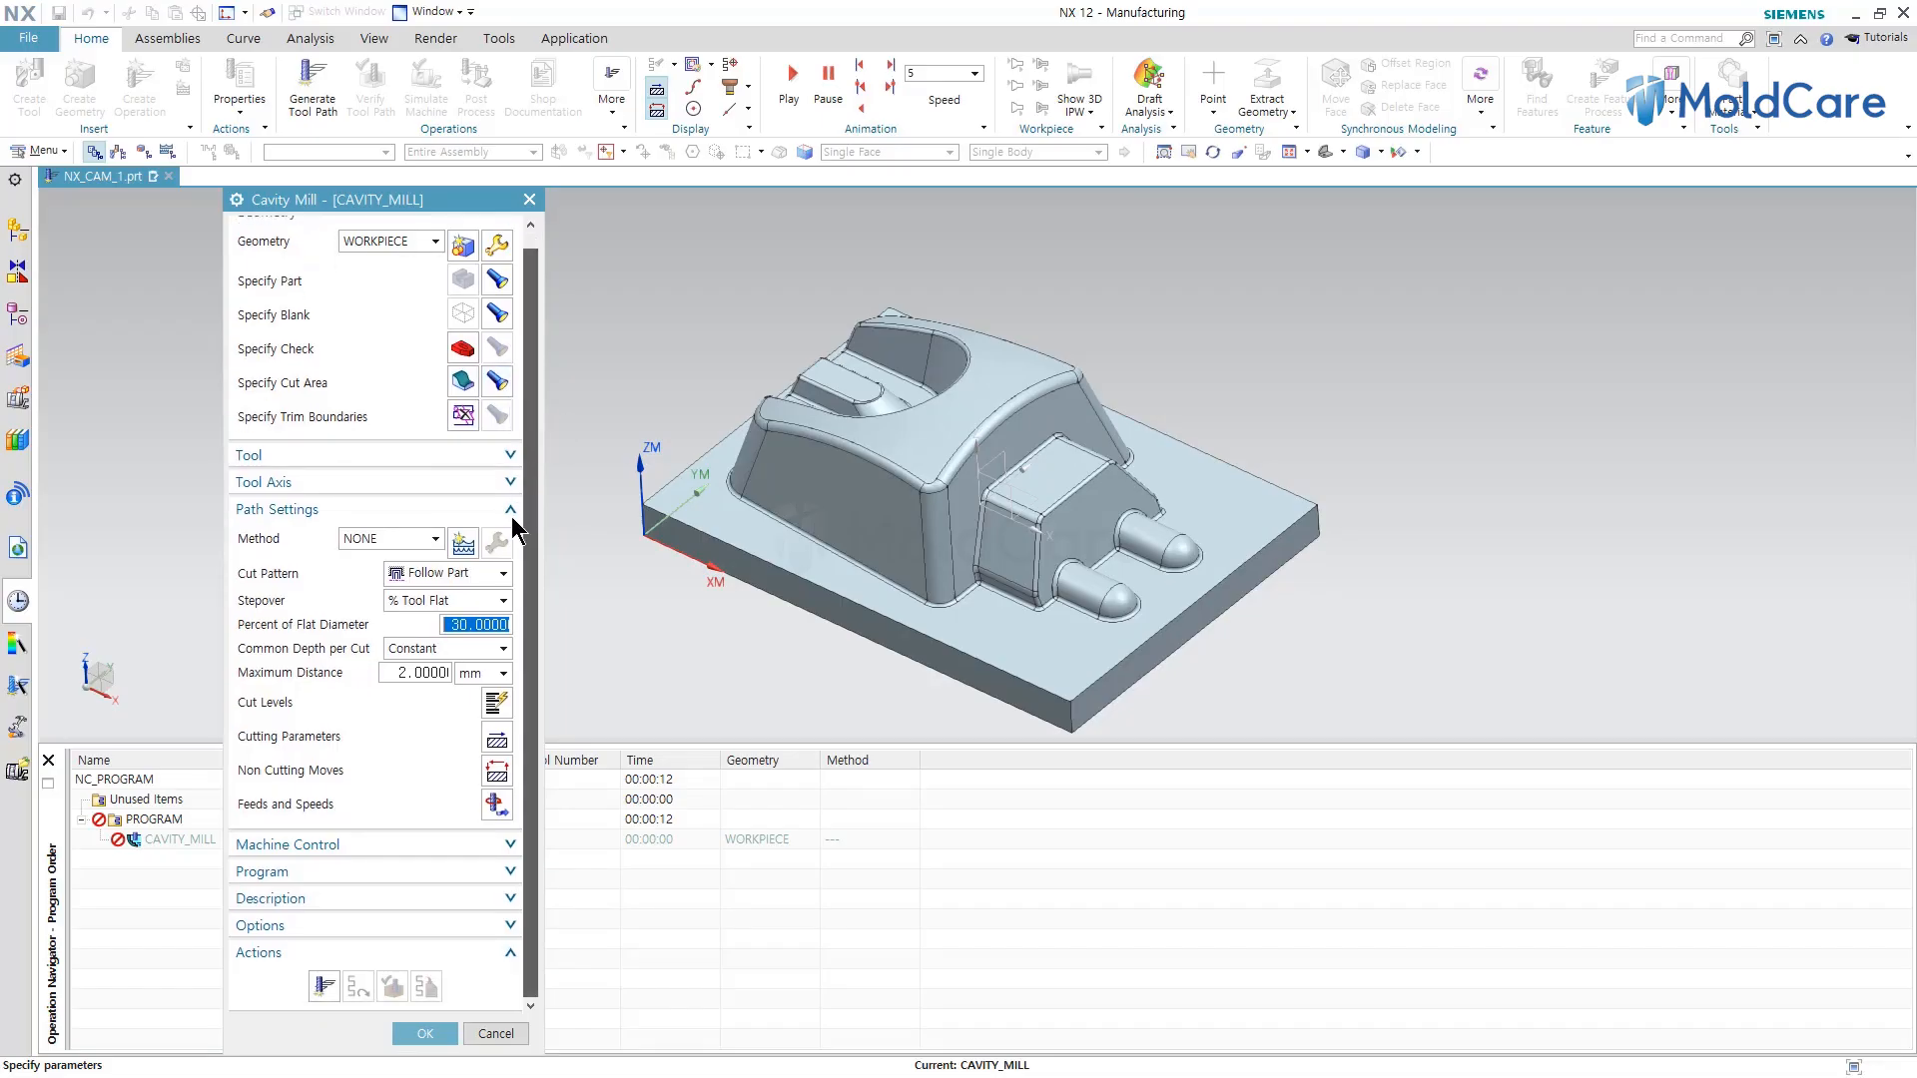
{"action": "left_click", "coordinate": [462, 582]}
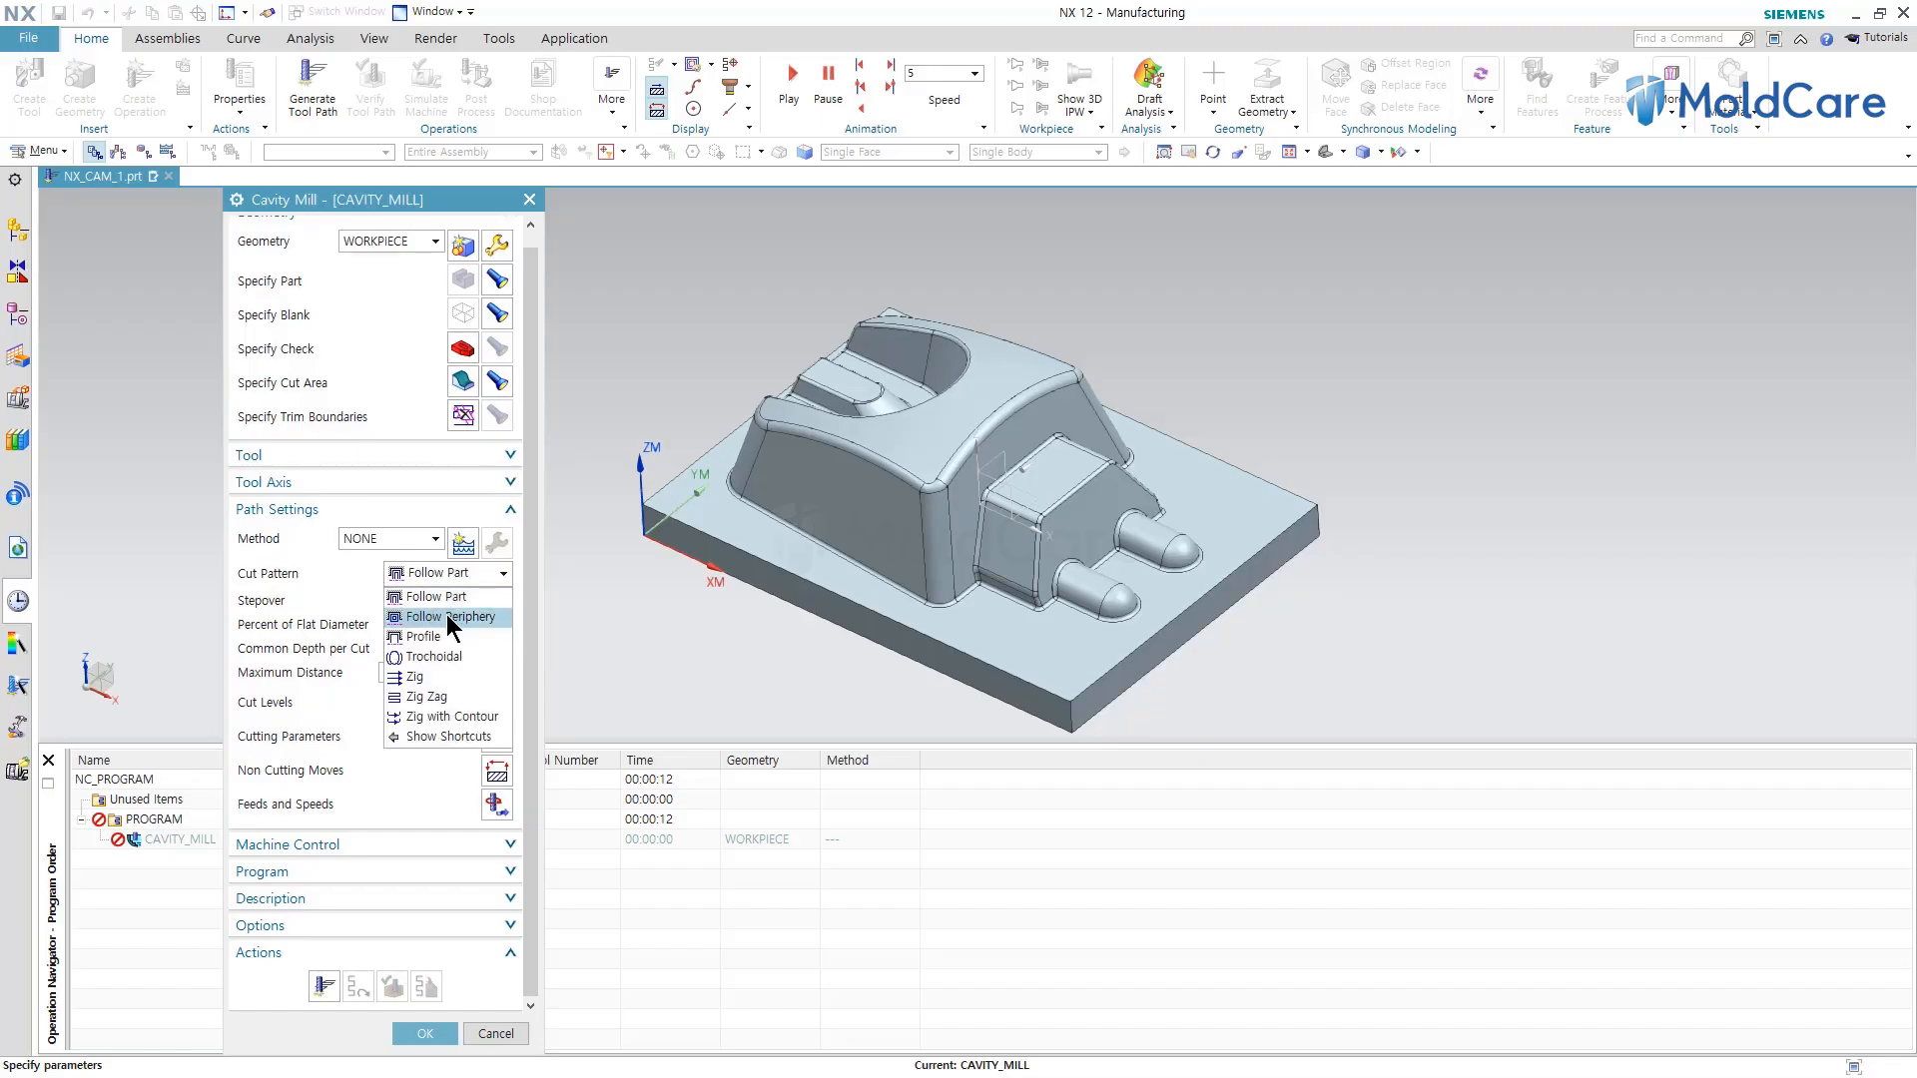
{"action": "left_click", "coordinate": [446, 616]}
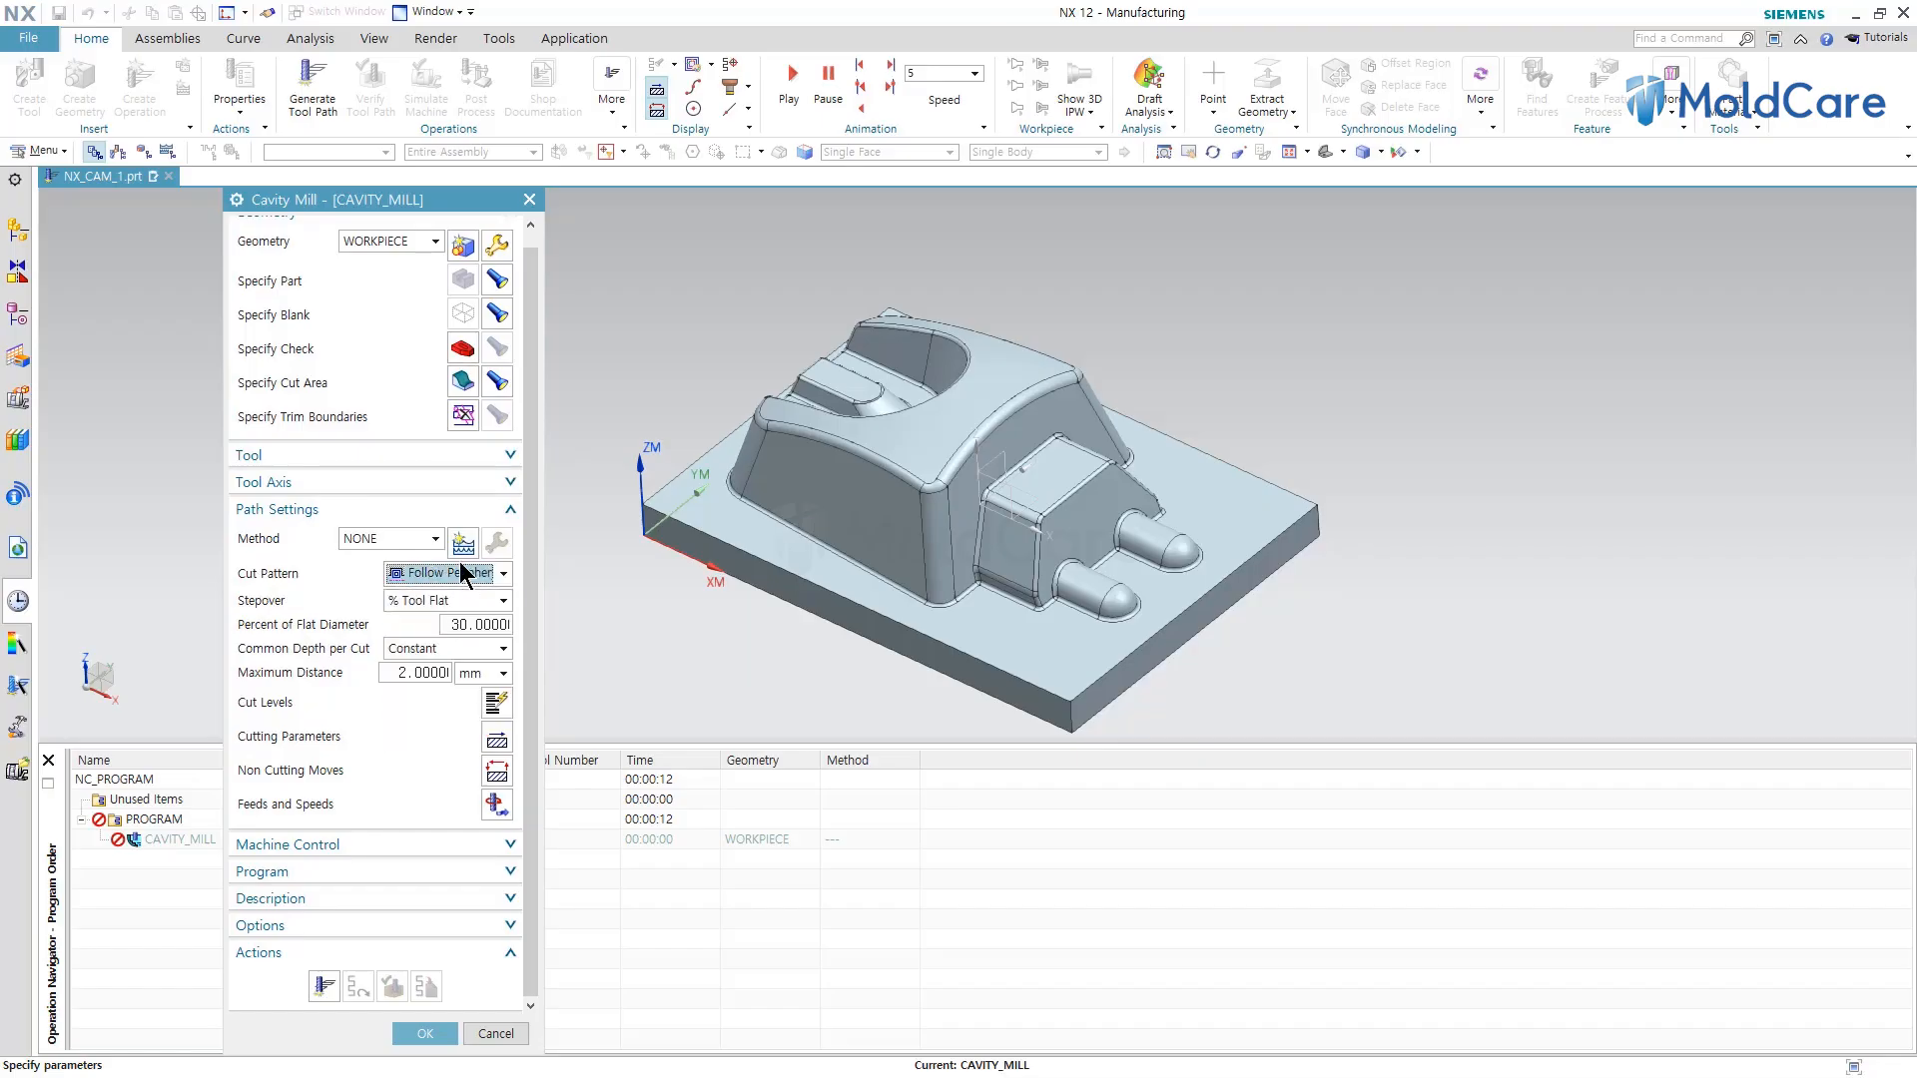
{"action": "left_click", "coordinate": [459, 583]}
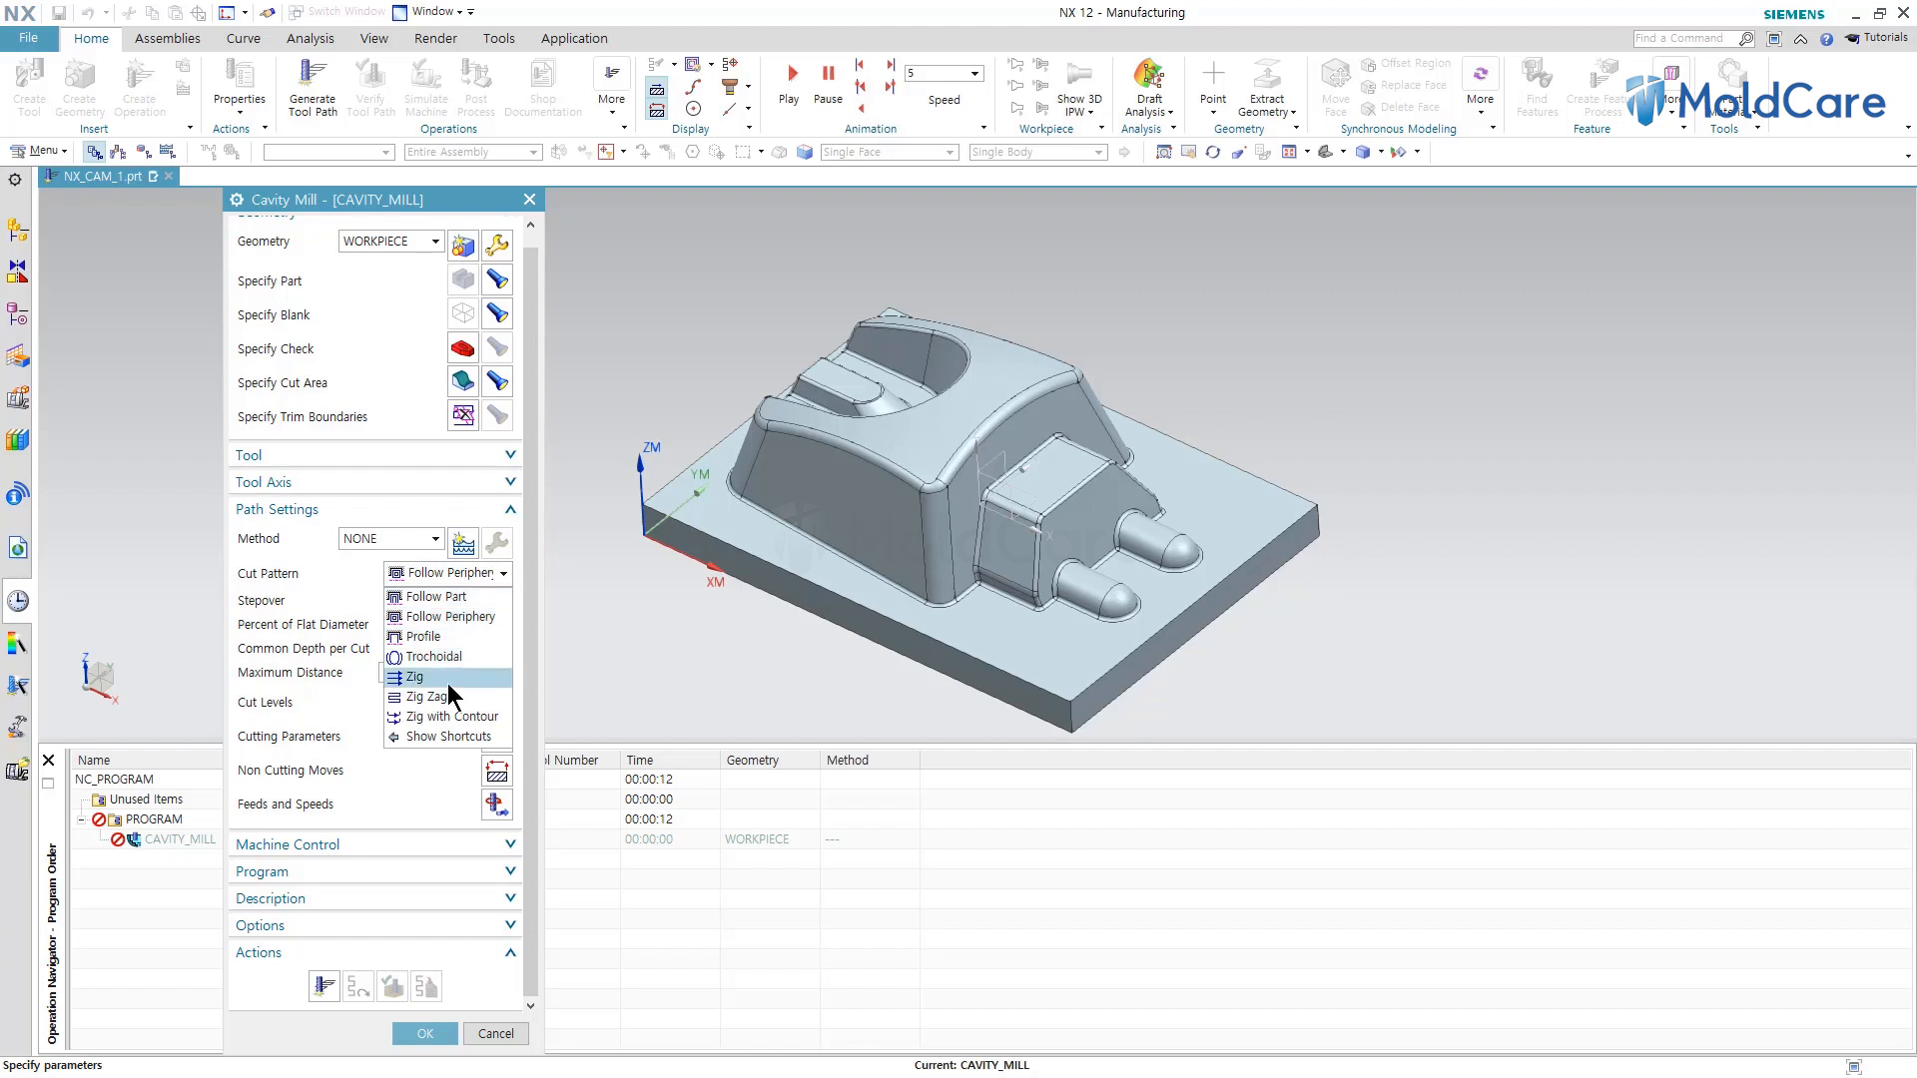
{"action": "left_click", "coordinate": [464, 617]}
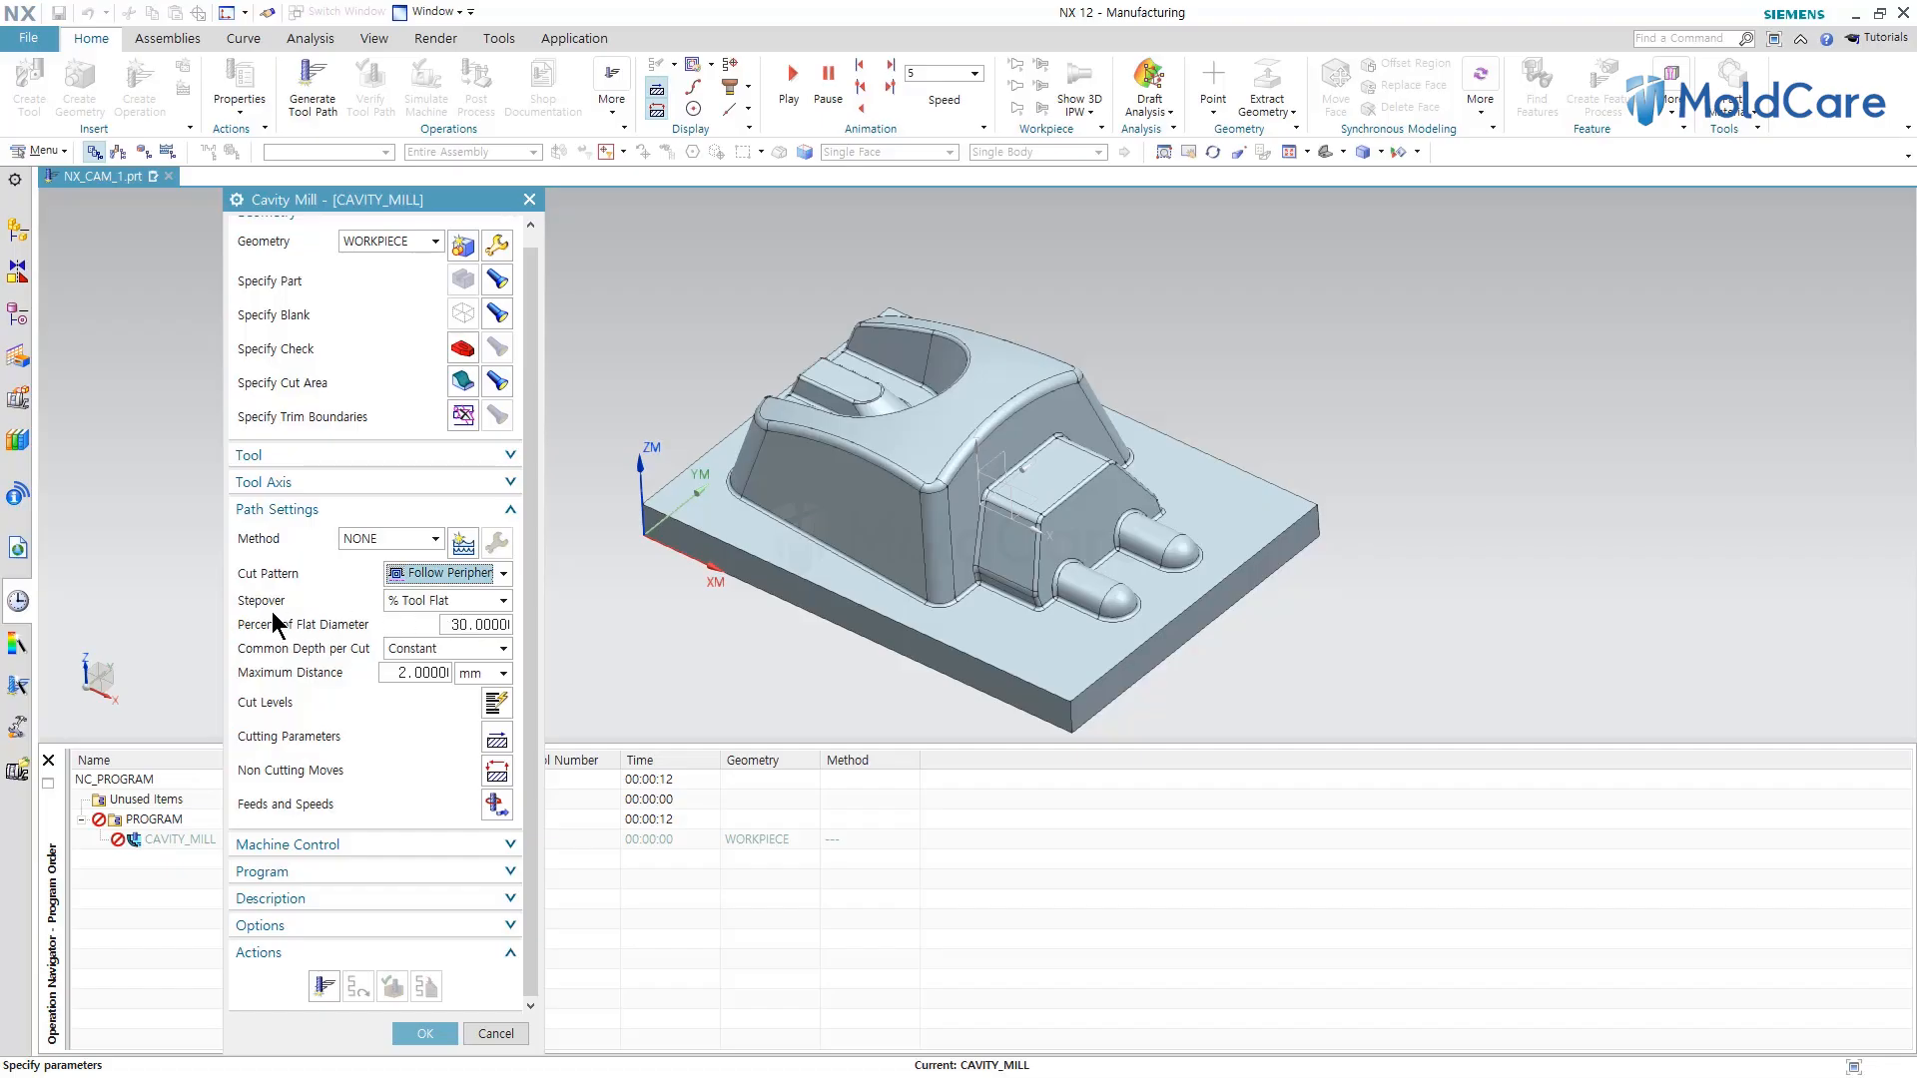
Set the stepover to Constant with a maximum distance of 4.5 mm.
{"action": "left_click", "coordinate": [410, 602]}
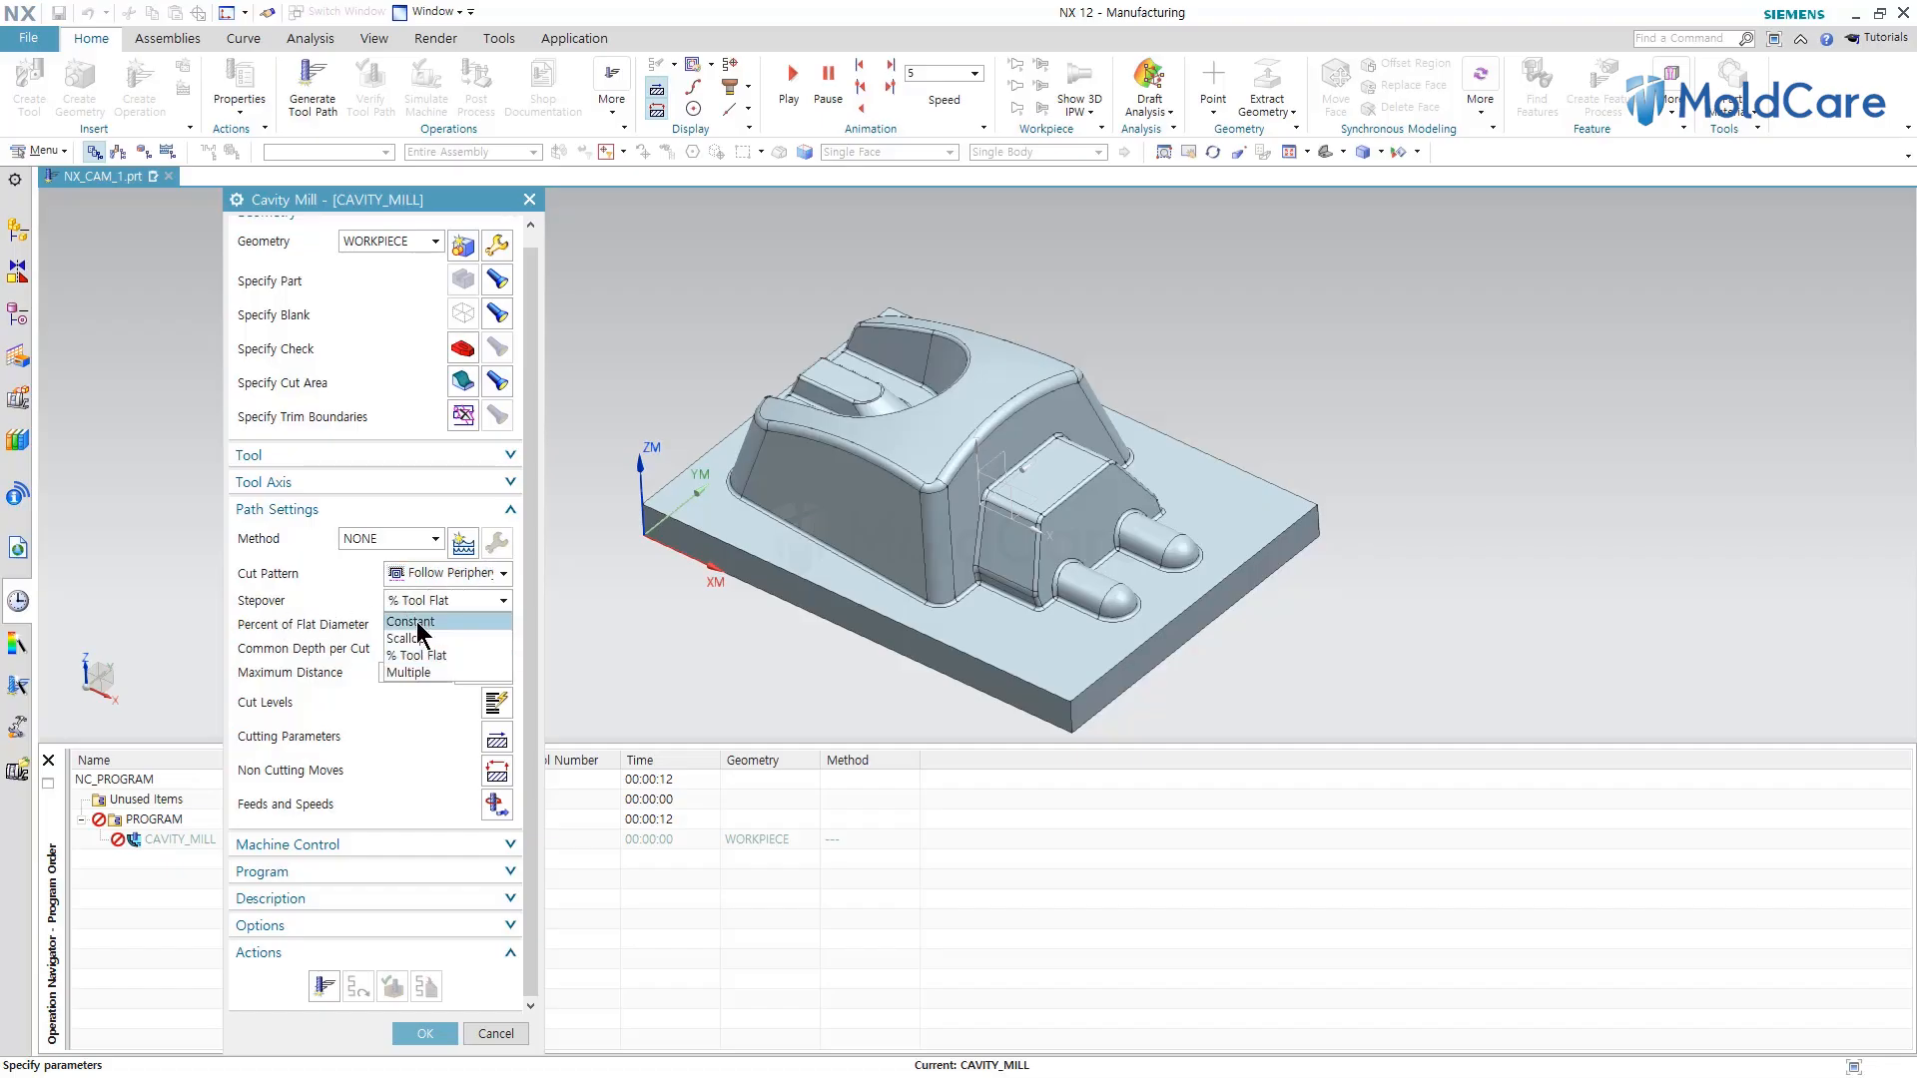
{"action": "left_click", "coordinate": [417, 622]}
{"action": "double_click", "coordinate": [426, 622]}
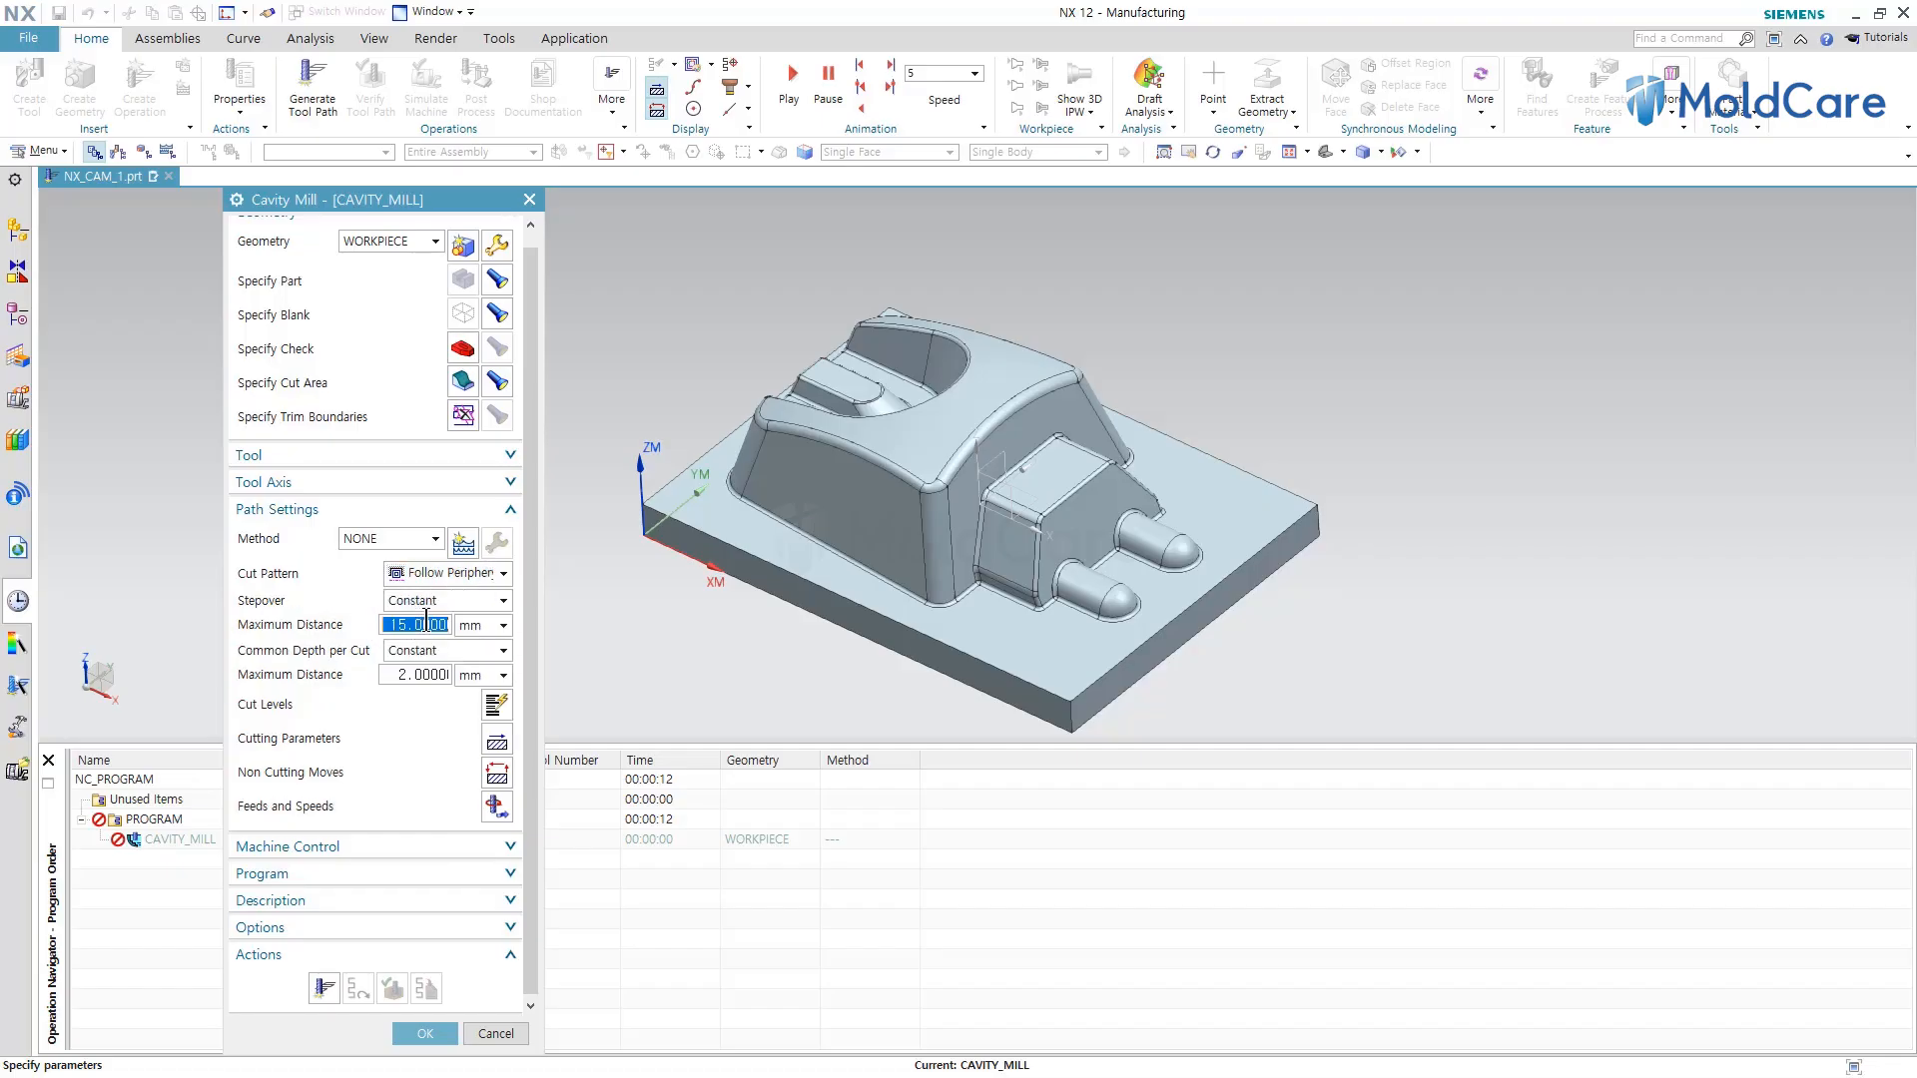
{"action": "type", "text": "4.5"}
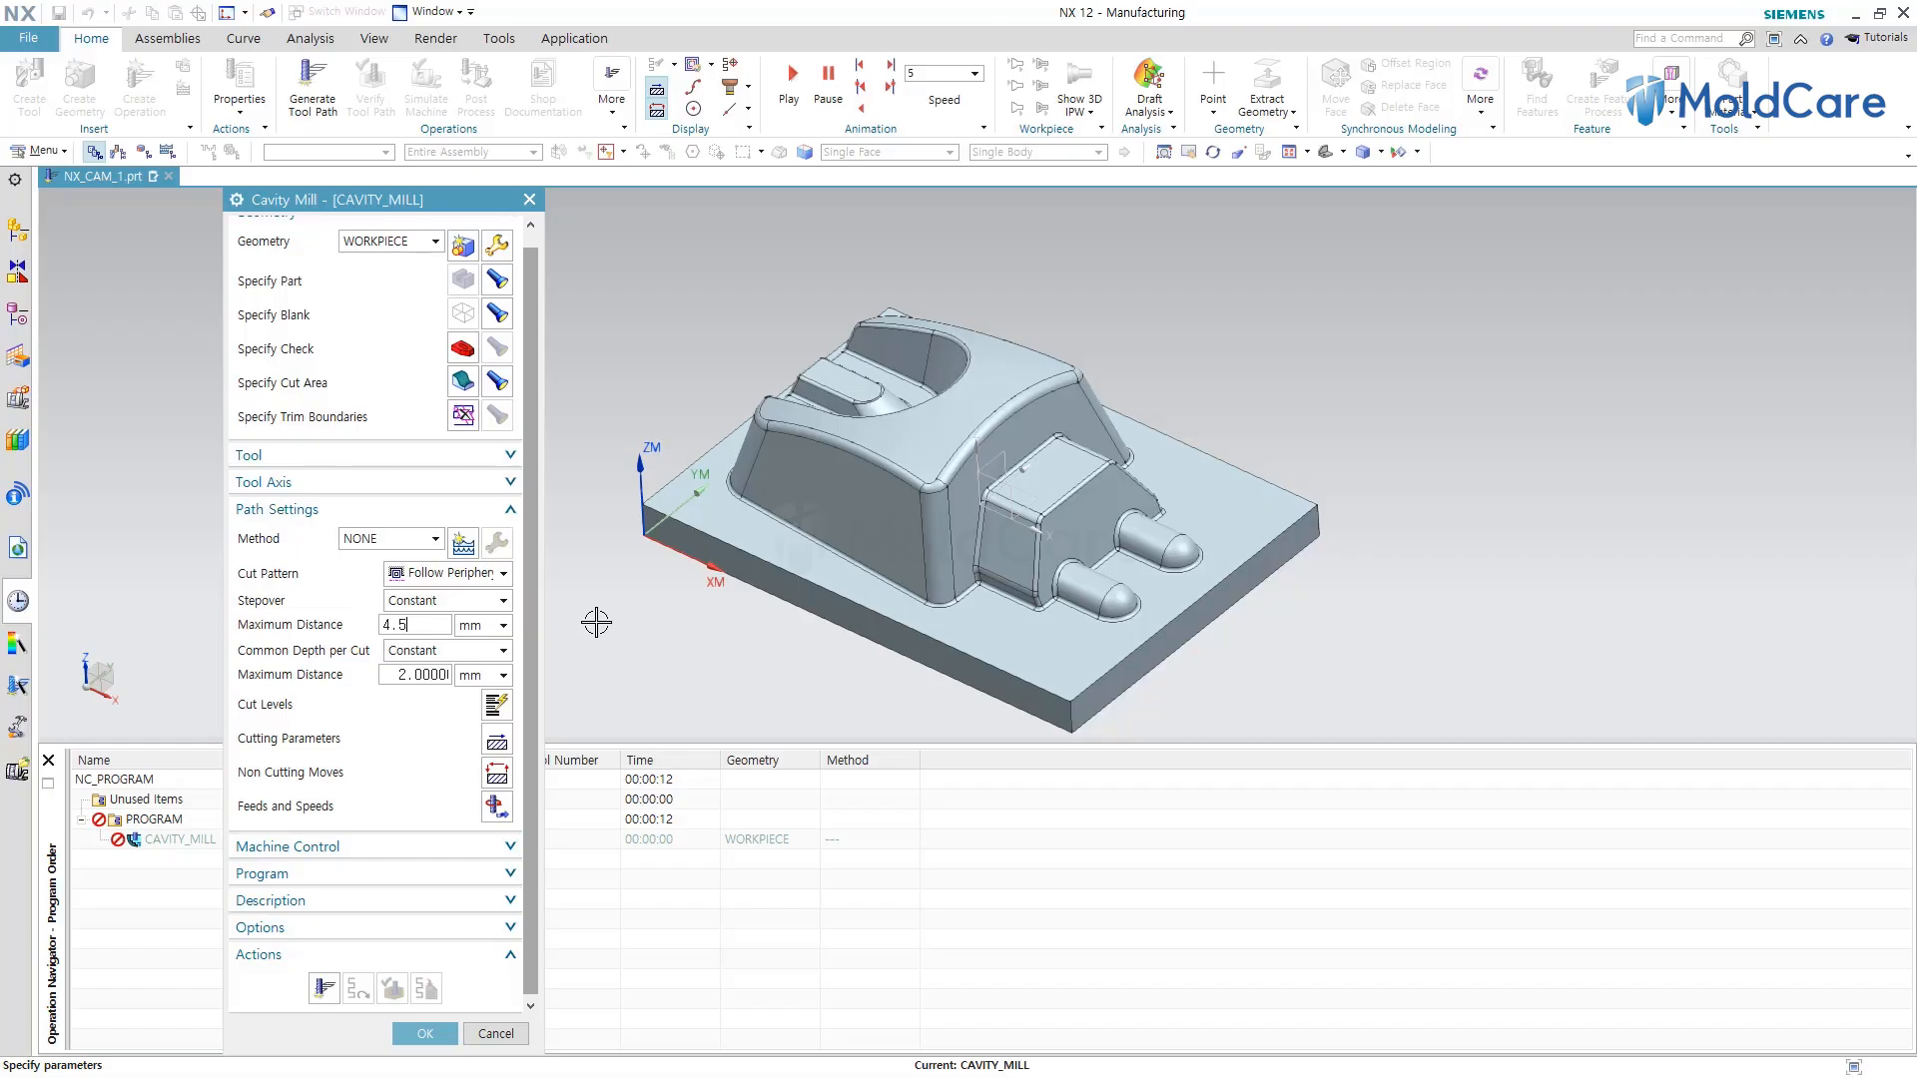
{"action": "double_click", "coordinate": [417, 676]}
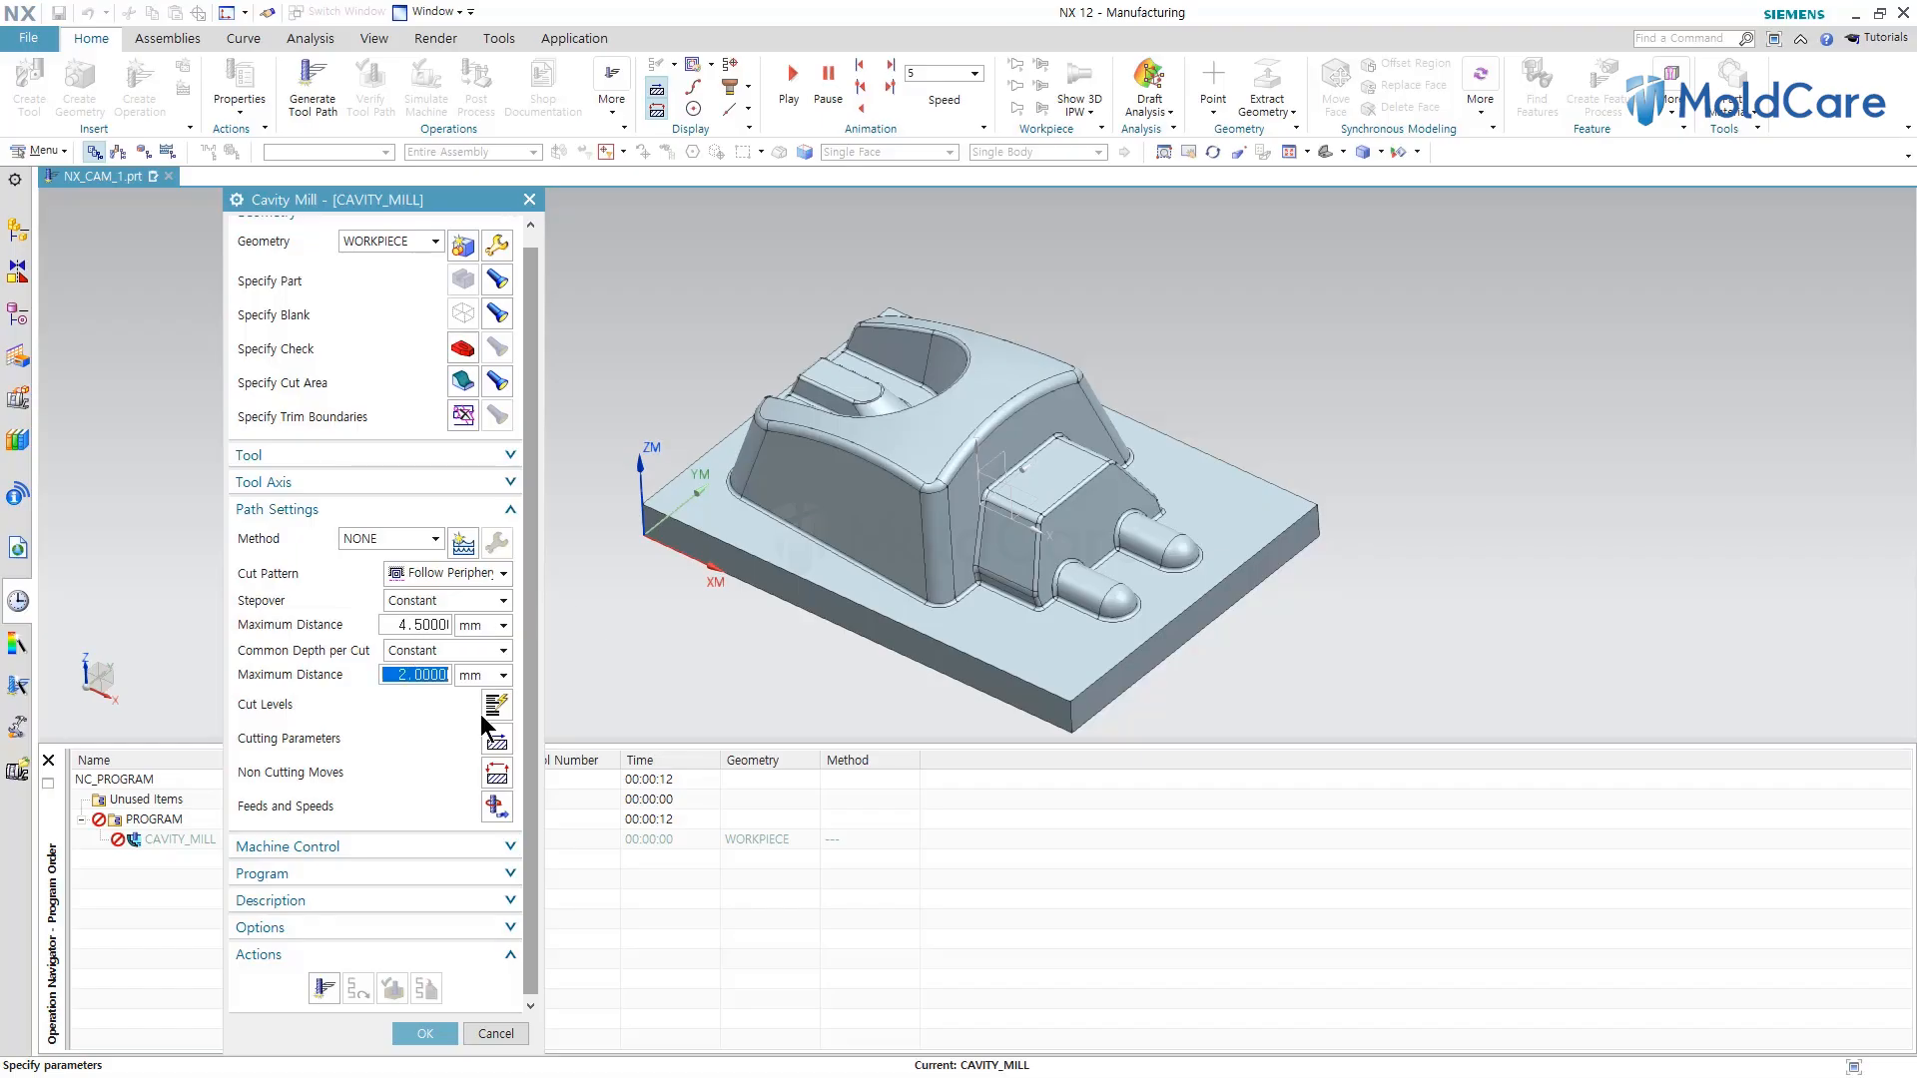
{"action": "double_click", "coordinate": [425, 626]}
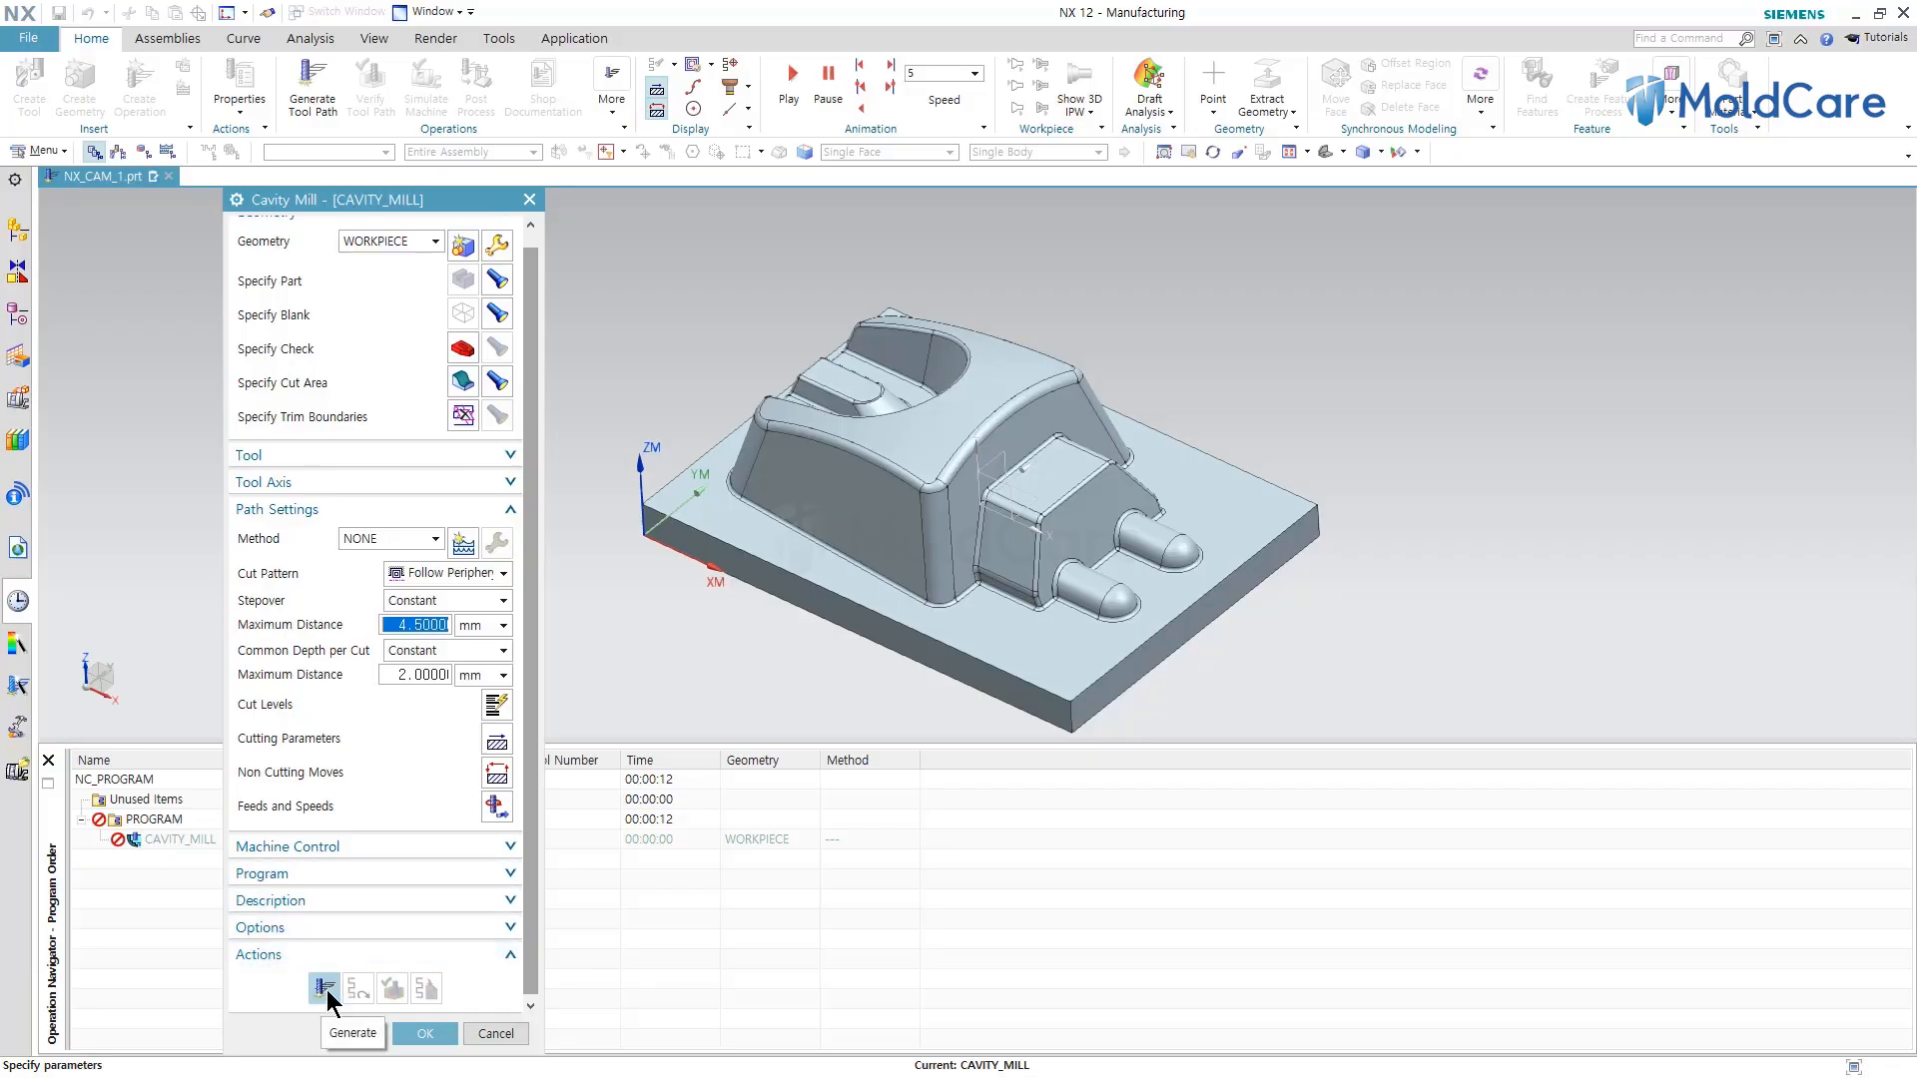
Generate the cavity mill tool path and inspect it from the top.
{"action": "left_click", "coordinate": [324, 990]}
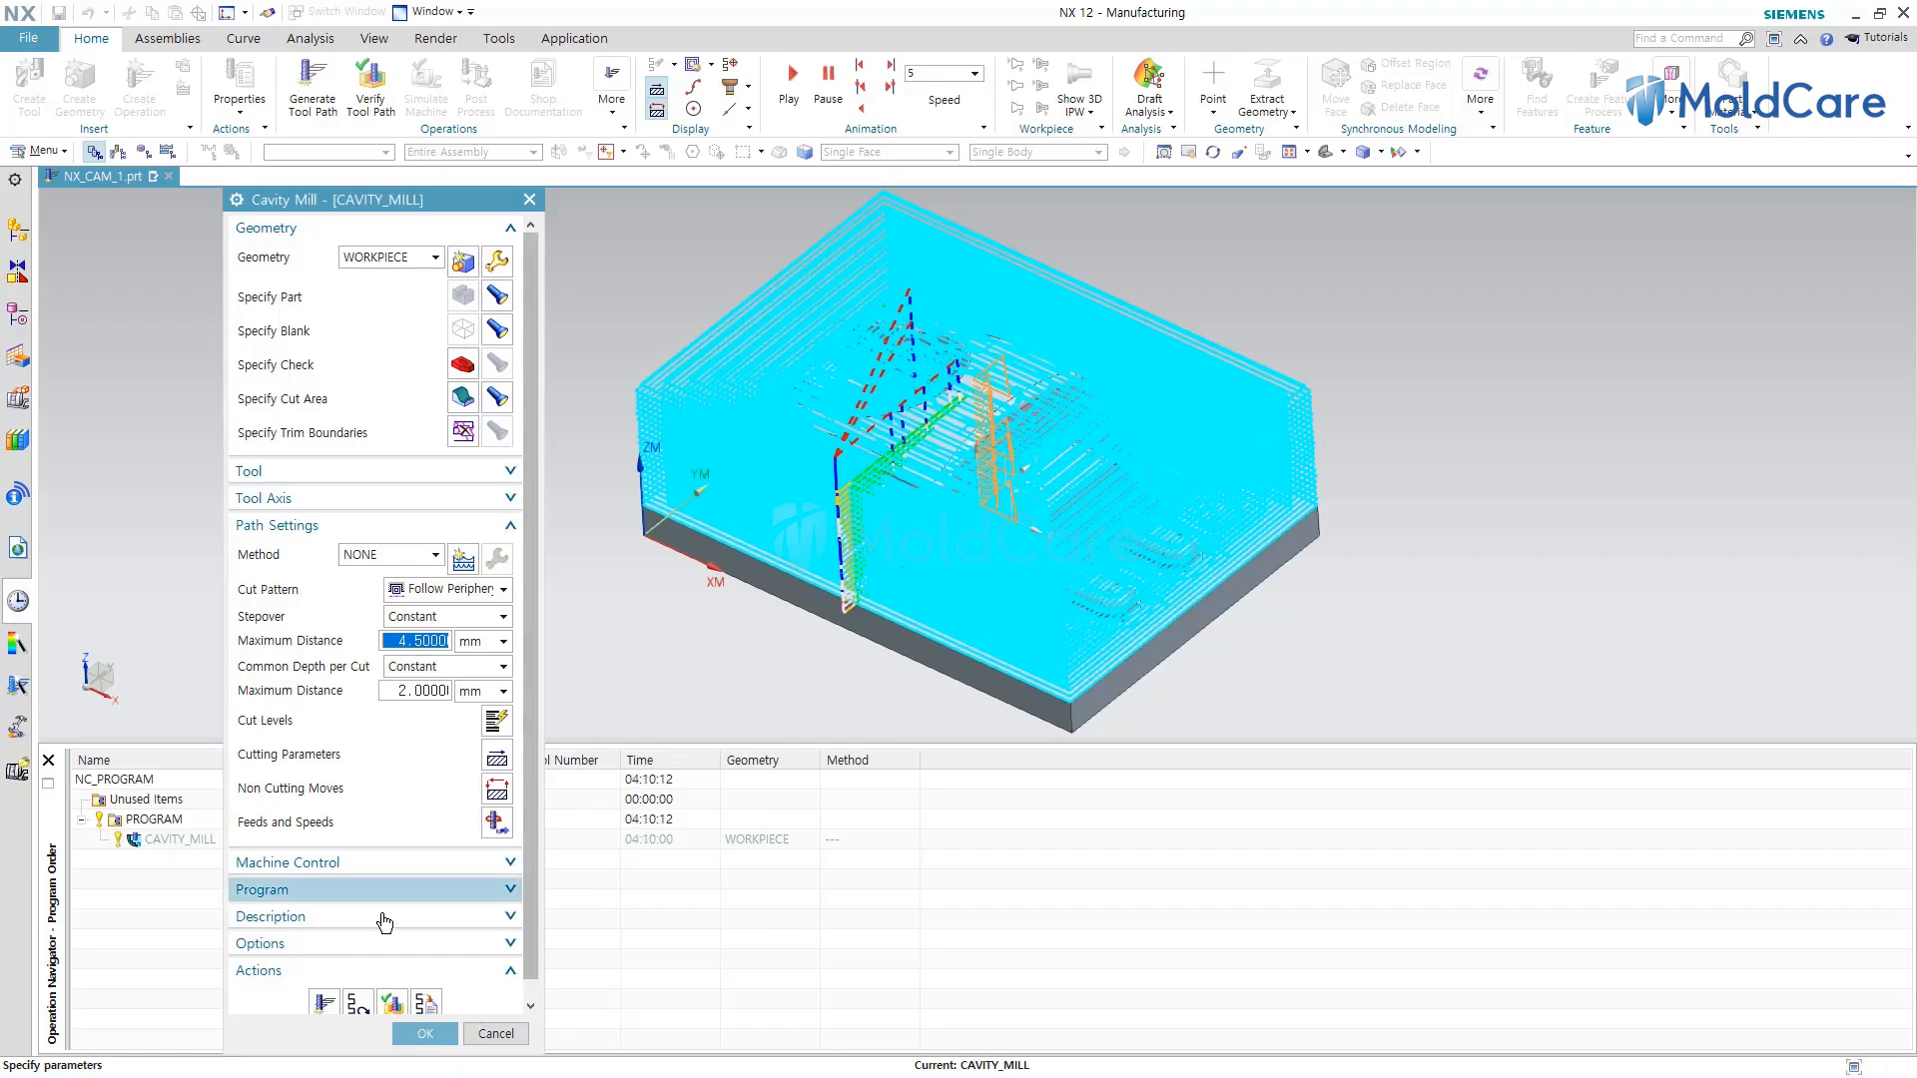
{"action": "middle_click_drag", "start_coordinate": [796, 584], "coordinate": [805, 644]}
{"action": "scroll", "coordinate": [792, 240], "scroll_direction": "up", "scroll_amount": 5}
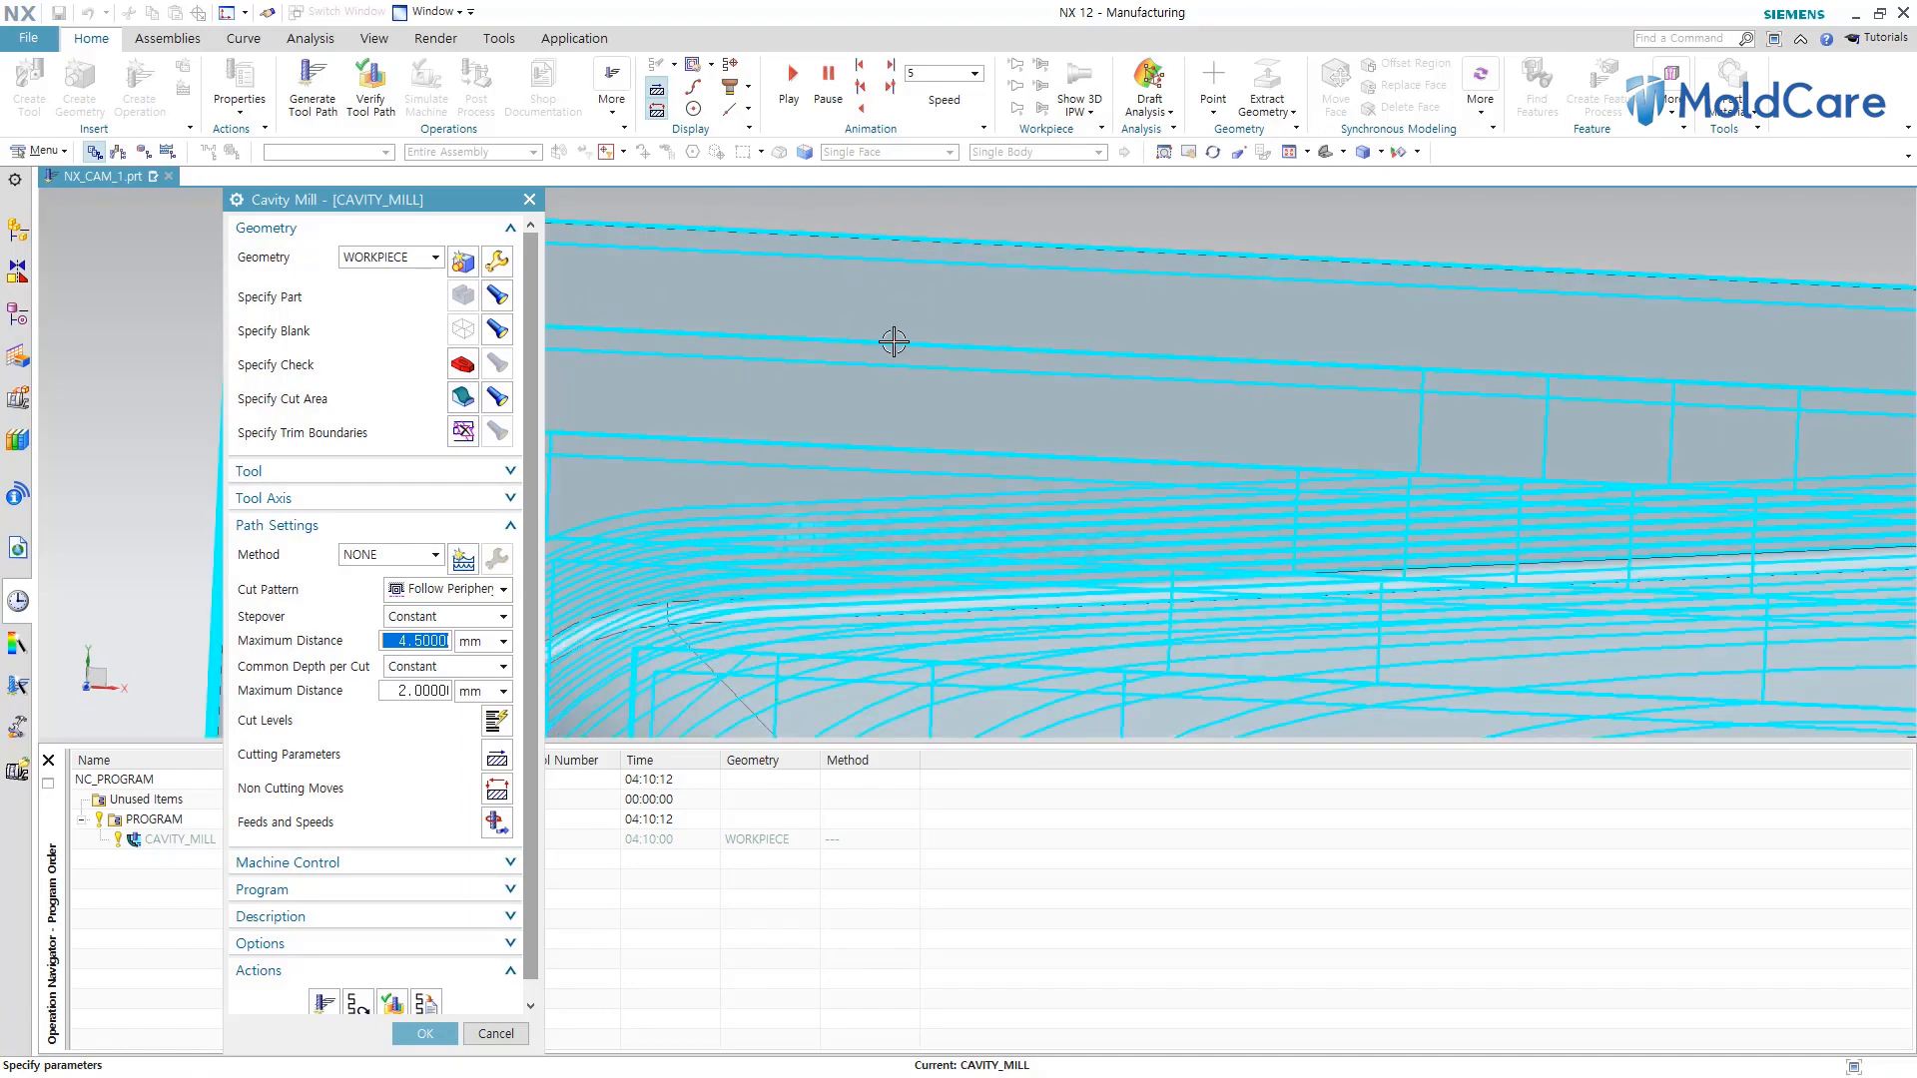
{"action": "scroll", "coordinate": [931, 328], "scroll_direction": "down", "scroll_amount": 5}
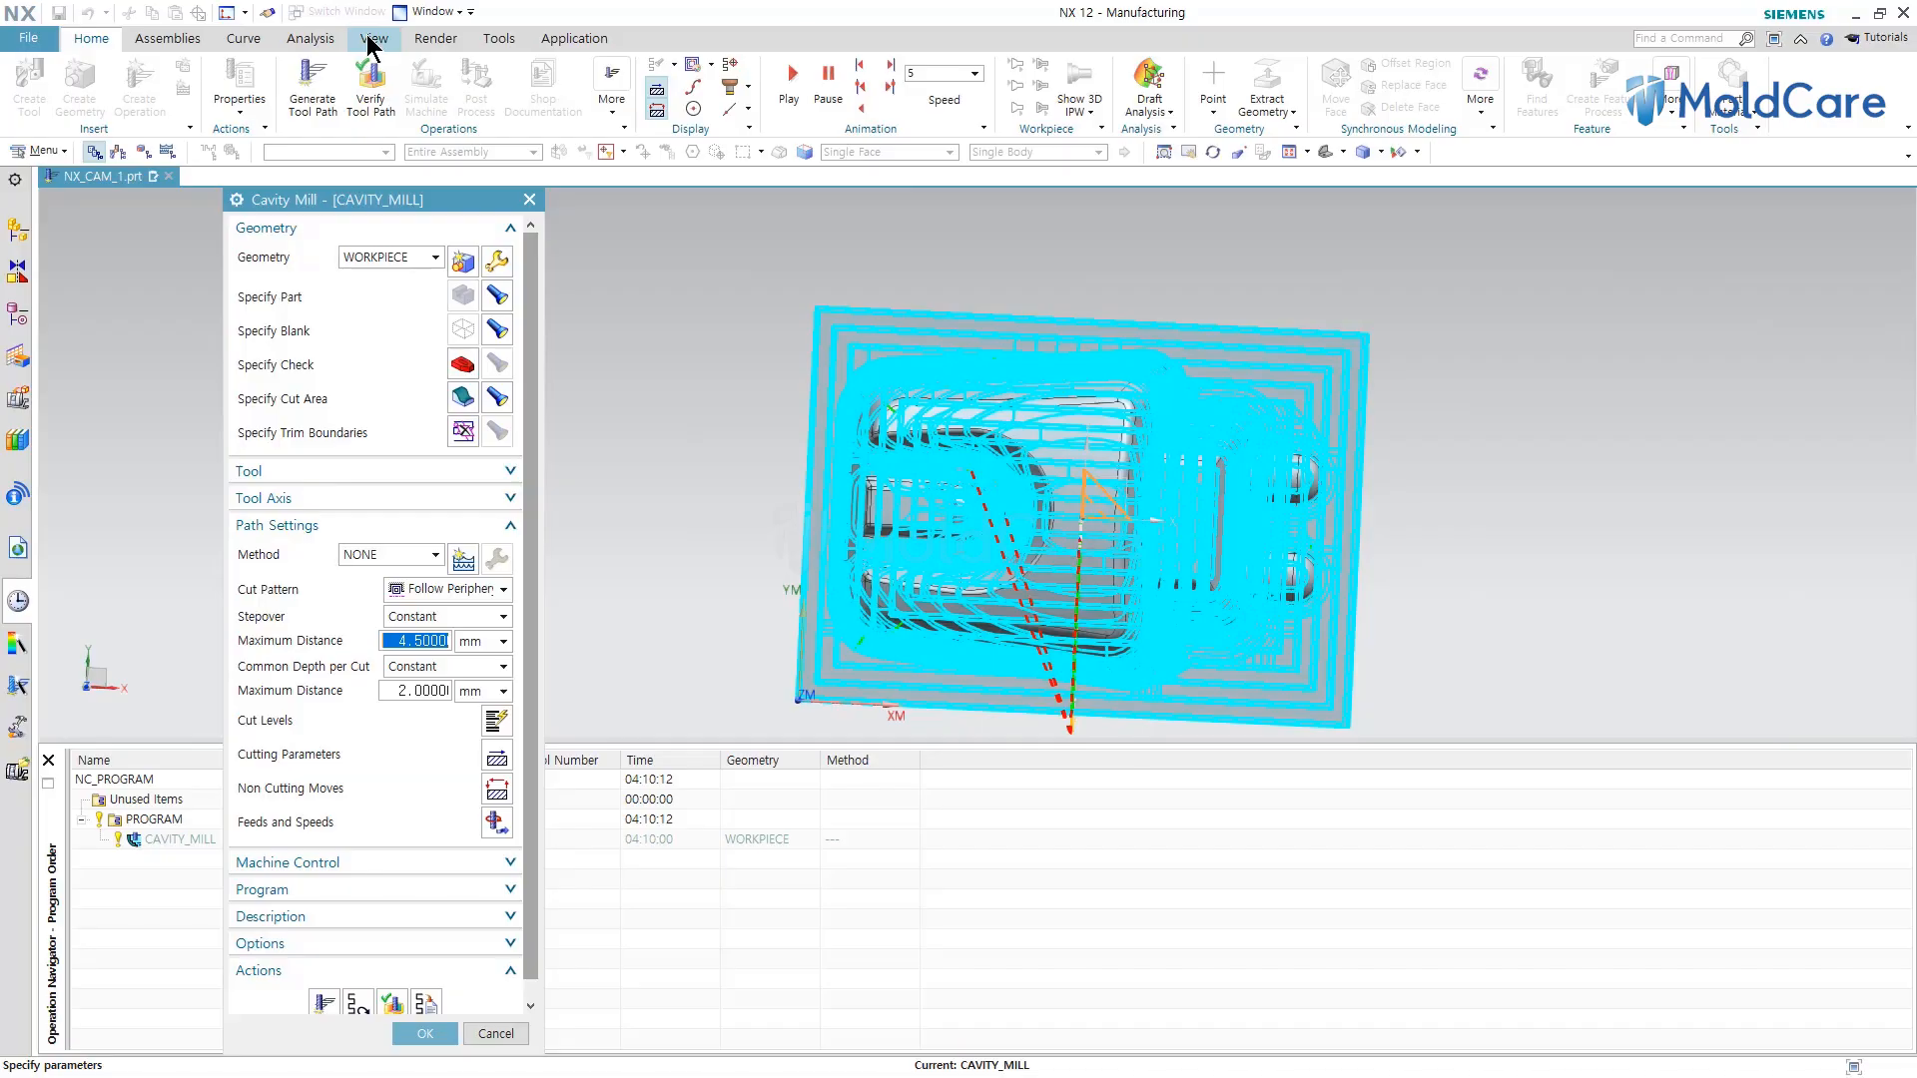
{"action": "left_click", "coordinate": [1352, 150]}
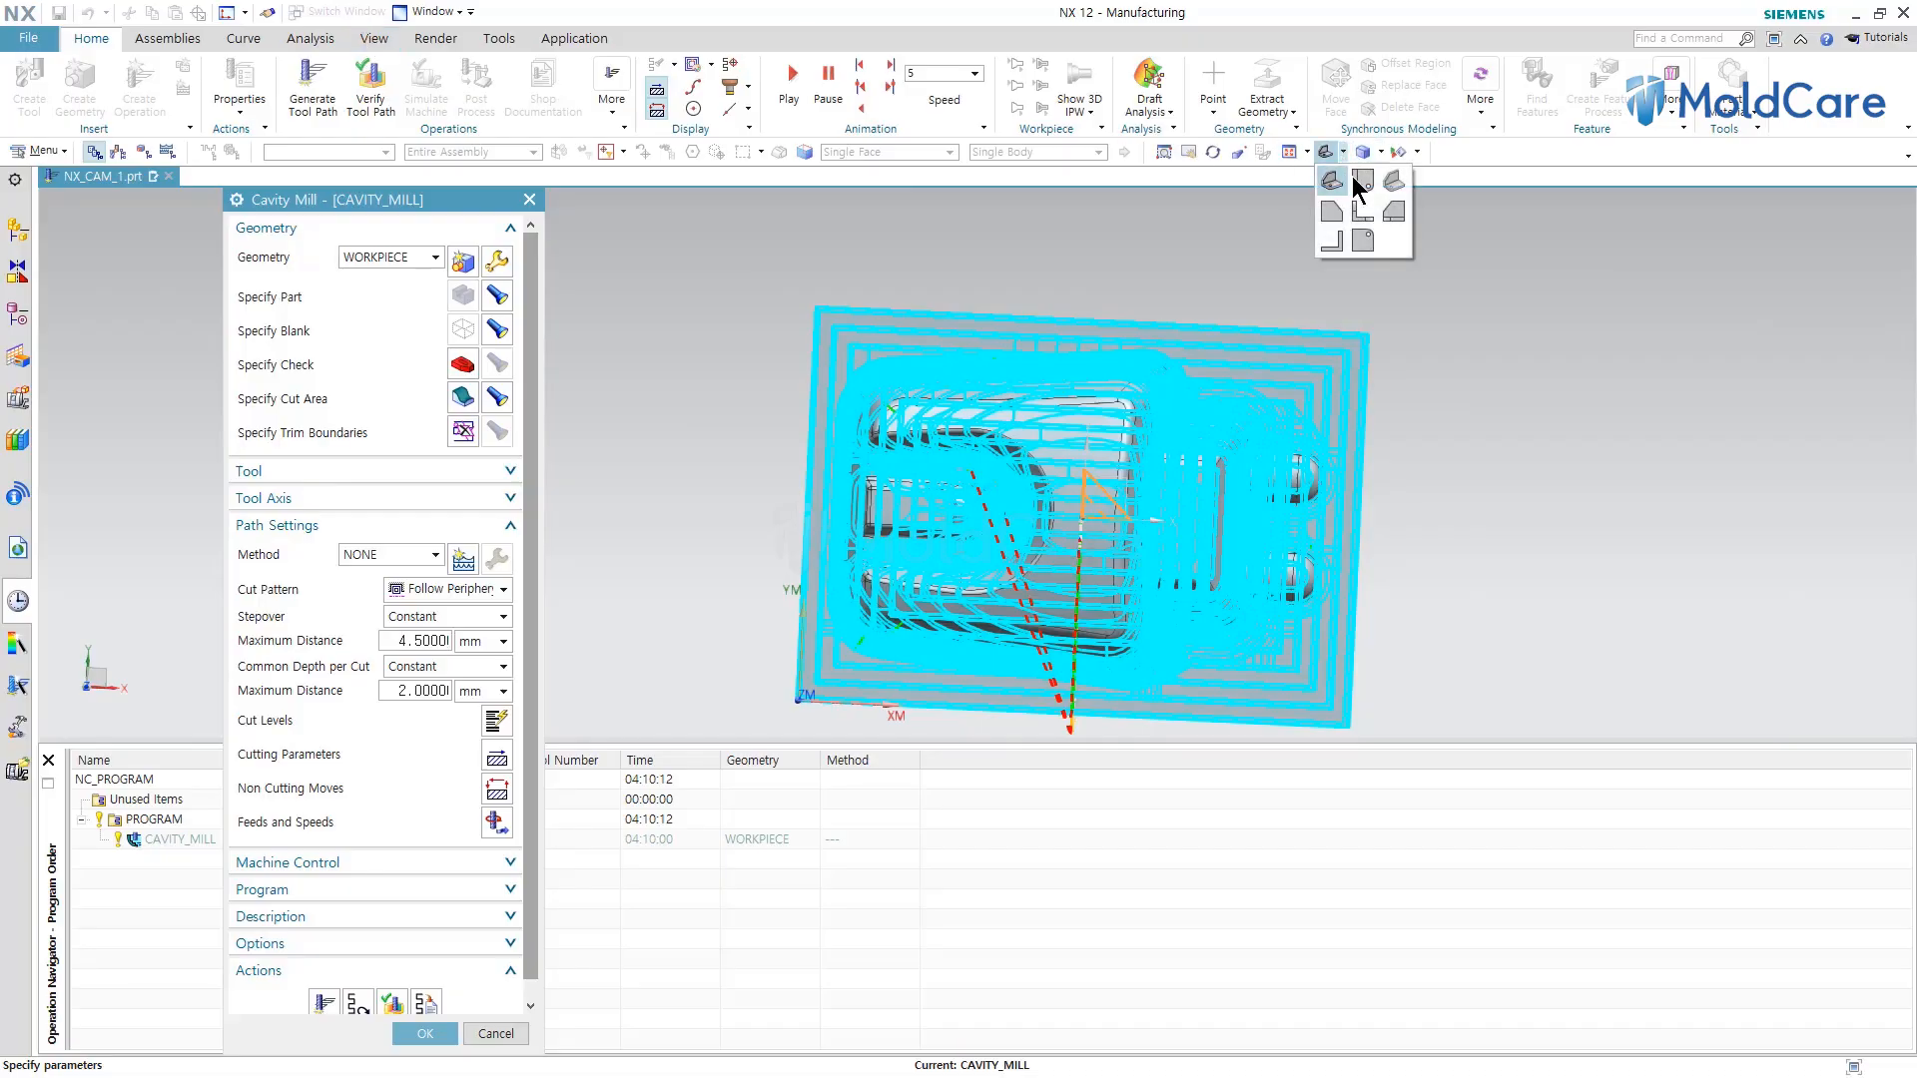
{"action": "left_click", "coordinate": [1356, 176]}
{"action": "scroll", "coordinate": [1459, 526], "scroll_direction": "down", "scroll_amount": 3}
{"action": "scroll", "coordinate": [1023, 357], "scroll_direction": "up", "scroll_amount": 5}
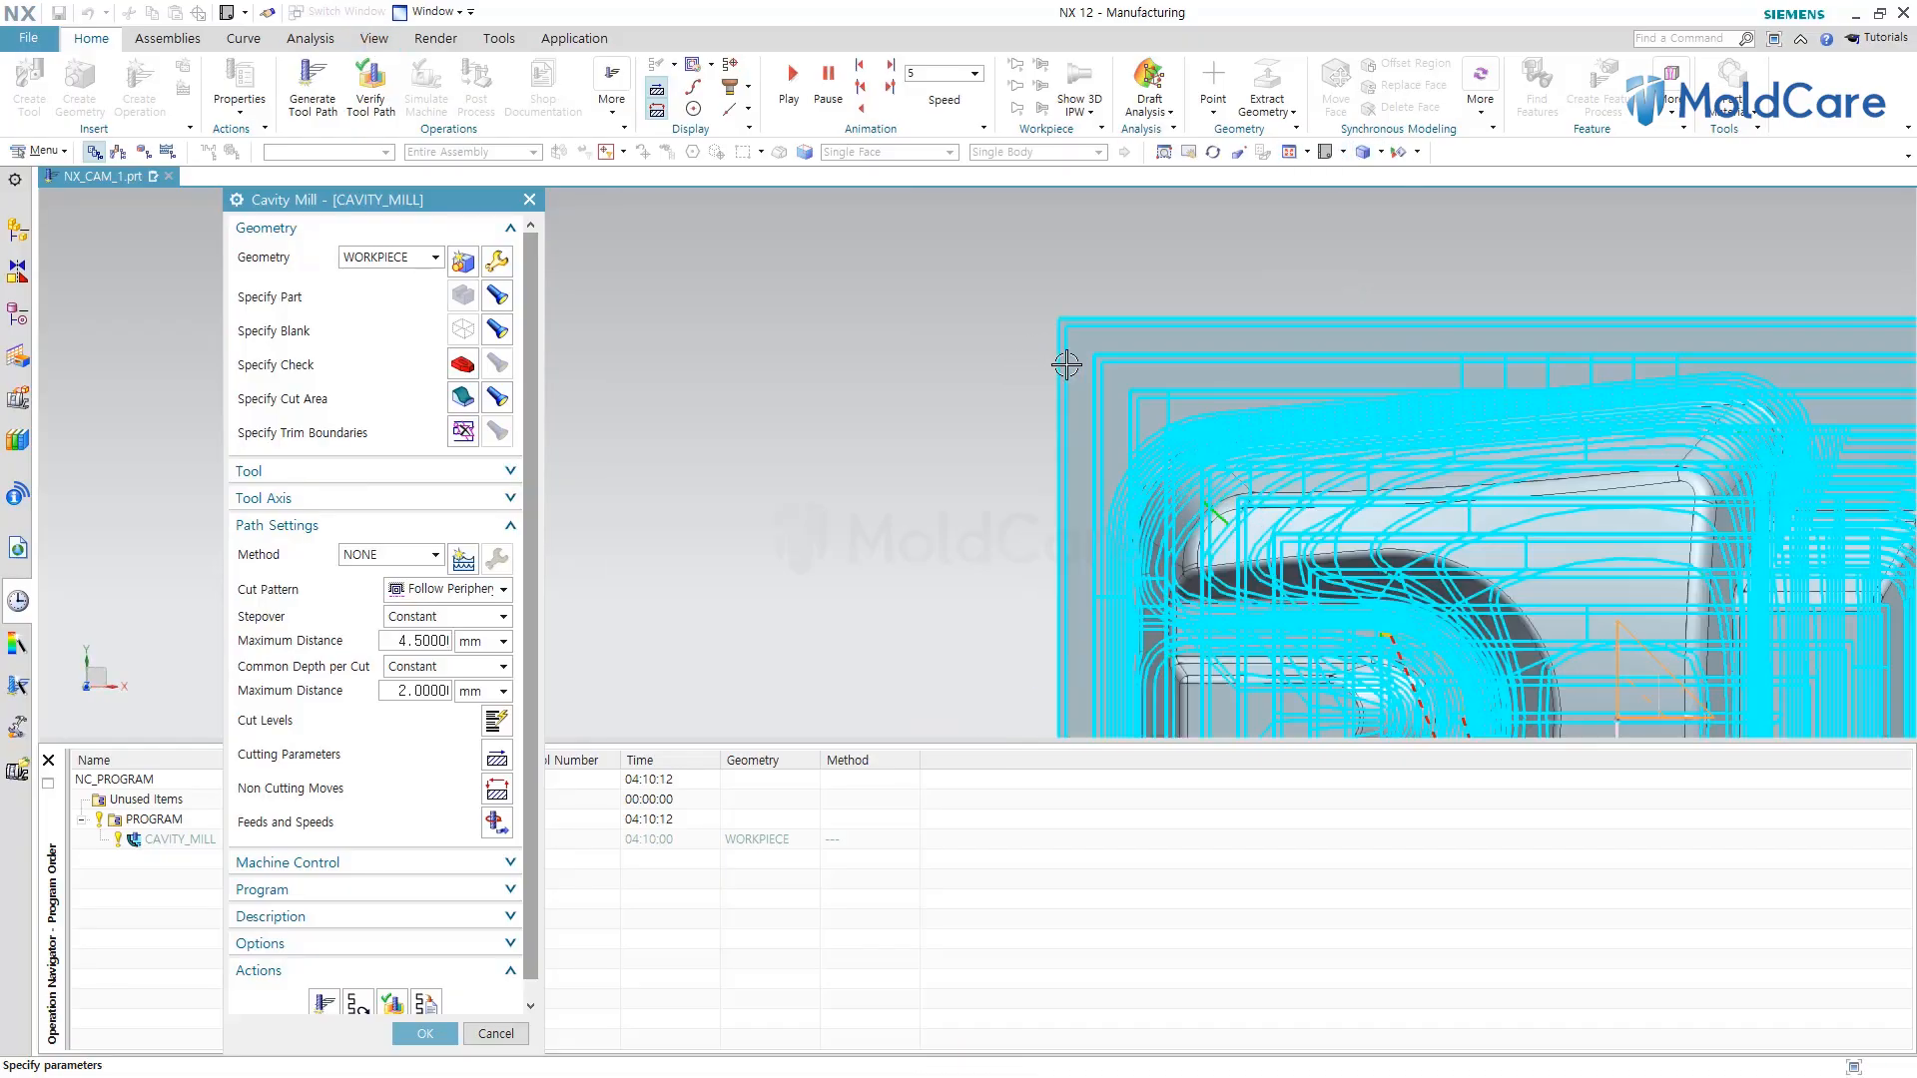
{"action": "scroll", "coordinate": [1161, 372], "scroll_direction": "up", "scroll_amount": 5}
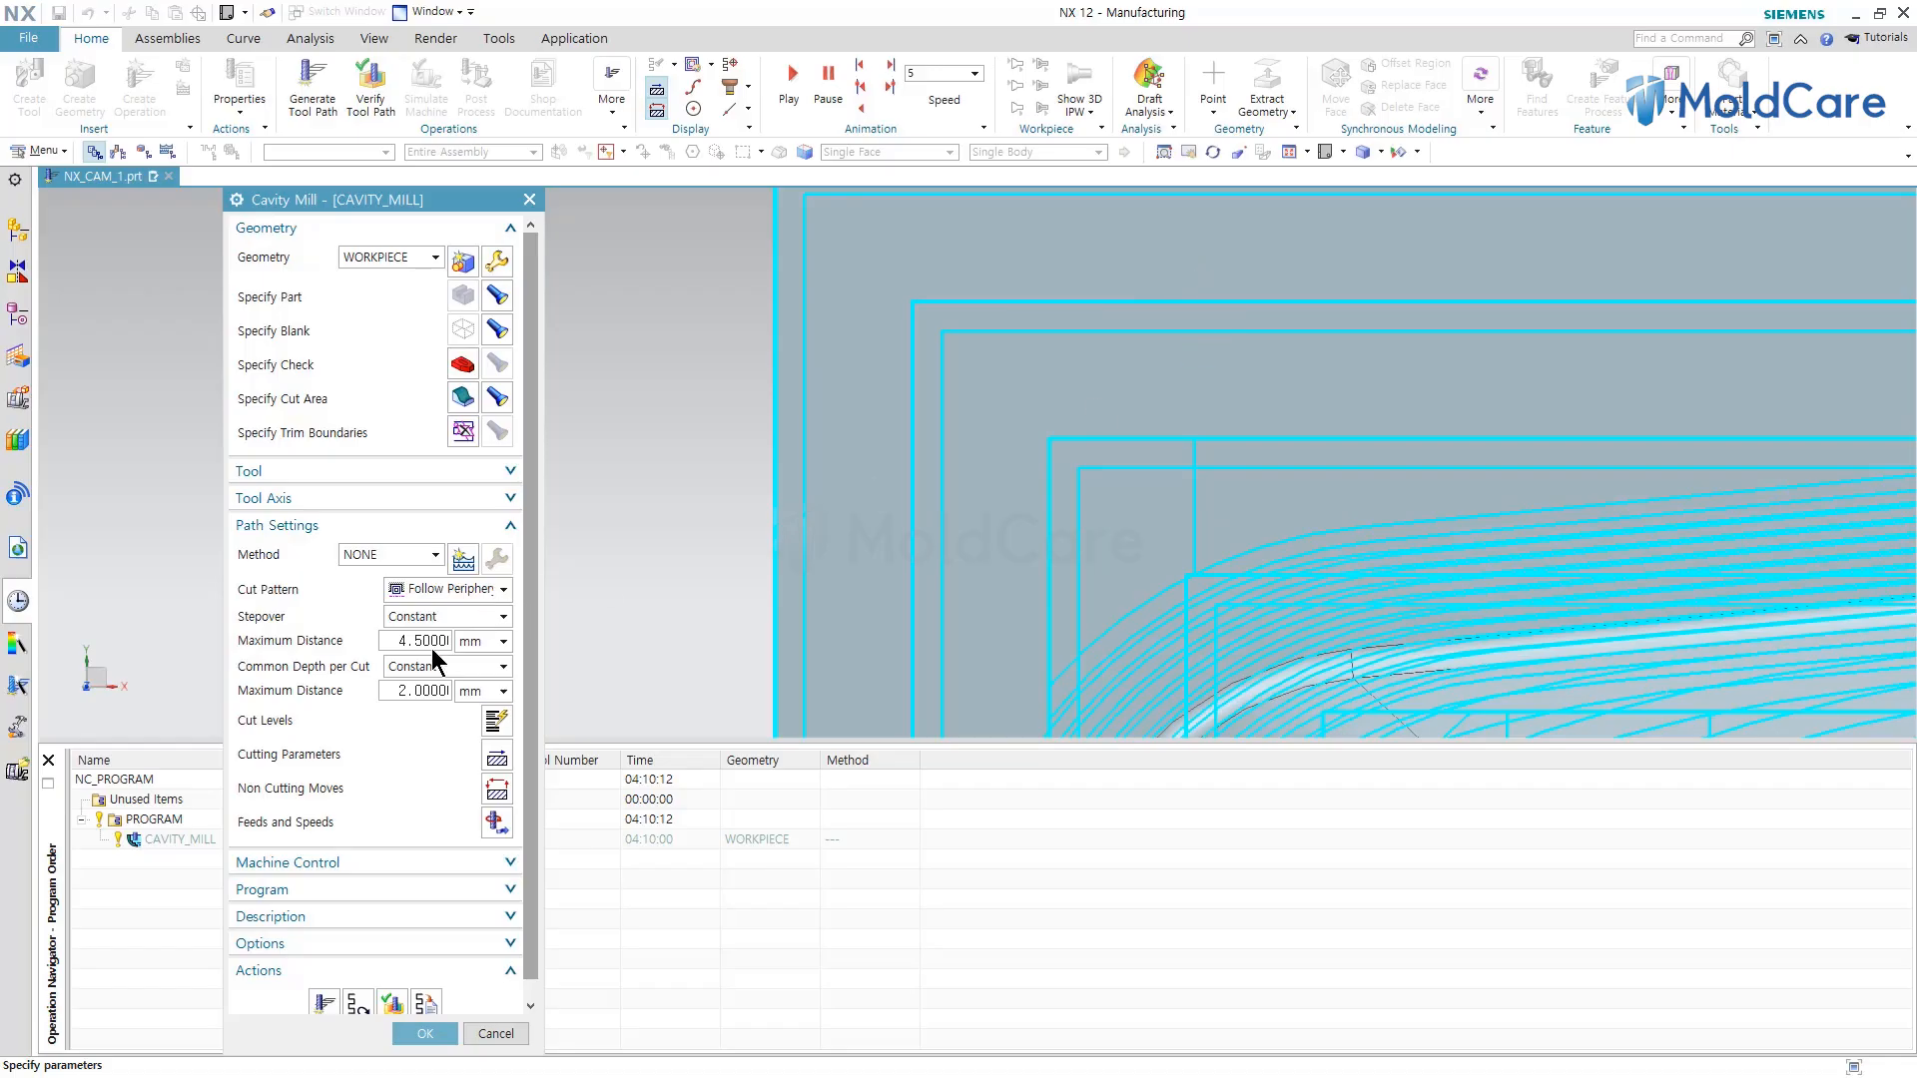
{"action": "scroll", "coordinate": [1069, 462], "scroll_direction": "down", "scroll_amount": 6}
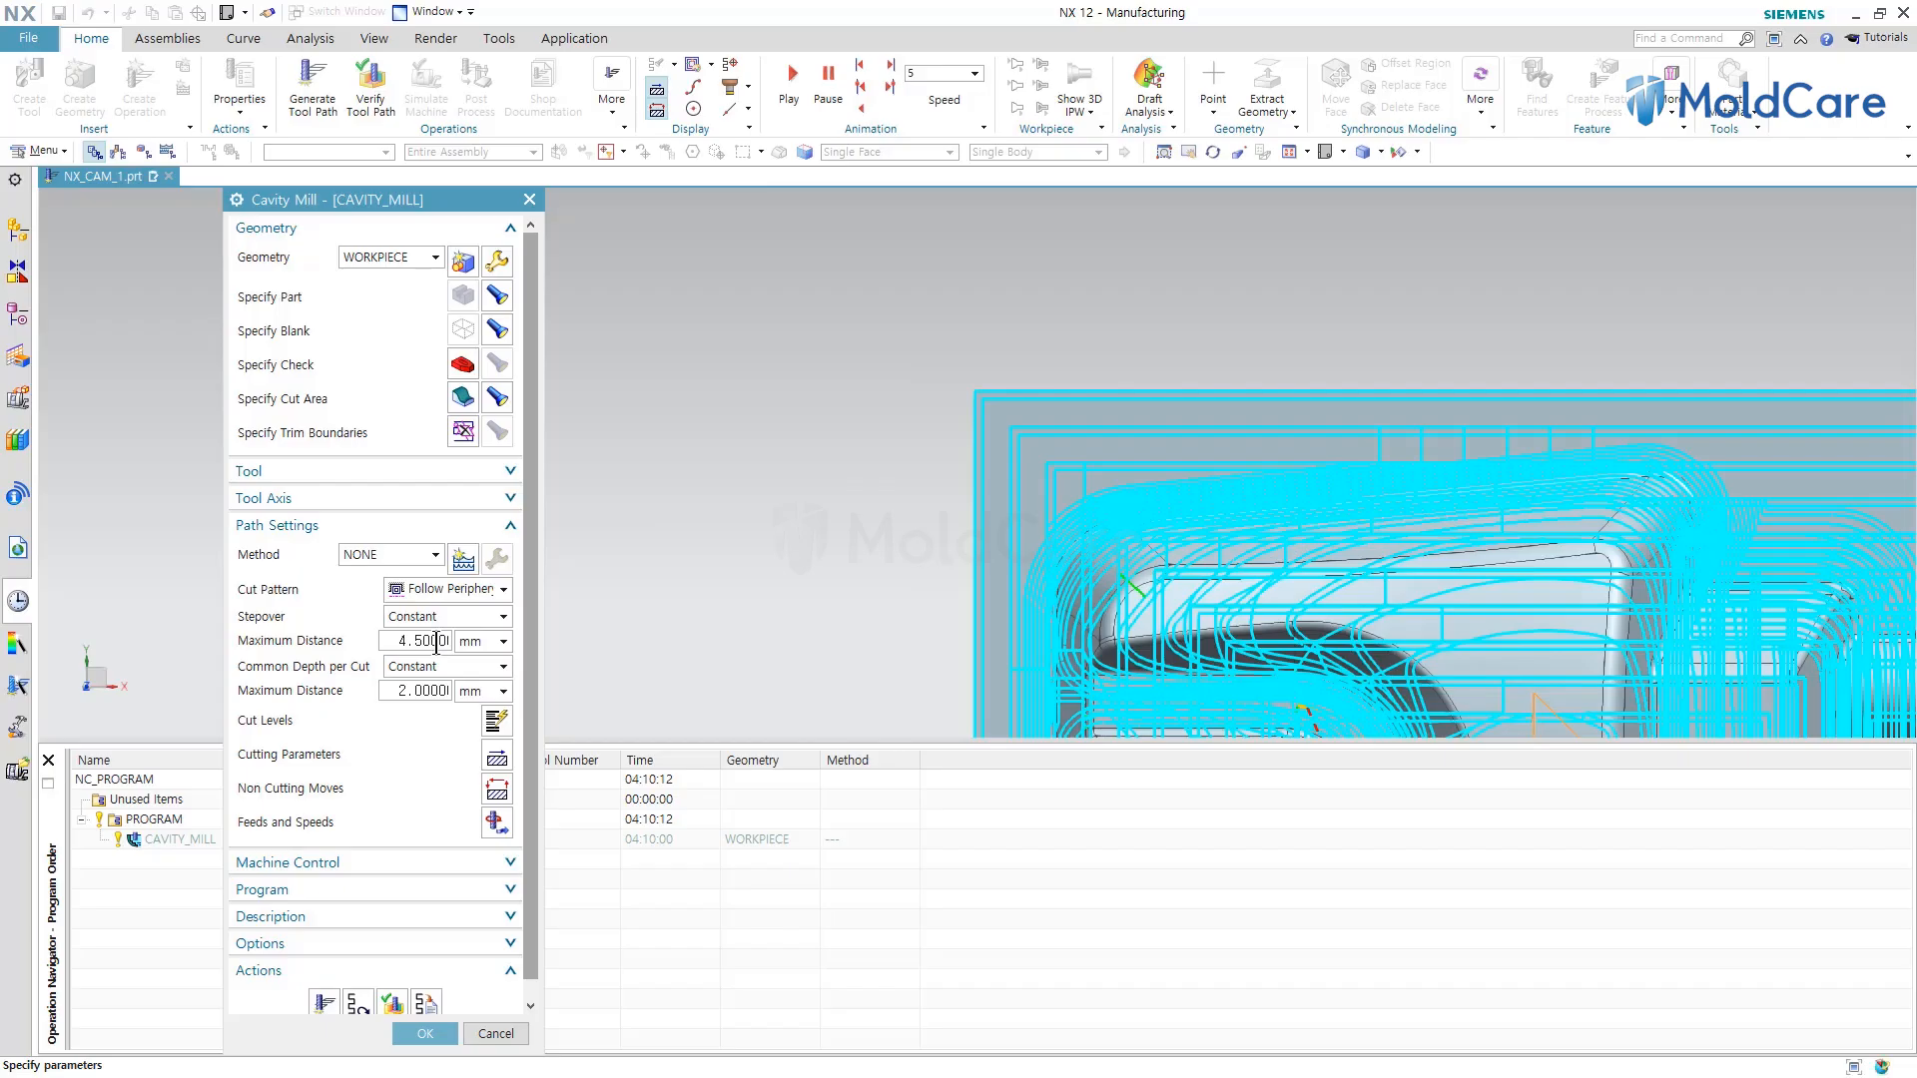
Set the stepover maximum distance to 8 mm and regenerate the tool path.
{"action": "double_click", "coordinate": [436, 644]}
{"action": "type", "text": "8"}
{"action": "left_click", "coordinate": [324, 1003]}
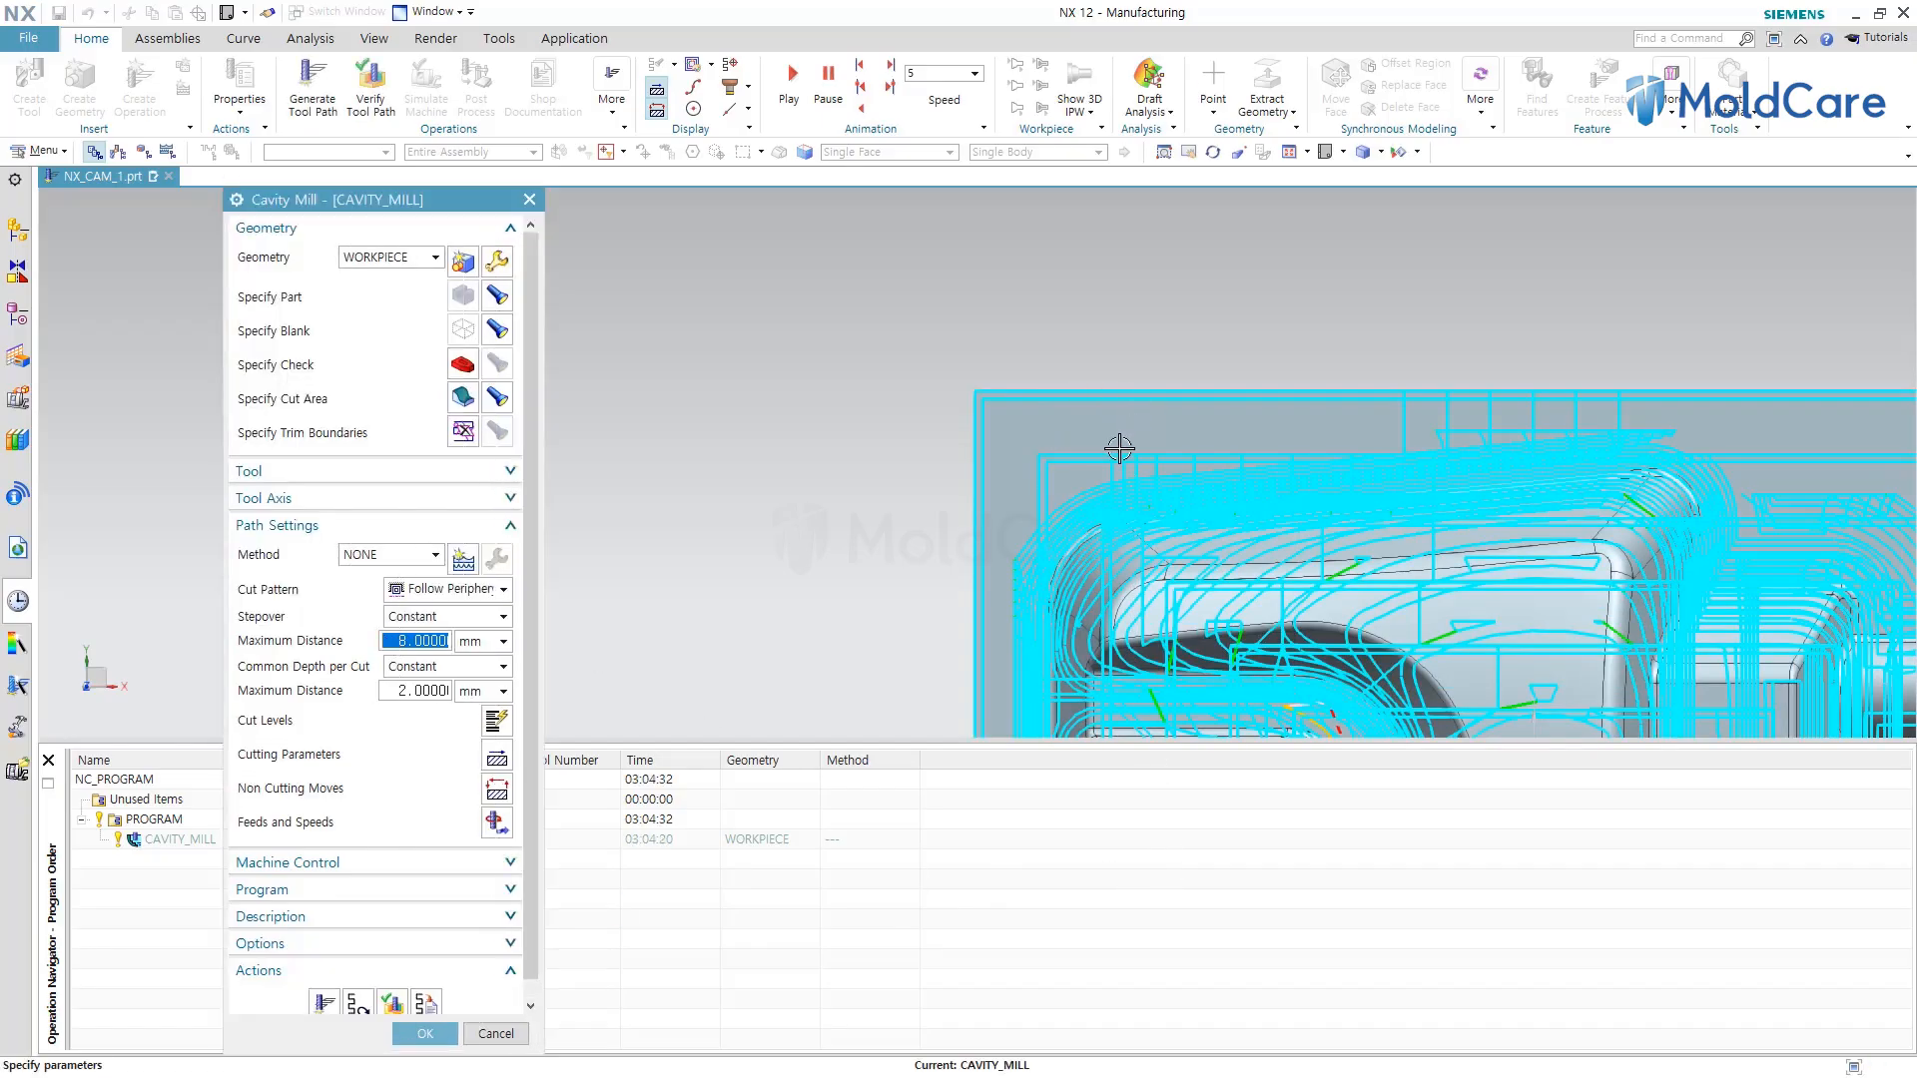
{"action": "middle_click_drag", "start_coordinate": [1207, 529], "coordinate": [1225, 465]}
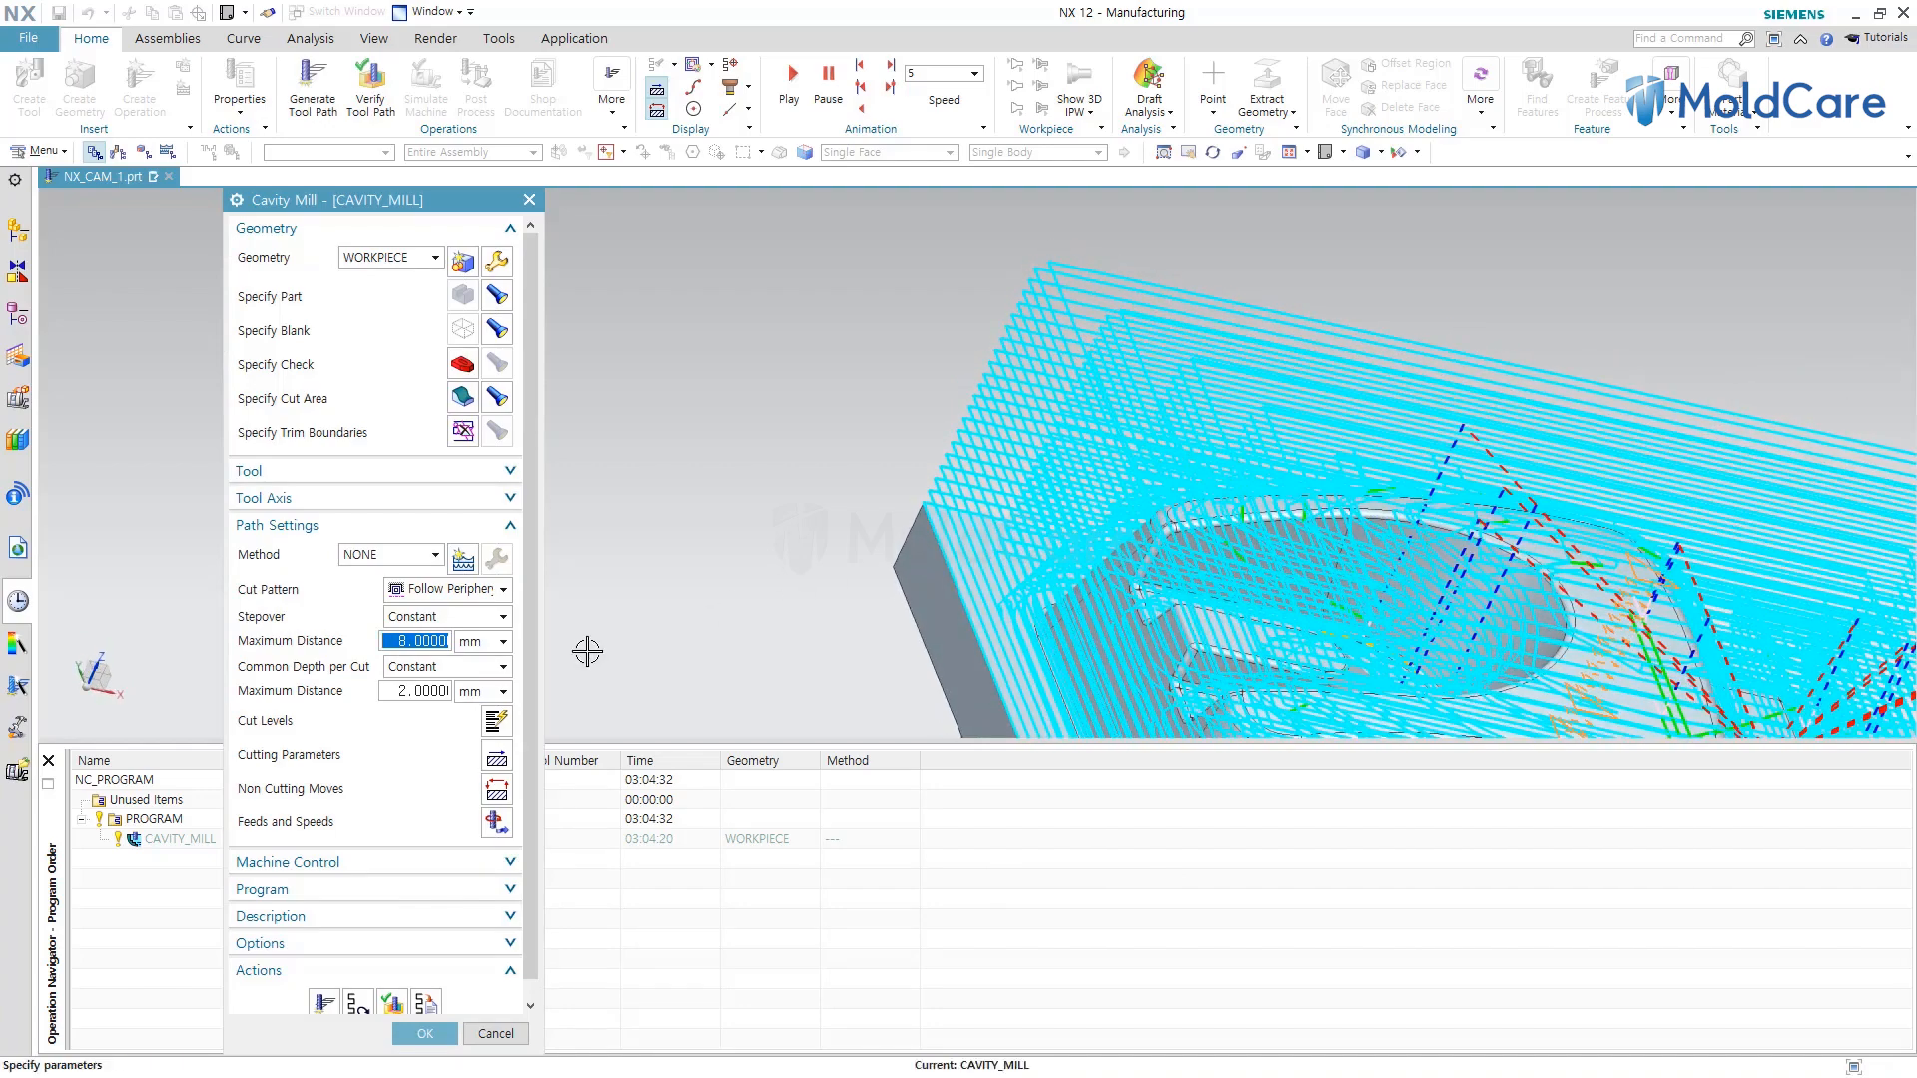
Set the stepover maximum distance back to 4.5 mm.
{"action": "double_click", "coordinate": [438, 640]}
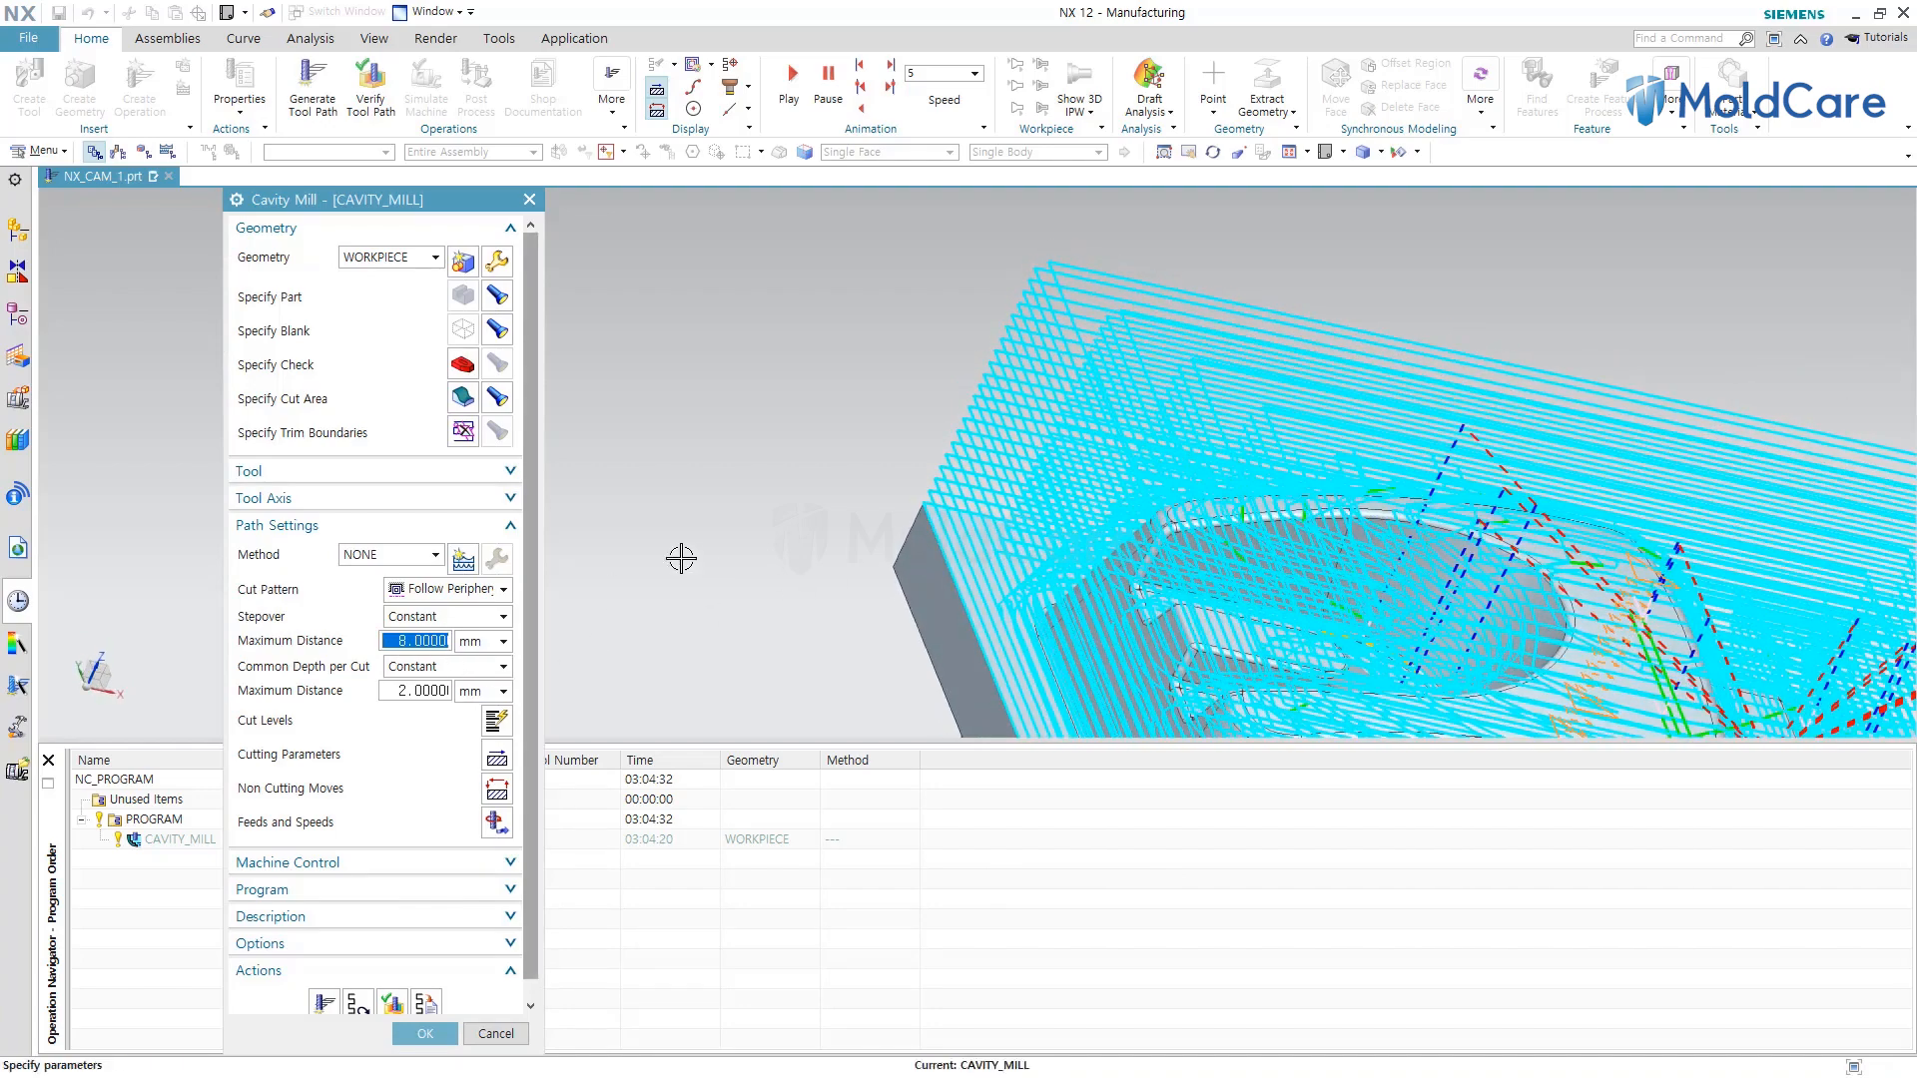
{"action": "type", "text": "4.5"}
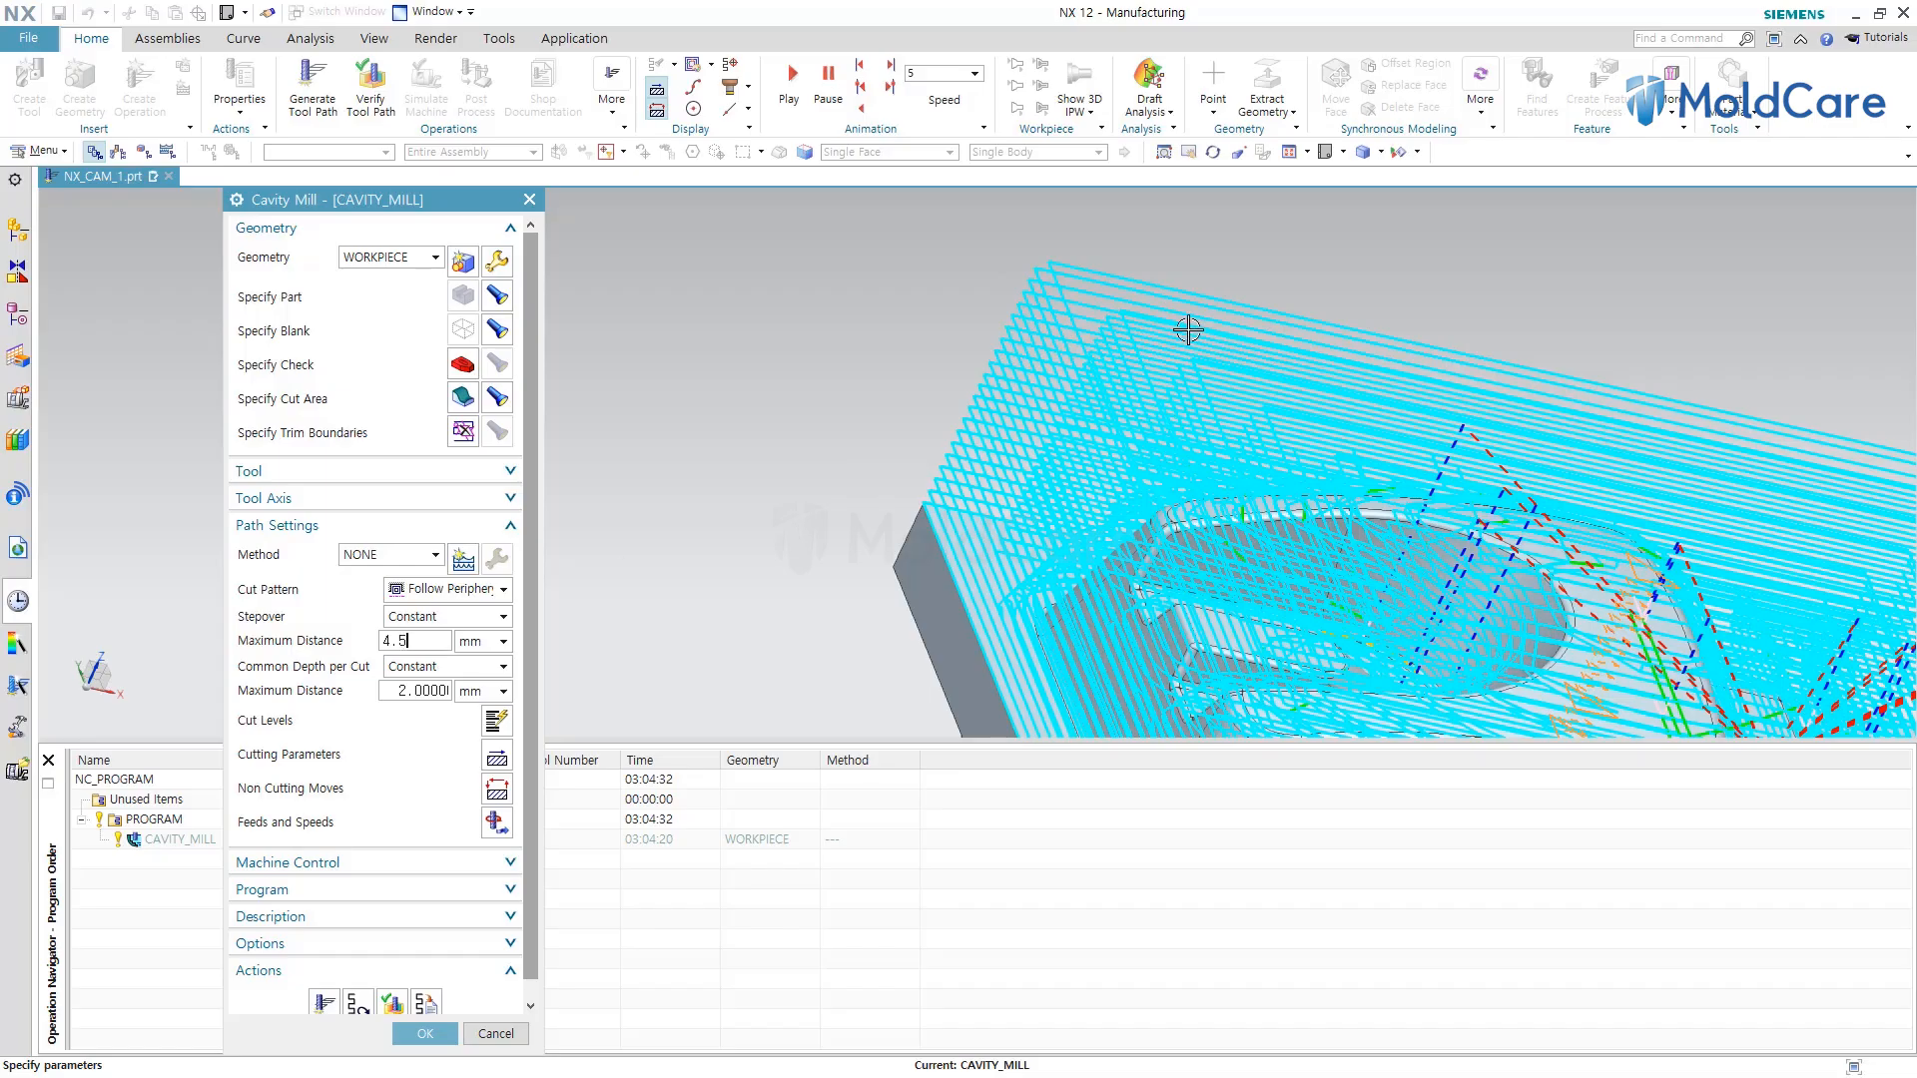
{"action": "scroll", "coordinate": [954, 289], "scroll_direction": "down", "scroll_amount": 5}
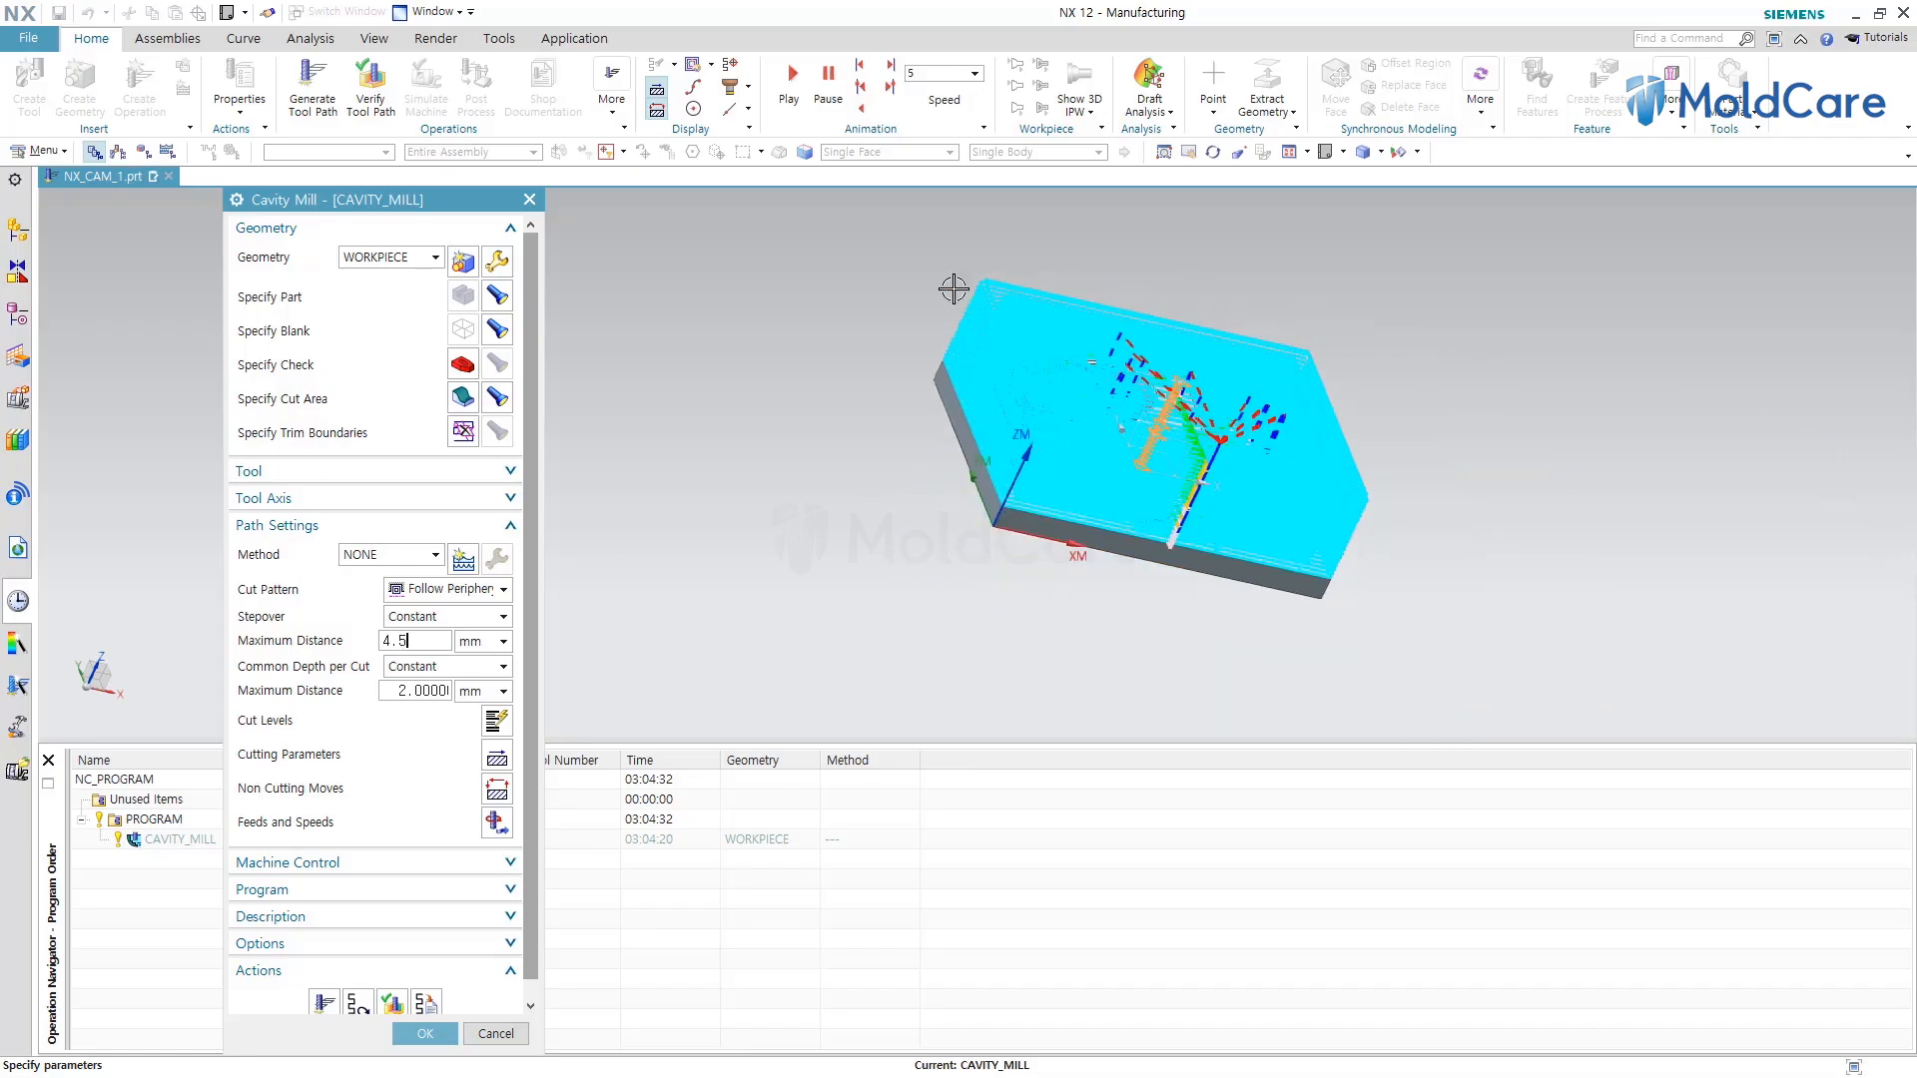
{"action": "middle_click_drag", "start_coordinate": [1205, 480], "coordinate": [1162, 197]}
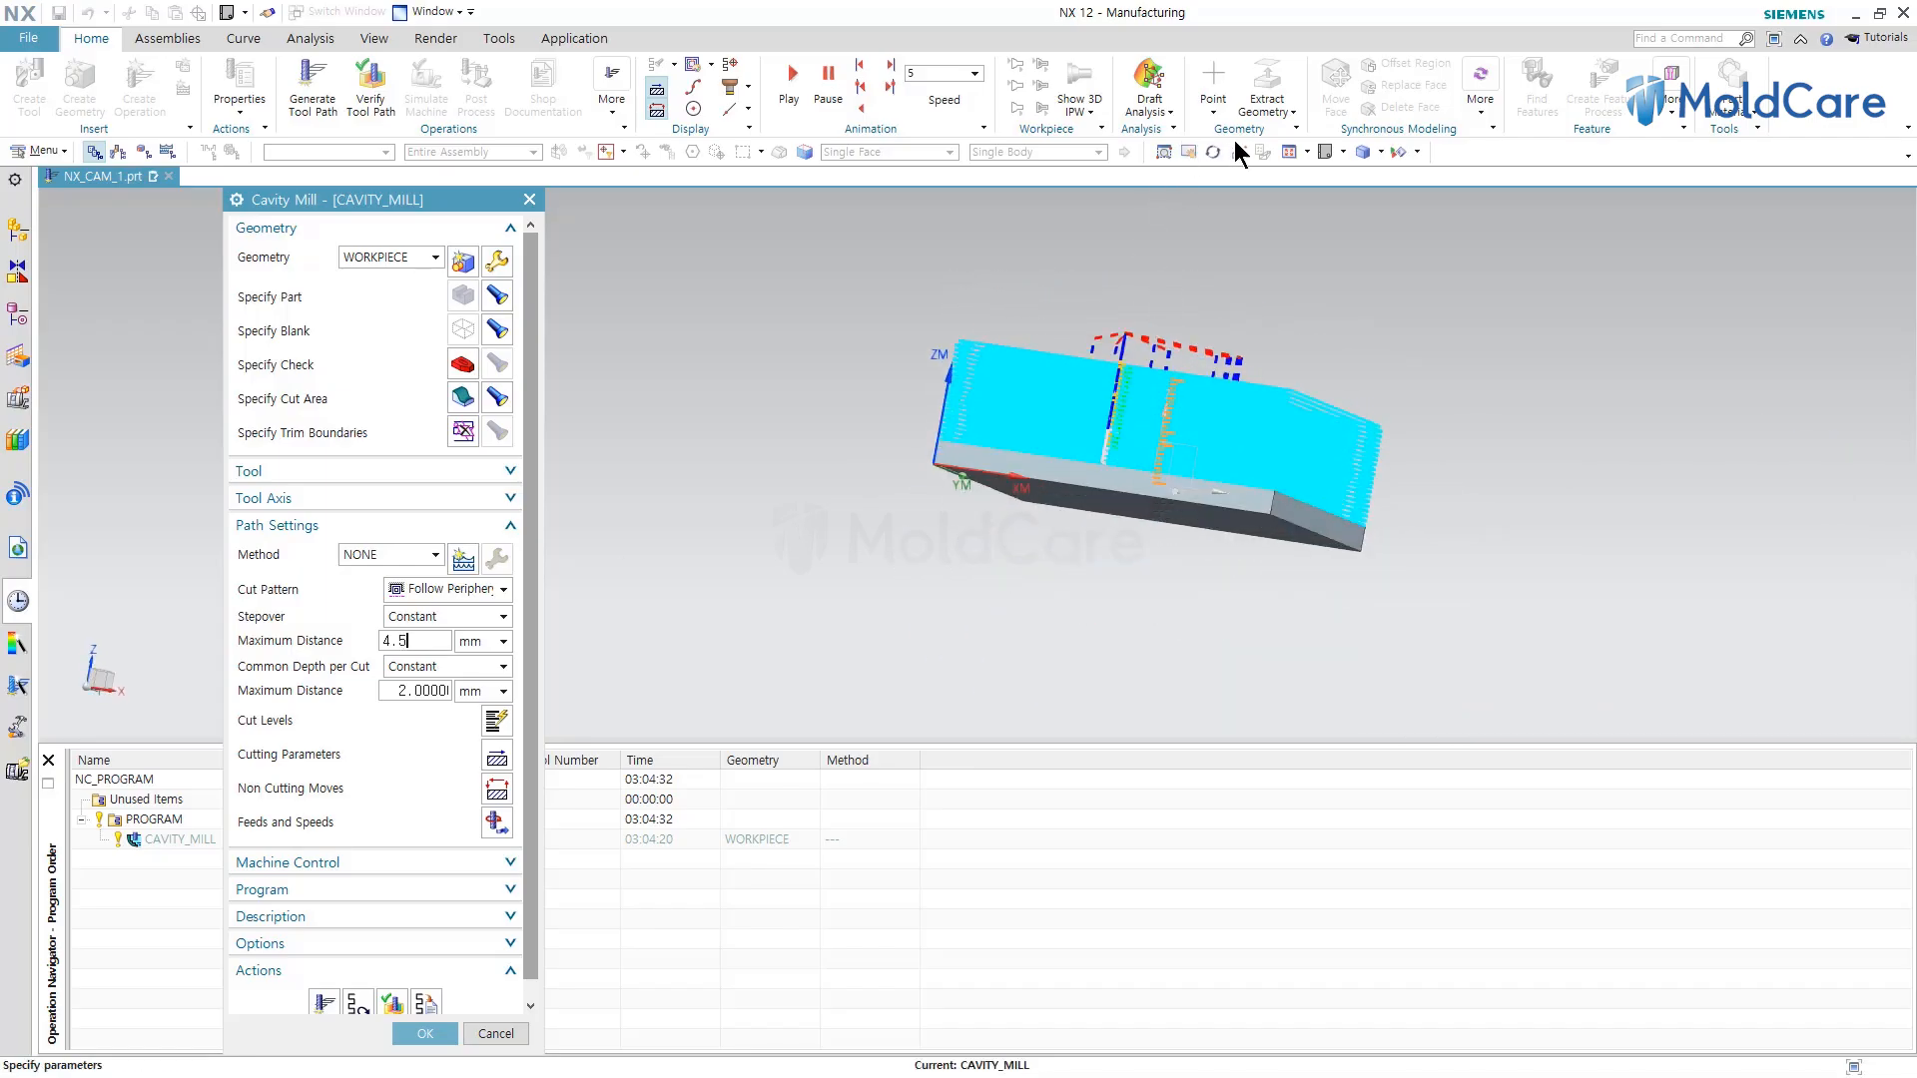
{"action": "left_click", "coordinate": [1344, 153]}
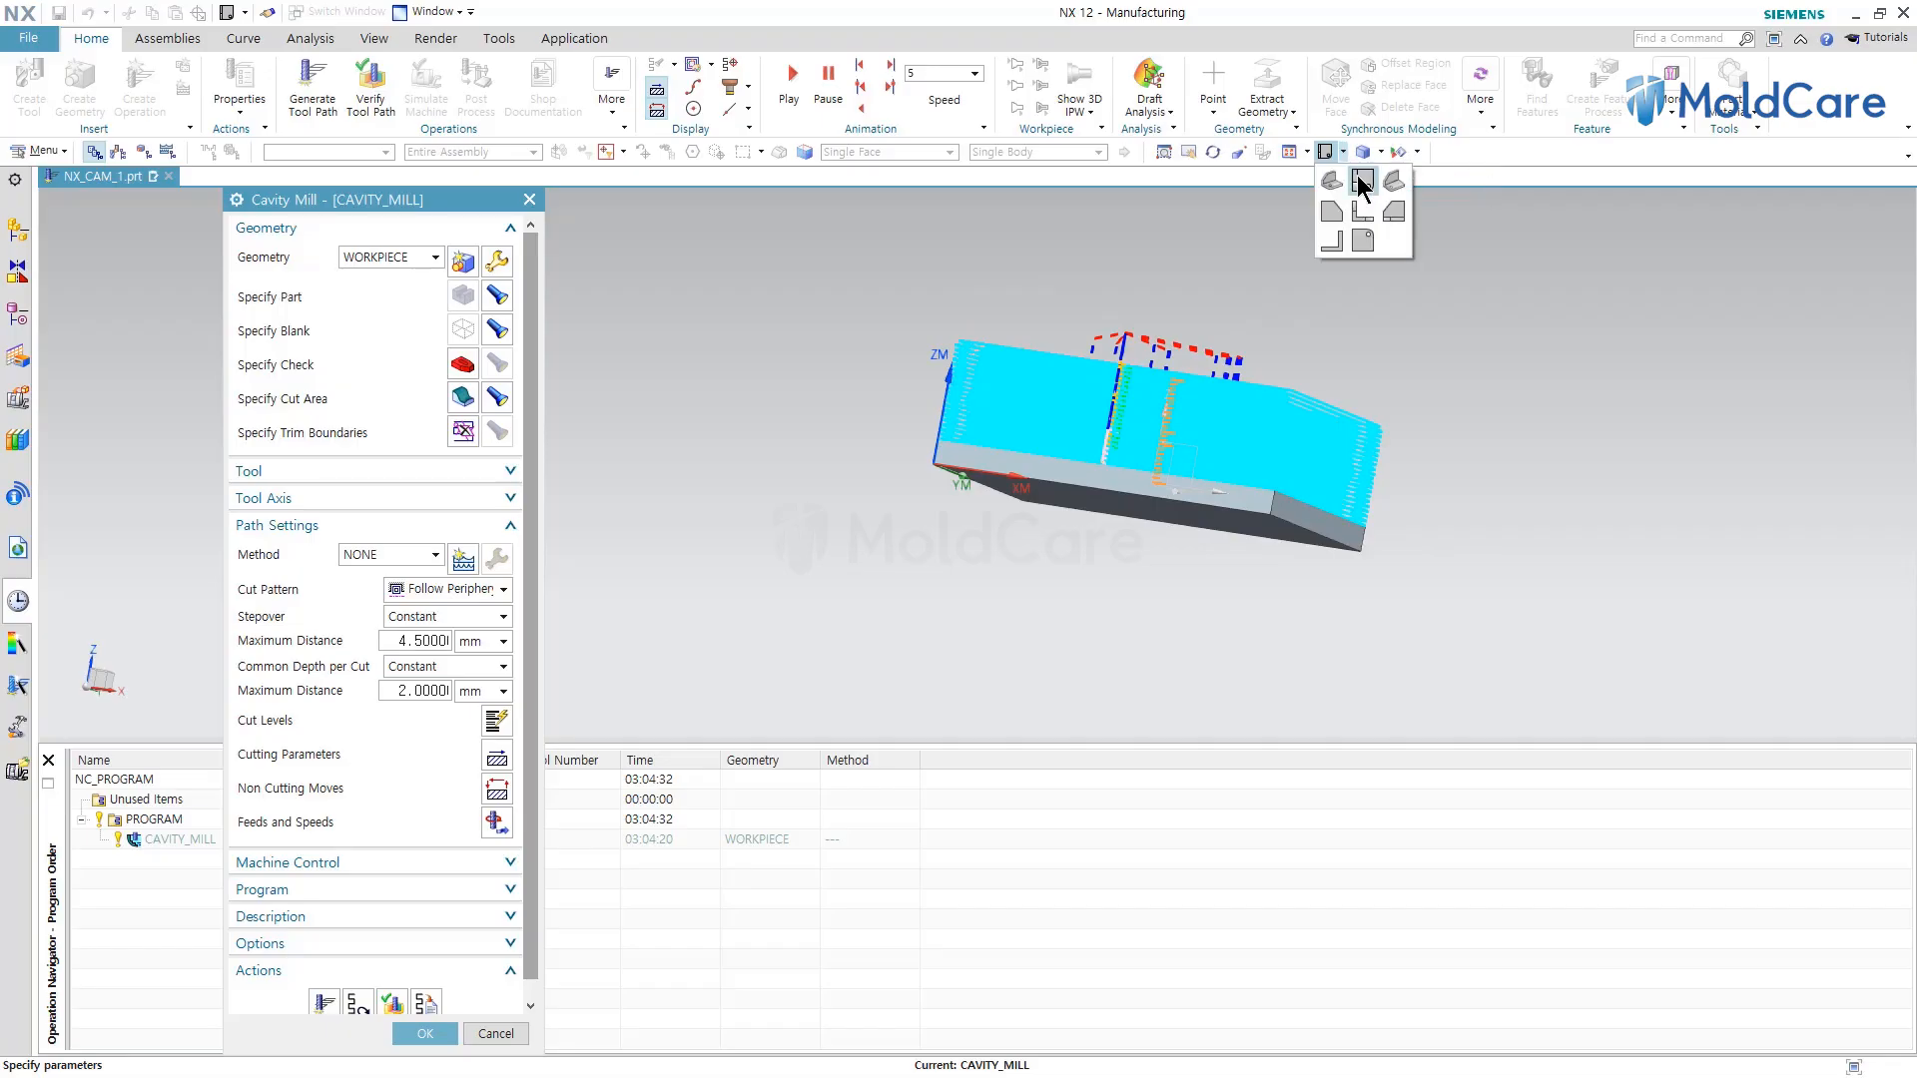
{"action": "left_click", "coordinate": [1362, 204]}
{"action": "scroll", "coordinate": [1318, 499], "scroll_direction": "up", "scroll_amount": 5}
{"action": "scroll", "coordinate": [1298, 504], "scroll_direction": "down", "scroll_amount": 5}
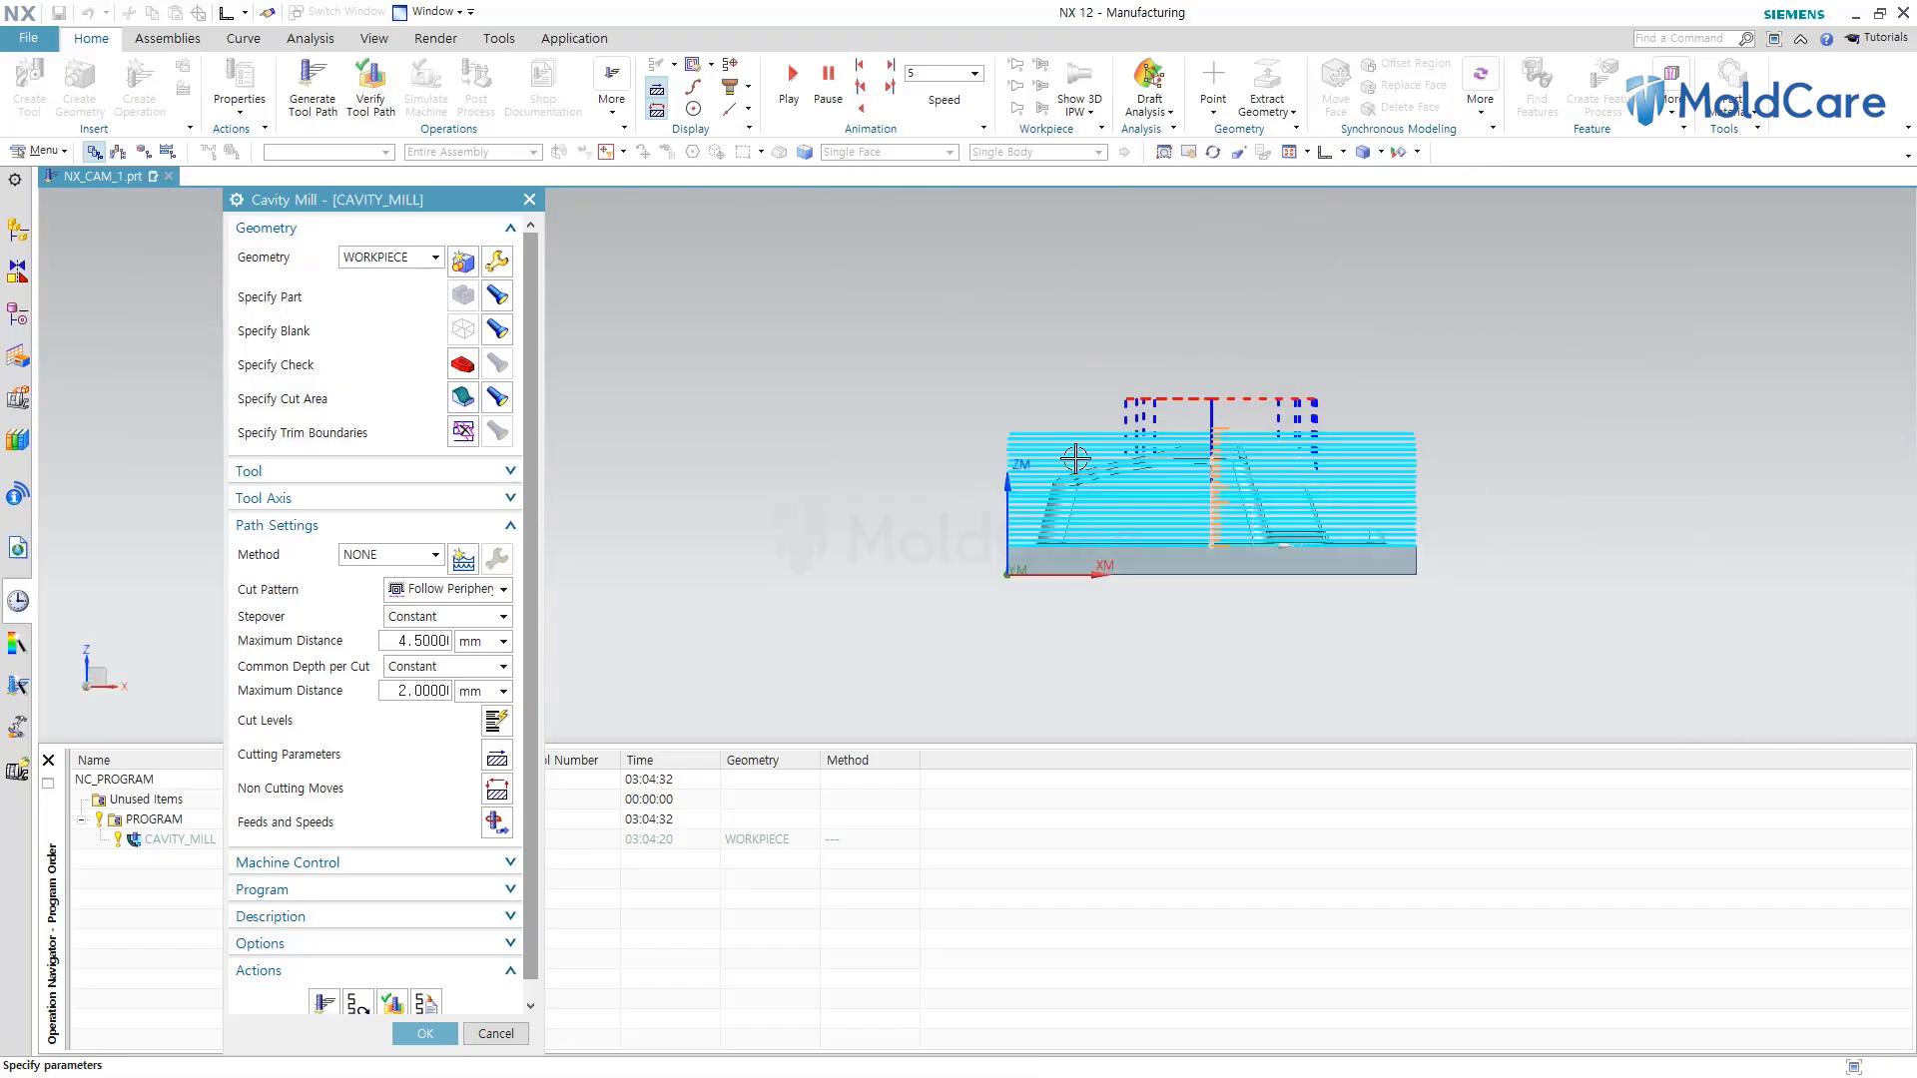
{"action": "scroll", "coordinate": [1028, 449], "scroll_direction": "up", "scroll_amount": 3}
{"action": "scroll", "coordinate": [1022, 303], "scroll_direction": "up", "scroll_amount": 3}
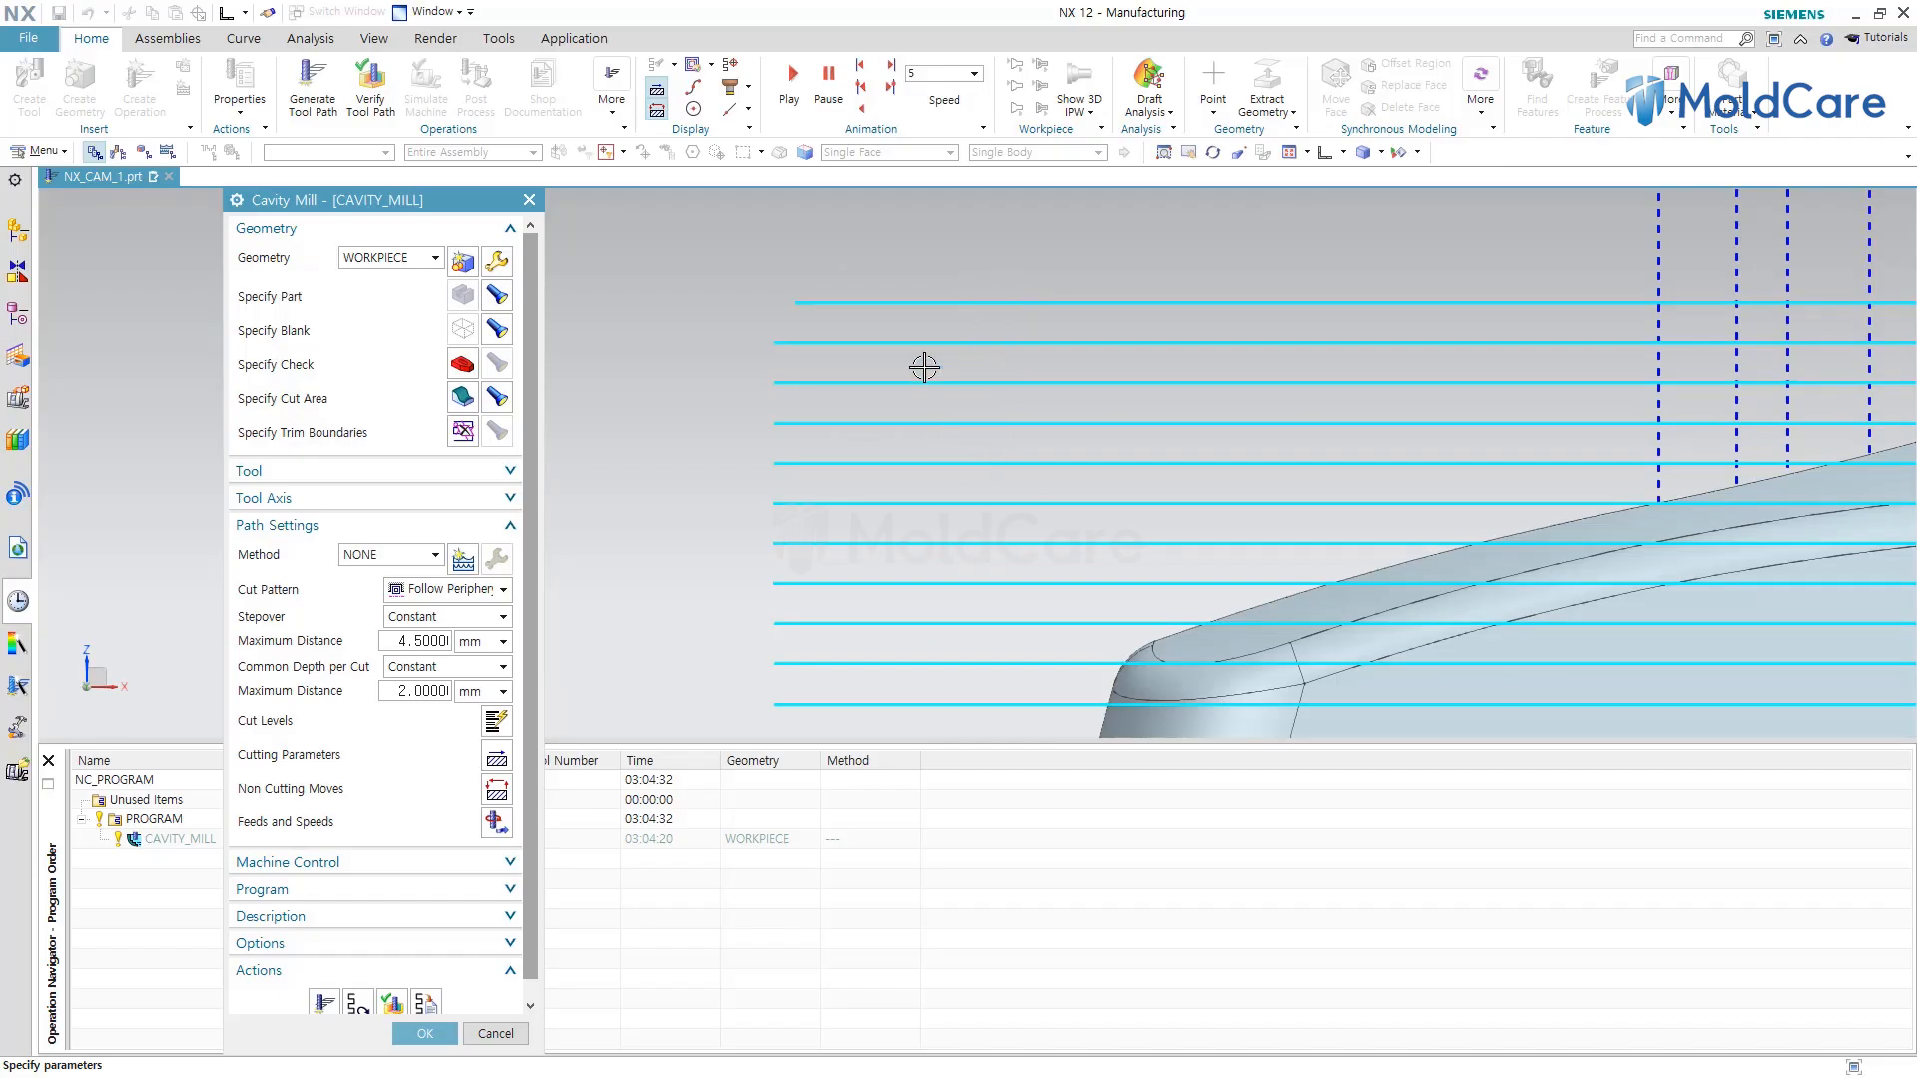
Set the common depth per cut maximum distance to 5 mm and regenerate the tool path.
{"action": "double_click", "coordinate": [417, 697]}
{"action": "scroll", "coordinate": [779, 334], "scroll_direction": "down", "scroll_amount": 4}
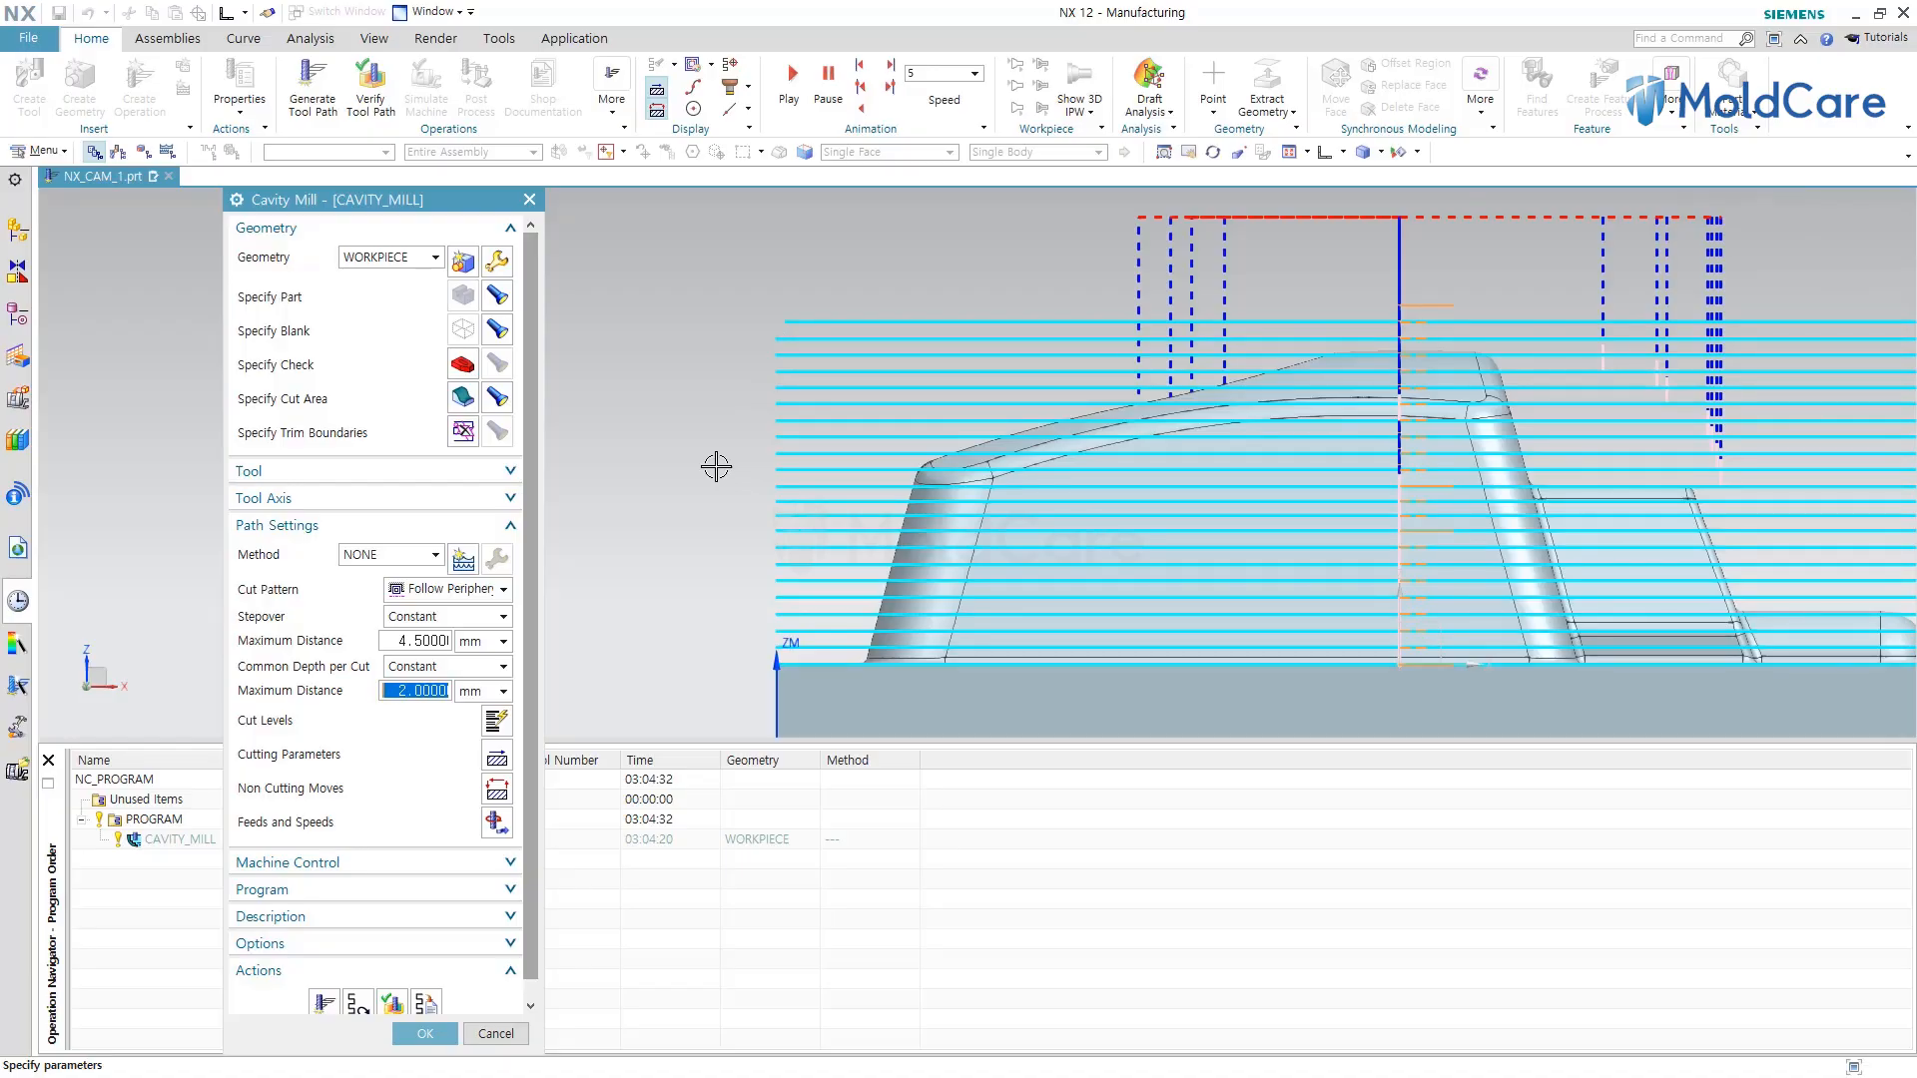
{"action": "type", "text": "5"}
{"action": "scroll", "coordinate": [344, 878], "scroll_direction": "down", "scroll_amount": 1}
{"action": "left_click", "coordinate": [323, 986]}
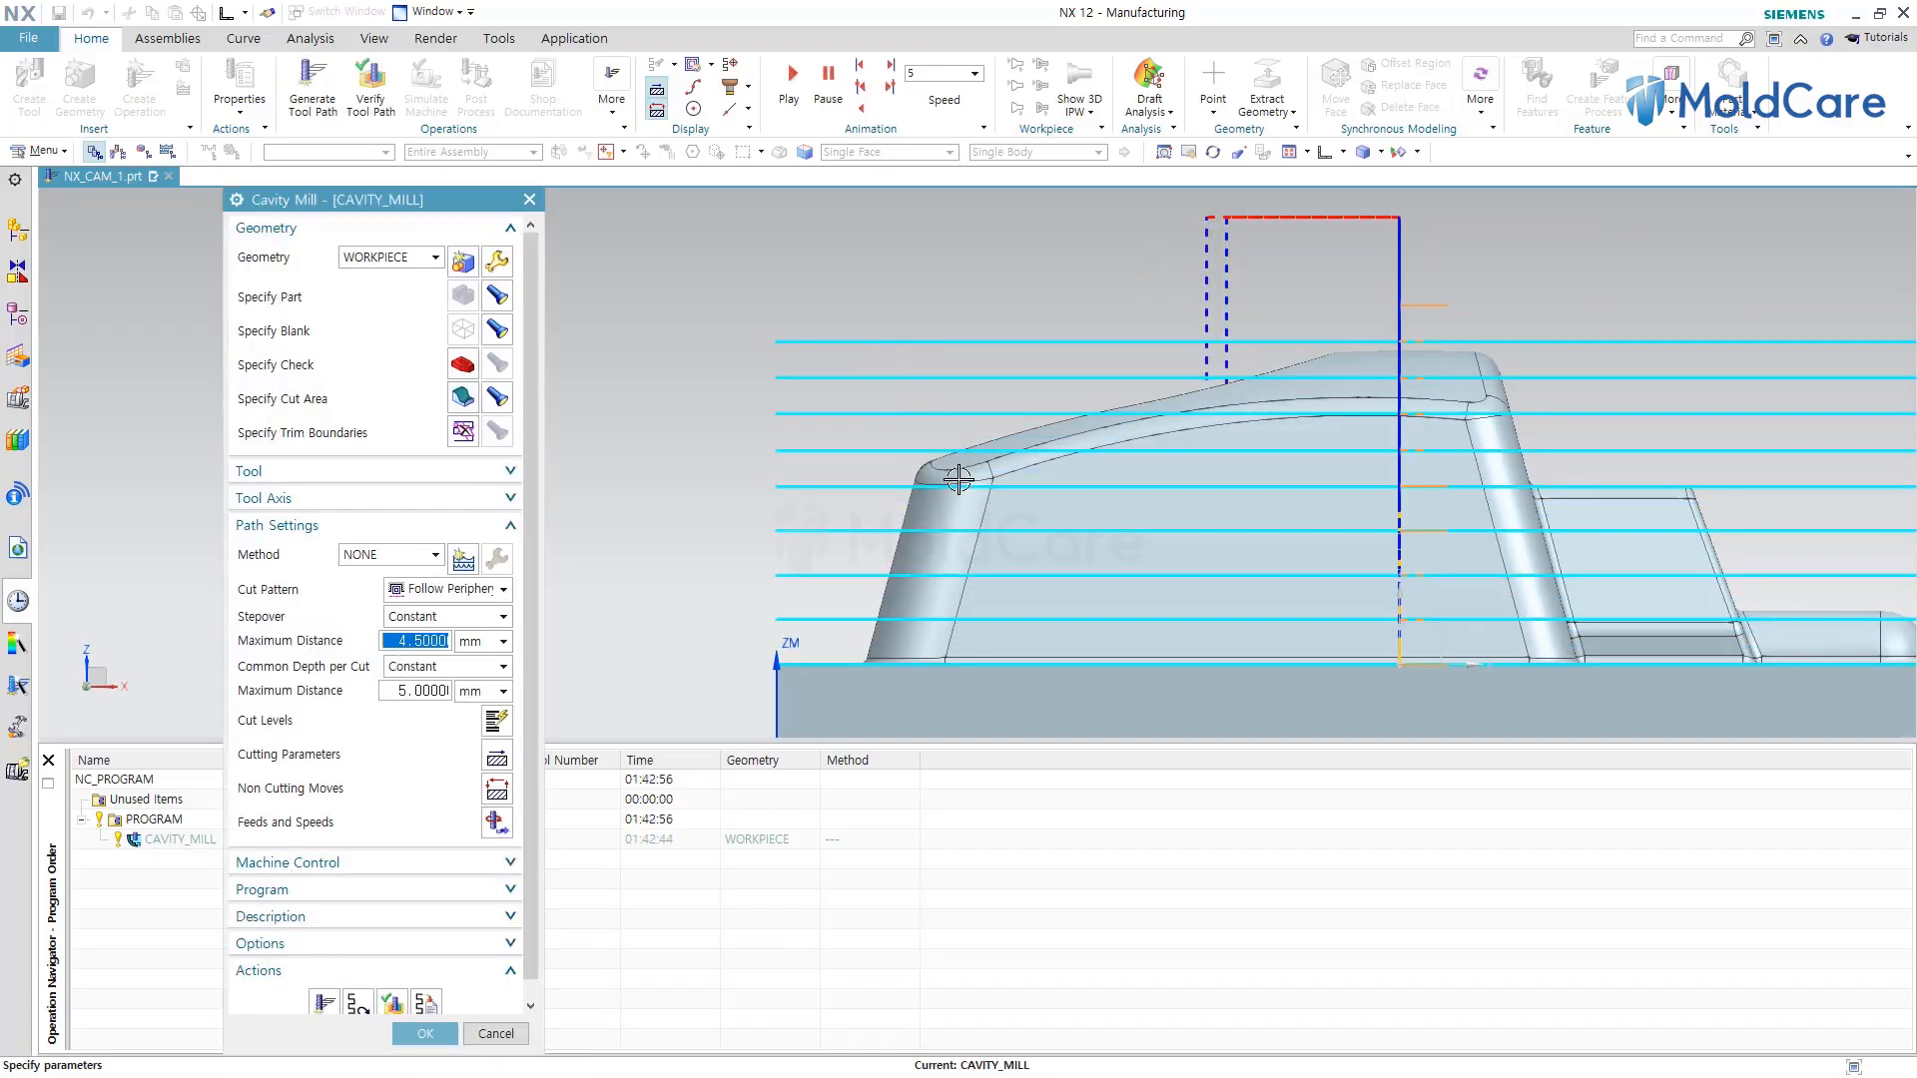
{"action": "scroll", "coordinate": [761, 466], "scroll_direction": "down", "scroll_amount": 3}
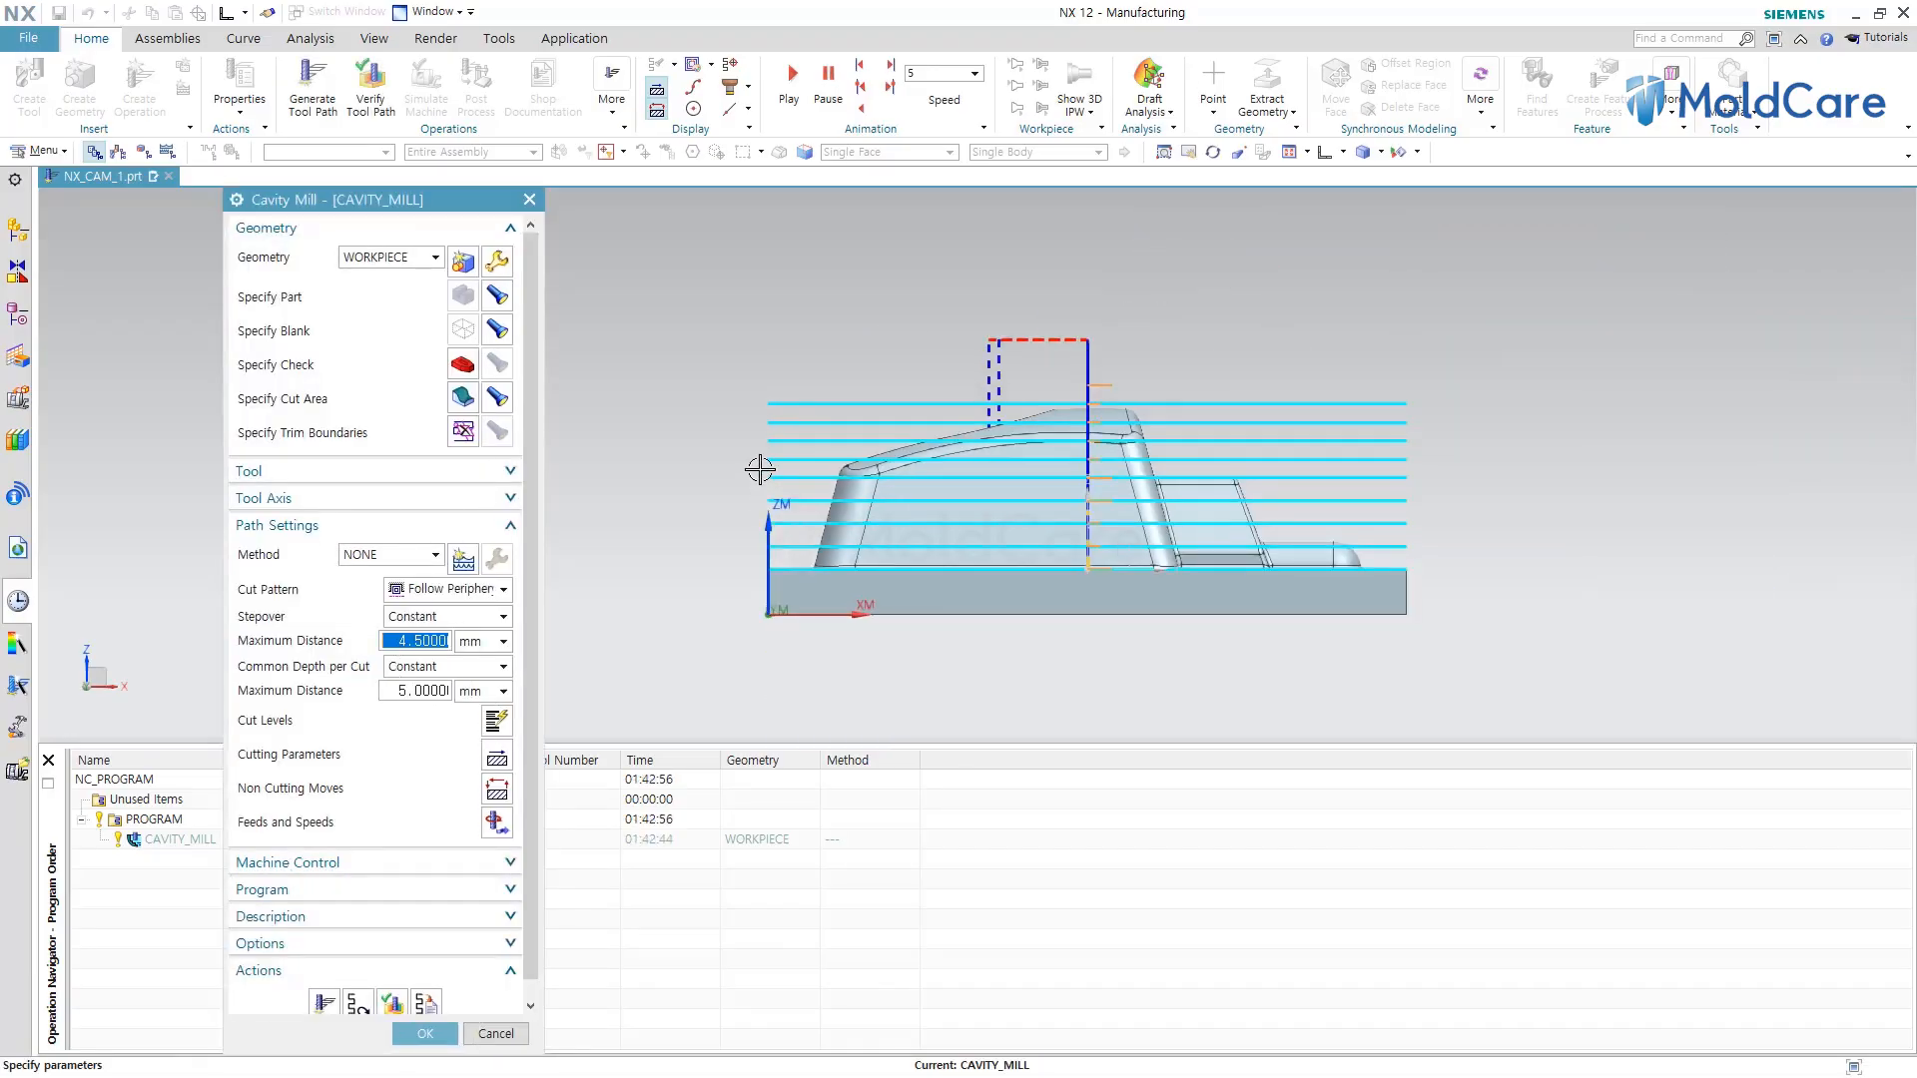
{"action": "middle_click_drag", "start_coordinate": [715, 505], "coordinate": [663, 547]}
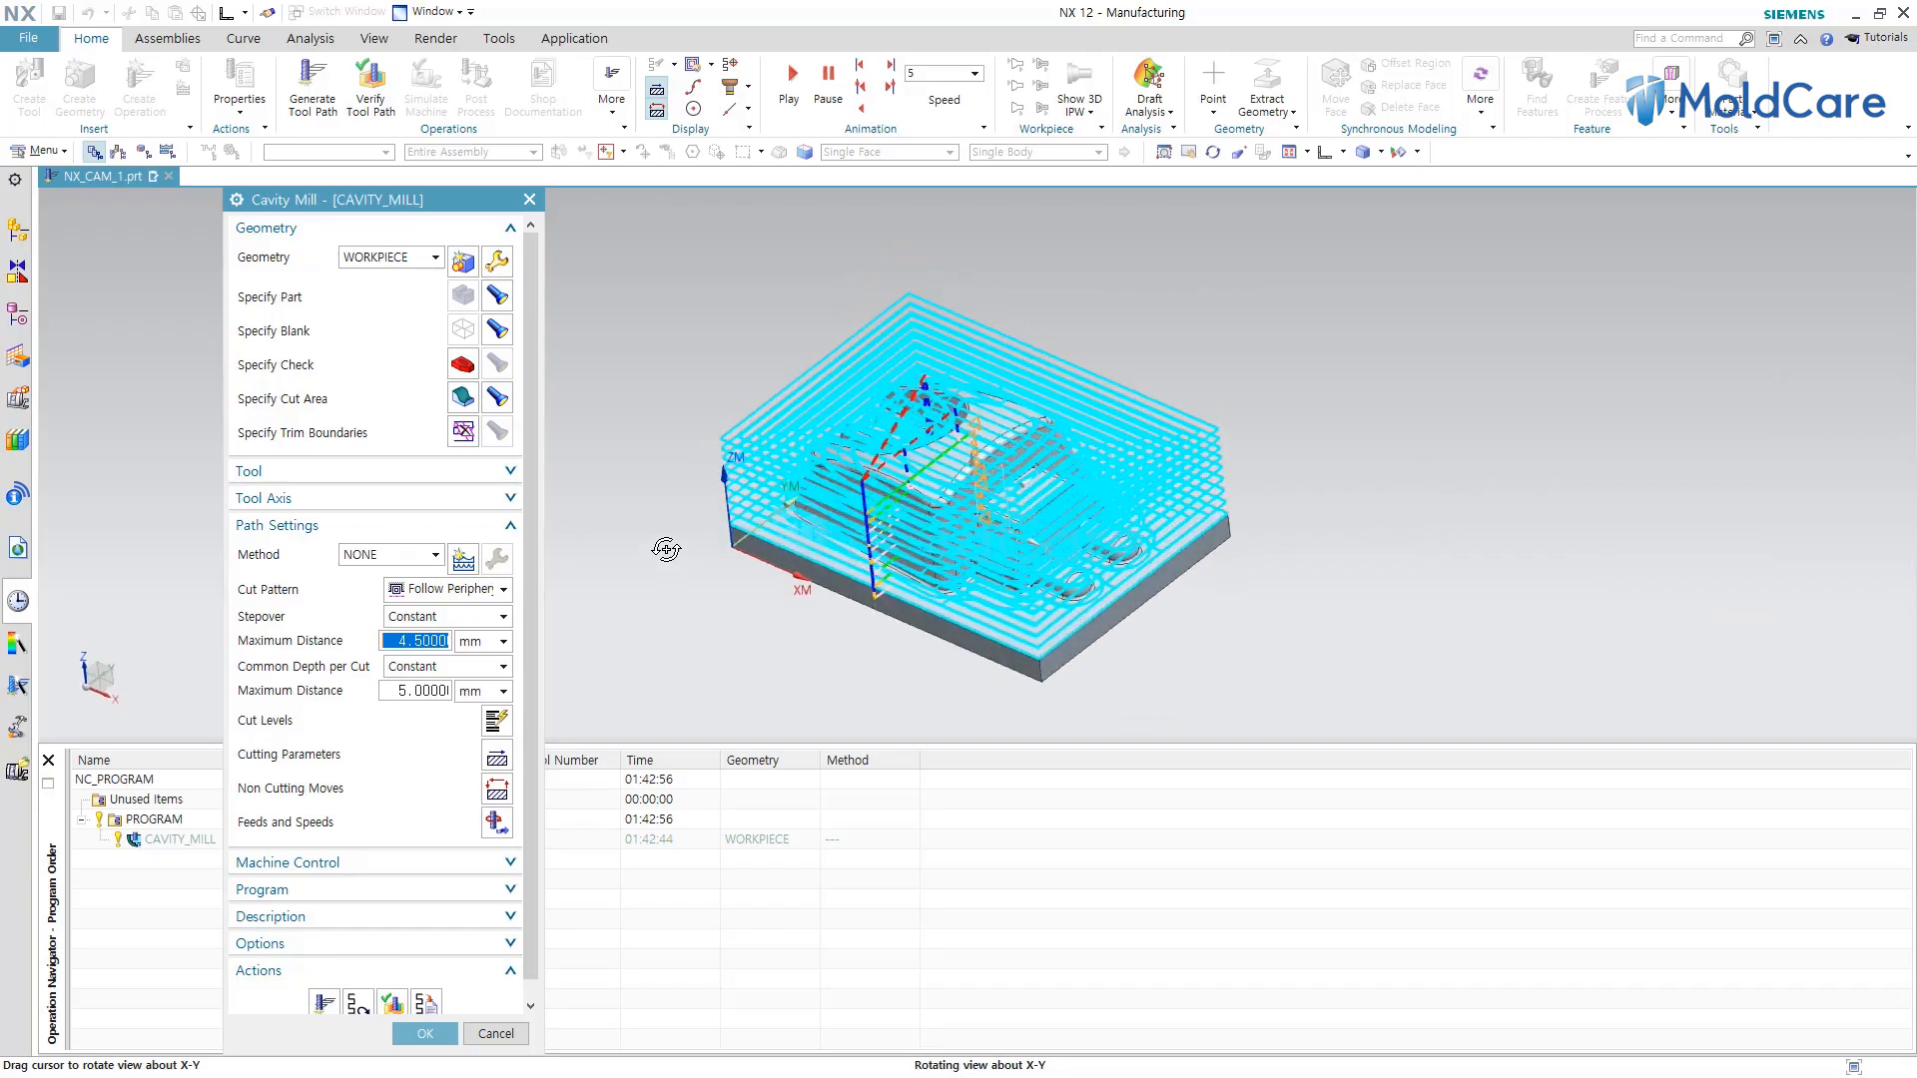
{"action": "scroll", "coordinate": [993, 274], "scroll_direction": "up", "scroll_amount": 5}
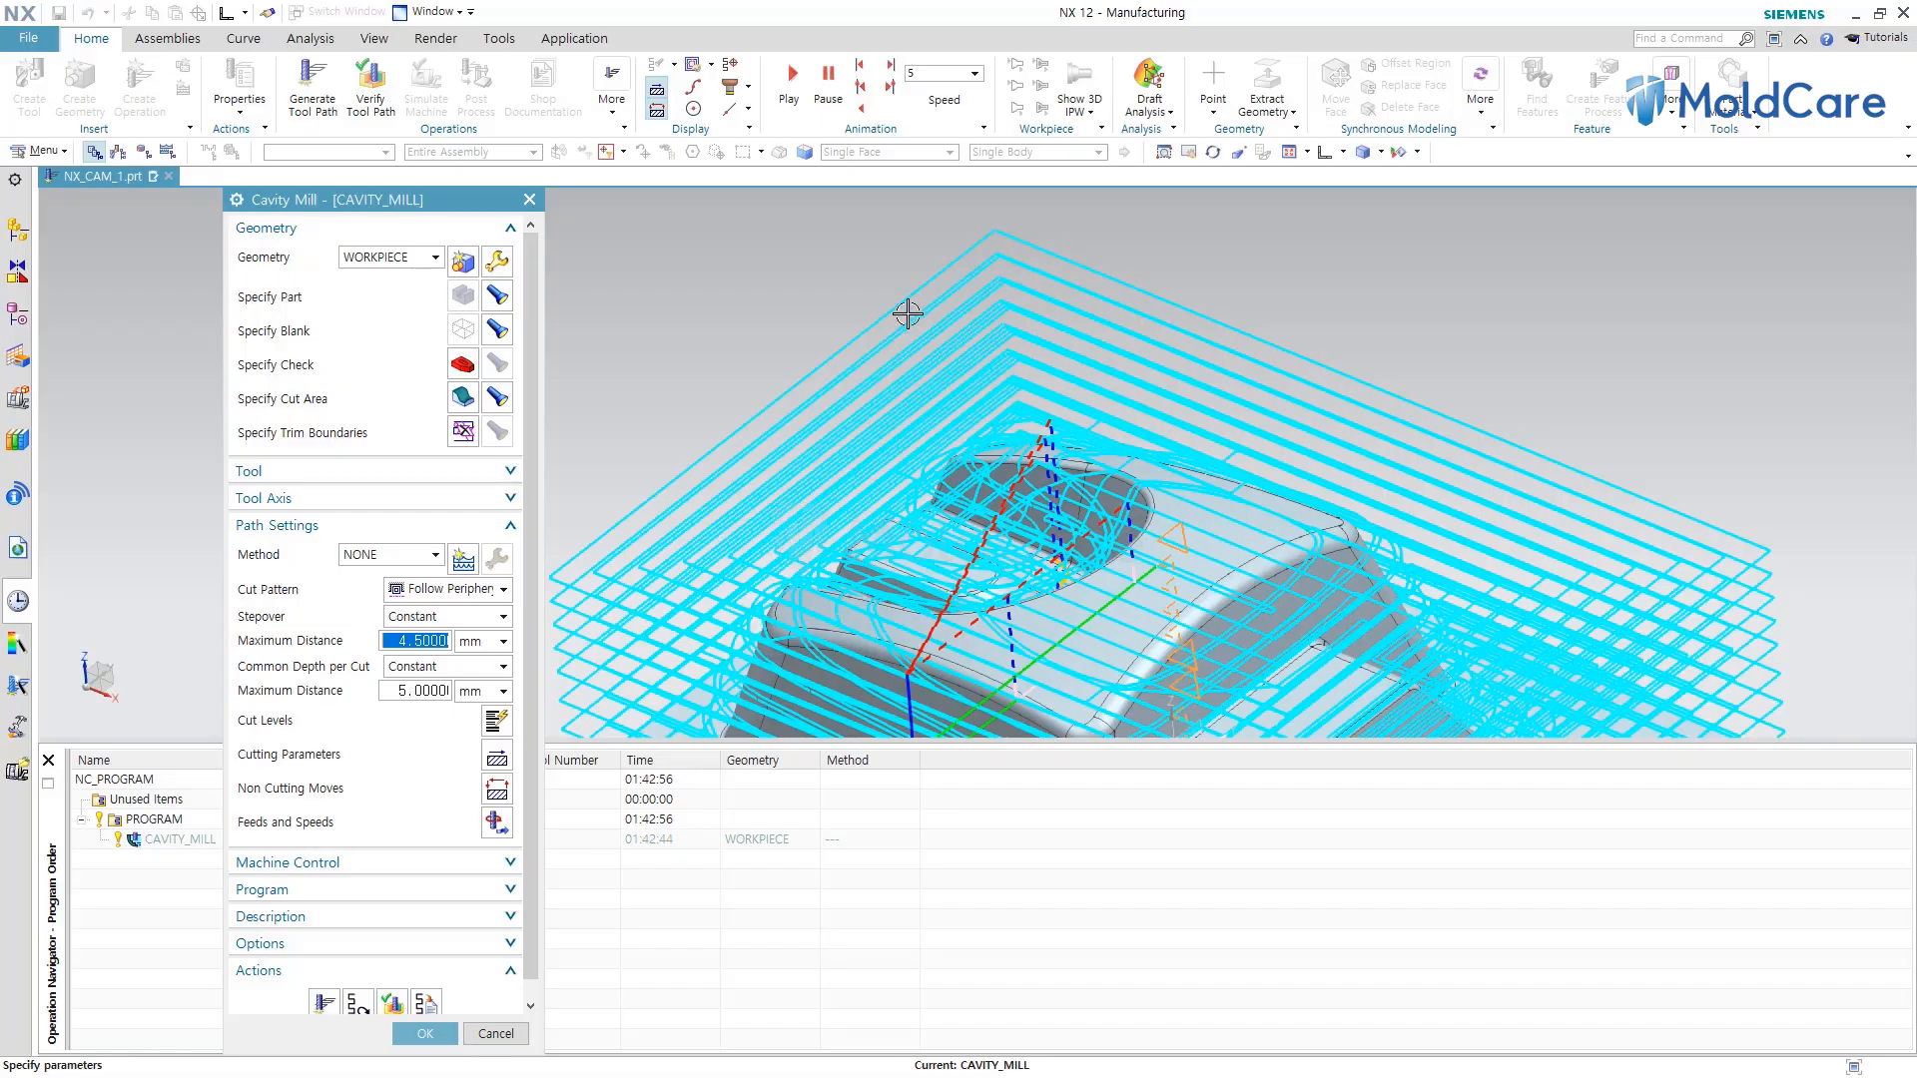
{"action": "scroll", "coordinate": [896, 313], "scroll_direction": "down", "scroll_amount": 4}
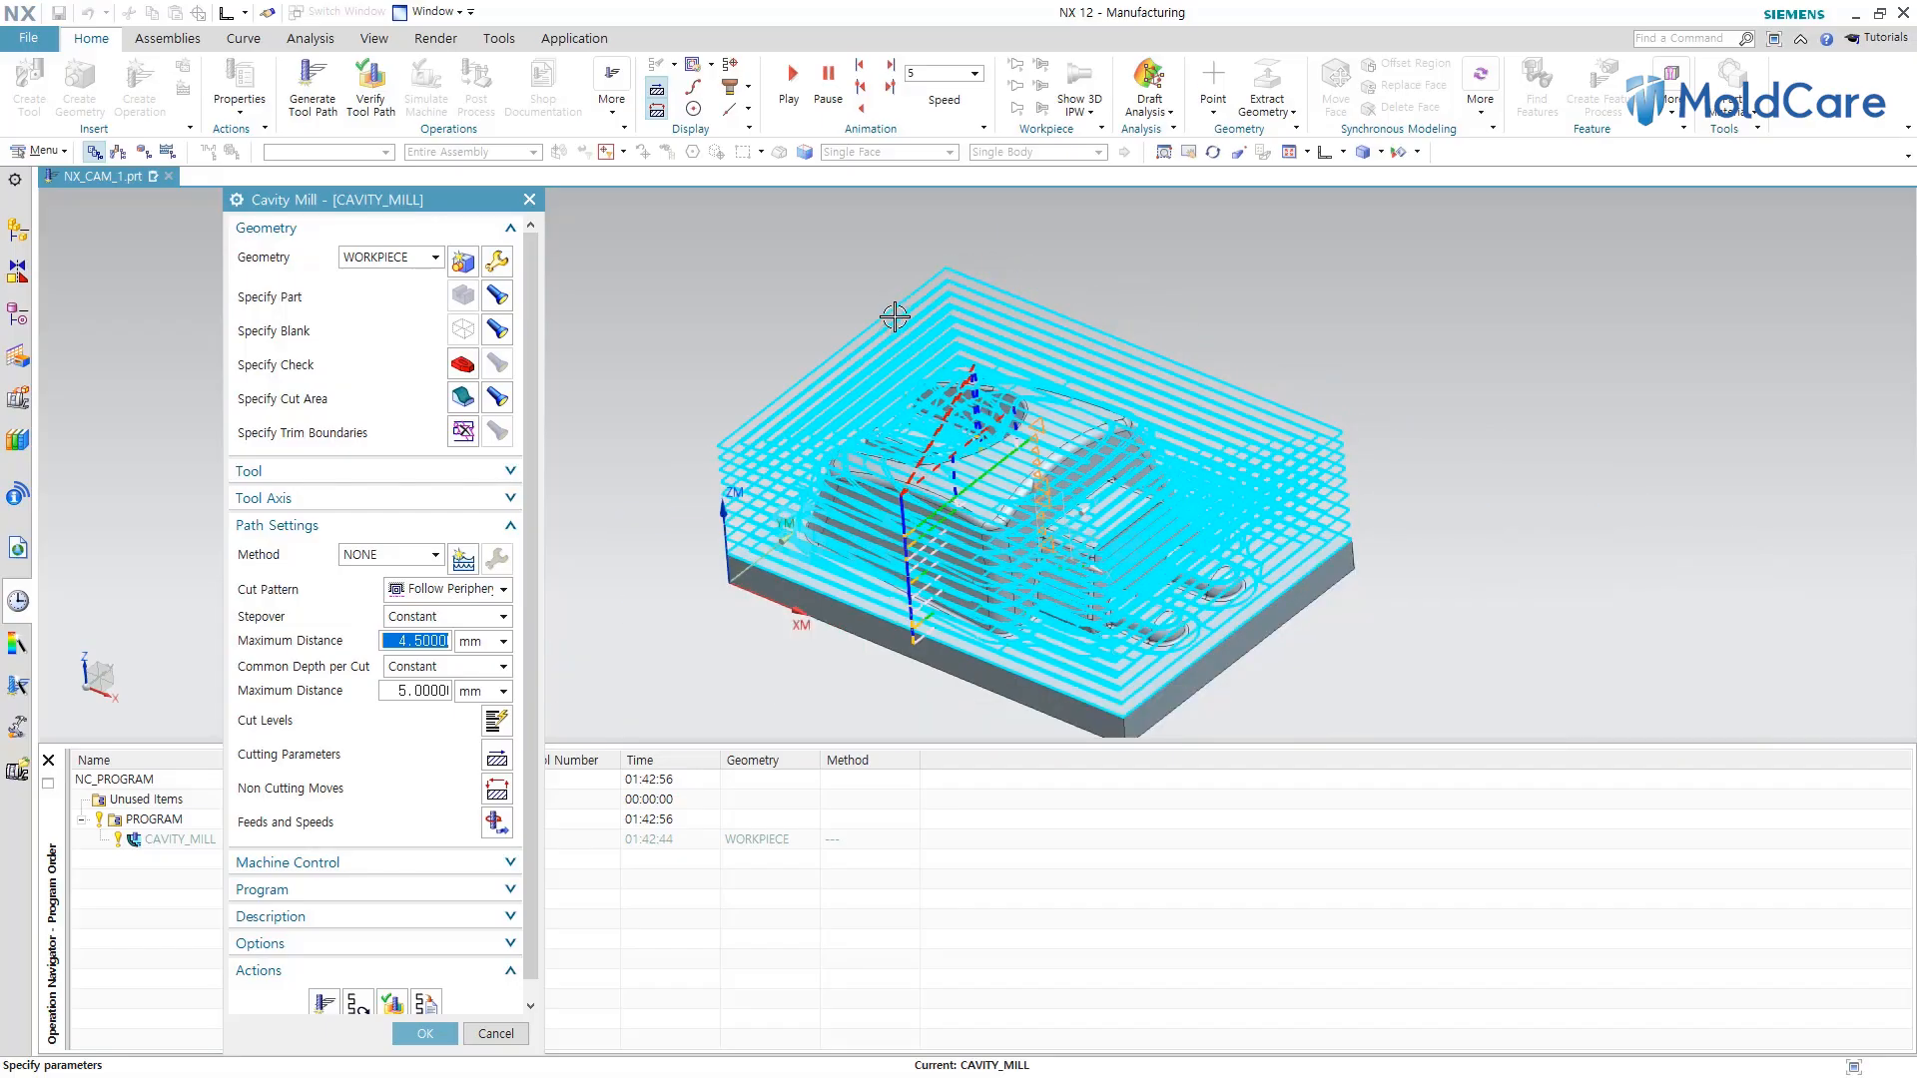
Change the cut pattern to Zig Zag and regenerate the tool path.
{"action": "left_click", "coordinate": [440, 590]}
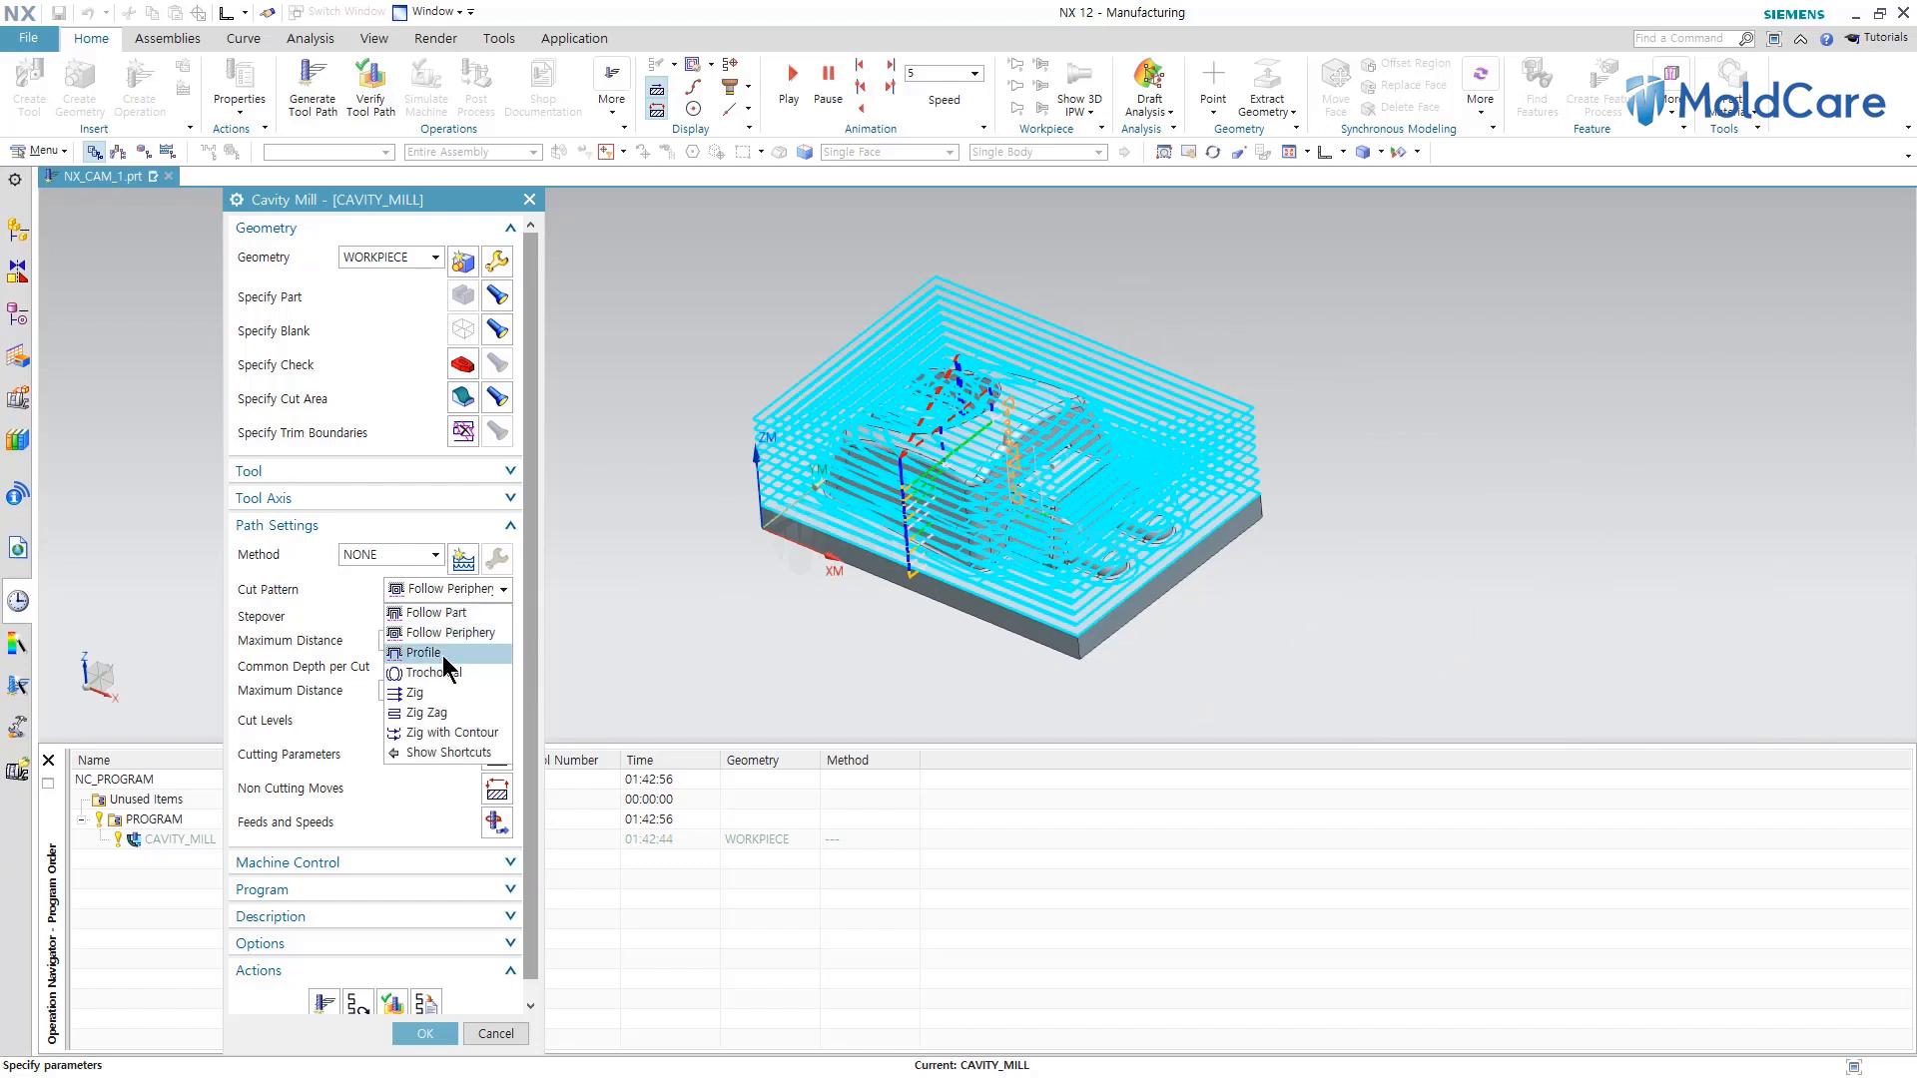
{"action": "left_click", "coordinate": [441, 712]}
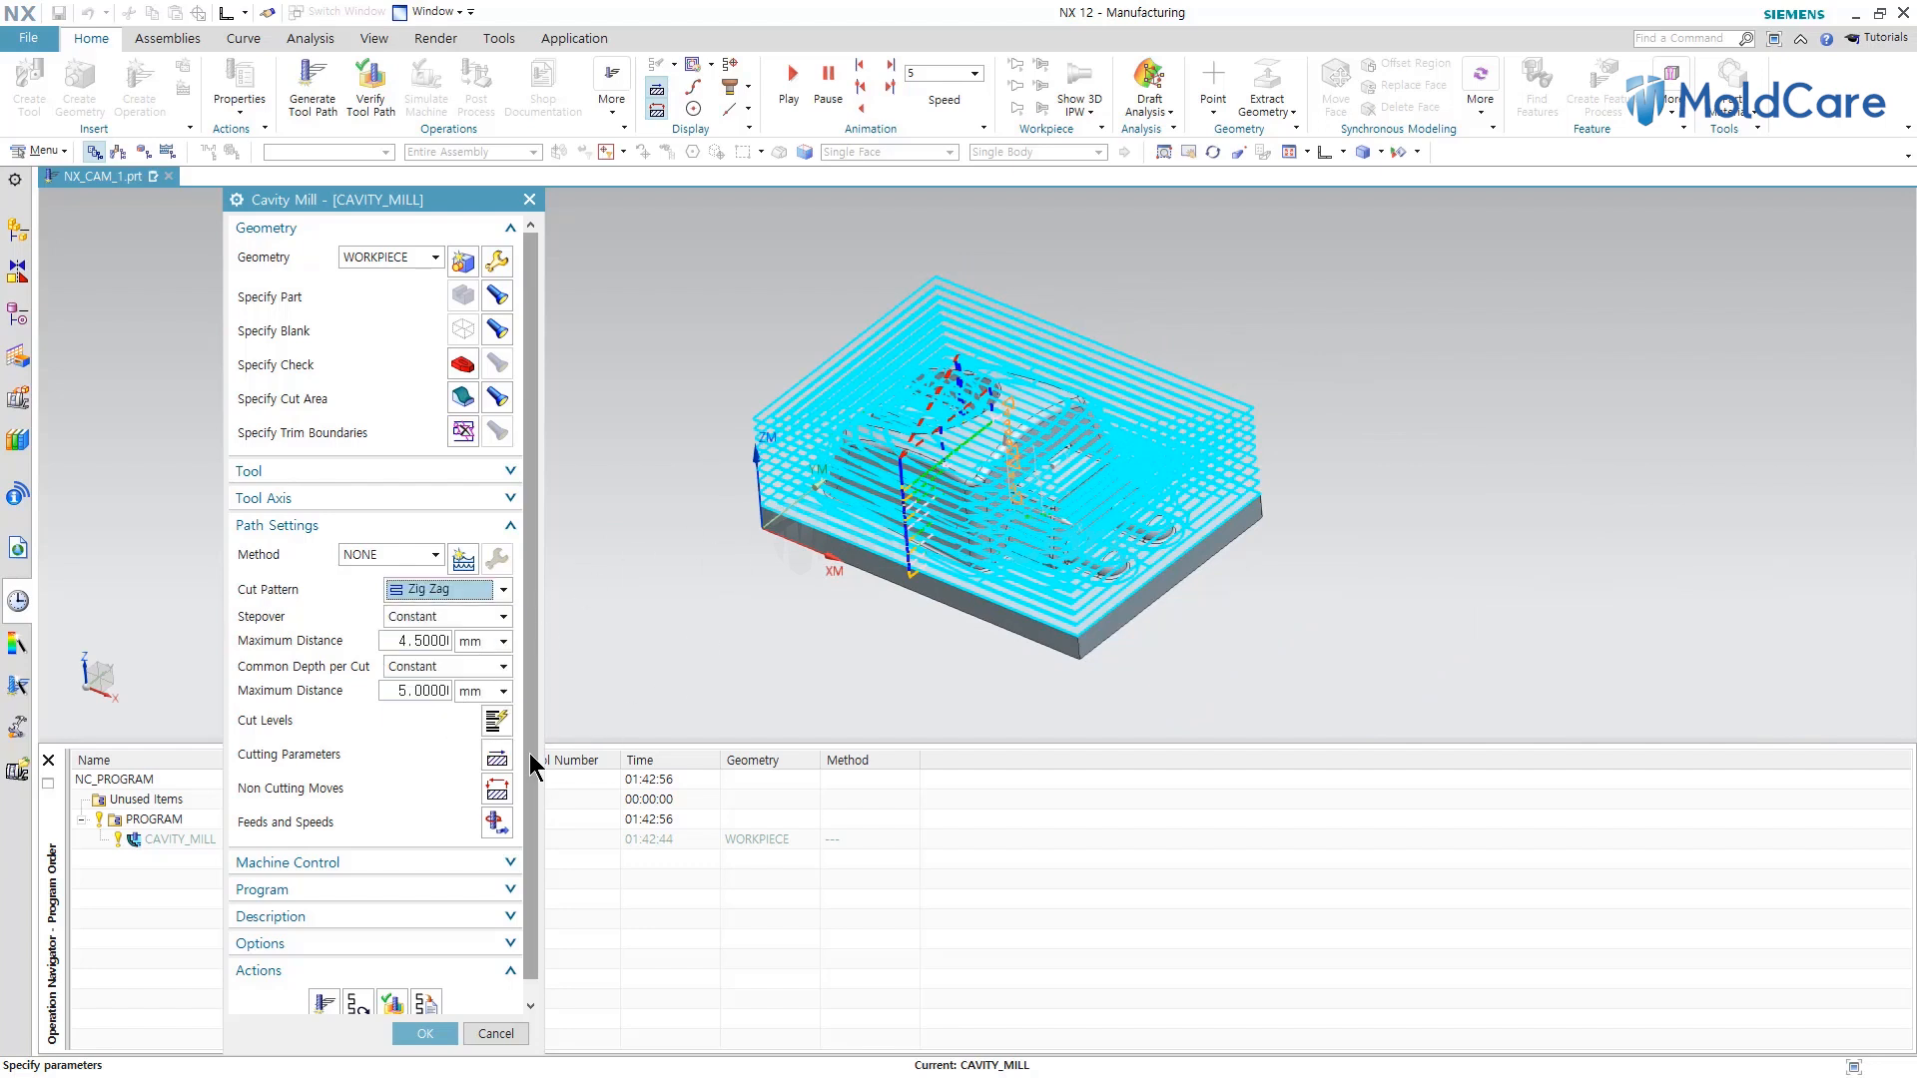
{"action": "left_click", "coordinate": [325, 998]}
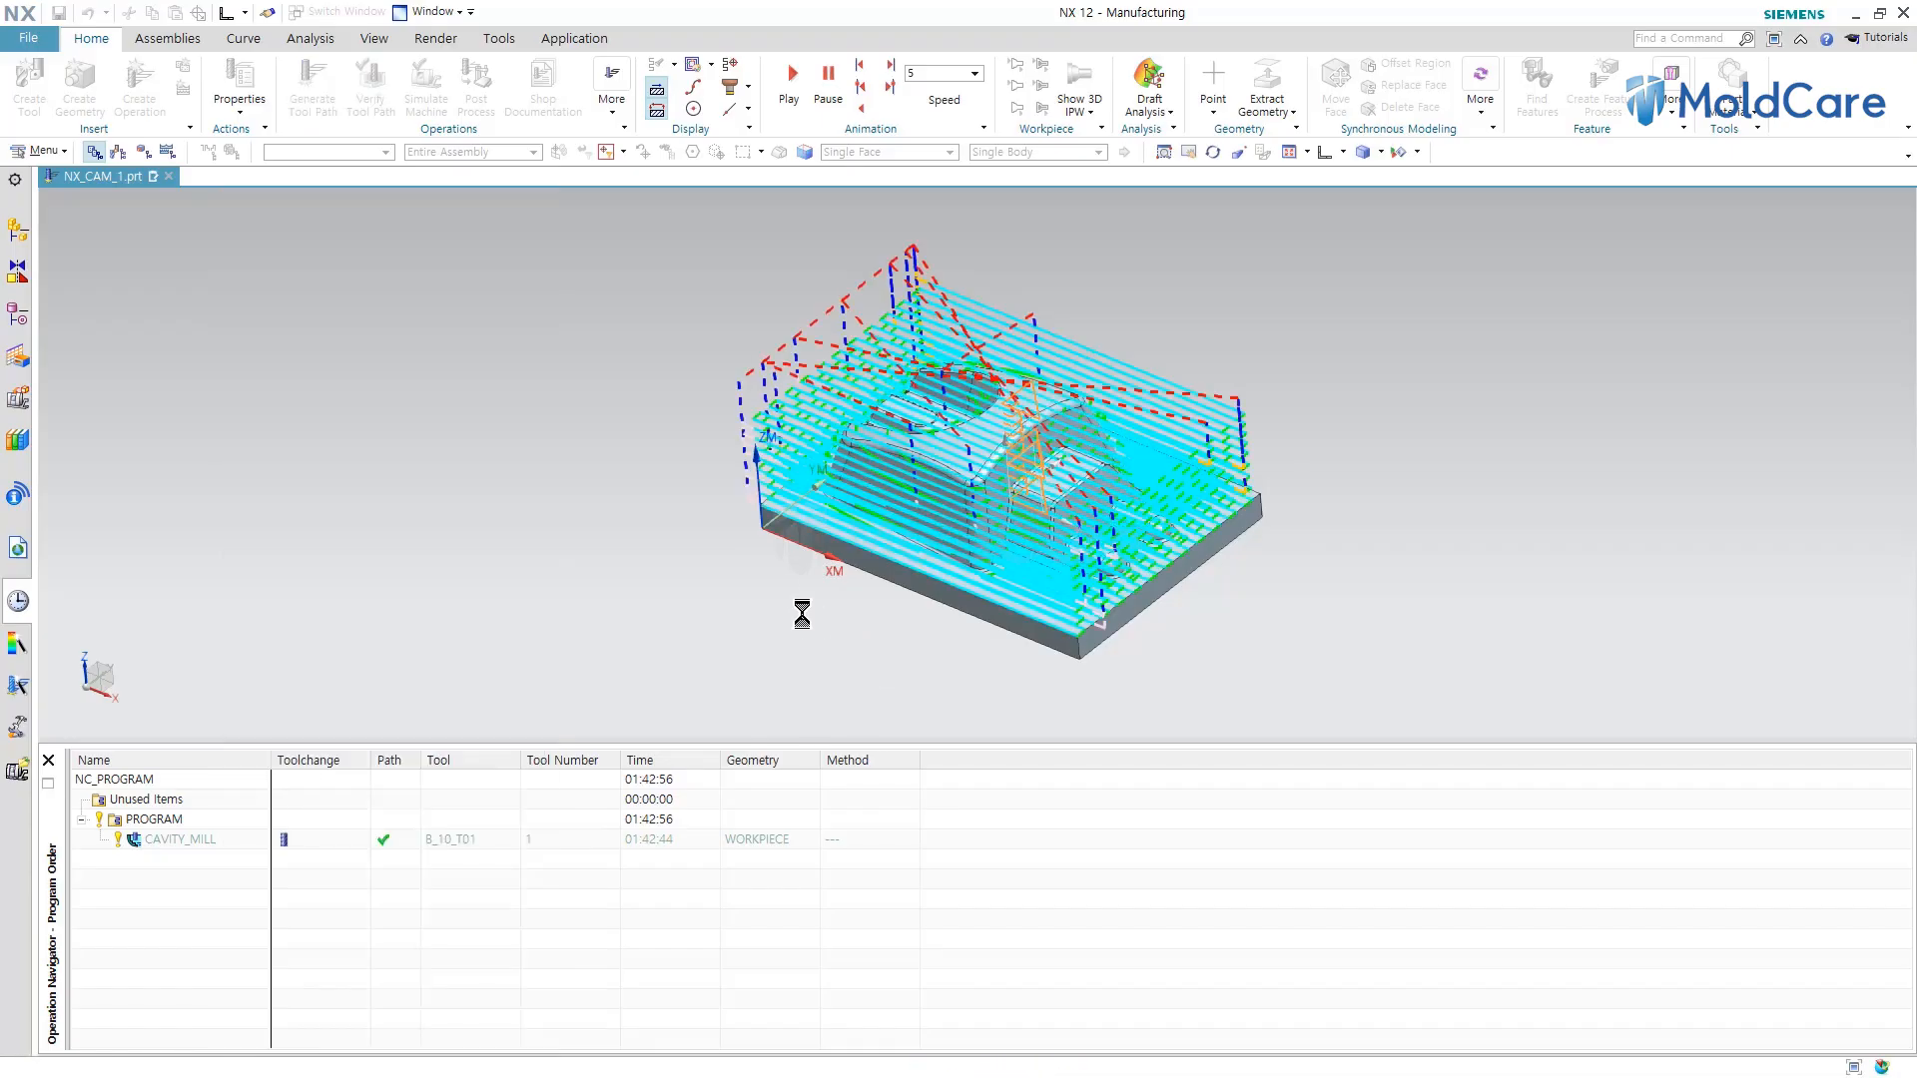
{"action": "middle_click_drag", "start_coordinate": [804, 574], "coordinate": [818, 456]}
{"action": "scroll", "coordinate": [772, 490], "scroll_direction": "up", "scroll_amount": 6}
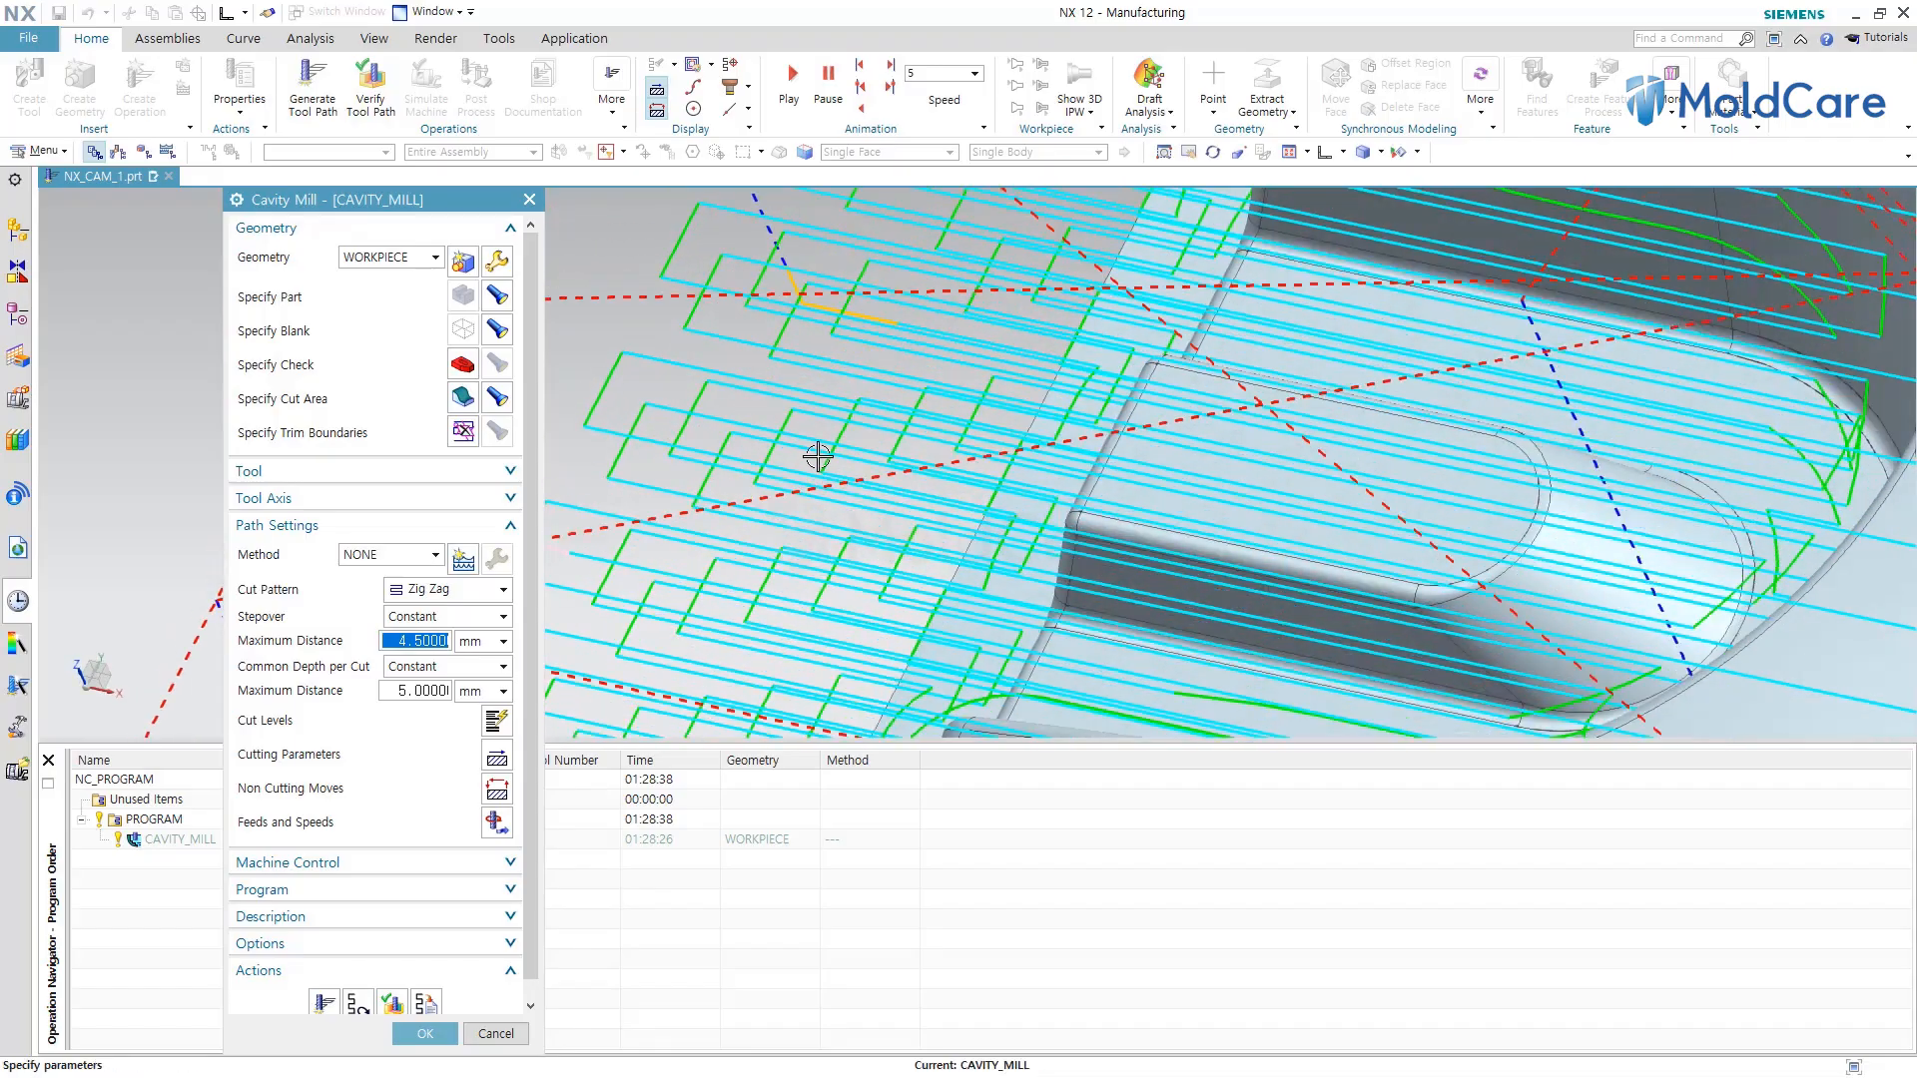
{"action": "scroll", "coordinate": [817, 457], "scroll_direction": "down", "scroll_amount": 6}
Set the common depth per cut maximum distance to 20 mm and regenerate the tool path.
{"action": "double_click", "coordinate": [426, 693]}
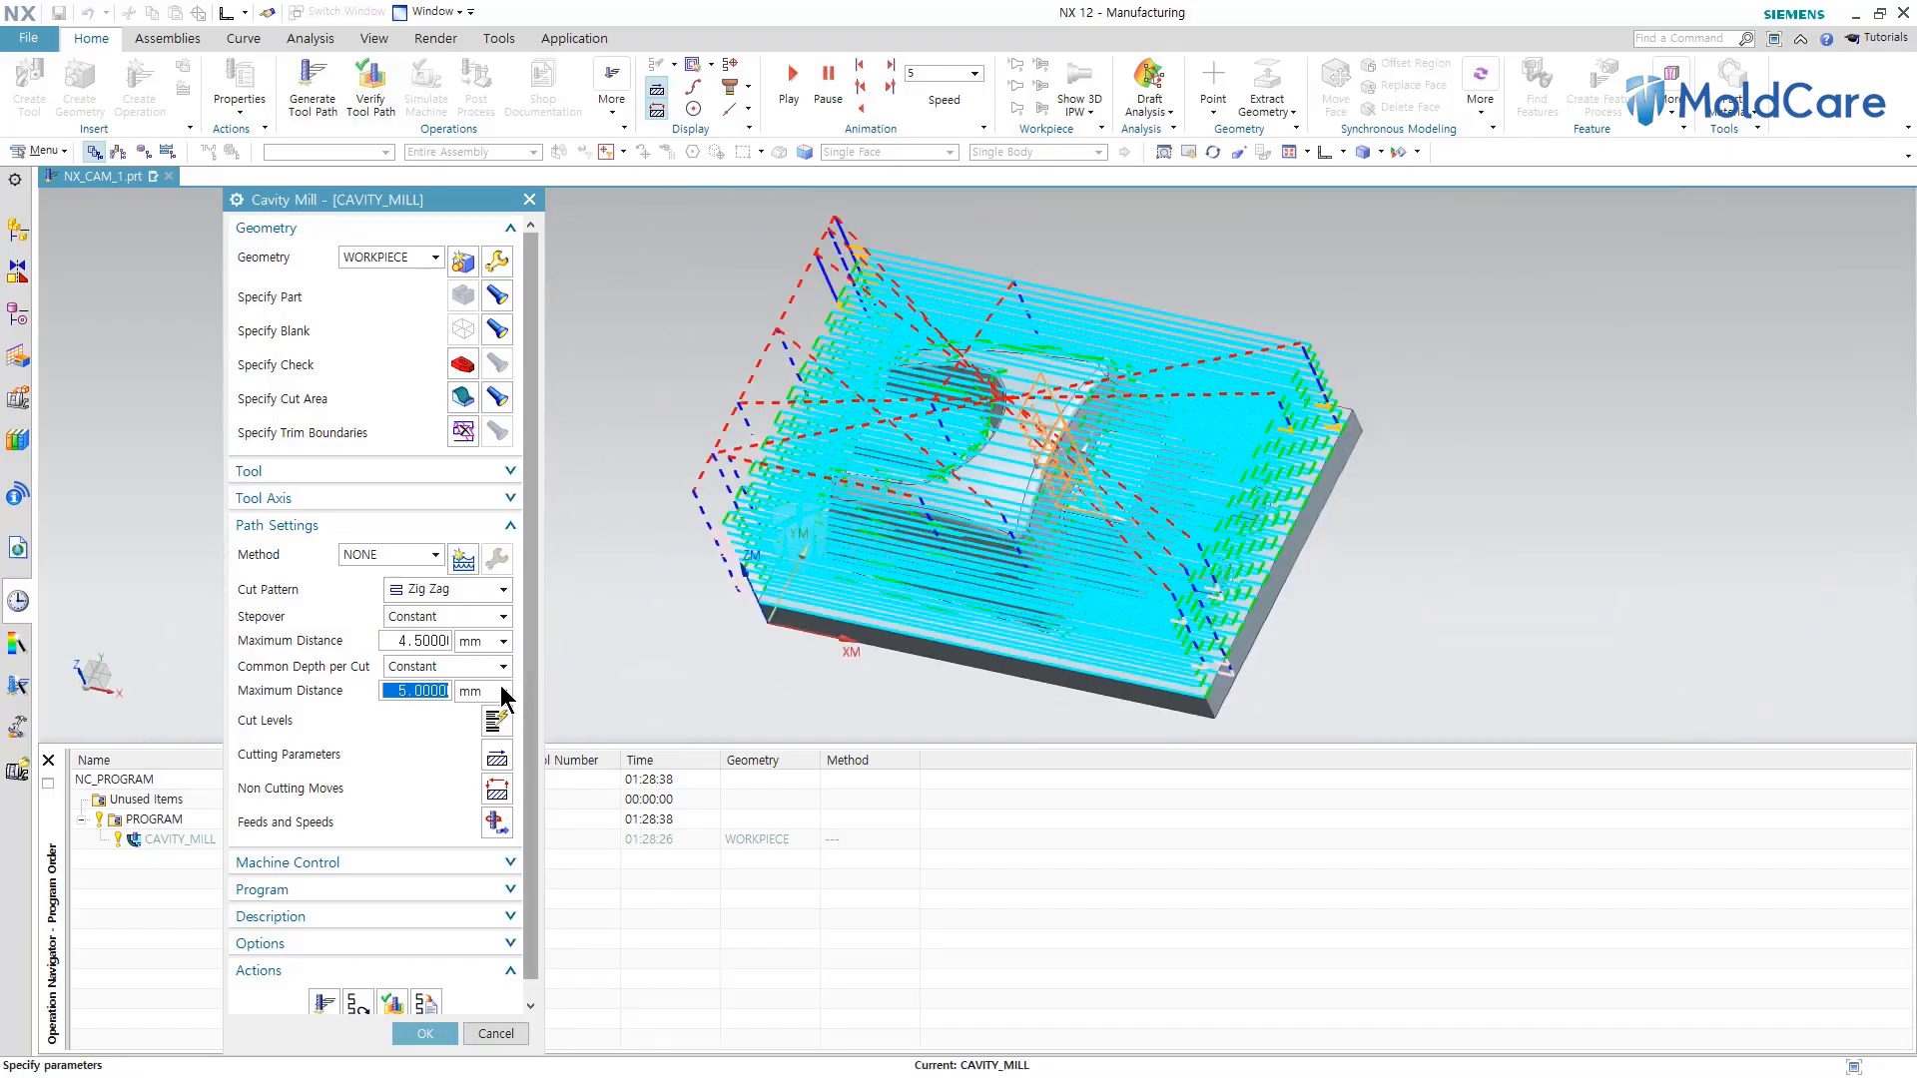
{"action": "type", "text": "20"}
{"action": "left_click", "coordinate": [323, 1002]}
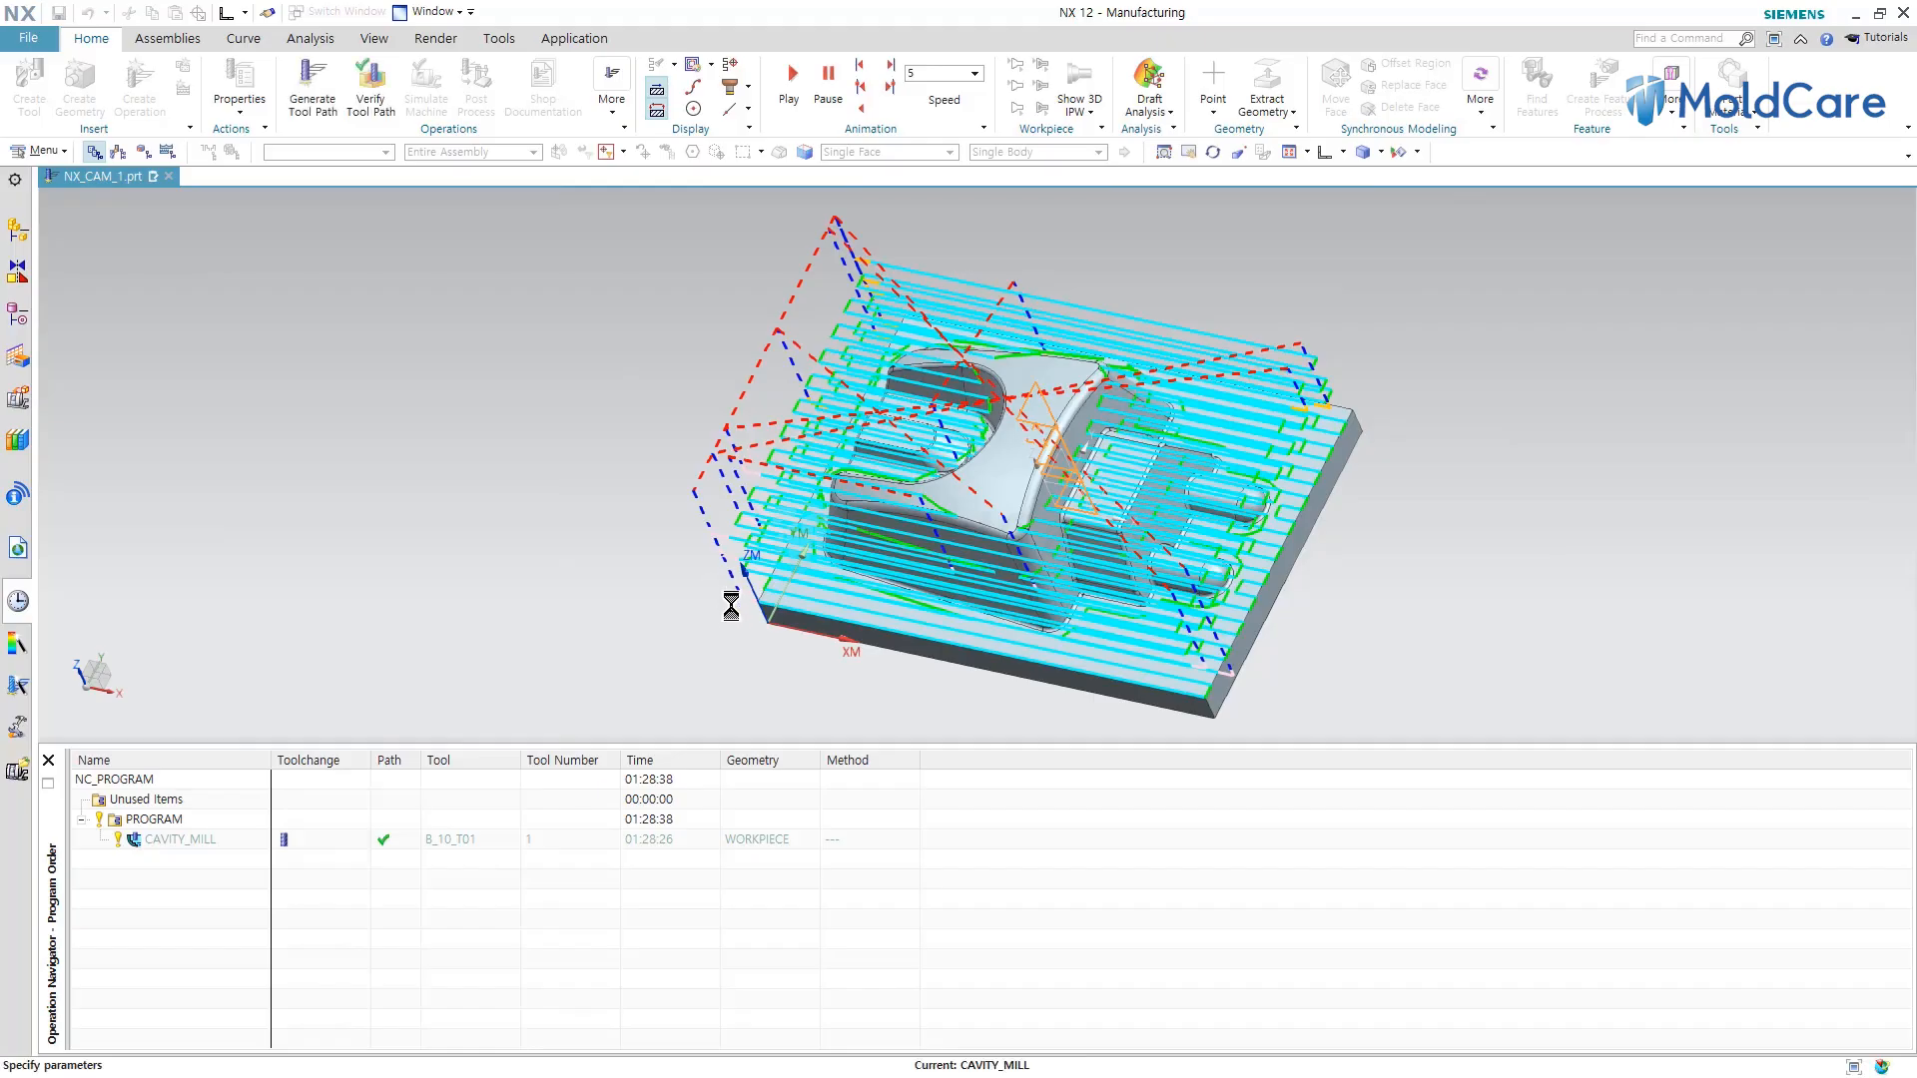
{"action": "middle_click_drag", "start_coordinate": [733, 613], "coordinate": [794, 377]}
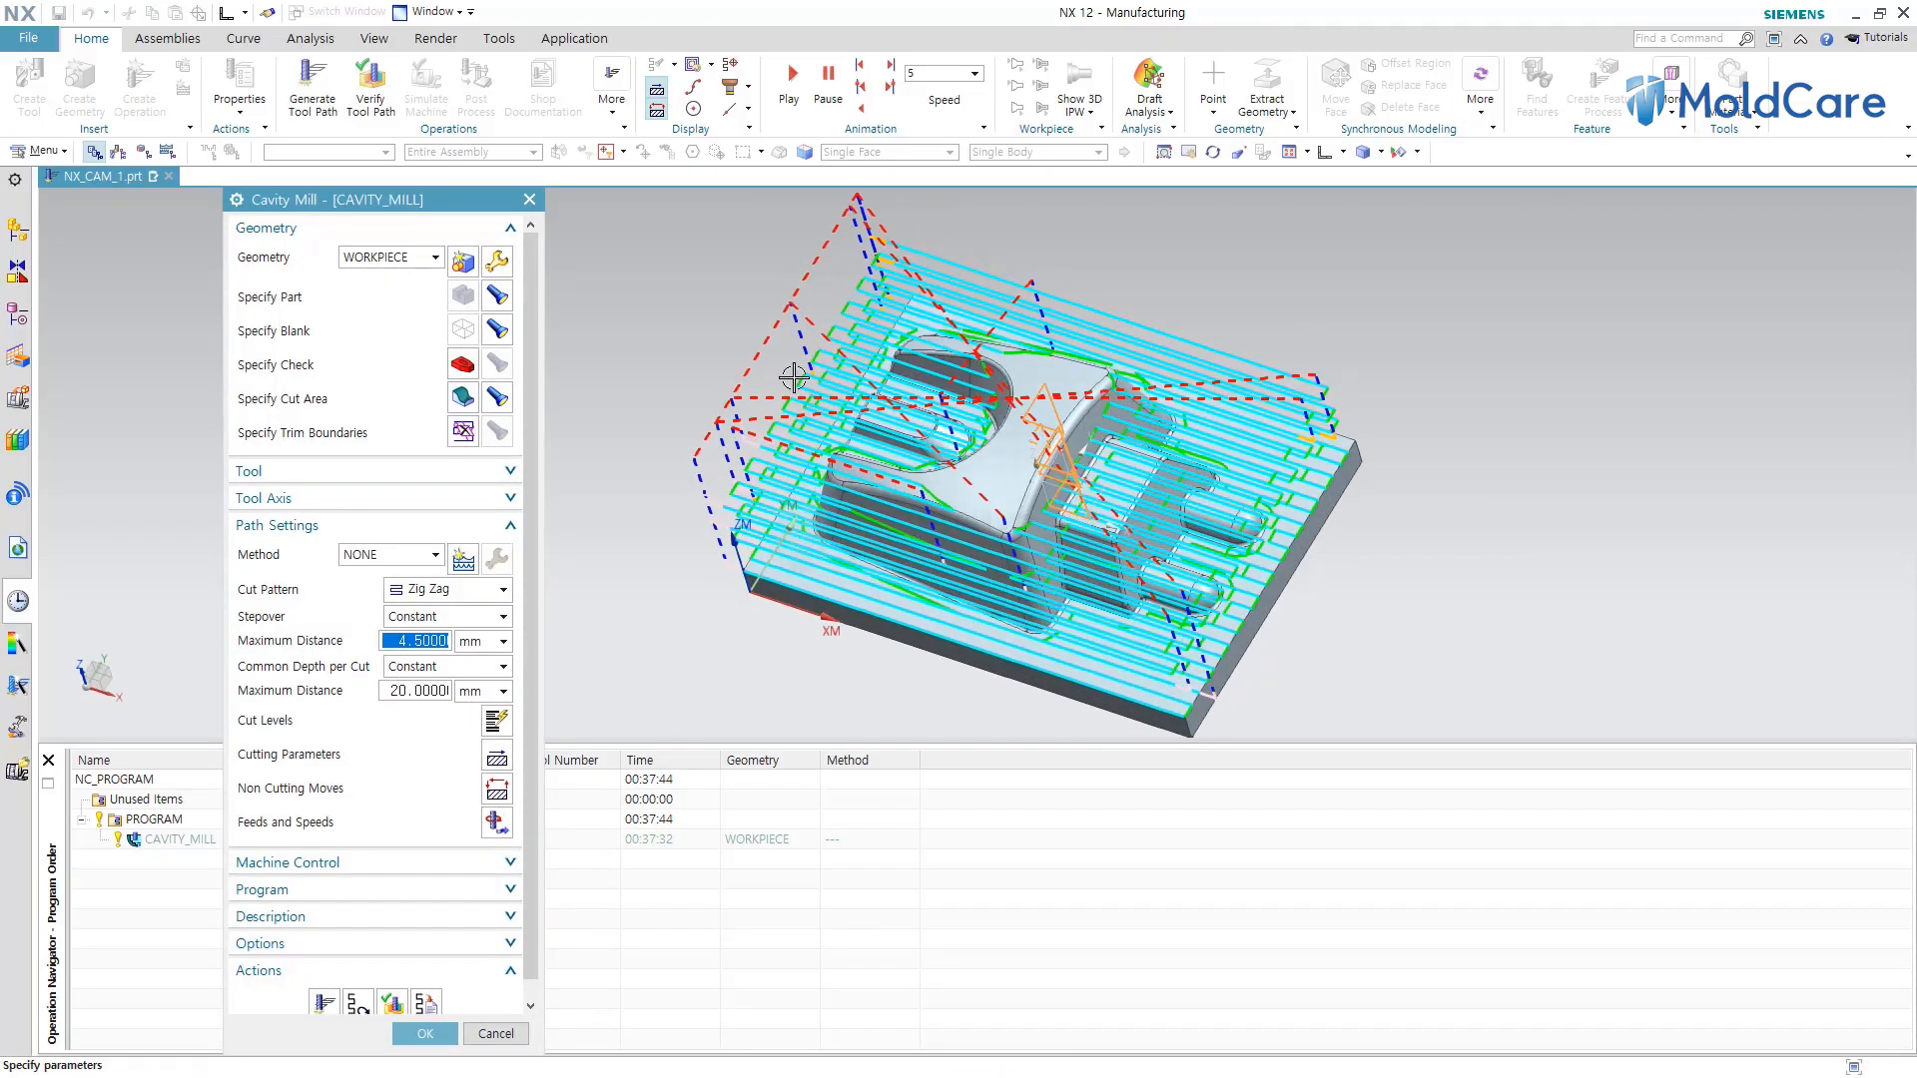
{"action": "scroll", "coordinate": [905, 243], "scroll_direction": "up", "scroll_amount": 3}
{"action": "scroll", "coordinate": [818, 549], "scroll_direction": "down", "scroll_amount": 4}
{"action": "scroll", "coordinate": [840, 349], "scroll_direction": "up", "scroll_amount": 4}
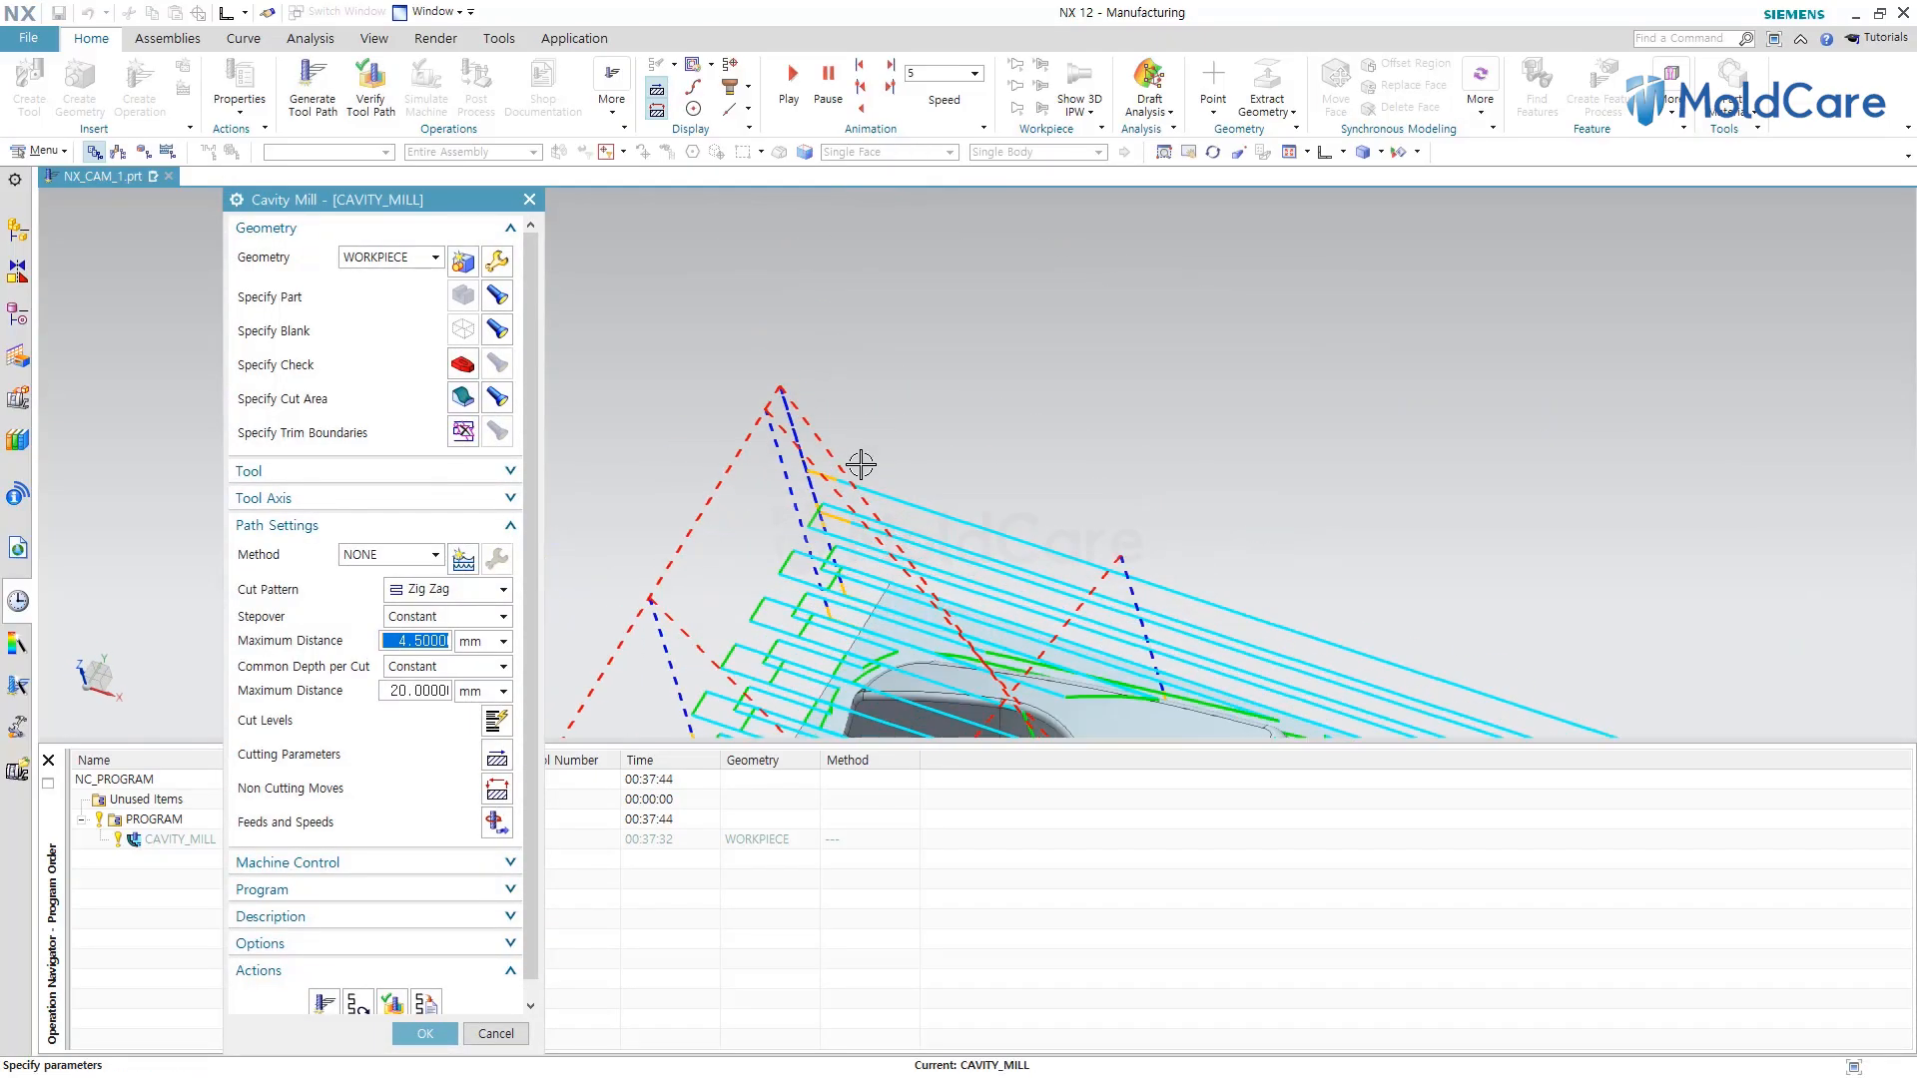
{"action": "scroll", "coordinate": [859, 462], "scroll_direction": "up", "scroll_amount": 2}
{"action": "scroll", "coordinate": [843, 492], "scroll_direction": "down", "scroll_amount": 5}
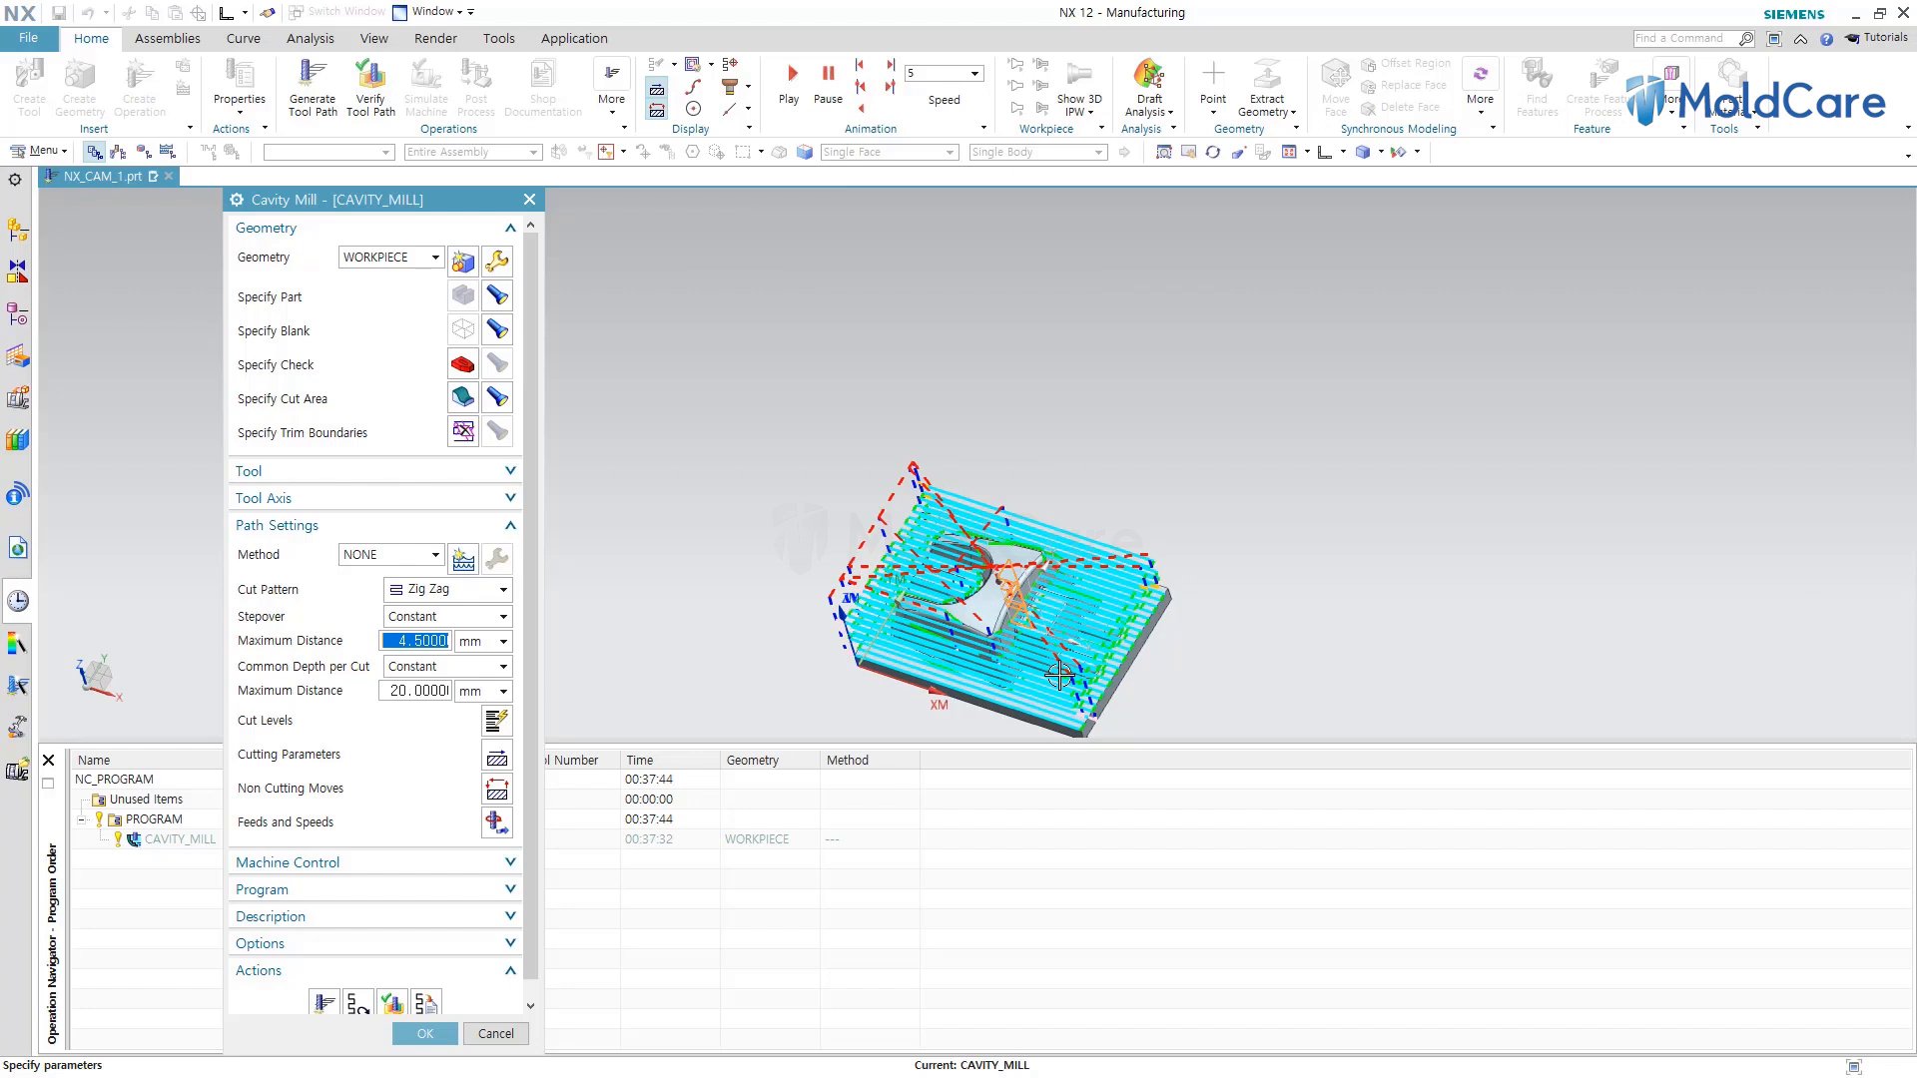
Switch the cut pattern back to Follow Periphery and regenerate the tool path.
{"action": "left_click", "coordinate": [504, 591]}
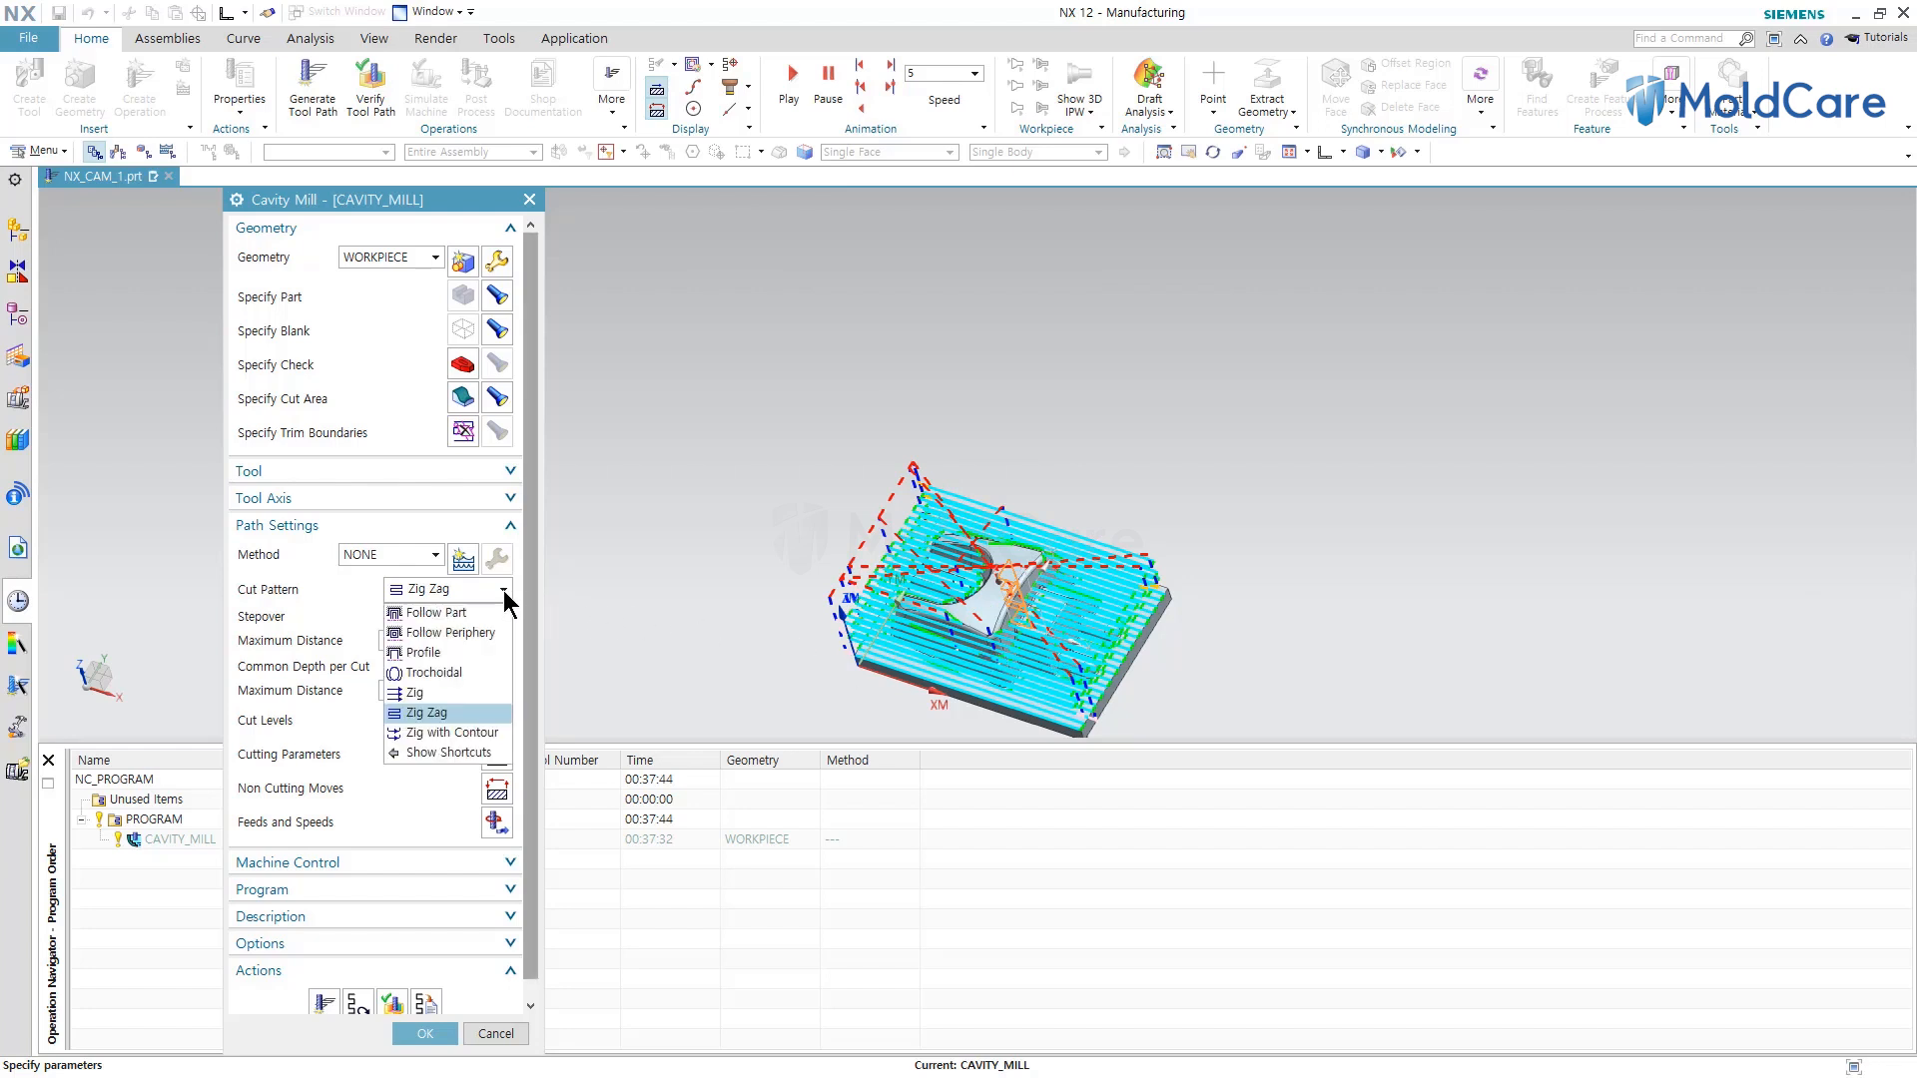
{"action": "left_click", "coordinate": [471, 629]}
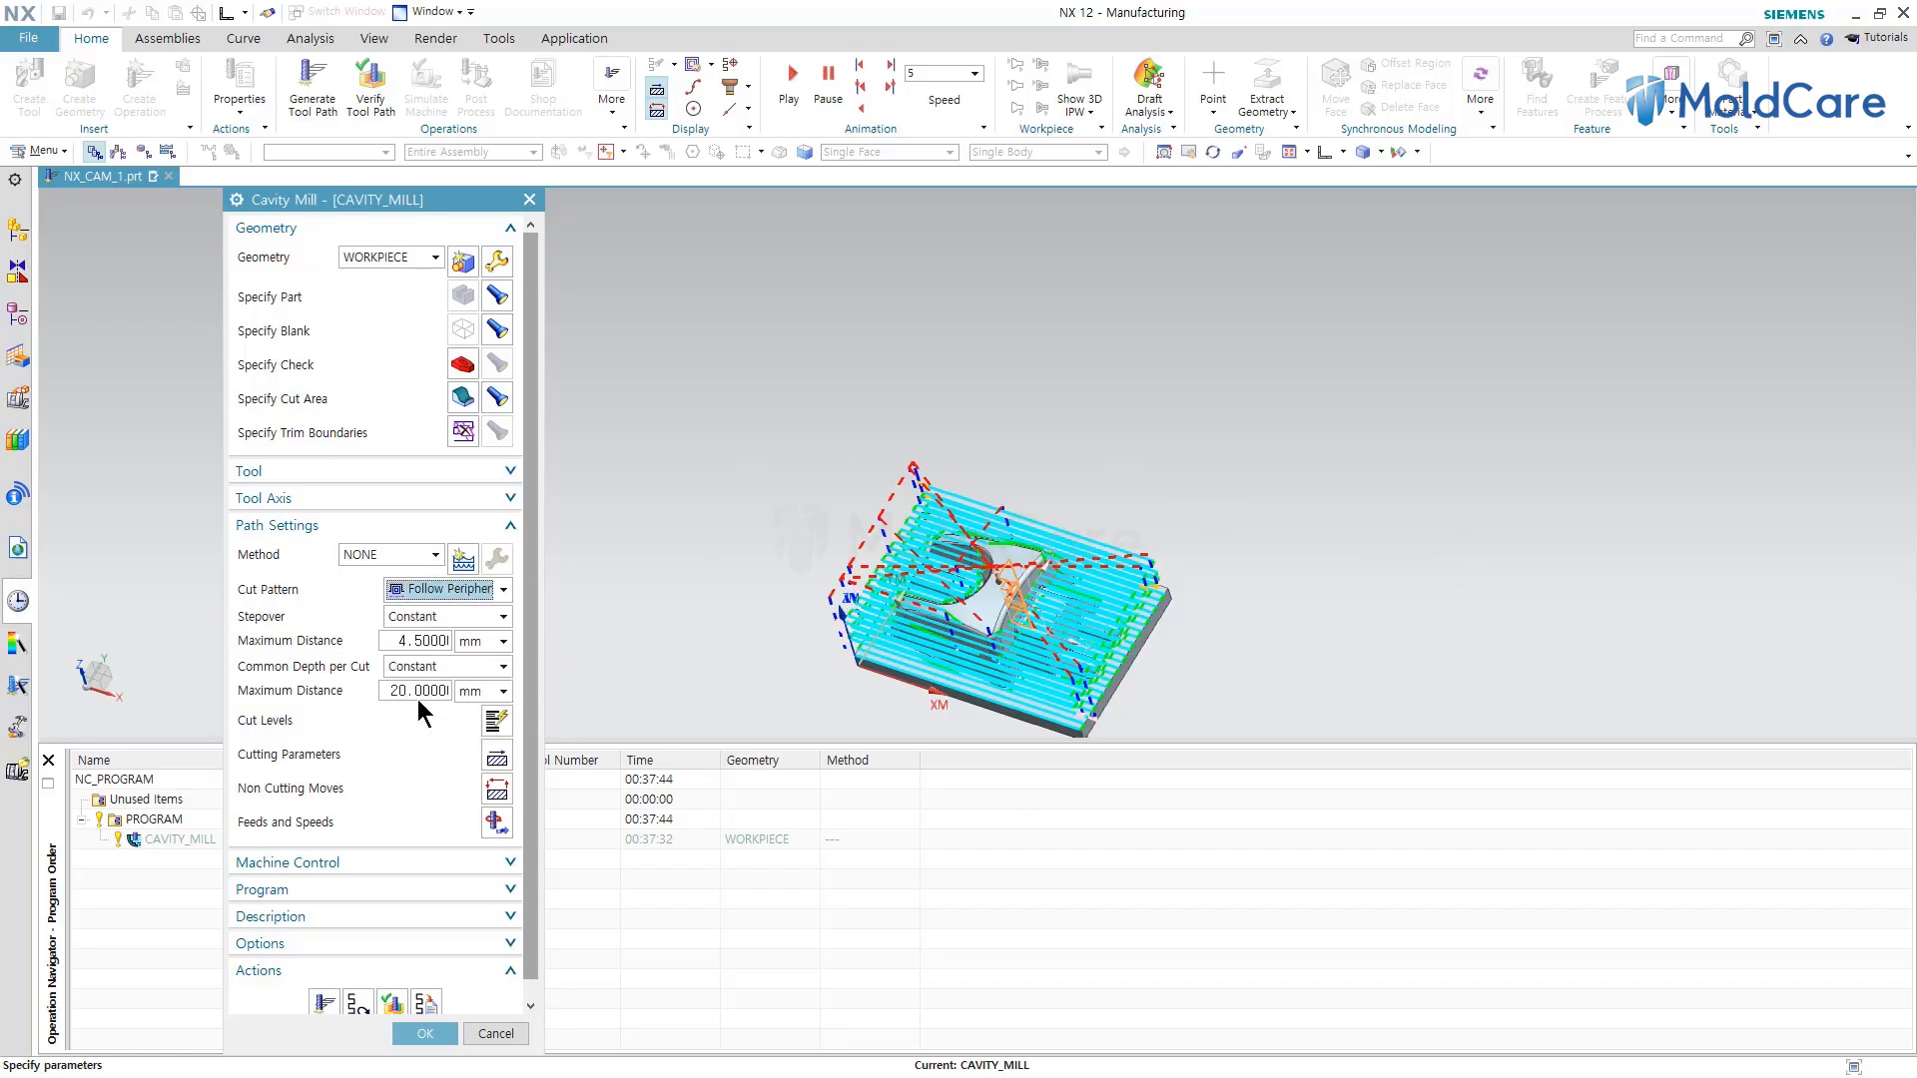
{"action": "left_click", "coordinate": [323, 1004]}
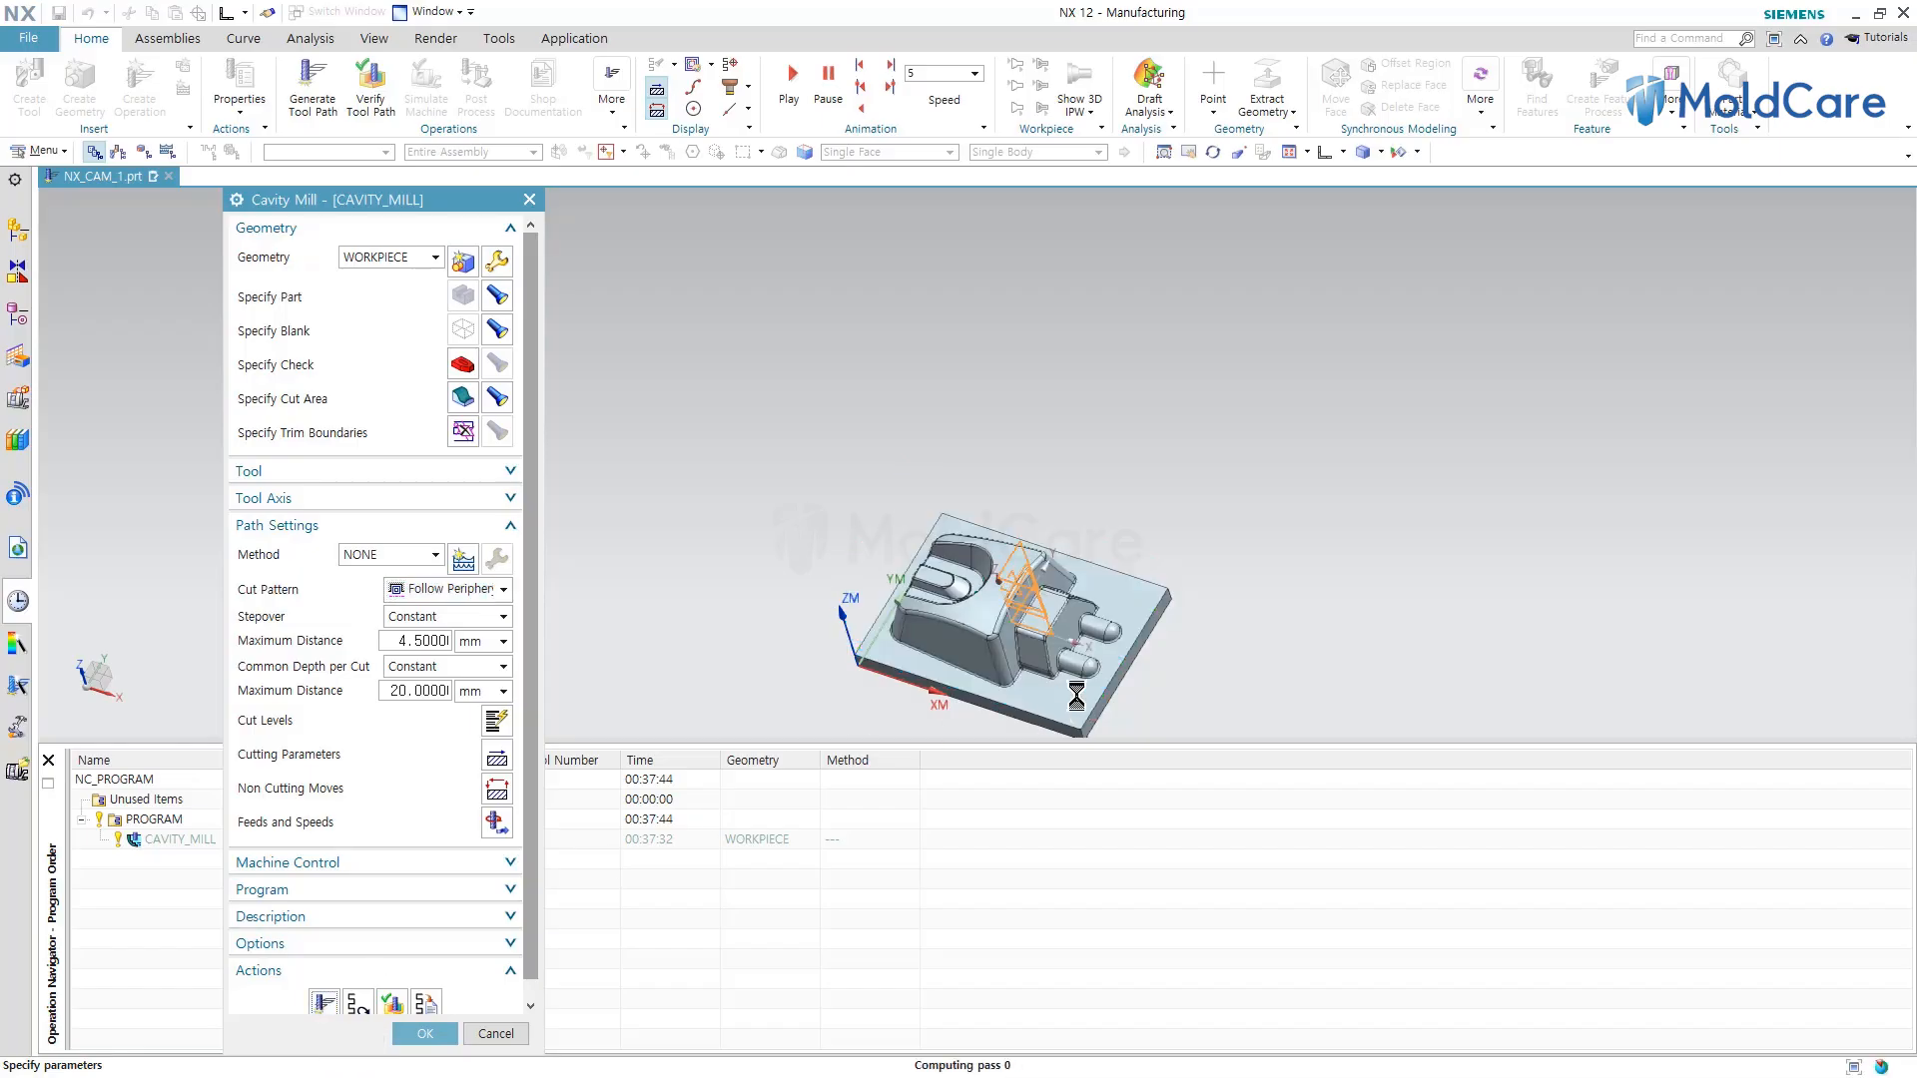
{"action": "scroll", "coordinate": [968, 635], "scroll_direction": "up", "scroll_amount": 4}
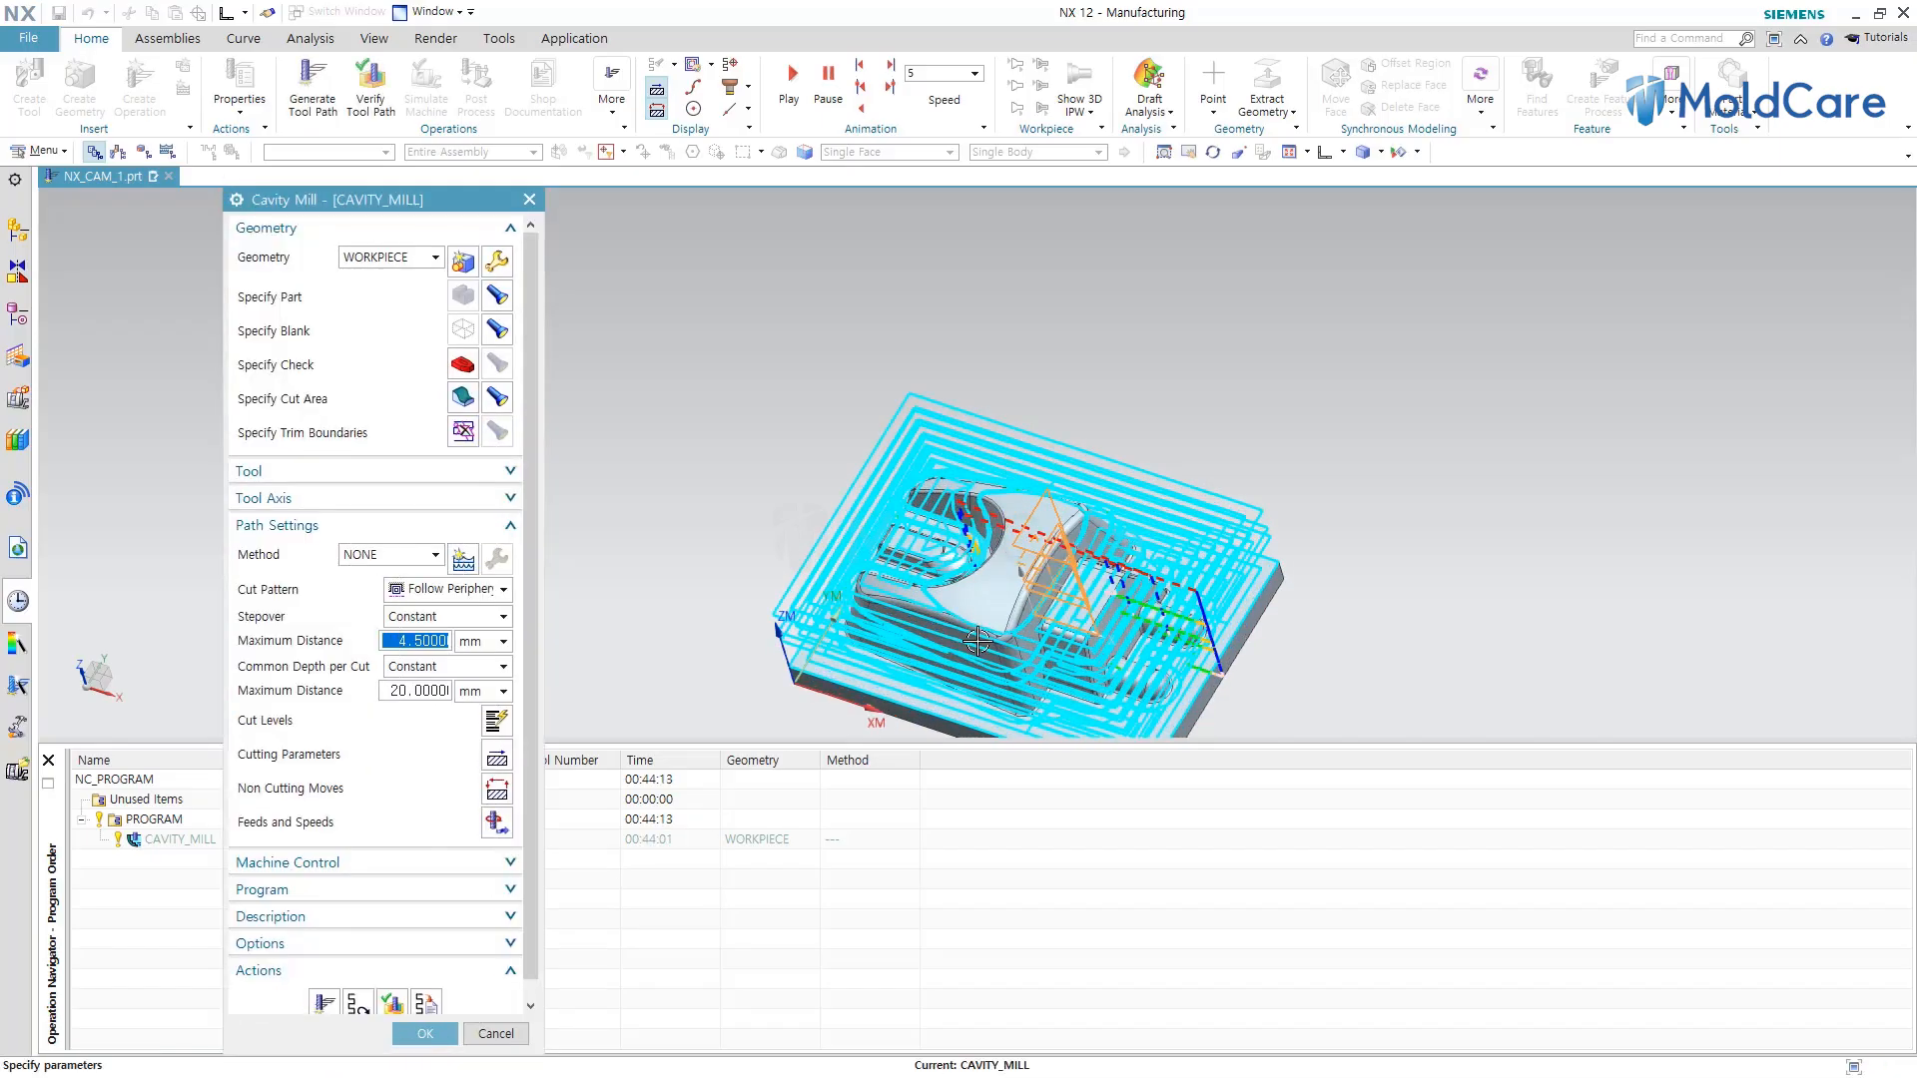
Set the common depth per cut maximum distance to 2 mm and regenerate the cavity mill tool path.
{"action": "scroll", "coordinate": [751, 481], "scroll_direction": "down", "scroll_amount": 2}
{"action": "scroll", "coordinate": [941, 635], "scroll_direction": "up", "scroll_amount": 1}
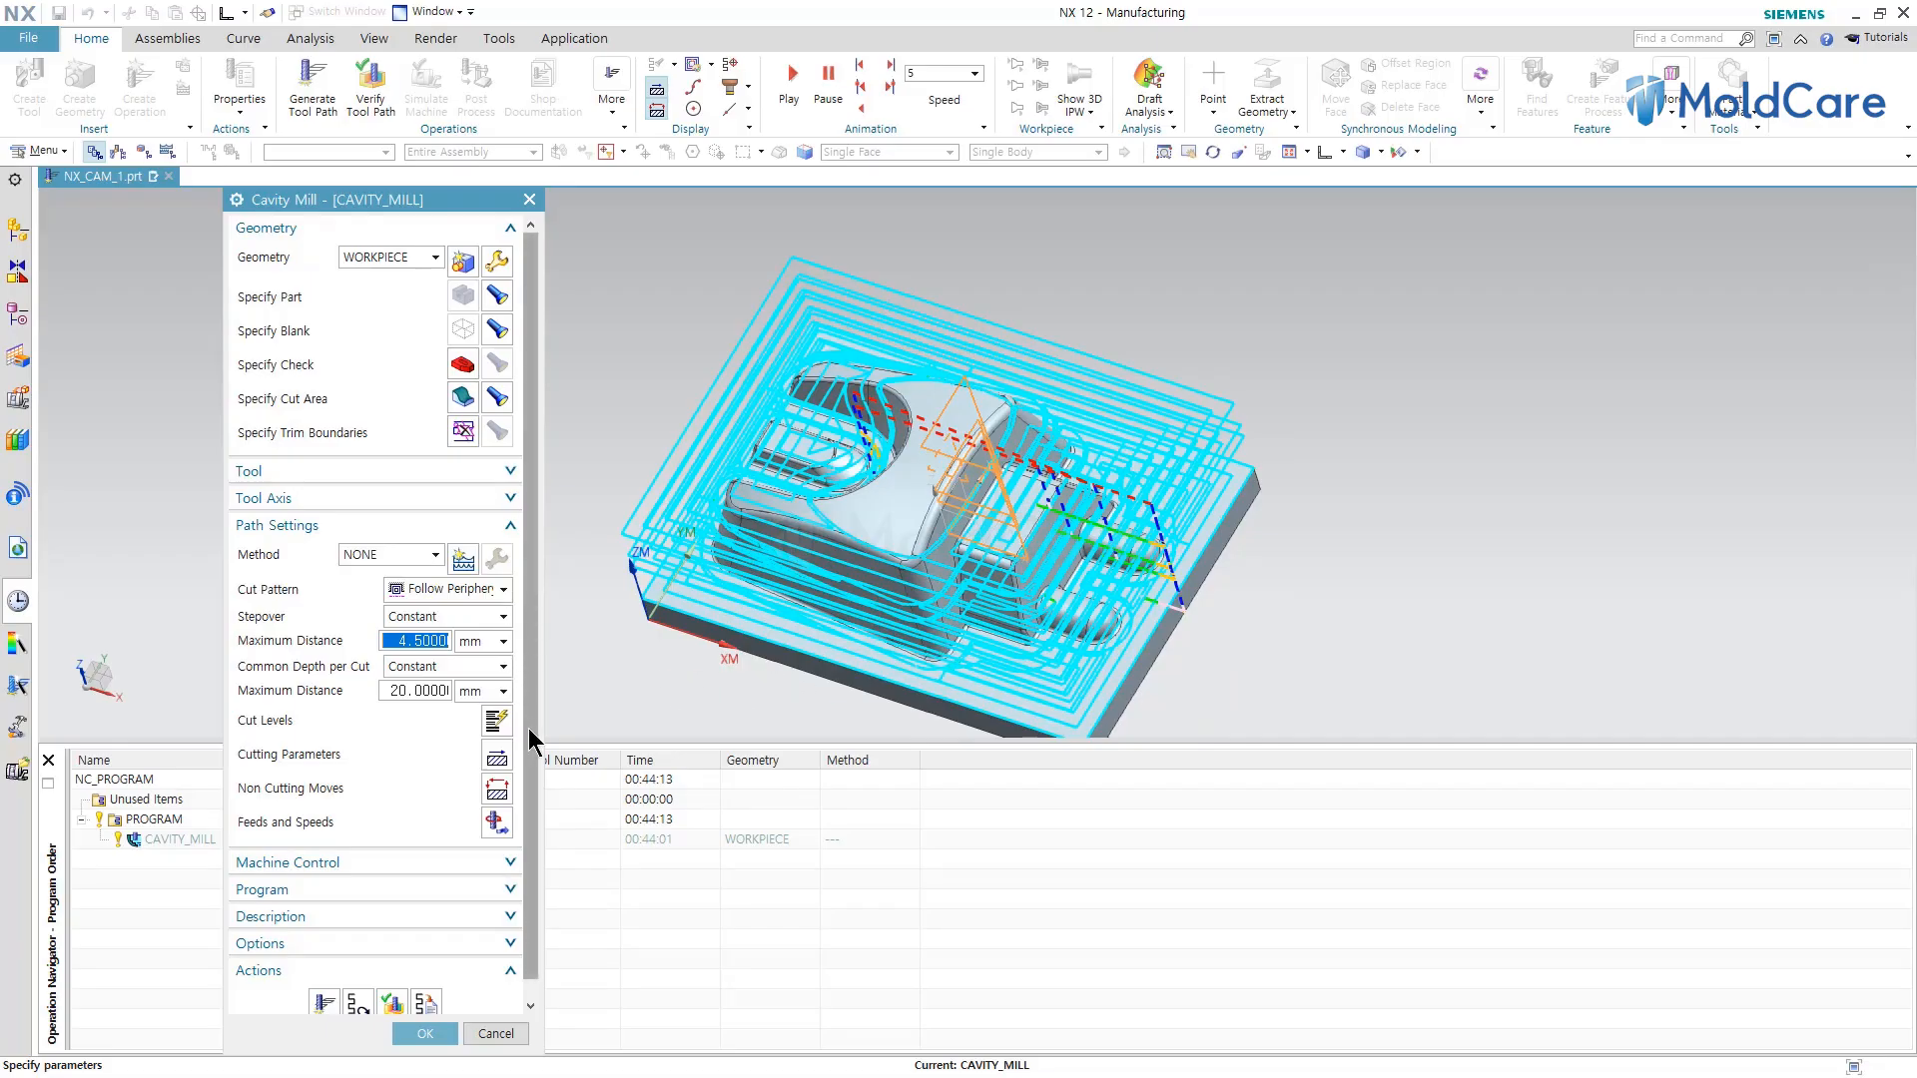
{"action": "scroll", "coordinate": [530, 737], "scroll_direction": "down", "scroll_amount": 1}
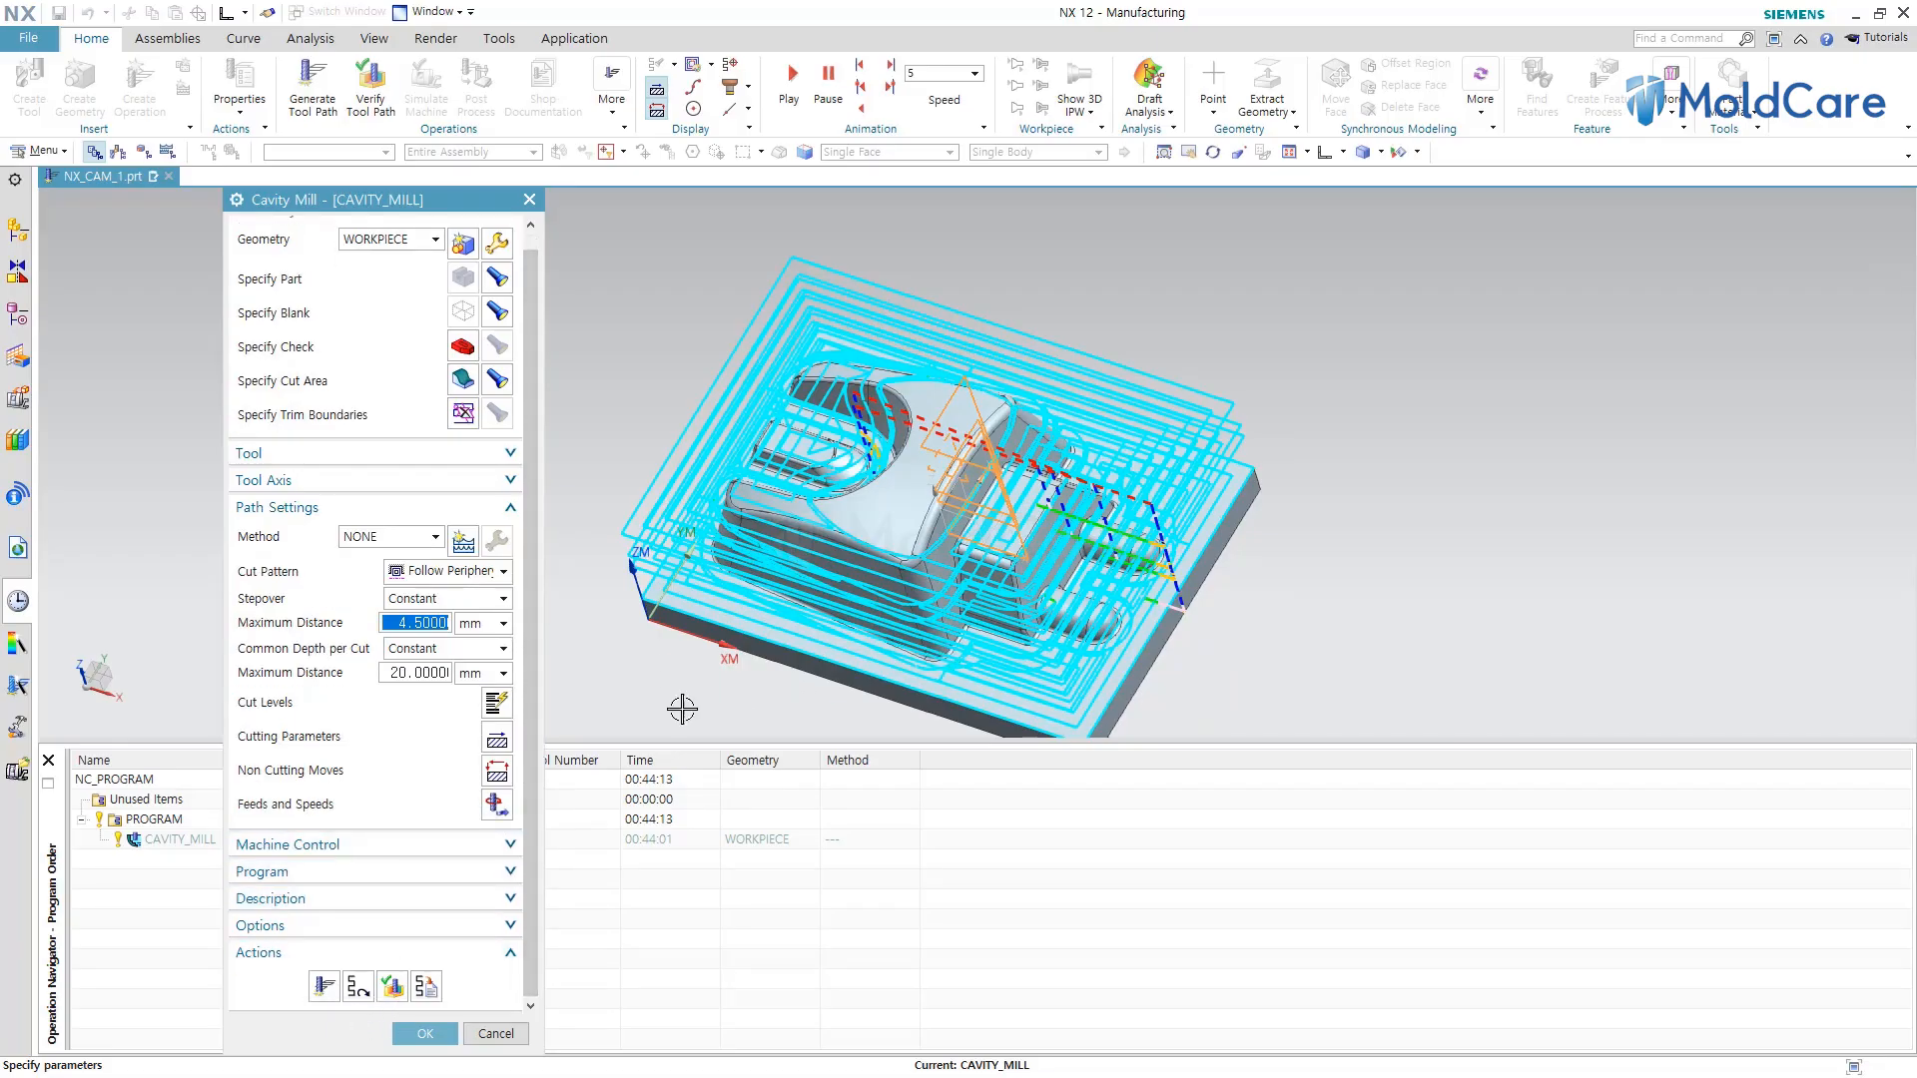
{"action": "scroll", "coordinate": [794, 496], "scroll_direction": "down", "scroll_amount": 2}
{"action": "middle_click_drag", "start_coordinate": [788, 612], "coordinate": [894, 426]}
{"action": "scroll", "coordinate": [895, 425], "scroll_direction": "up", "scroll_amount": 2}
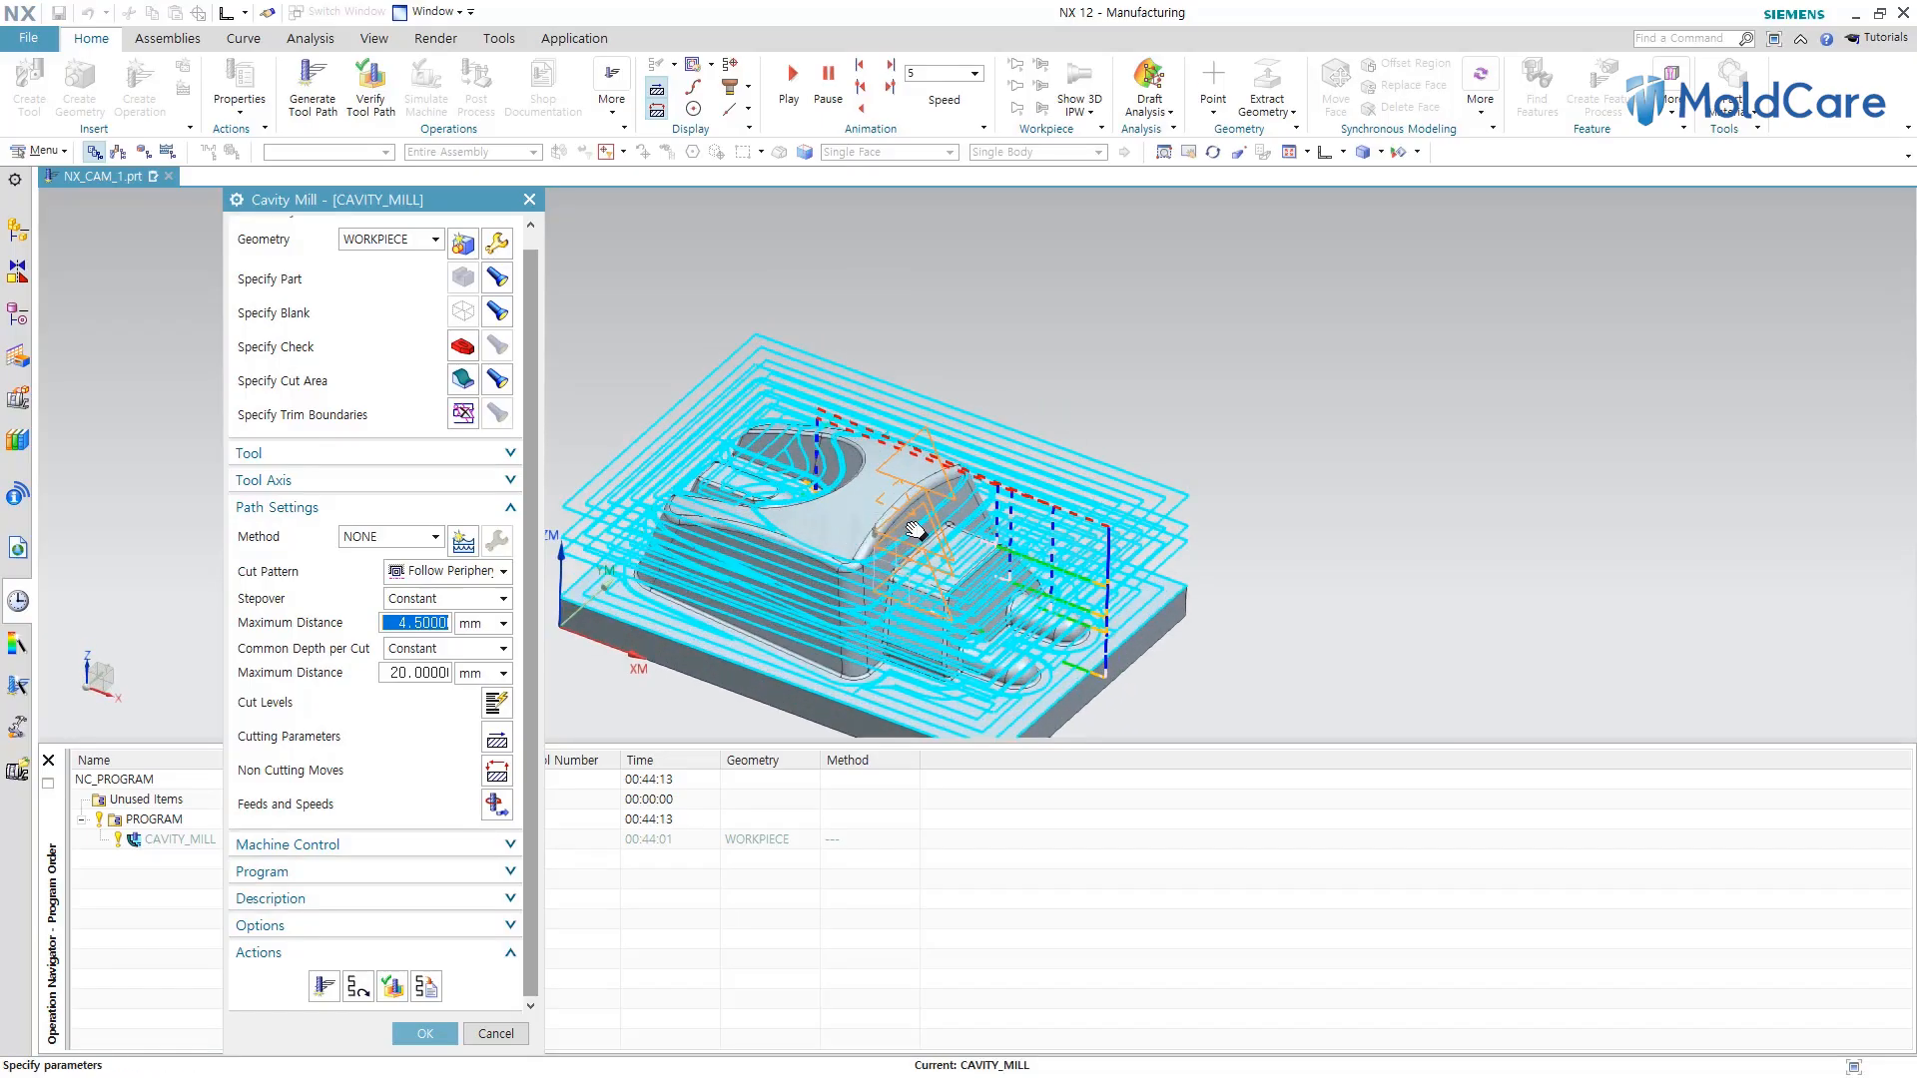
{"action": "middle_click_drag", "start_coordinate": [903, 544], "coordinate": [1006, 464], "text": "shift"}
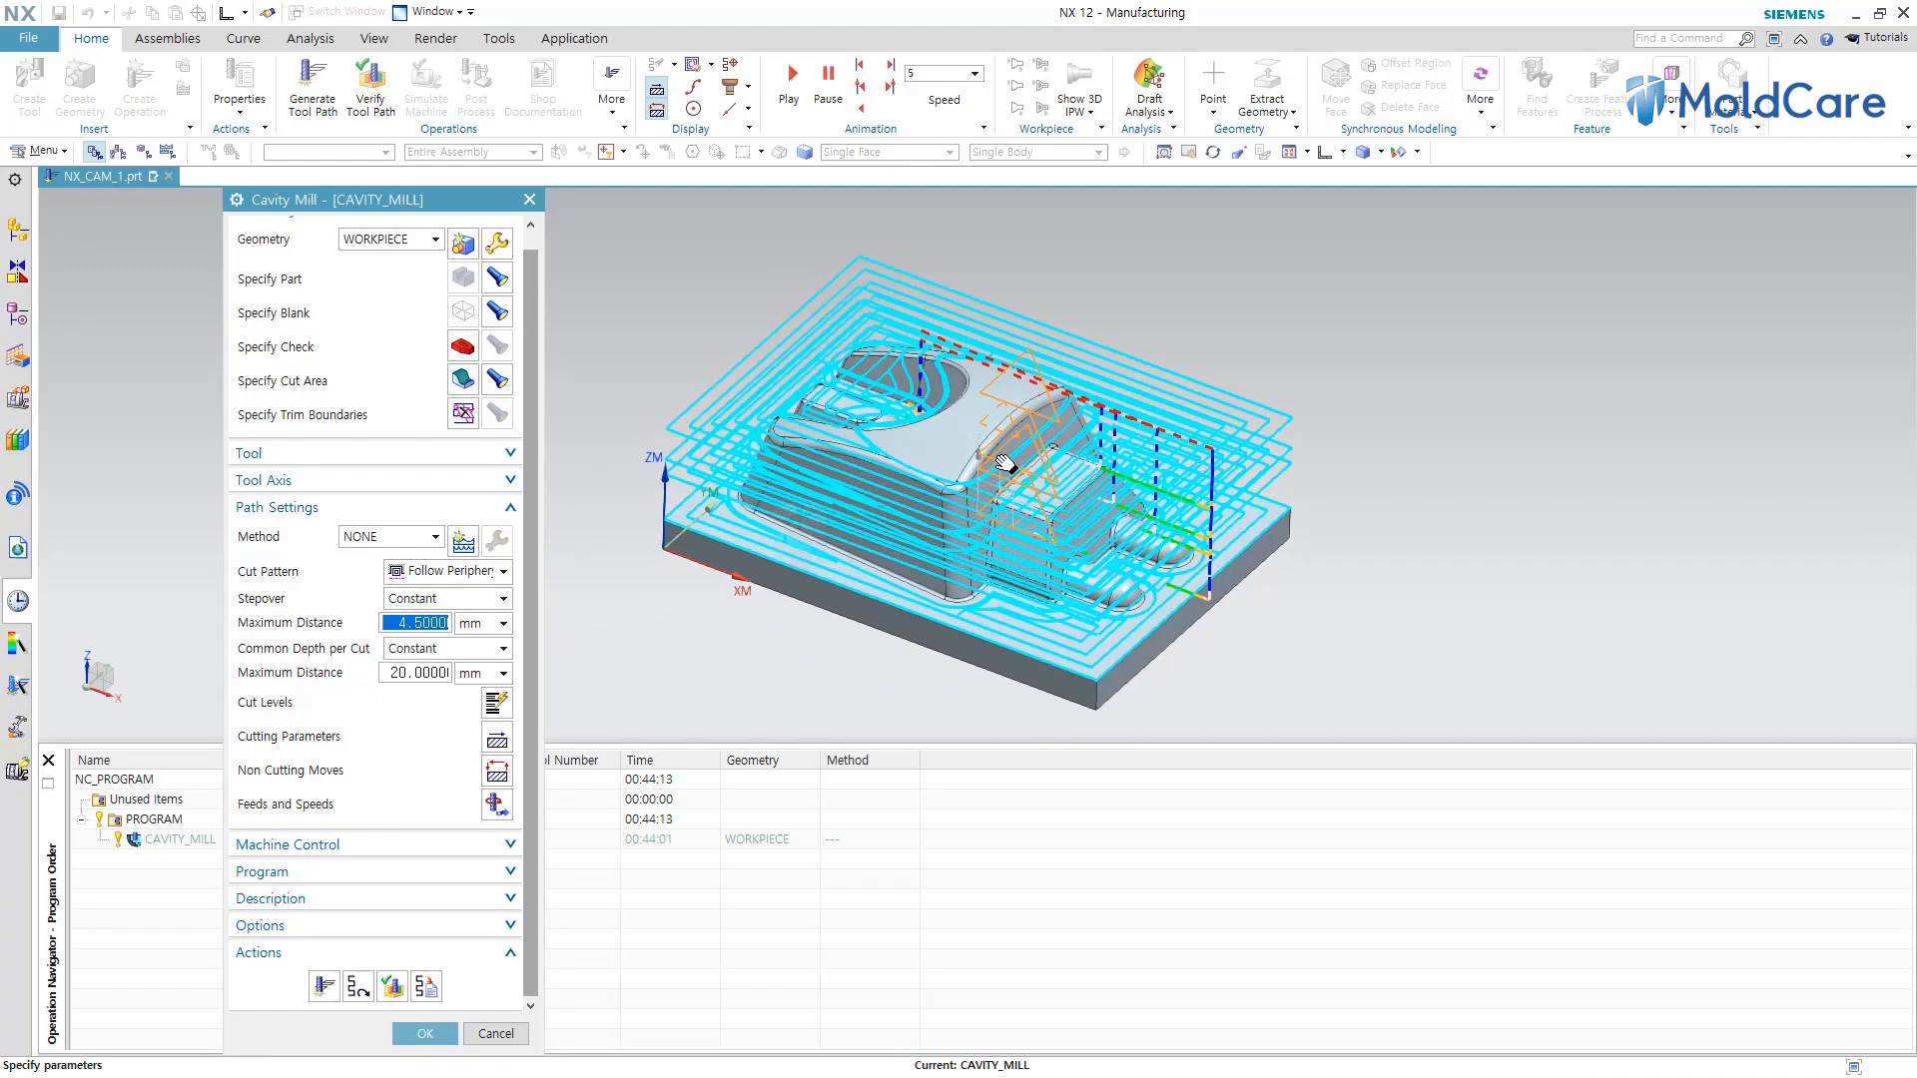
{"action": "left_click", "coordinate": [425, 672]}
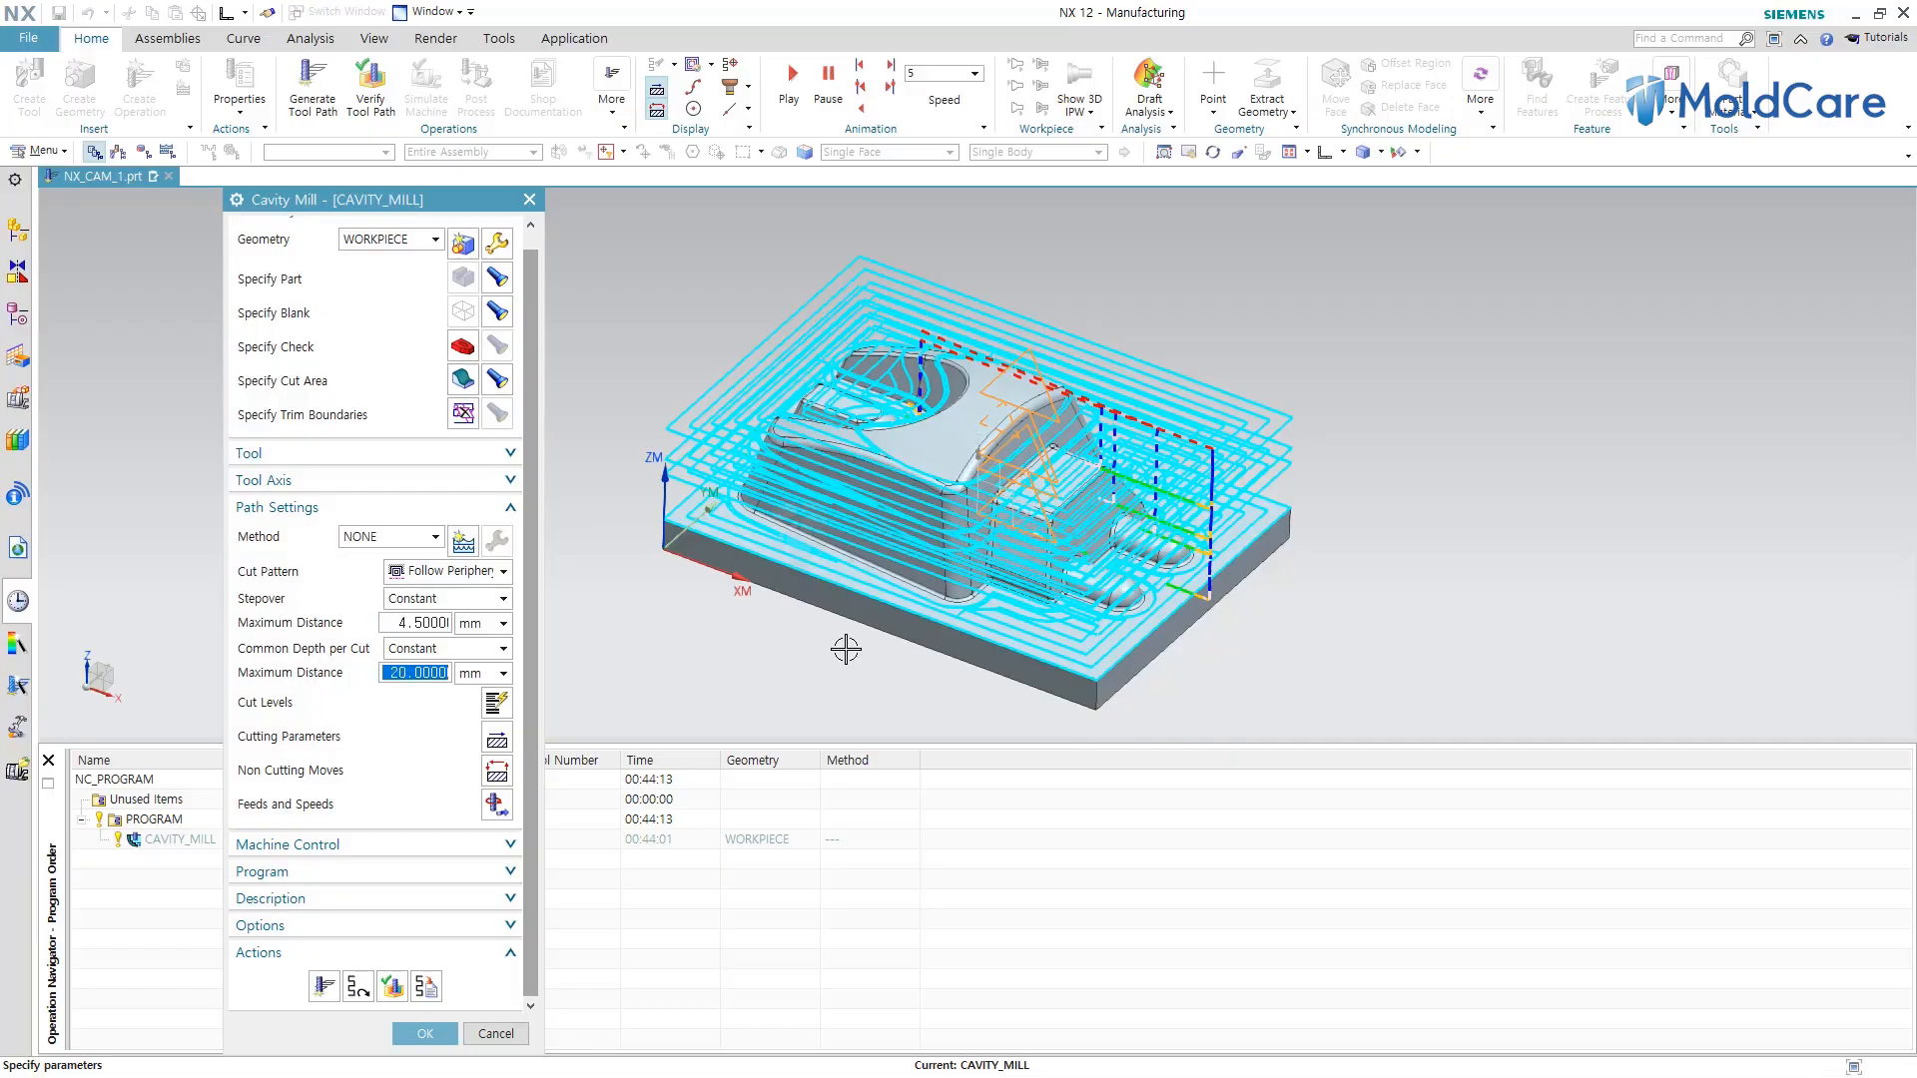
{"action": "type", "text": "2"}
{"action": "left_click", "coordinate": [327, 996]}
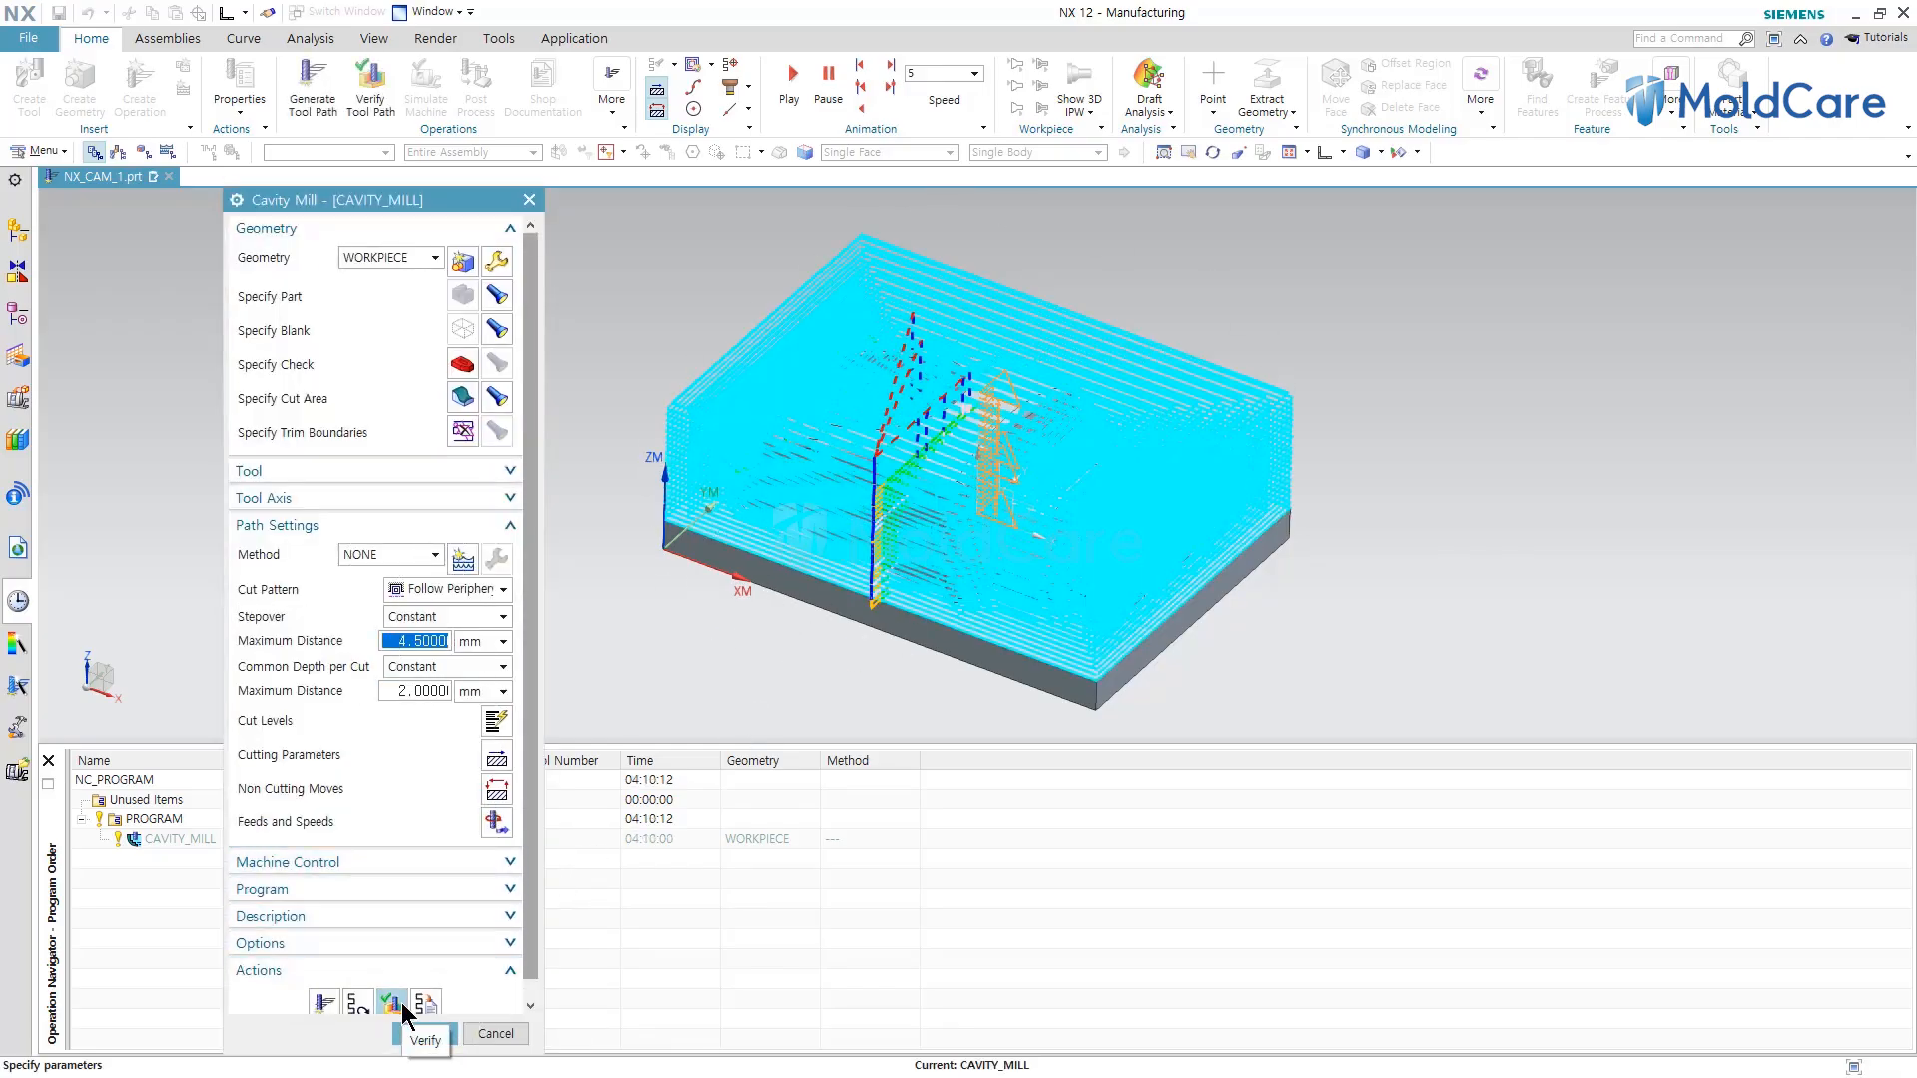
Verify the tool path with 3D Dynamic material removal playback at animation speed 5.
{"action": "left_click", "coordinate": [395, 1009]}
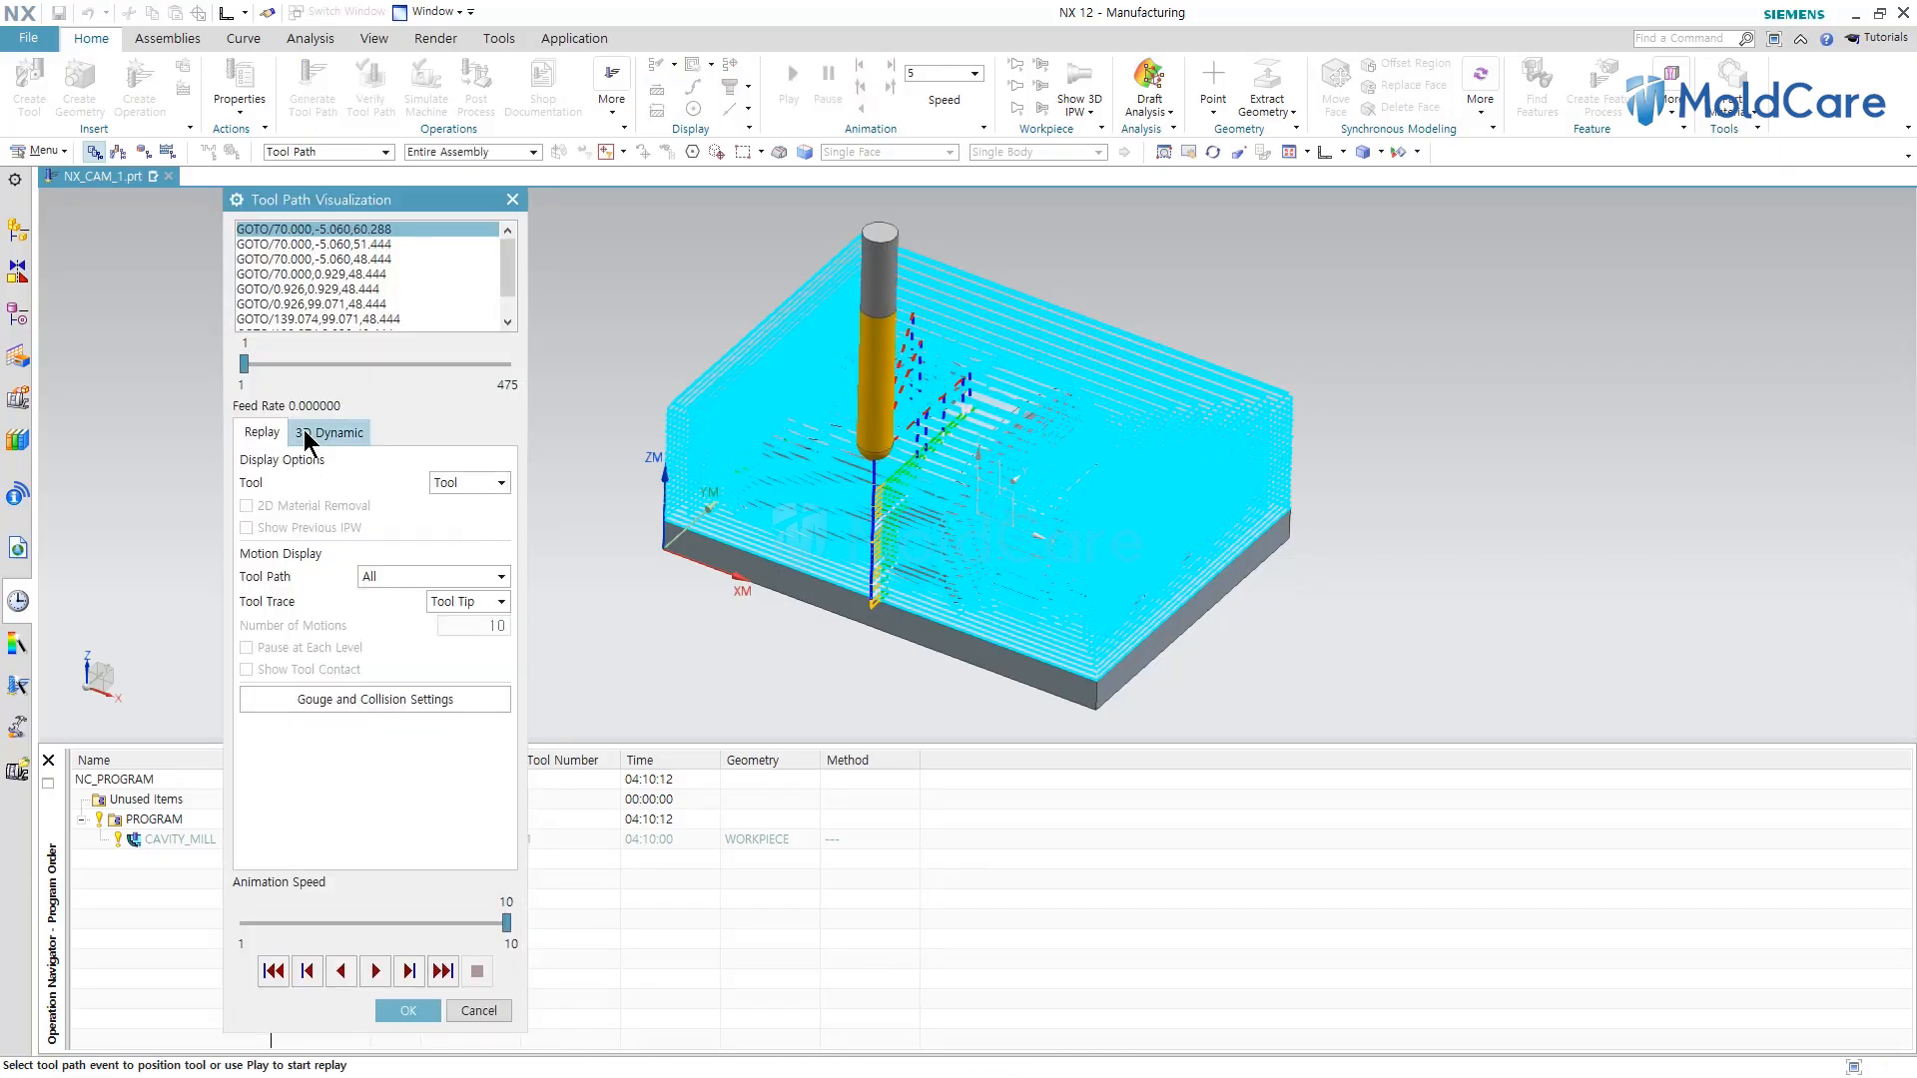
{"action": "left_click", "coordinate": [338, 433]}
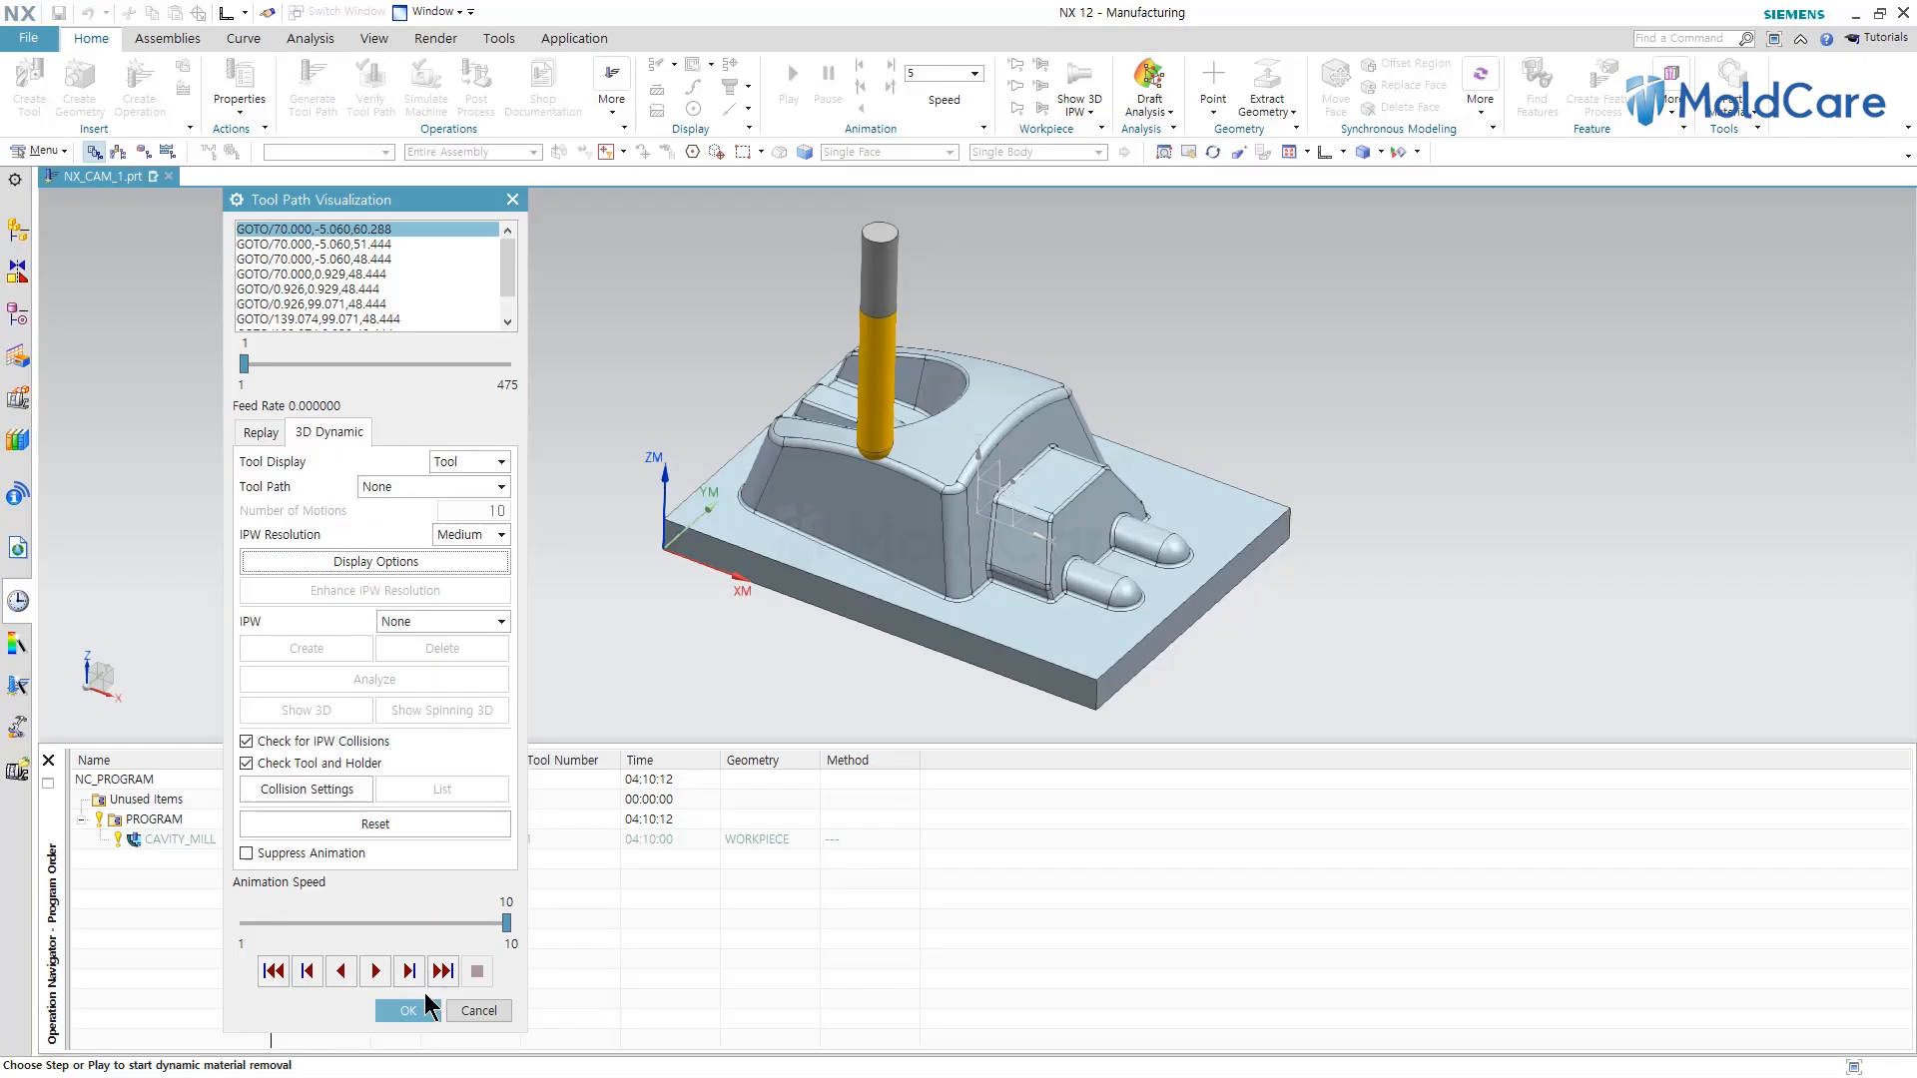
{"action": "left_click", "coordinate": [376, 970]}
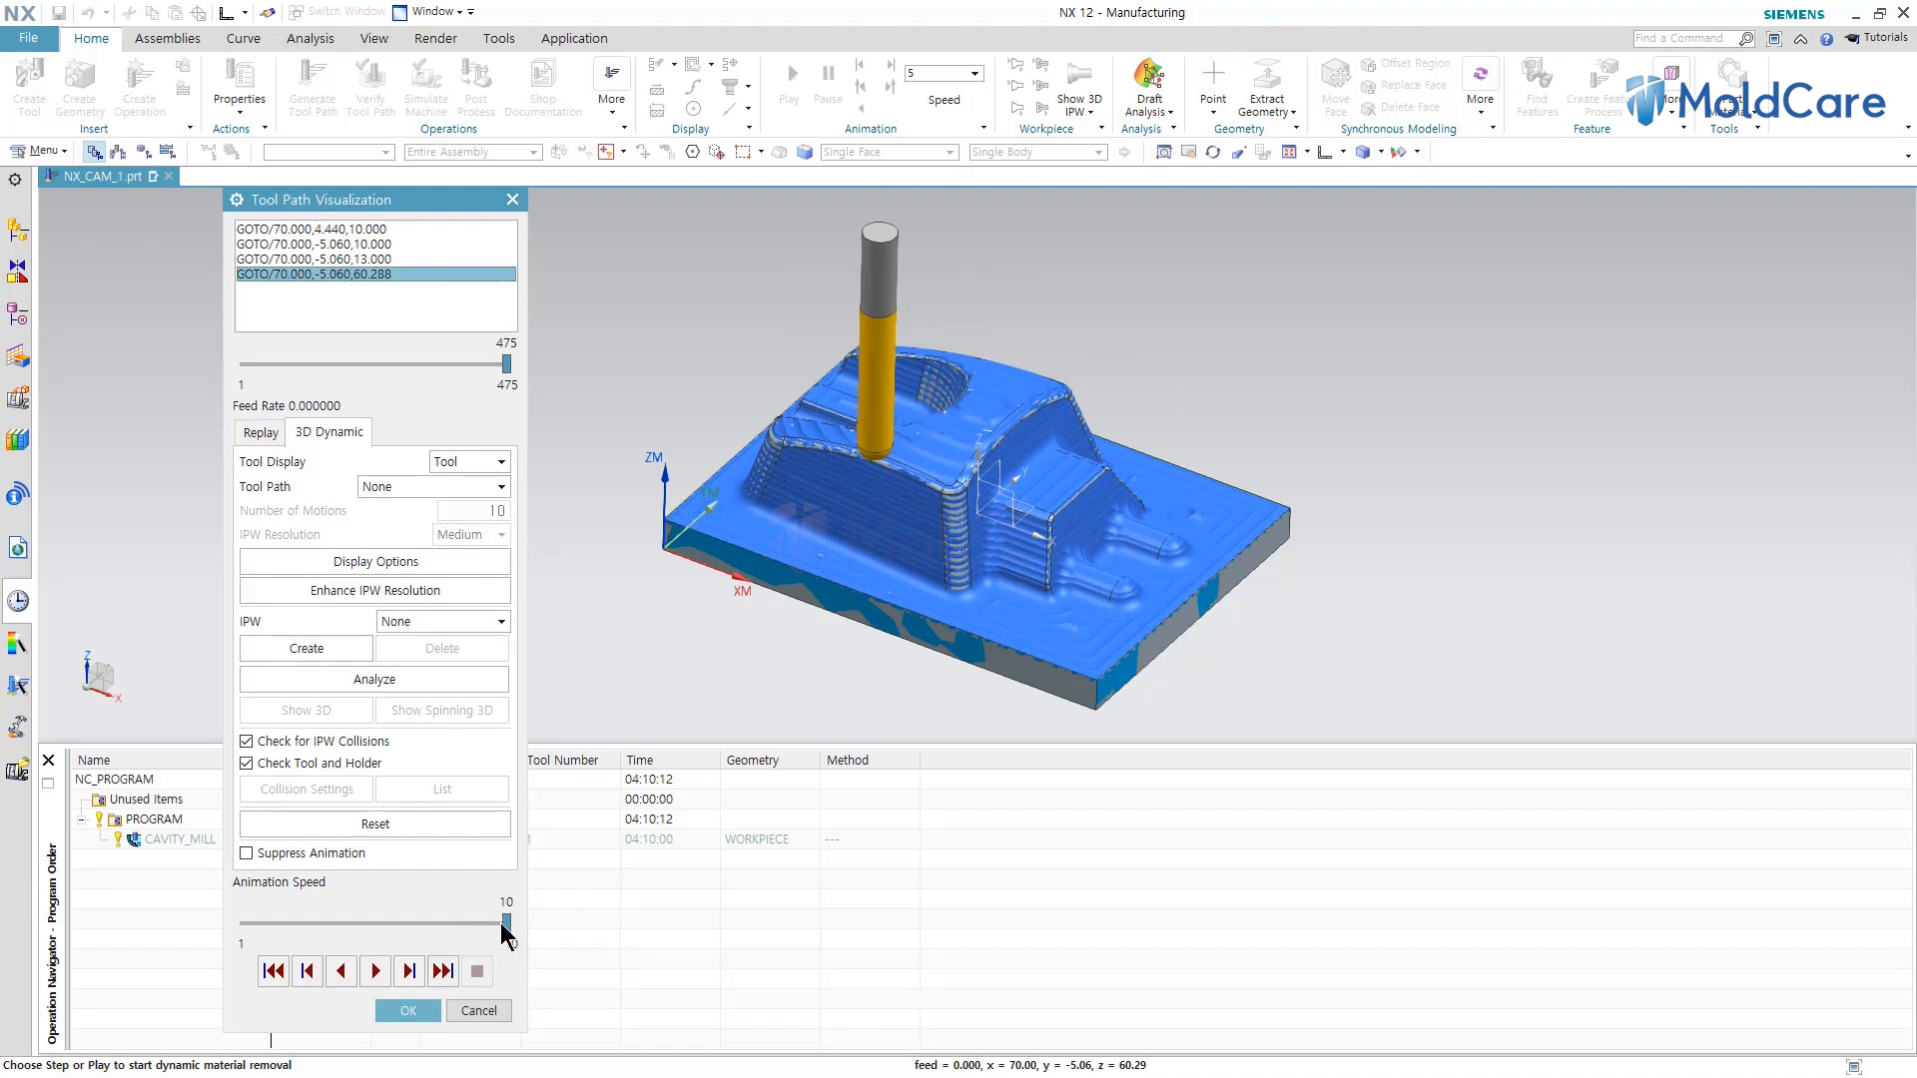
{"action": "left_click_drag", "start_coordinate": [507, 920], "coordinate": [361, 921]}
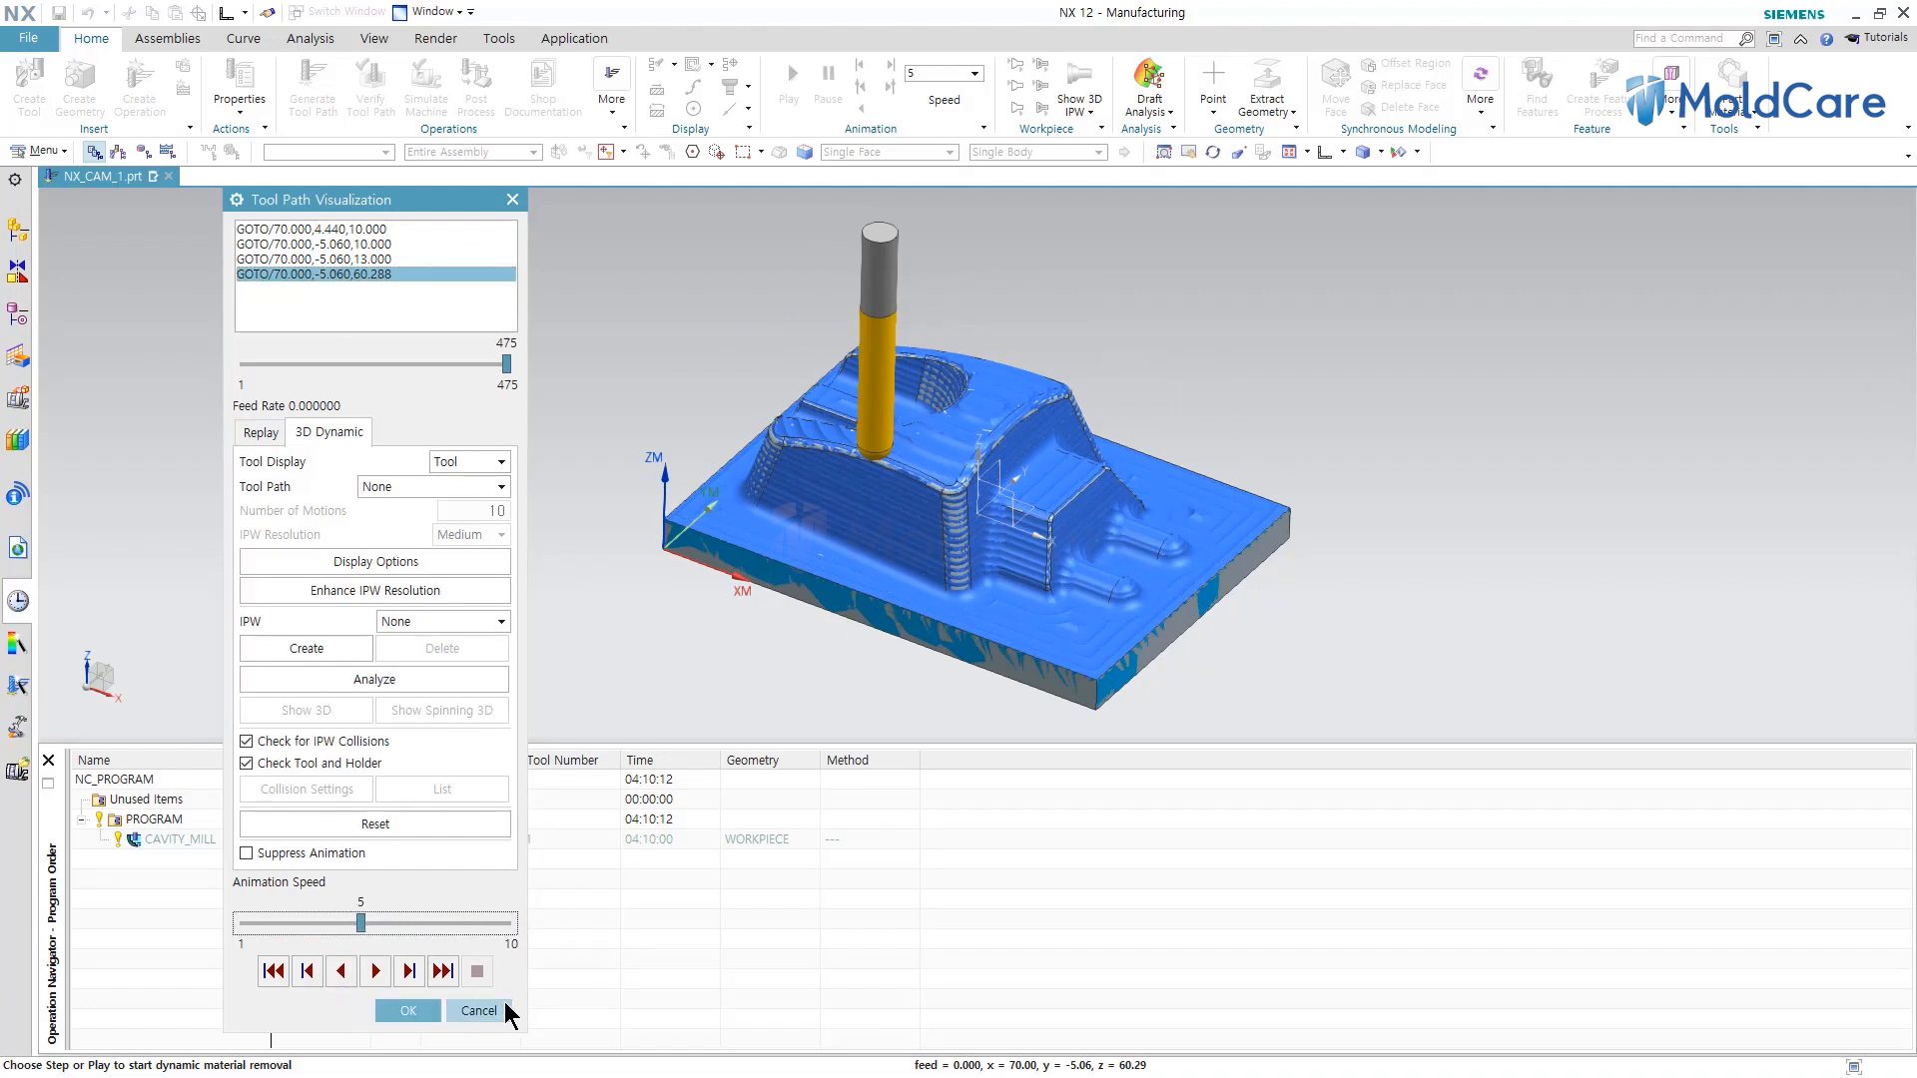
{"action": "left_click", "coordinate": [403, 1011]}
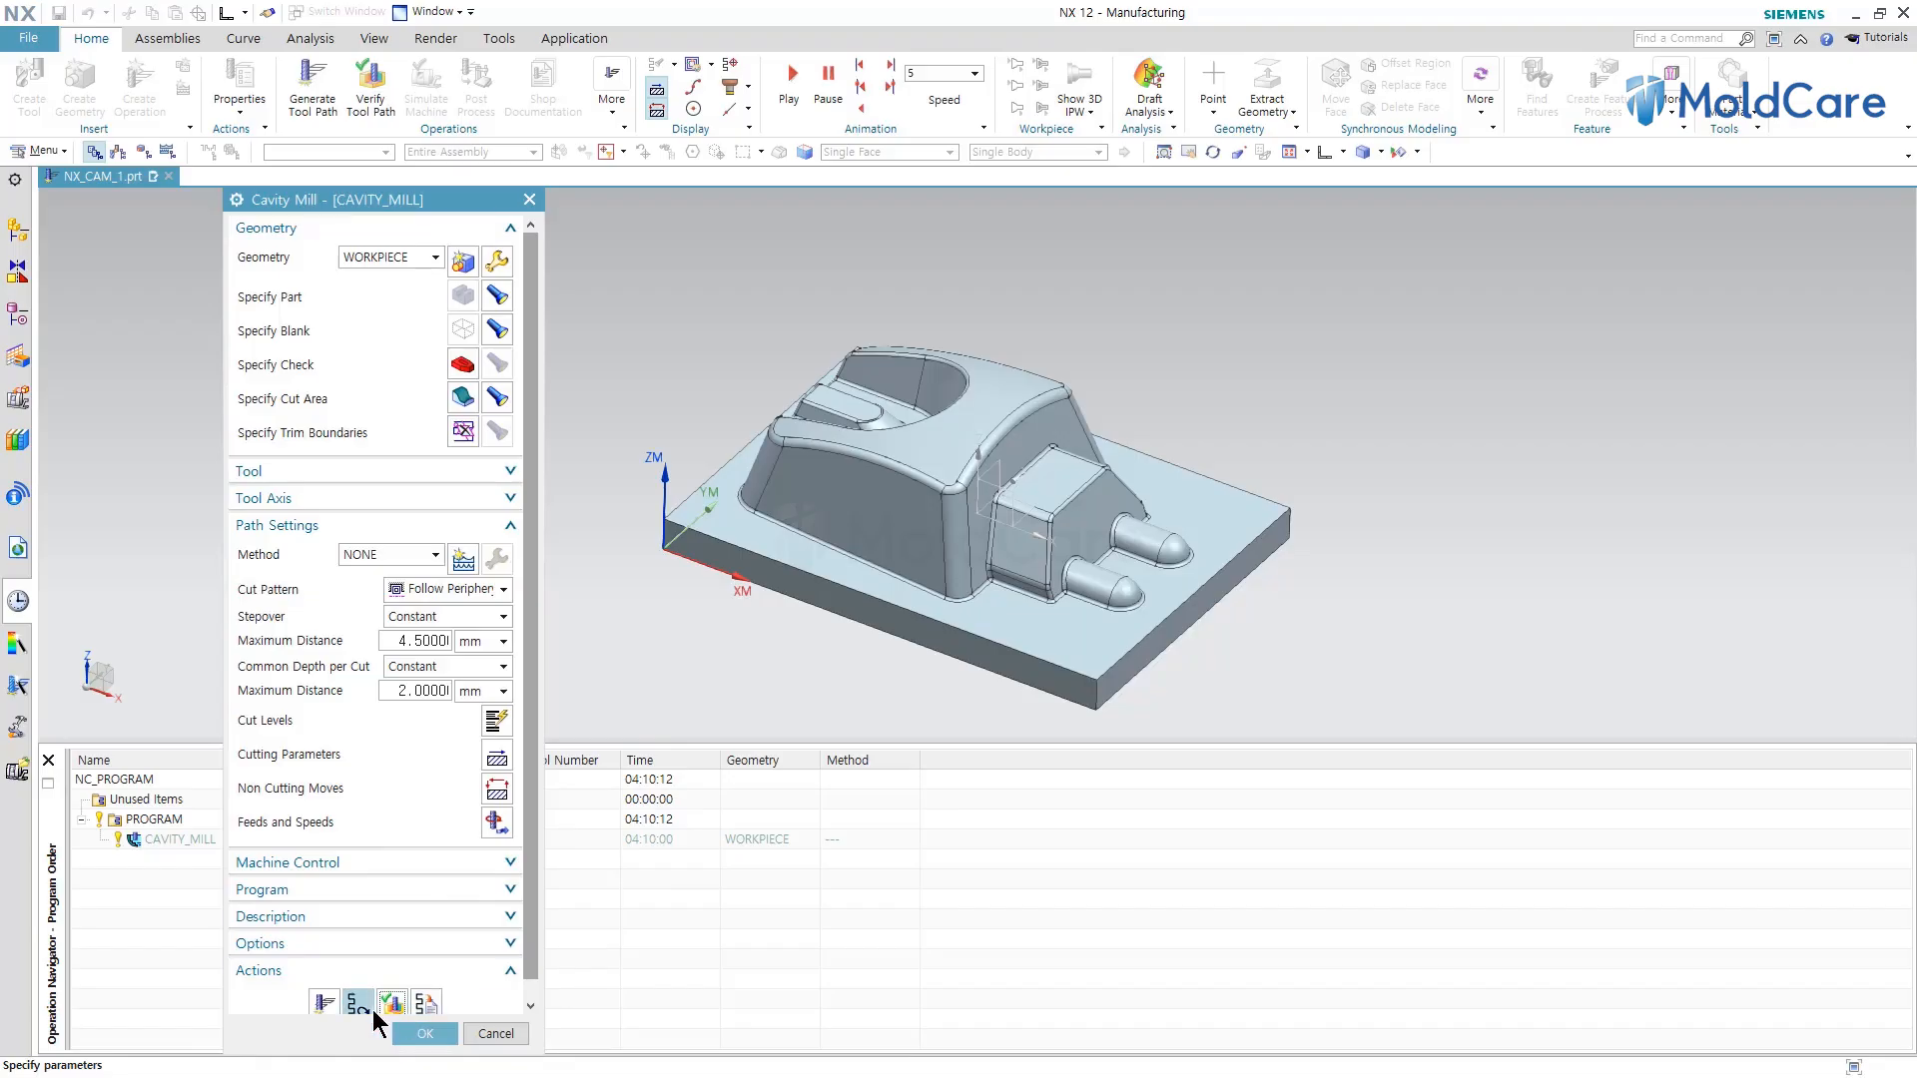
Replay the 3D Dynamic verification while adjusting the animation speed, then stop and close the visualization.
{"action": "left_click", "coordinate": [392, 1003]}
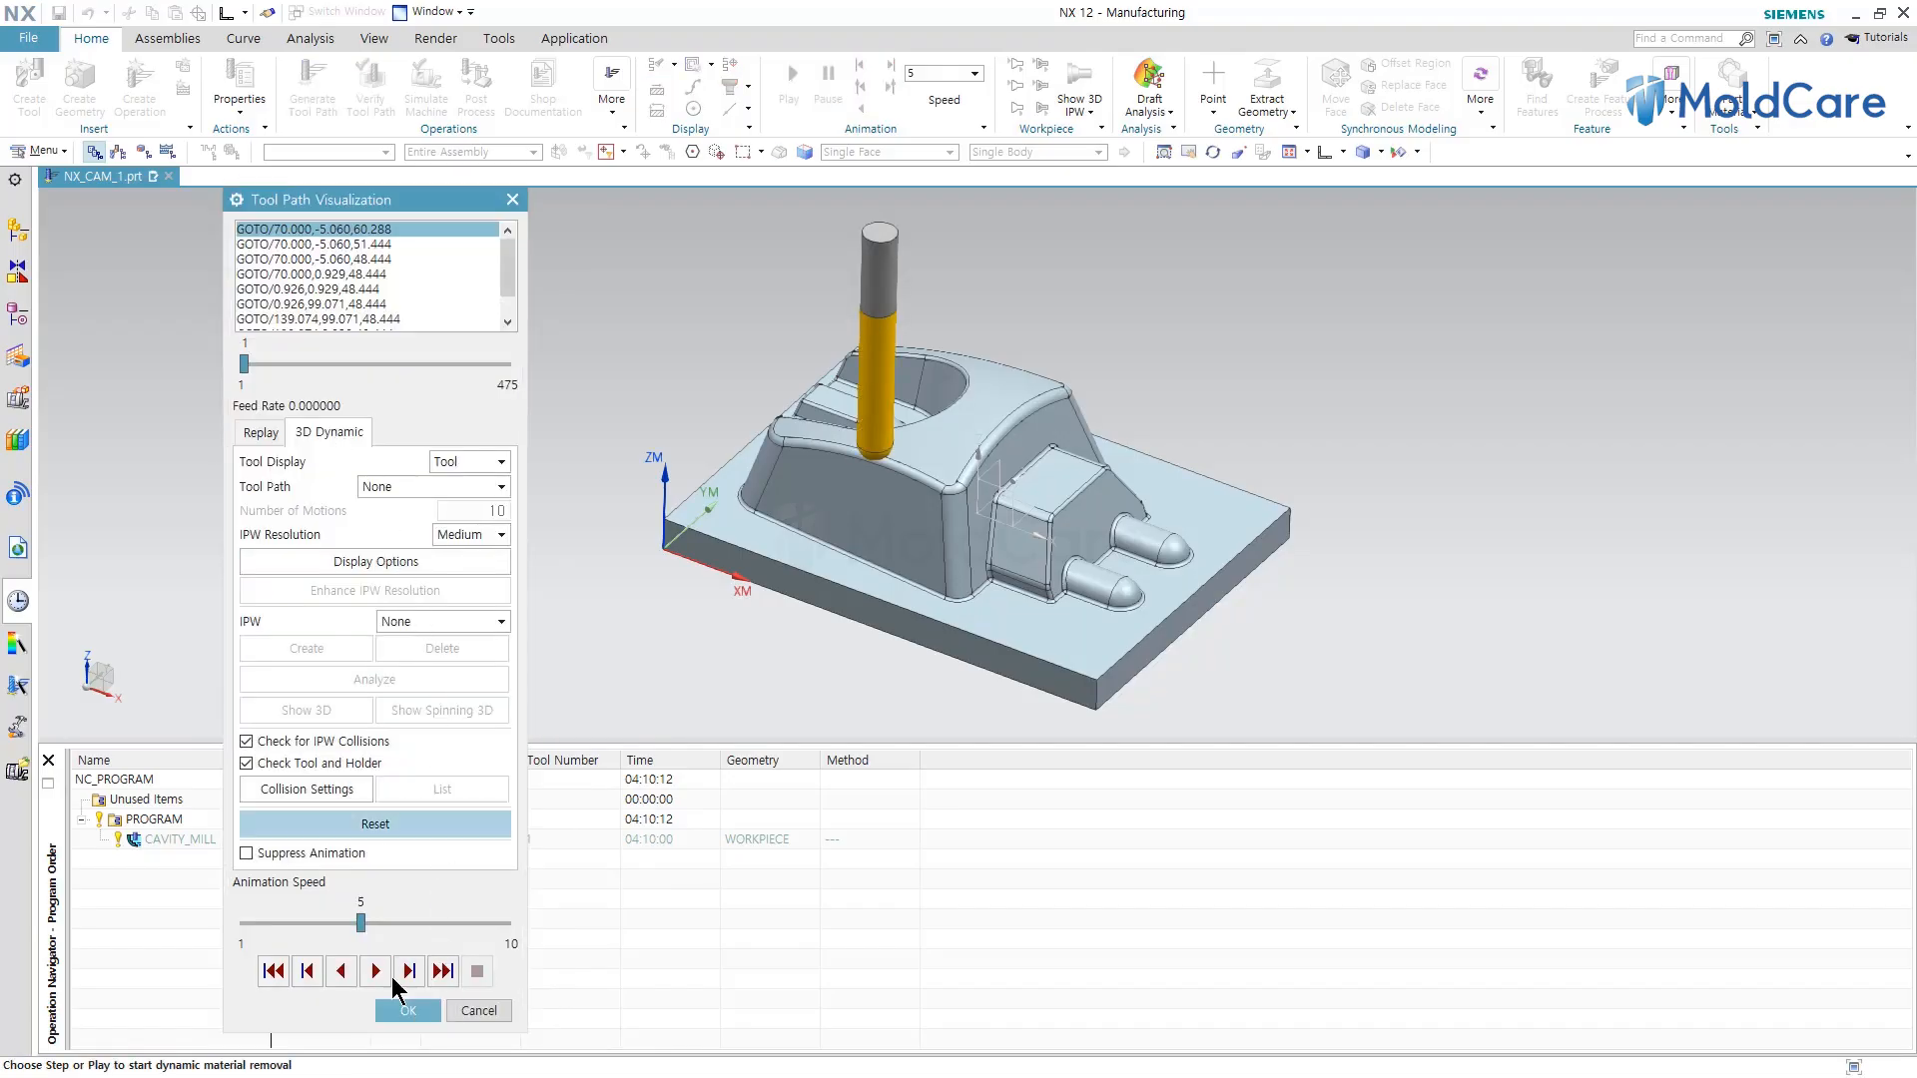
{"action": "left_click", "coordinate": [360, 922]}
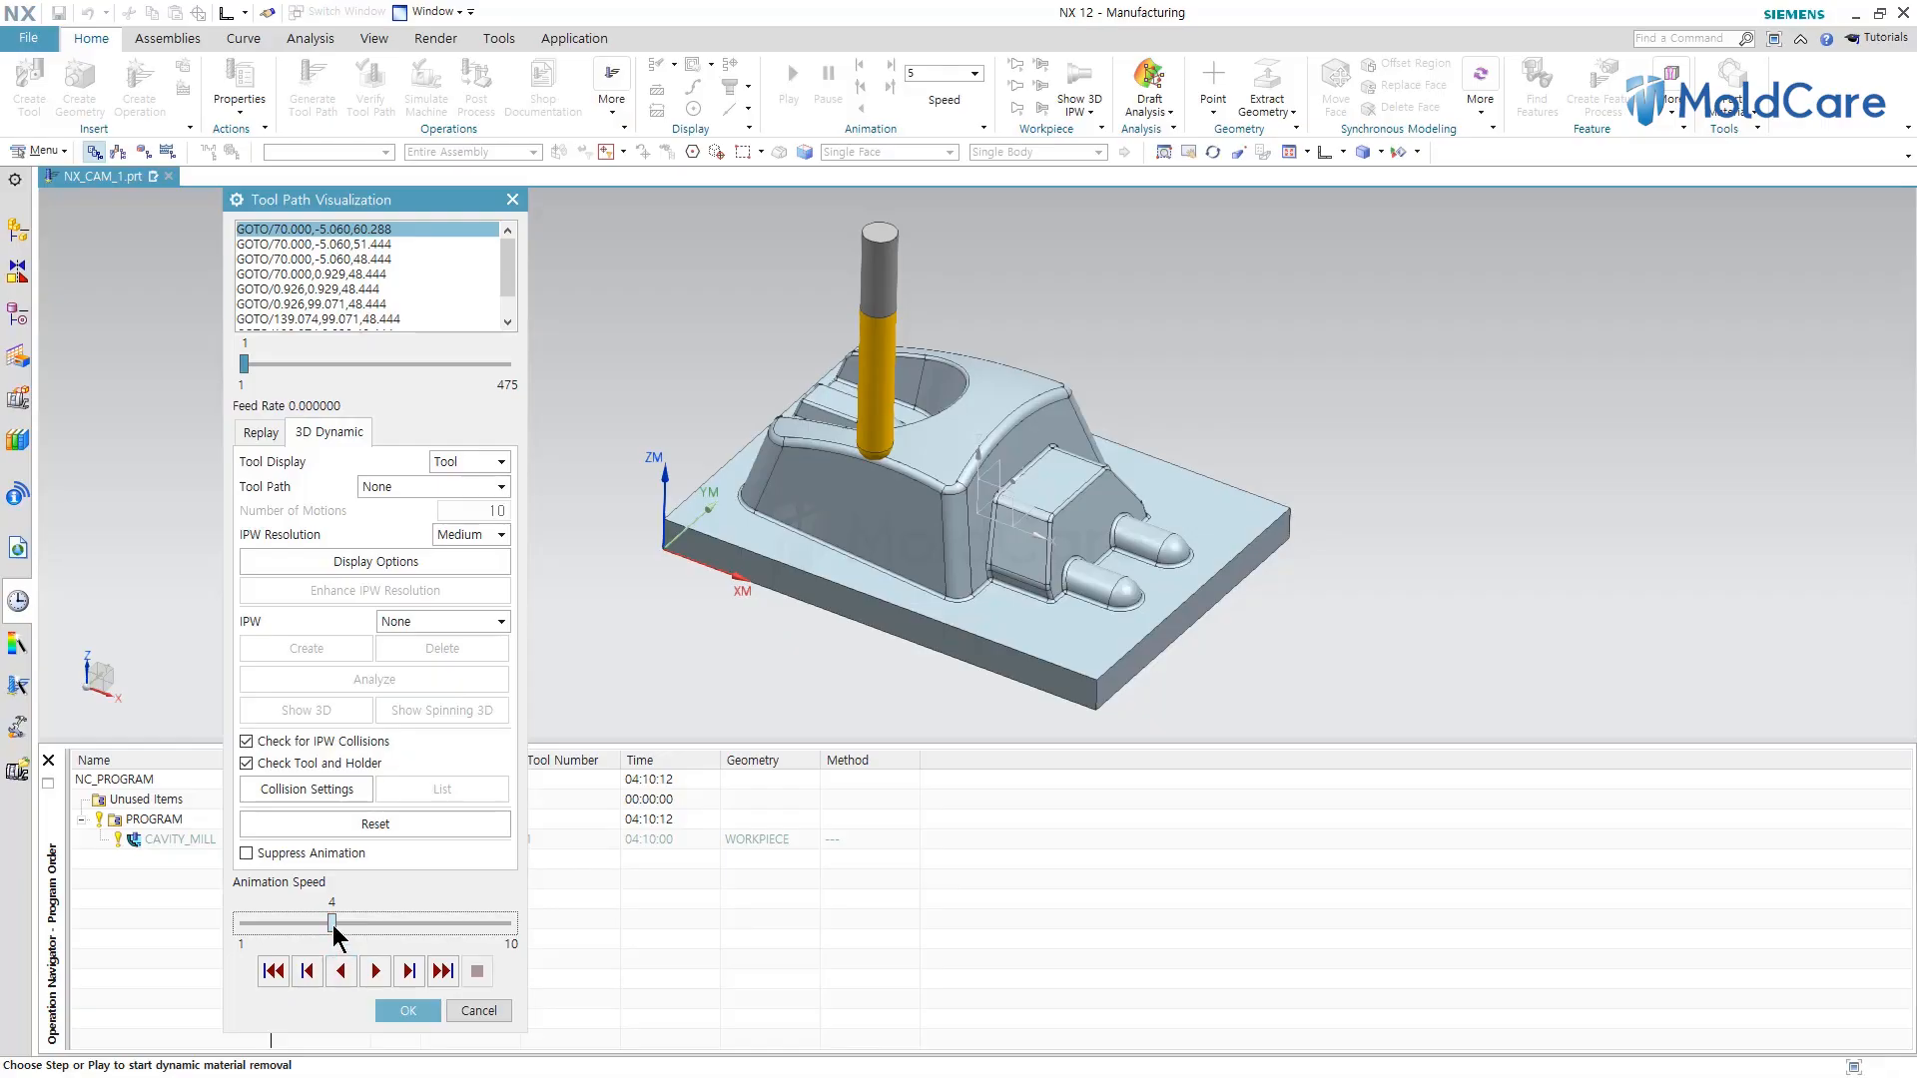
{"action": "left_click", "coordinate": [378, 972]}
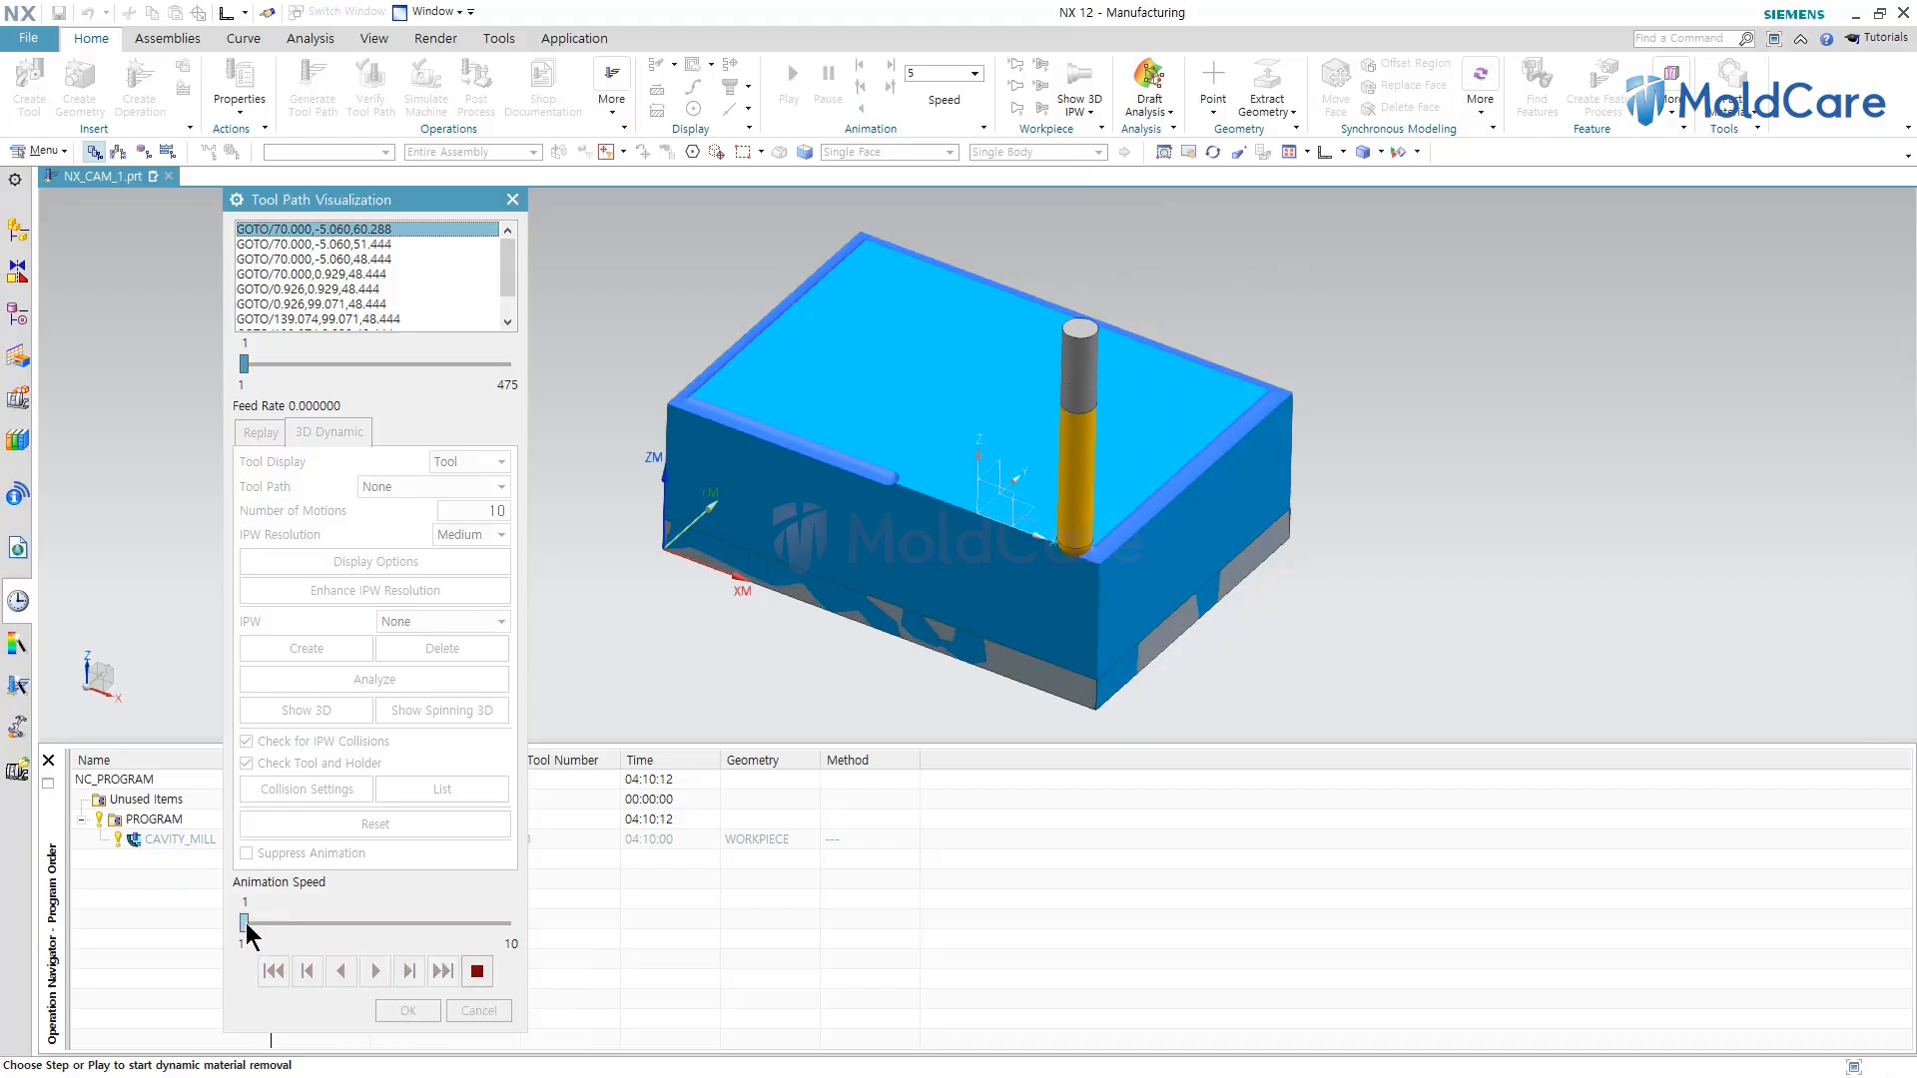
{"action": "left_click", "coordinate": [297, 922]}
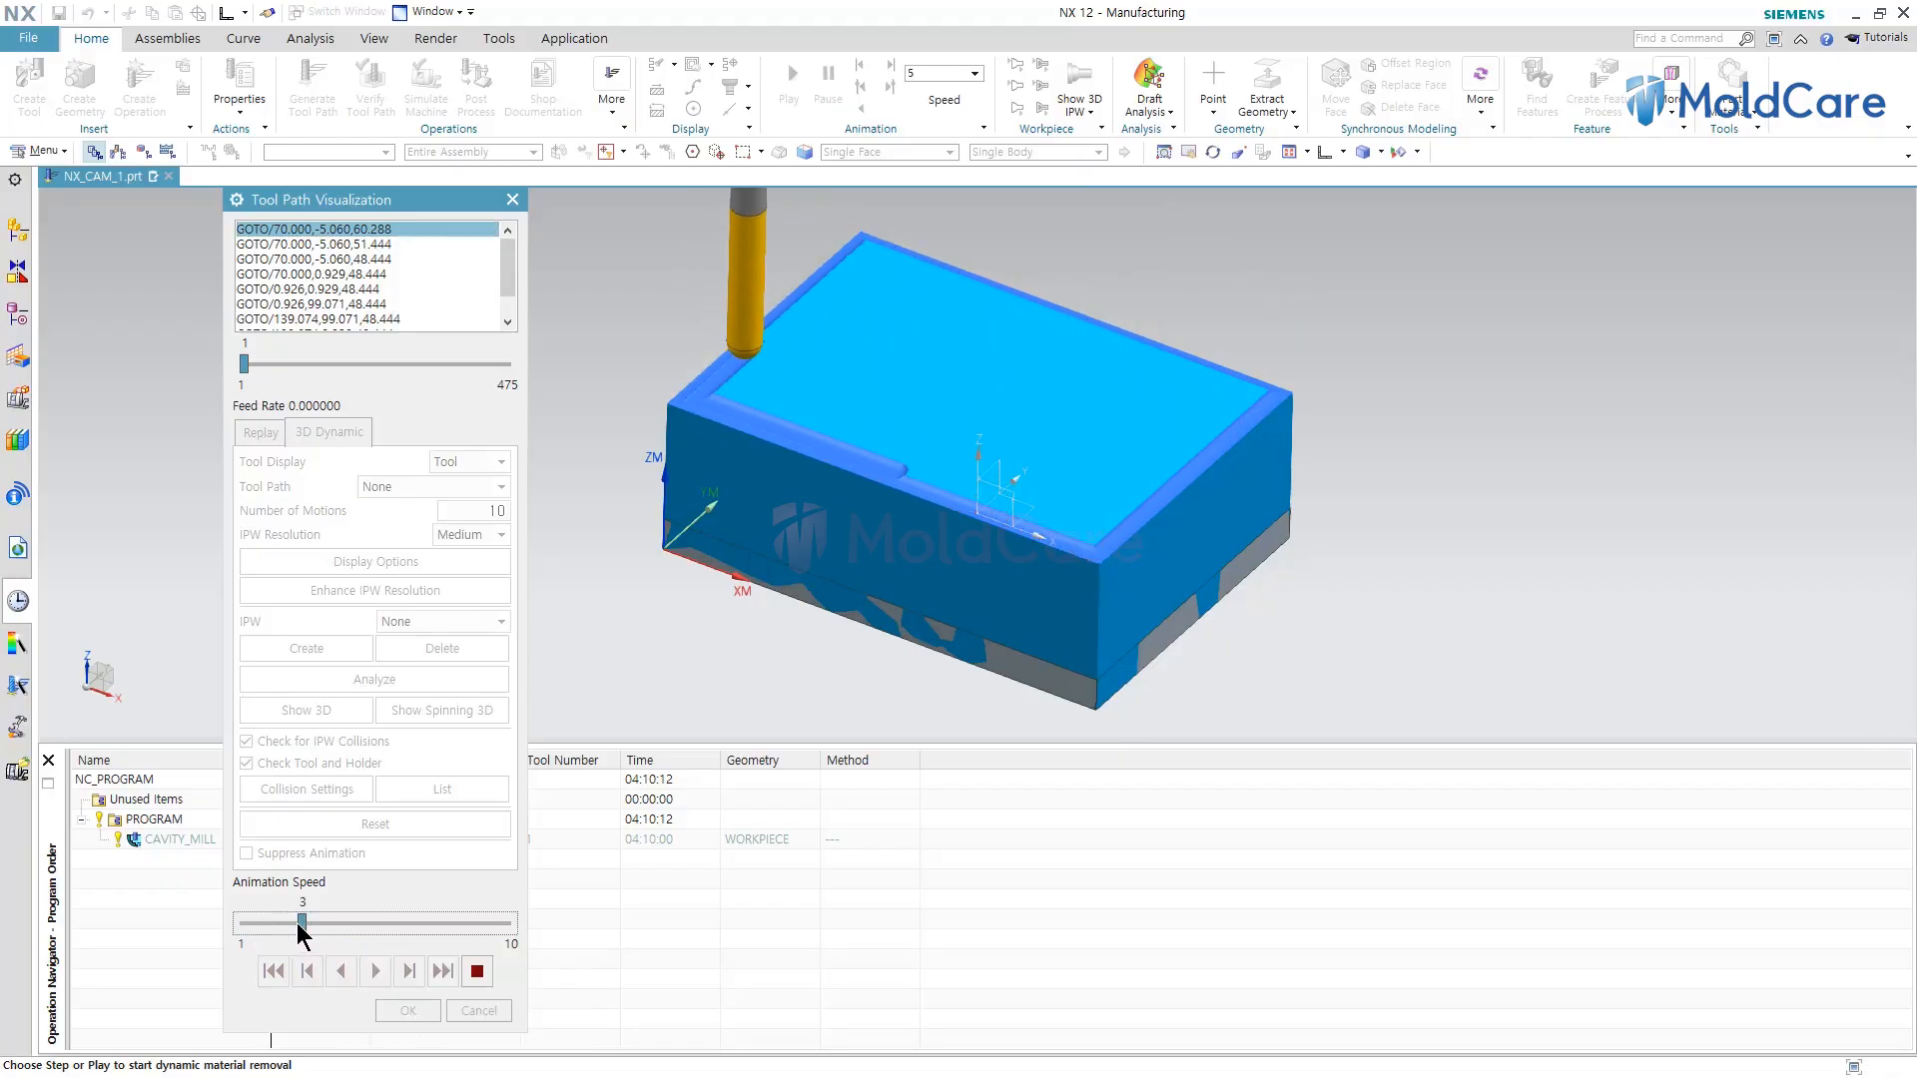
{"action": "left_click", "coordinate": [376, 923]}
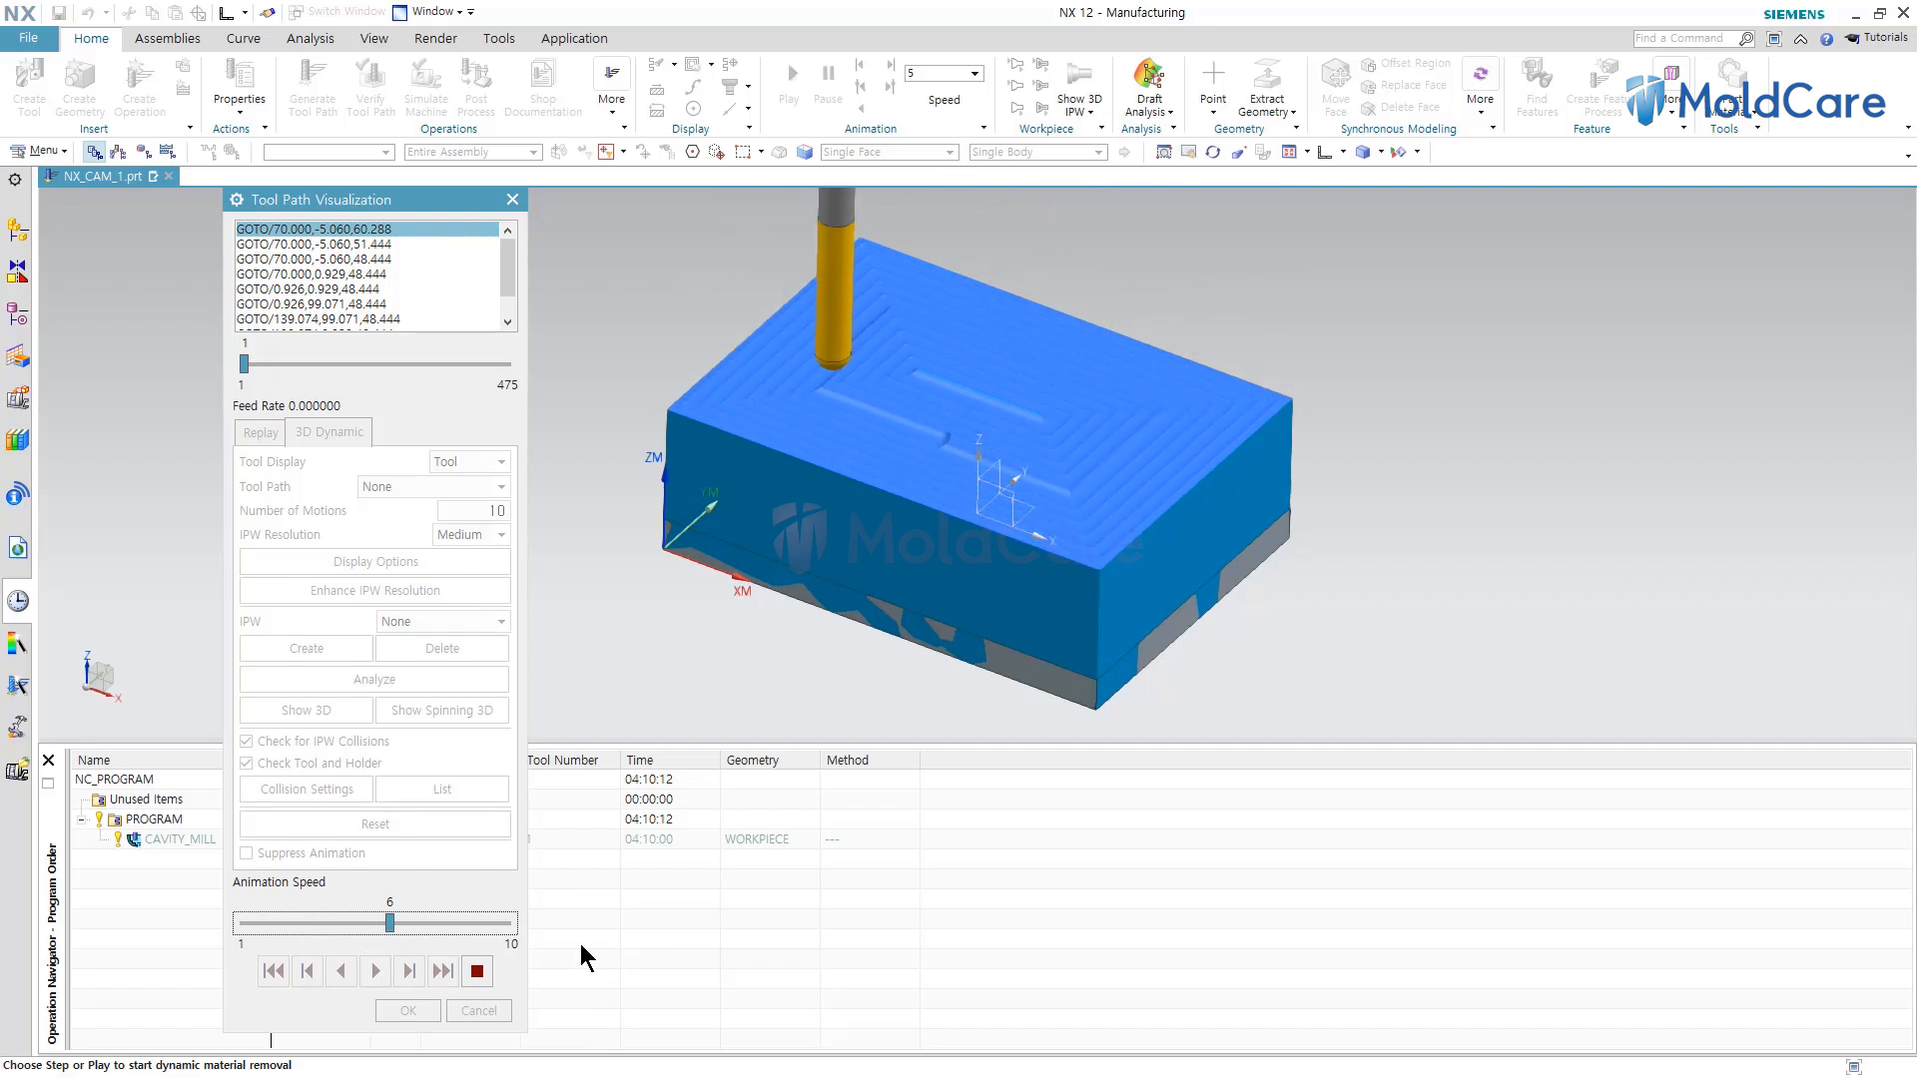
{"action": "left_click", "coordinate": [477, 972]}
{"action": "left_click", "coordinate": [408, 1009]}
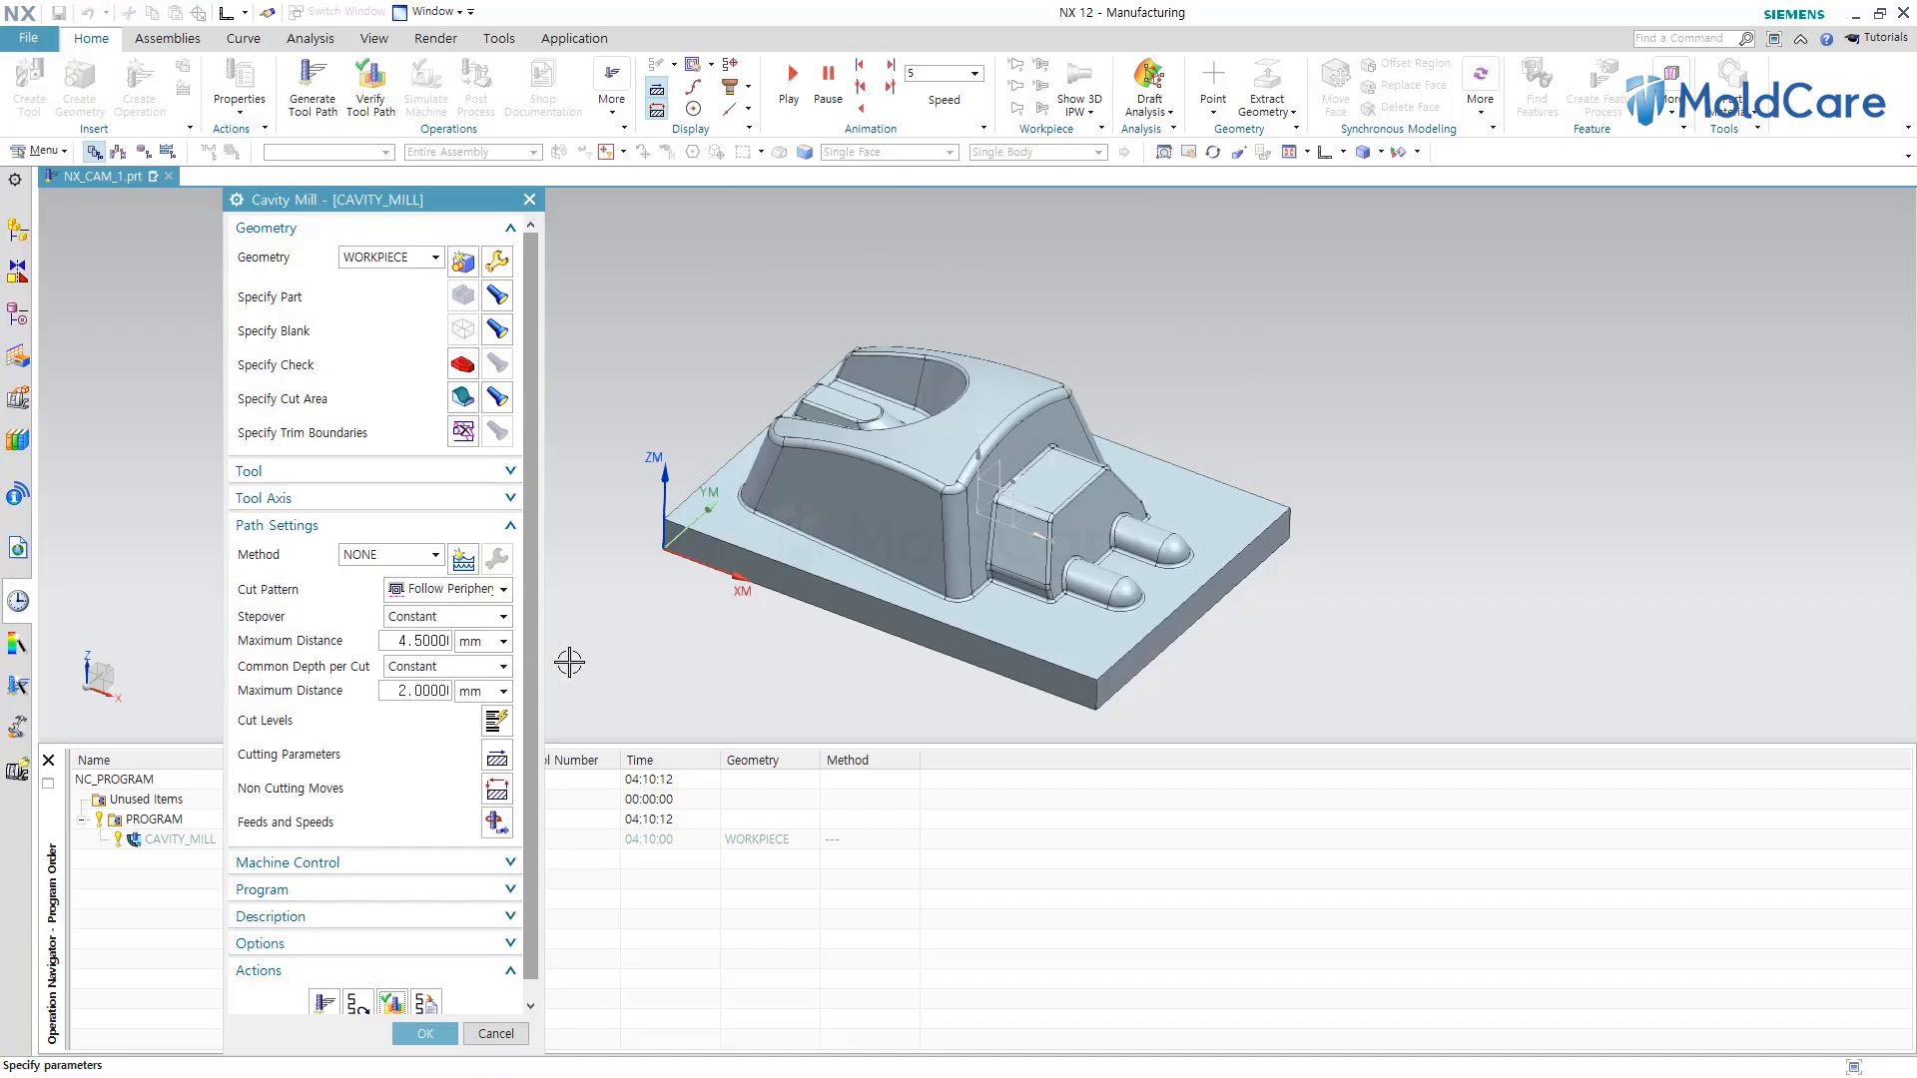
Keep the Follow Periphery cut pattern and confirm the Cavity Mill operation.
{"action": "double_click", "coordinate": [429, 640]}
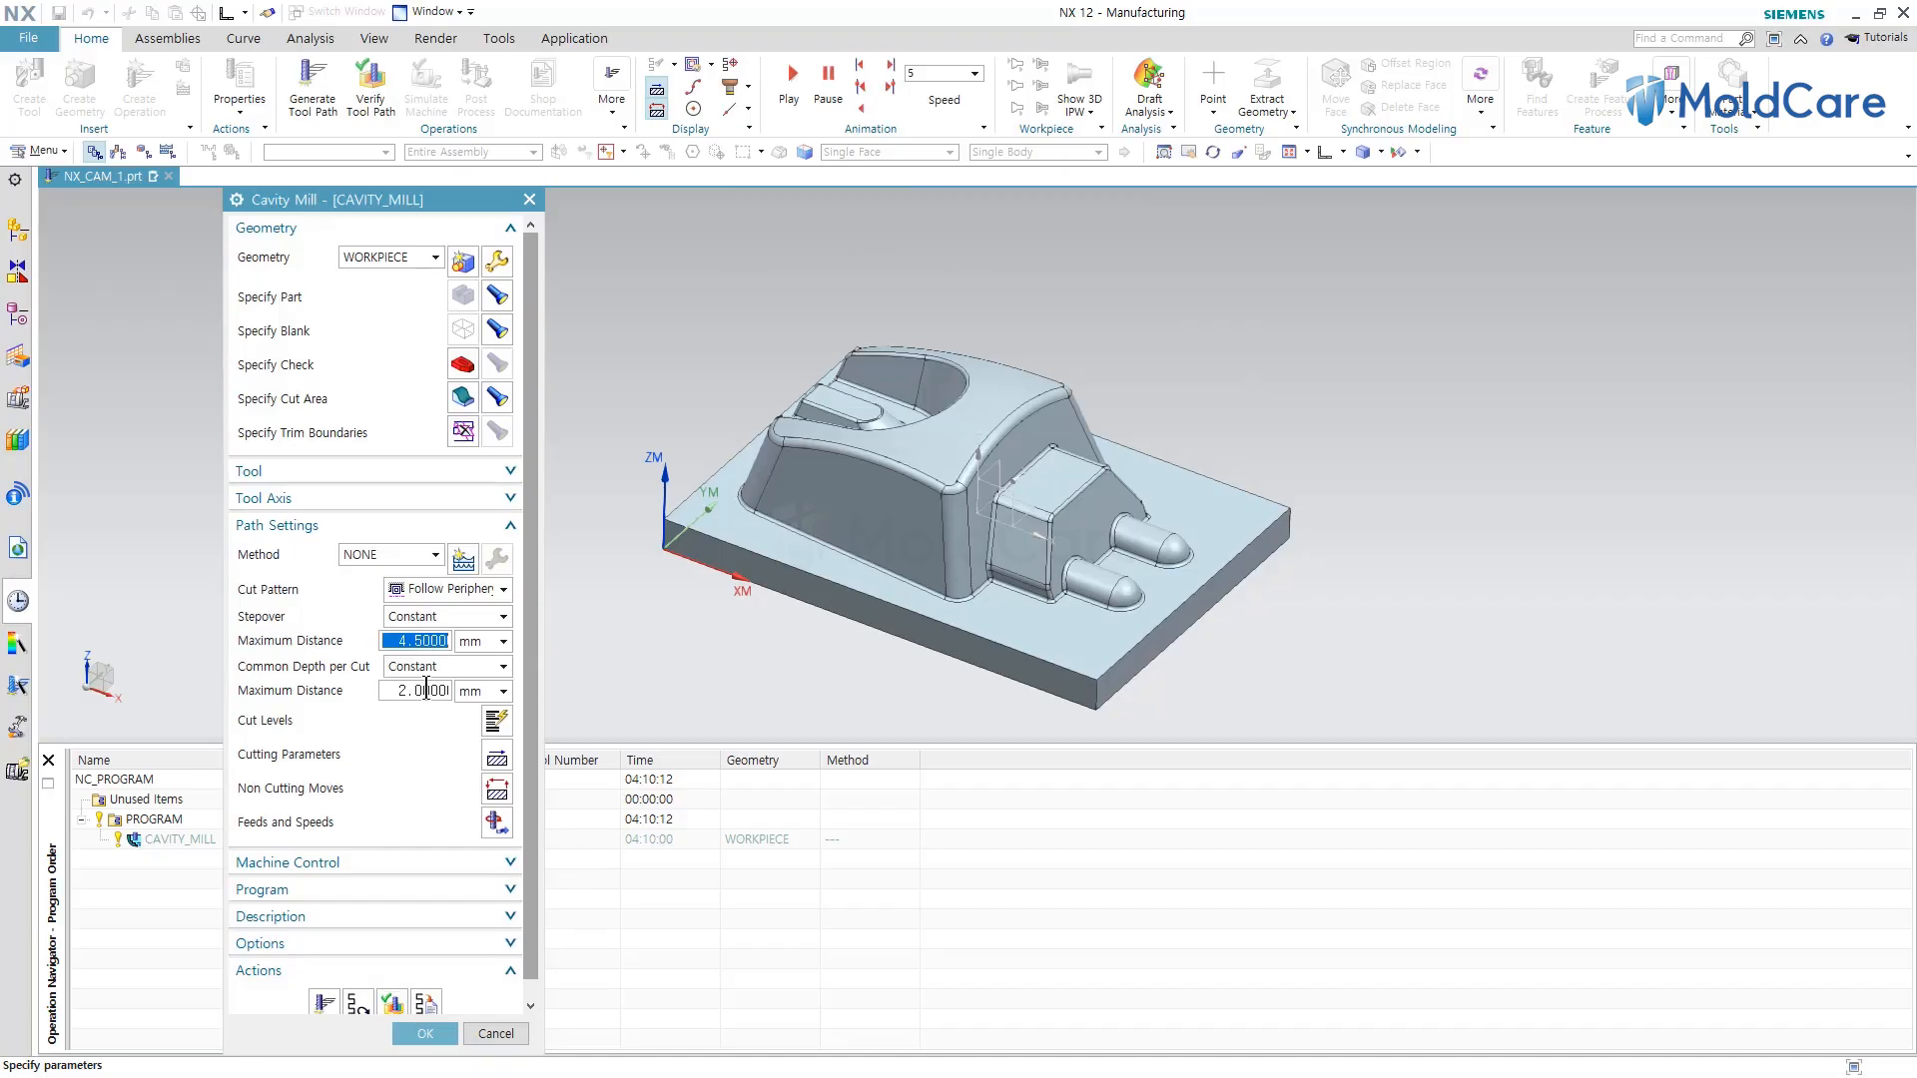
{"action": "double_click", "coordinate": [427, 690]}
{"action": "left_click", "coordinate": [505, 590]}
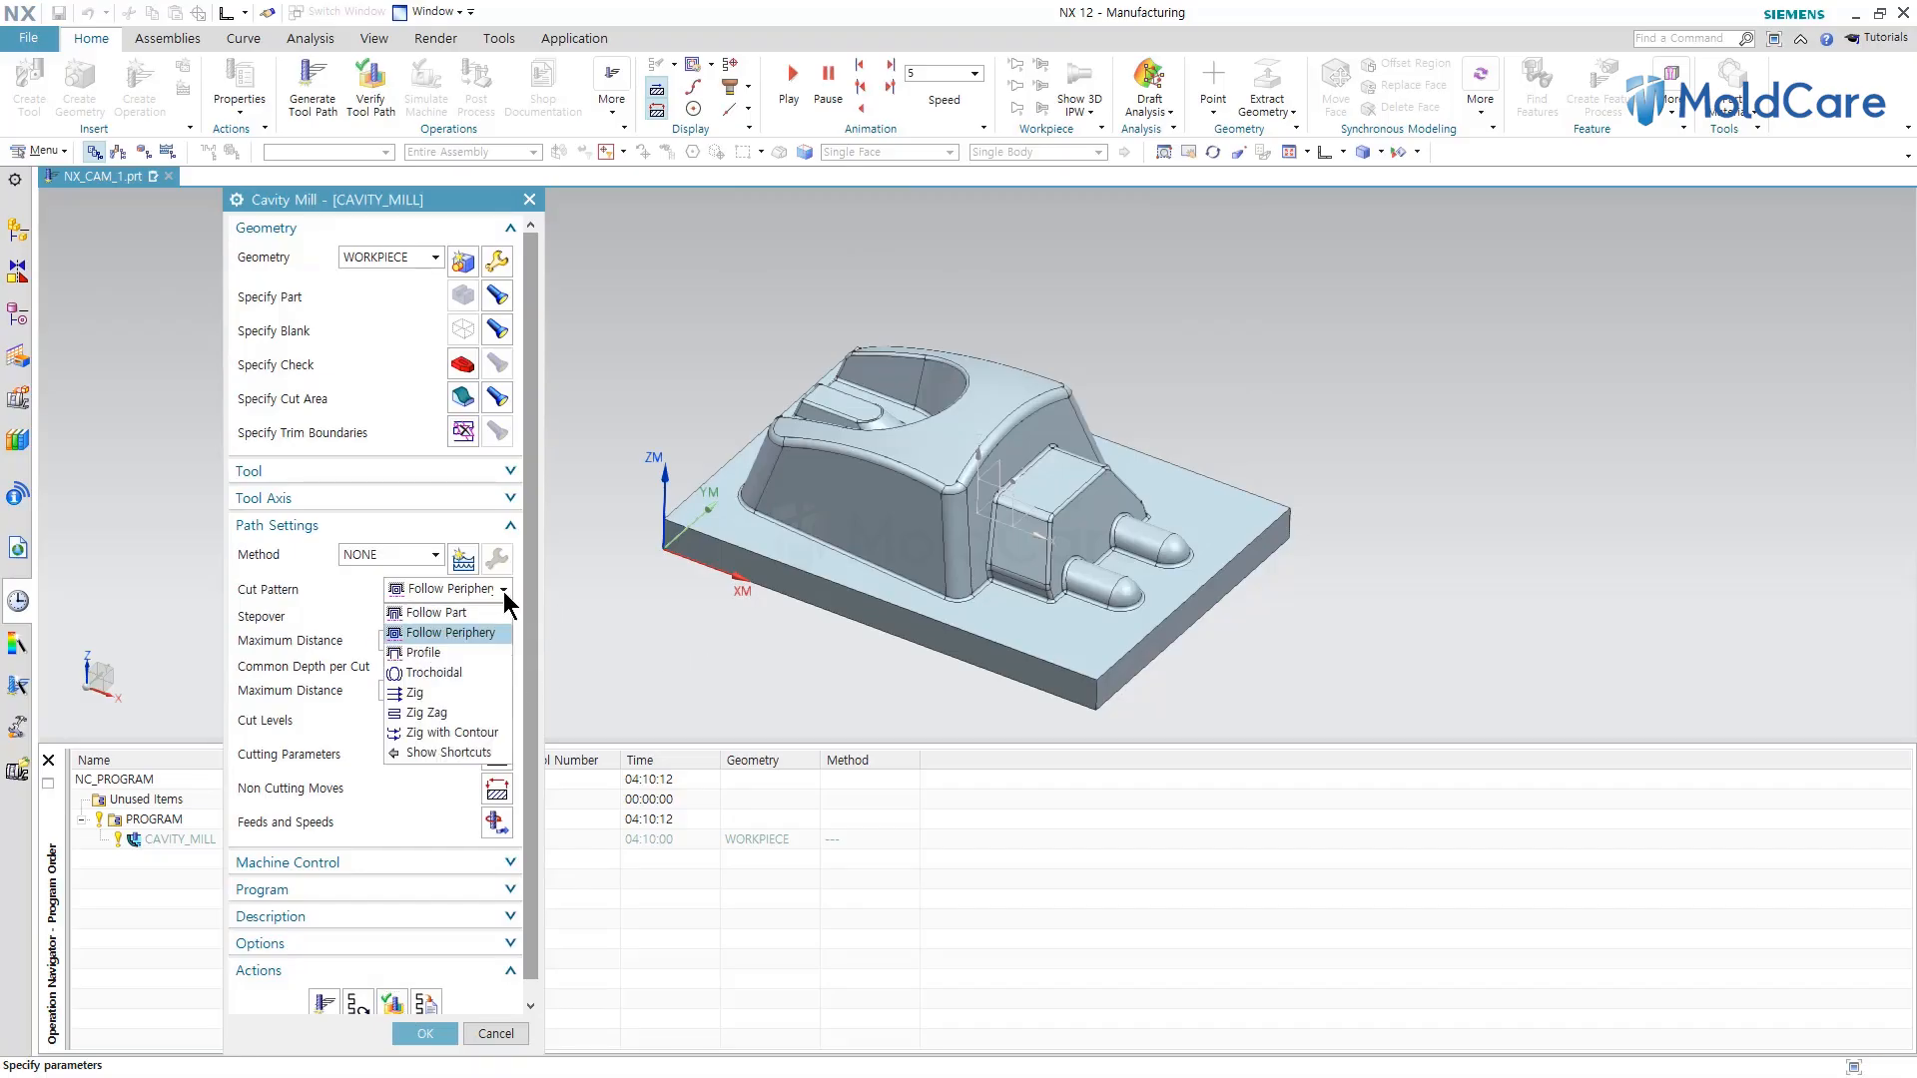
{"action": "left_click", "coordinate": [489, 632]}
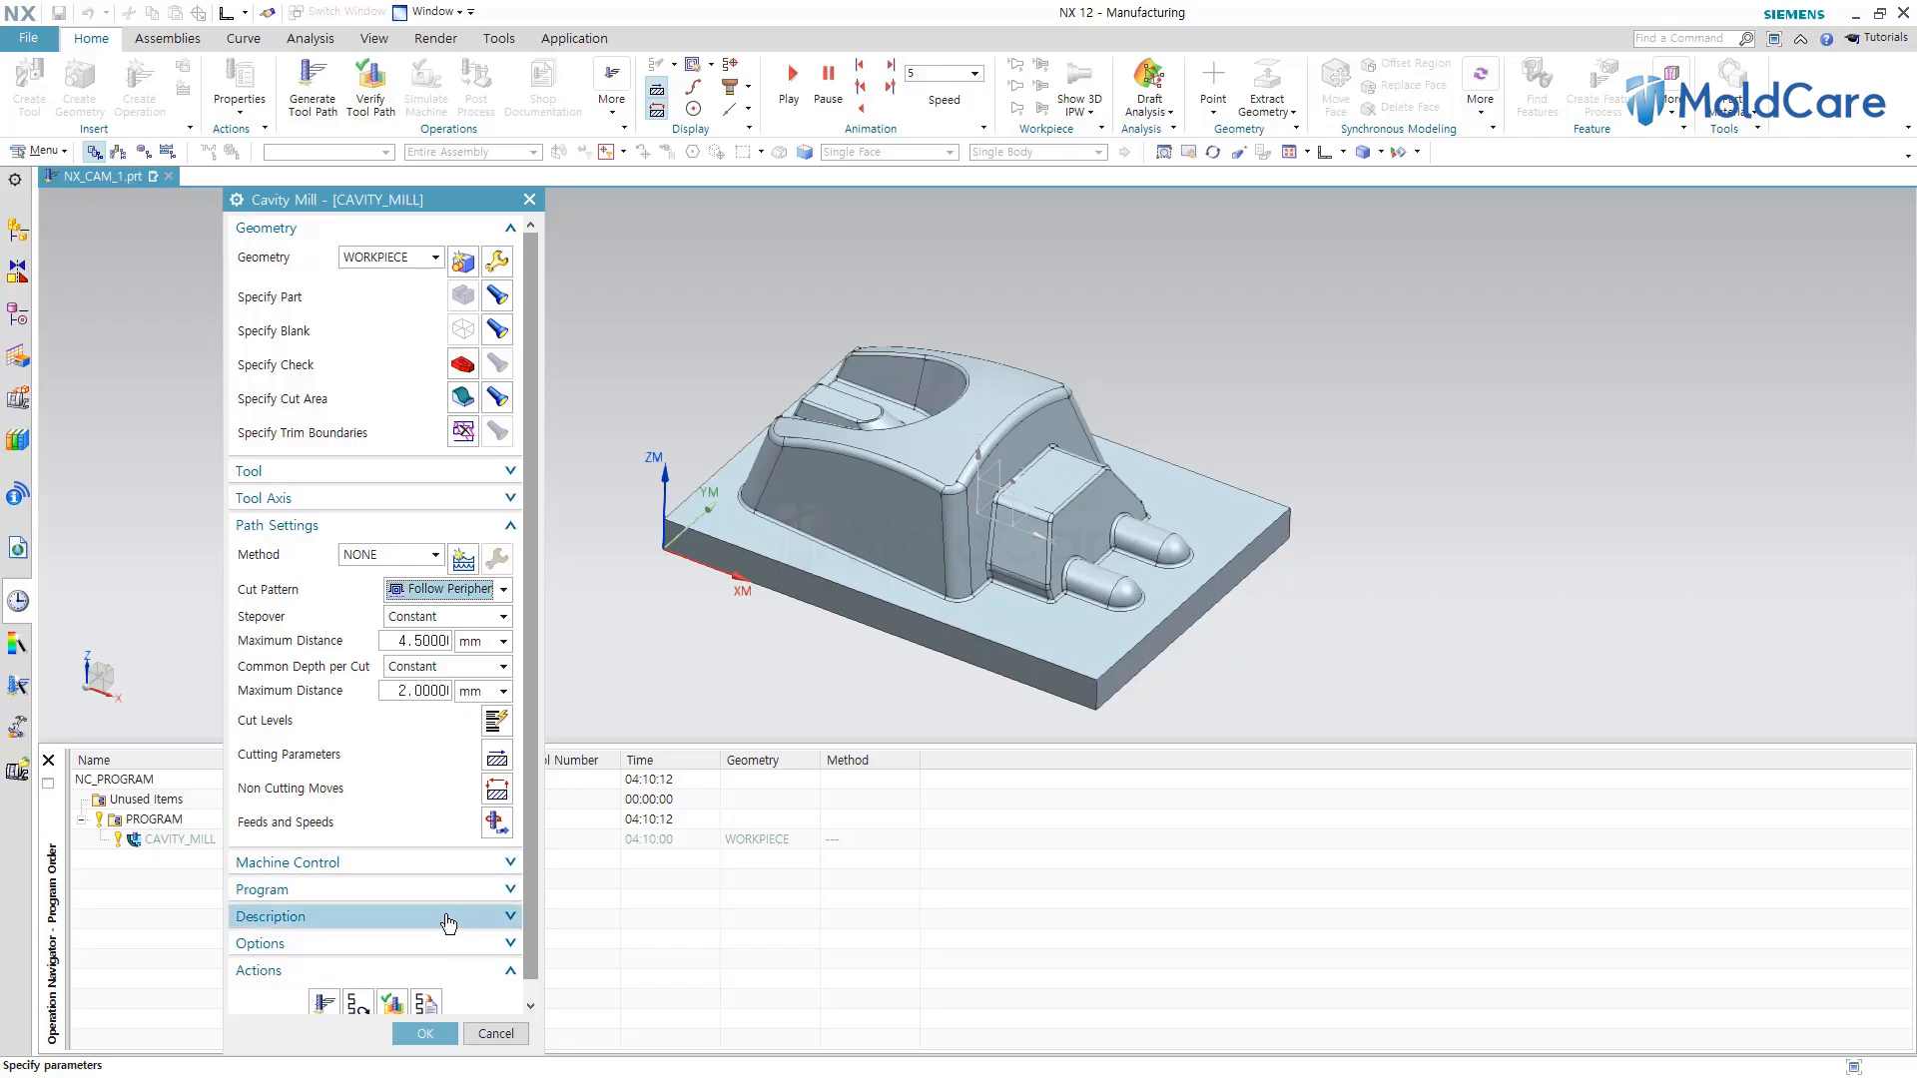
{"action": "left_click", "coordinate": [425, 1033]}
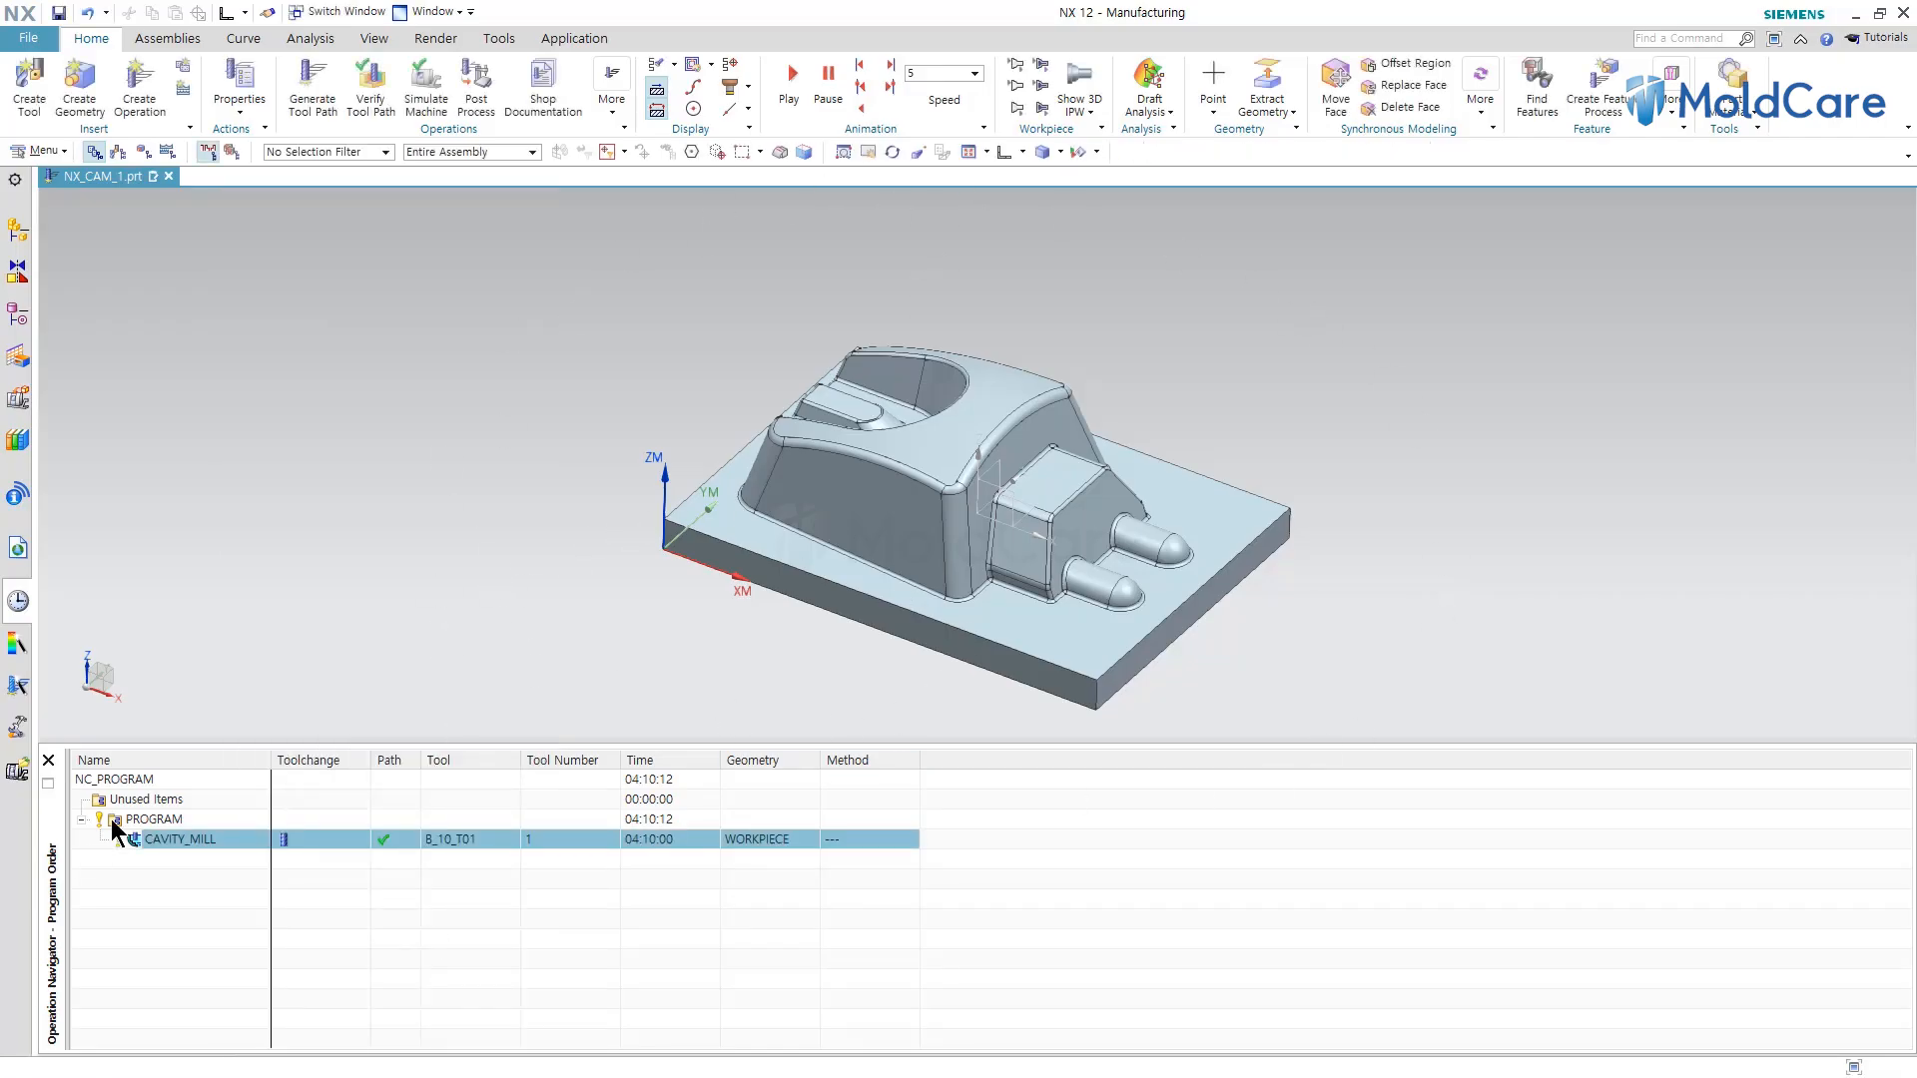
Reopen the CAVITY_MILL operation, regenerate its tool path and inspect it from the side before closing.
{"action": "double_click", "coordinate": [176, 843]}
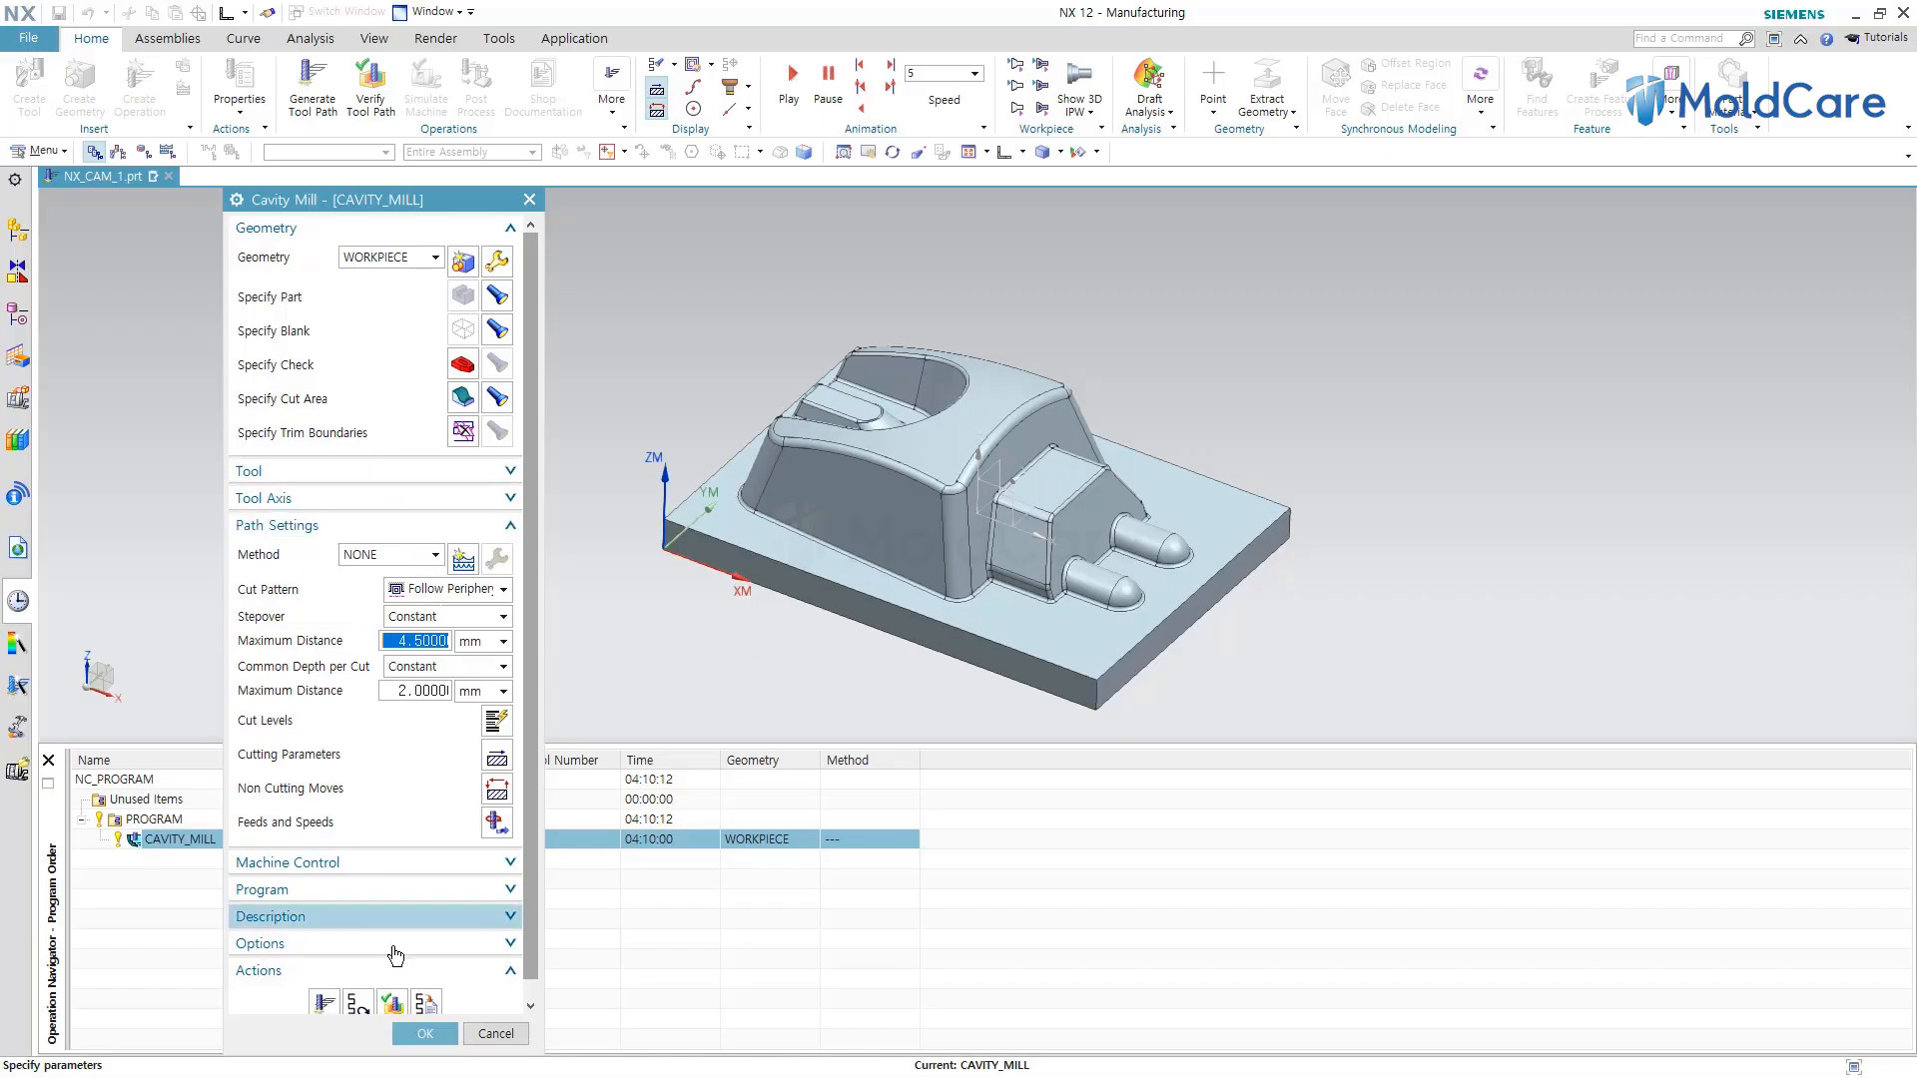
{"action": "left_click", "coordinate": [358, 1005]}
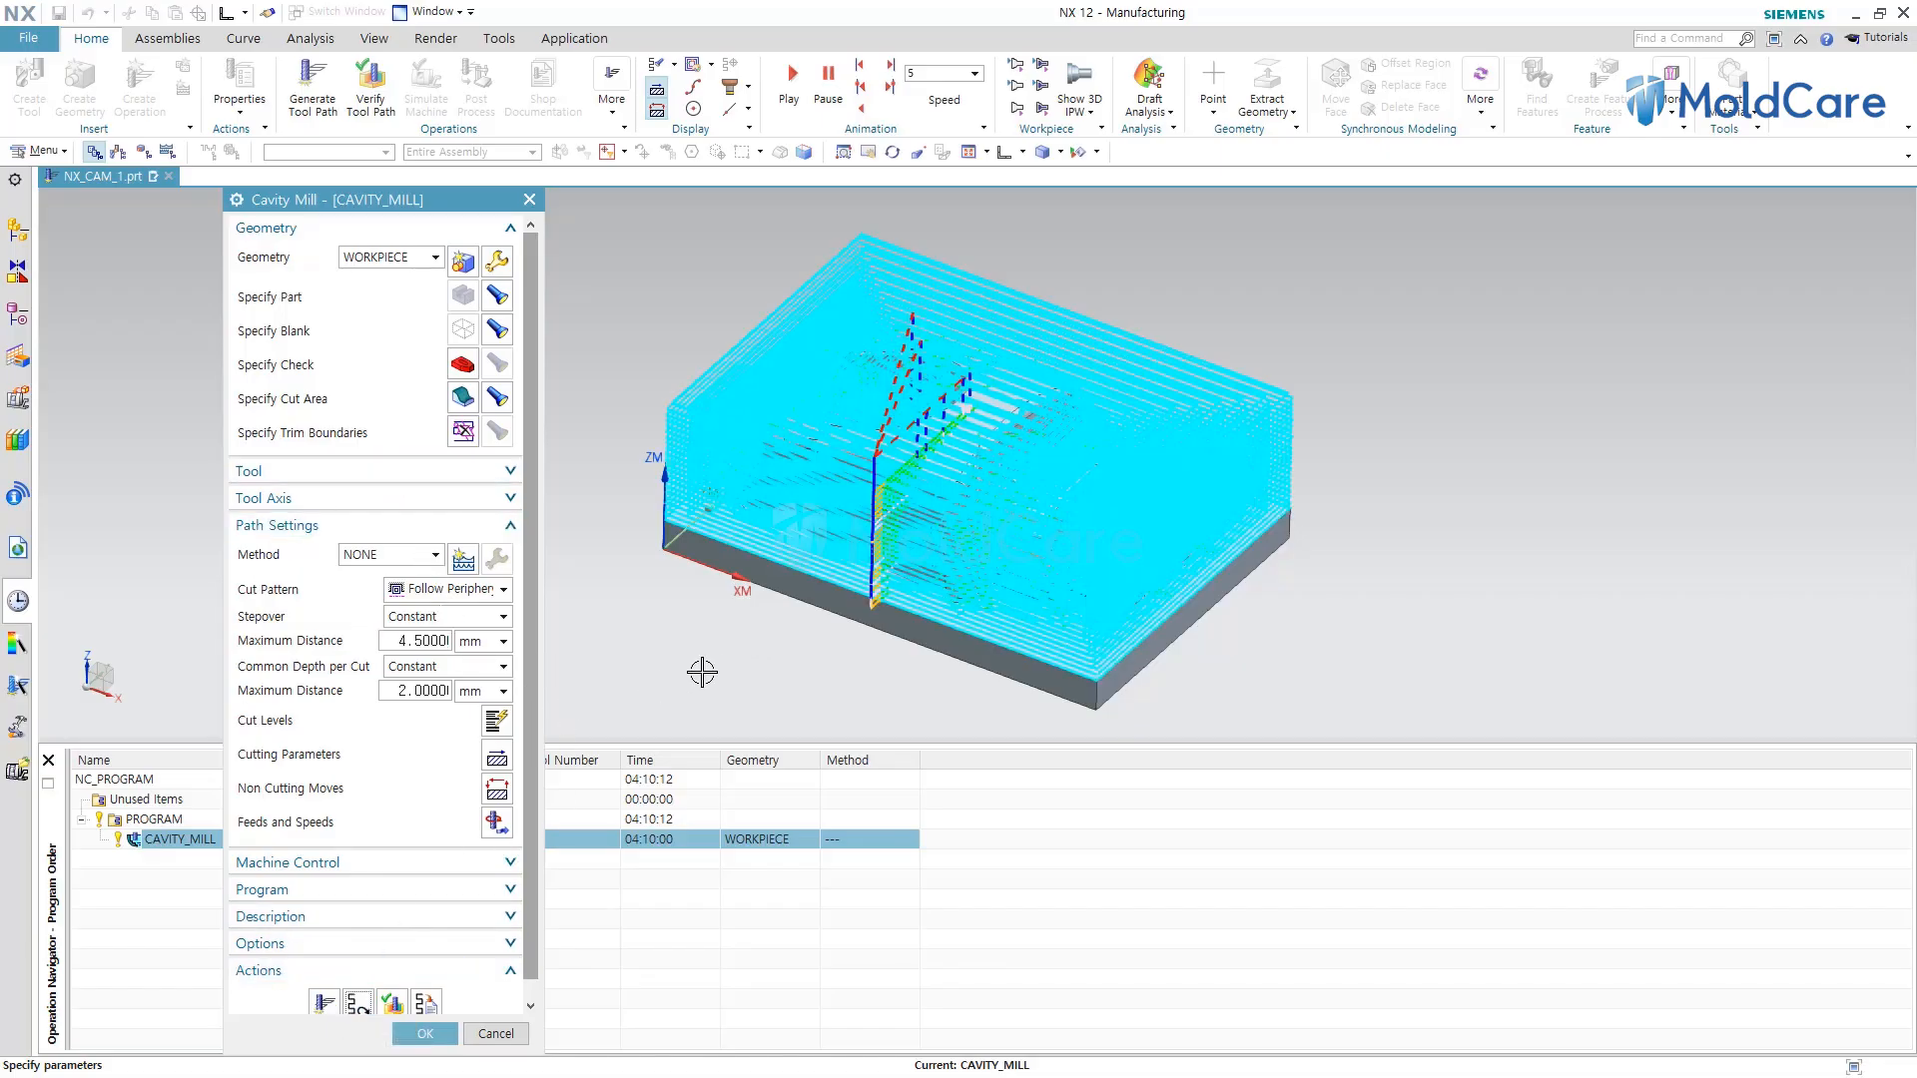
{"action": "middle_click_drag", "start_coordinate": [685, 634], "coordinate": [711, 599]}
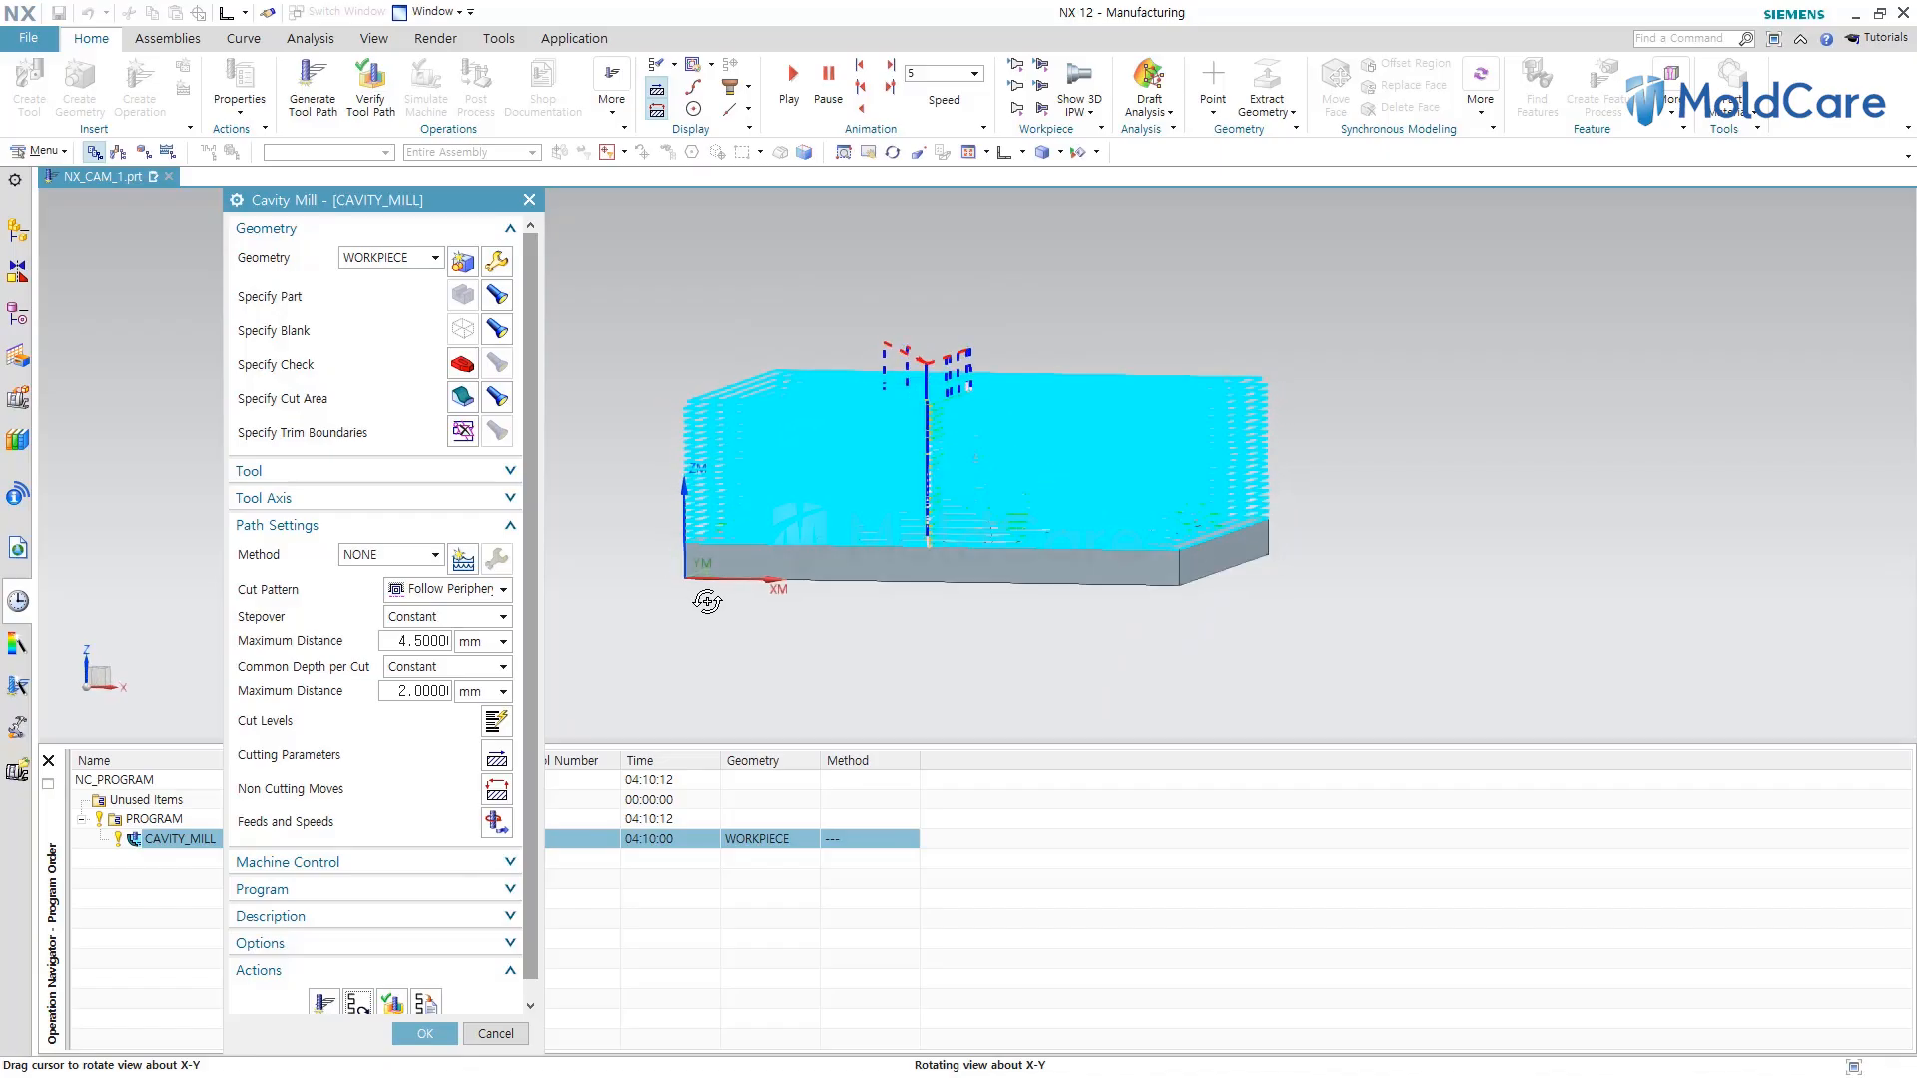
{"action": "scroll", "coordinate": [698, 556], "scroll_direction": "up", "scroll_amount": 5}
{"action": "scroll", "coordinate": [669, 546], "scroll_direction": "up", "scroll_amount": 4}
{"action": "scroll", "coordinate": [635, 689], "scroll_direction": "down", "scroll_amount": 5}
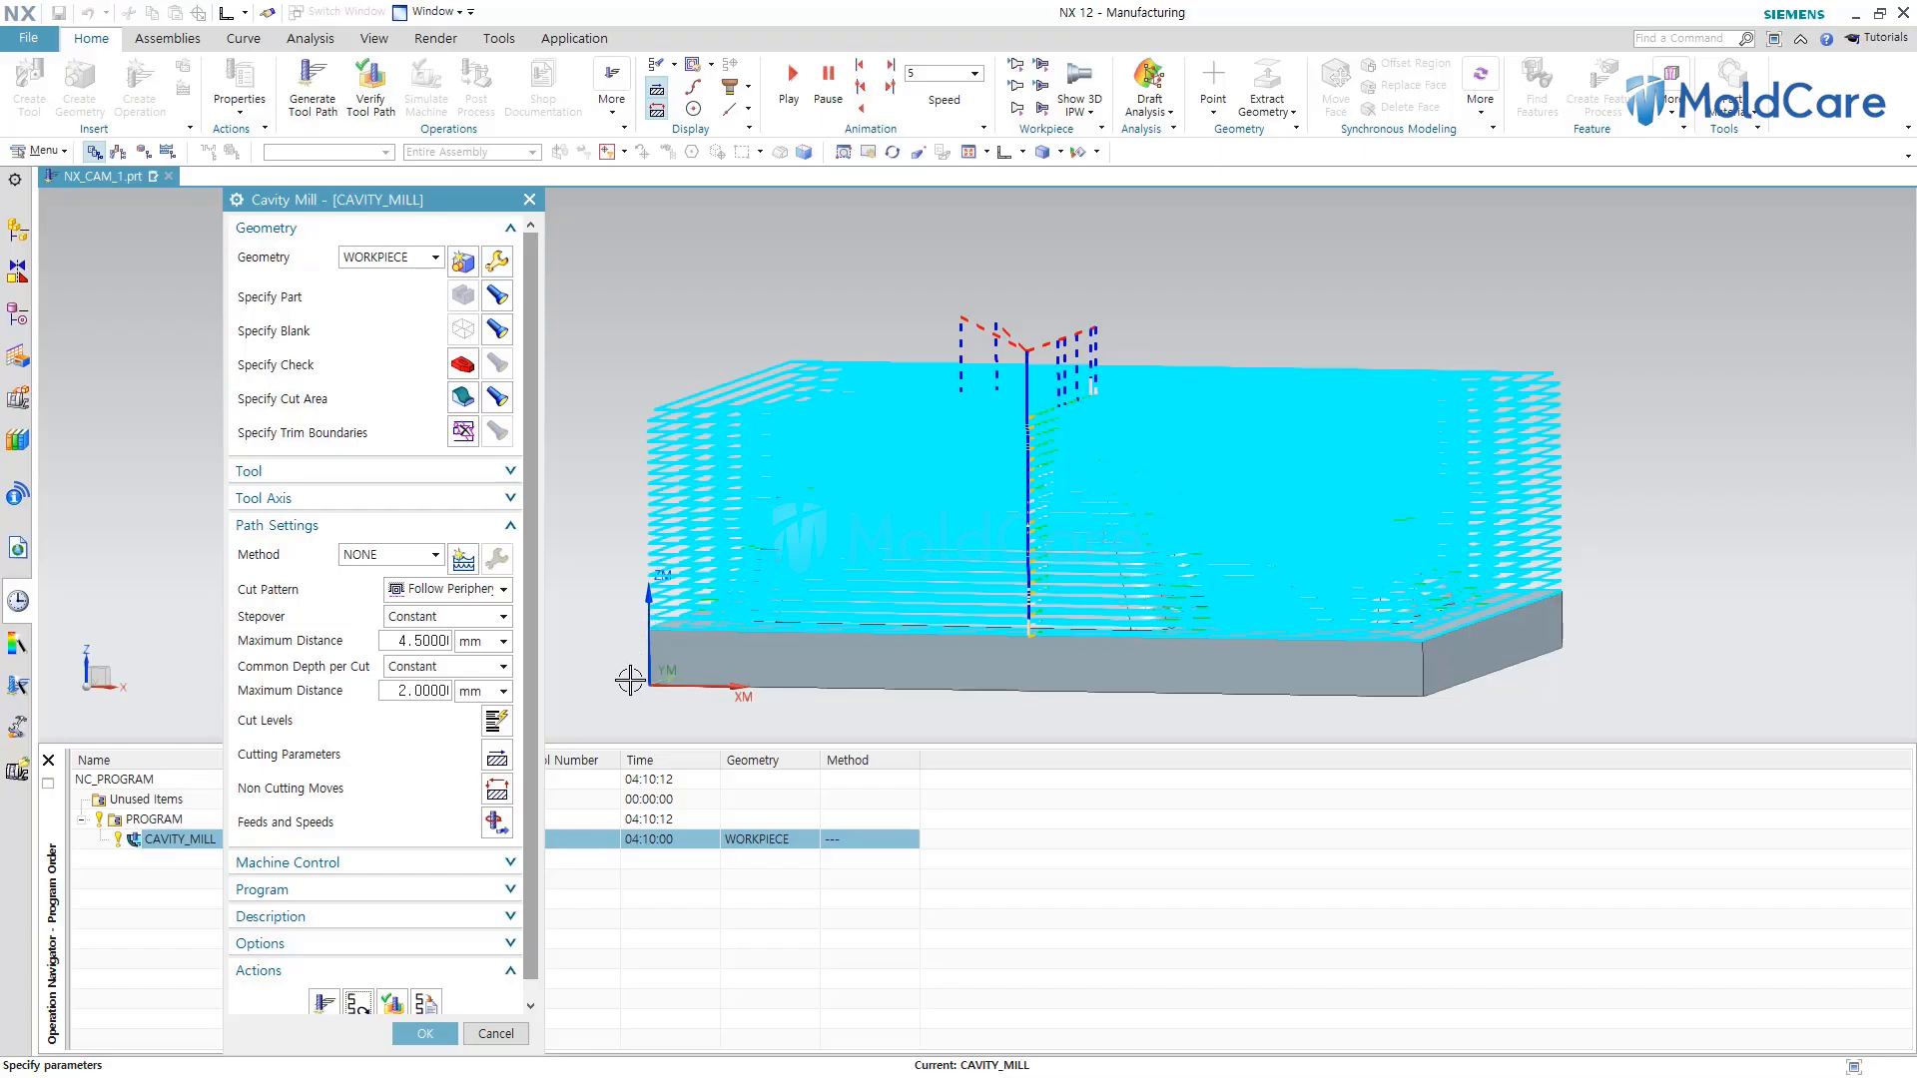
{"action": "left_click", "coordinate": [425, 1033]}
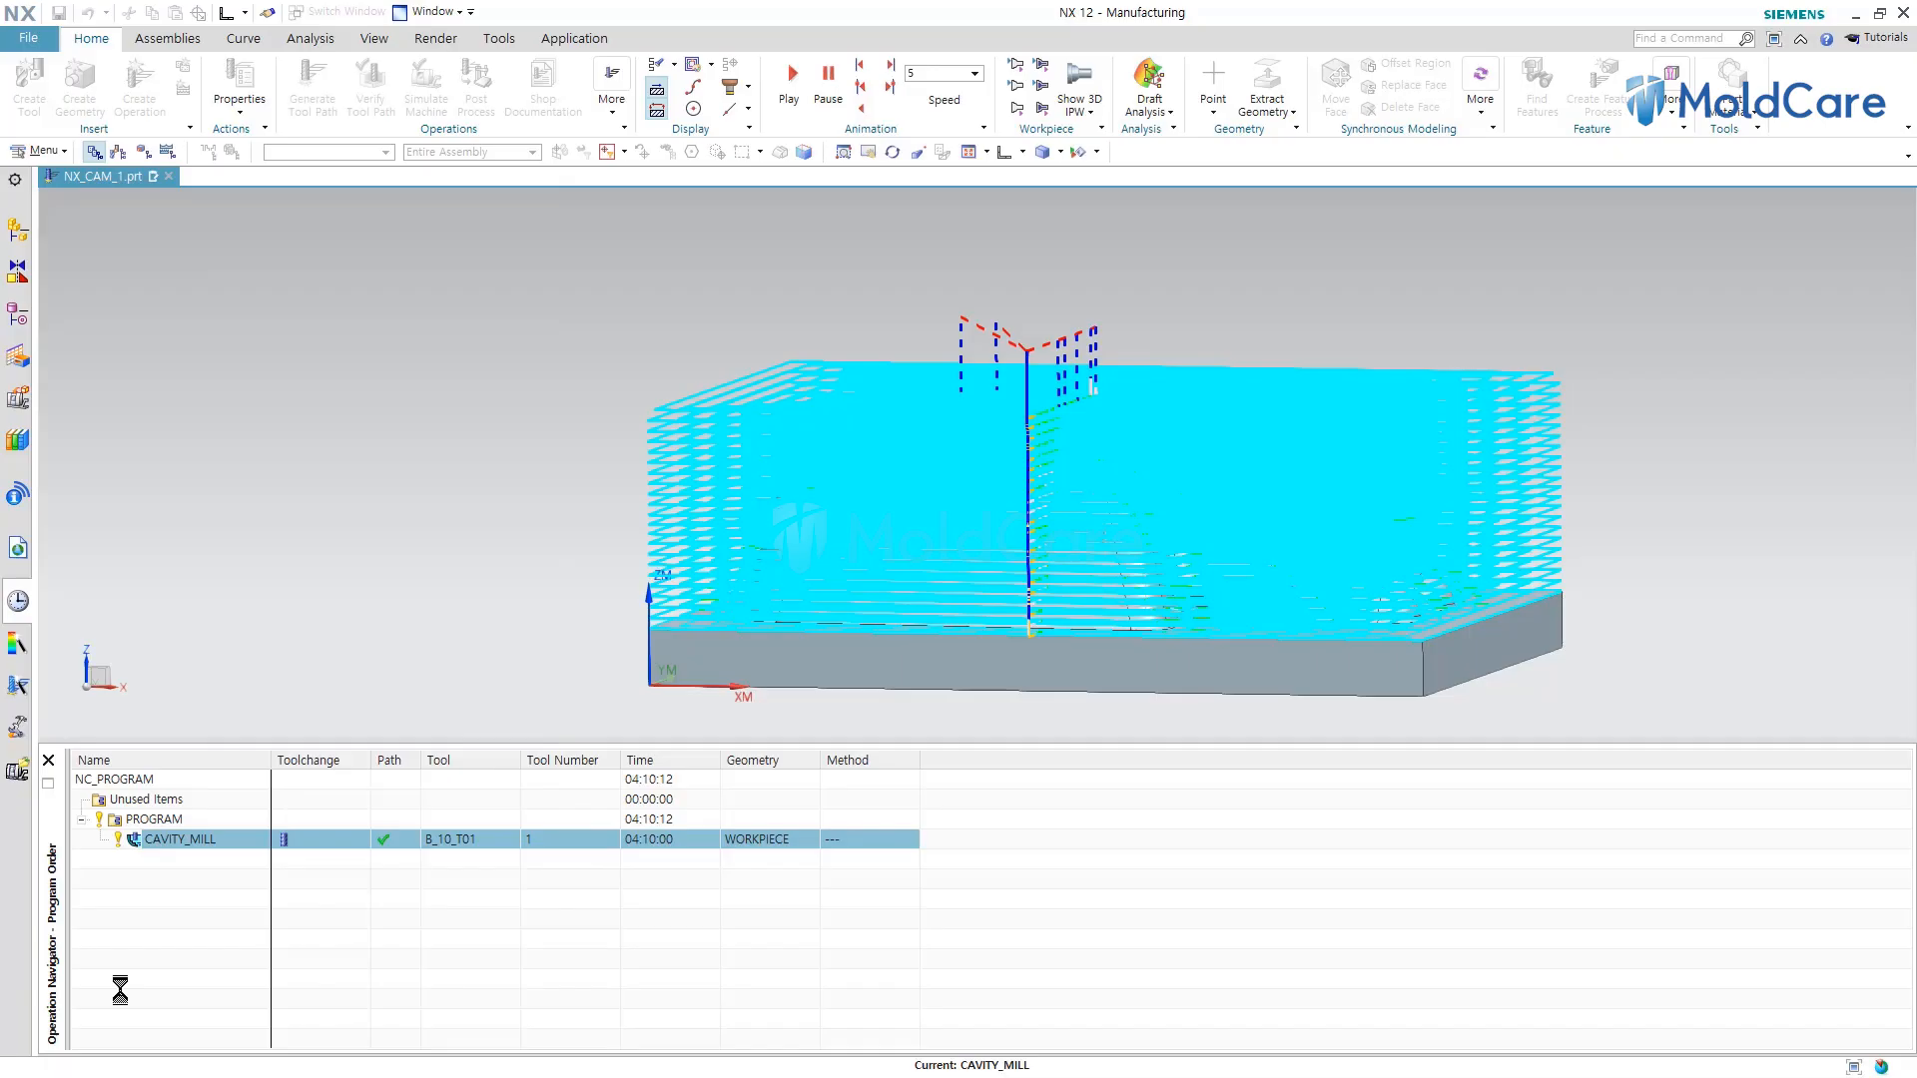
Delete the CAVITY_MILL operation from the operation navigator.
{"action": "right_click", "coordinate": [183, 842]}
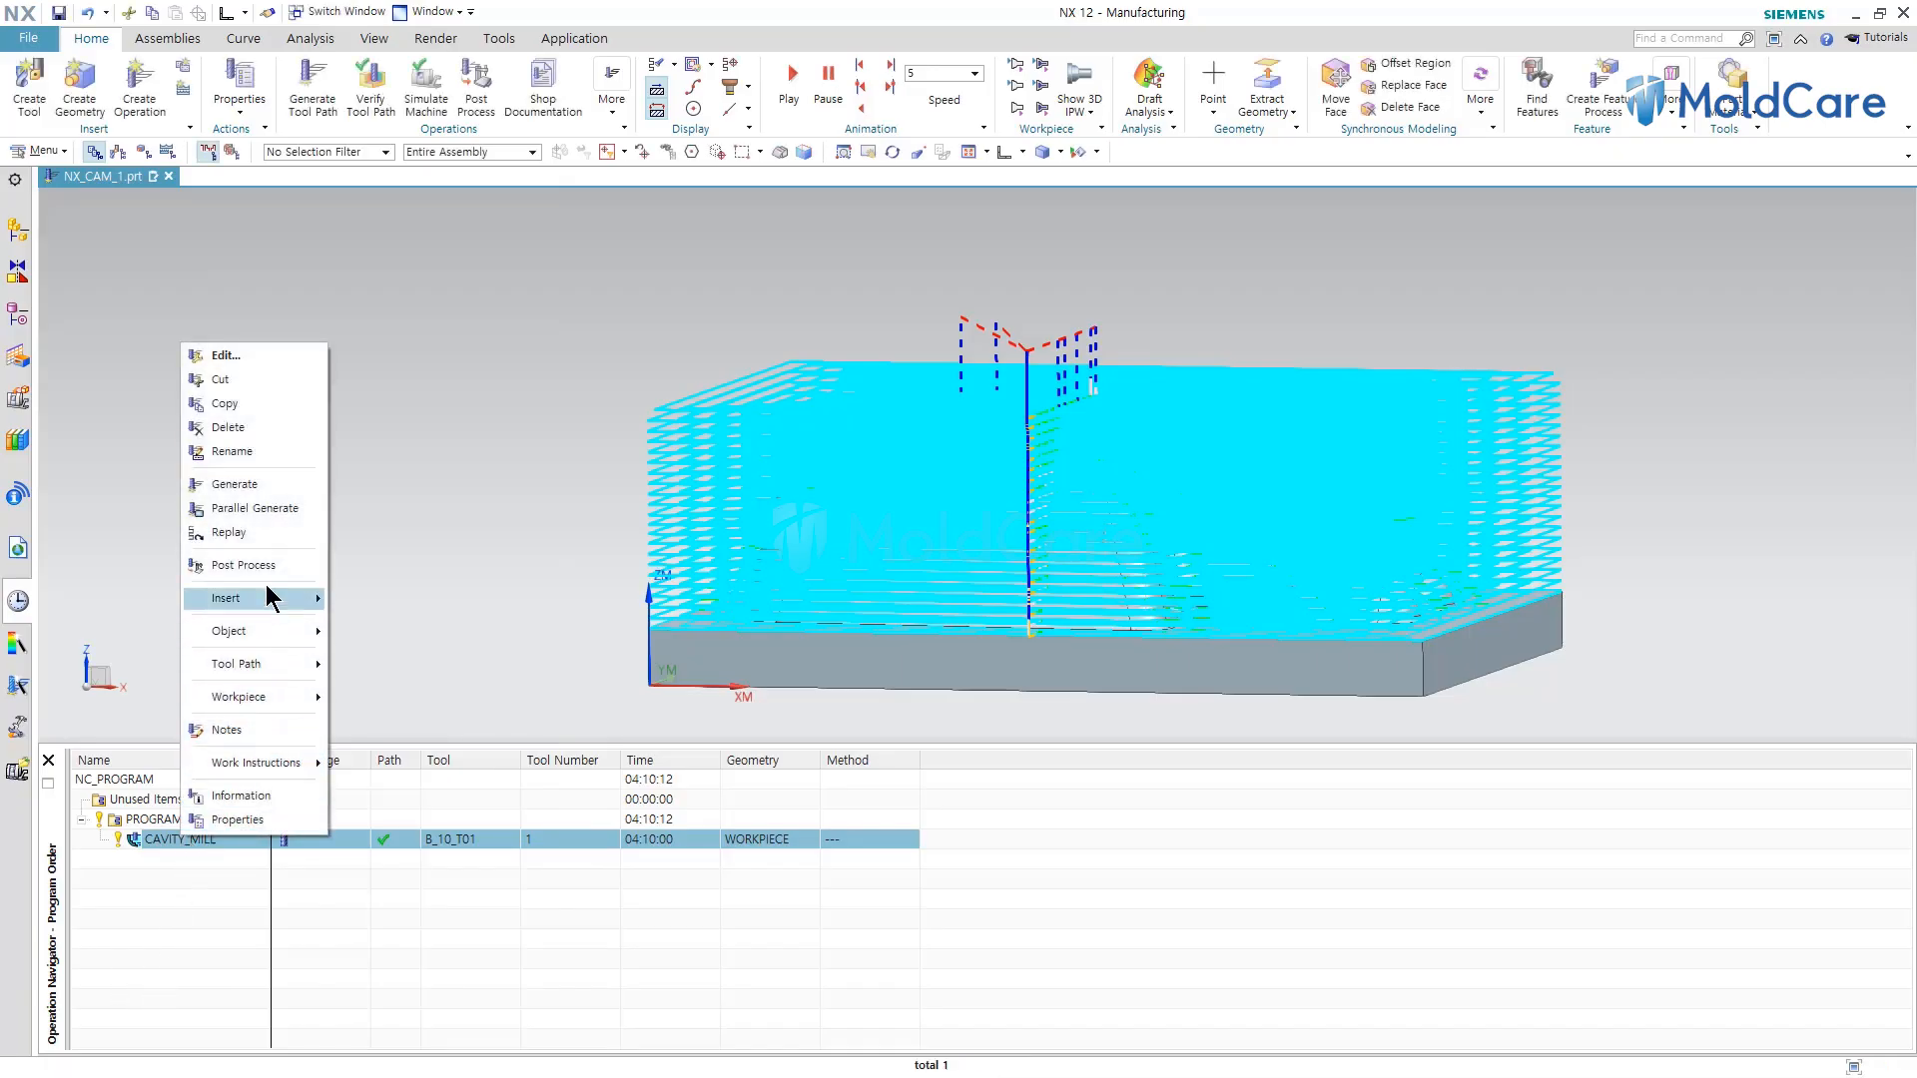
{"action": "left_click", "coordinate": [248, 427]}
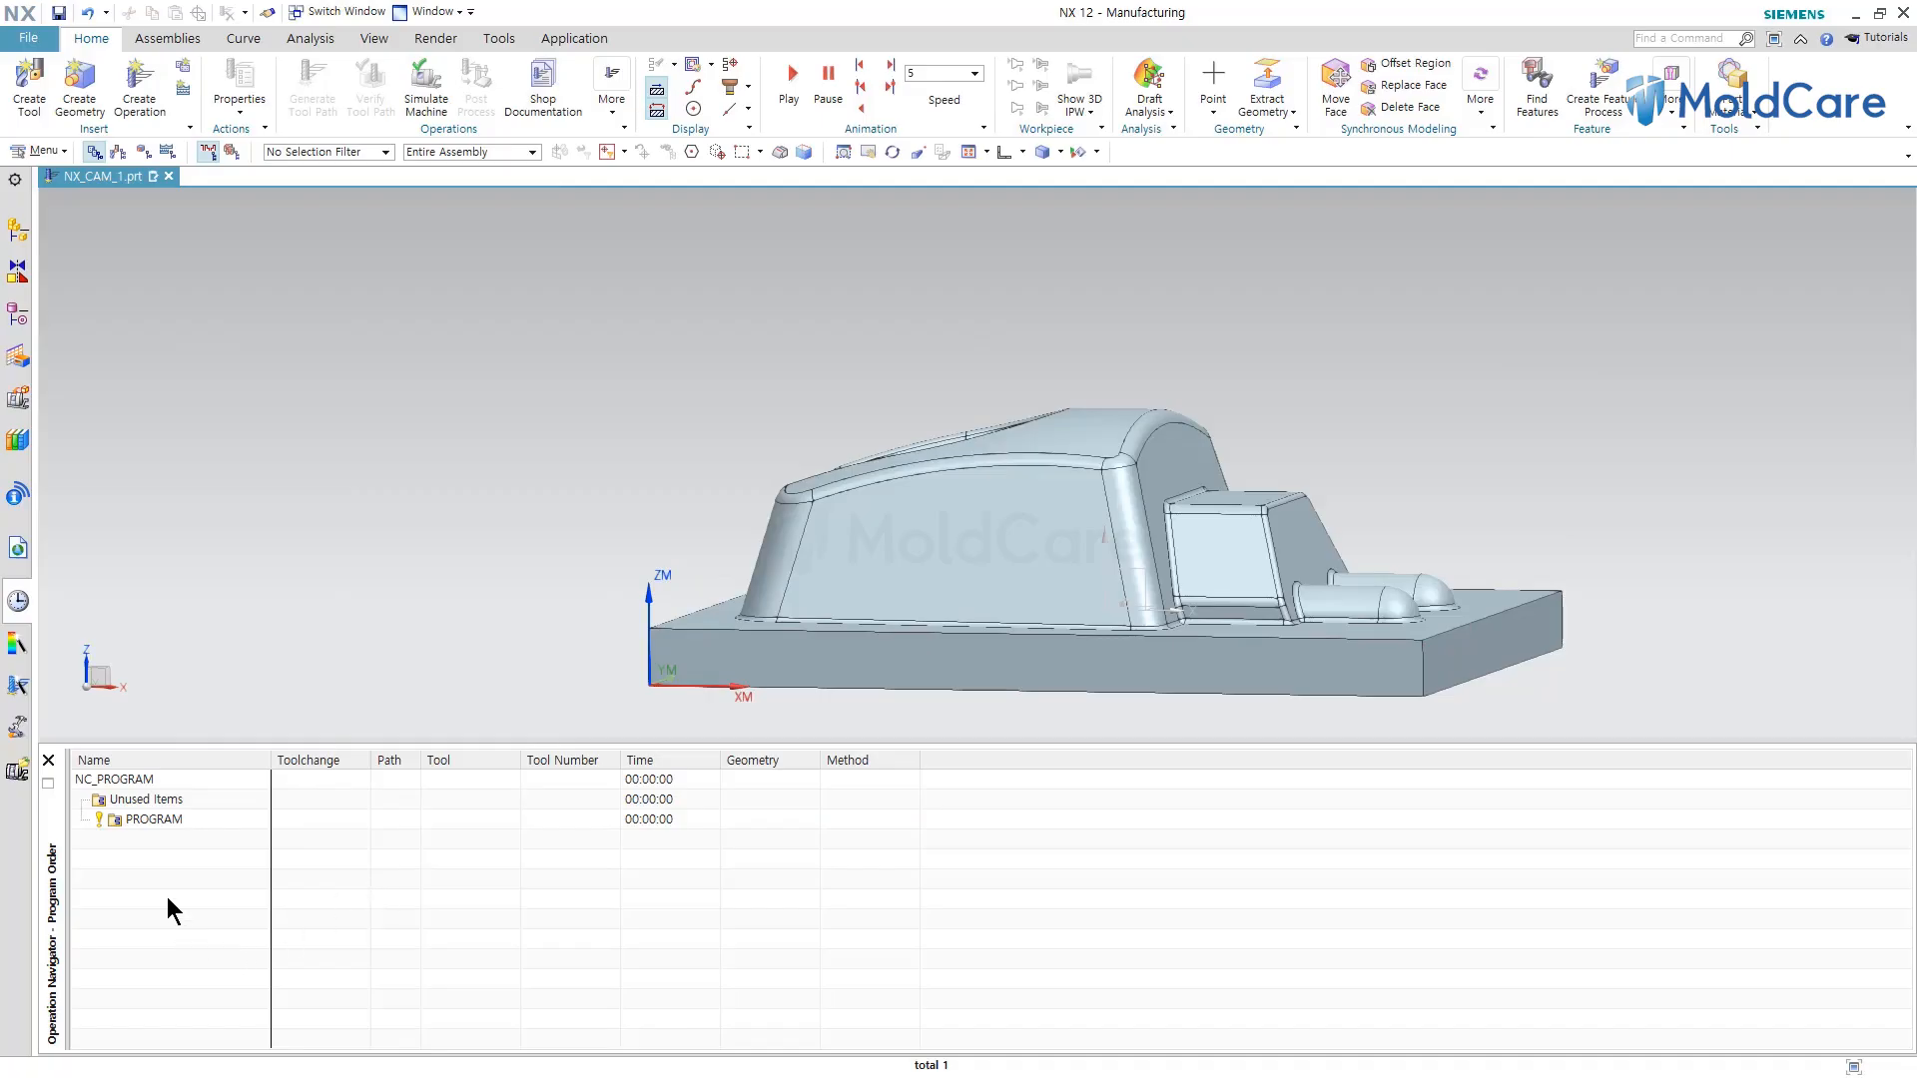
Create a new mill_contour Cavity Mill operation under PROGRAM with tool B_10_T01, geometry WORKPIECE and method NONE.
{"action": "left_click", "coordinate": [138, 105]}
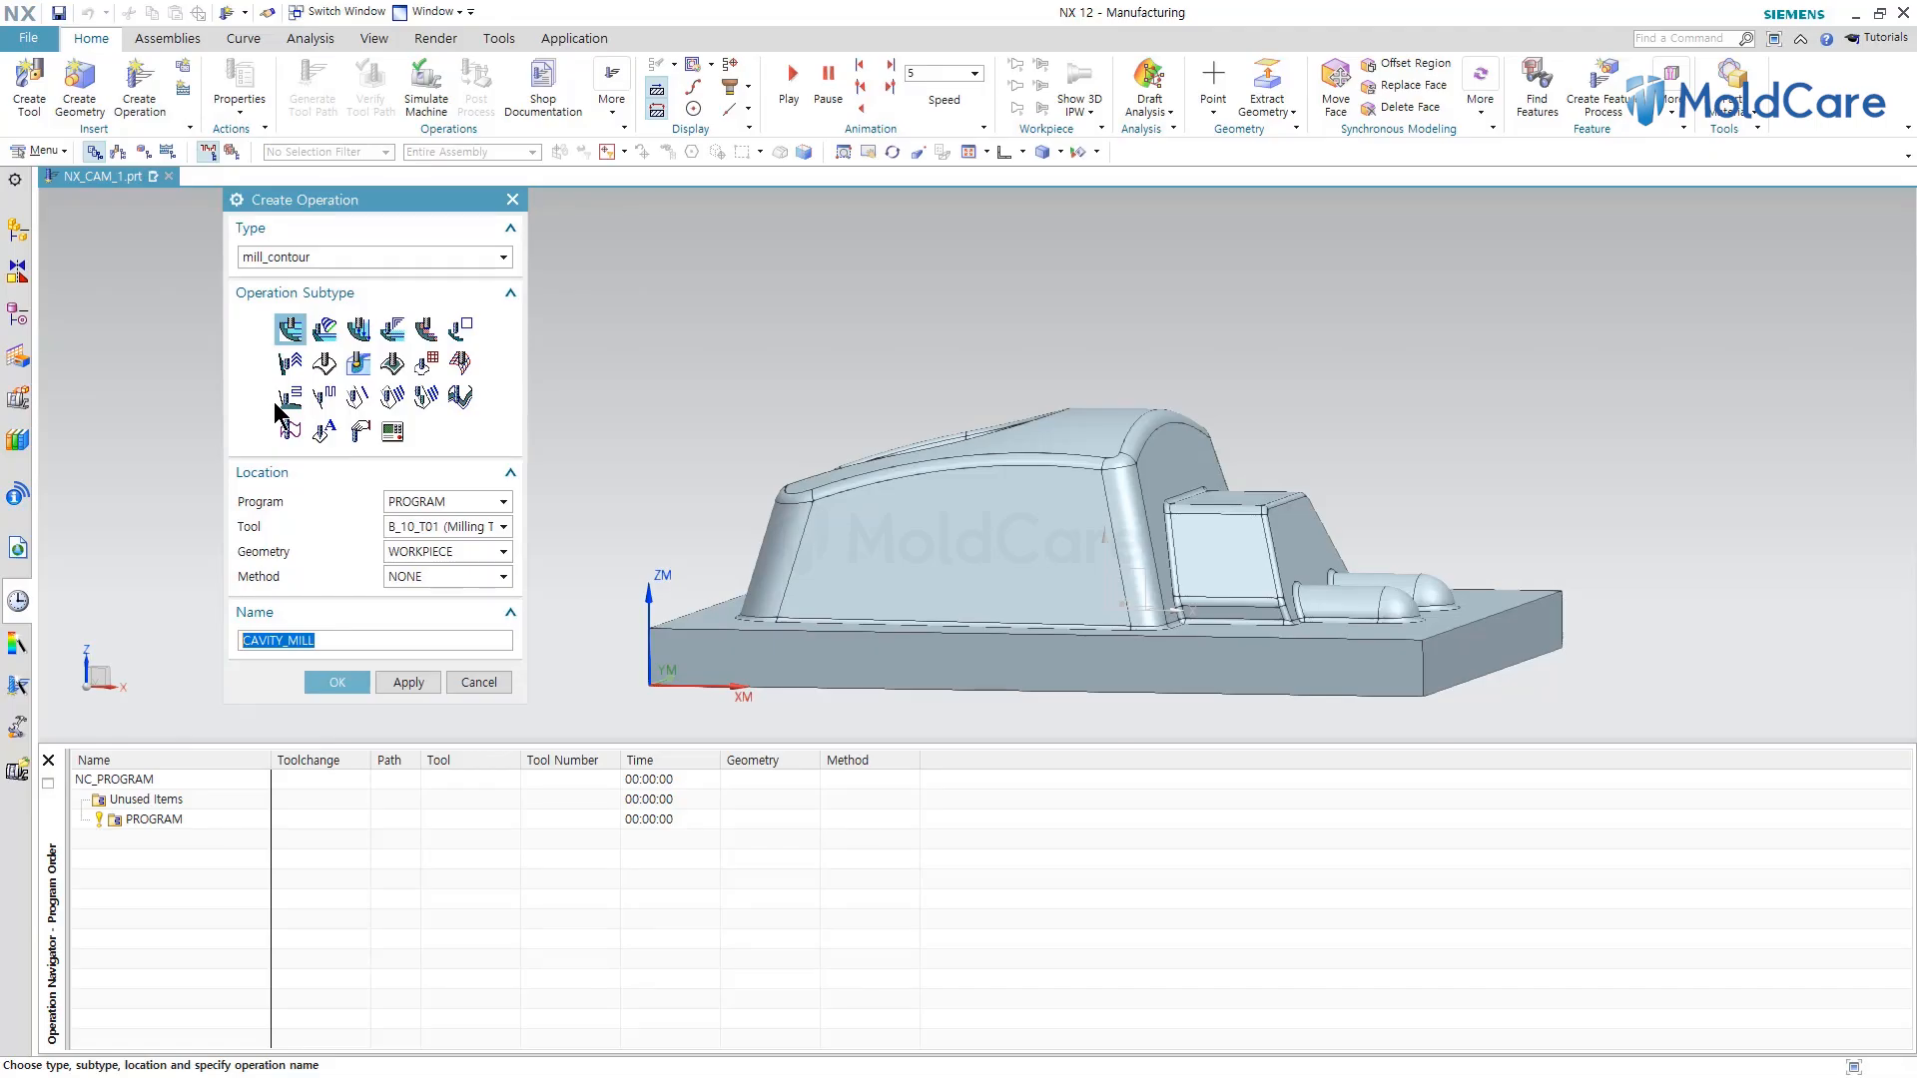
{"action": "left_click", "coordinate": [291, 329]}
{"action": "left_click", "coordinate": [418, 501]}
{"action": "left_click", "coordinate": [422, 560]}
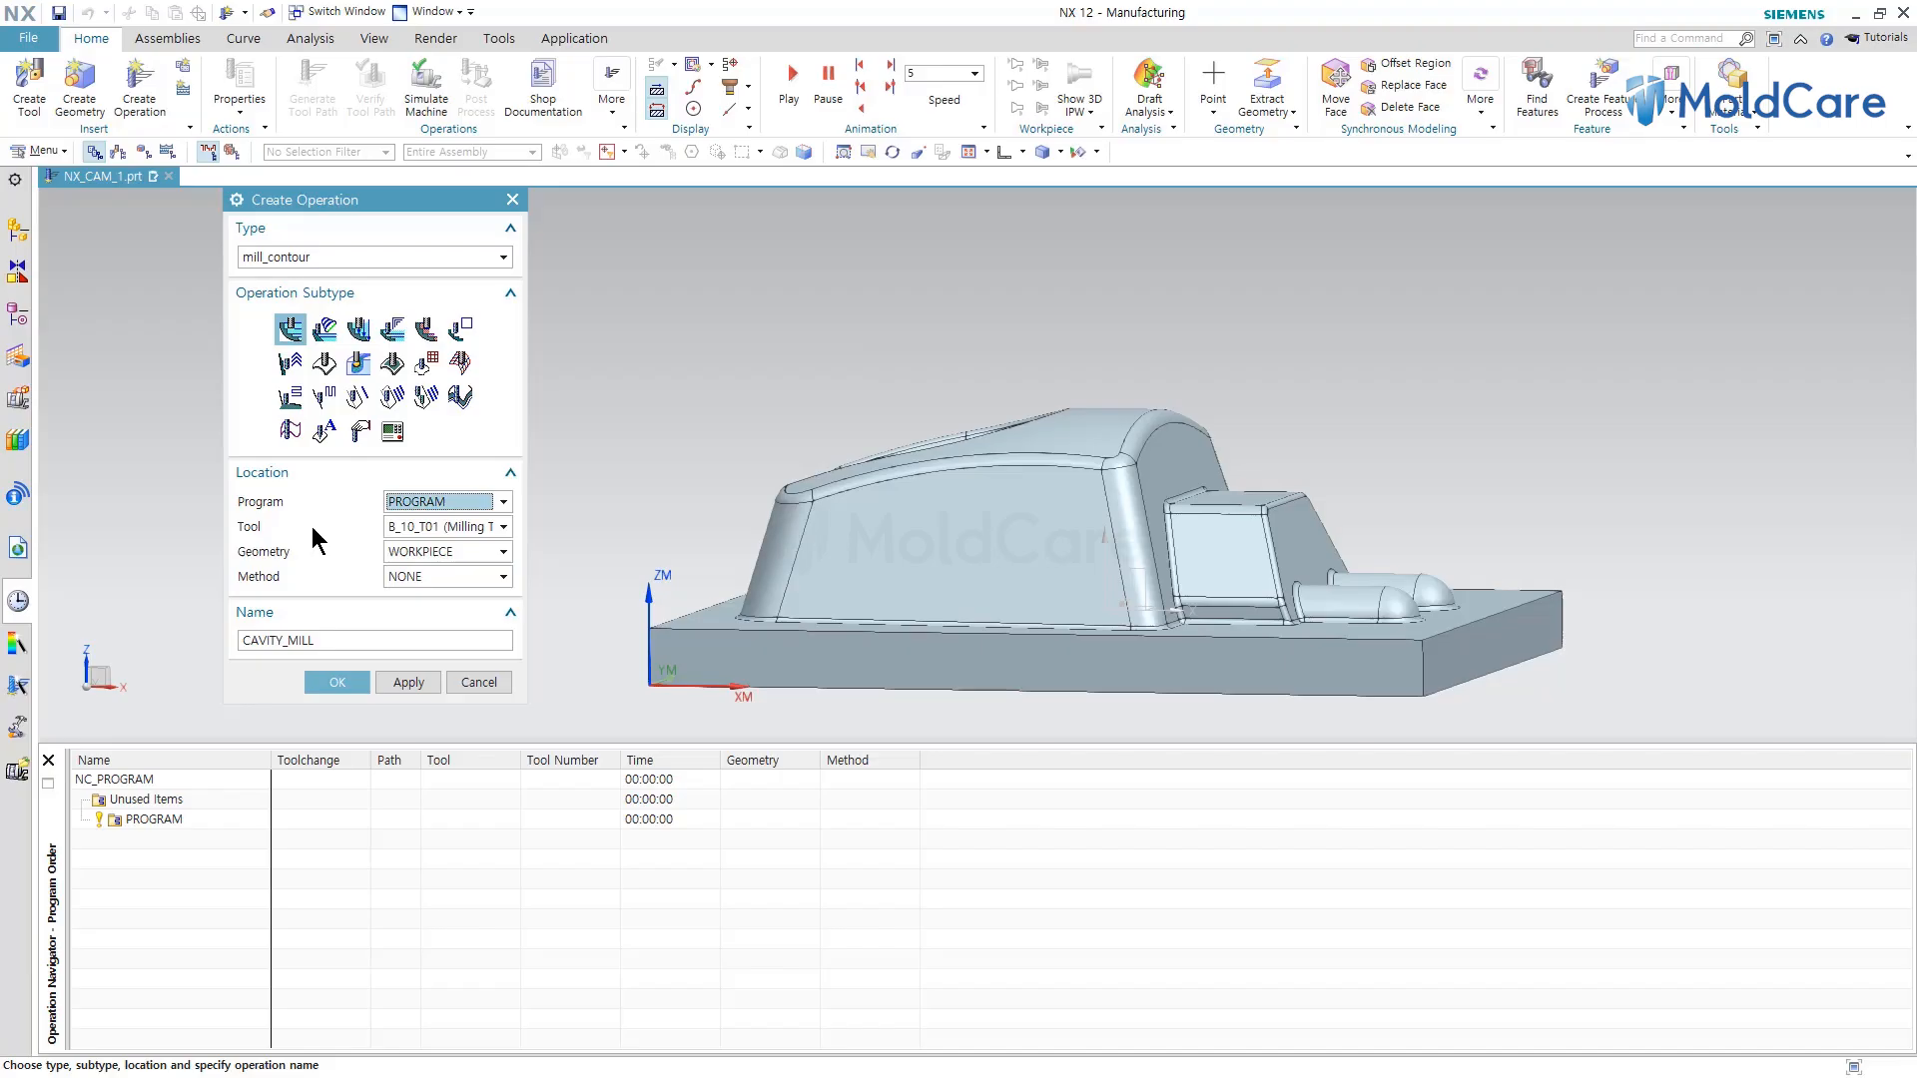
{"action": "left_click", "coordinate": [401, 527]}
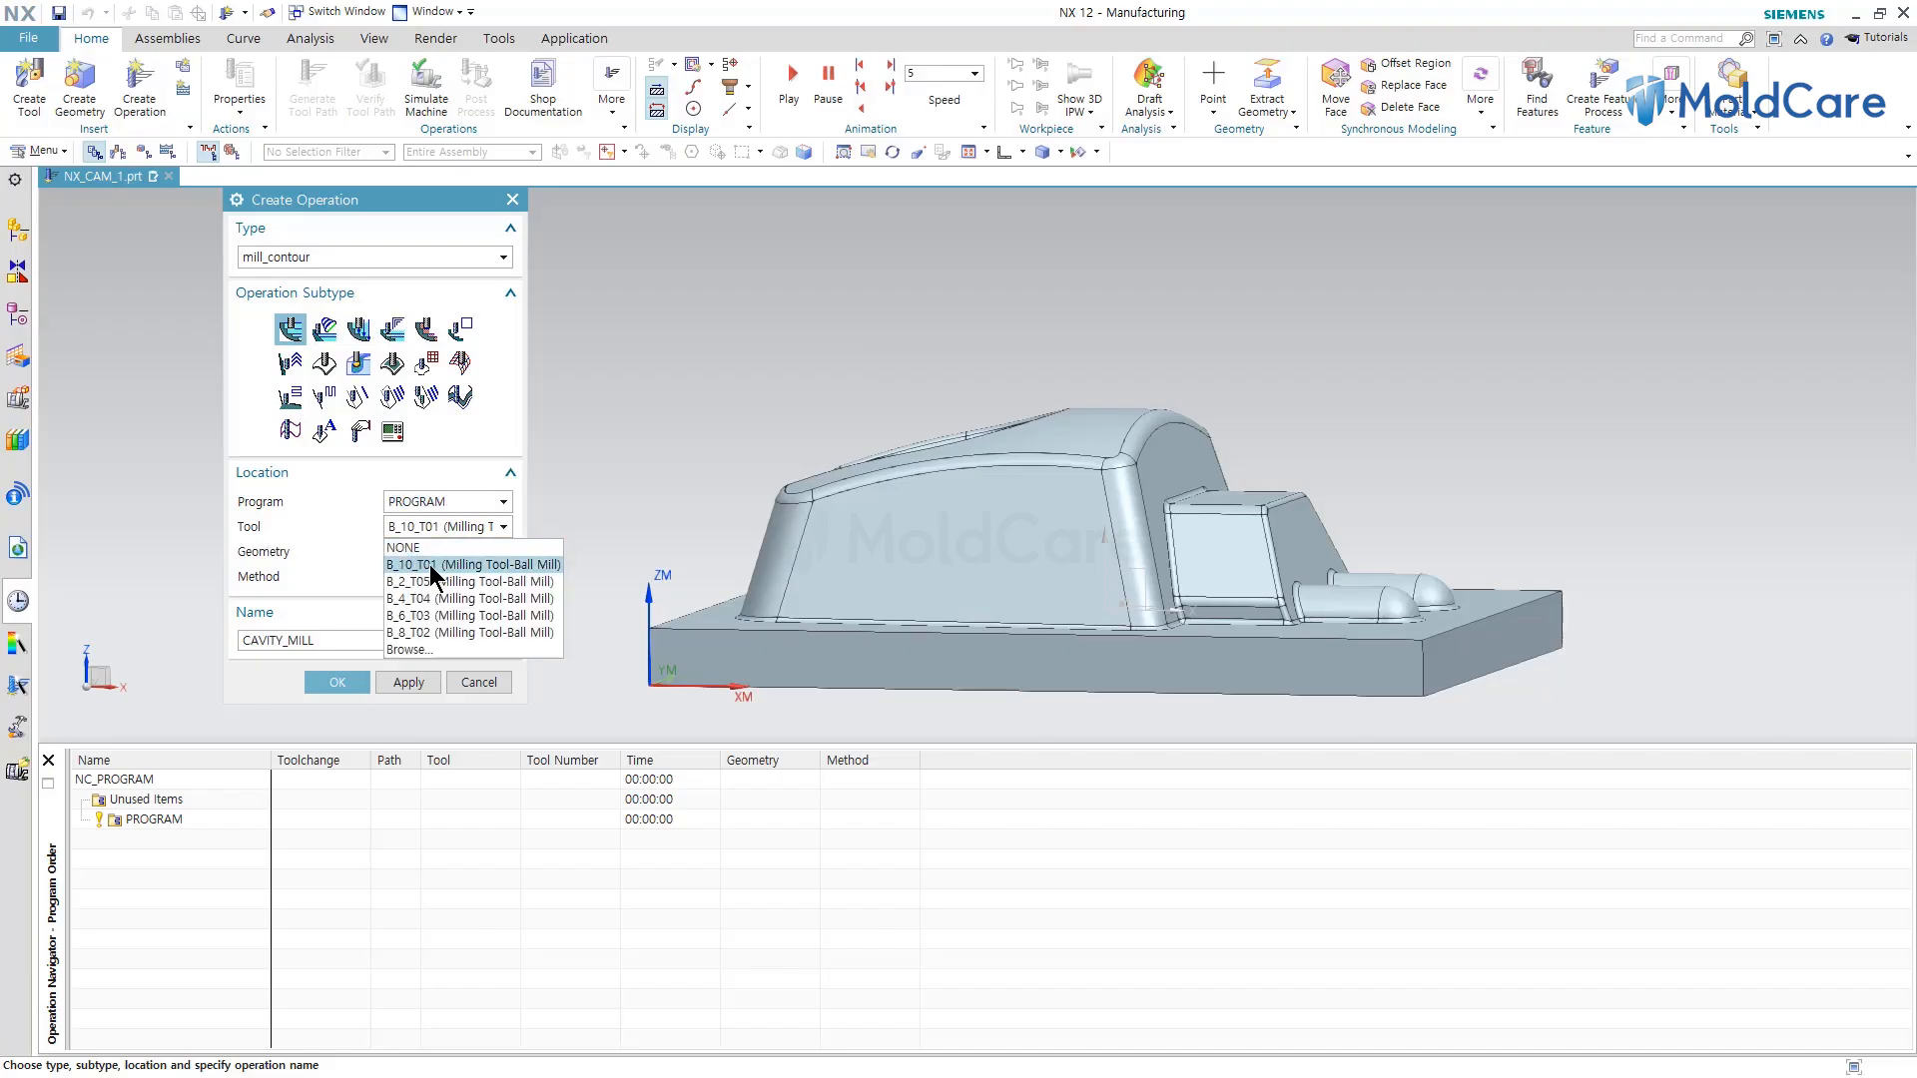
{"action": "left_click", "coordinate": [431, 565]}
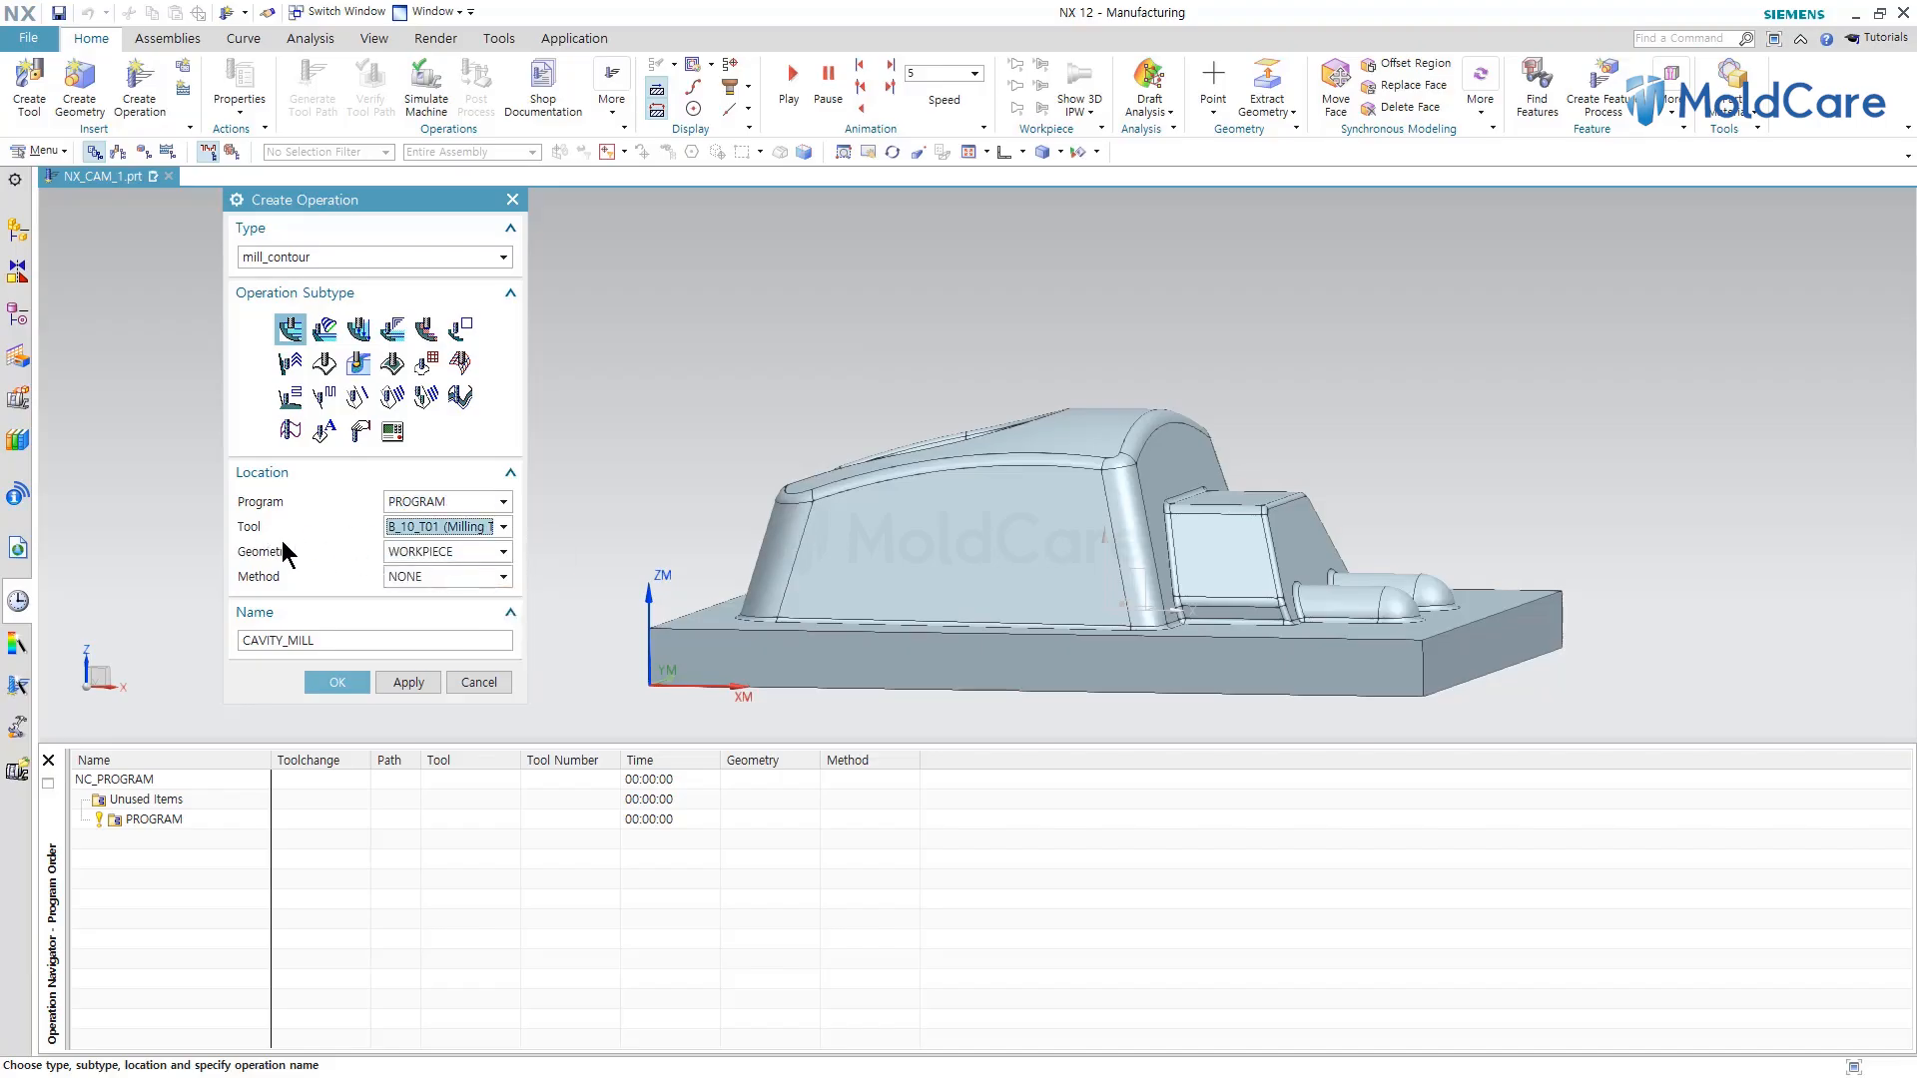
{"action": "left_click", "coordinate": [427, 551]}
{"action": "left_click", "coordinate": [424, 606]}
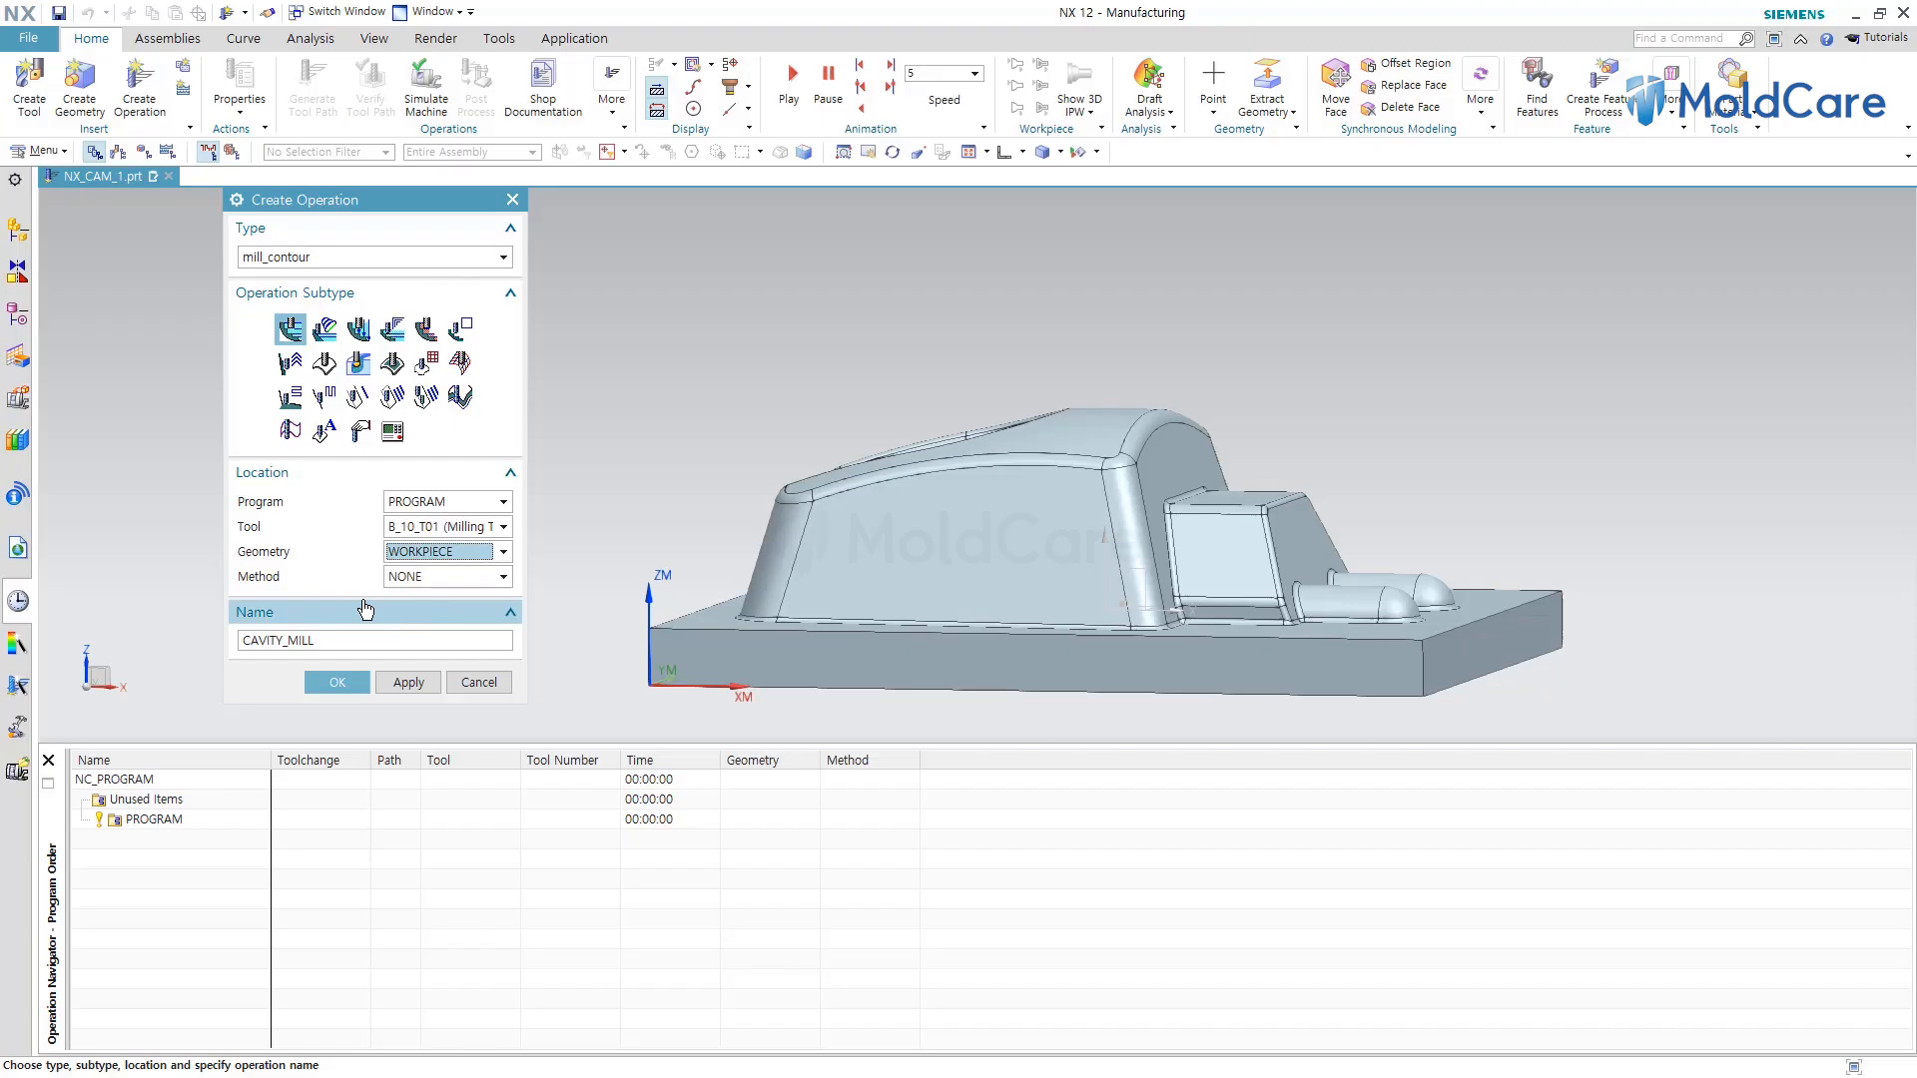
{"action": "left_click", "coordinate": [414, 577]}
{"action": "left_click", "coordinate": [417, 665]}
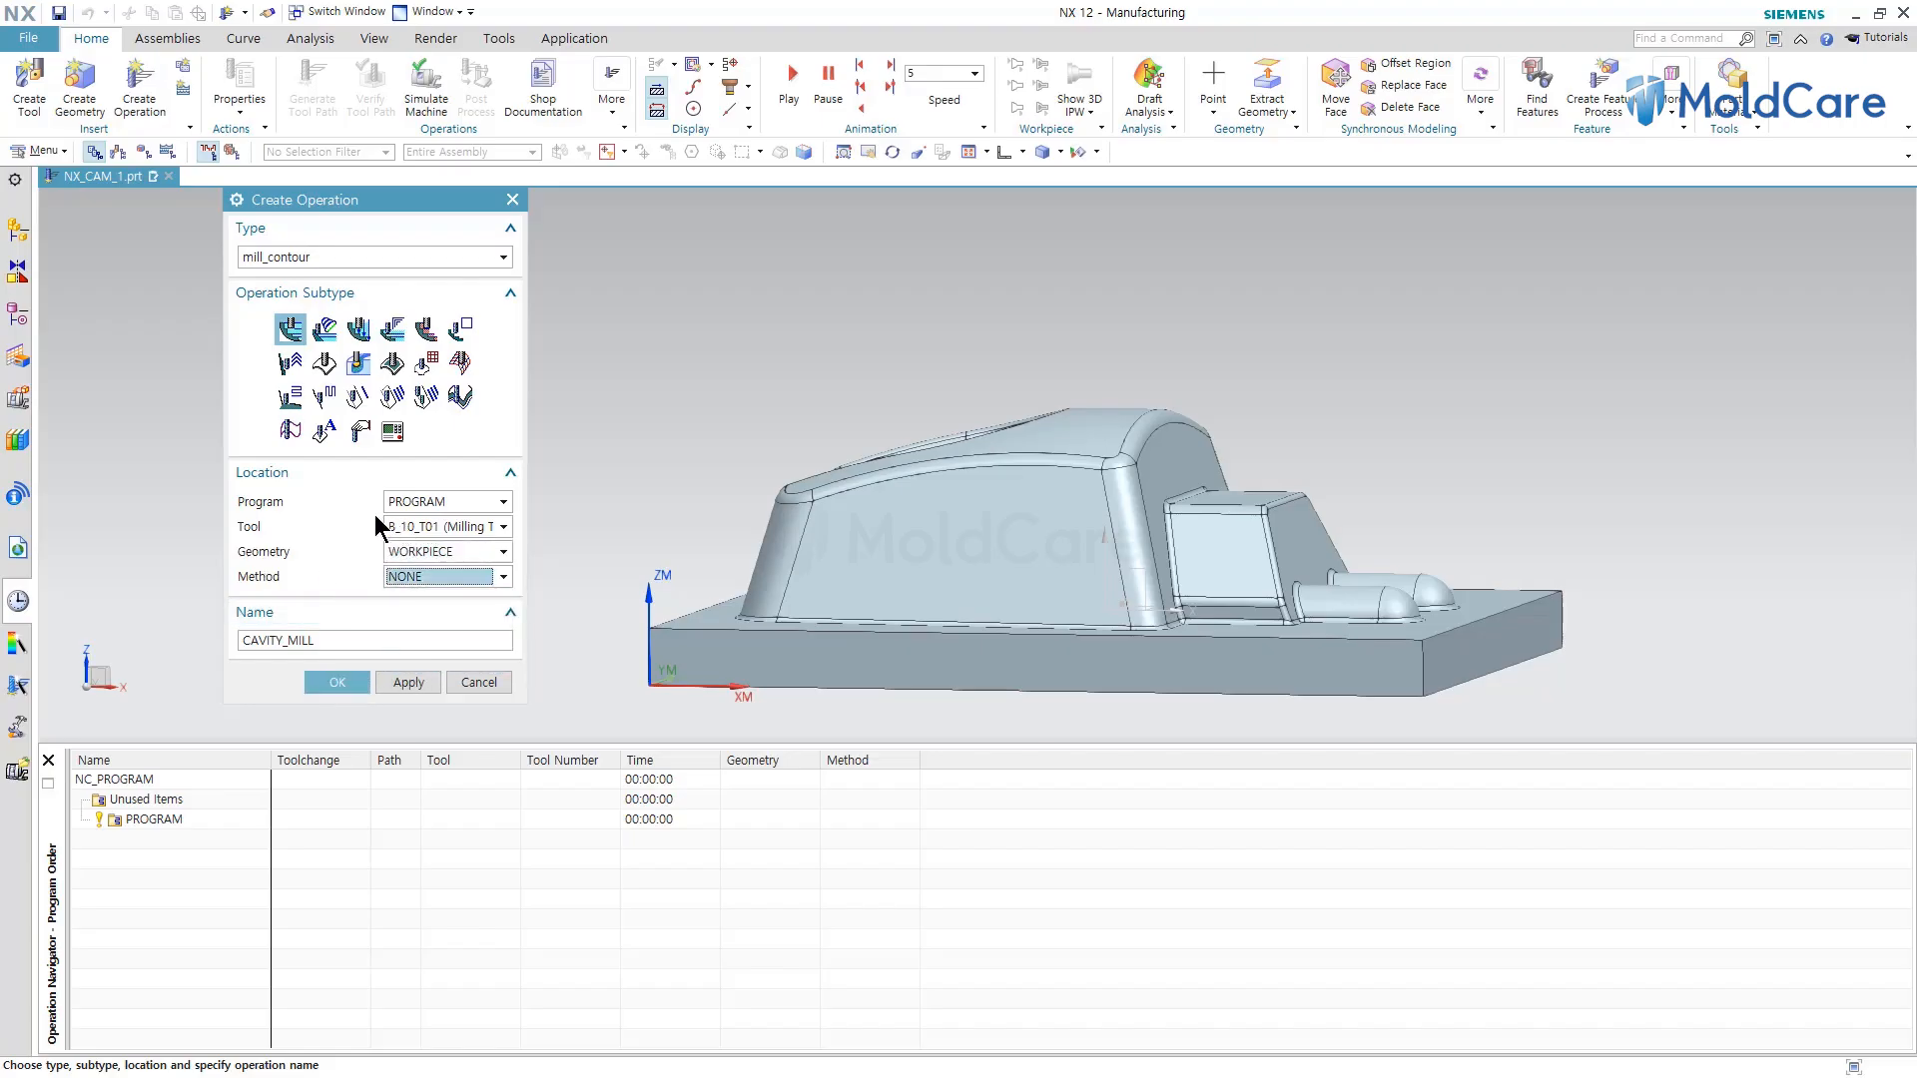
{"action": "left_click", "coordinate": [336, 681]}
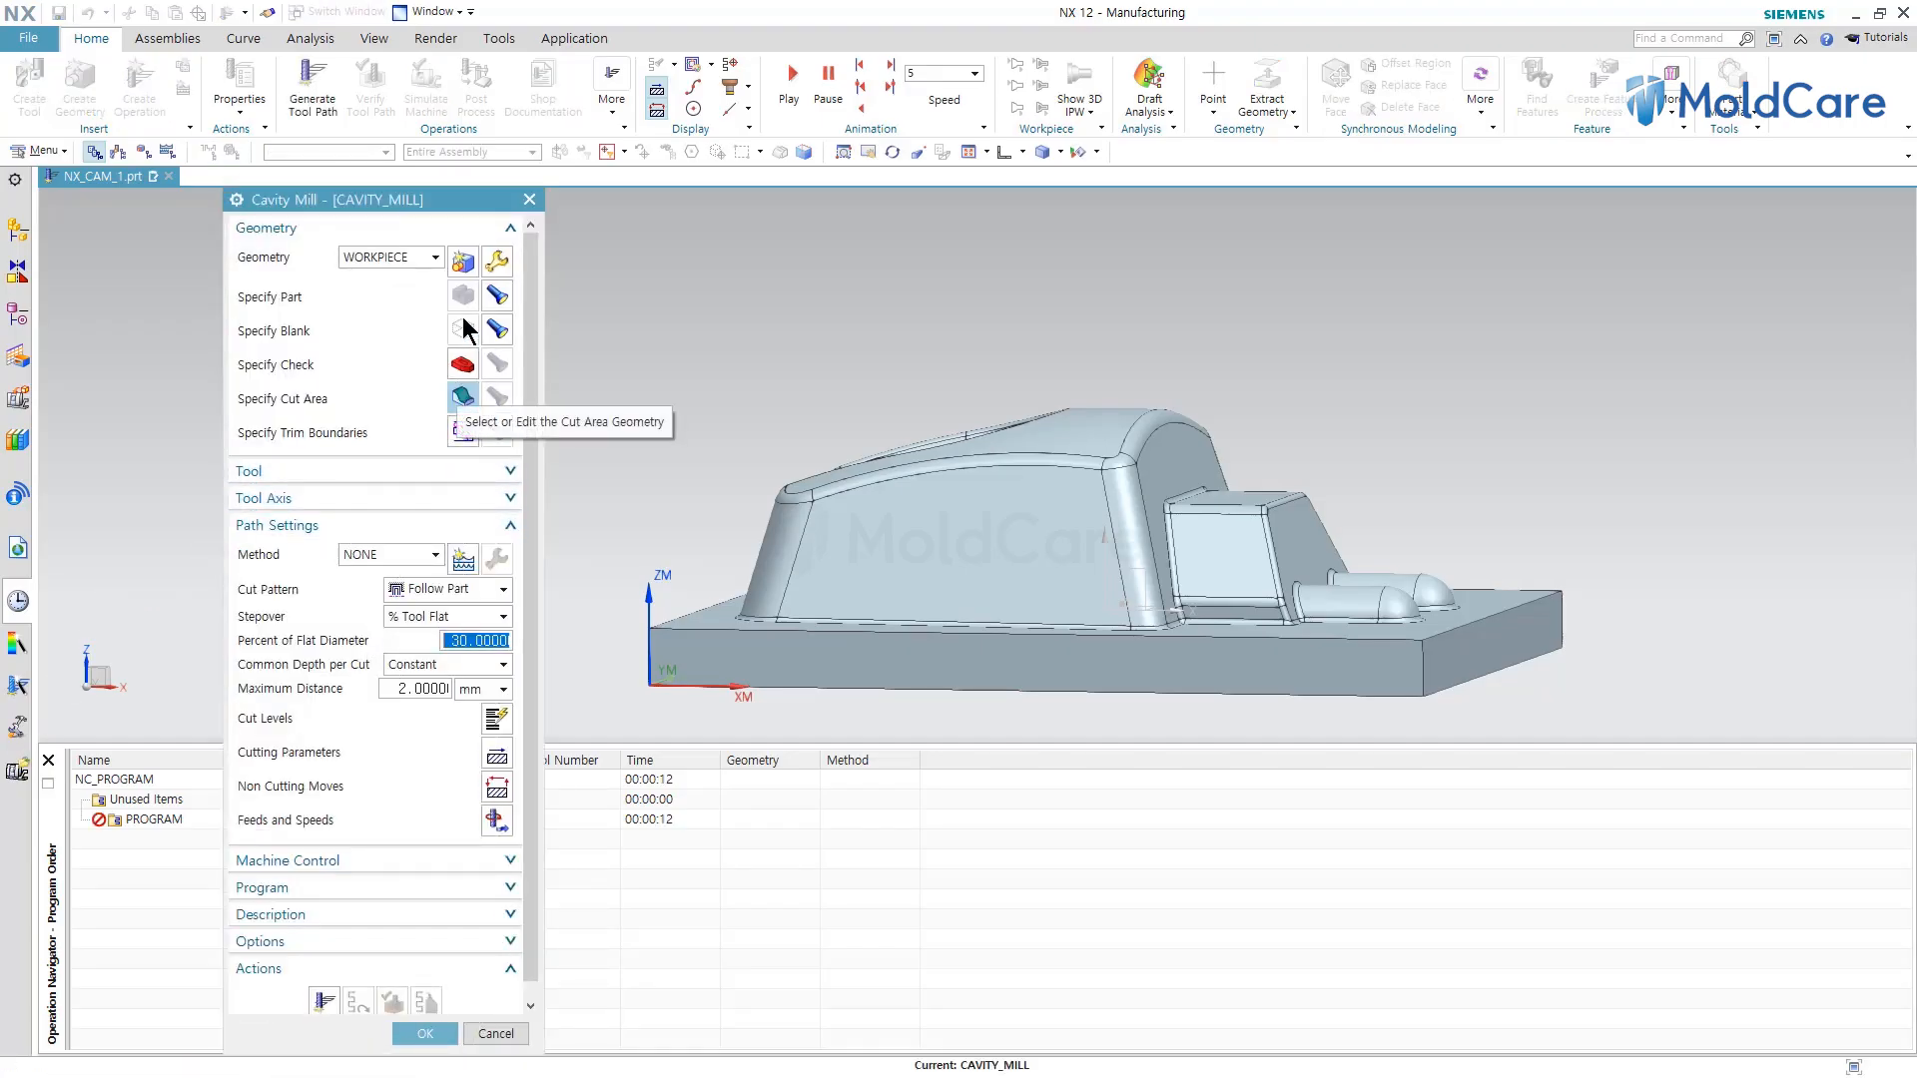
Set the Cavity Mill cut pattern to Follow Periphery, stepover to Constant with a maximum distance of 4.5 mm.
{"action": "left_click", "coordinate": [434, 589]}
{"action": "left_click", "coordinate": [431, 627]}
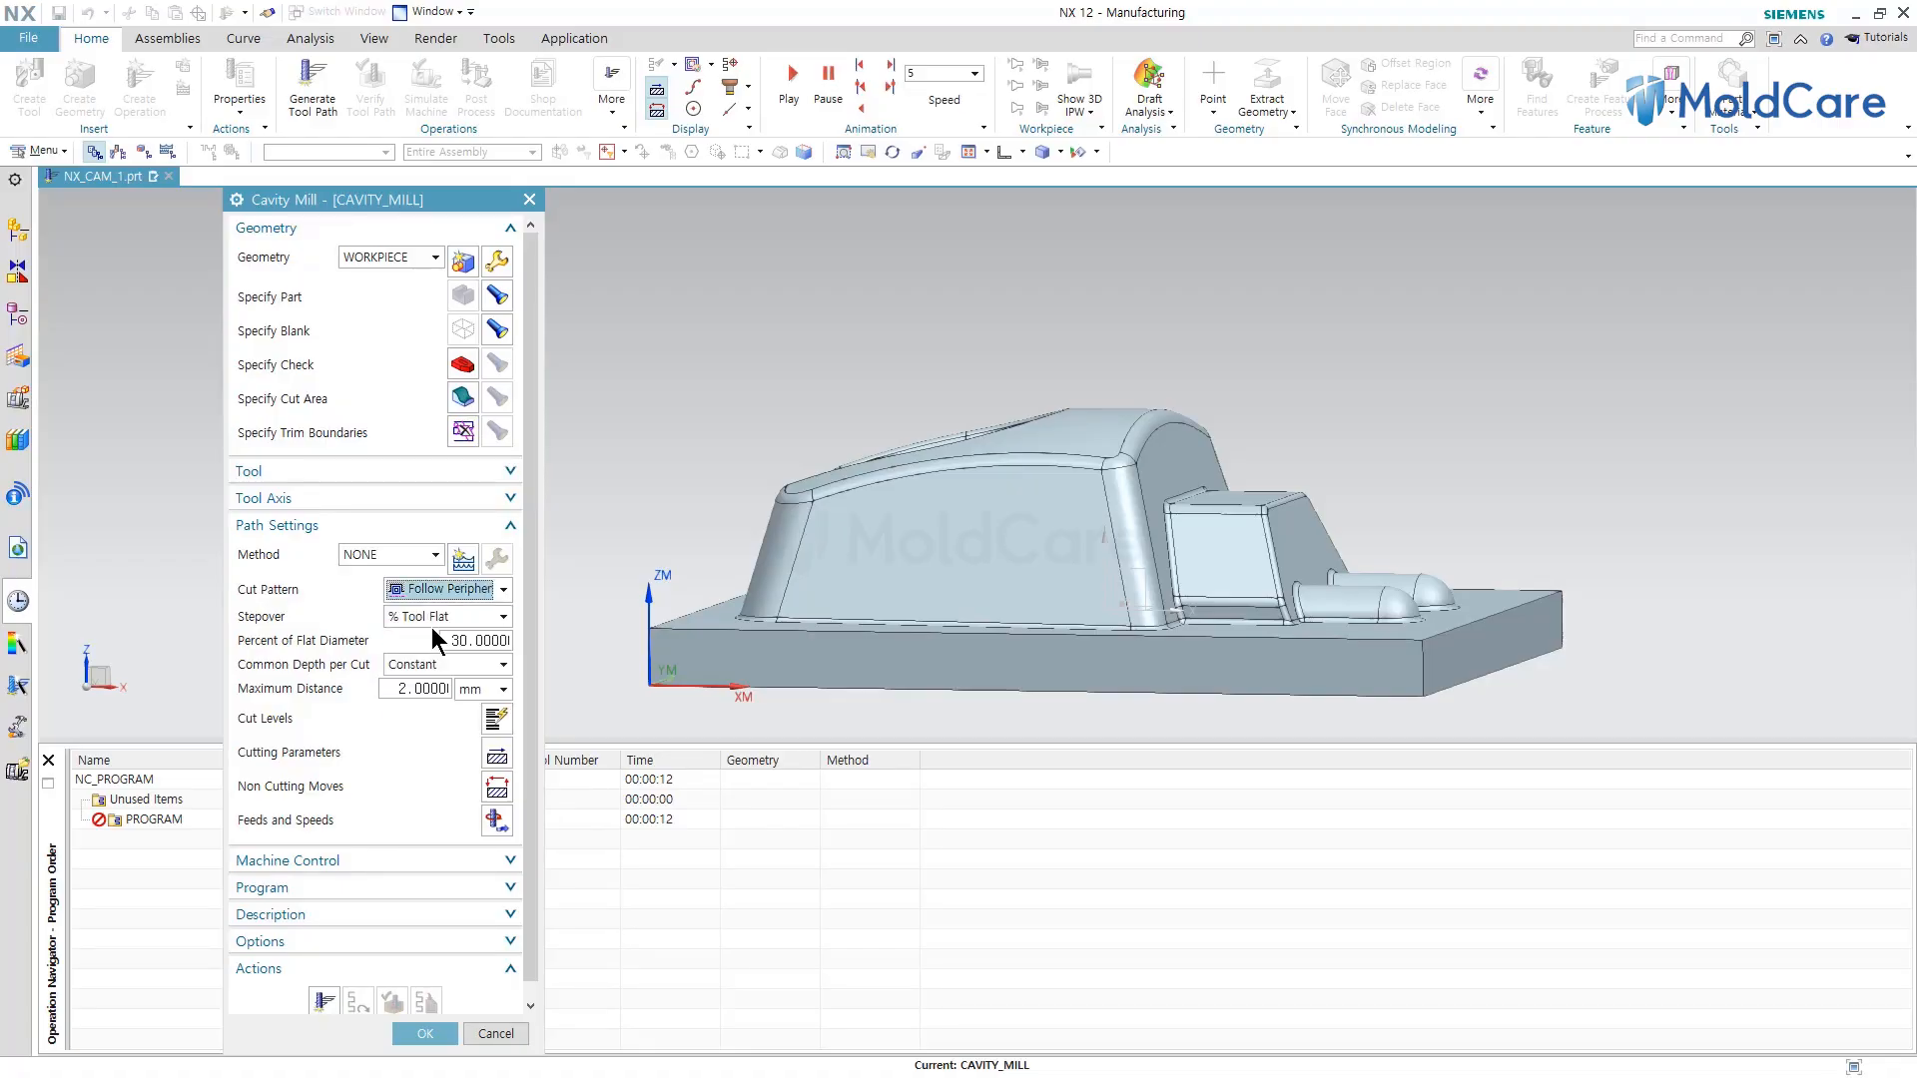
{"action": "left_click", "coordinate": [413, 616]}
{"action": "left_click", "coordinate": [422, 642]}
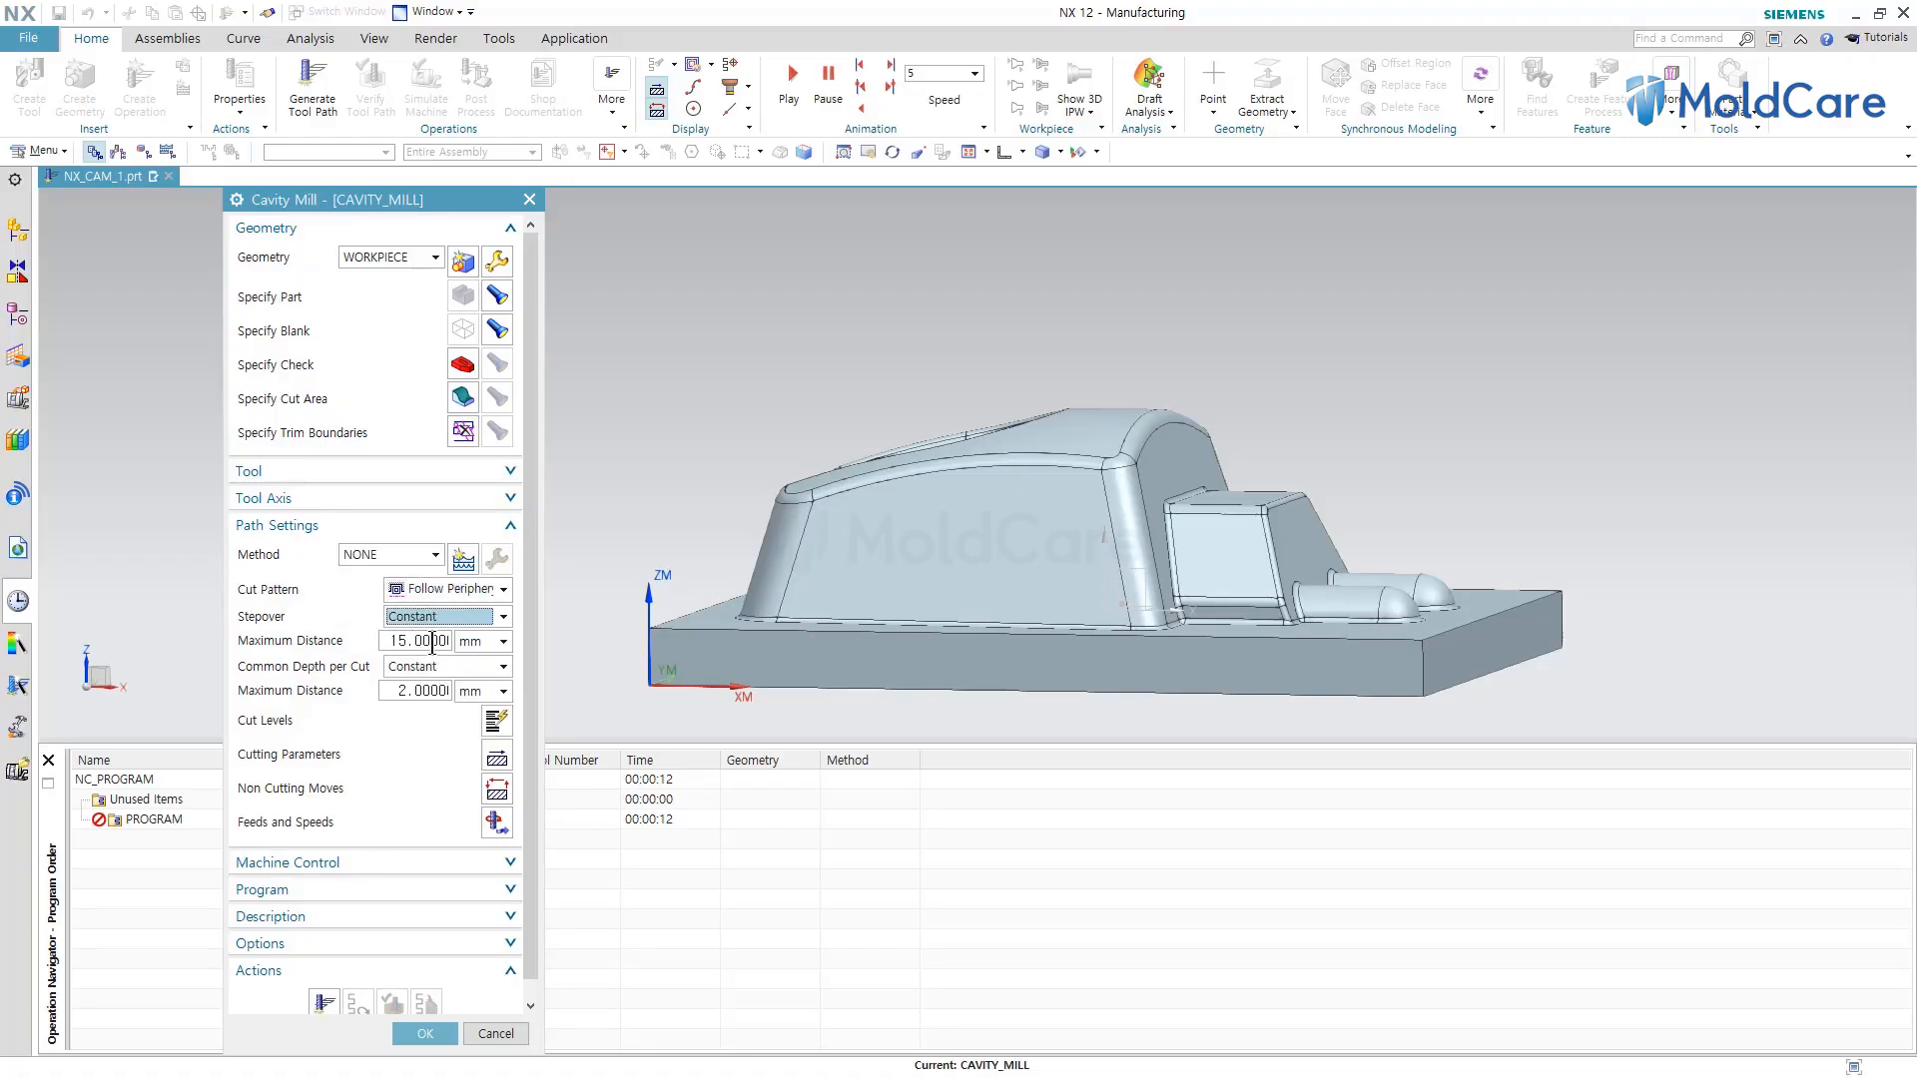
{"action": "double_click", "coordinate": [414, 641]}
{"action": "type", "text": "41.5"}
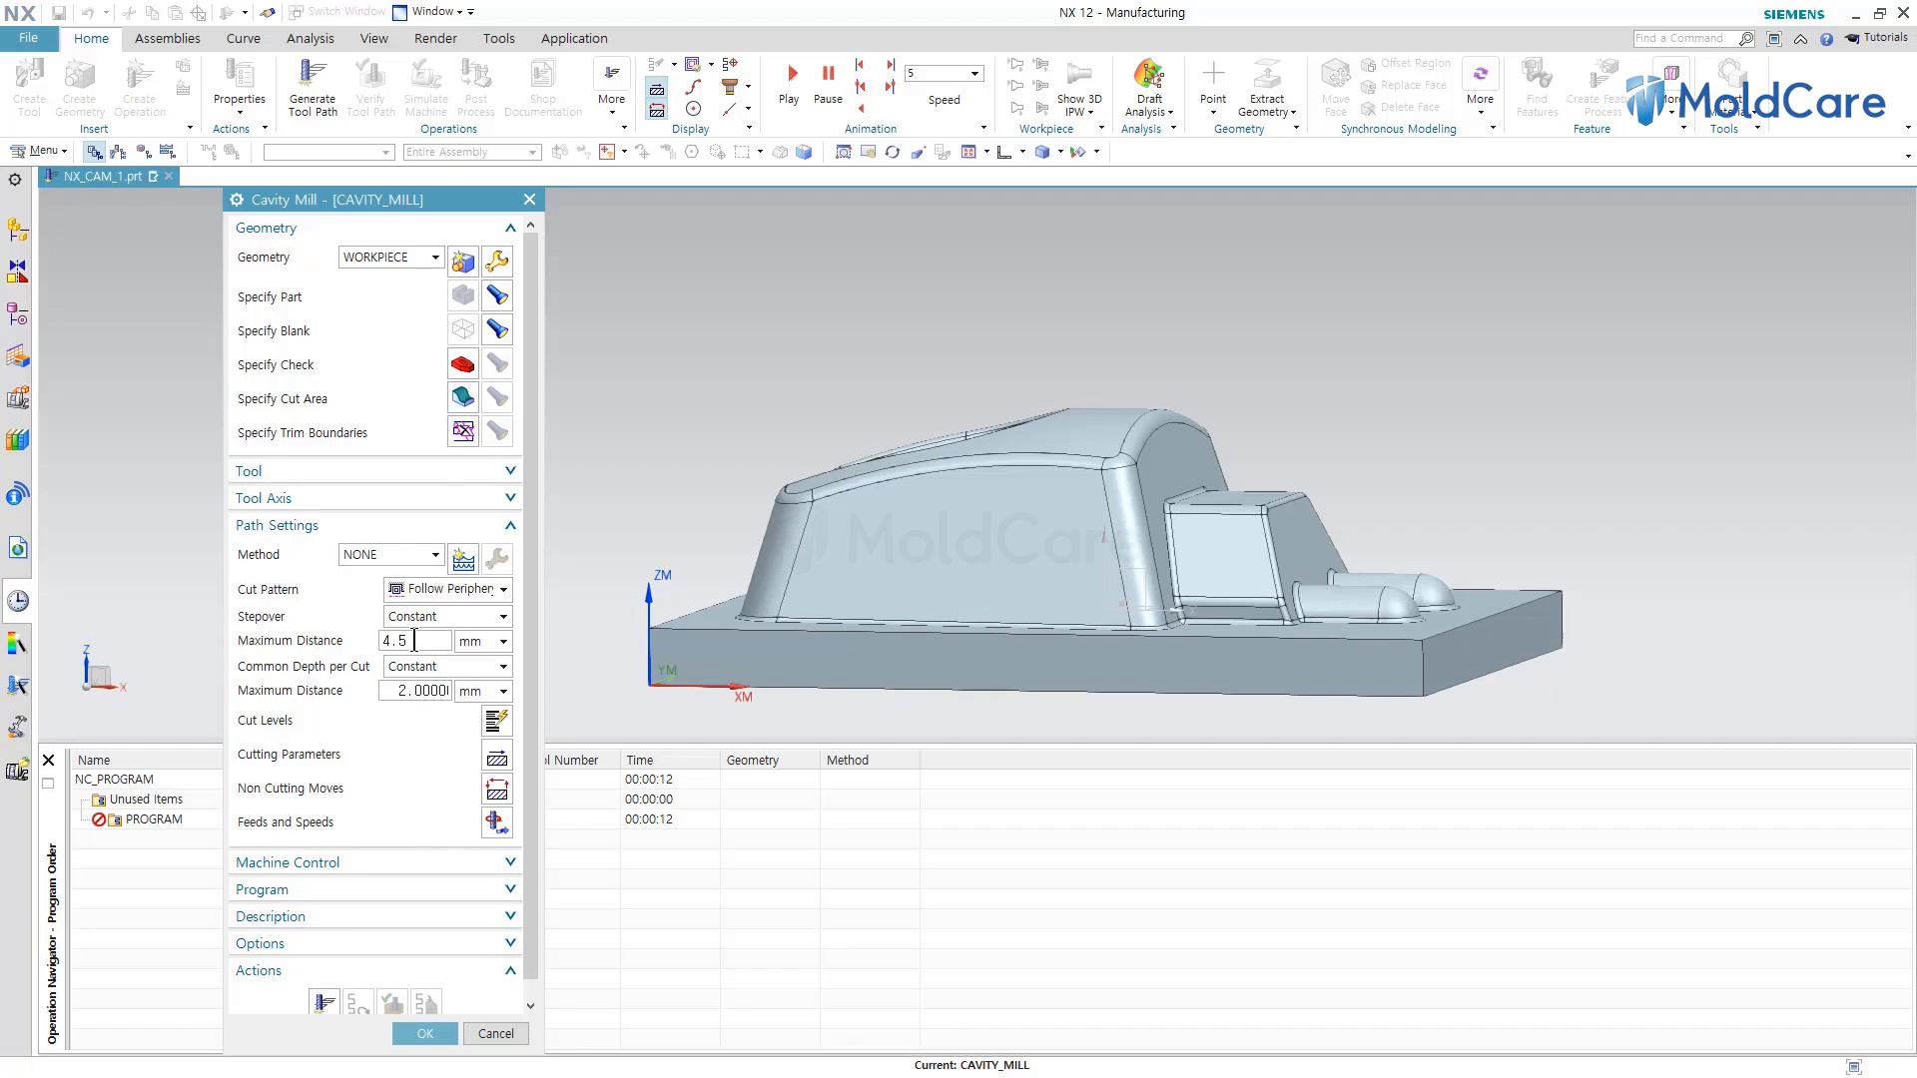
Generate the Cavity Mill tool path and replay it, inspecting the passes around the part edges.
{"action": "left_click", "coordinate": [323, 1001]}
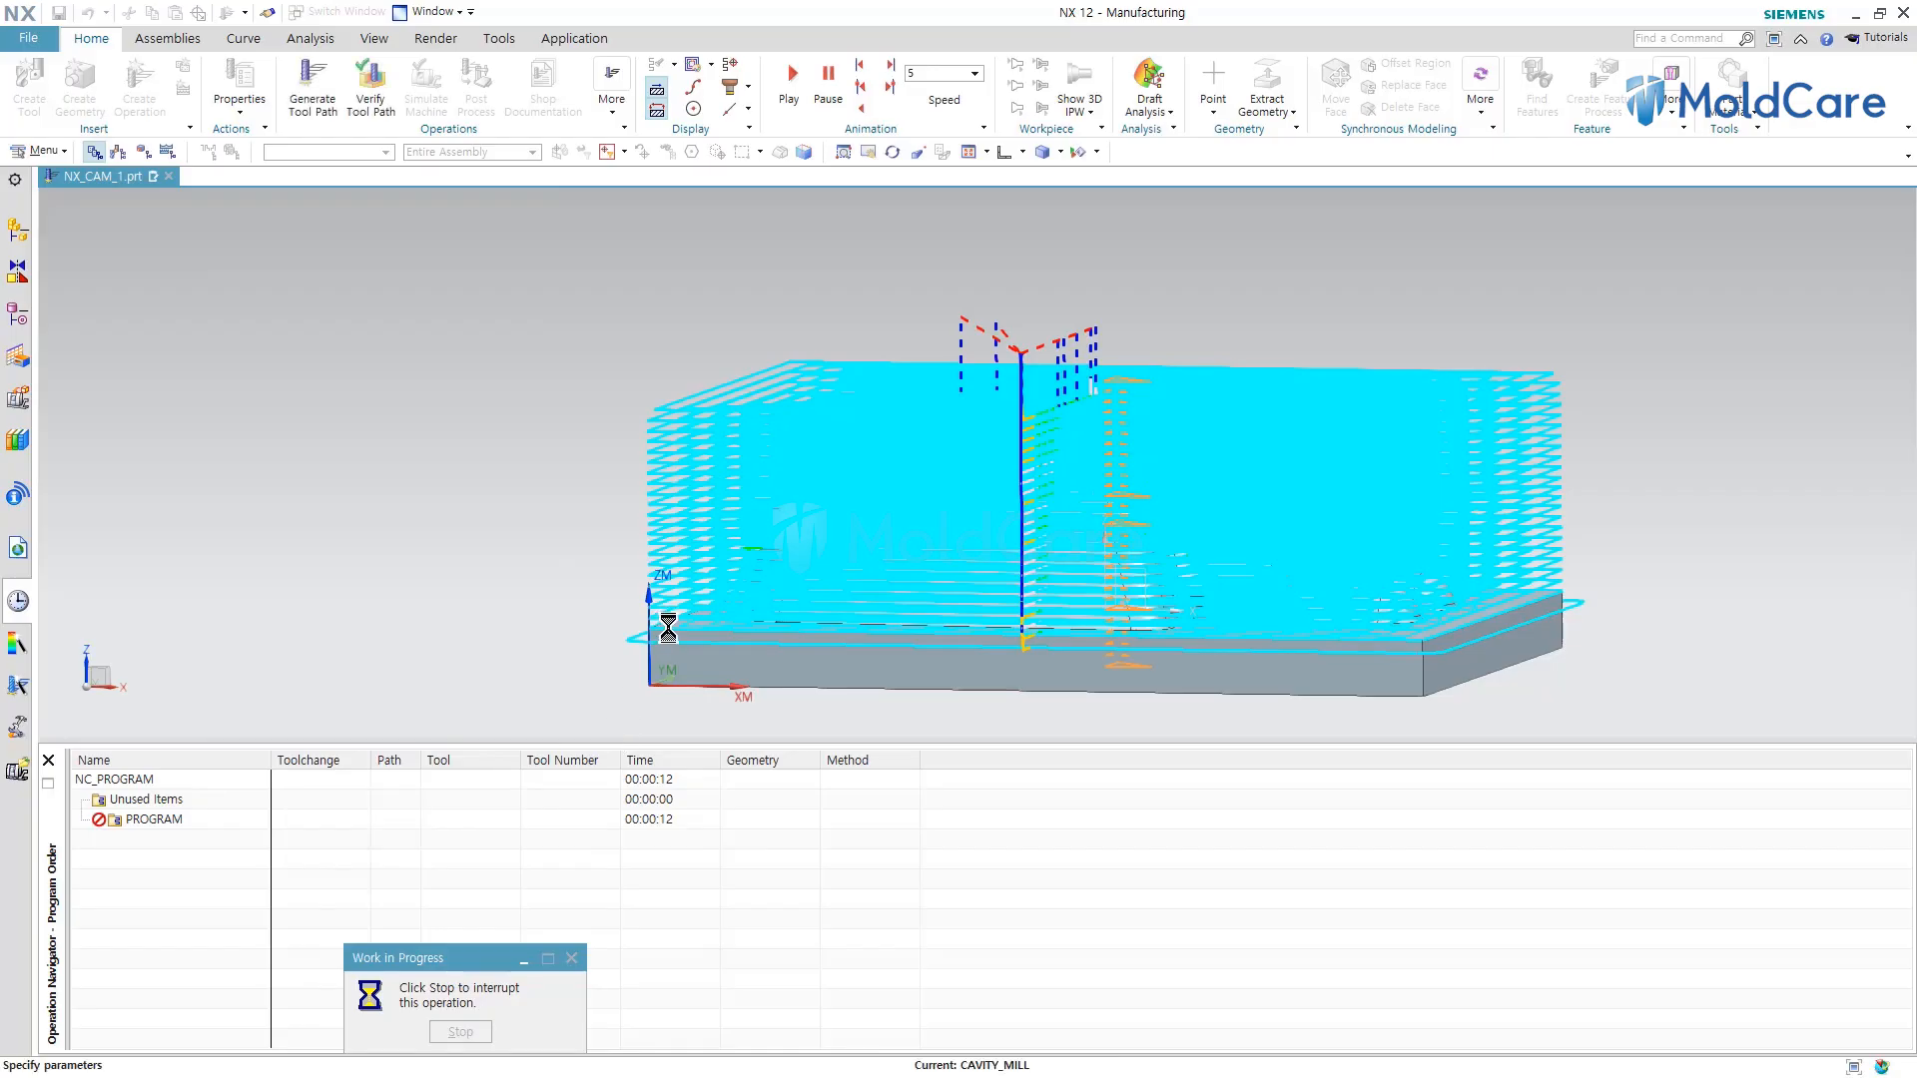
{"action": "scroll", "coordinate": [639, 632], "scroll_direction": "up", "scroll_amount": 6}
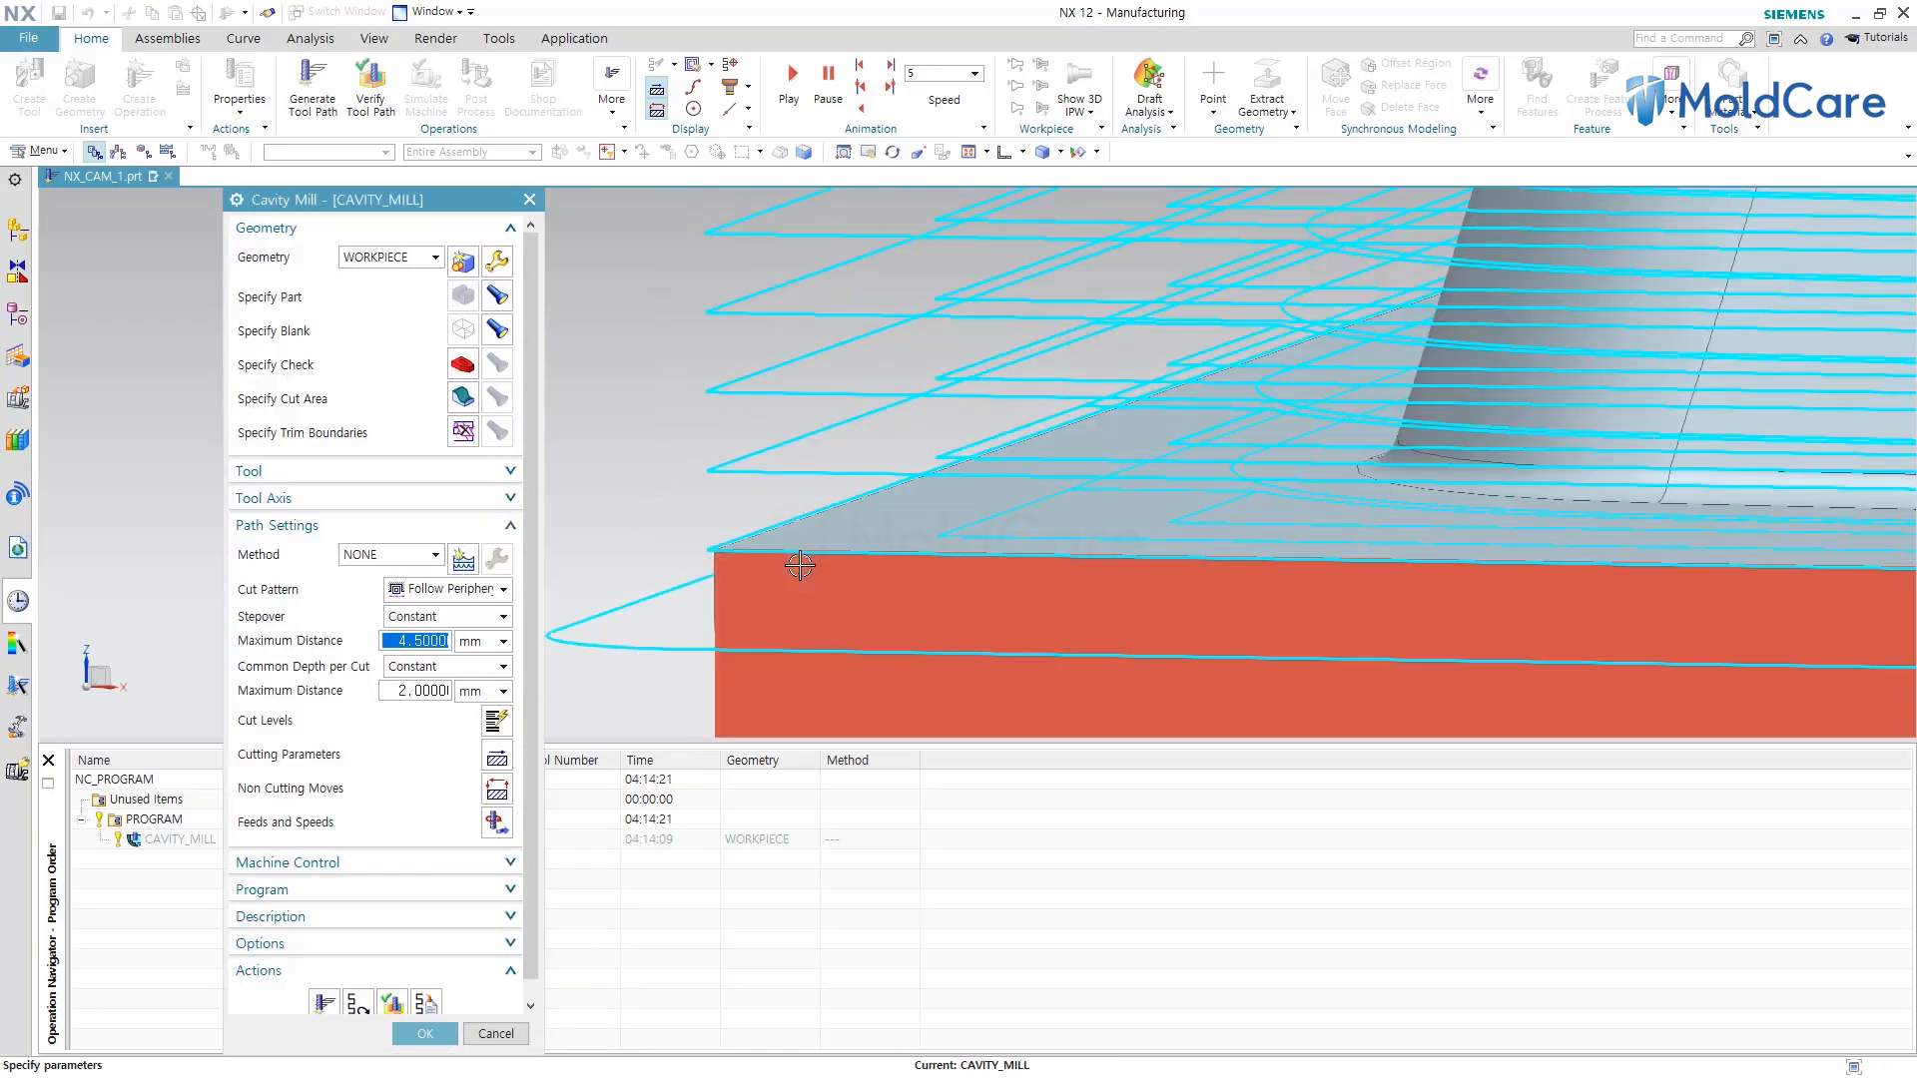
{"action": "middle_click_drag", "start_coordinate": [796, 560], "coordinate": [814, 544]}
{"action": "scroll", "coordinate": [928, 469], "scroll_direction": "down", "scroll_amount": 5}
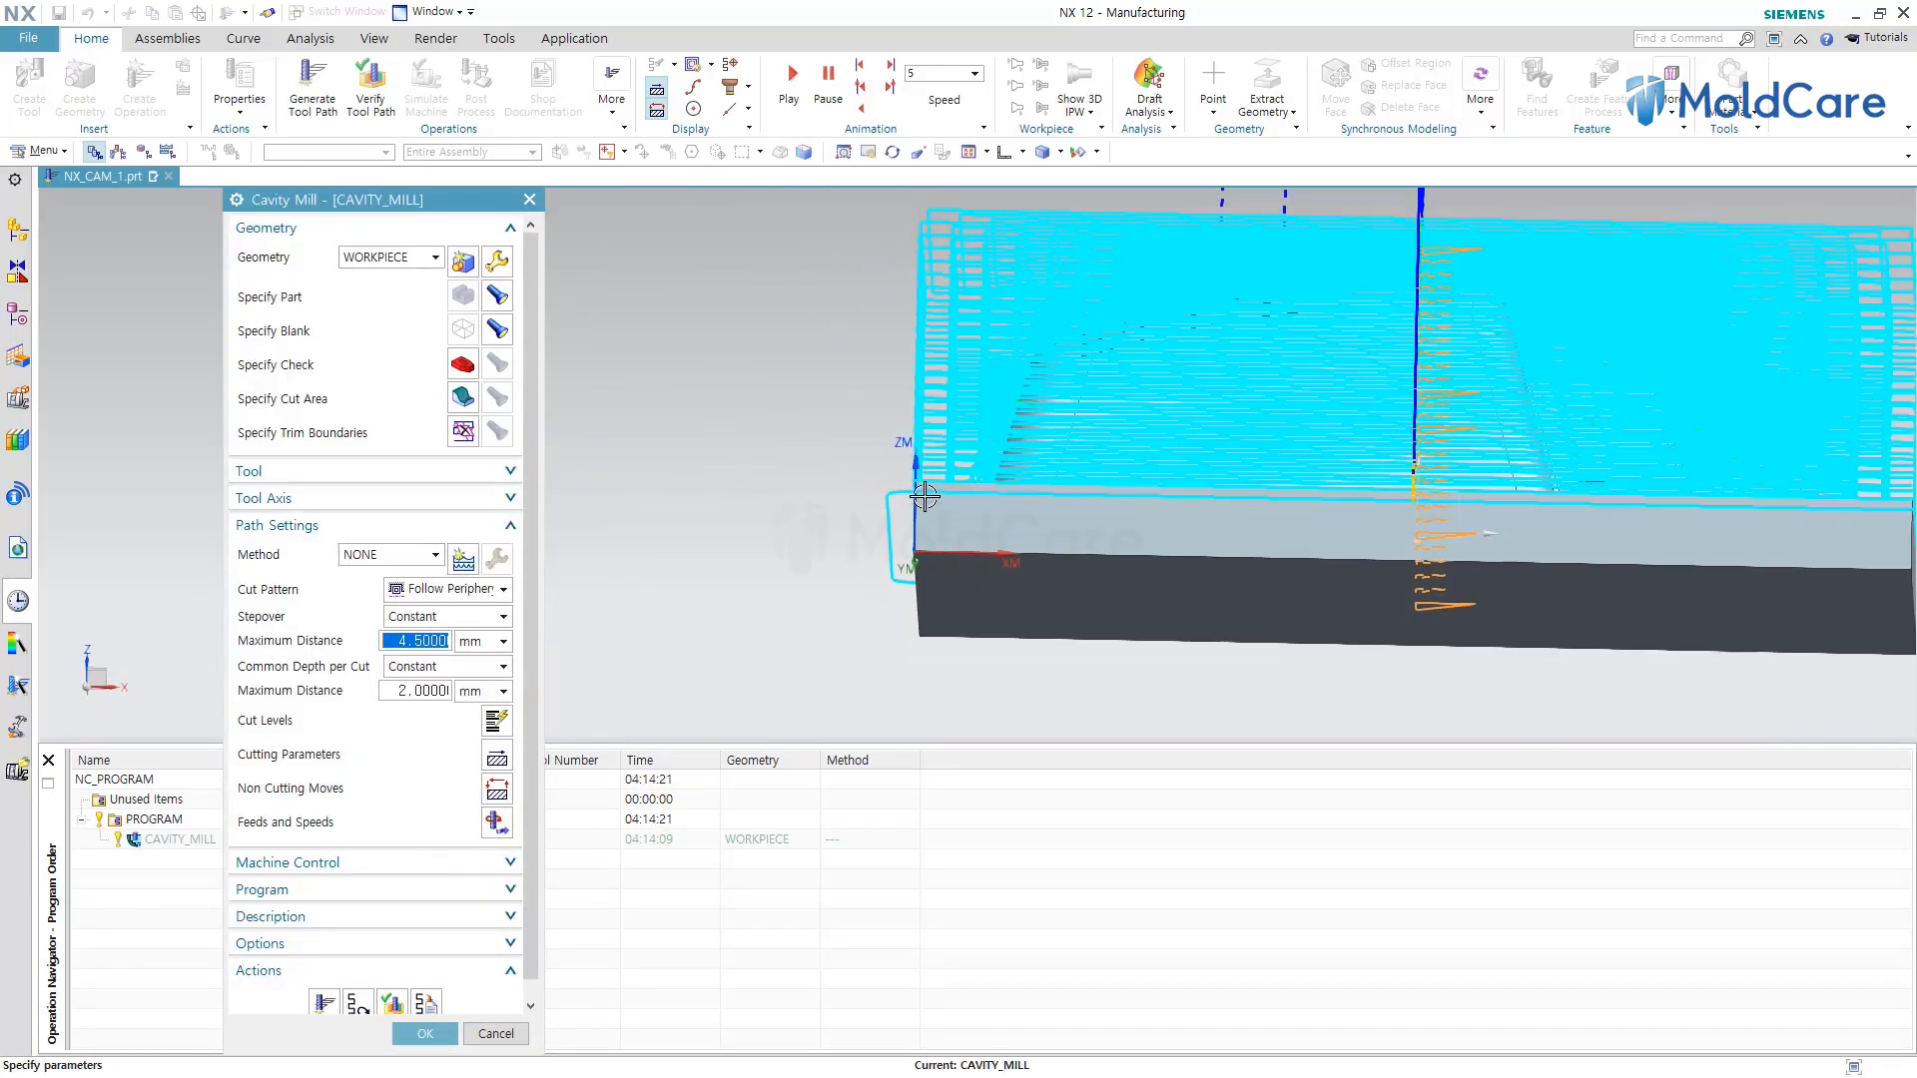
{"action": "left_click", "coordinate": [356, 1003]}
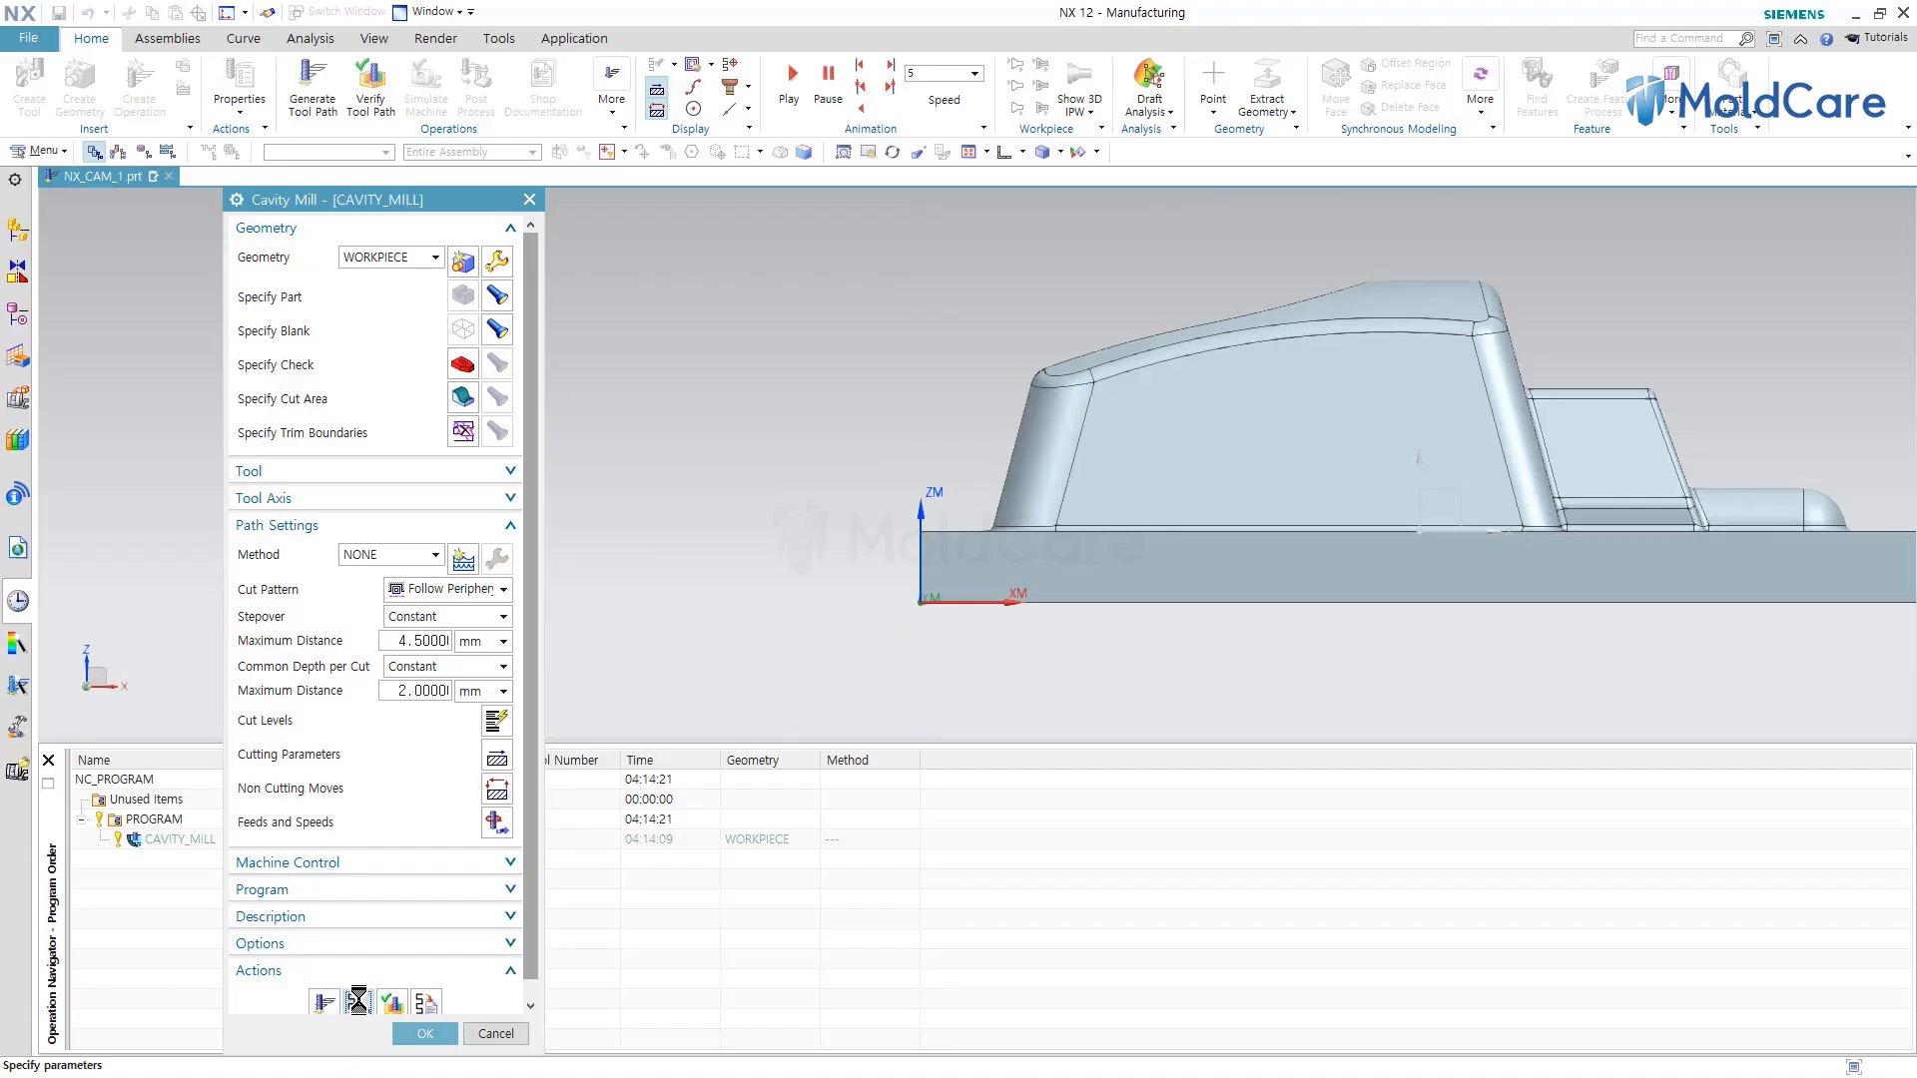
{"action": "scroll", "coordinate": [954, 511], "scroll_direction": "up", "scroll_amount": 5}
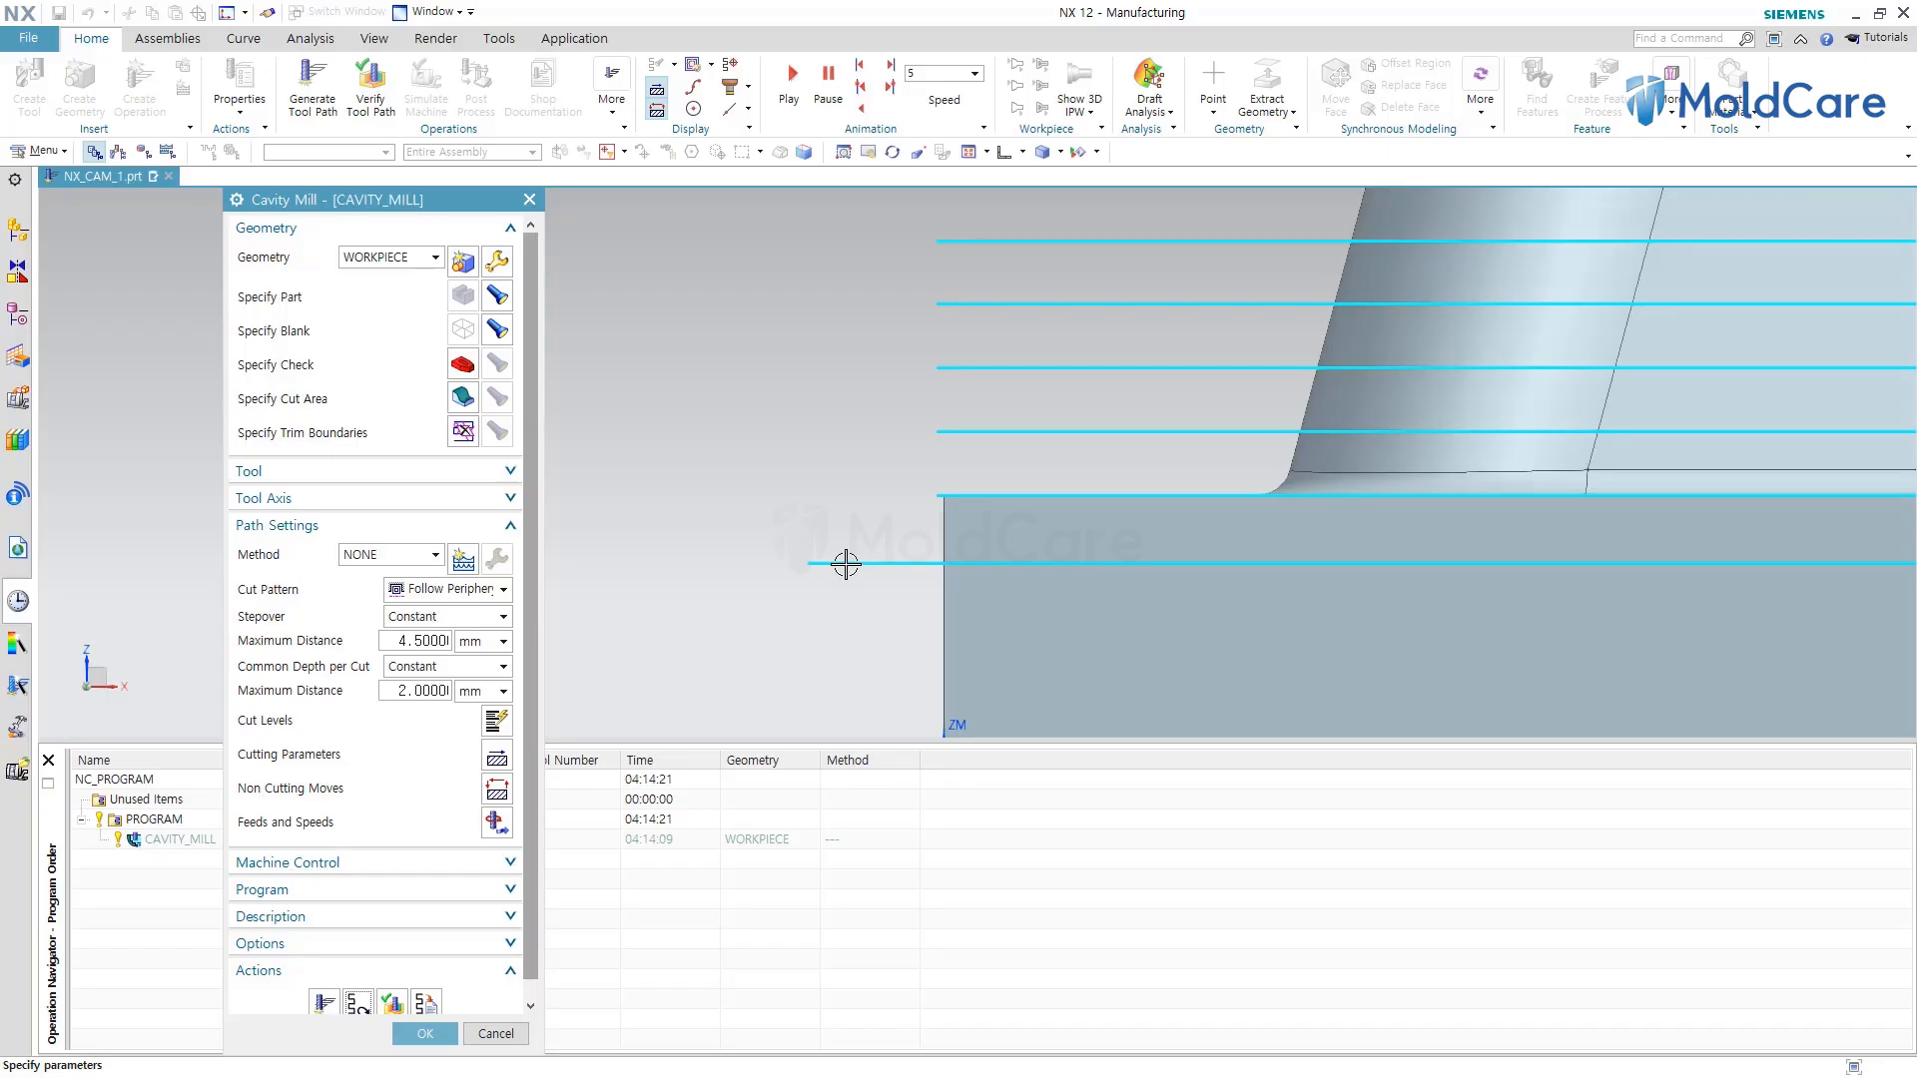
{"action": "scroll", "coordinate": [756, 502], "scroll_direction": "down", "scroll_amount": 5}
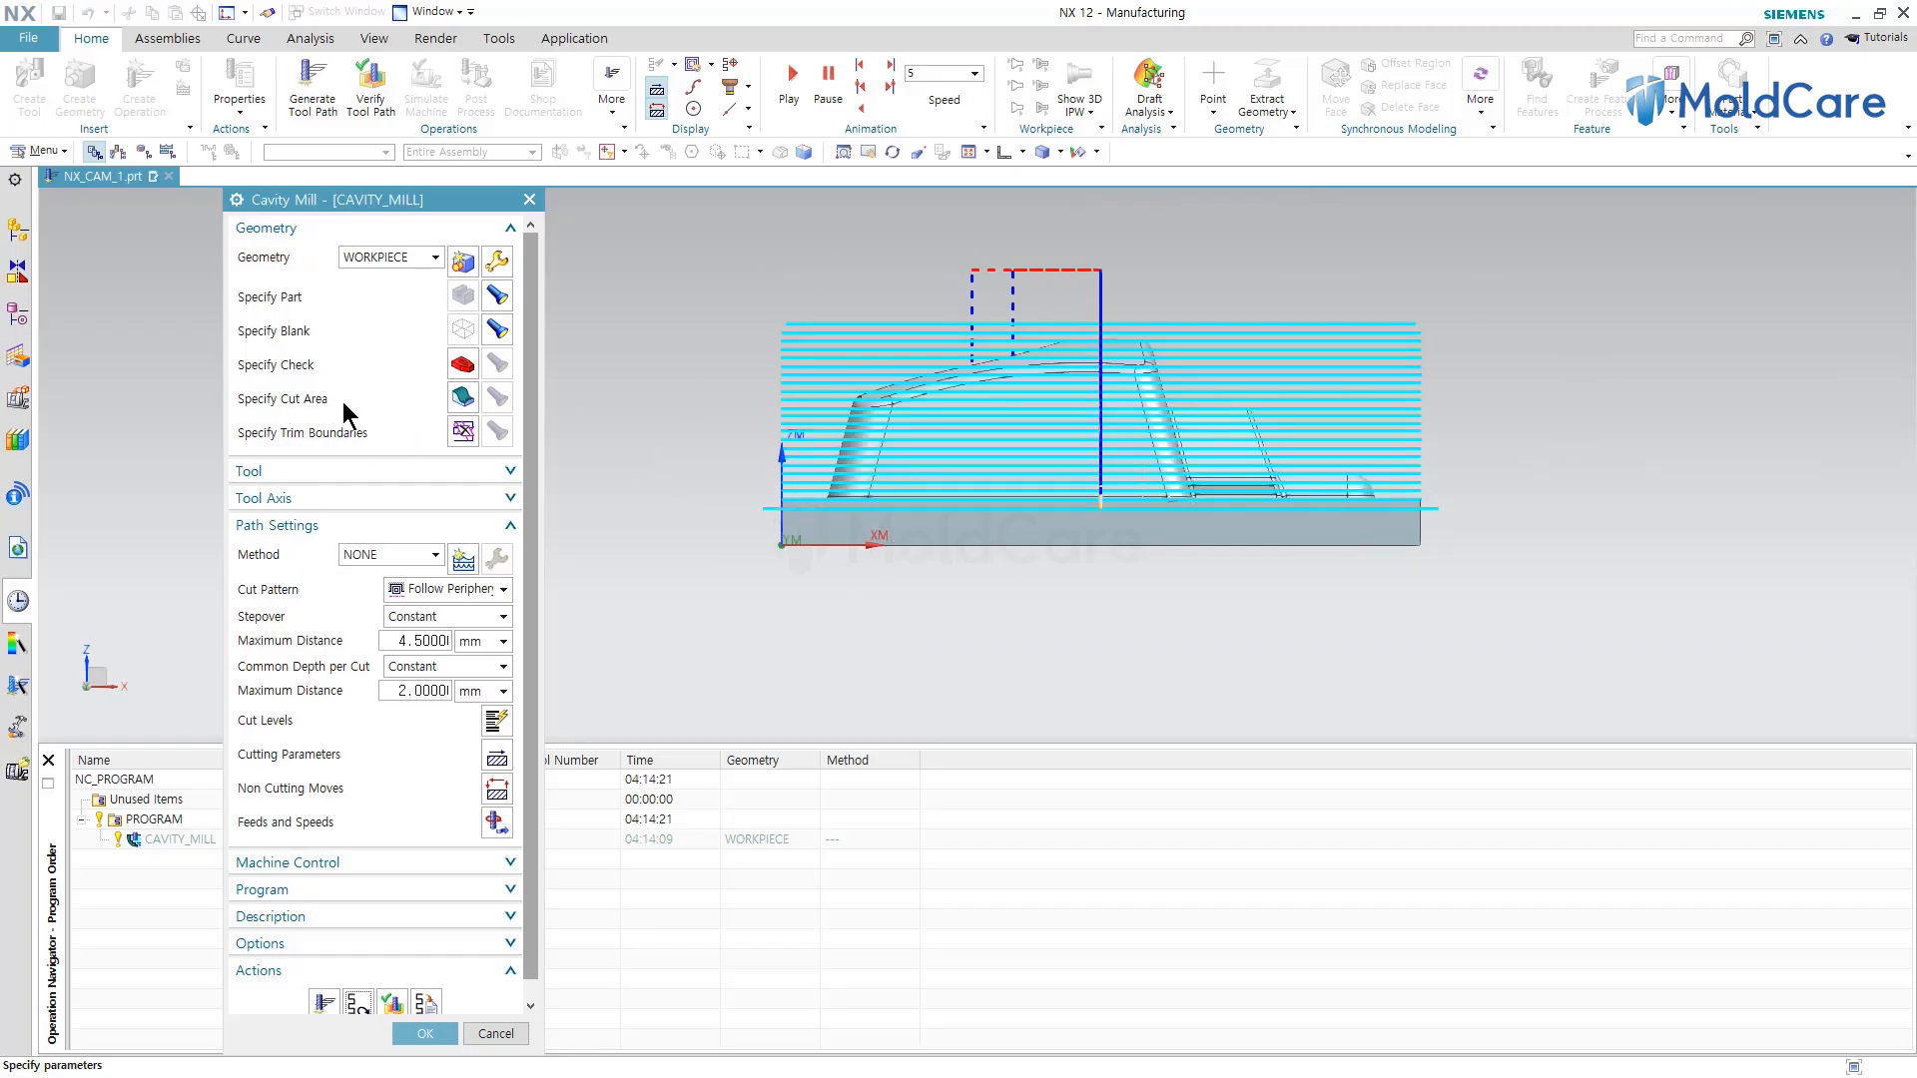
Specify the cut area by box-selecting all faces of the mold part.
{"action": "left_click", "coordinate": [462, 398]}
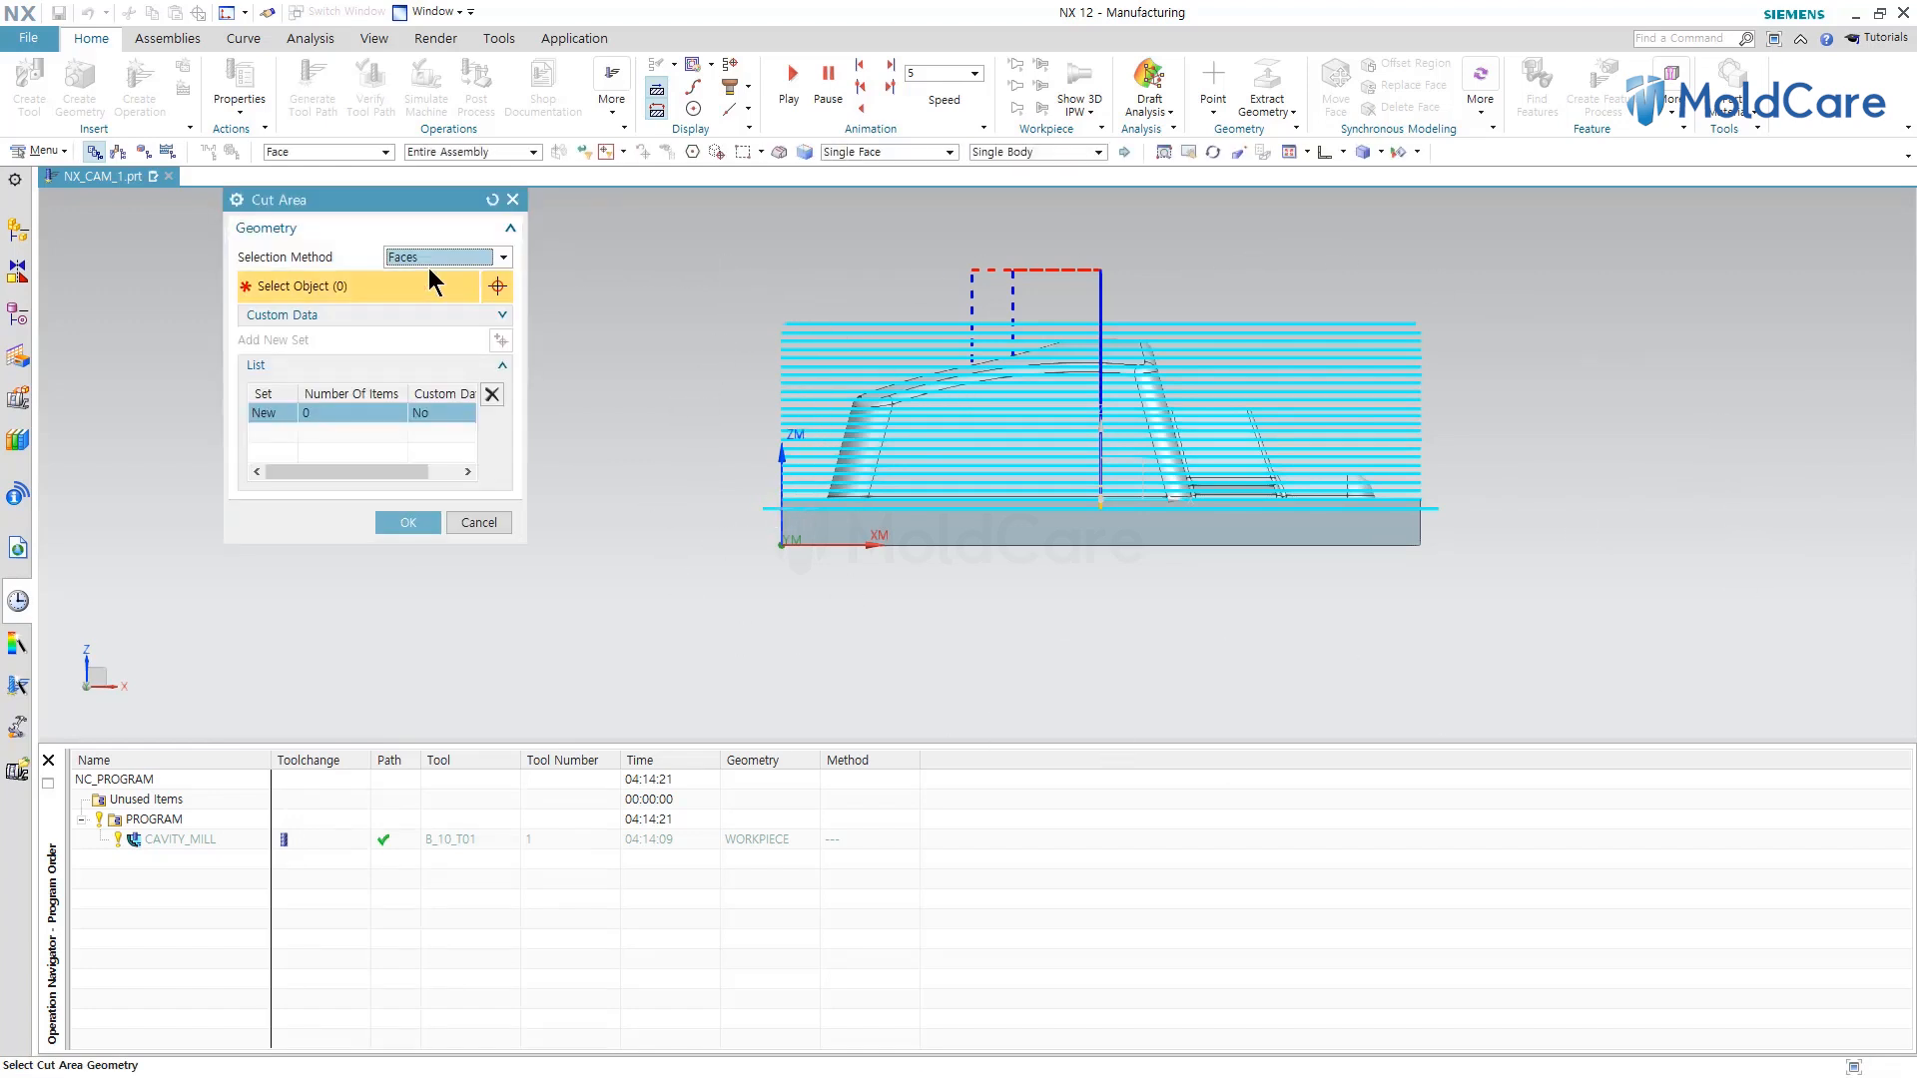
{"action": "left_click_drag", "start_coordinate": [706, 271], "coordinate": [1526, 518]}
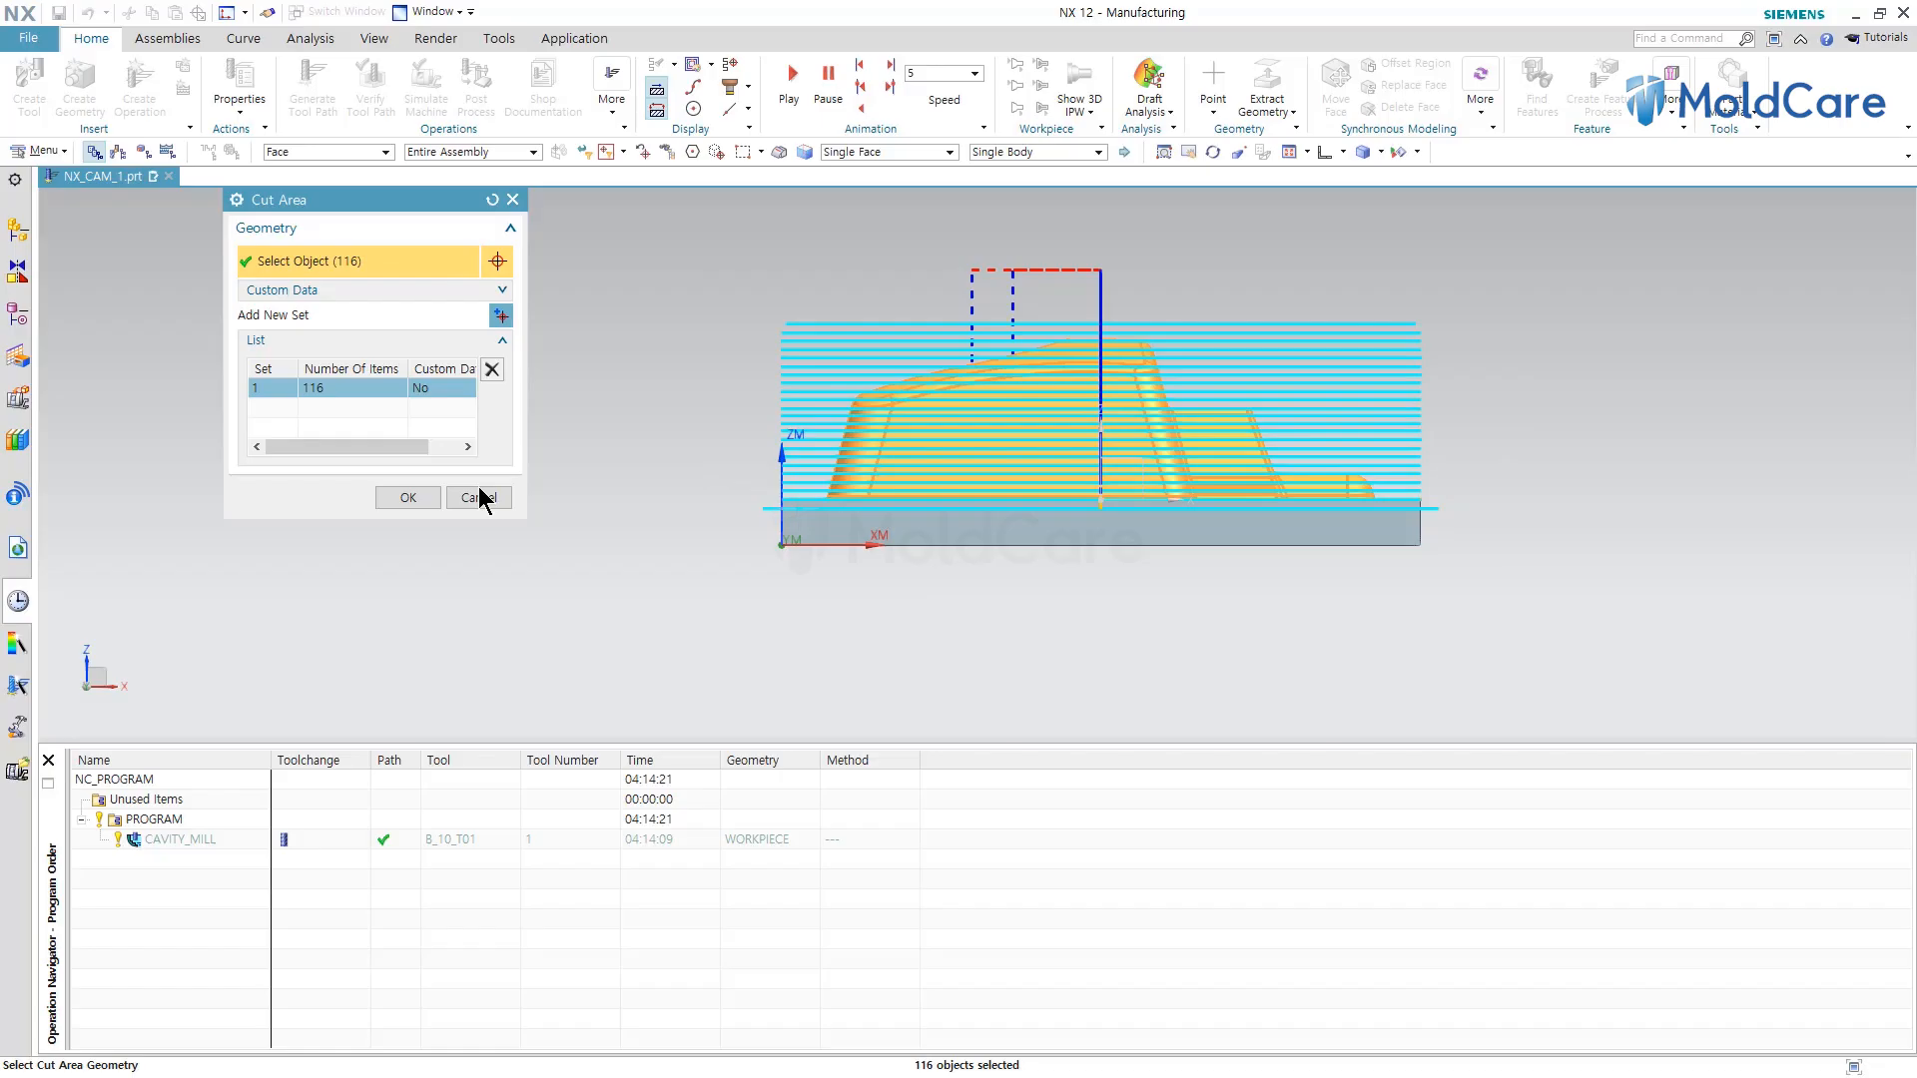
{"action": "left_click", "coordinate": [409, 497]}
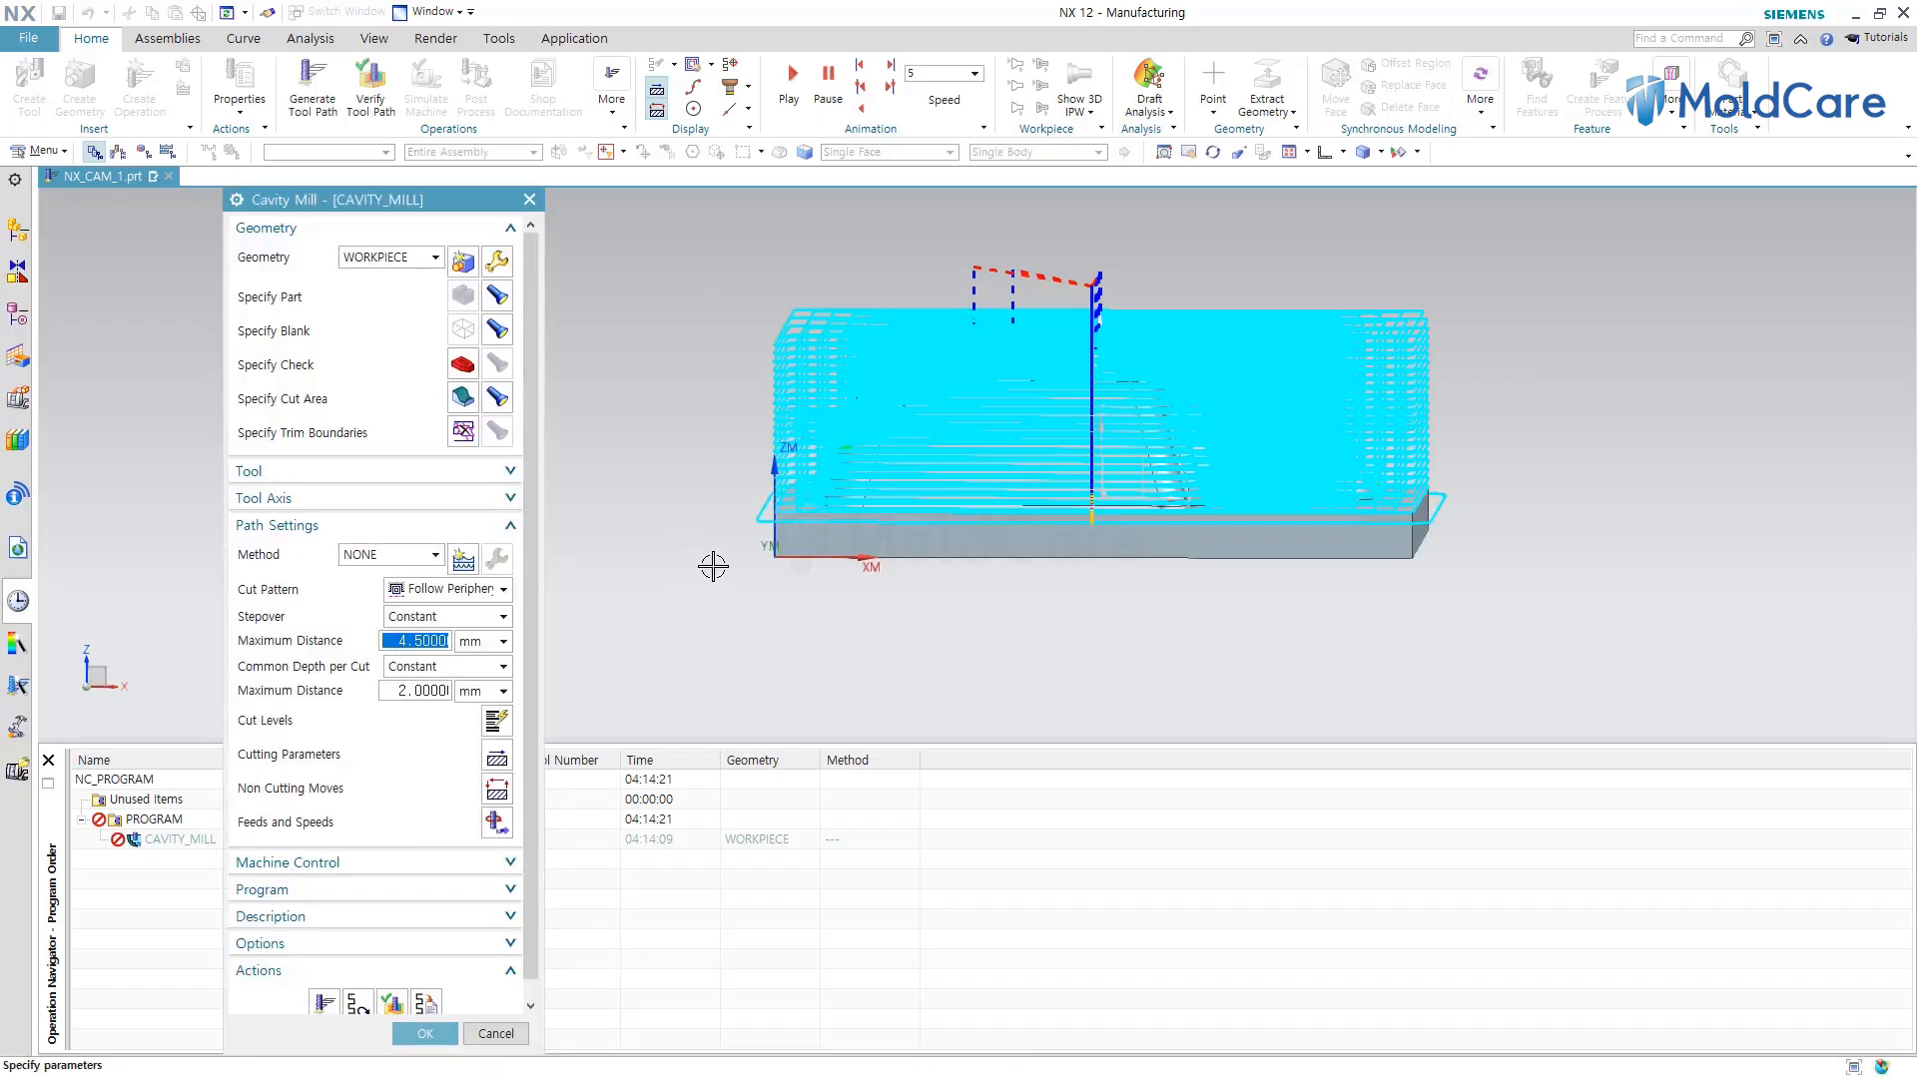
Regenerate the tool path with the new cut area, display the cut area faces and replay the path.
{"action": "left_click", "coordinate": [324, 1002]}
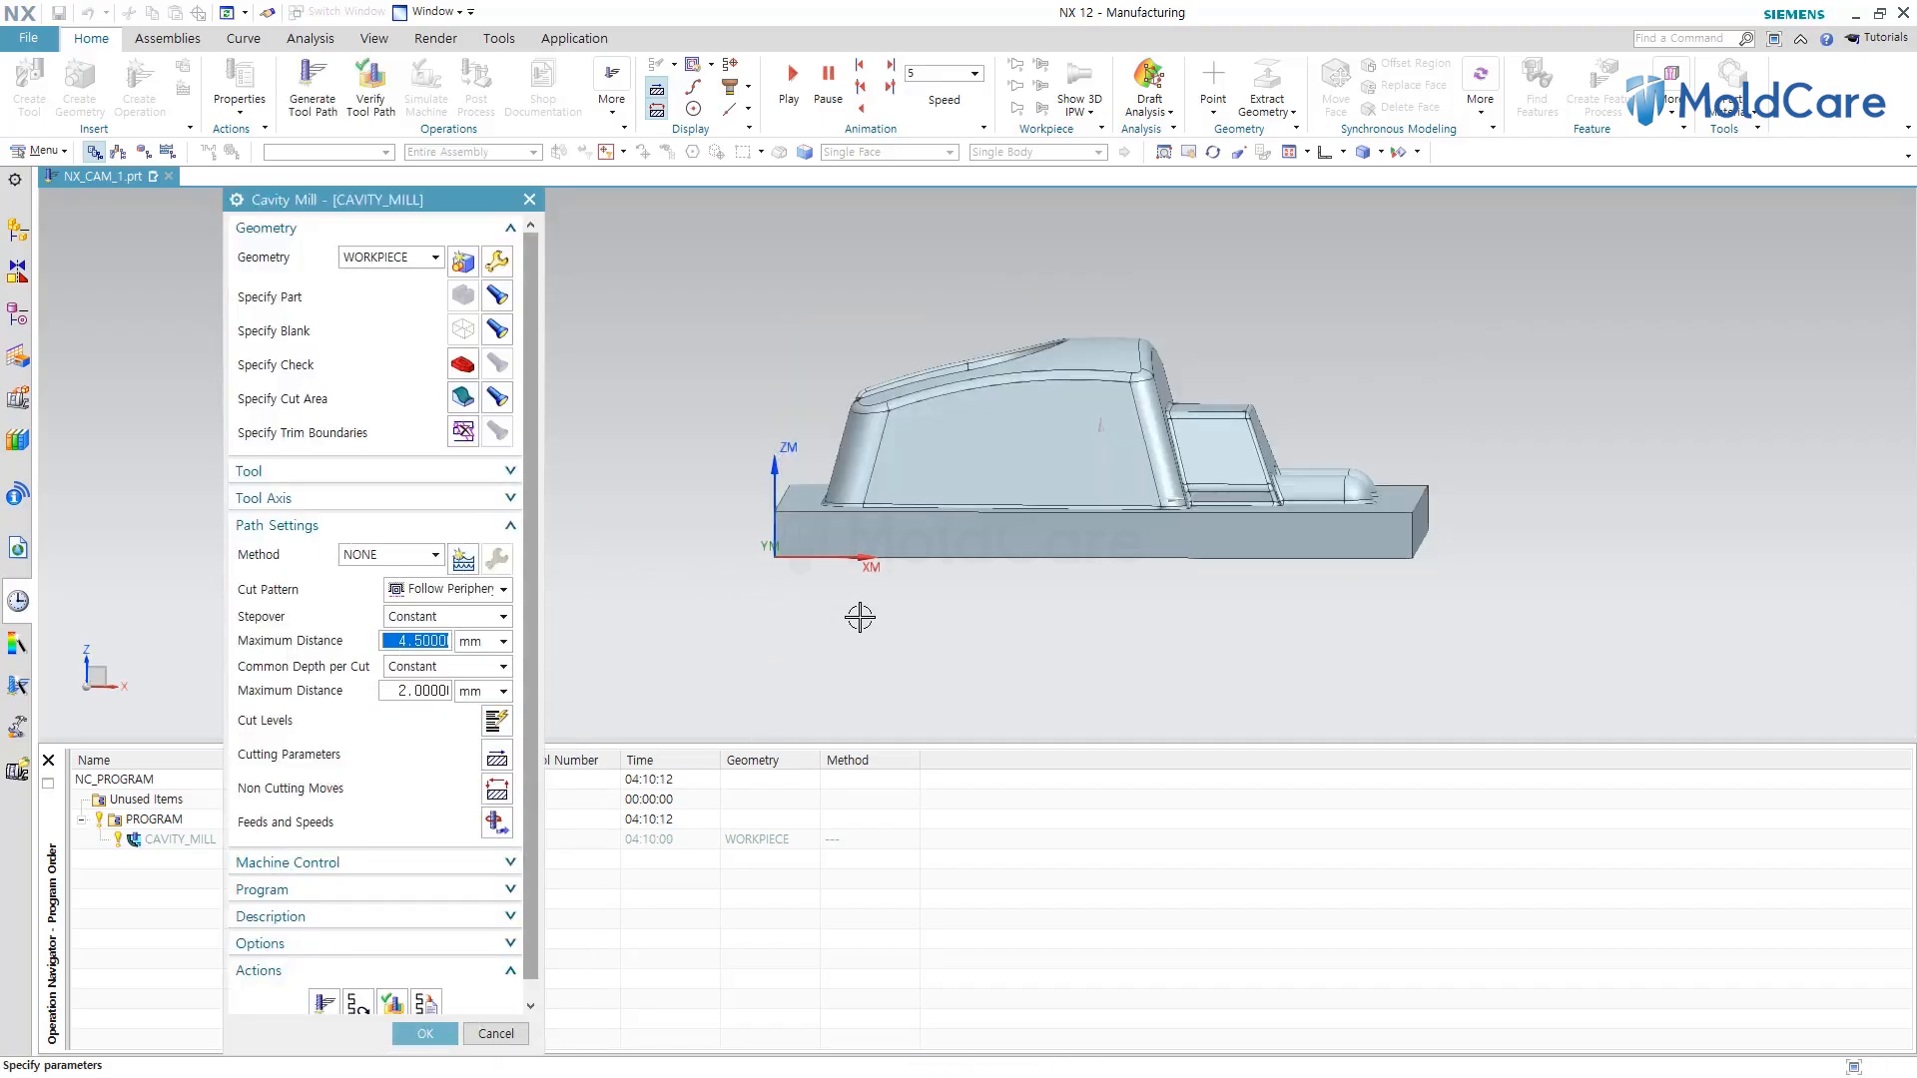
{"action": "middle_click_drag", "start_coordinate": [860, 617], "coordinate": [803, 619]}
{"action": "left_click", "coordinate": [497, 398]}
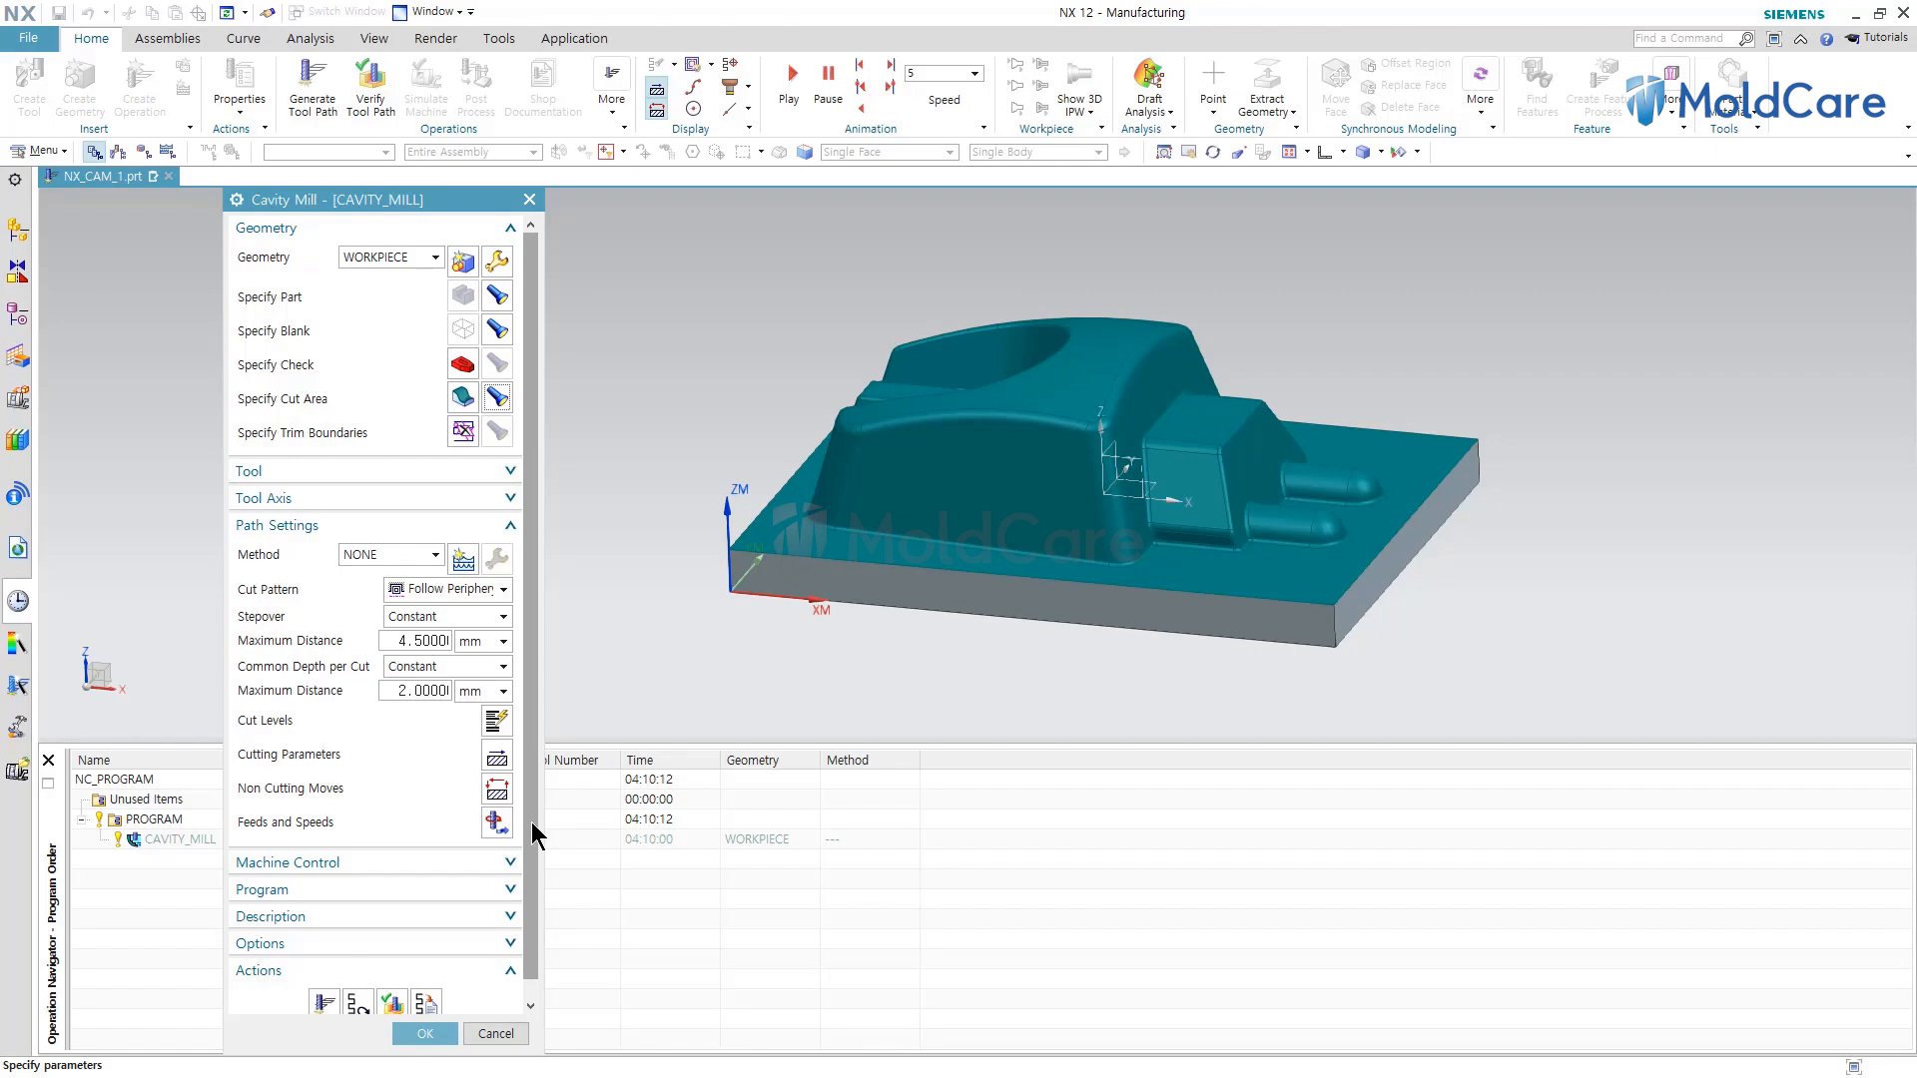
{"action": "left_click_drag", "start_coordinate": [535, 854], "coordinate": [537, 960]}
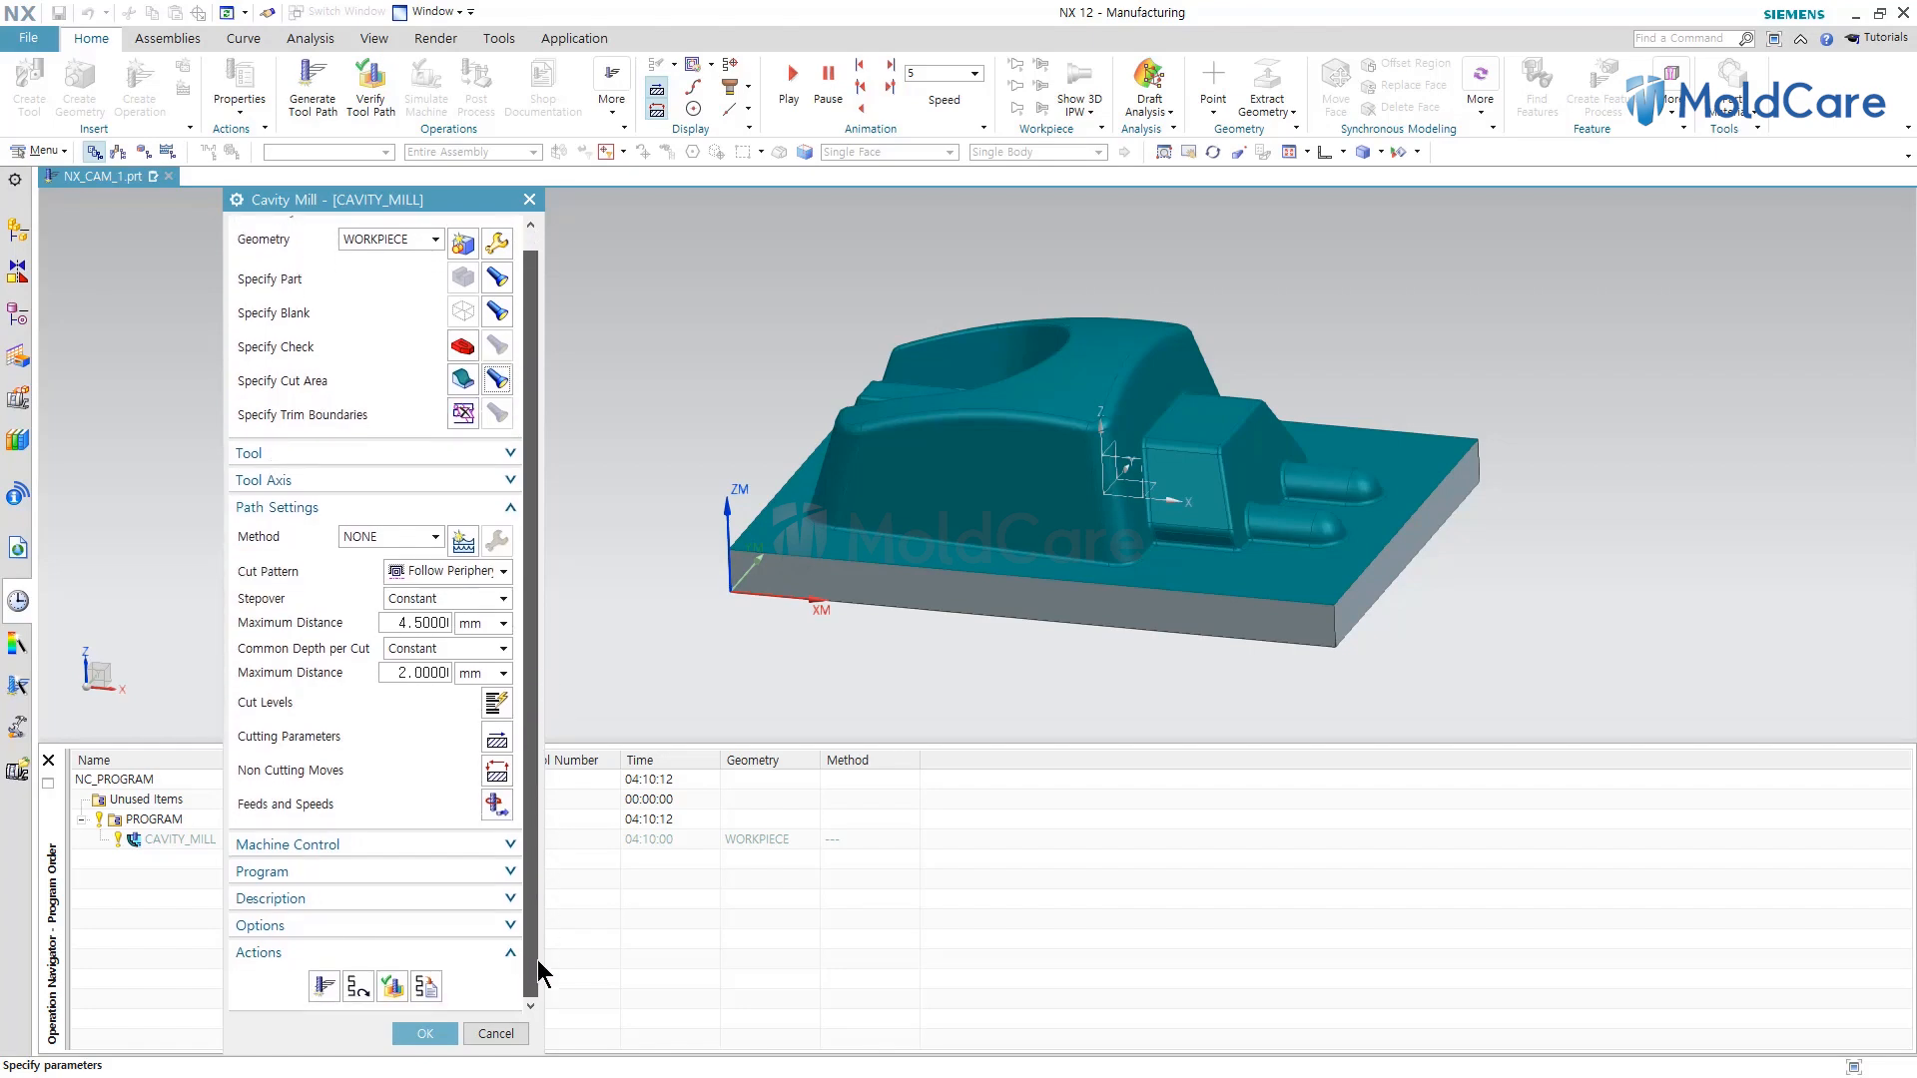
{"action": "left_click", "coordinate": [357, 991]}
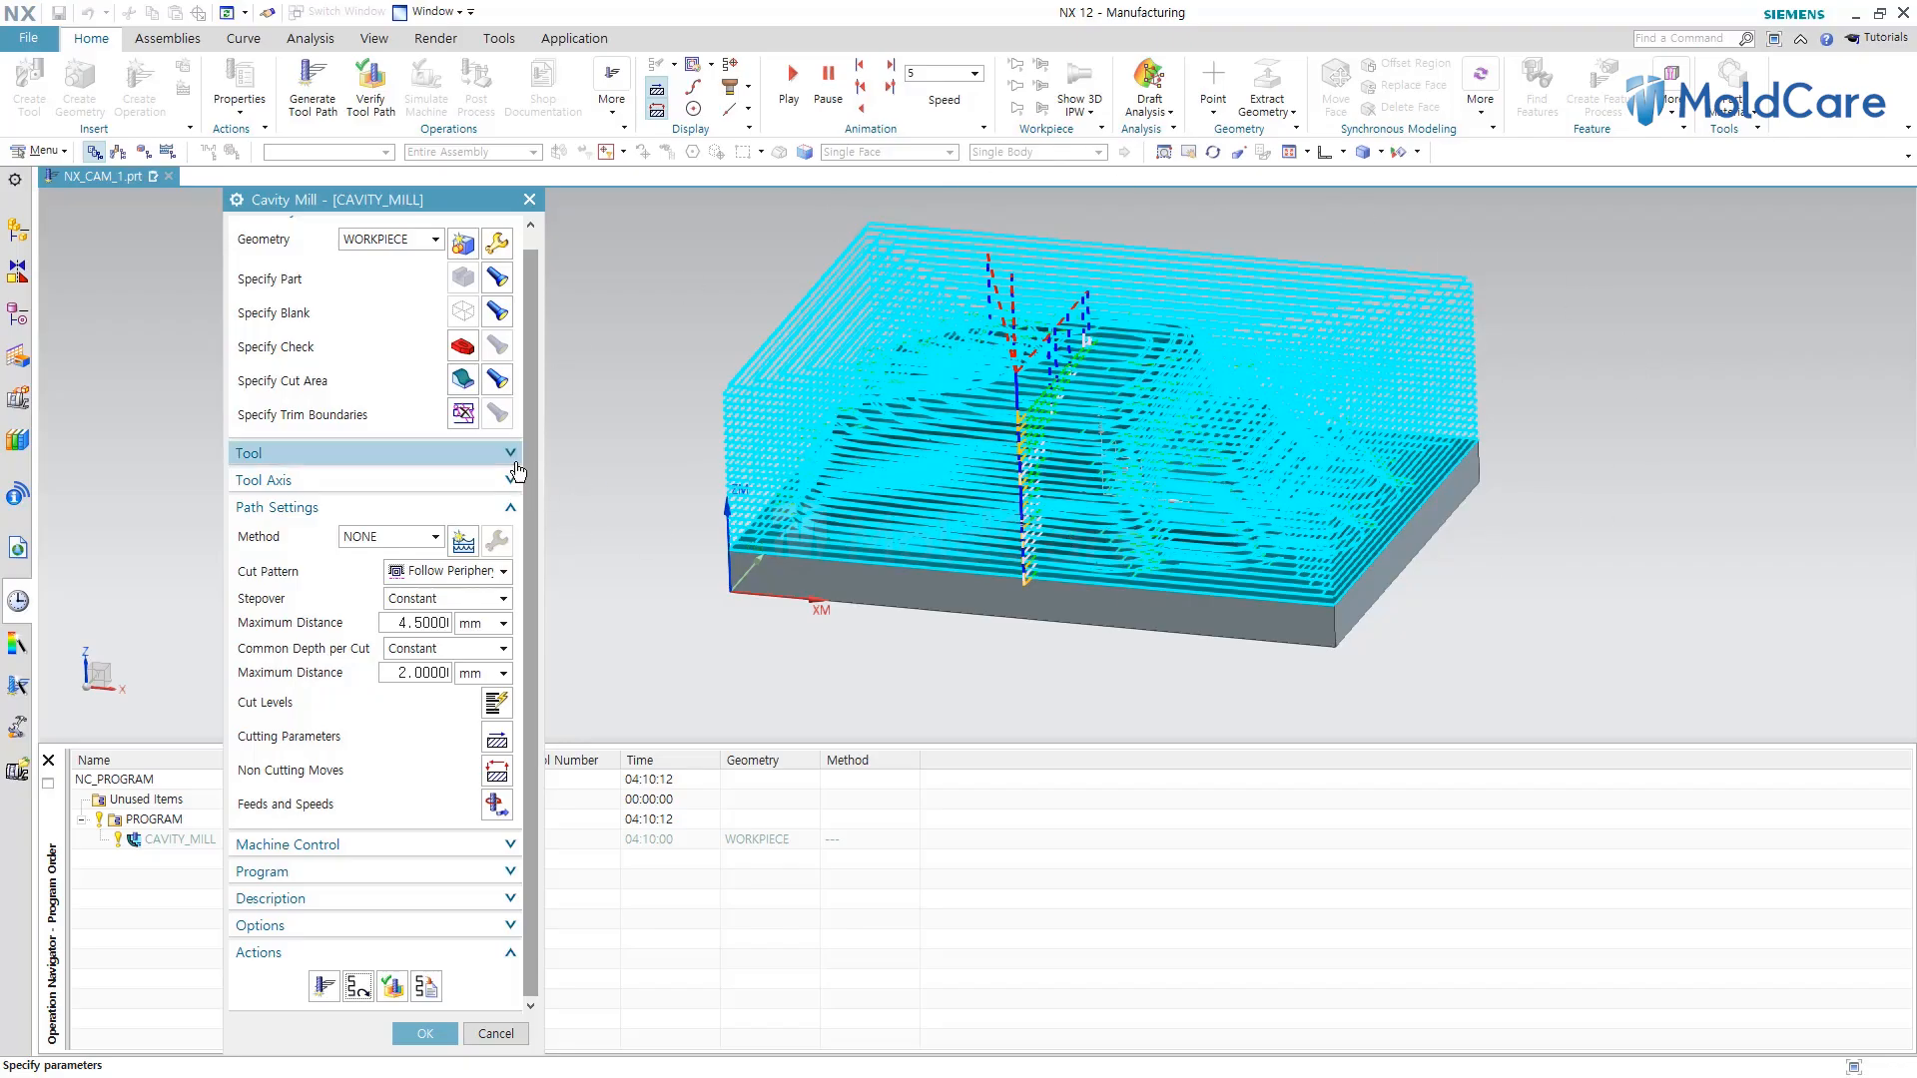
Review the tool assignment B_10_T01 in the operation's Tool group without changing it.
{"action": "left_click", "coordinate": [511, 455]}
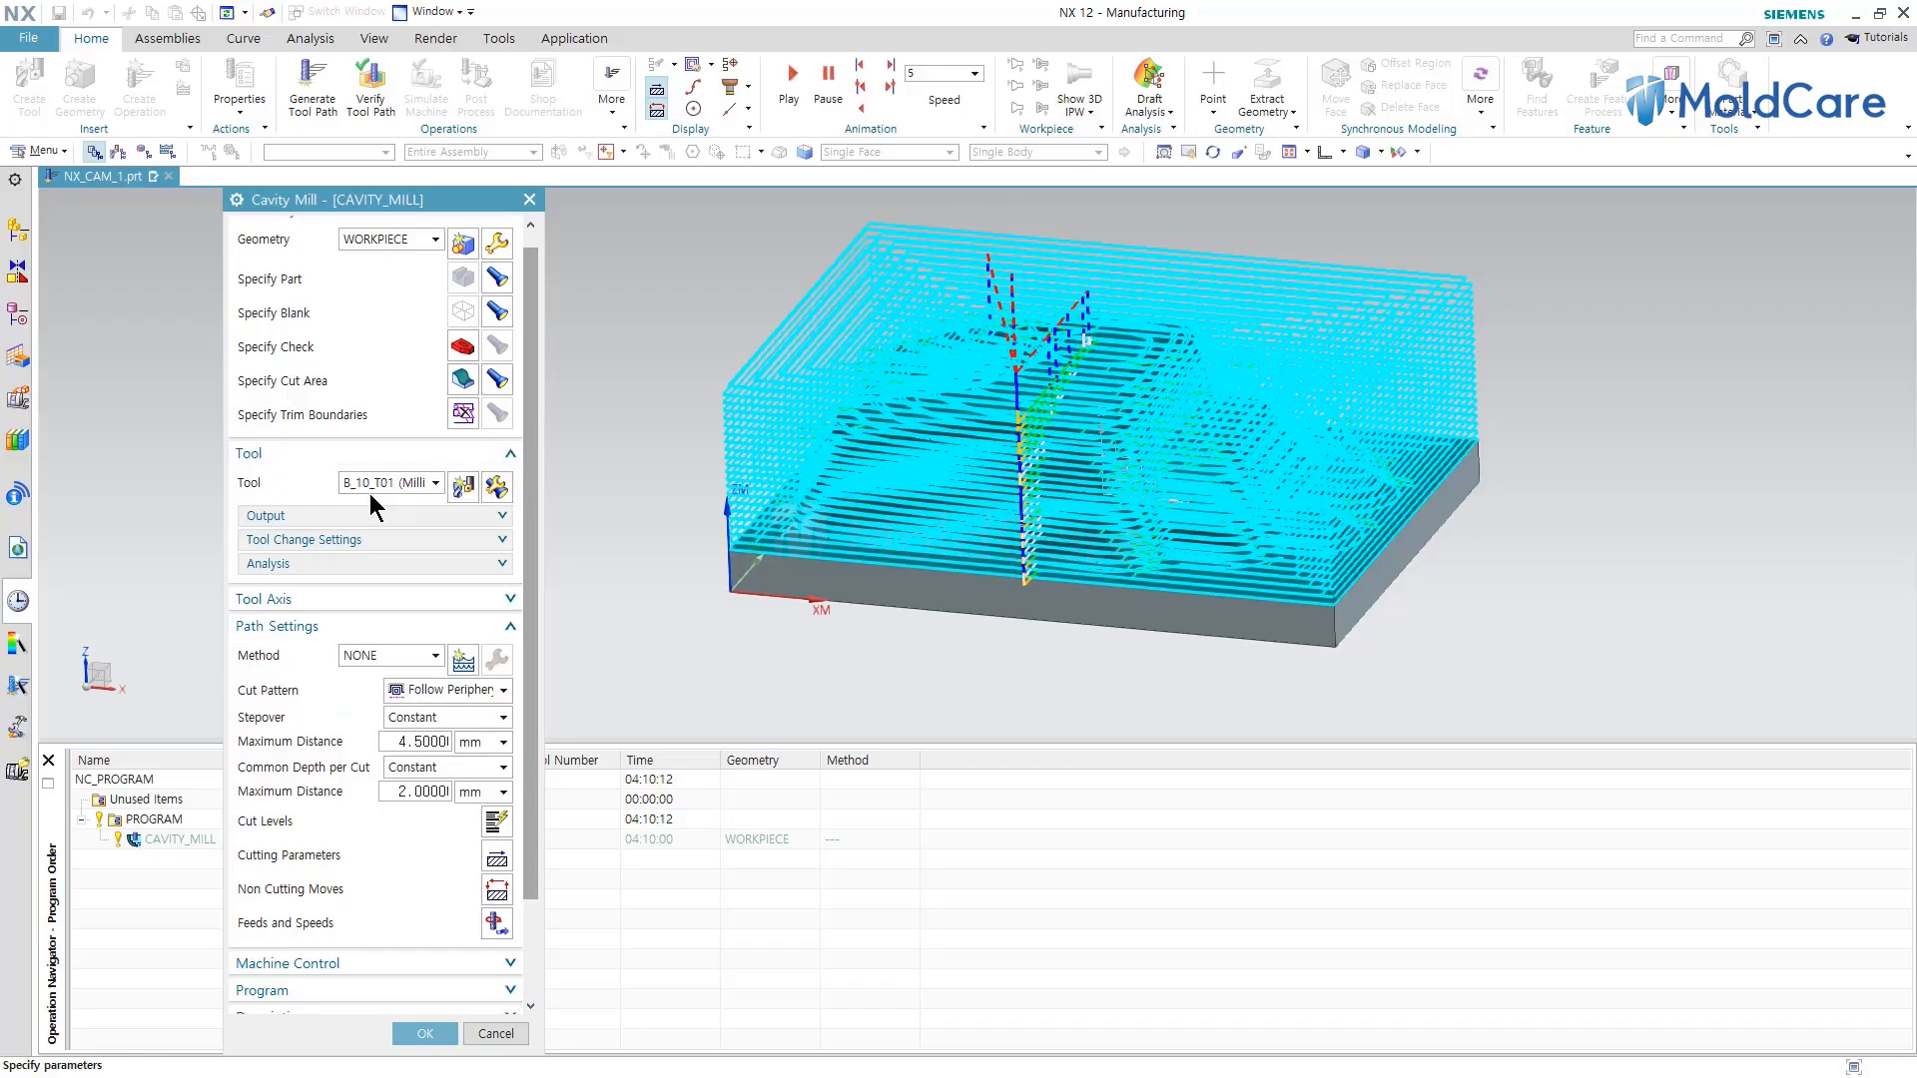
{"action": "left_click", "coordinate": [435, 486]}
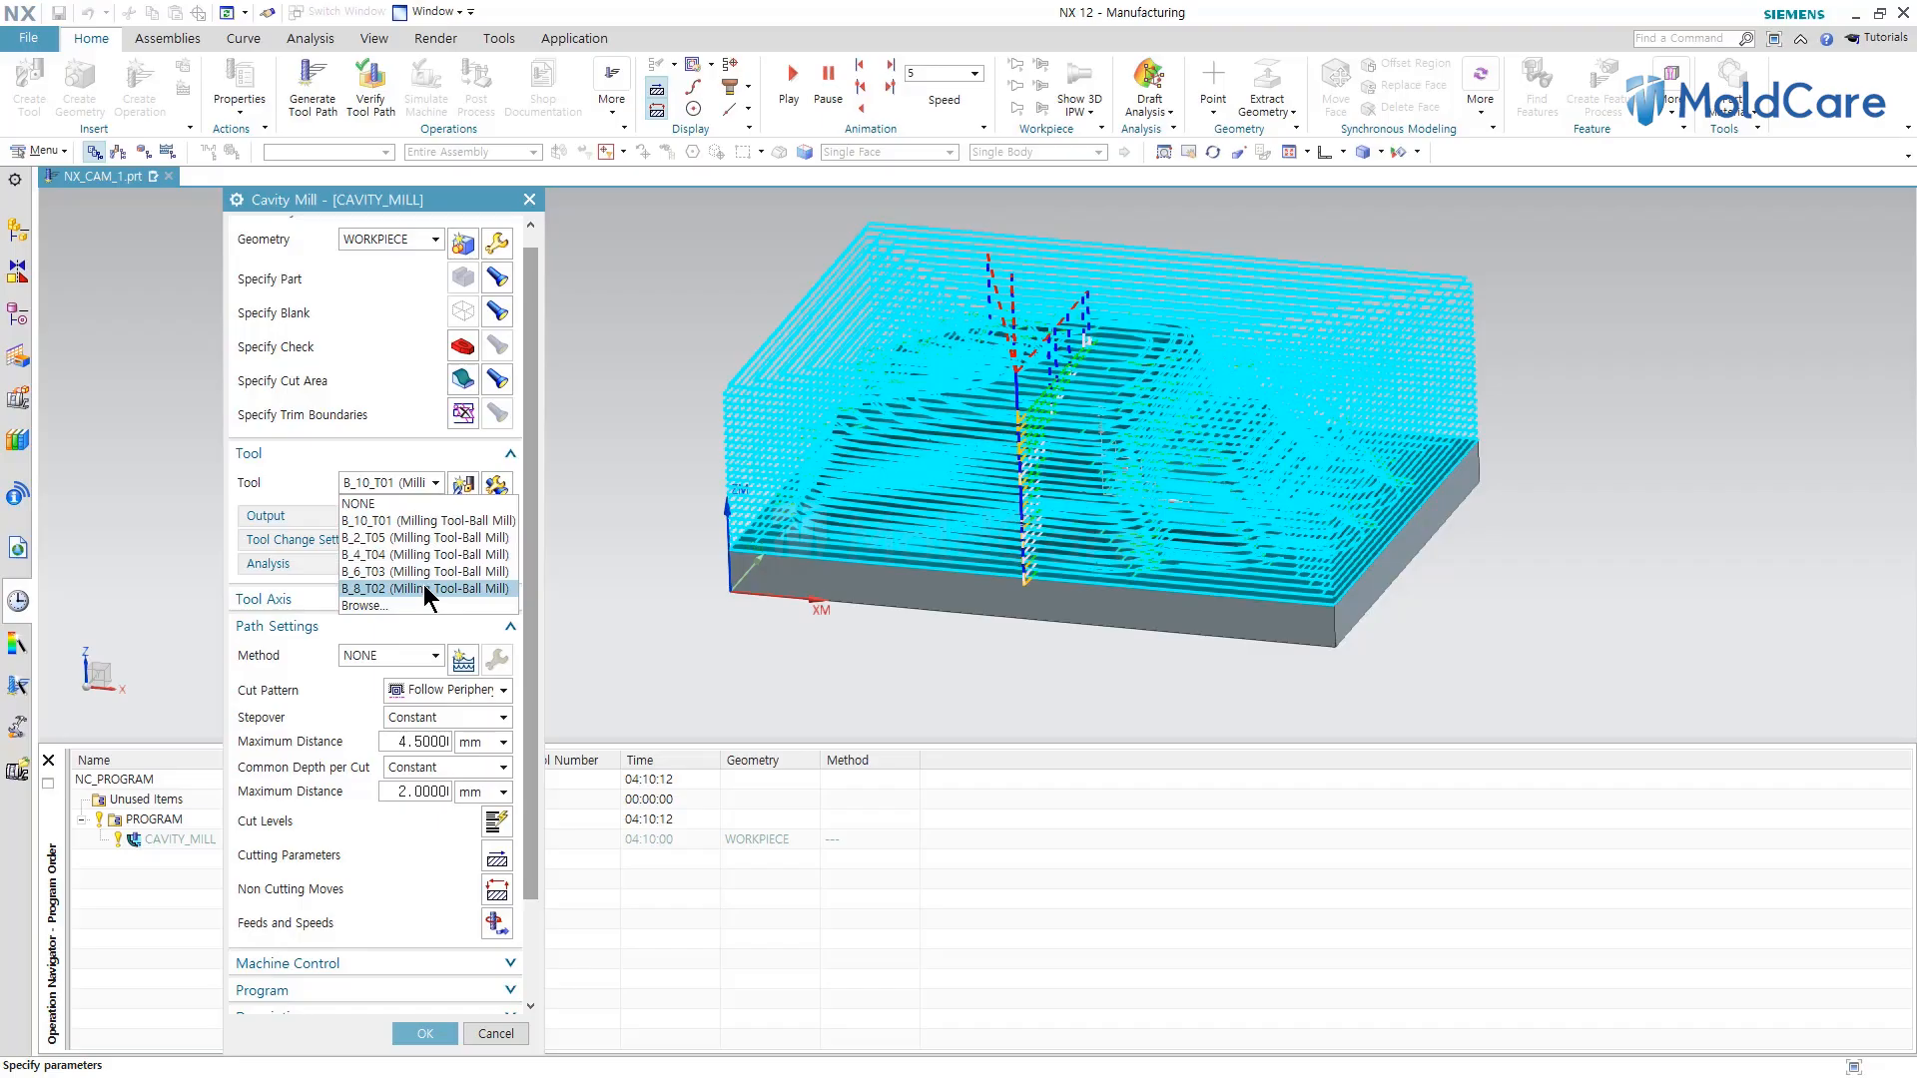
{"action": "left_click", "coordinate": [437, 483]}
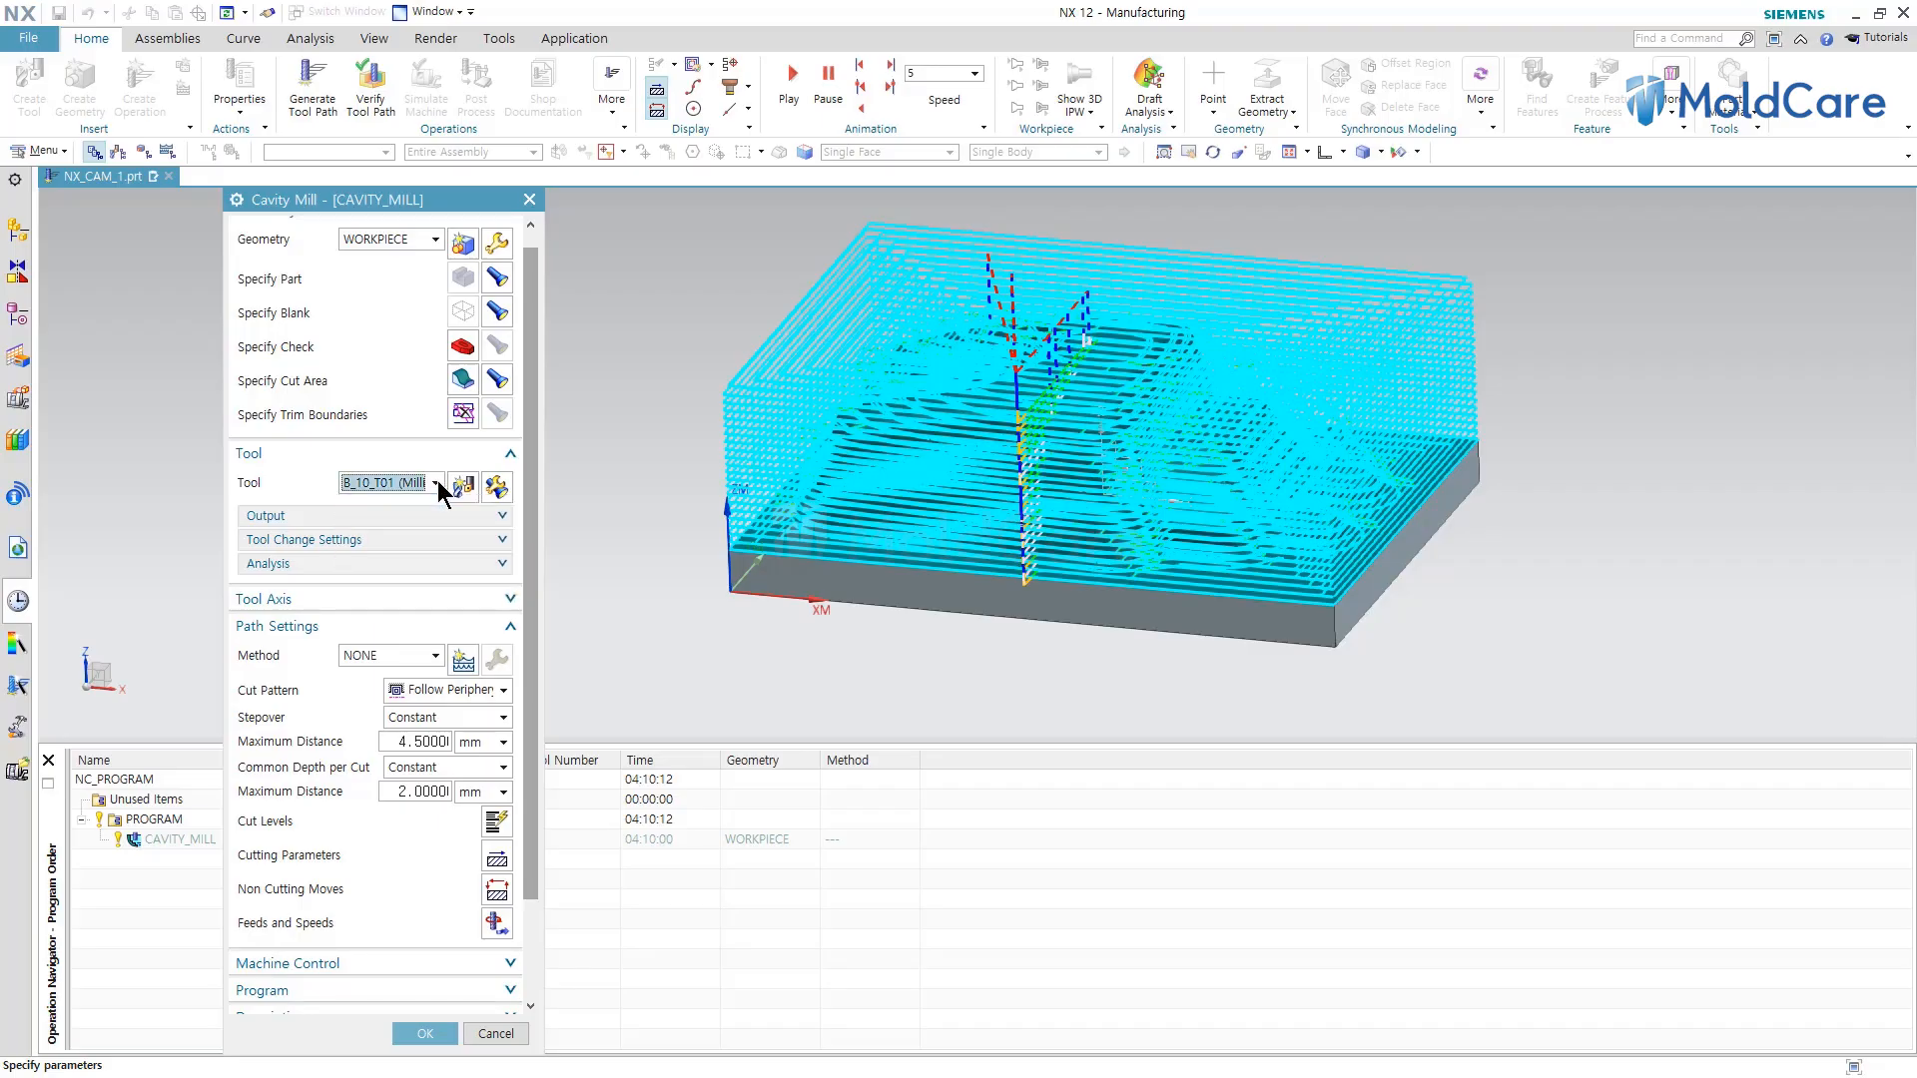
{"action": "left_click", "coordinate": [511, 455]}
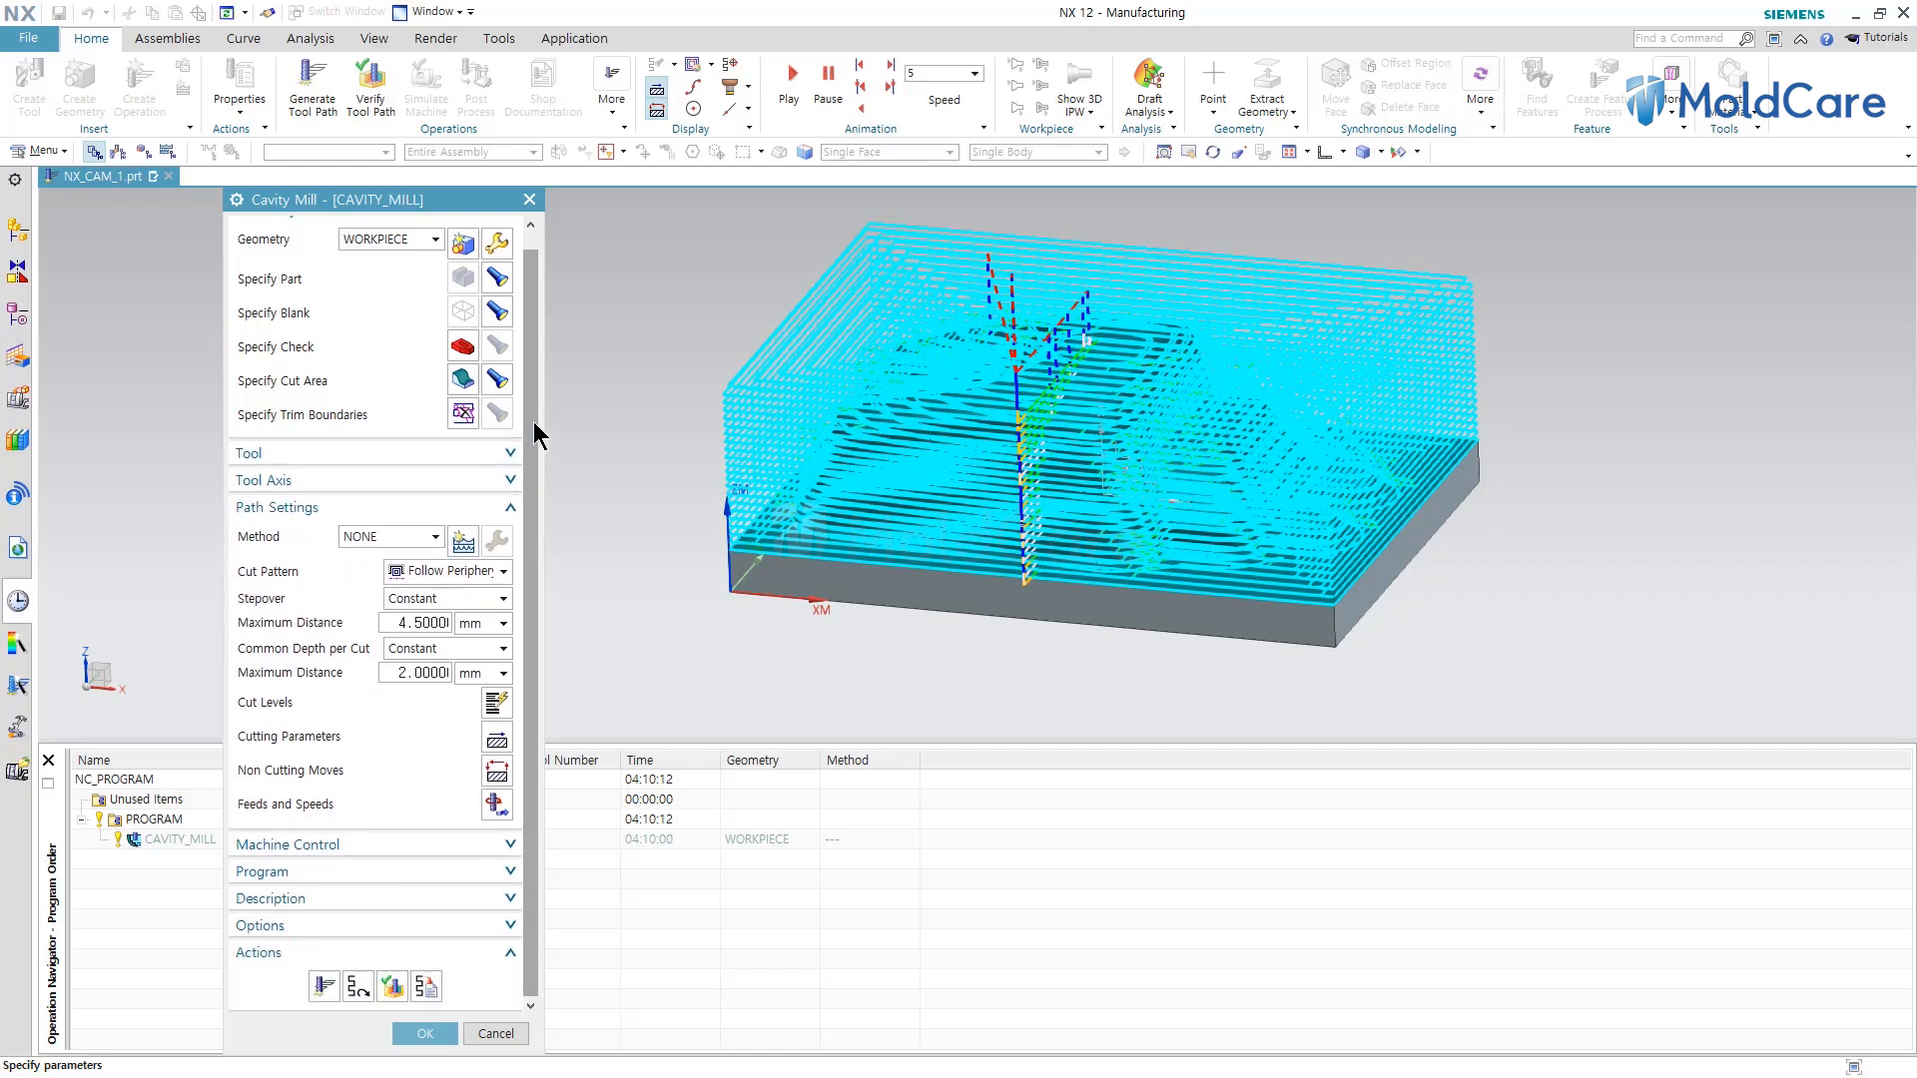
{"action": "scroll", "coordinate": [535, 413], "scroll_direction": "up", "scroll_amount": 1}
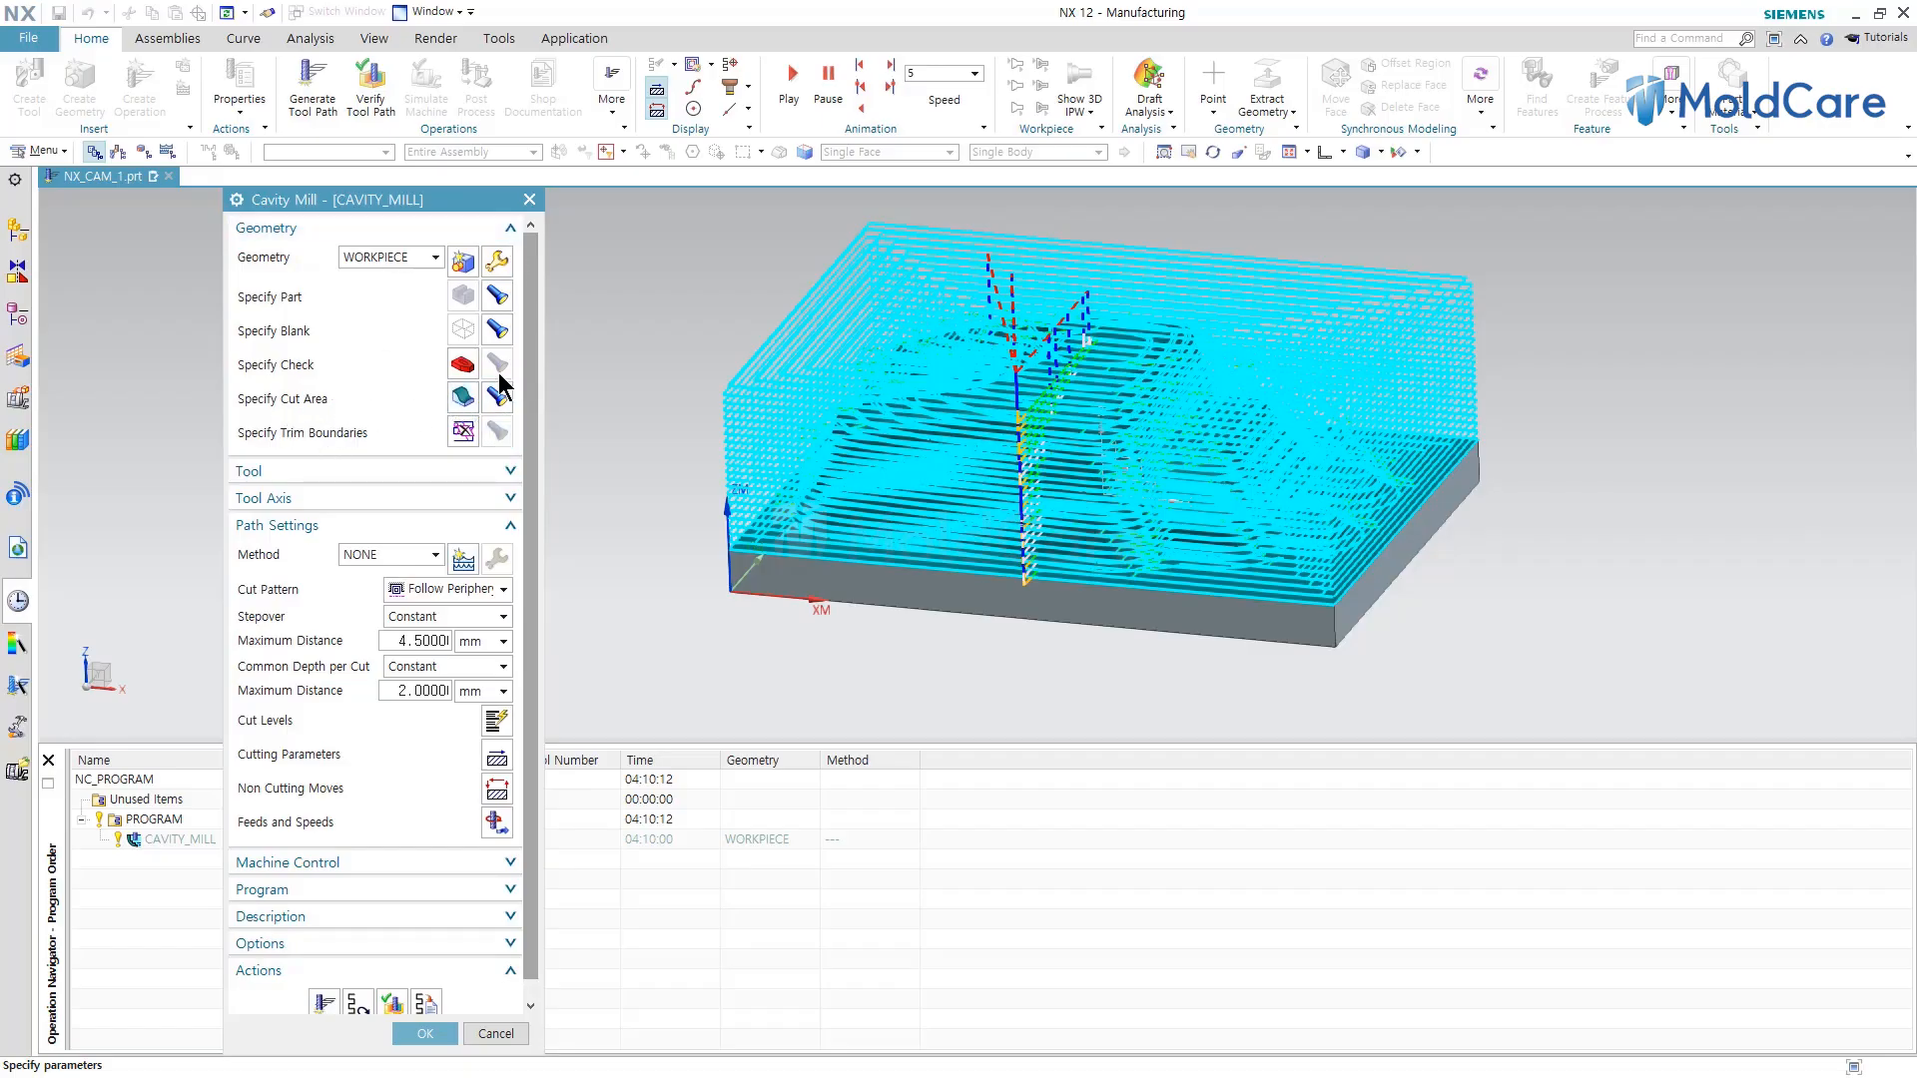
Try adding the base block's side faces to the cut area geometry.
{"action": "left_click", "coordinate": [460, 399]}
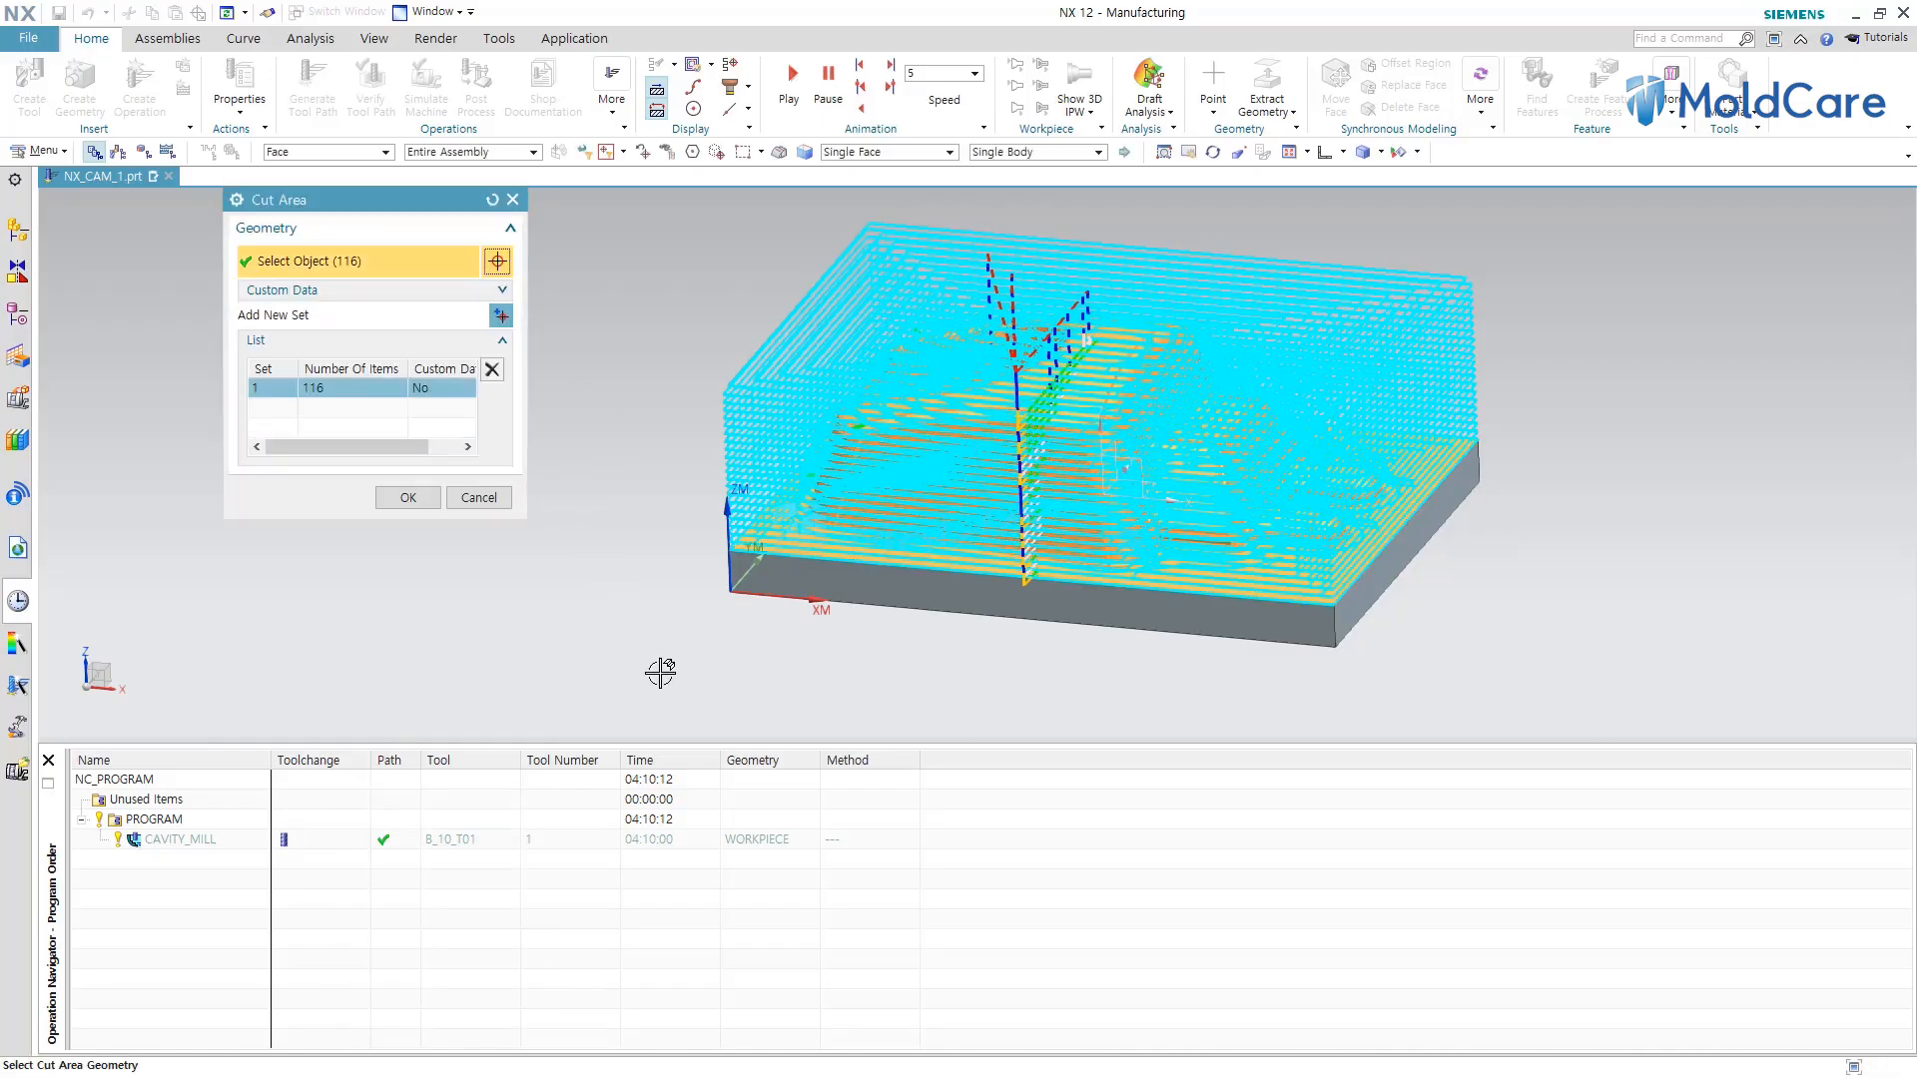
{"action": "middle_click_drag", "start_coordinate": [672, 662], "coordinate": [692, 625]}
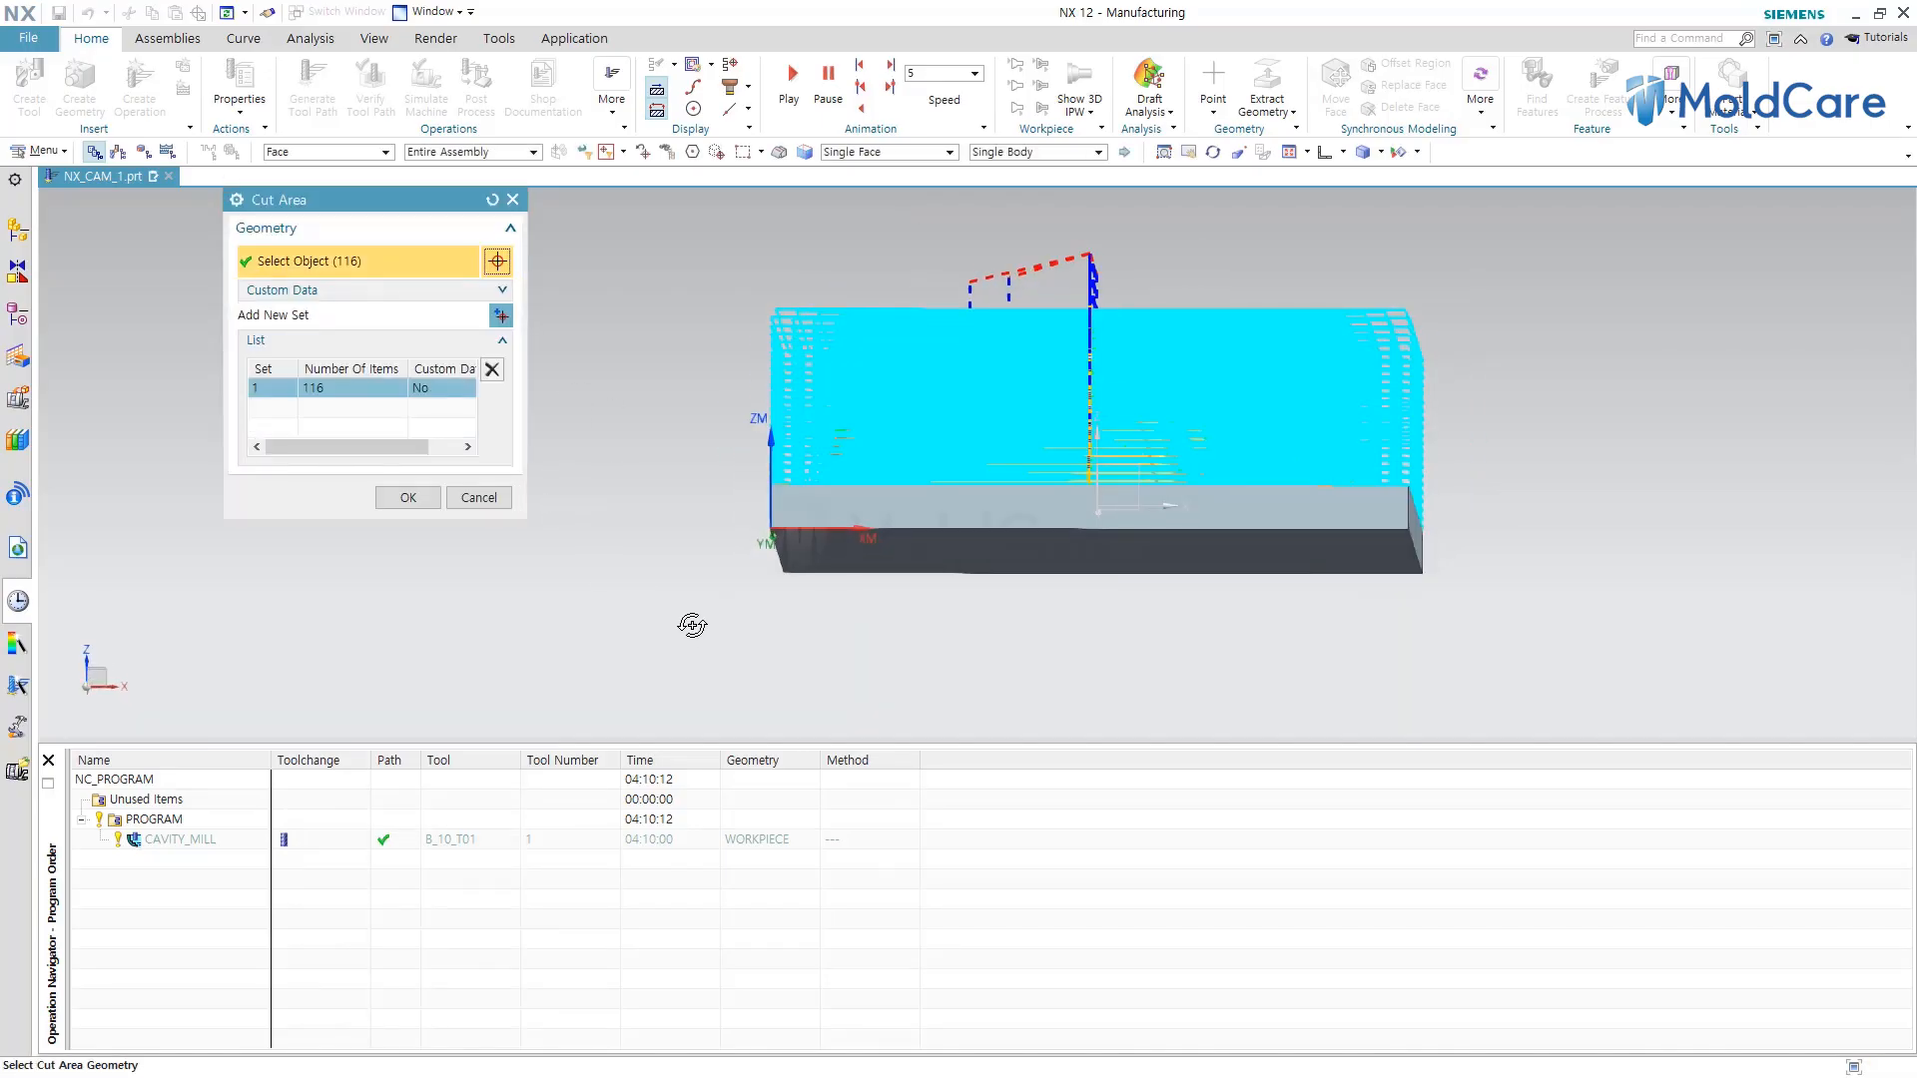
{"action": "key", "text": "F8"}
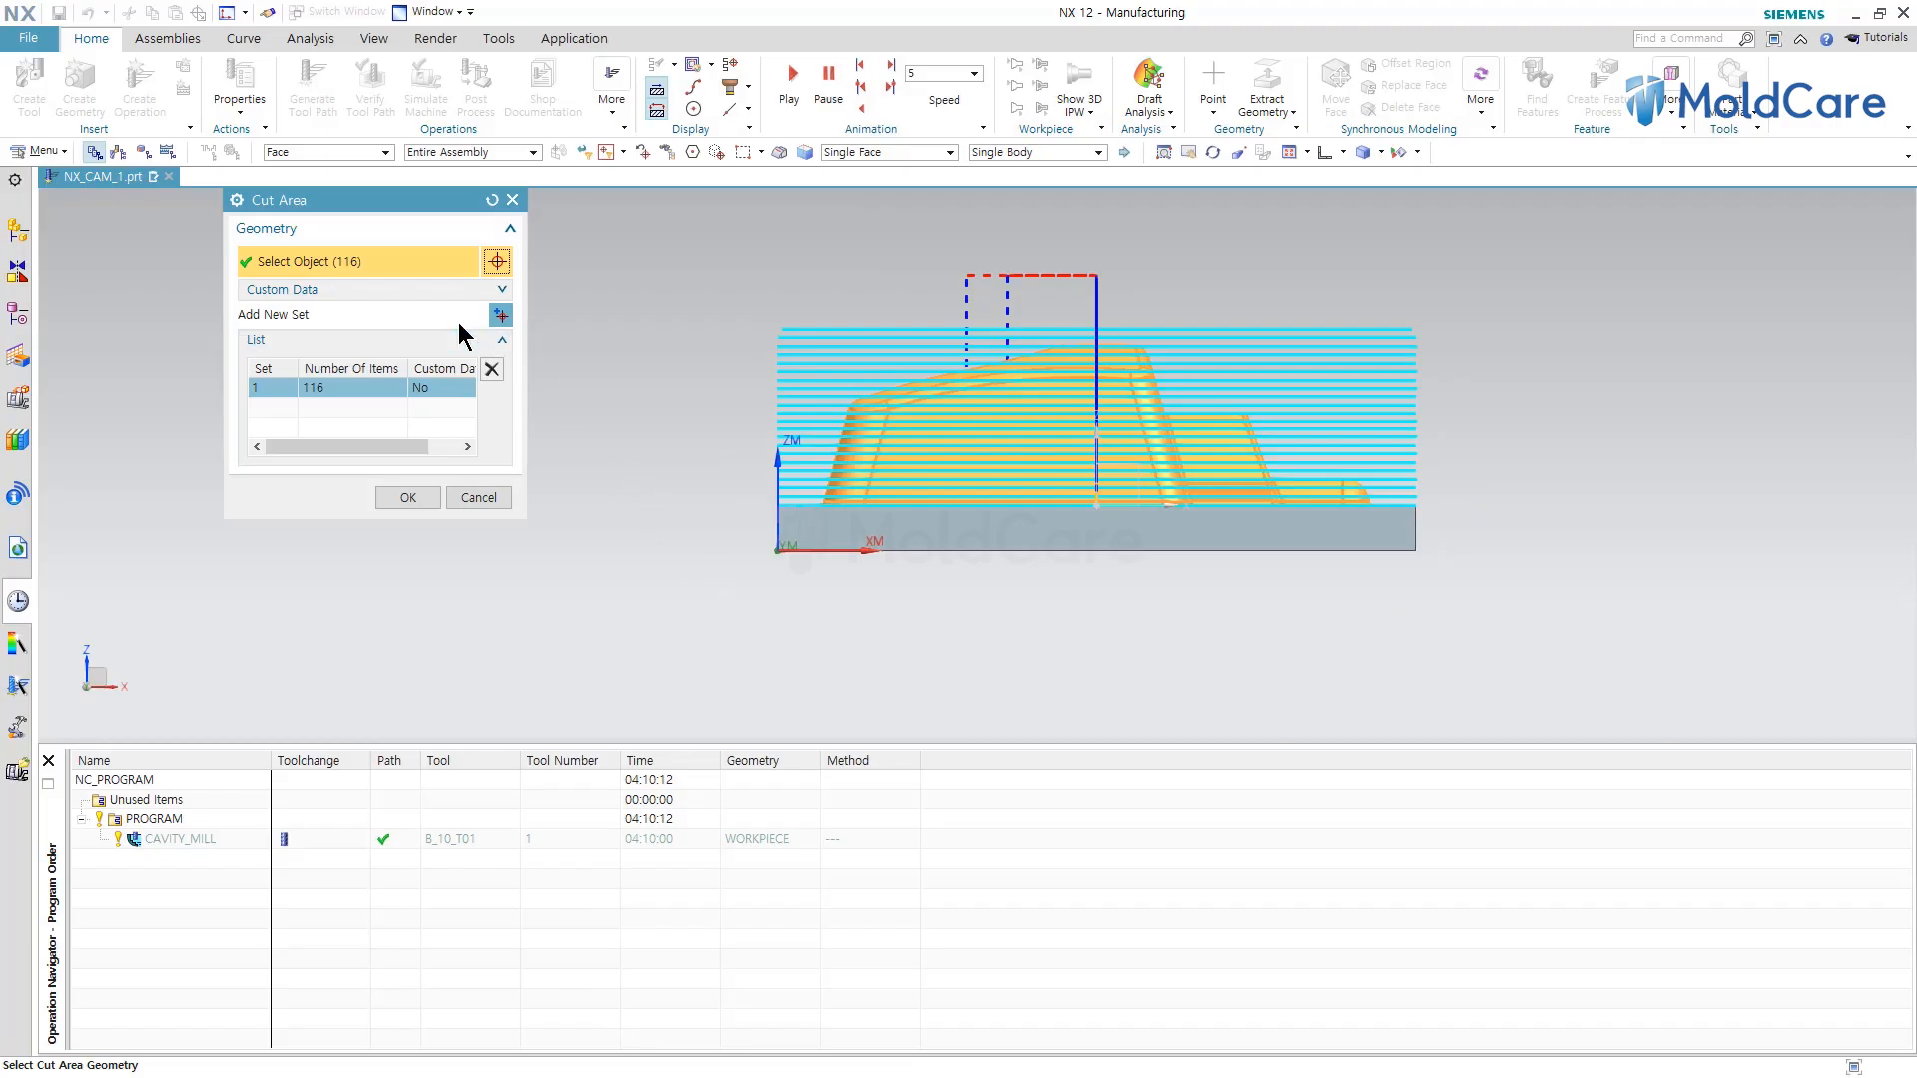
{"action": "left_click_drag", "start_coordinate": [694, 248], "coordinate": [1450, 524]}
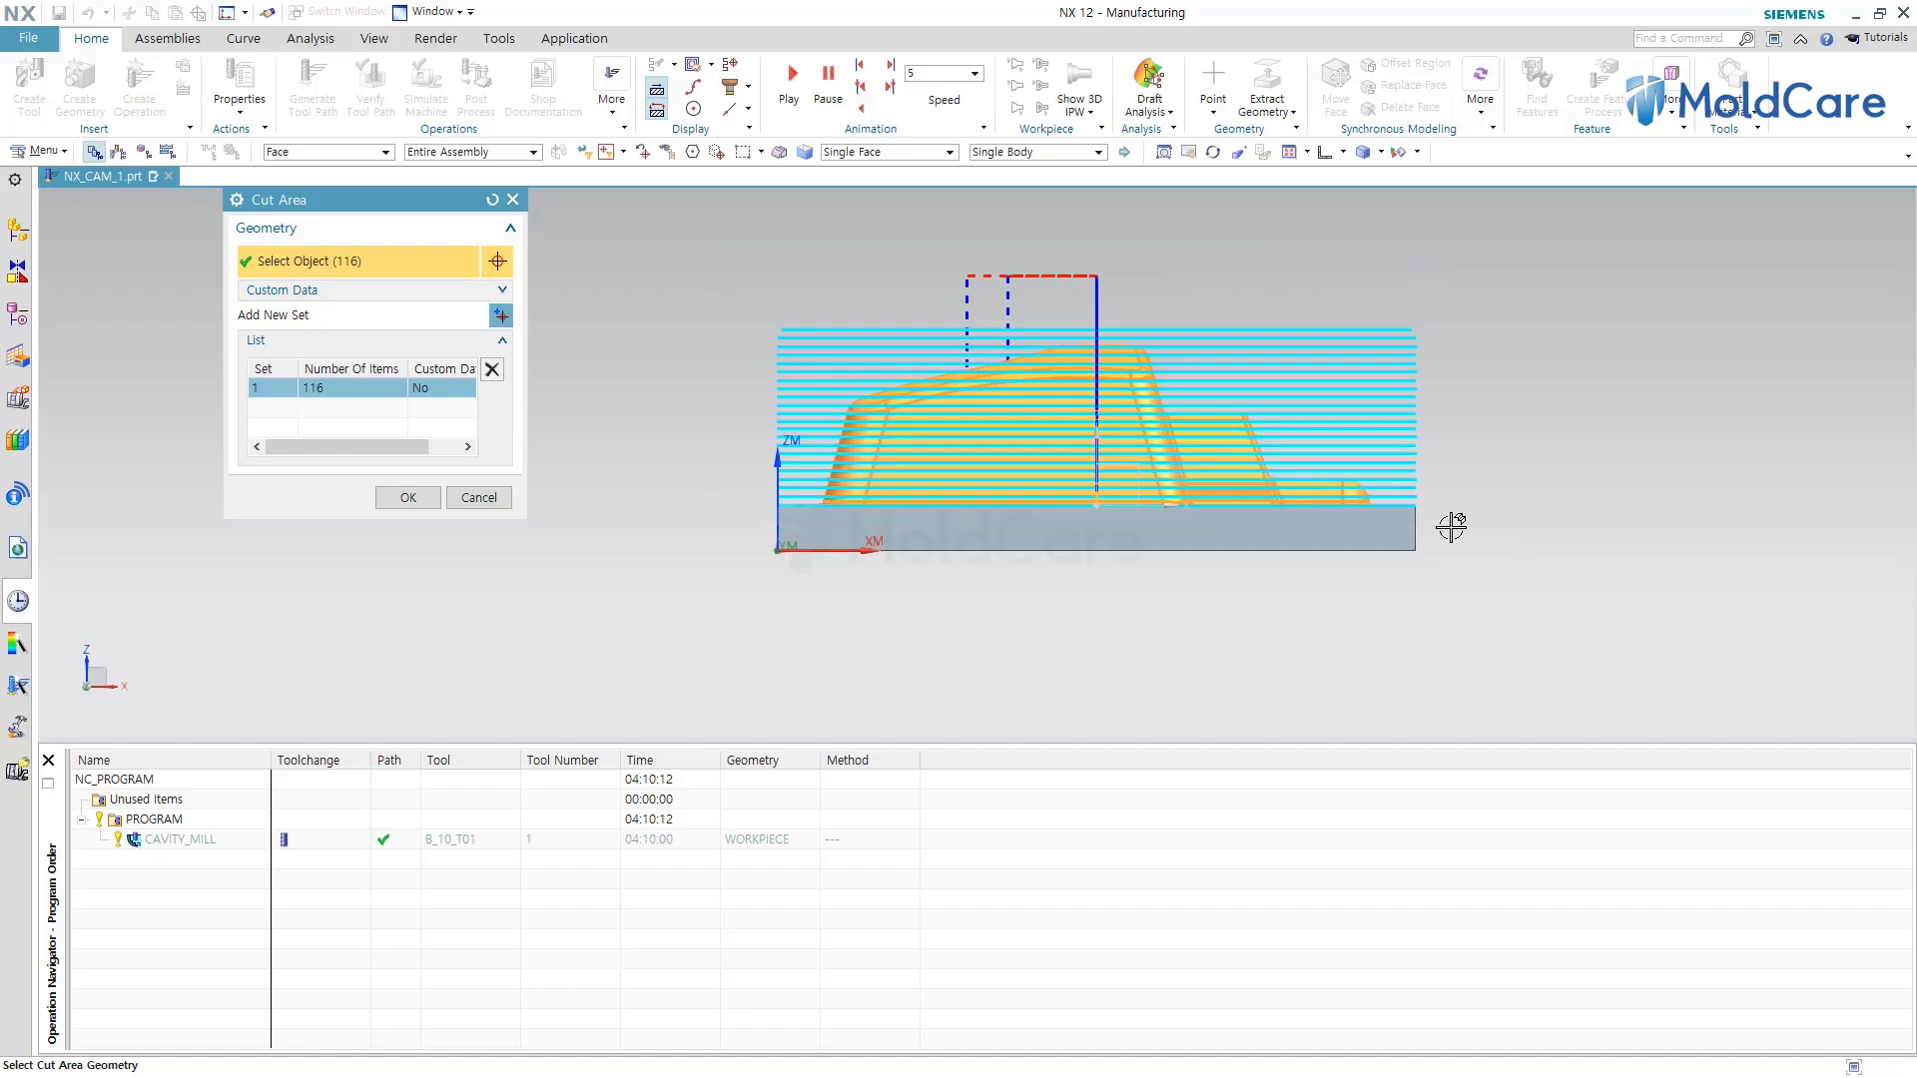
{"action": "left_click", "coordinate": [938, 524]}
{"action": "middle_click_drag", "start_coordinate": [1118, 599], "coordinate": [1270, 624]}
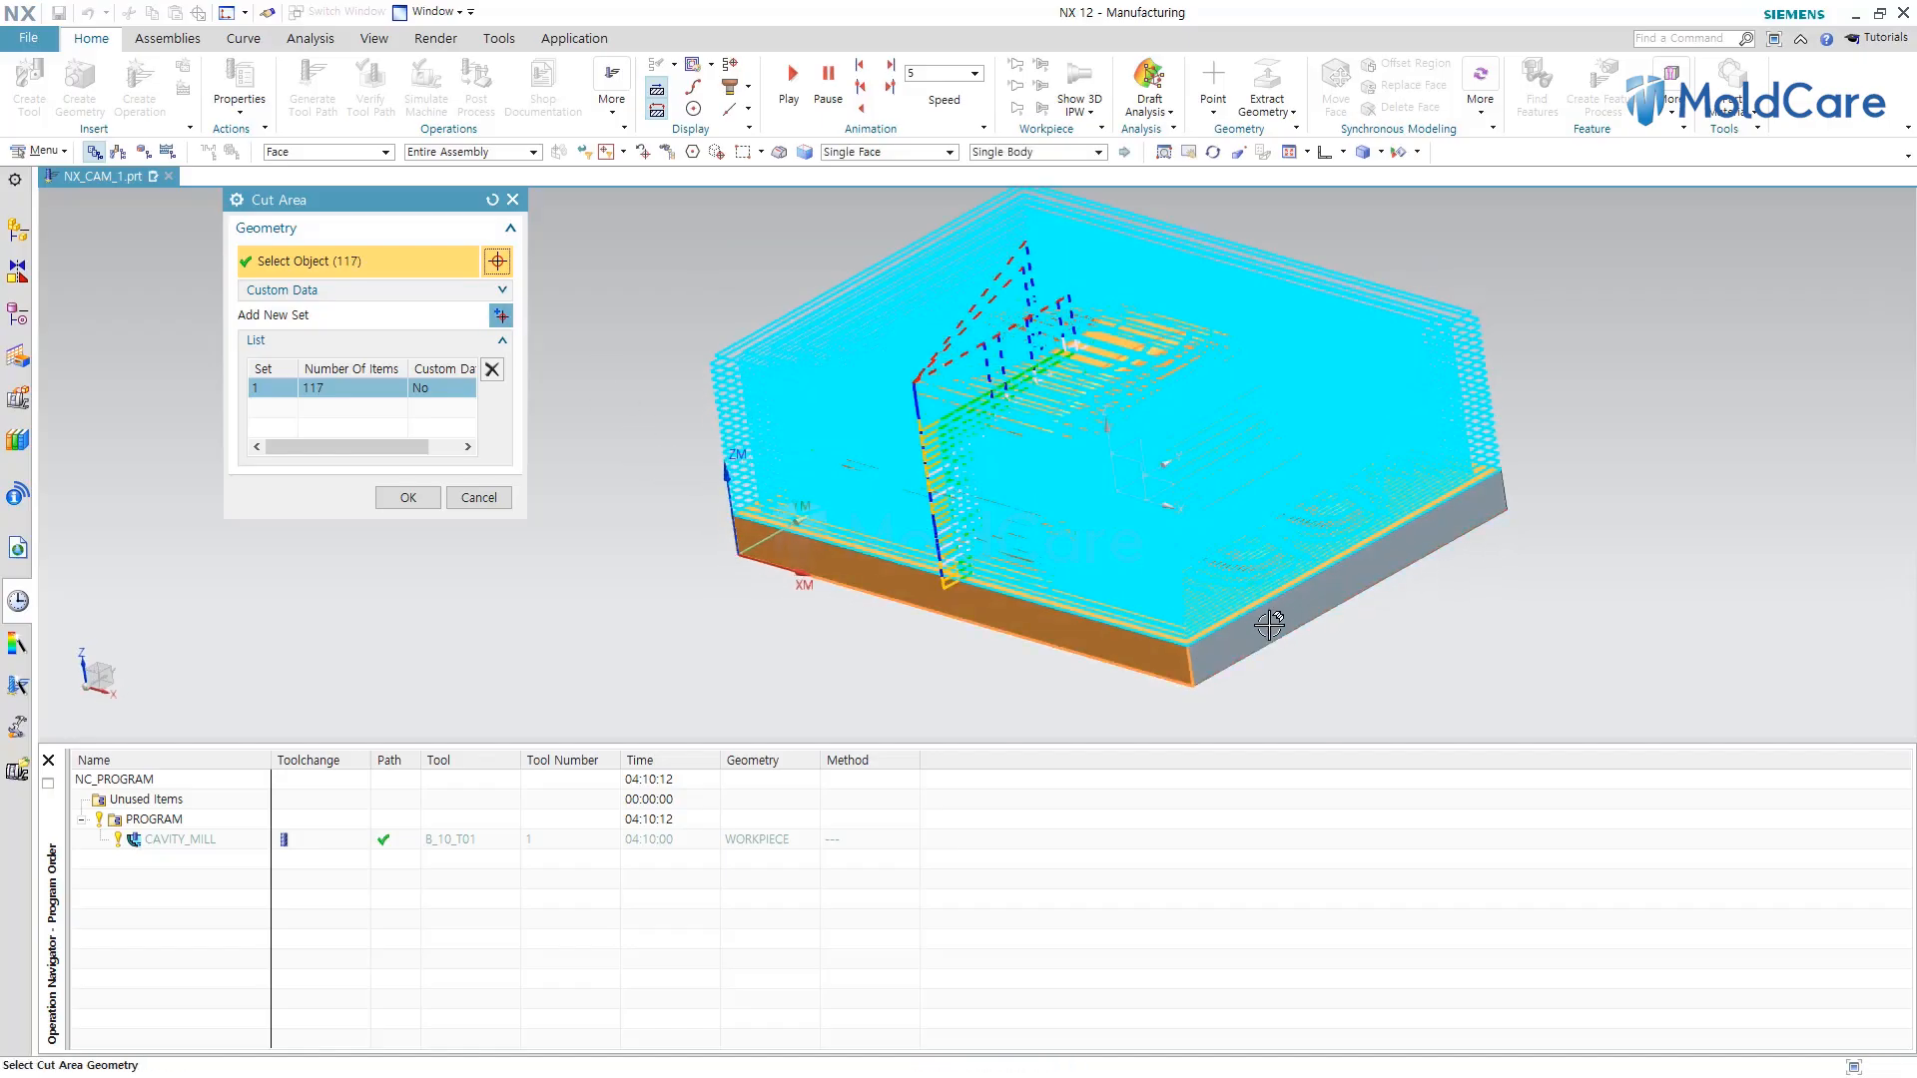
{"action": "left_click", "coordinate": [1270, 624]}
{"action": "middle_click_drag", "start_coordinate": [1510, 570], "coordinate": [1388, 579]}
{"action": "left_click", "coordinate": [1278, 485]}
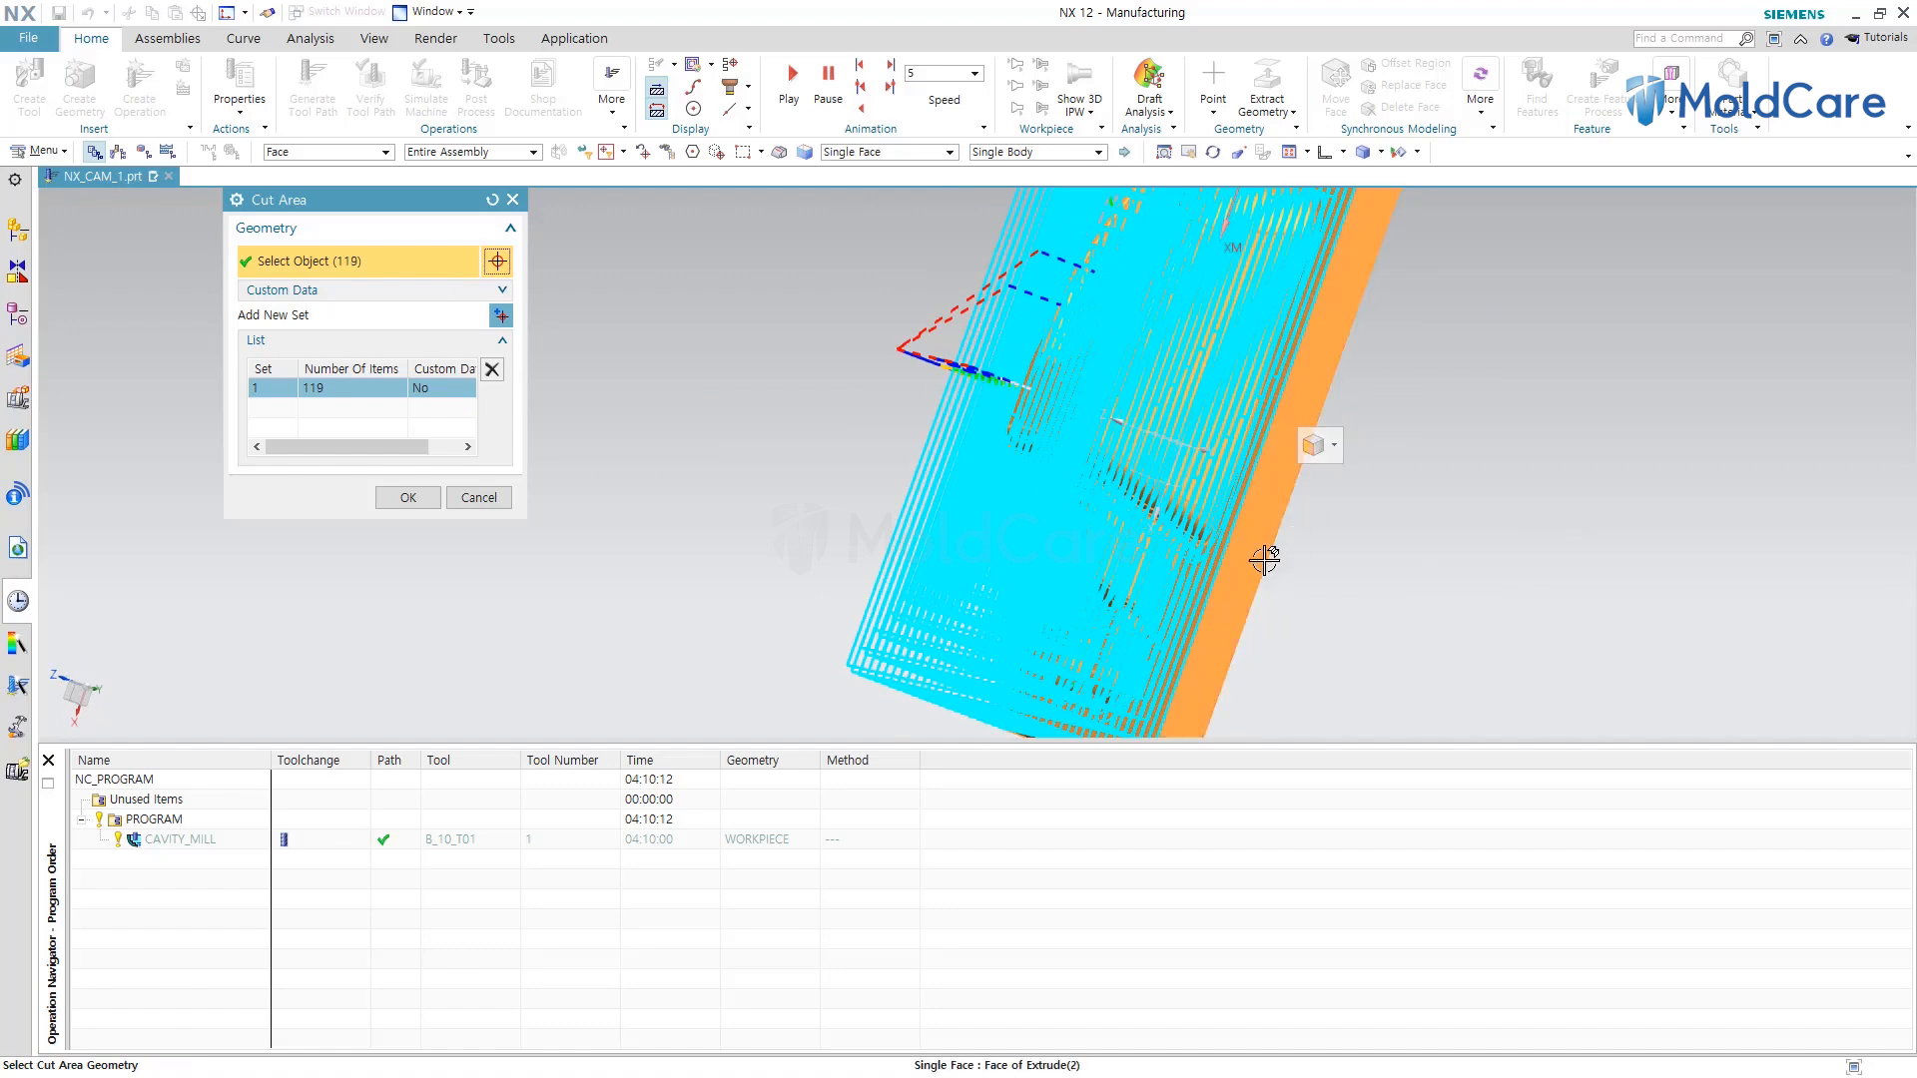
{"action": "middle_click_drag", "start_coordinate": [1263, 560], "coordinate": [998, 499]}
{"action": "left_click", "coordinate": [857, 519]}
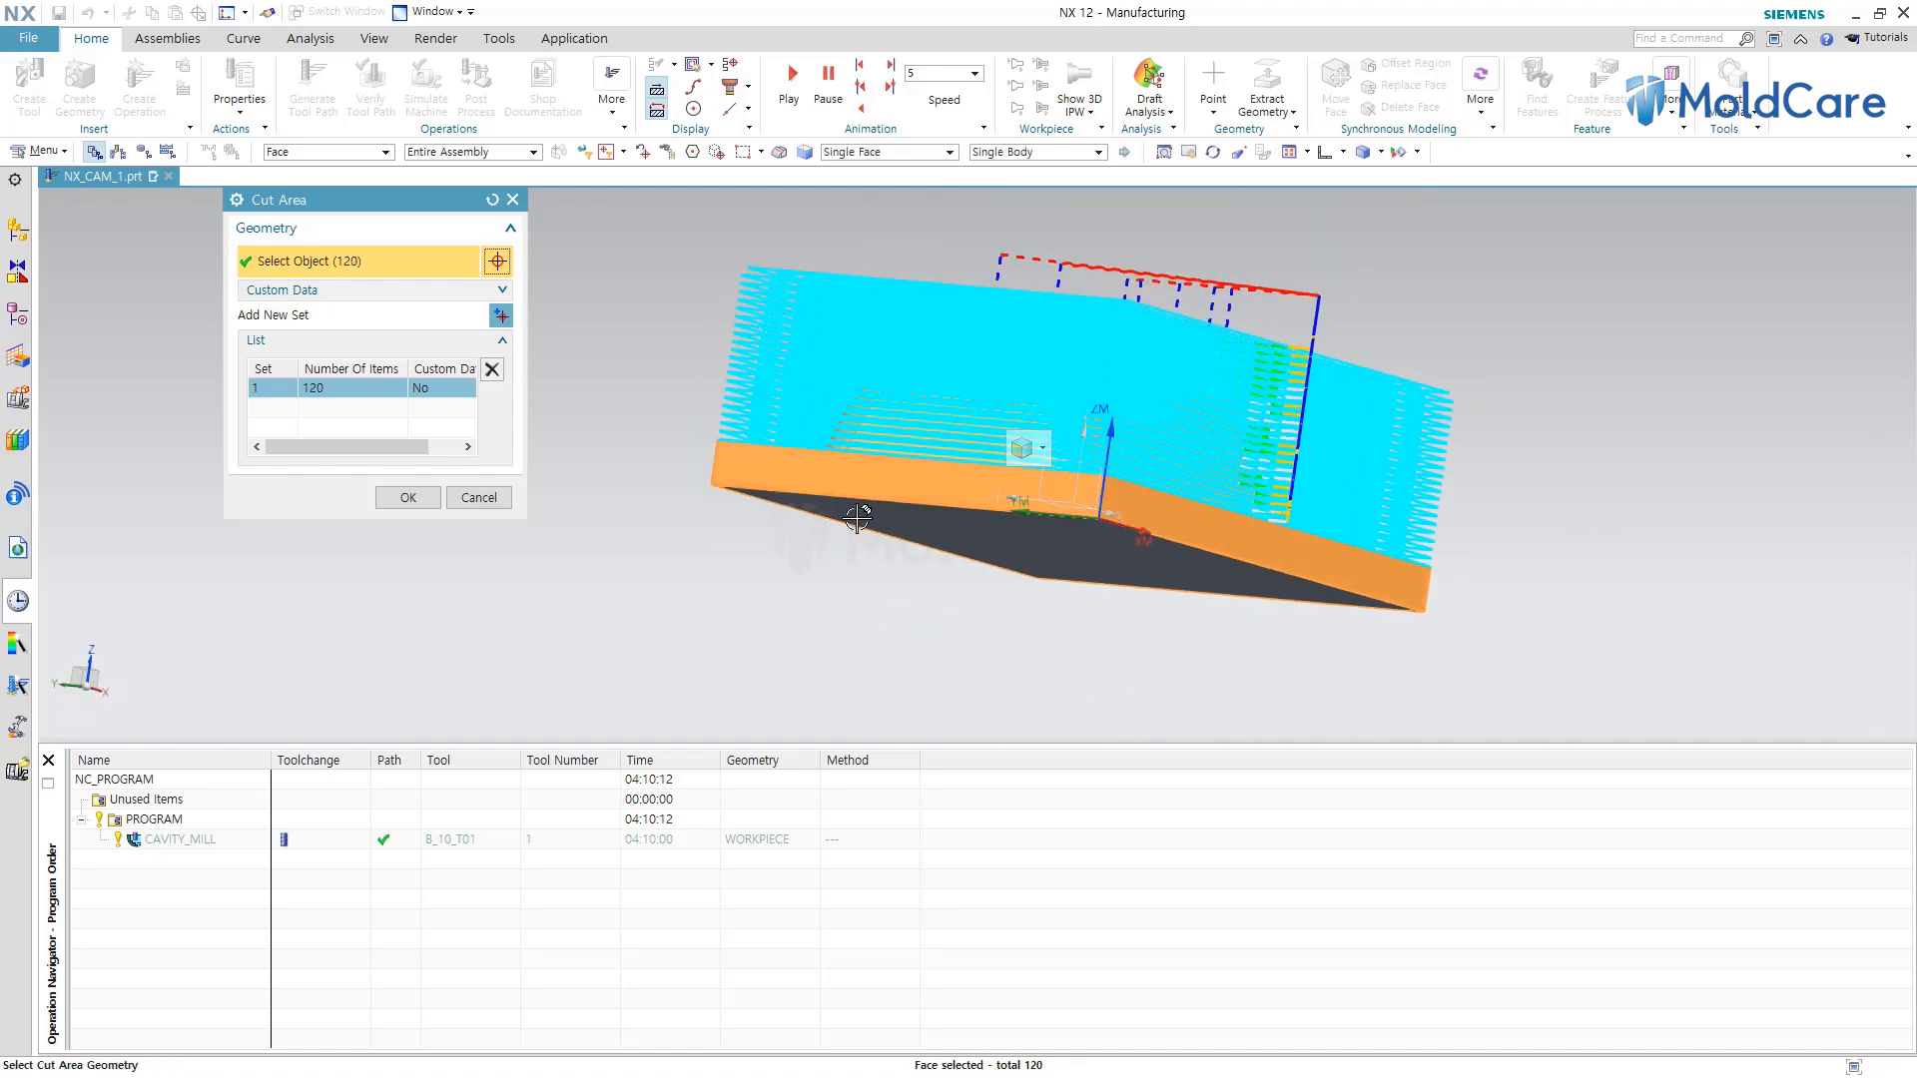
Deselect the added base block faces from the cut area and close the Cut Area dialog.
{"action": "middle_click_drag", "start_coordinate": [962, 603], "coordinate": [809, 655]}
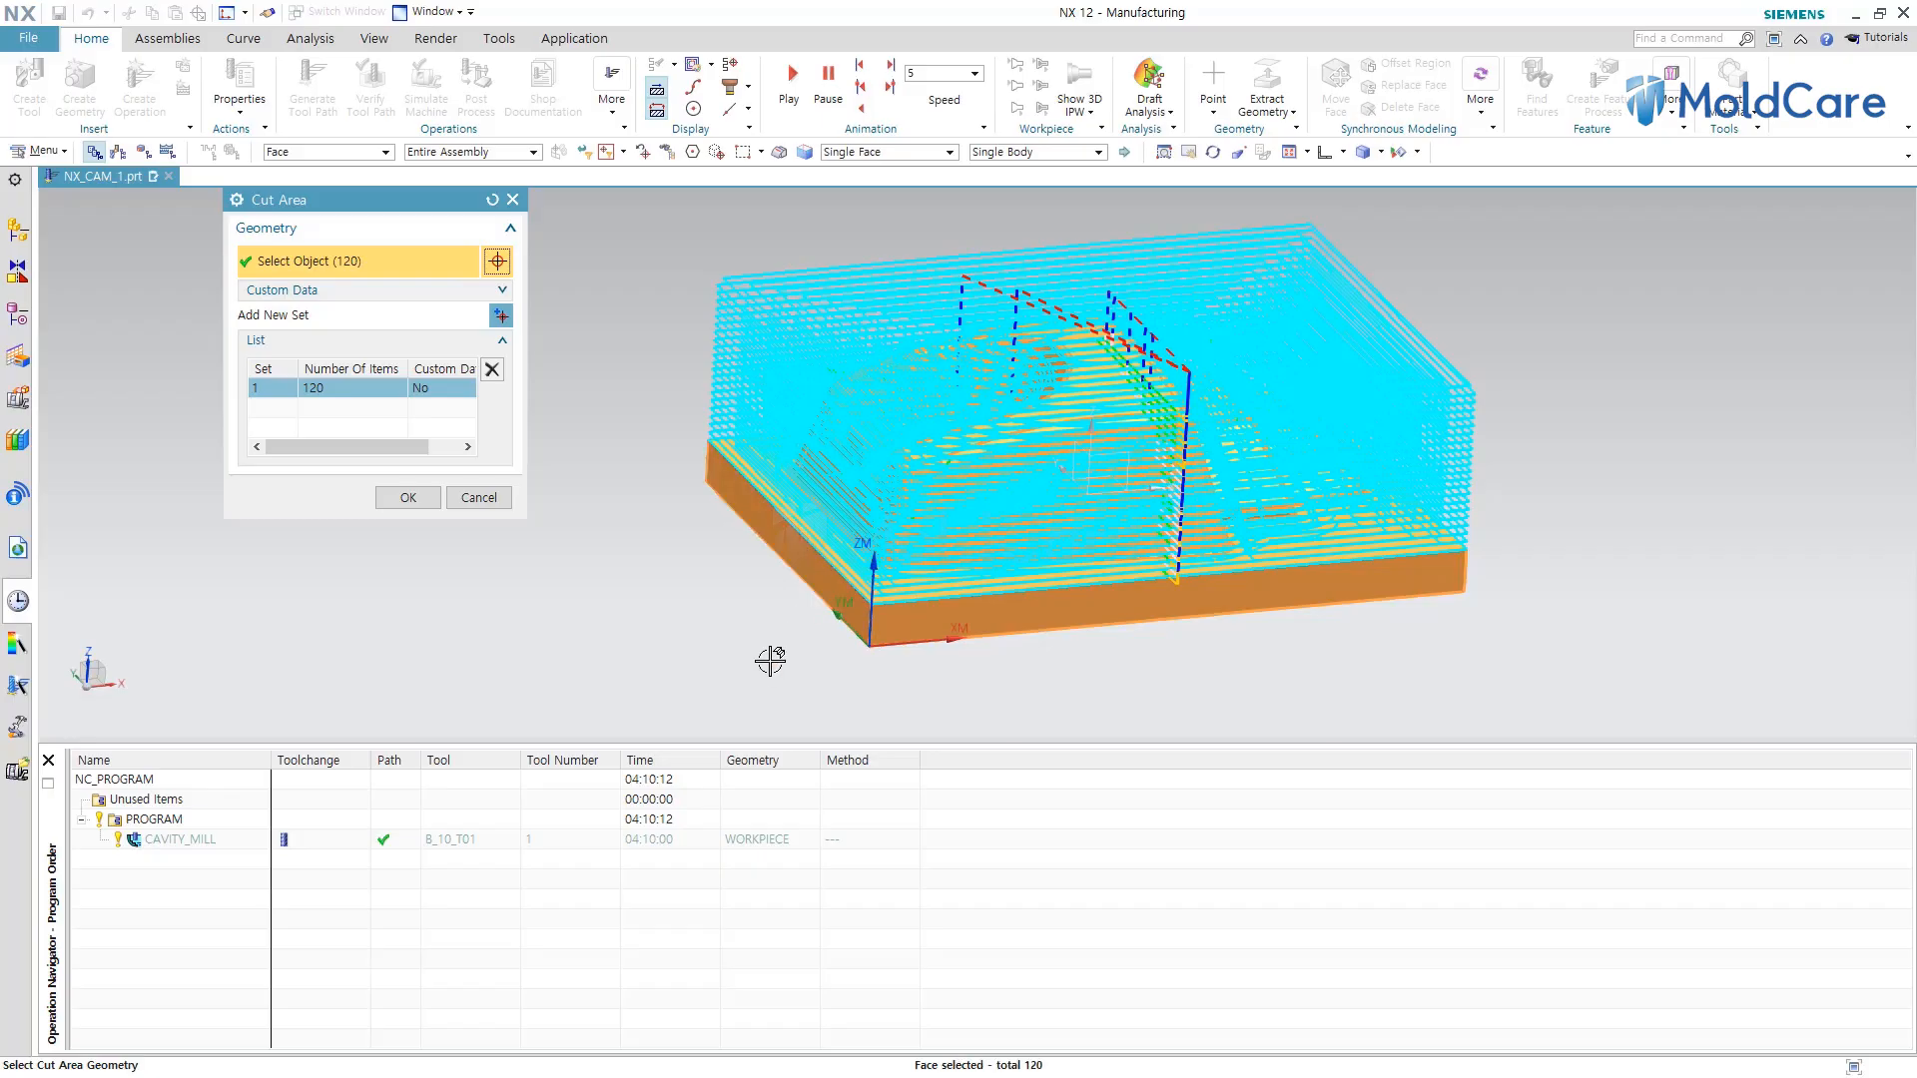
{"action": "left_click", "coordinate": [819, 594], "text": "shift"}
{"action": "left_click", "coordinate": [913, 637], "text": "shift"}
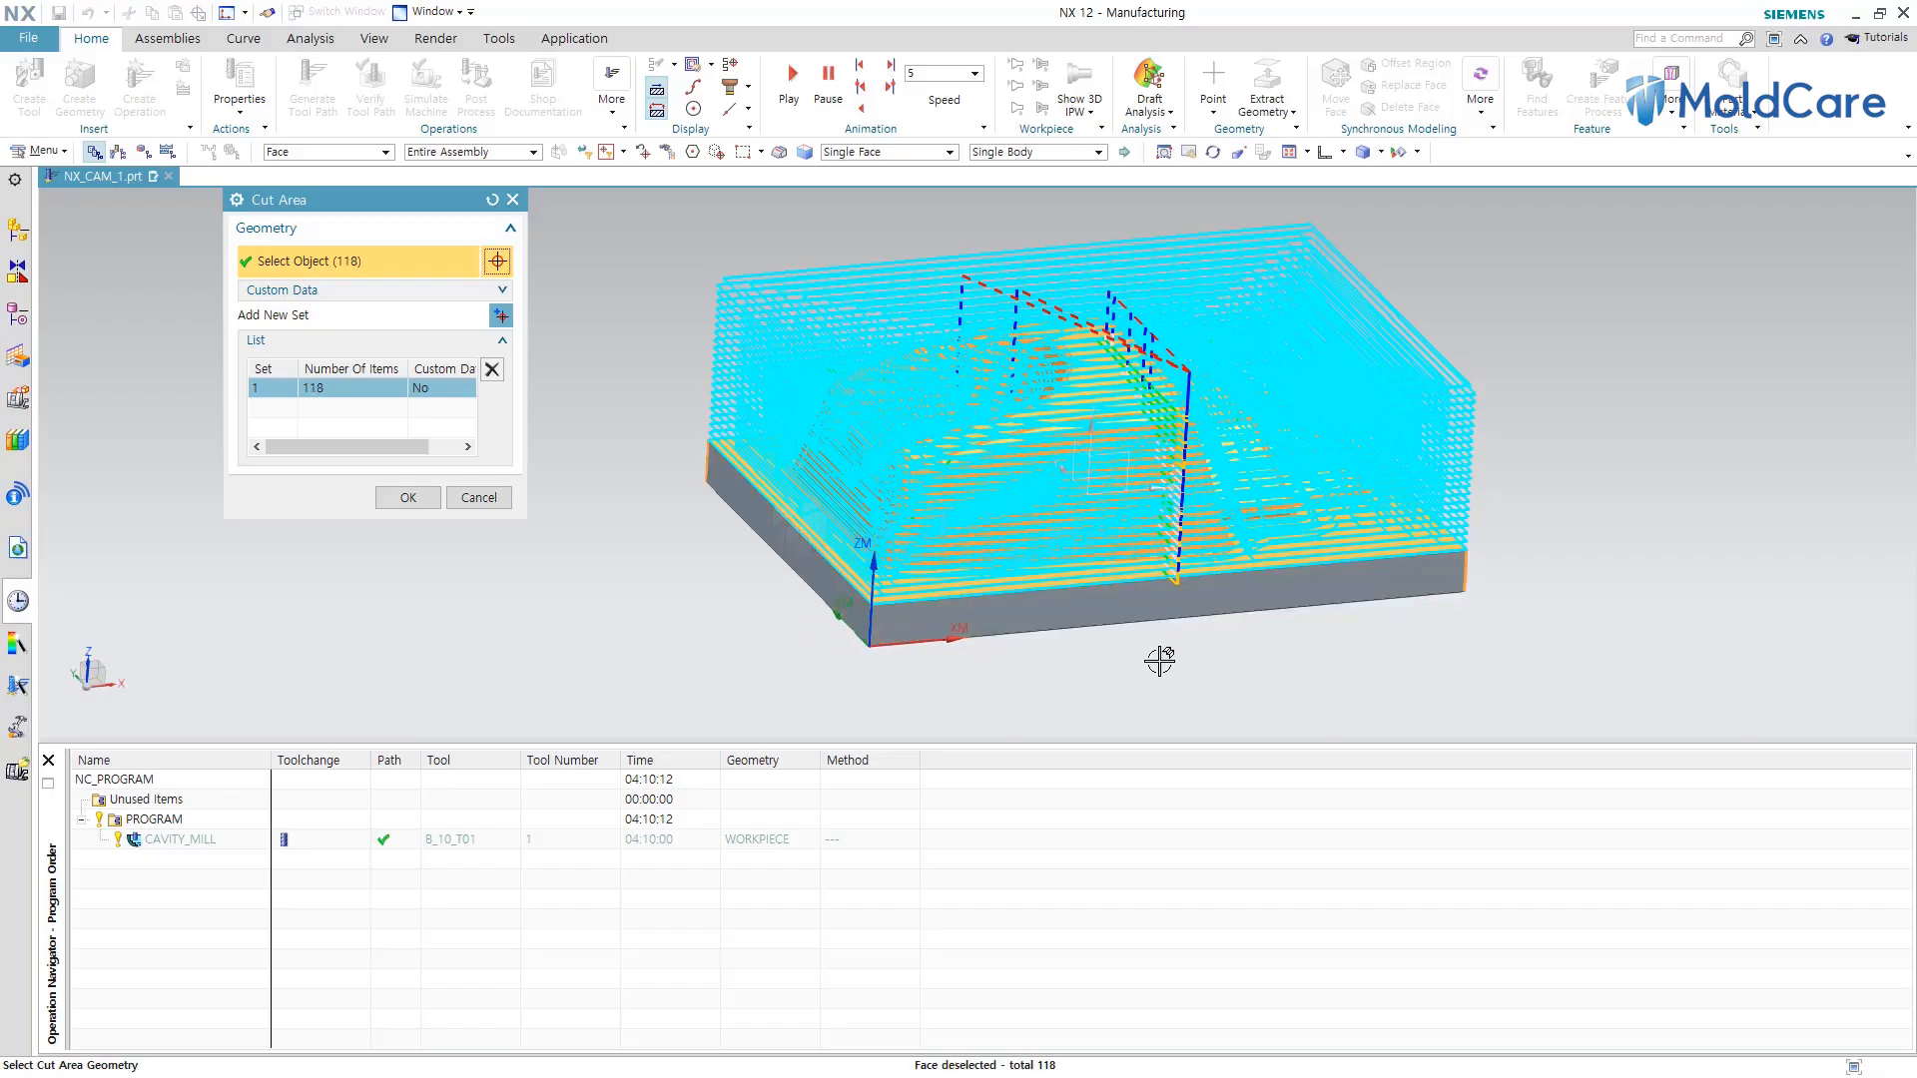
{"action": "middle_click_drag", "start_coordinate": [1254, 650], "coordinate": [1182, 685]}
{"action": "left_click", "coordinate": [1287, 540], "text": "shift"}
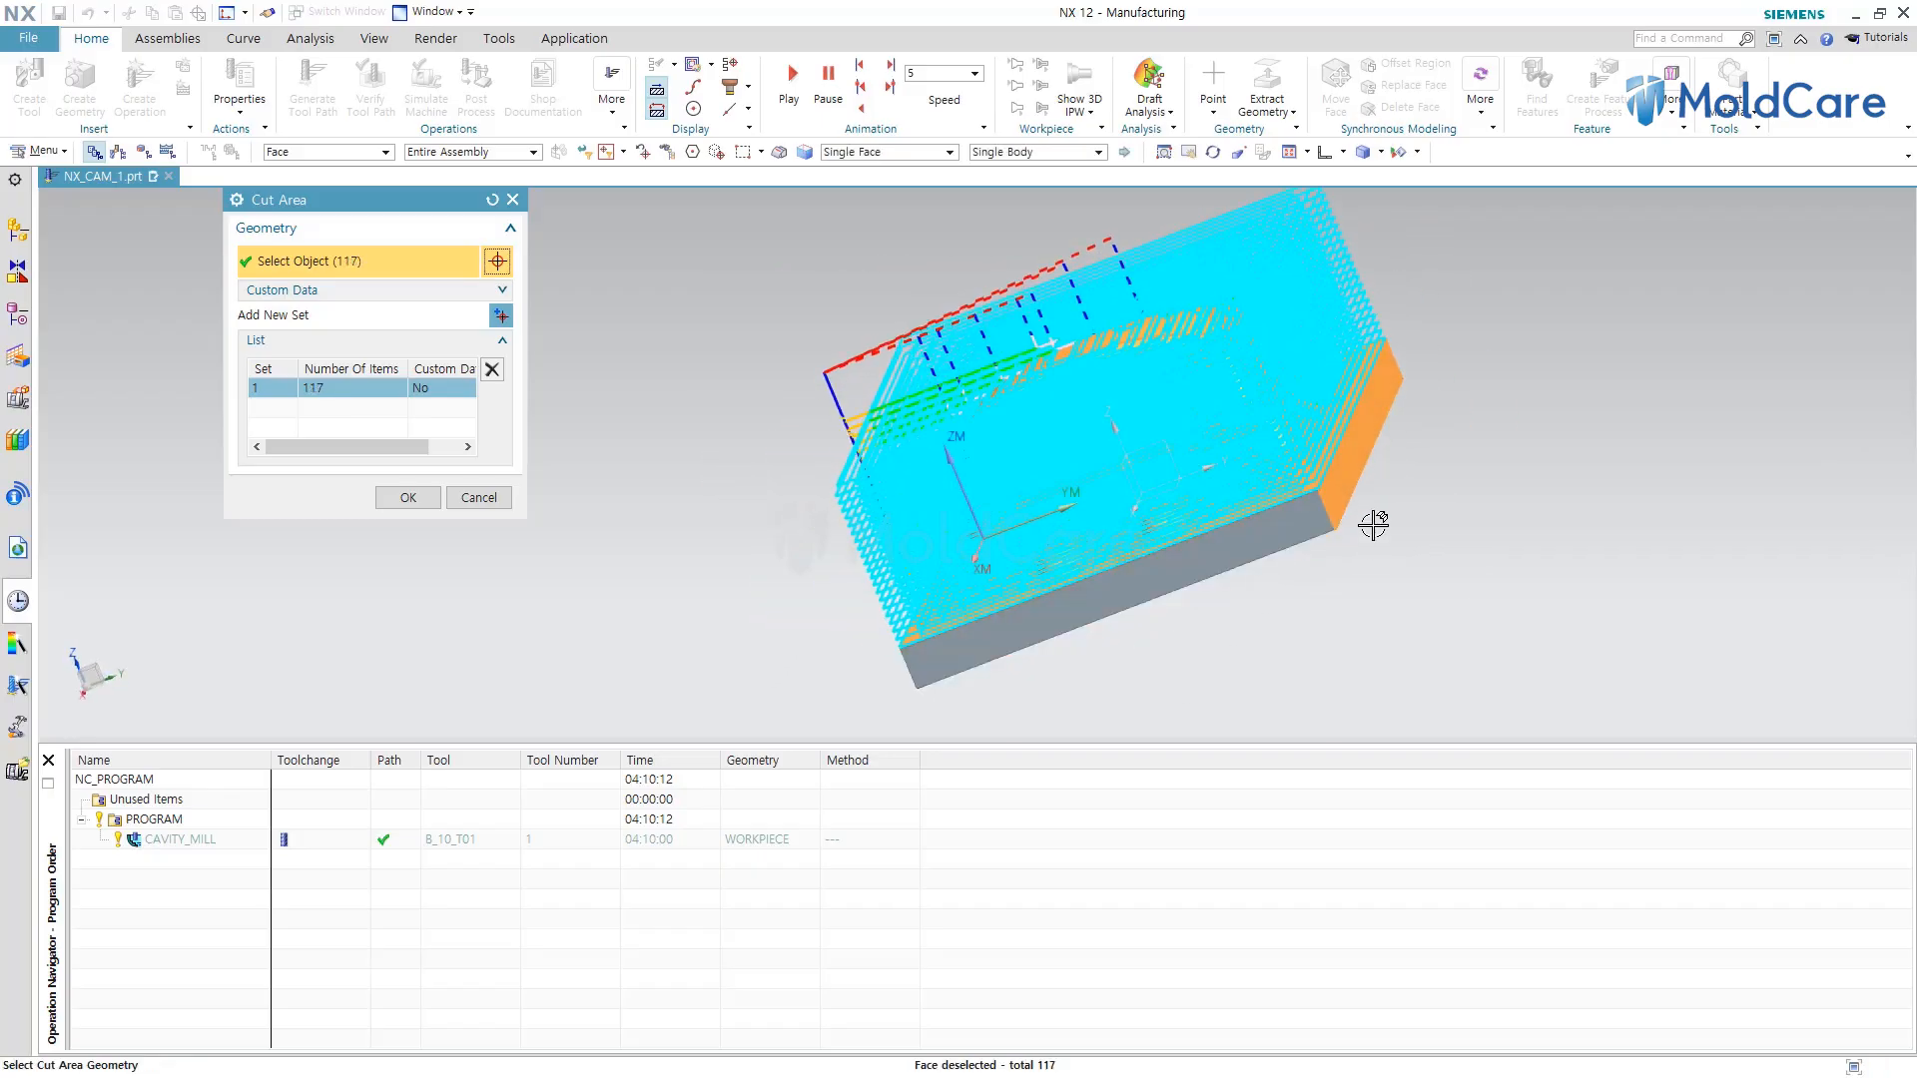
{"action": "left_click", "coordinate": [1356, 481], "text": "shift"}
{"action": "middle_click_drag", "start_coordinate": [1211, 612], "coordinate": [1128, 655]}
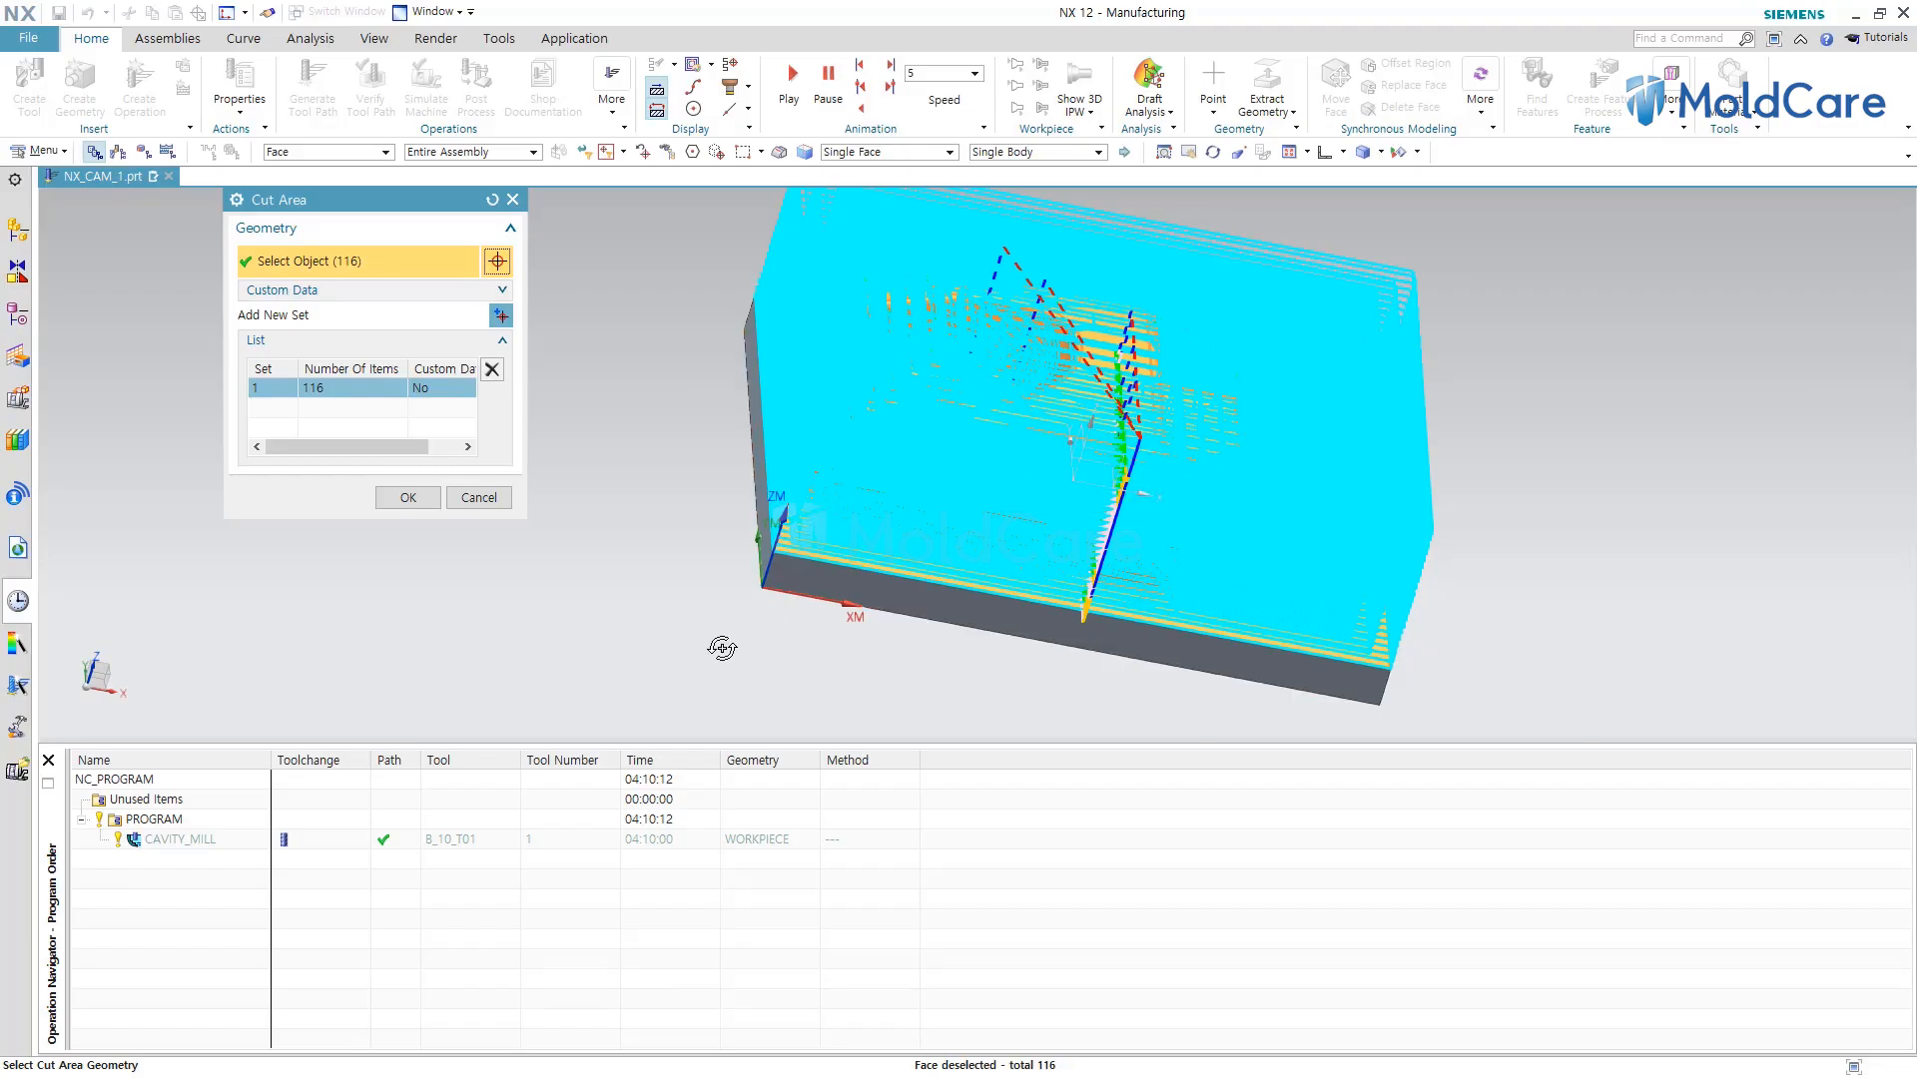
{"action": "middle_click_drag", "start_coordinate": [722, 648], "coordinate": [693, 595]}
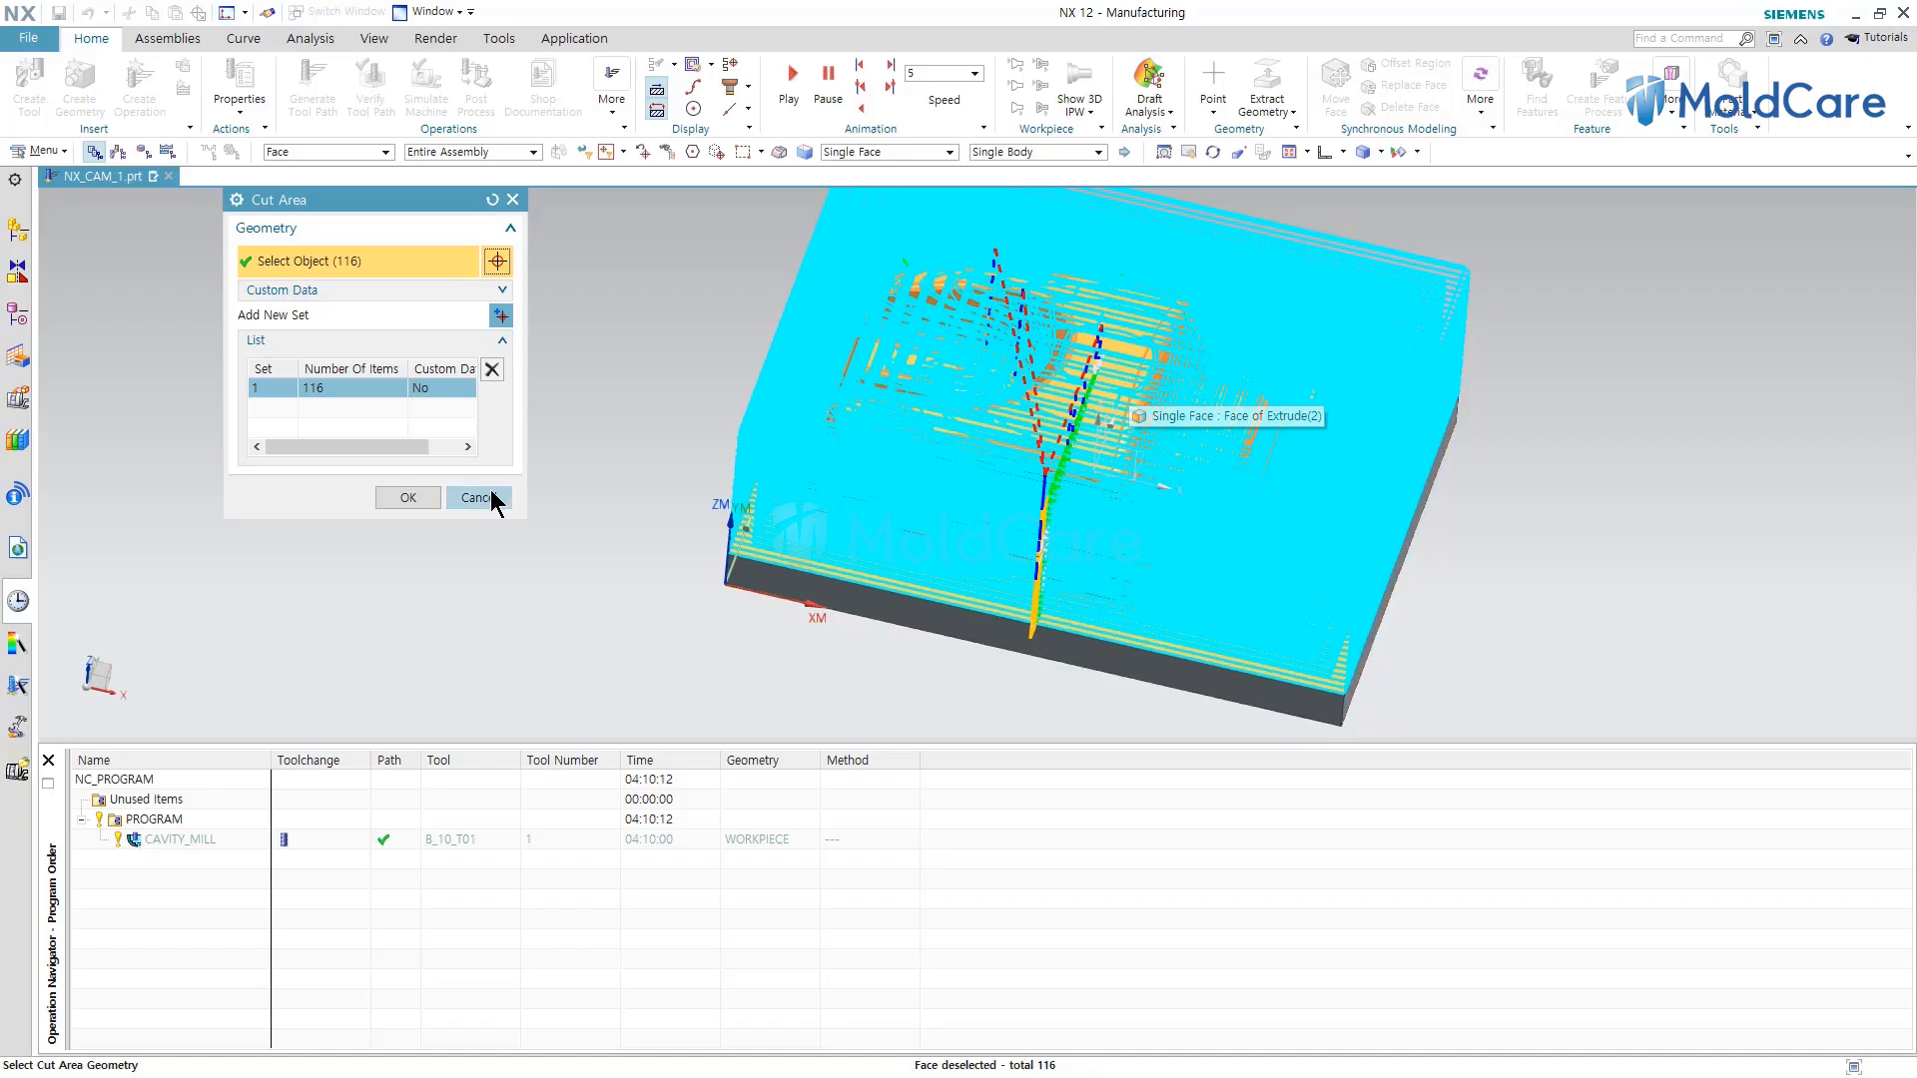
{"action": "left_click", "coordinate": [424, 497]}
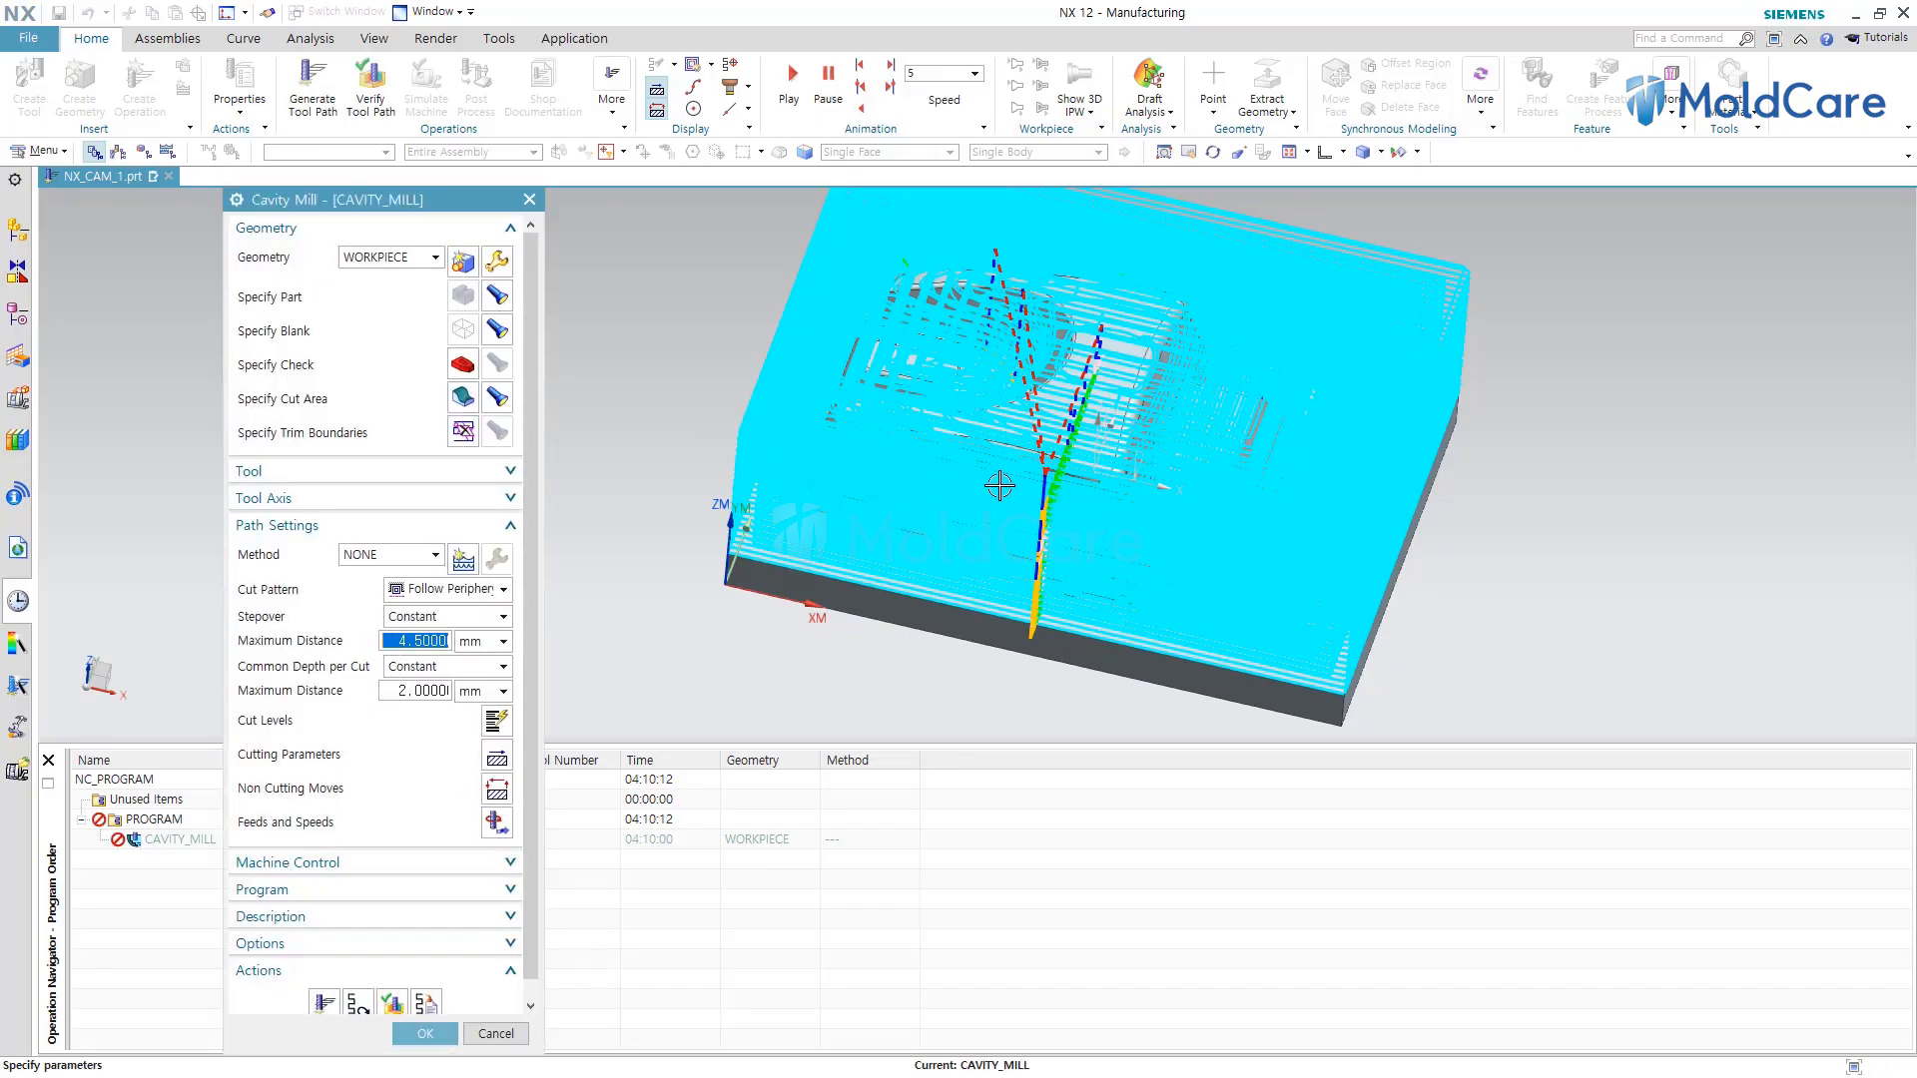
{"action": "scroll", "coordinate": [996, 468], "scroll_direction": "down", "scroll_amount": 3}
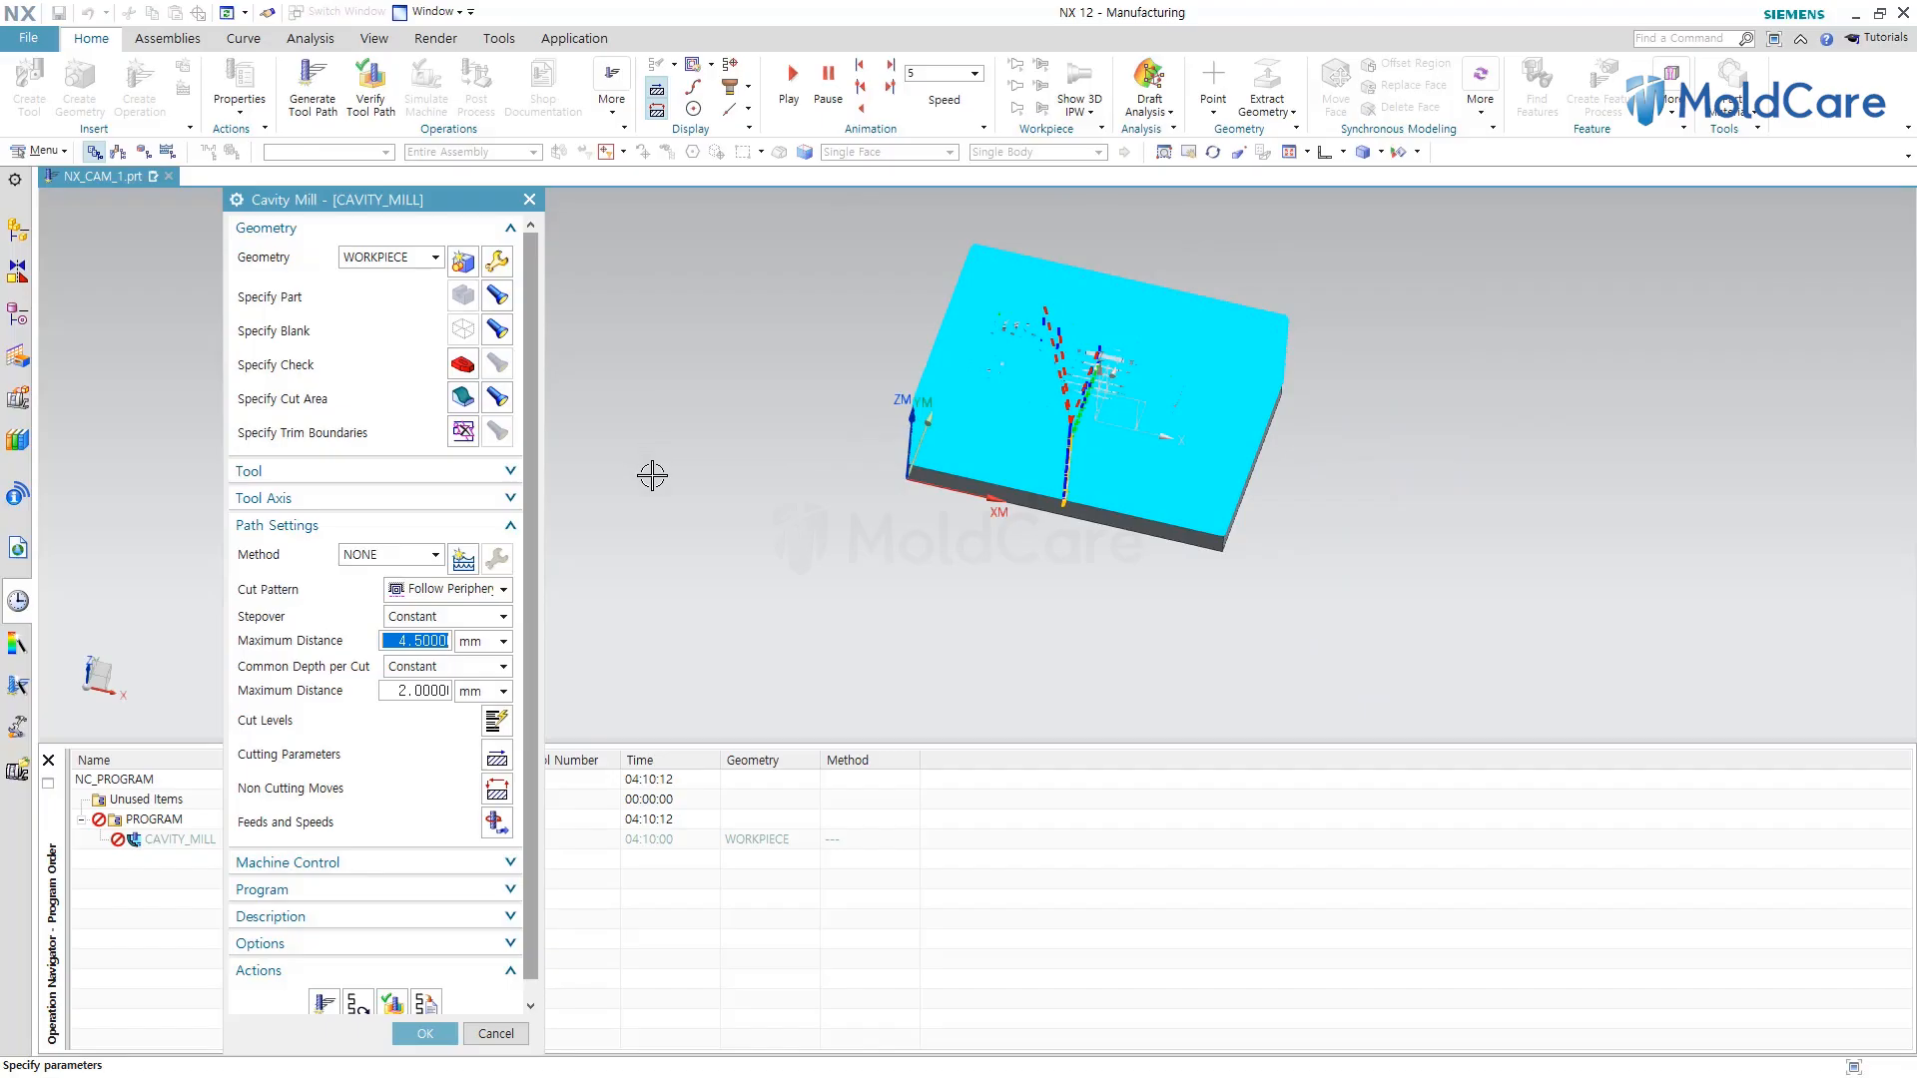
{"action": "key", "text": "ctrl+alt+f"}
{"action": "left_click", "coordinate": [515, 237]}
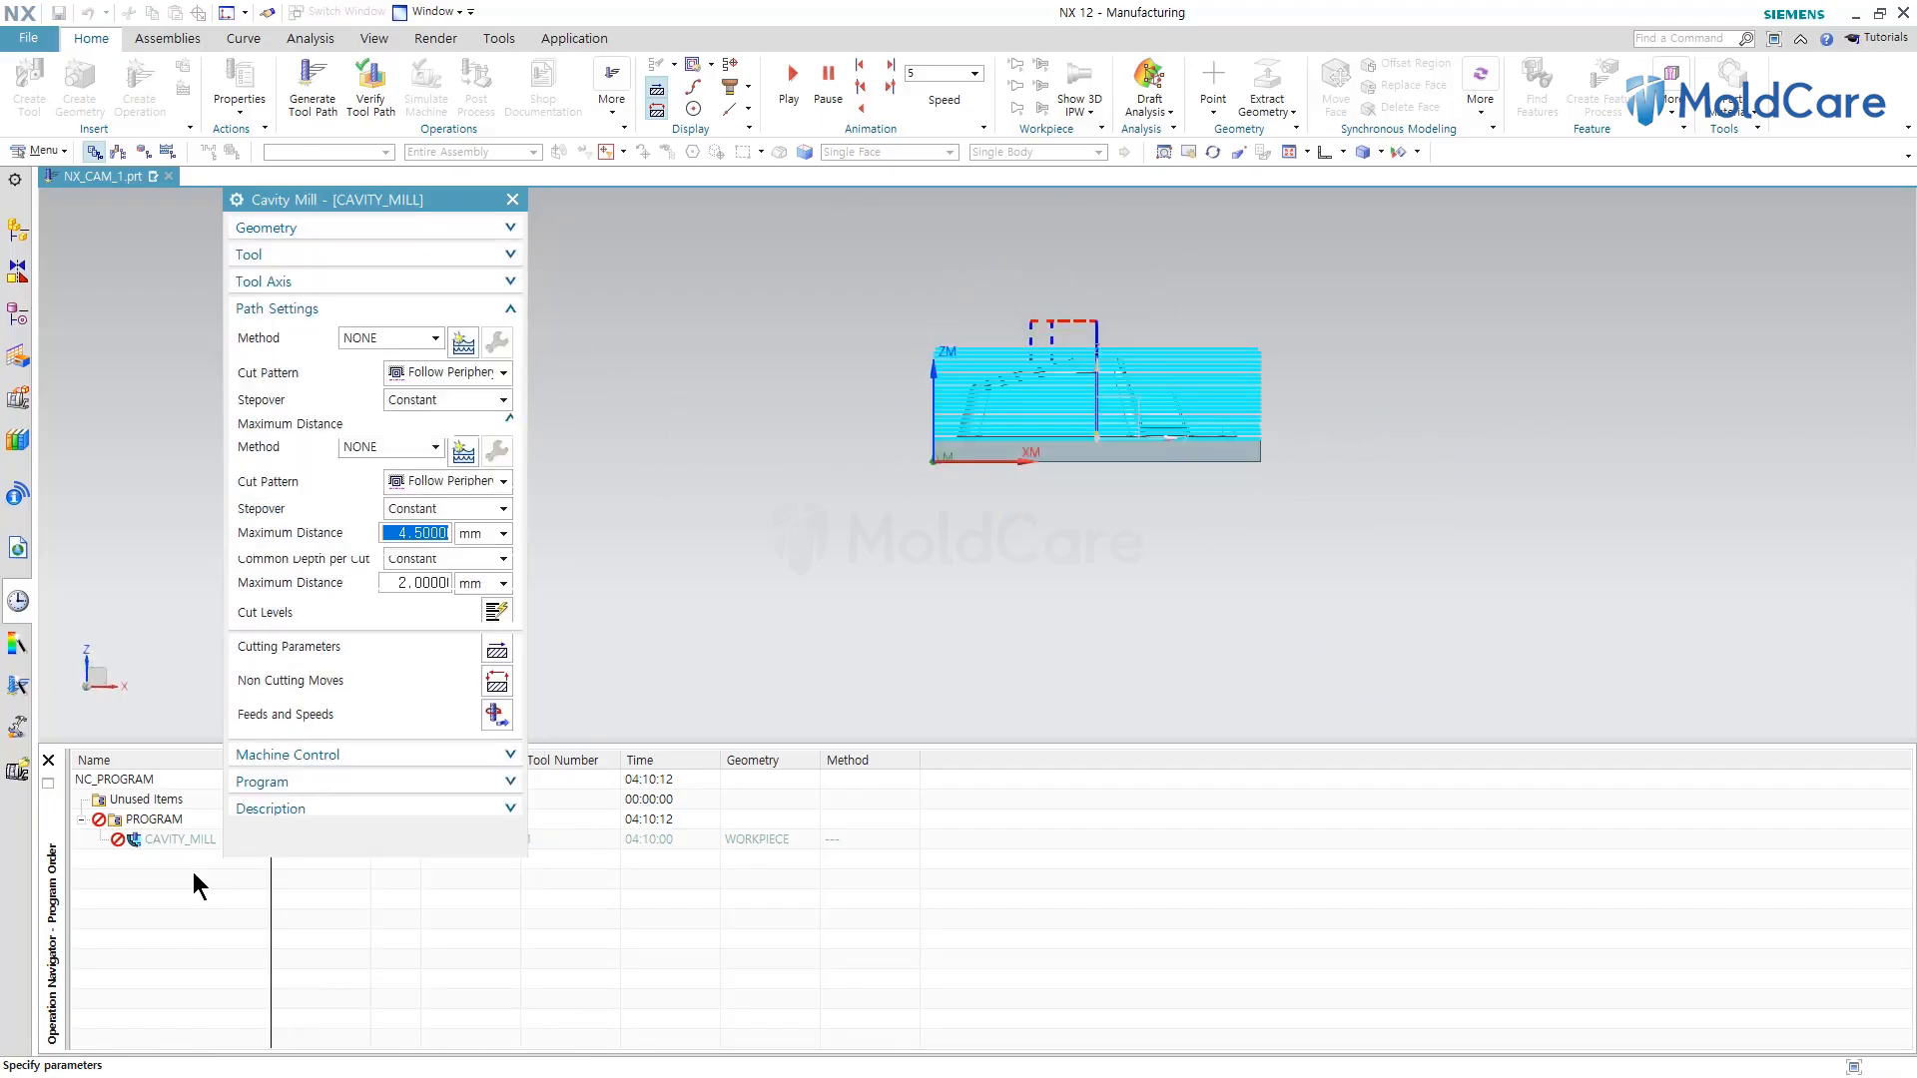
Switch the Cavity Mill cut pattern to Follow Part, generate the tool path and inspect it.
{"action": "left_click", "coordinate": [279, 899]}
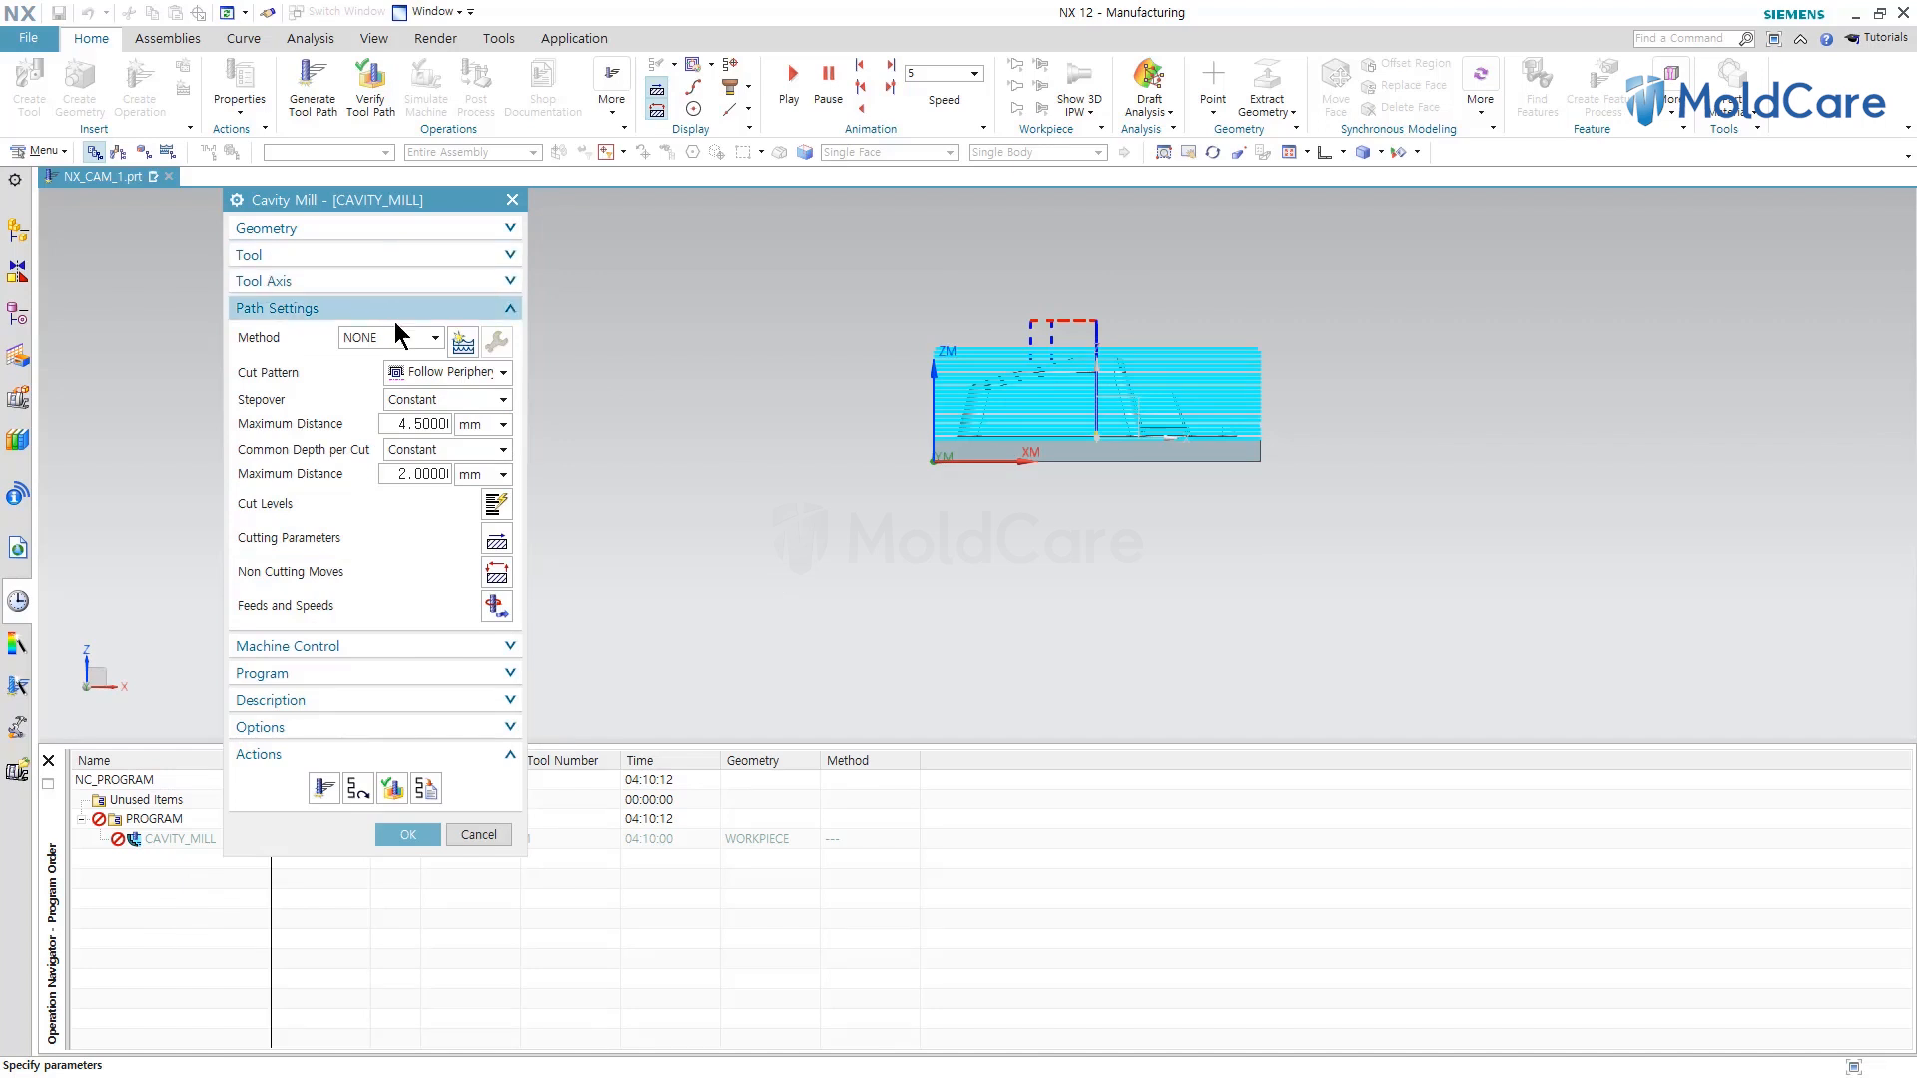
{"action": "left_click", "coordinate": [492, 373]}
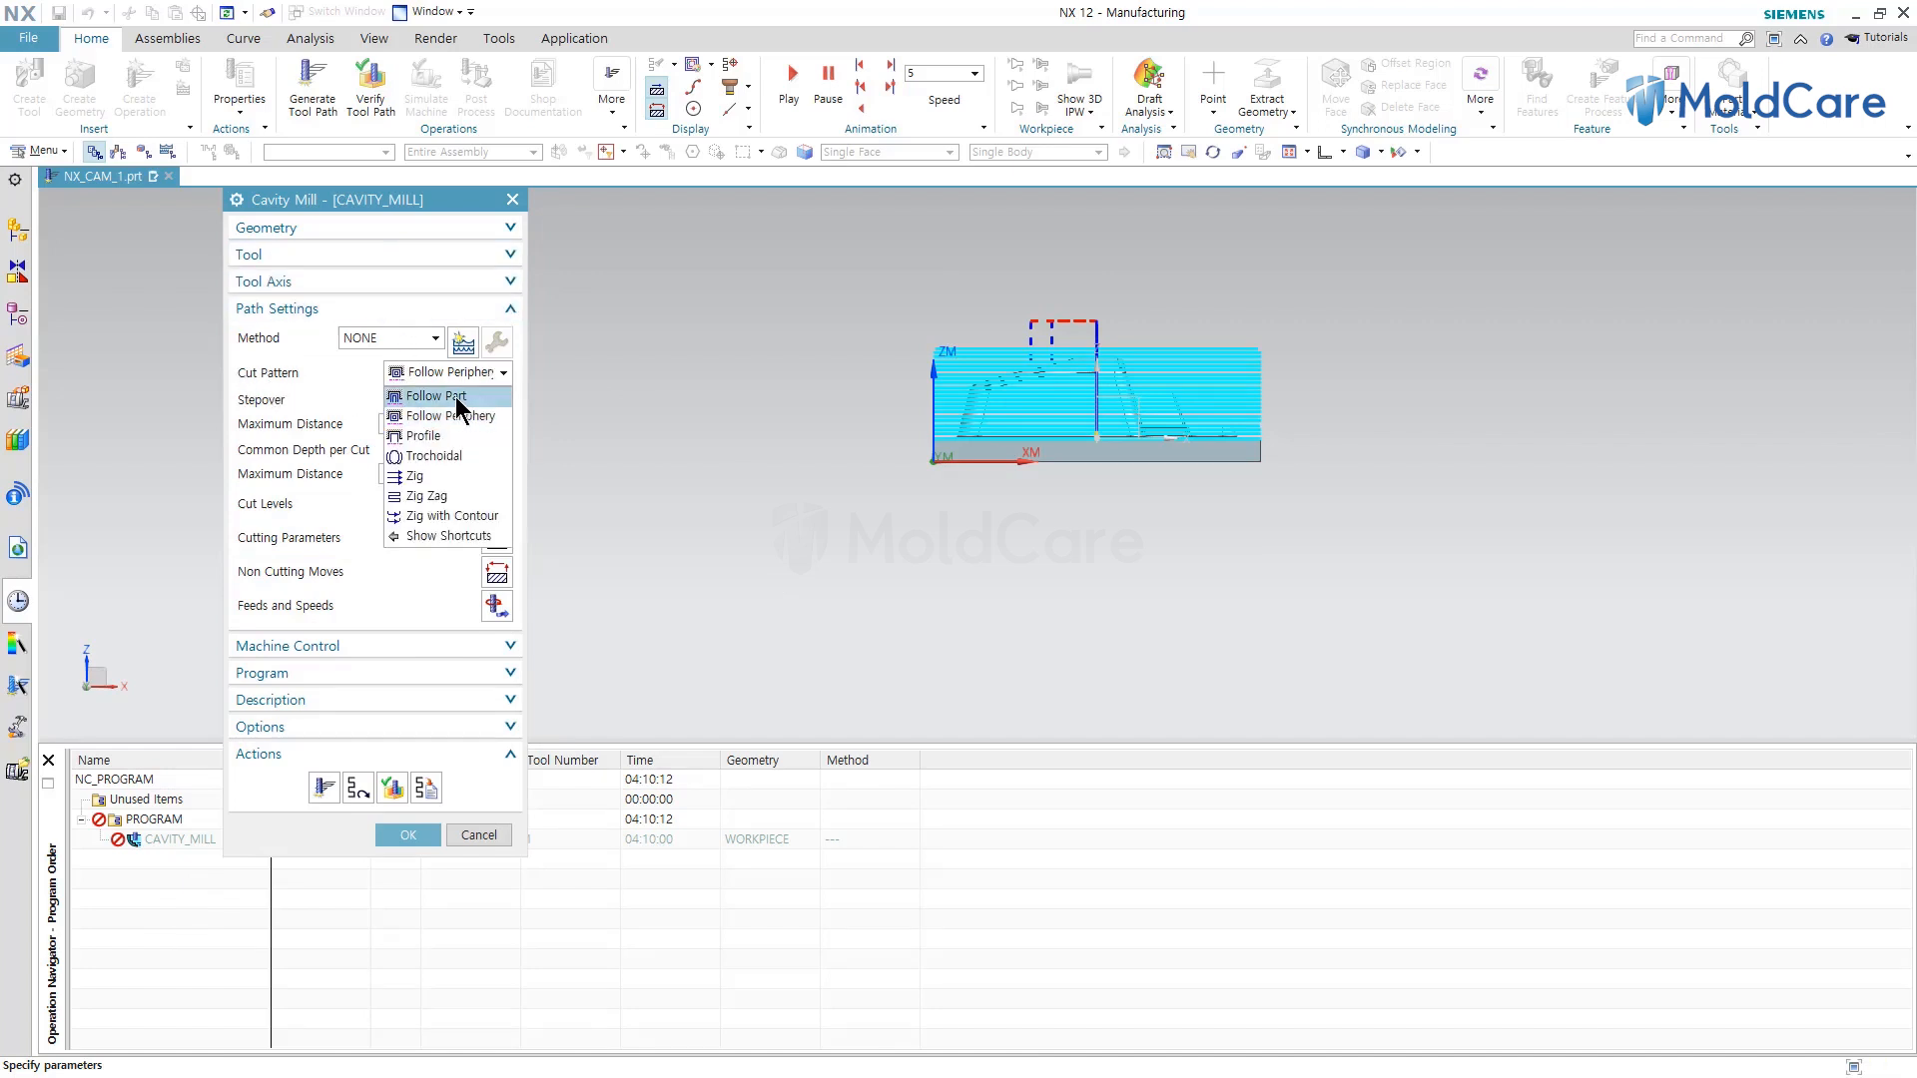
{"action": "left_click", "coordinate": [458, 399]}
{"action": "middle_click_drag", "start_coordinate": [945, 565], "coordinate": [919, 603]}
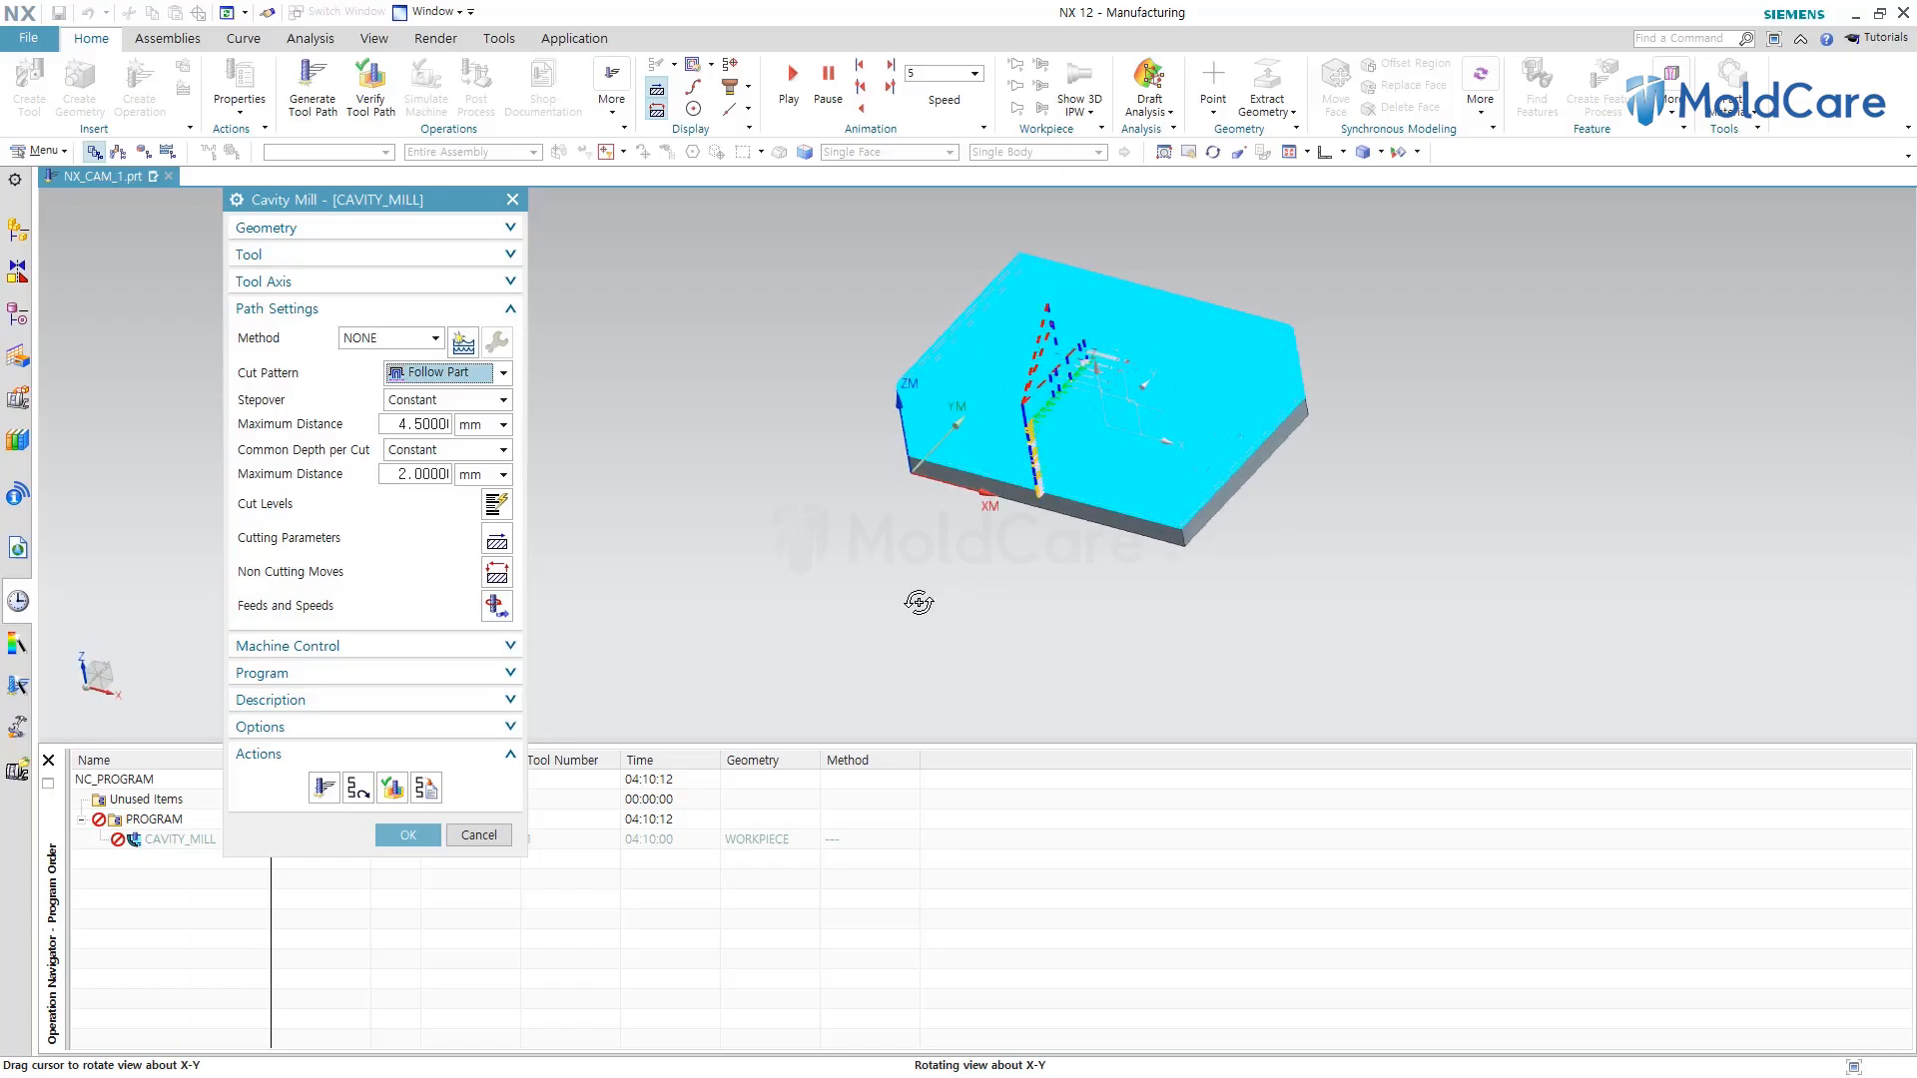
{"action": "left_click", "coordinate": [325, 788]}
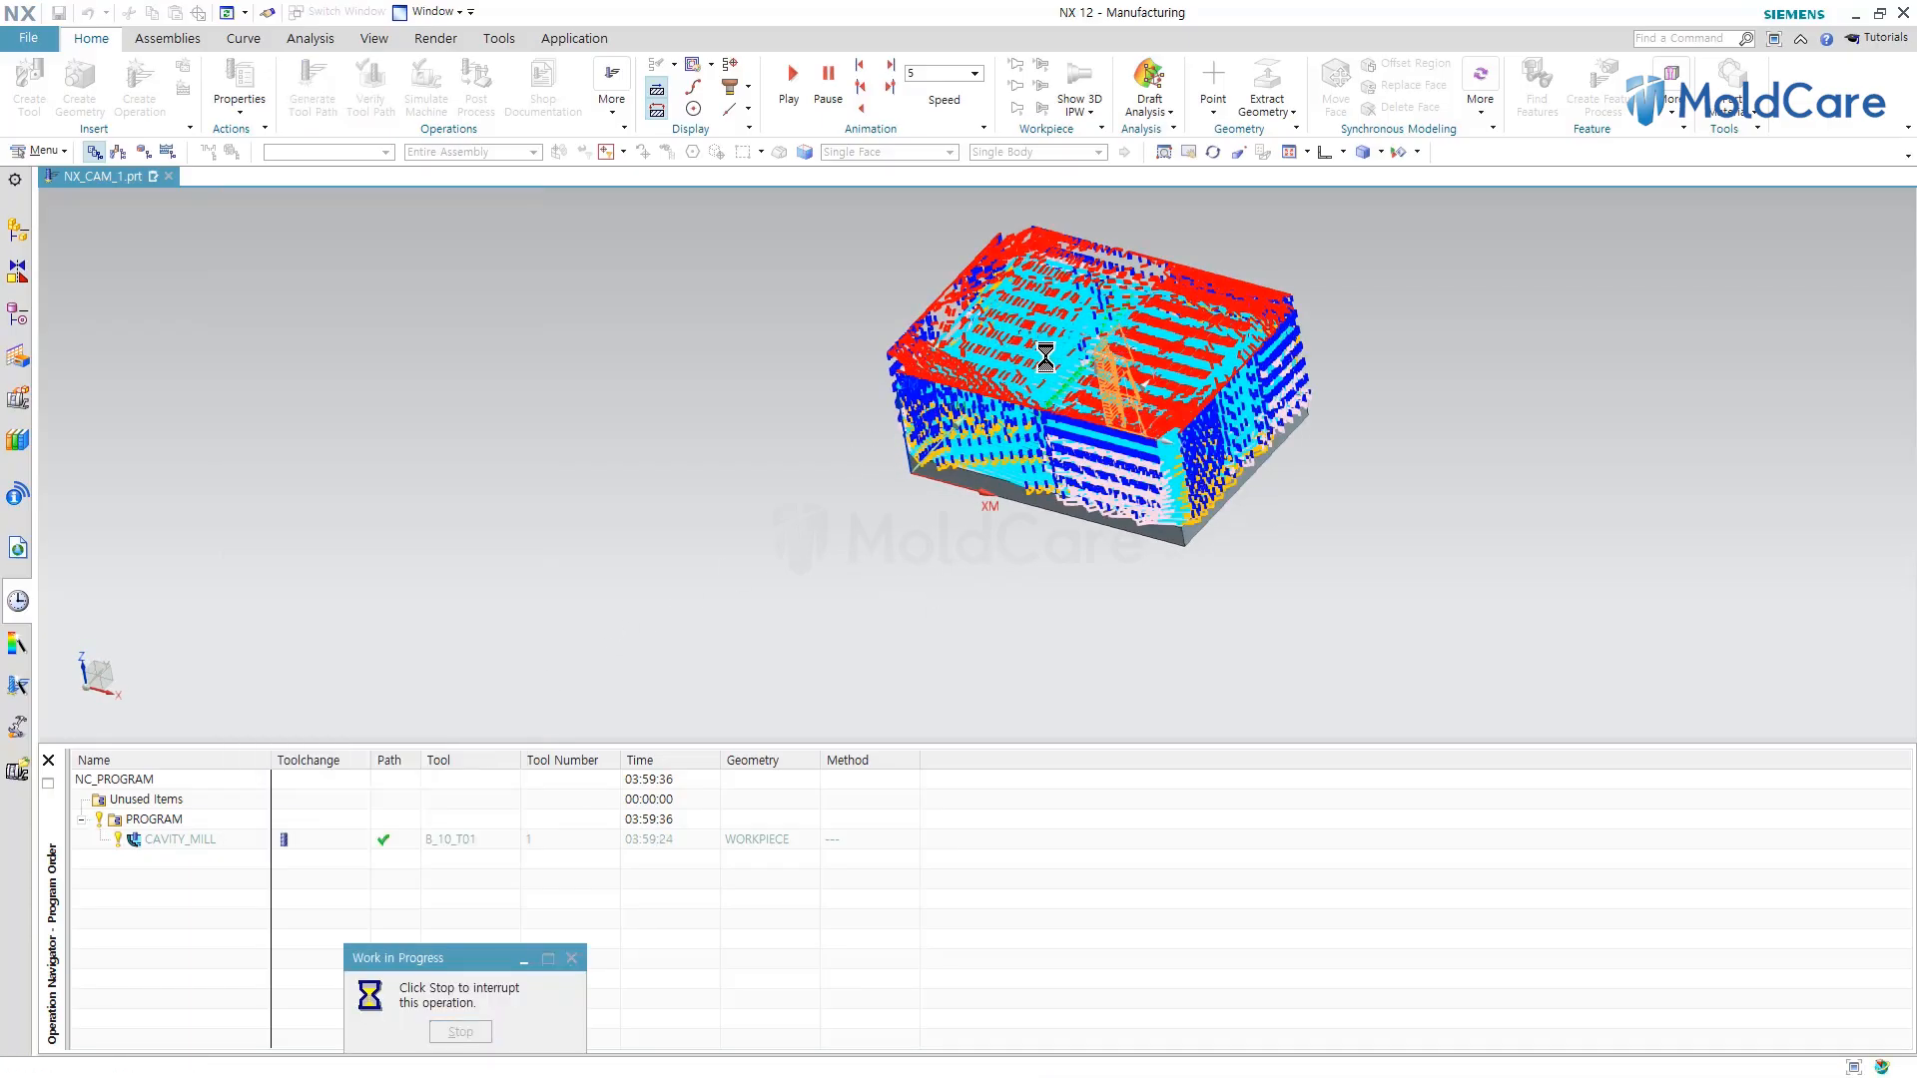
{"action": "scroll", "coordinate": [1125, 353], "scroll_direction": "up", "scroll_amount": 3}
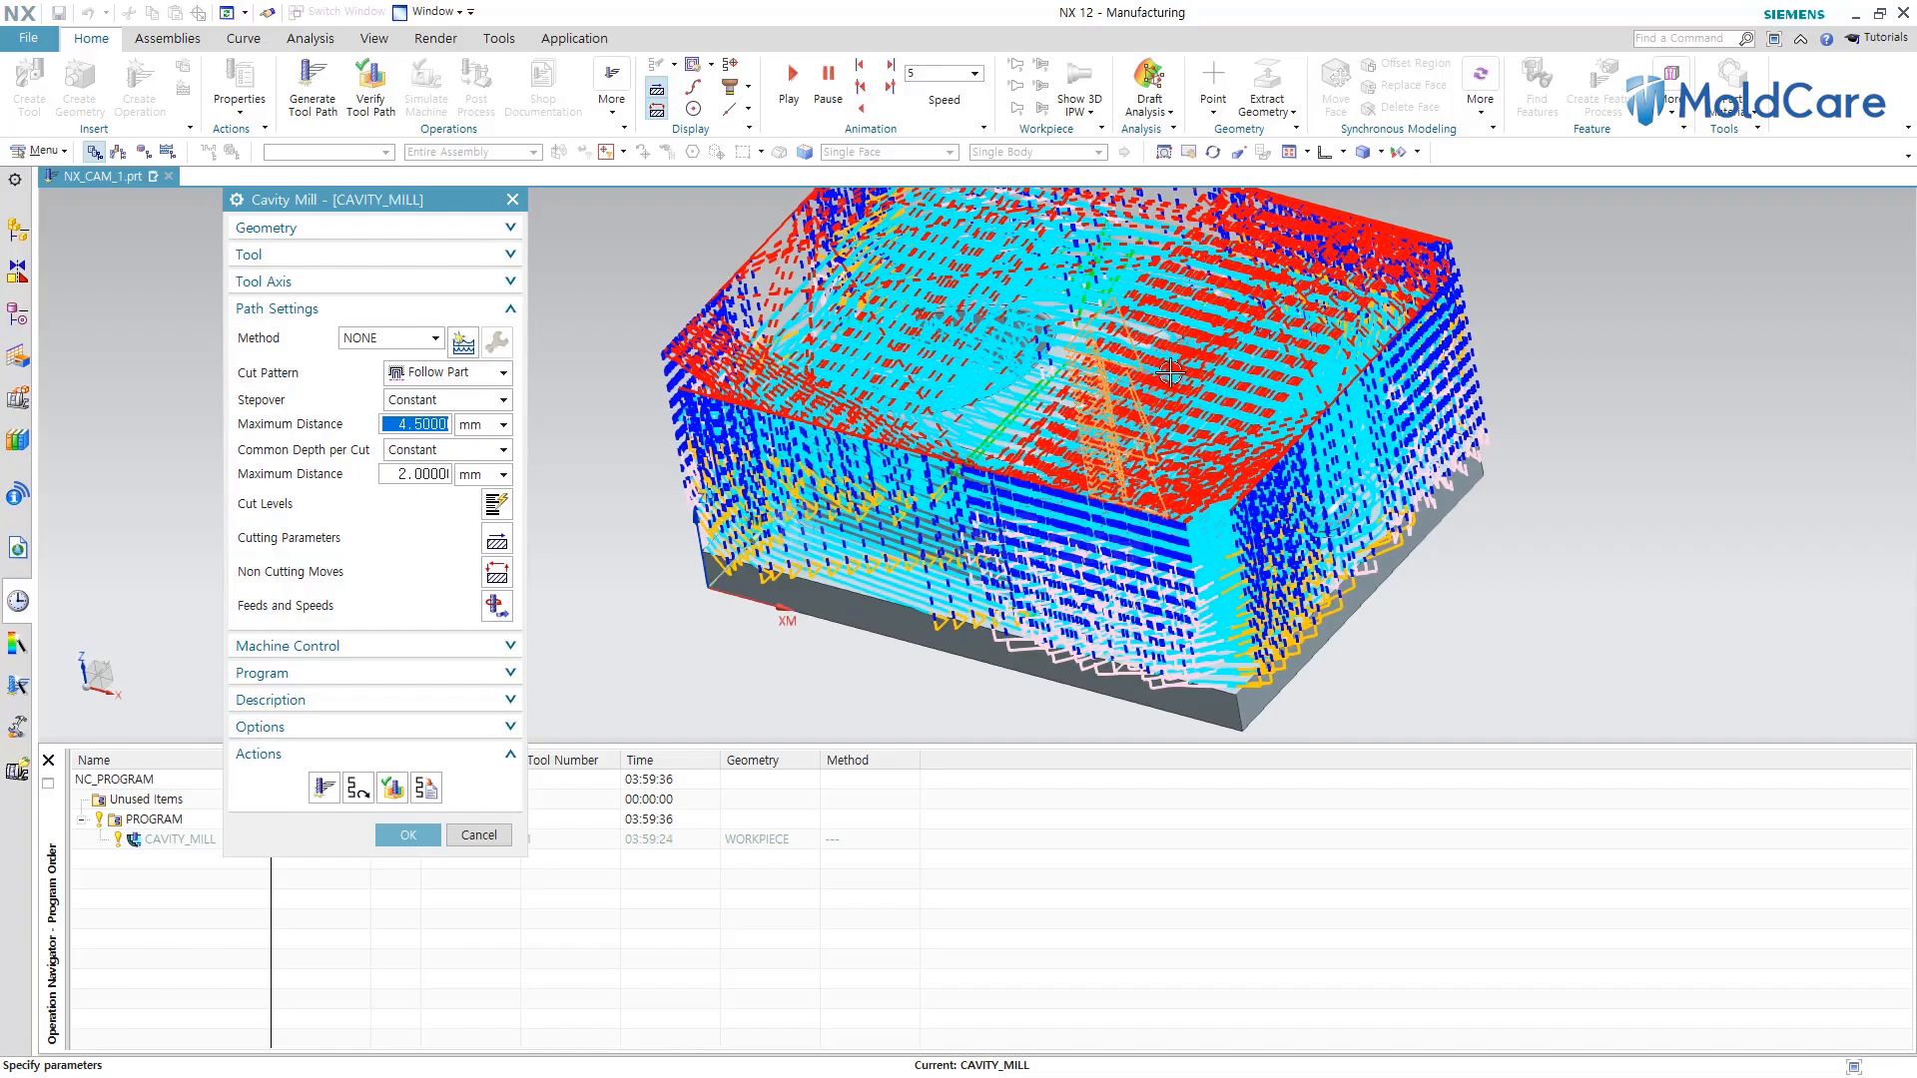
{"action": "middle_click_drag", "start_coordinate": [1145, 552], "coordinate": [1268, 555]}
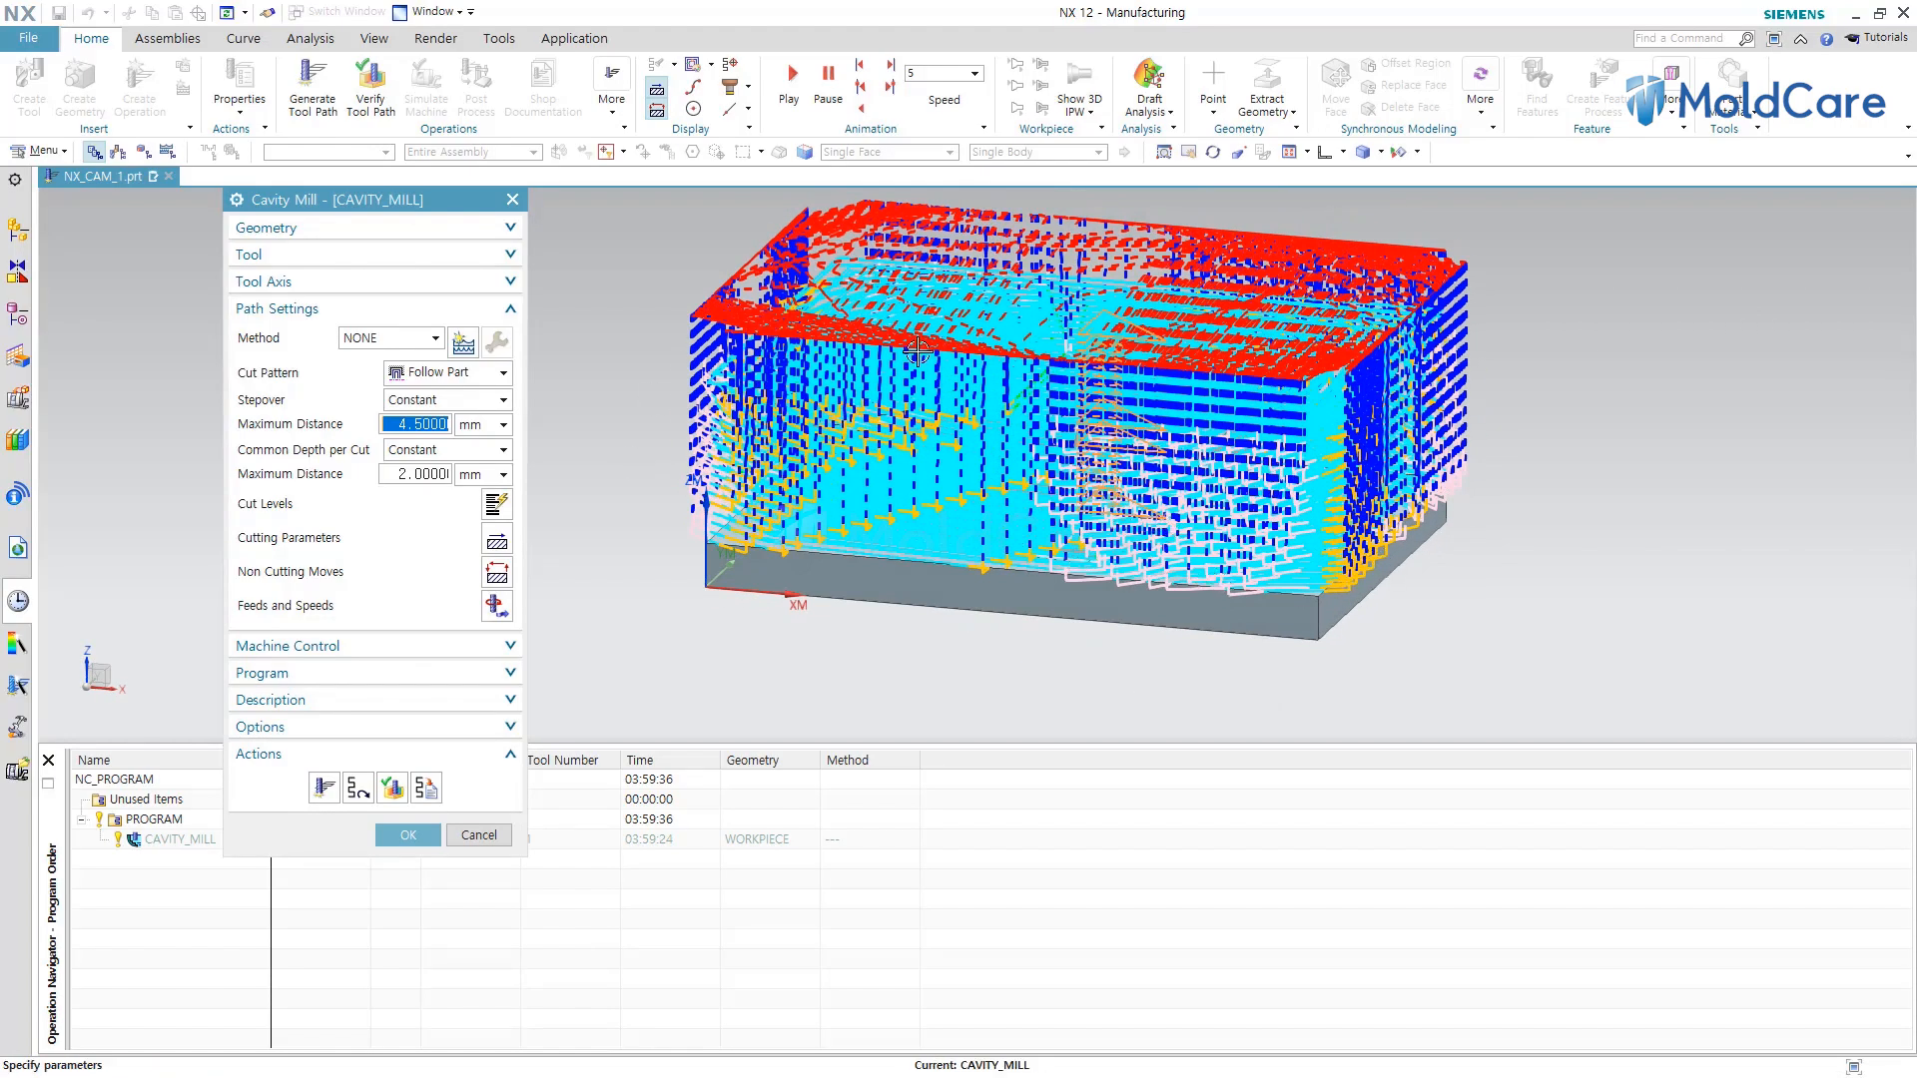
{"action": "middle_click_drag", "start_coordinate": [918, 353], "coordinate": [950, 393]}
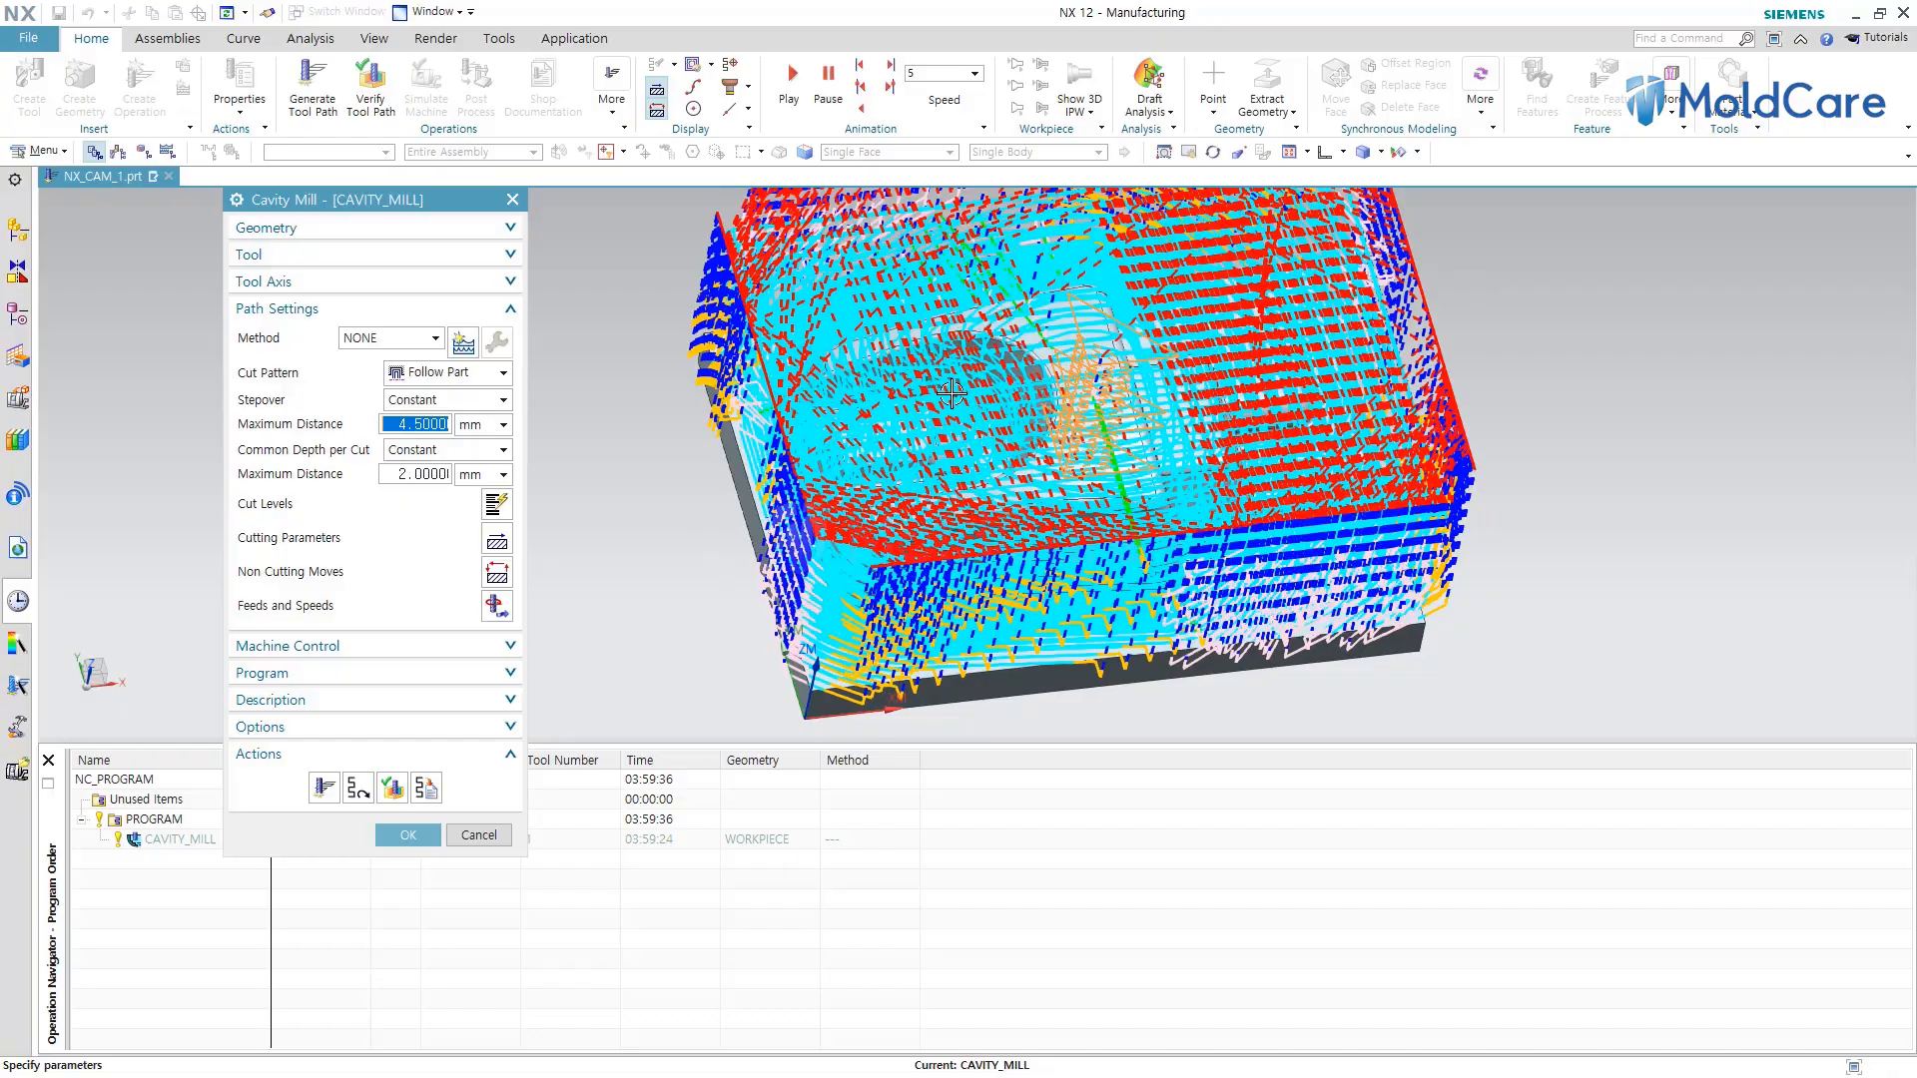
Set the cut pattern back to Follow Periphery, regenerate the tool path and confirm the operation.
{"action": "left_click", "coordinate": [504, 374]}
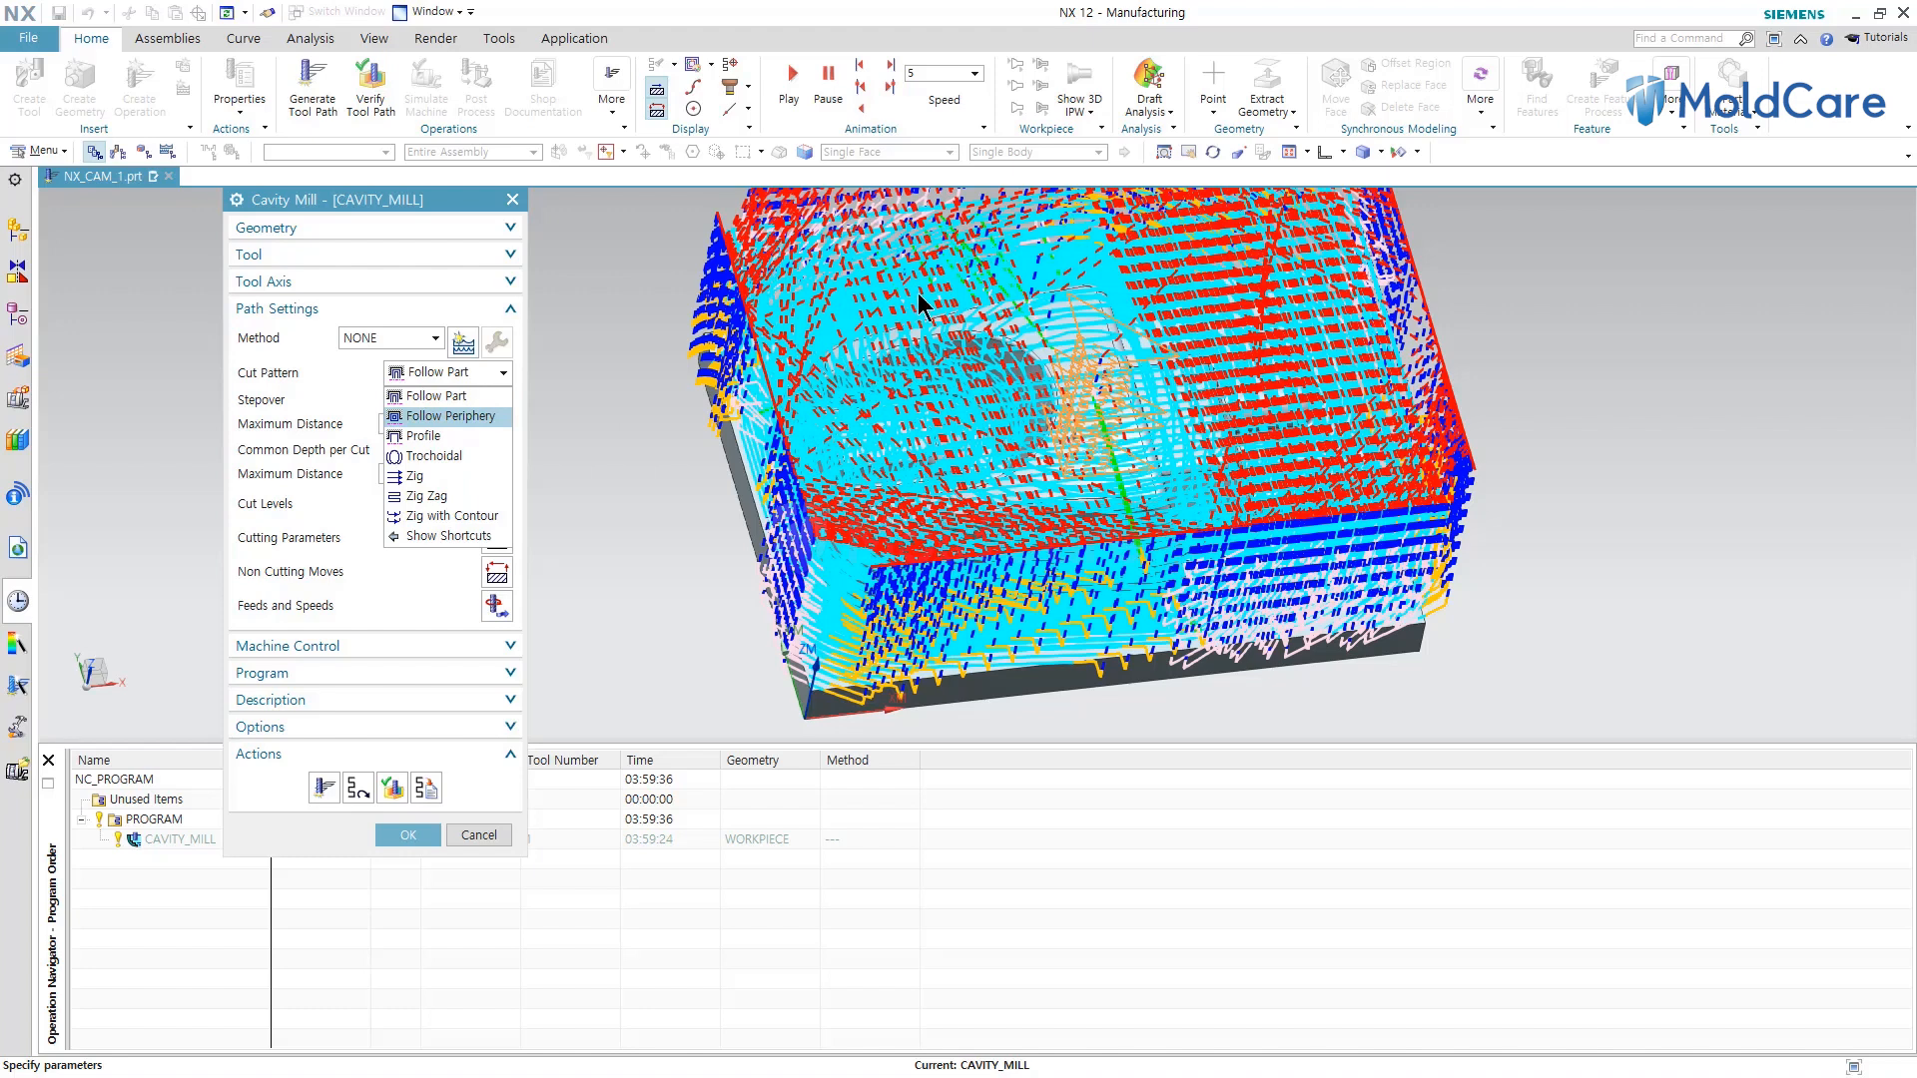
{"action": "left_click", "coordinate": [481, 417]}
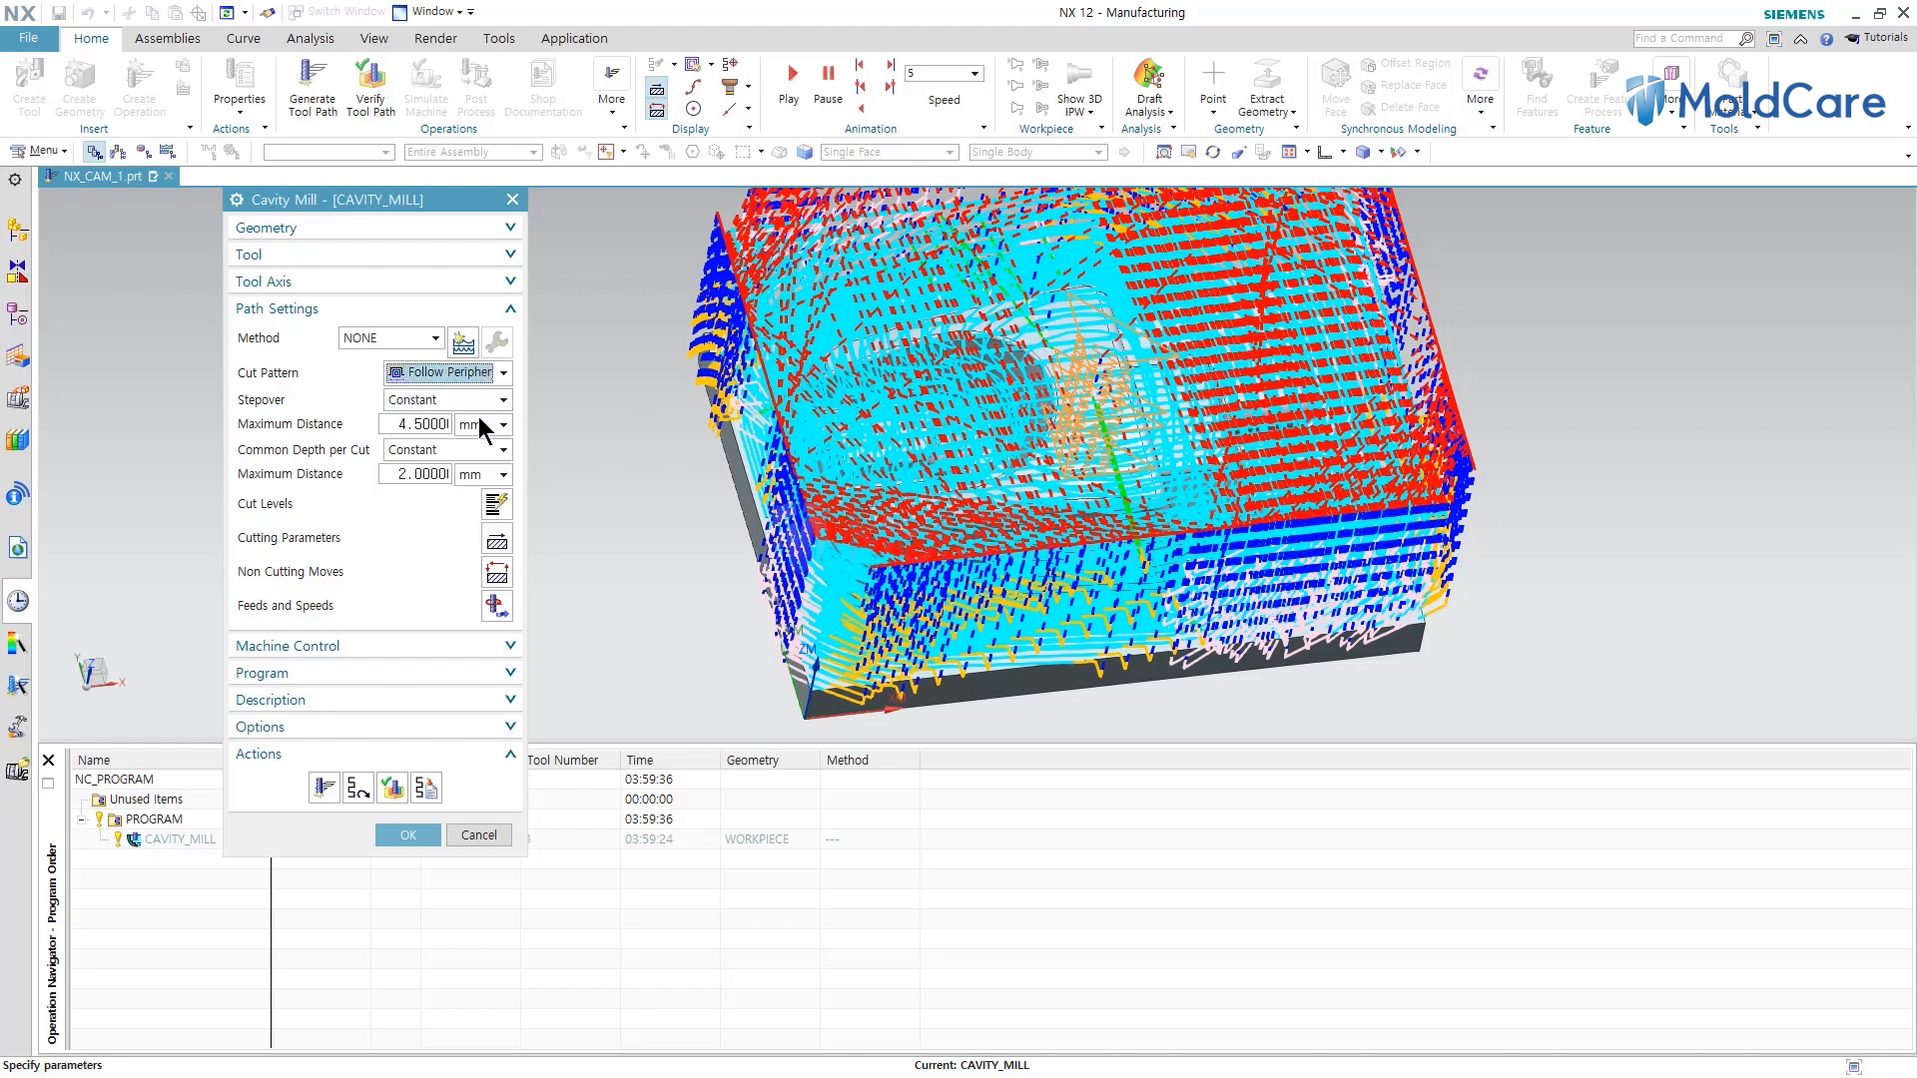
{"action": "left_click", "coordinate": [324, 791]}
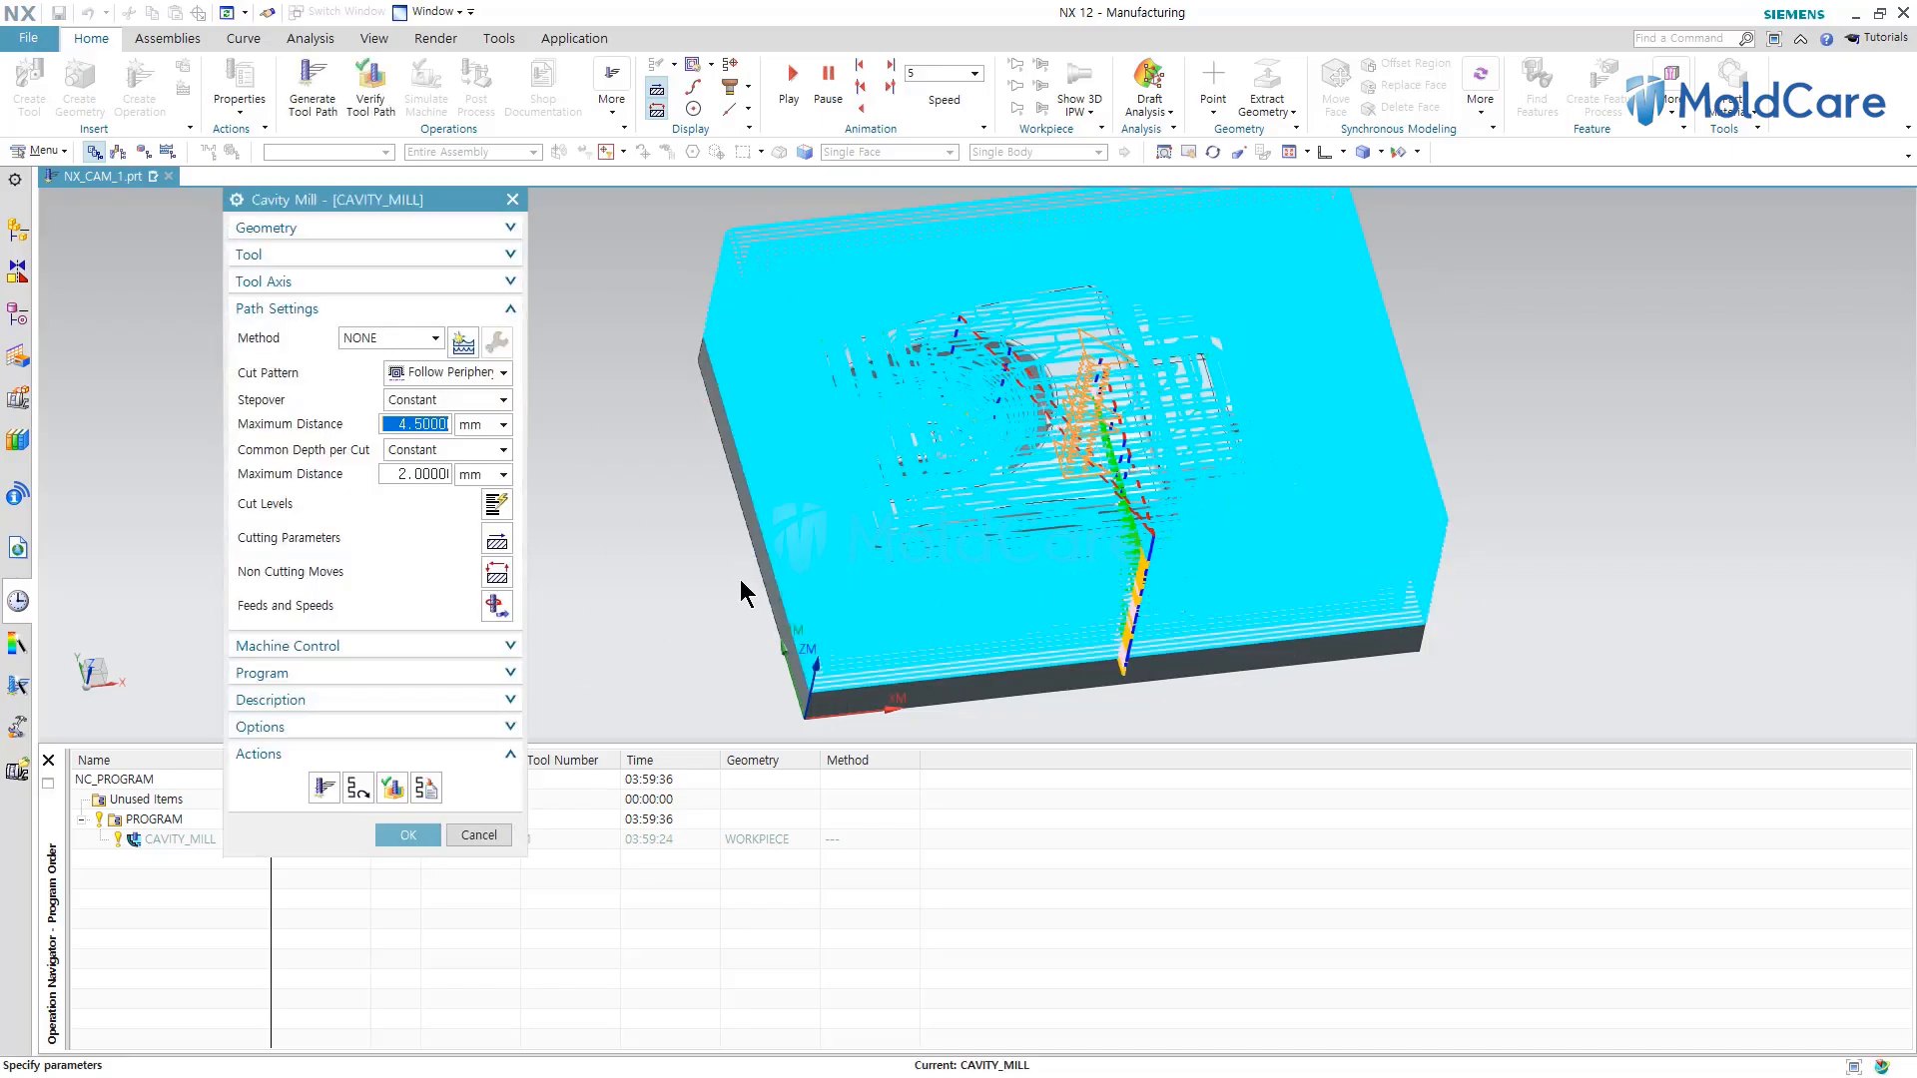
{"action": "middle_click_drag", "start_coordinate": [698, 612], "coordinate": [770, 549]}
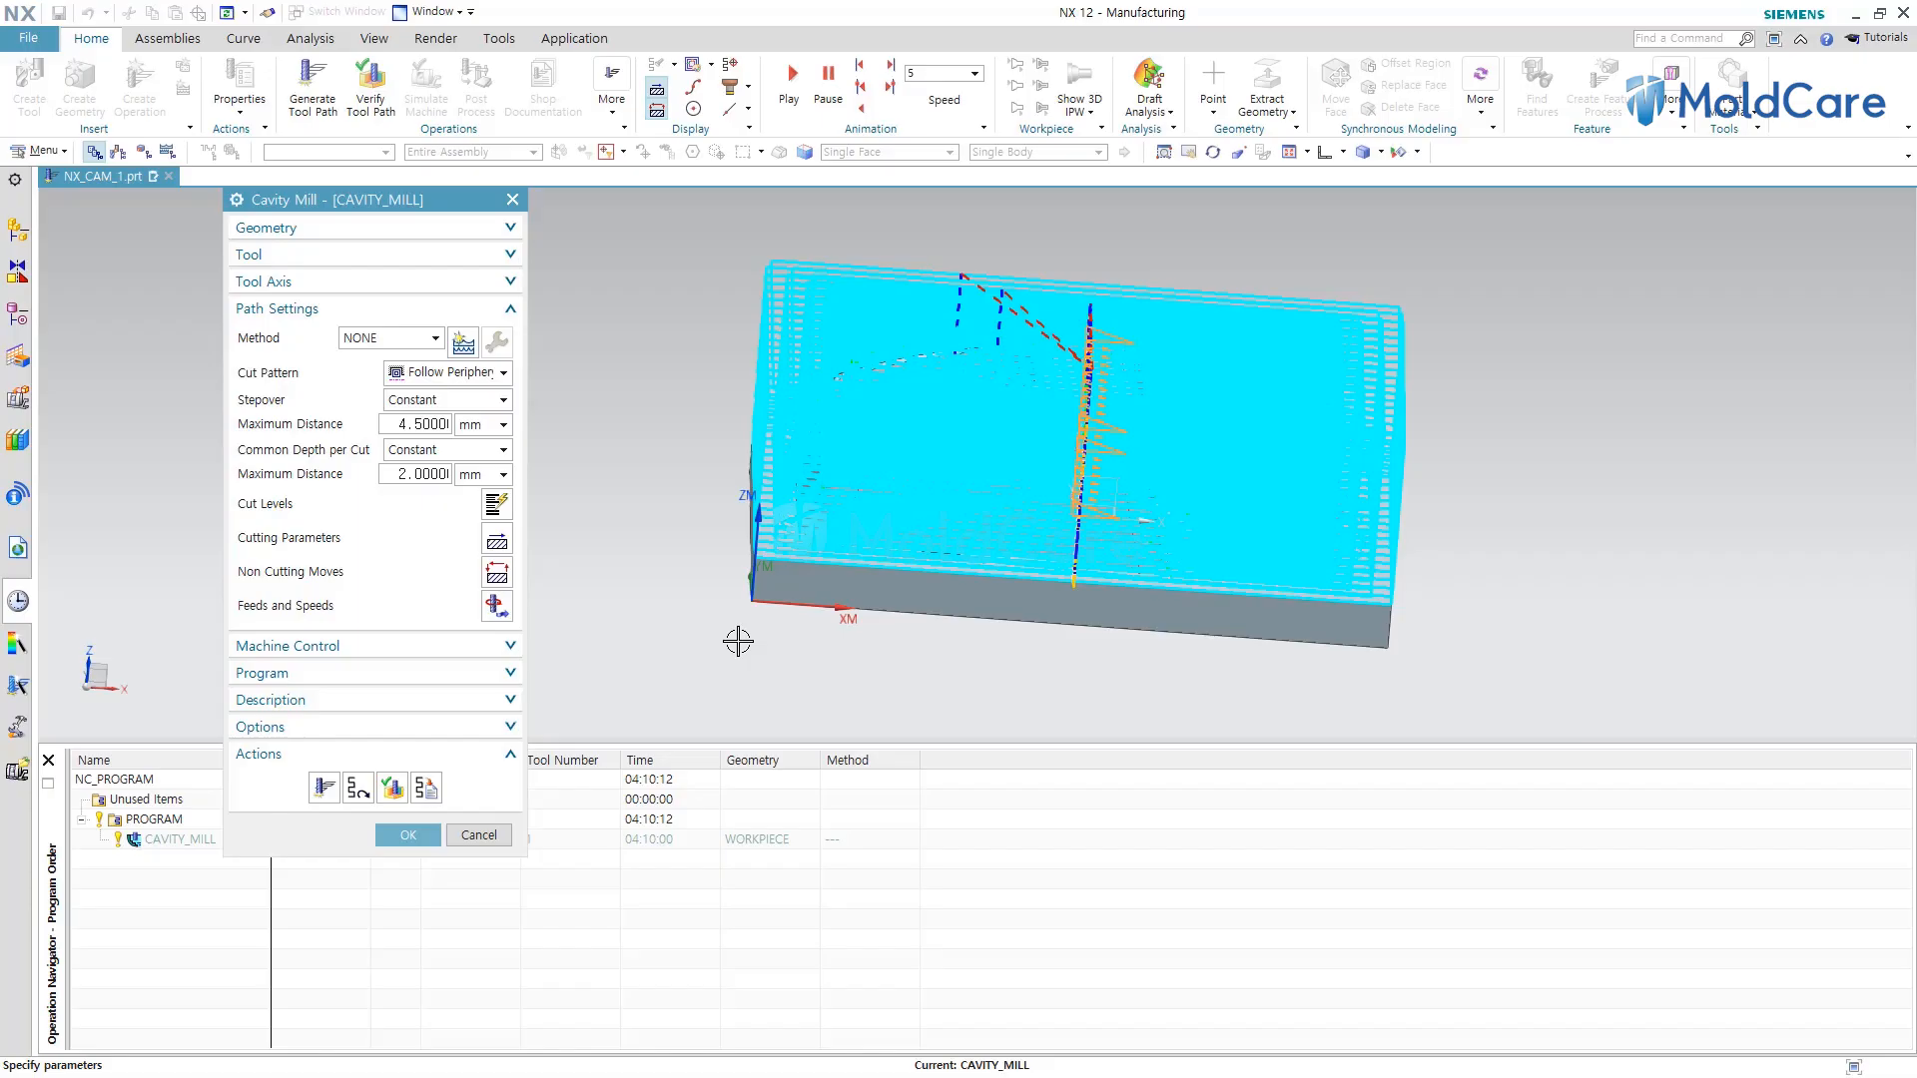
{"action": "middle_click_drag", "start_coordinate": [723, 689], "coordinate": [717, 621]}
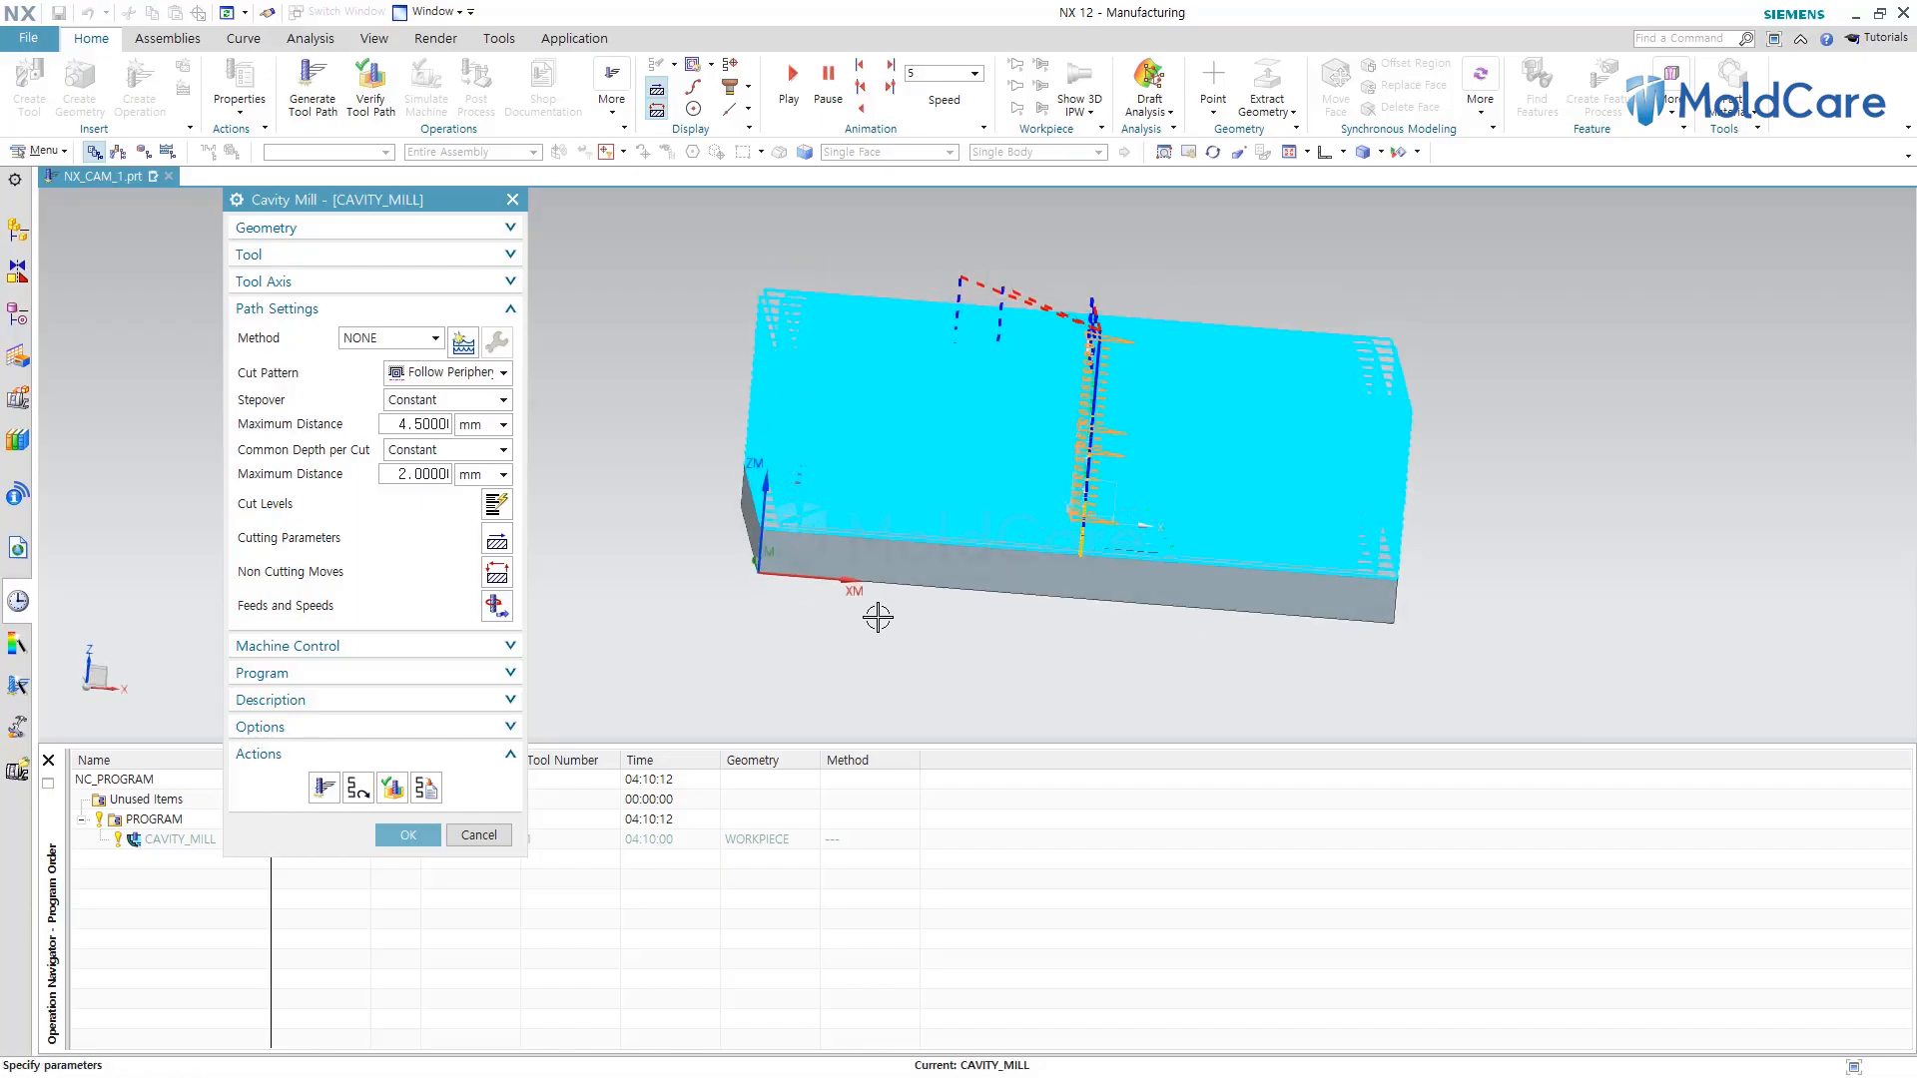
{"action": "left_click", "coordinate": [418, 831]}
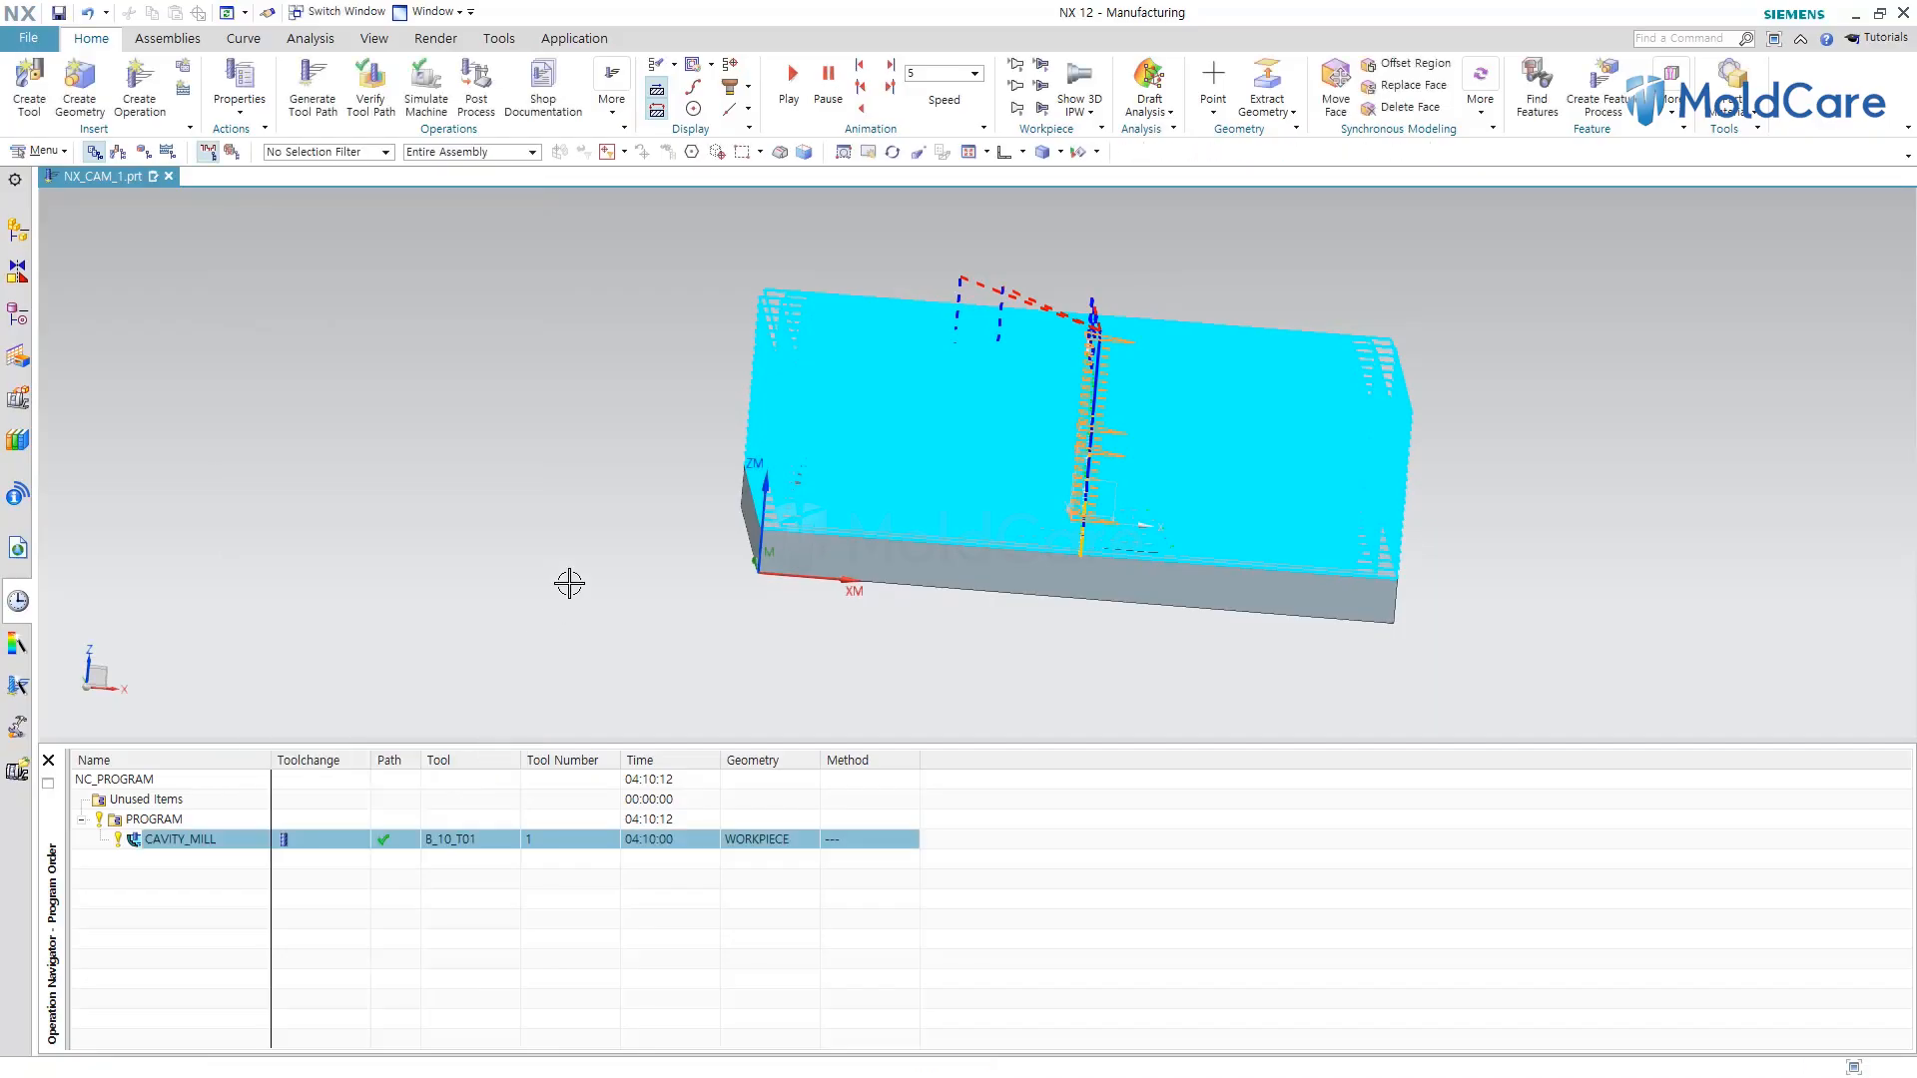
Examine the part in front view while toggling which bodies are shown and hidden.
{"action": "left_click", "coordinate": [711, 983]}
{"action": "key", "text": "ctrl+alt+f"}
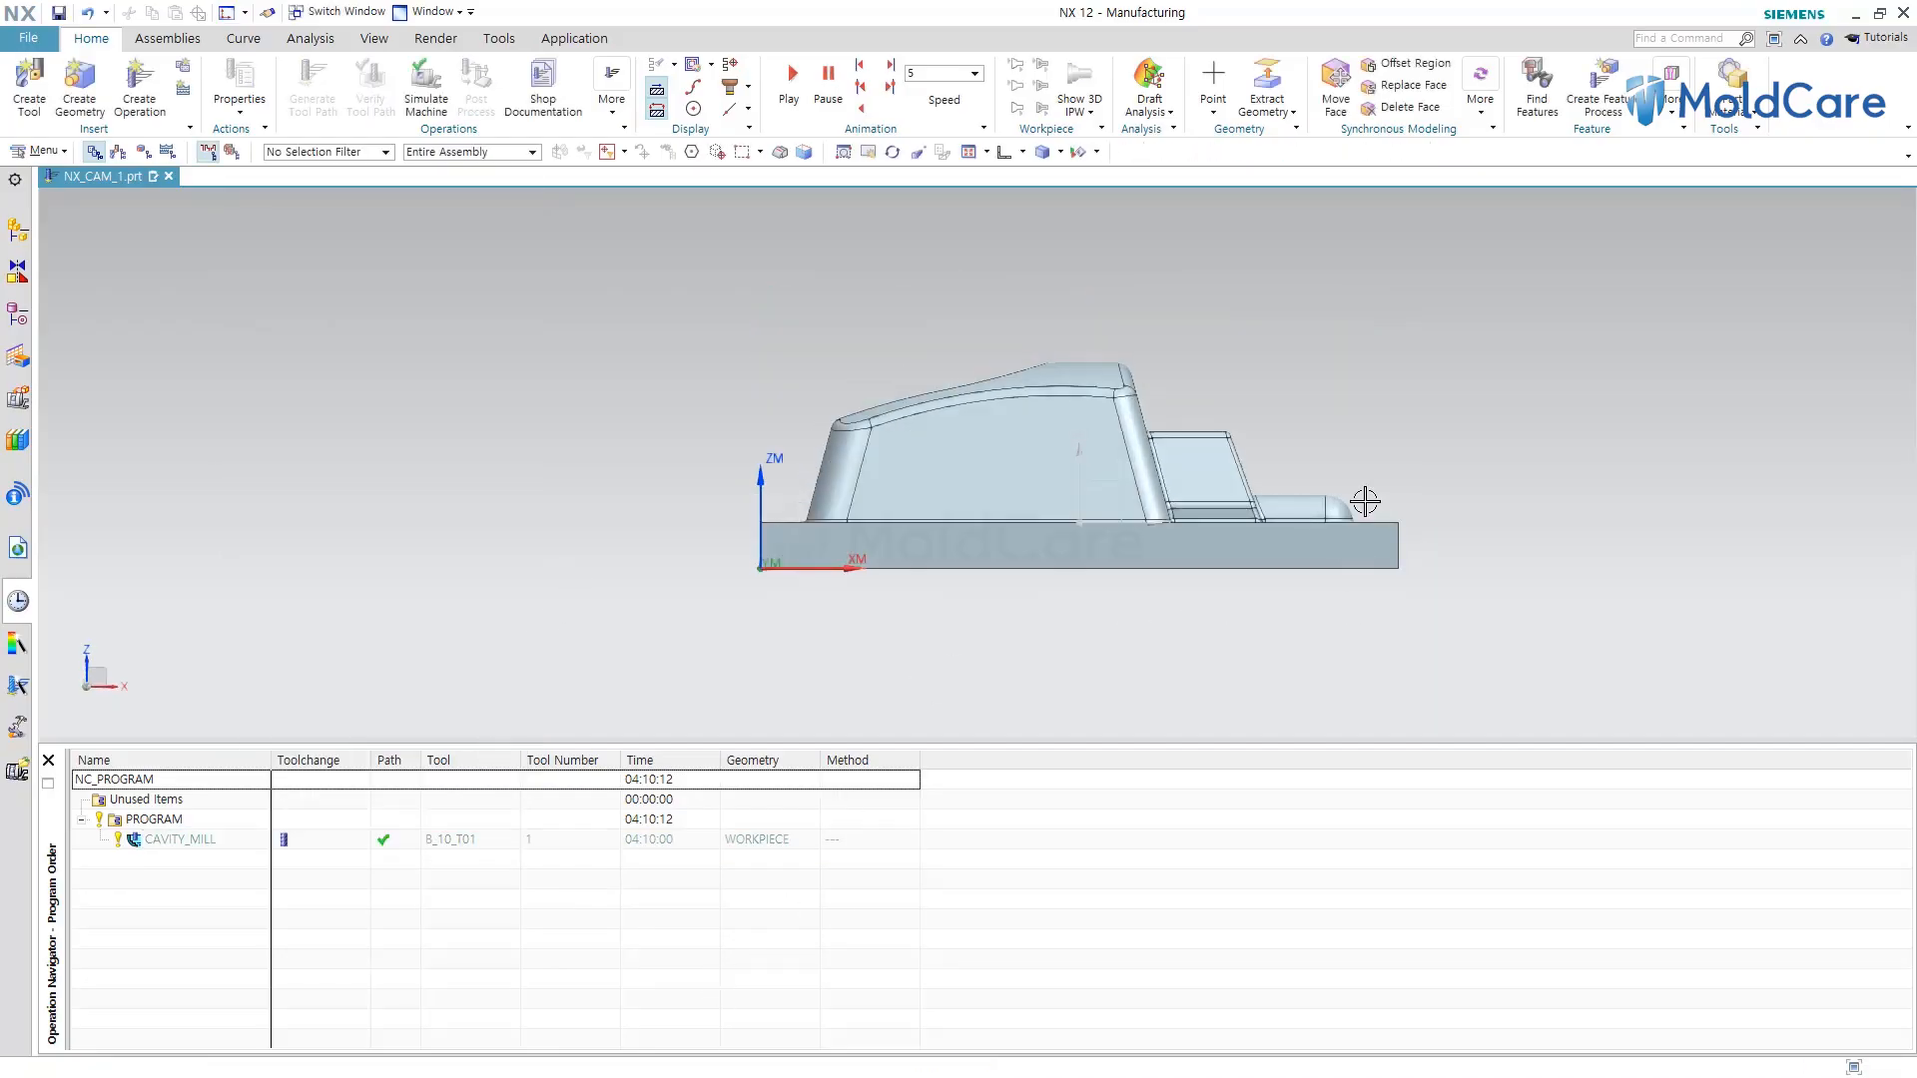
{"action": "scroll", "coordinate": [1334, 411], "scroll_direction": "up", "scroll_amount": 2}
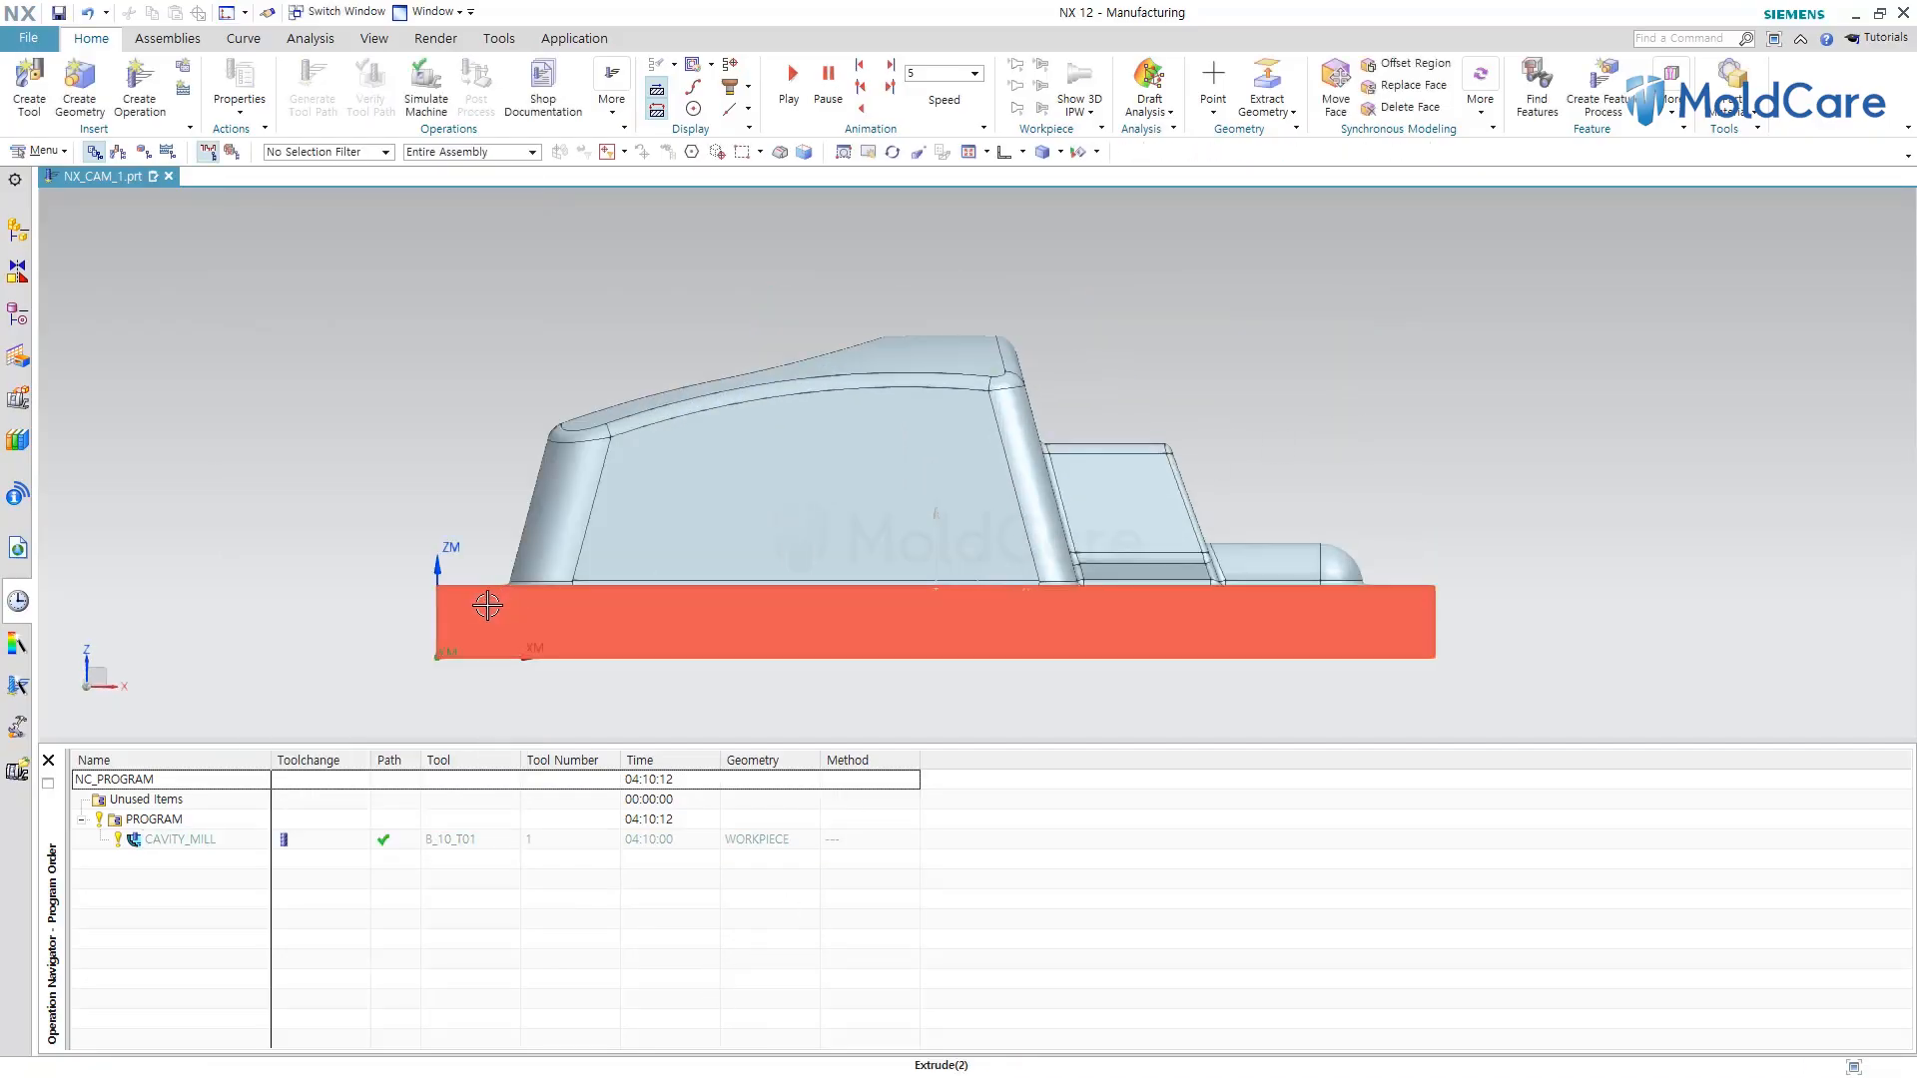
{"action": "key", "text": "ctrl+shift+b"}
{"action": "key", "text": "ctrl+shift+b"}
{"action": "key", "text": "ctrl+shift+b"}
{"action": "key", "text": "ctrl+shift+b"}
{"action": "key", "text": "ctrl+shift+b"}
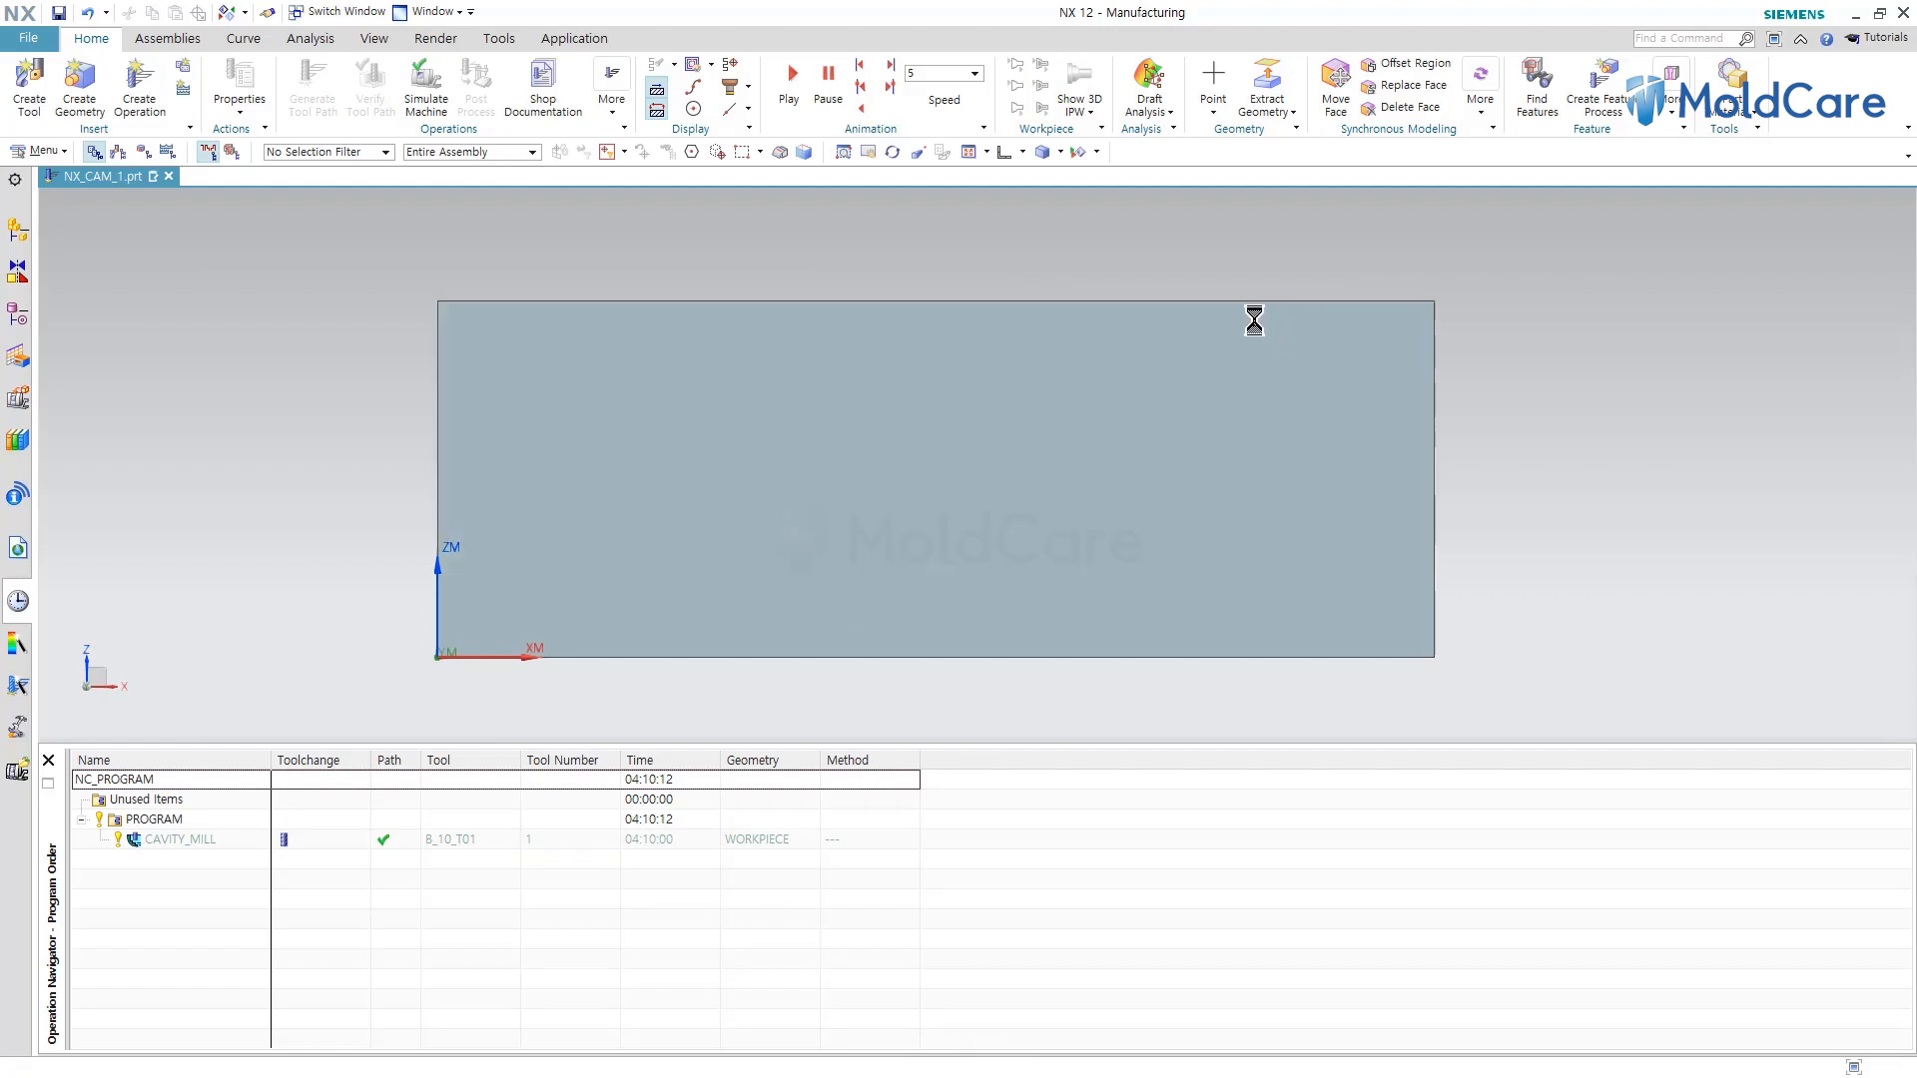
{"action": "key", "text": "ctrl+shift+b"}
{"action": "key", "text": "ctrl+shift+b"}
{"action": "key", "text": "ctrl+shift+b"}
{"action": "key", "text": "ctrl+shift+b"}
{"action": "key", "text": "ctrl+shift+b"}
{"action": "key", "text": "ctrl+shift+b"}
{"action": "key", "text": "ctrl+shift+b"}
{"action": "key", "text": "ctrl+shift+b"}
{"action": "key", "text": "ctrl+shift+b"}
{"action": "key", "text": "ctrl+shift+b"}
{"action": "key", "text": "ctrl+shift+b"}
{"action": "key", "text": "ctrl+shift+b"}
{"action": "key", "text": "ctrl+shift+b"}
{"action": "key", "text": "ctrl+shift+b"}
{"action": "key", "text": "ctrl+shift+b"}
{"action": "key", "text": "ctrl+shift+b"}
{"action": "key", "text": "ctrl+shift+b"}
{"action": "key", "text": "ctrl+shift+b"}
{"action": "key", "text": "ctrl+shift+b"}
{"action": "key", "text": "ctrl+shift+b"}
{"action": "key", "text": "ctrl+shift+b"}
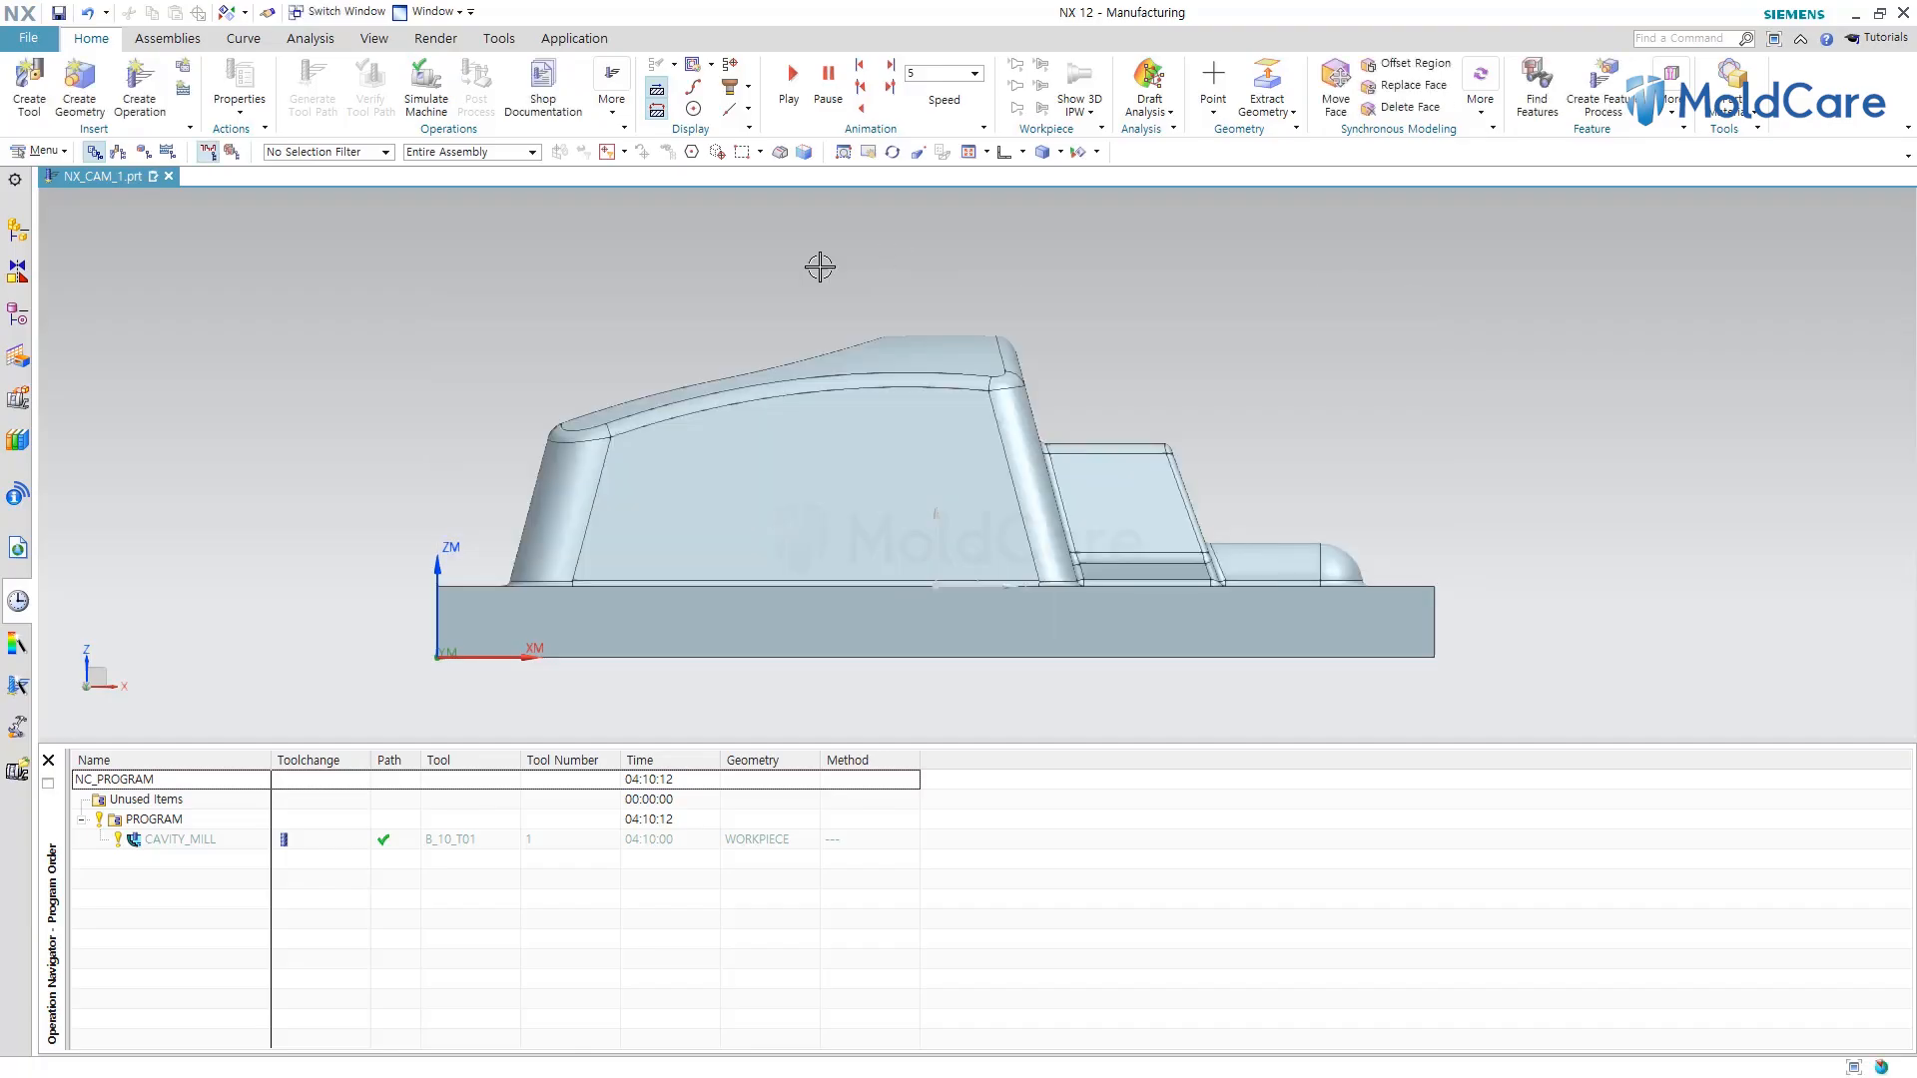
{"action": "key", "text": "ctrl+shift+b"}
{"action": "key", "text": "ctrl+shift+b"}
{"action": "key", "text": "ctrl+shift+b"}
{"action": "key", "text": "ctrl+shift+b"}
{"action": "key", "text": "ctrl+shift+b"}
{"action": "key", "text": "ctrl+shift+b"}
{"action": "key", "text": "ctrl+shift+b"}
{"action": "key", "text": "ctrl+shift+b"}
{"action": "key", "text": "ctrl+shift+b"}
{"action": "key", "text": "ctrl+shift+b"}
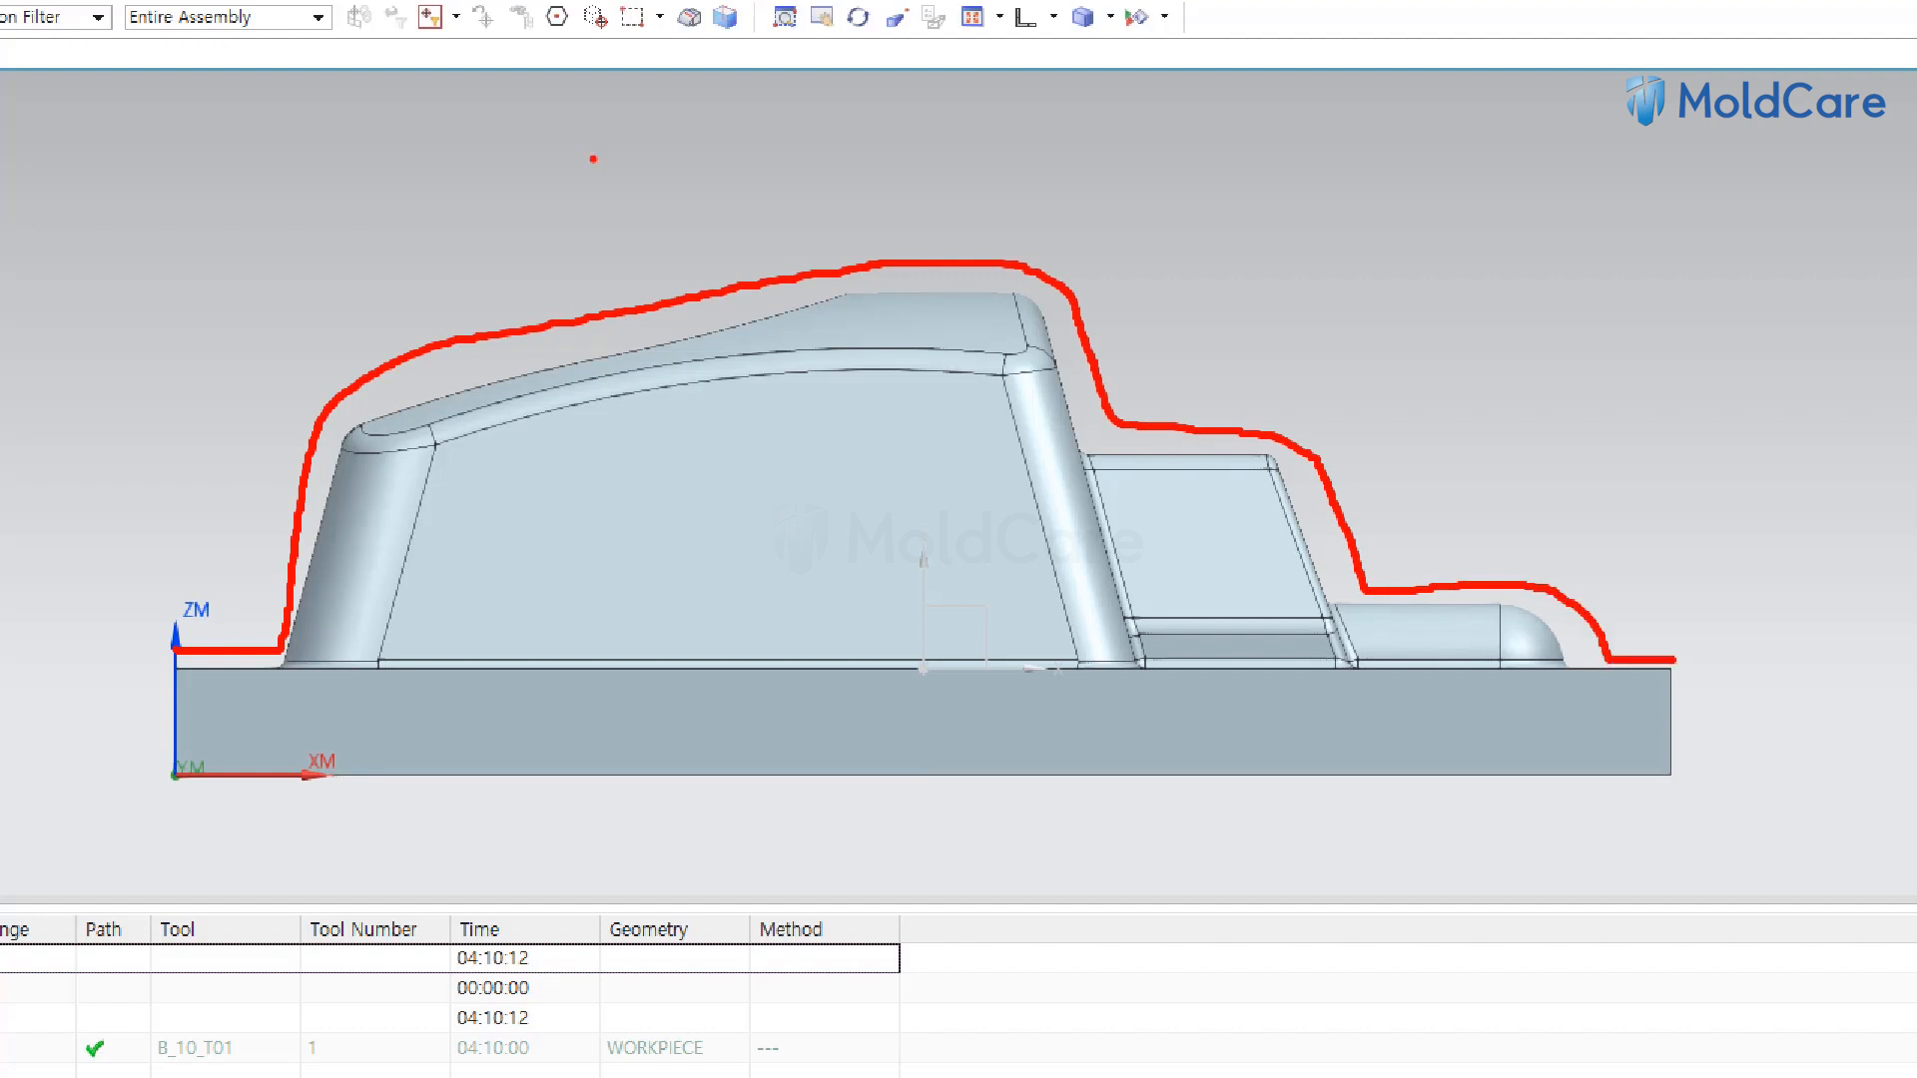
{"action": "mouse_move", "coordinate": [884, 228]}
{"action": "left_mouse_down"}
{"action": "mouse_move", "coordinate": [911, 281]}
{"action": "mouse_move", "coordinate": [957, 265]}
{"action": "mouse_move", "coordinate": [978, 198]}
{"action": "left_mouse_up"}
{"action": "key", "text": "Escape"}
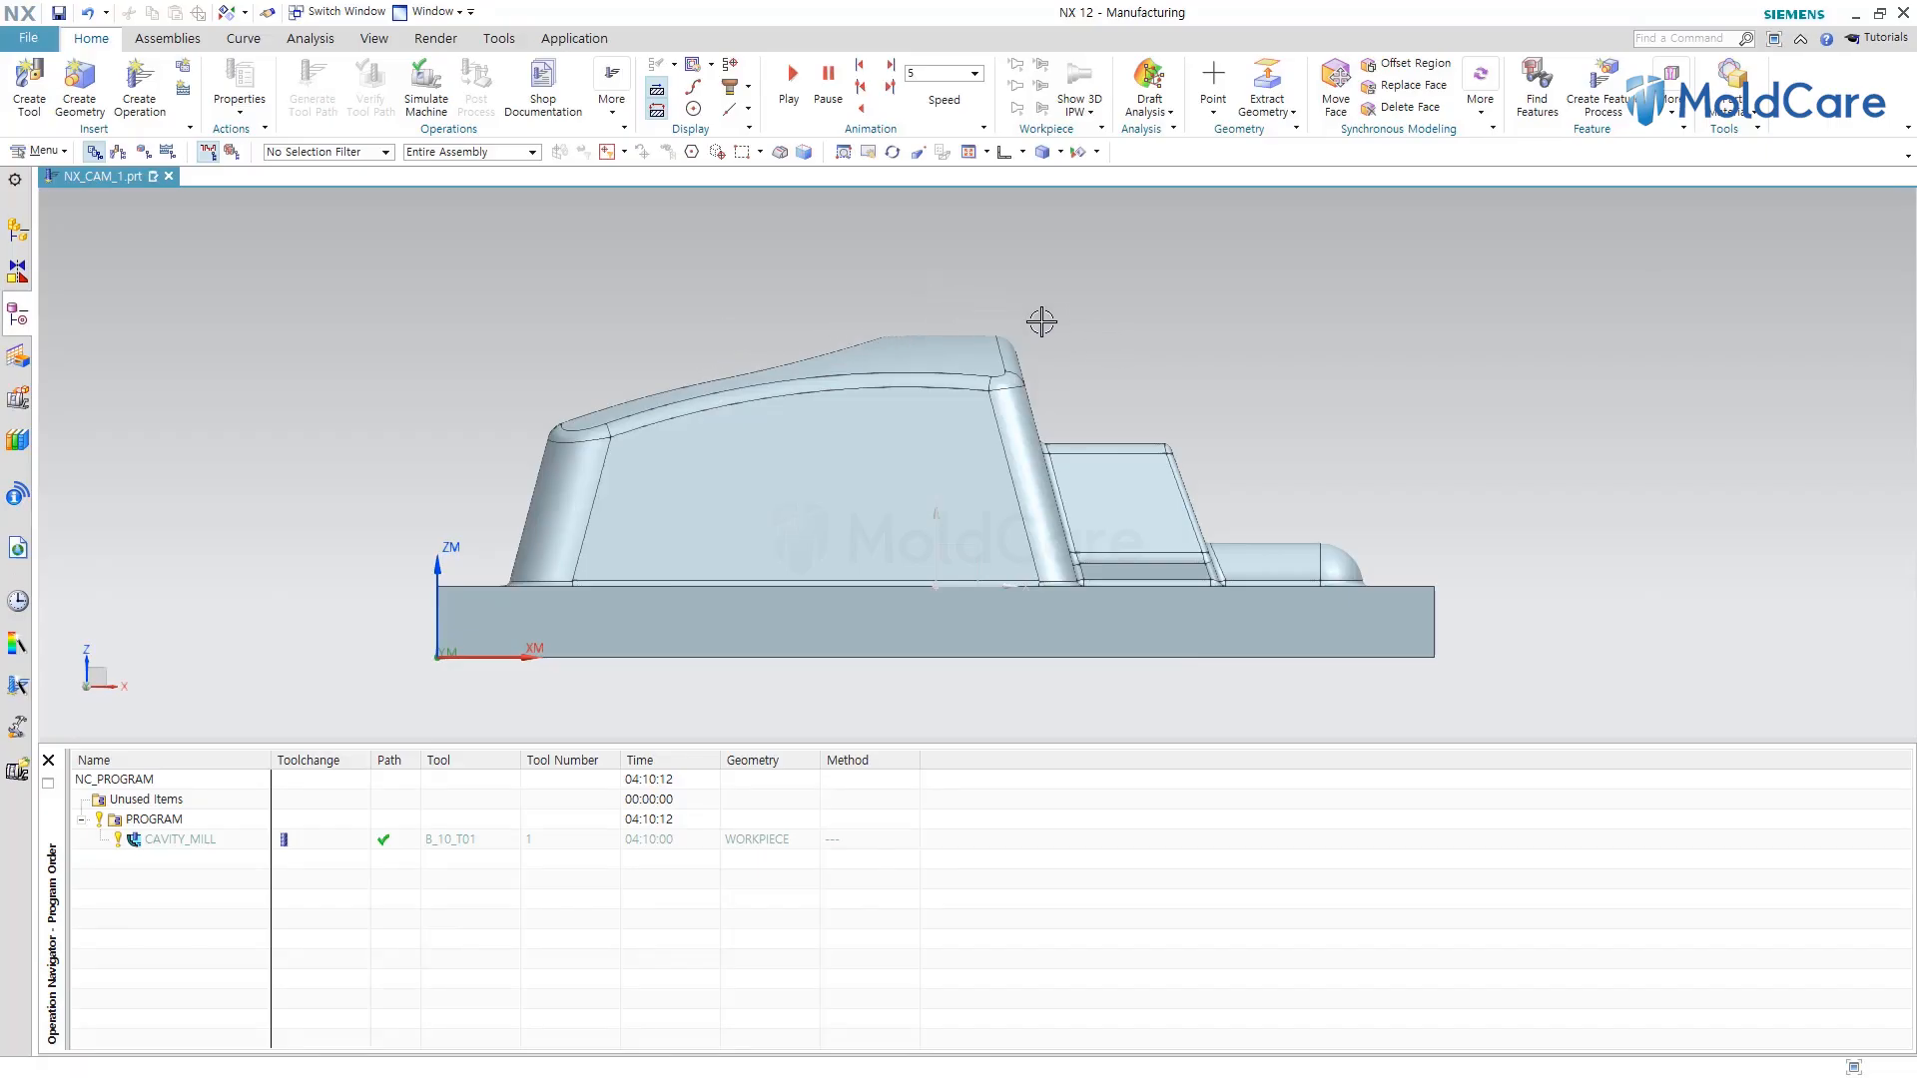
Reopen the Cavity Mill operation for editing and pick Follow Periphery as the cut pattern.
{"action": "left_click", "coordinate": [174, 905]}
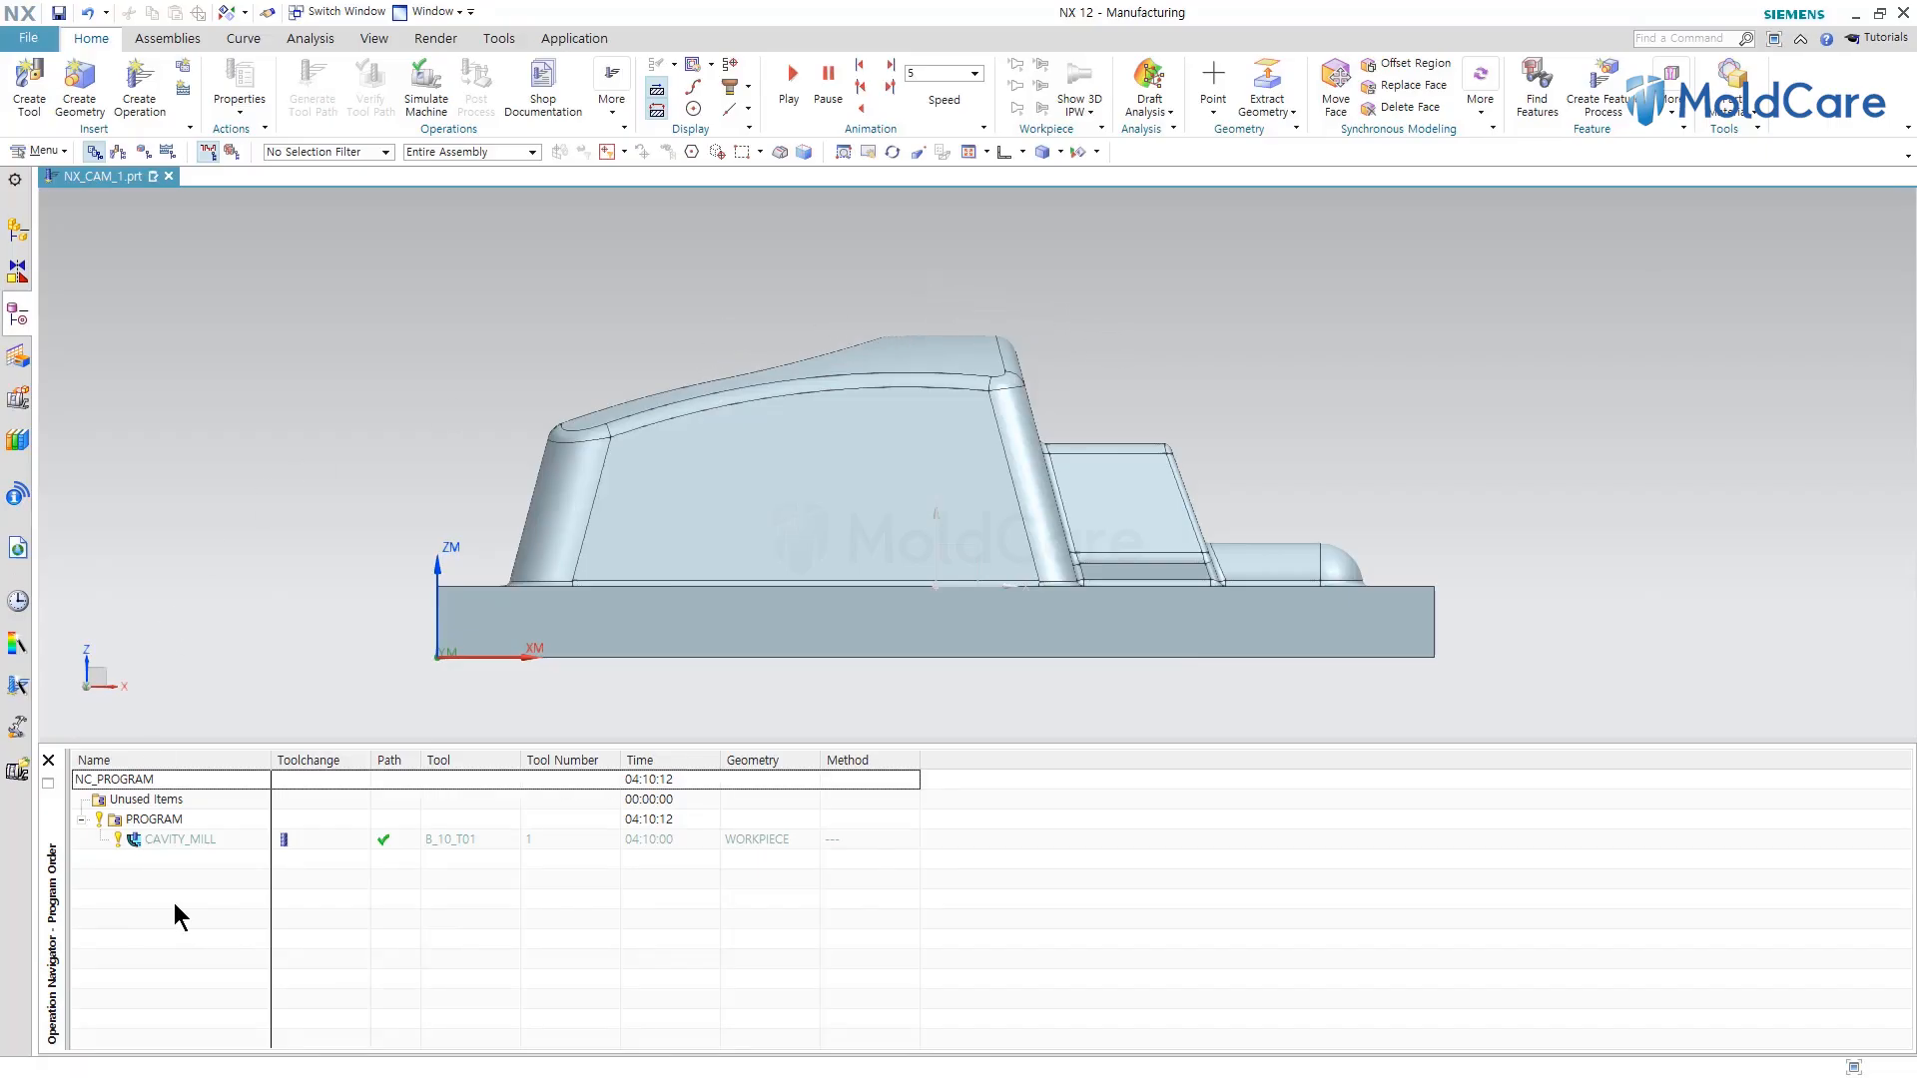
{"action": "right_click", "coordinate": [163, 840]}
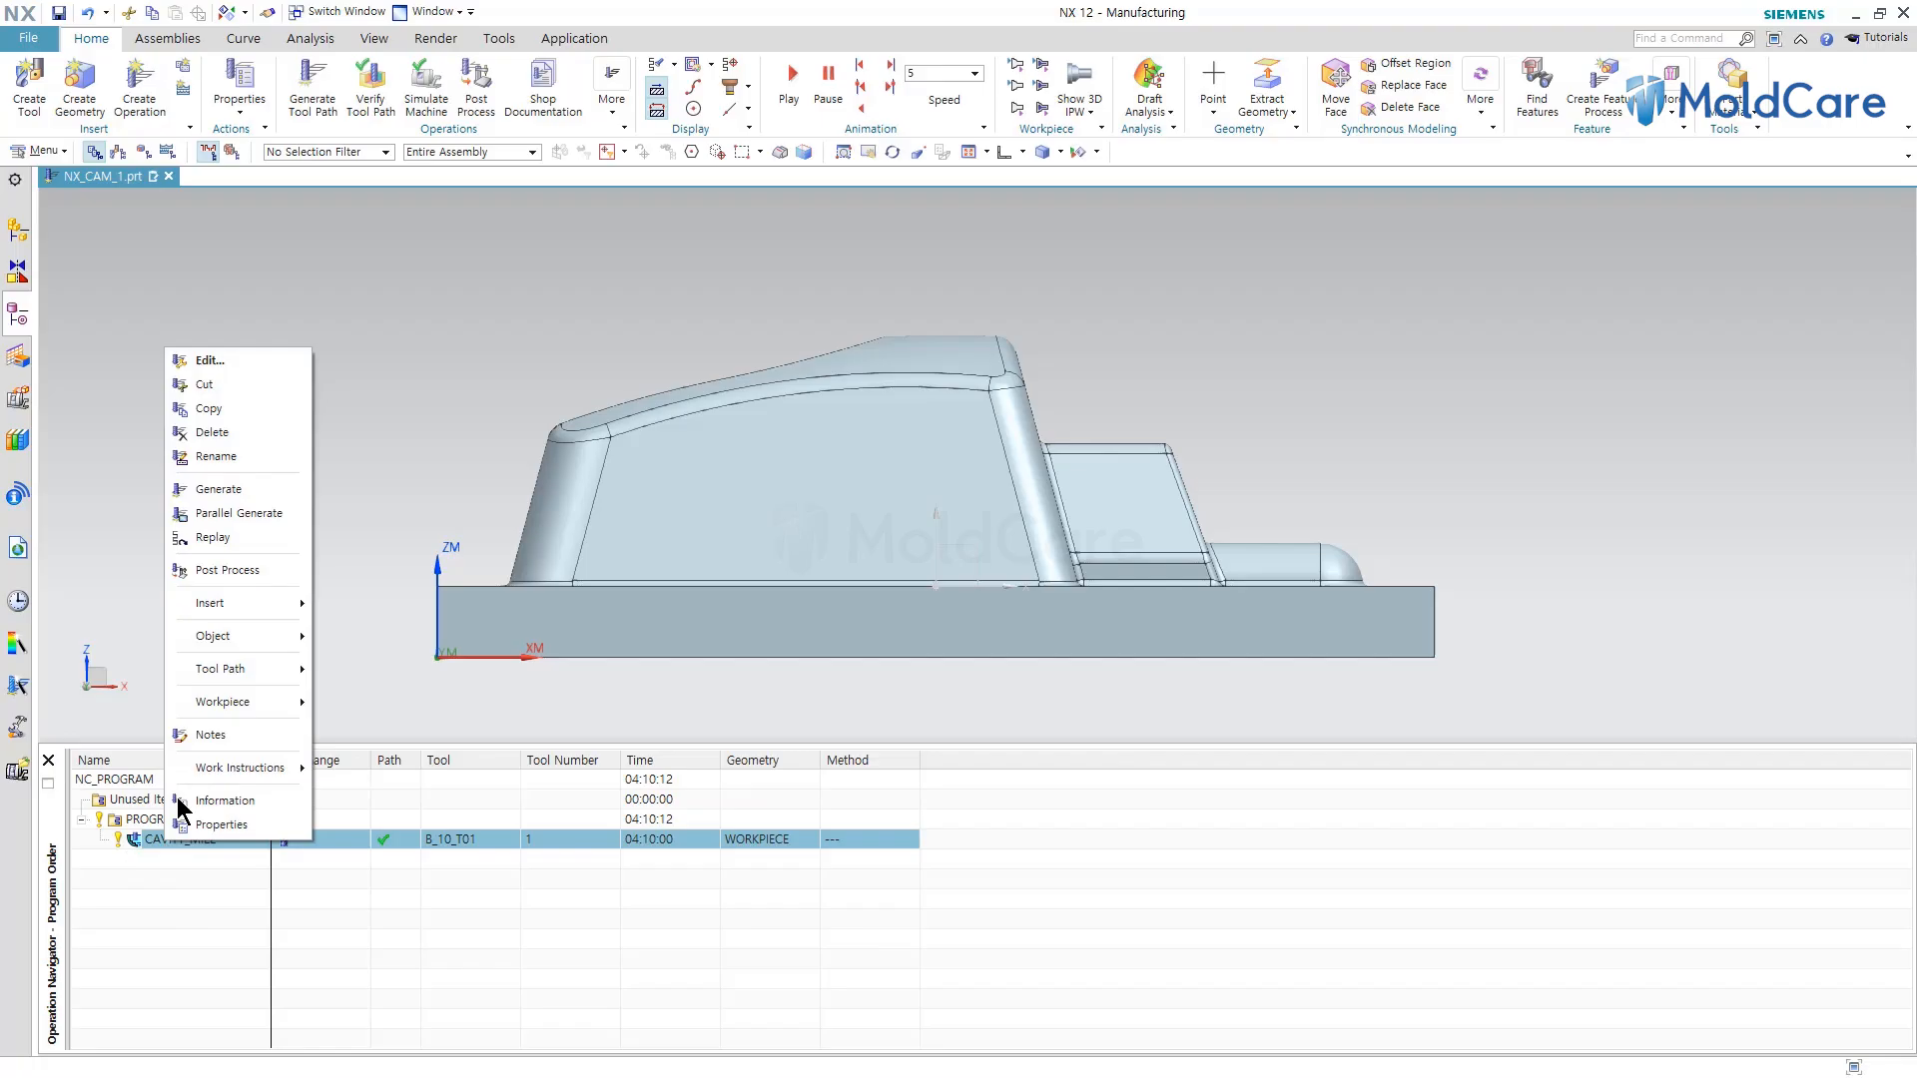
{"action": "left_click", "coordinate": [219, 352]}
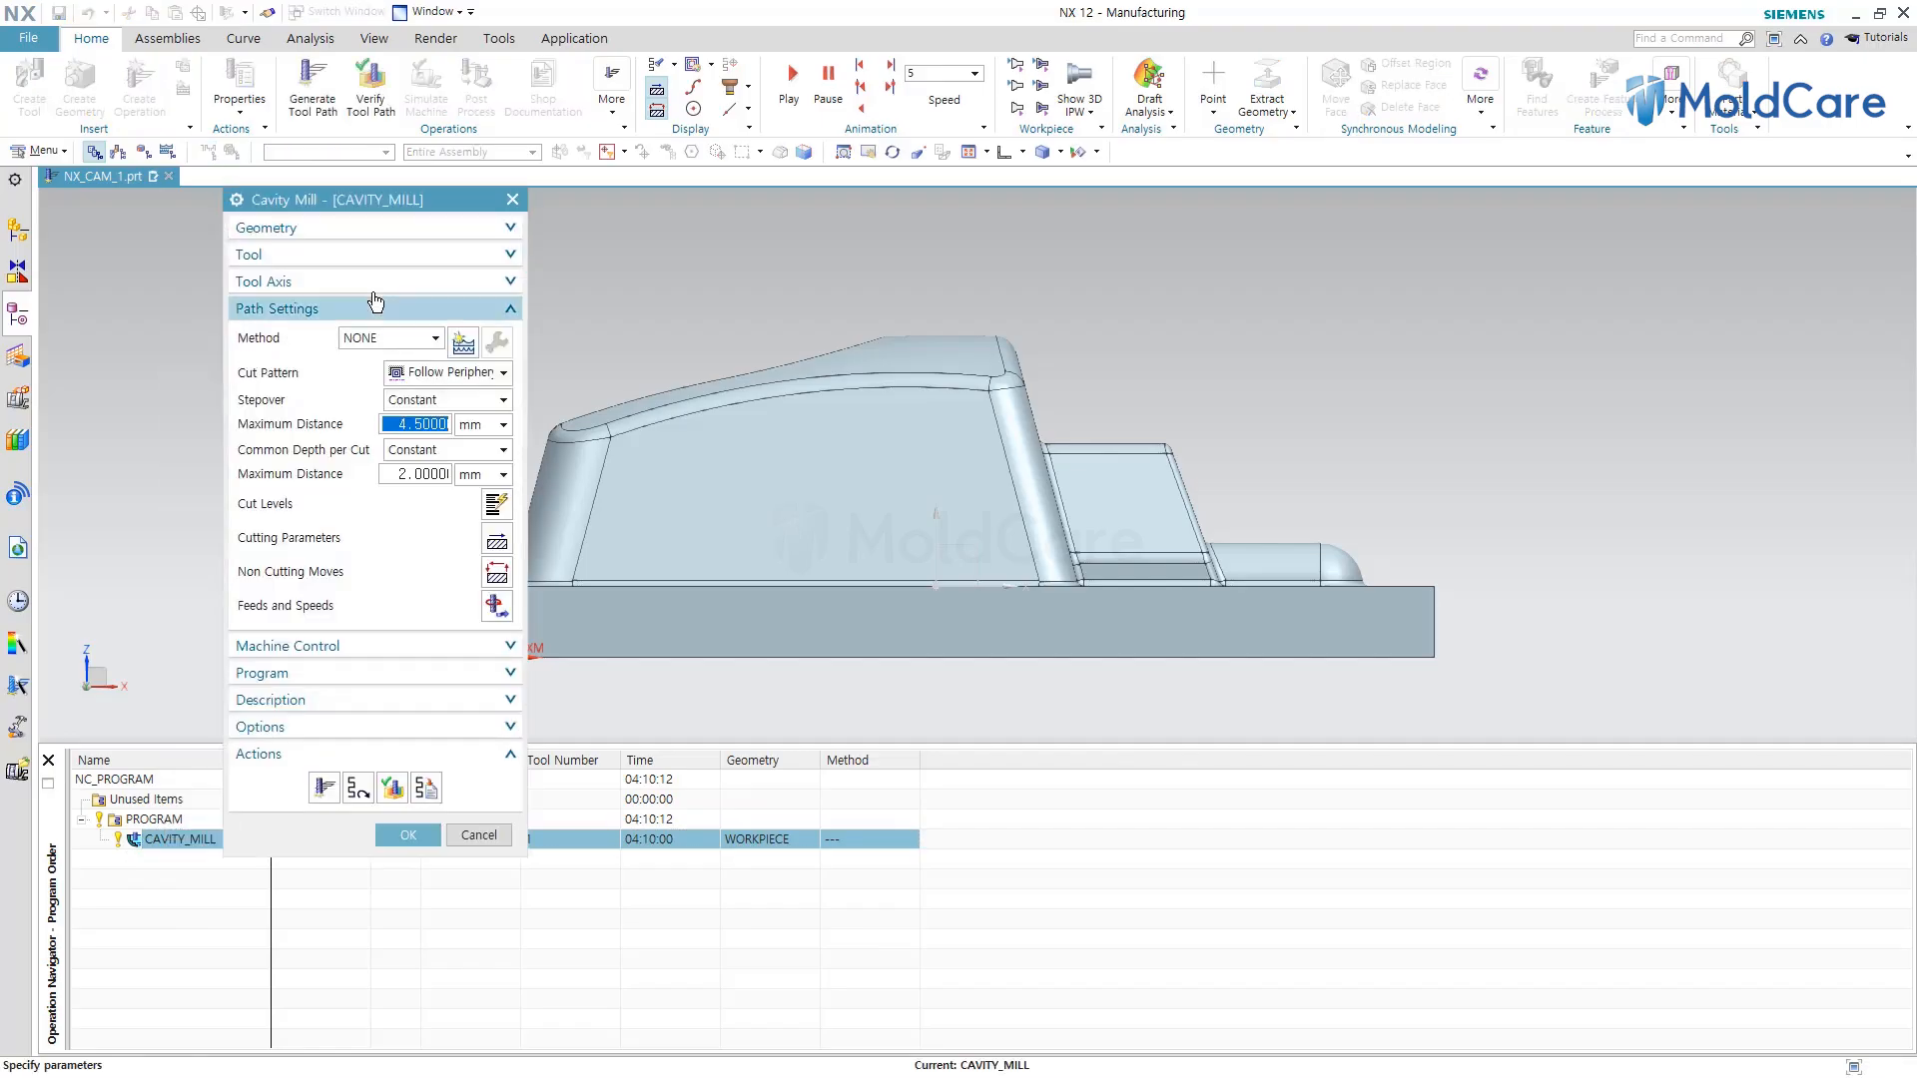
{"action": "middle_click_drag", "start_coordinate": [1224, 423], "coordinate": [896, 469]}
{"action": "left_click", "coordinate": [503, 374]}
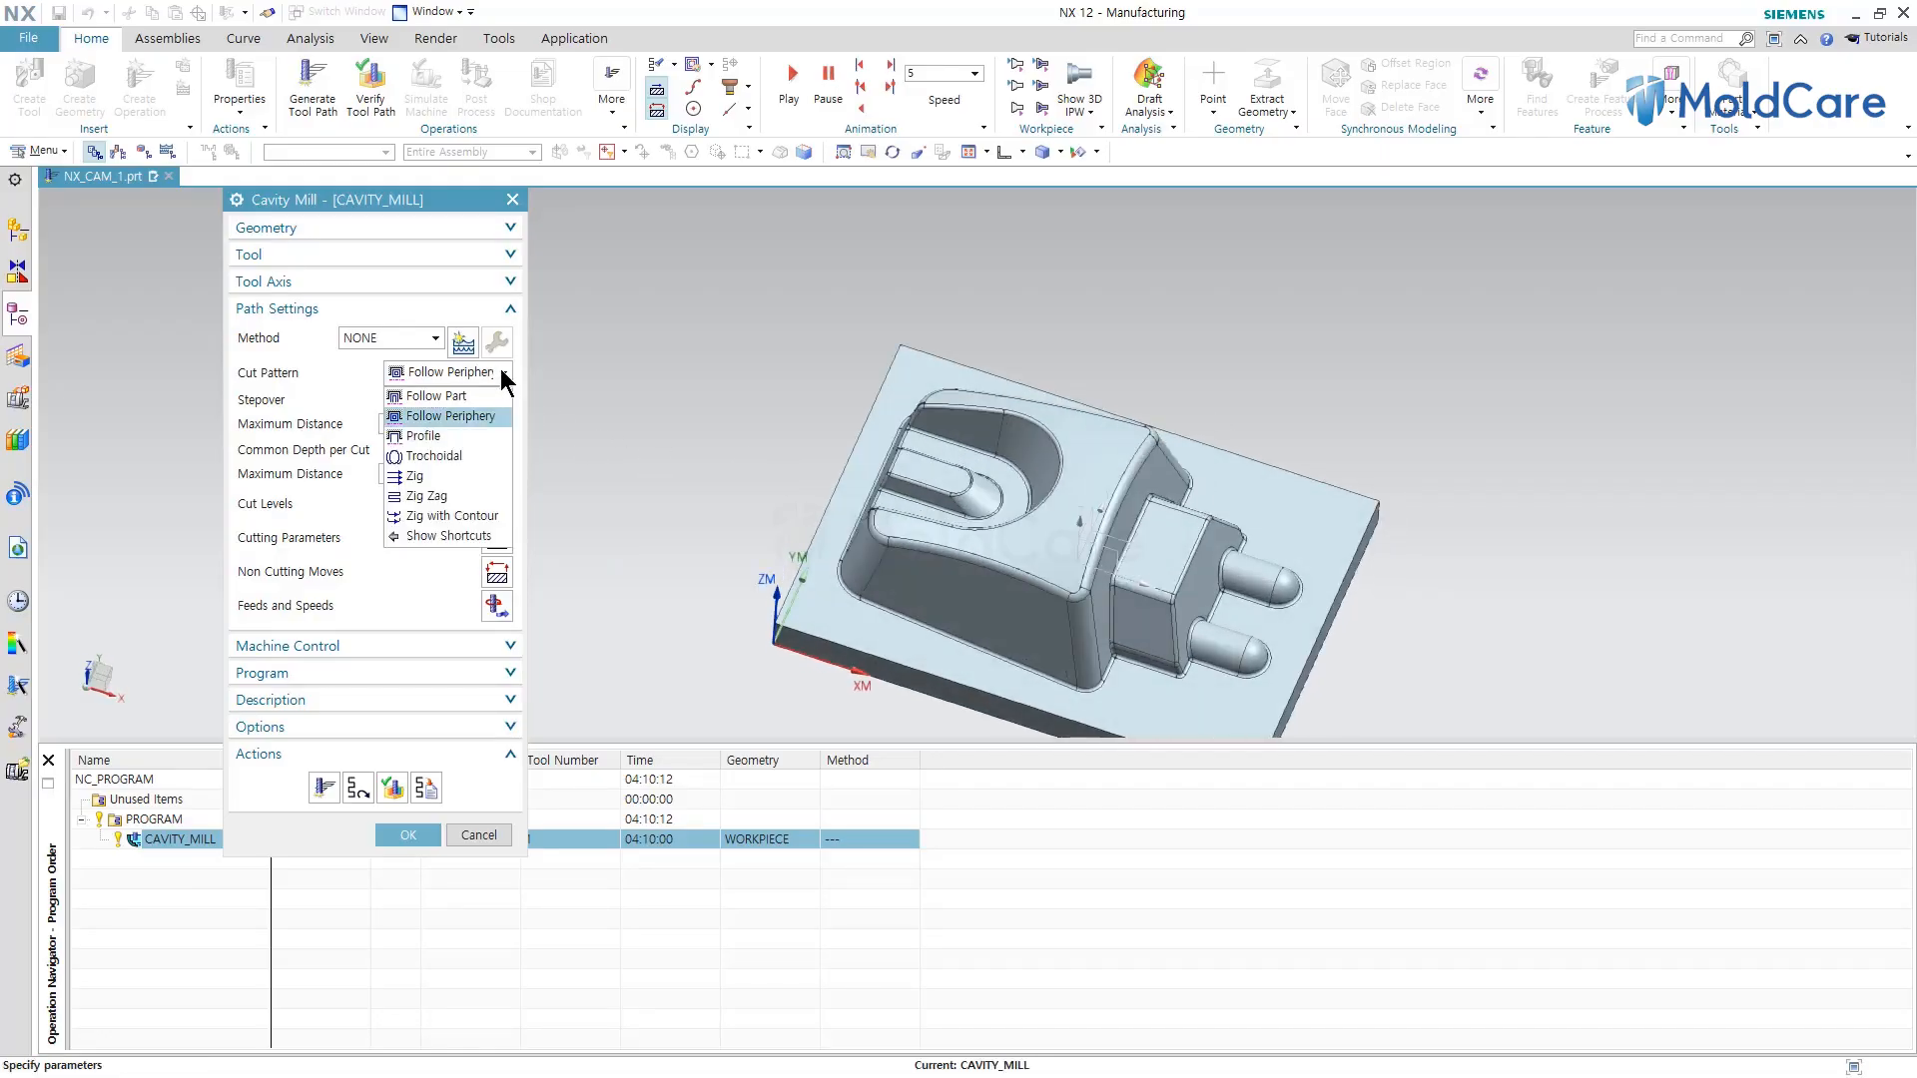
{"action": "left_click", "coordinate": [429, 416]}
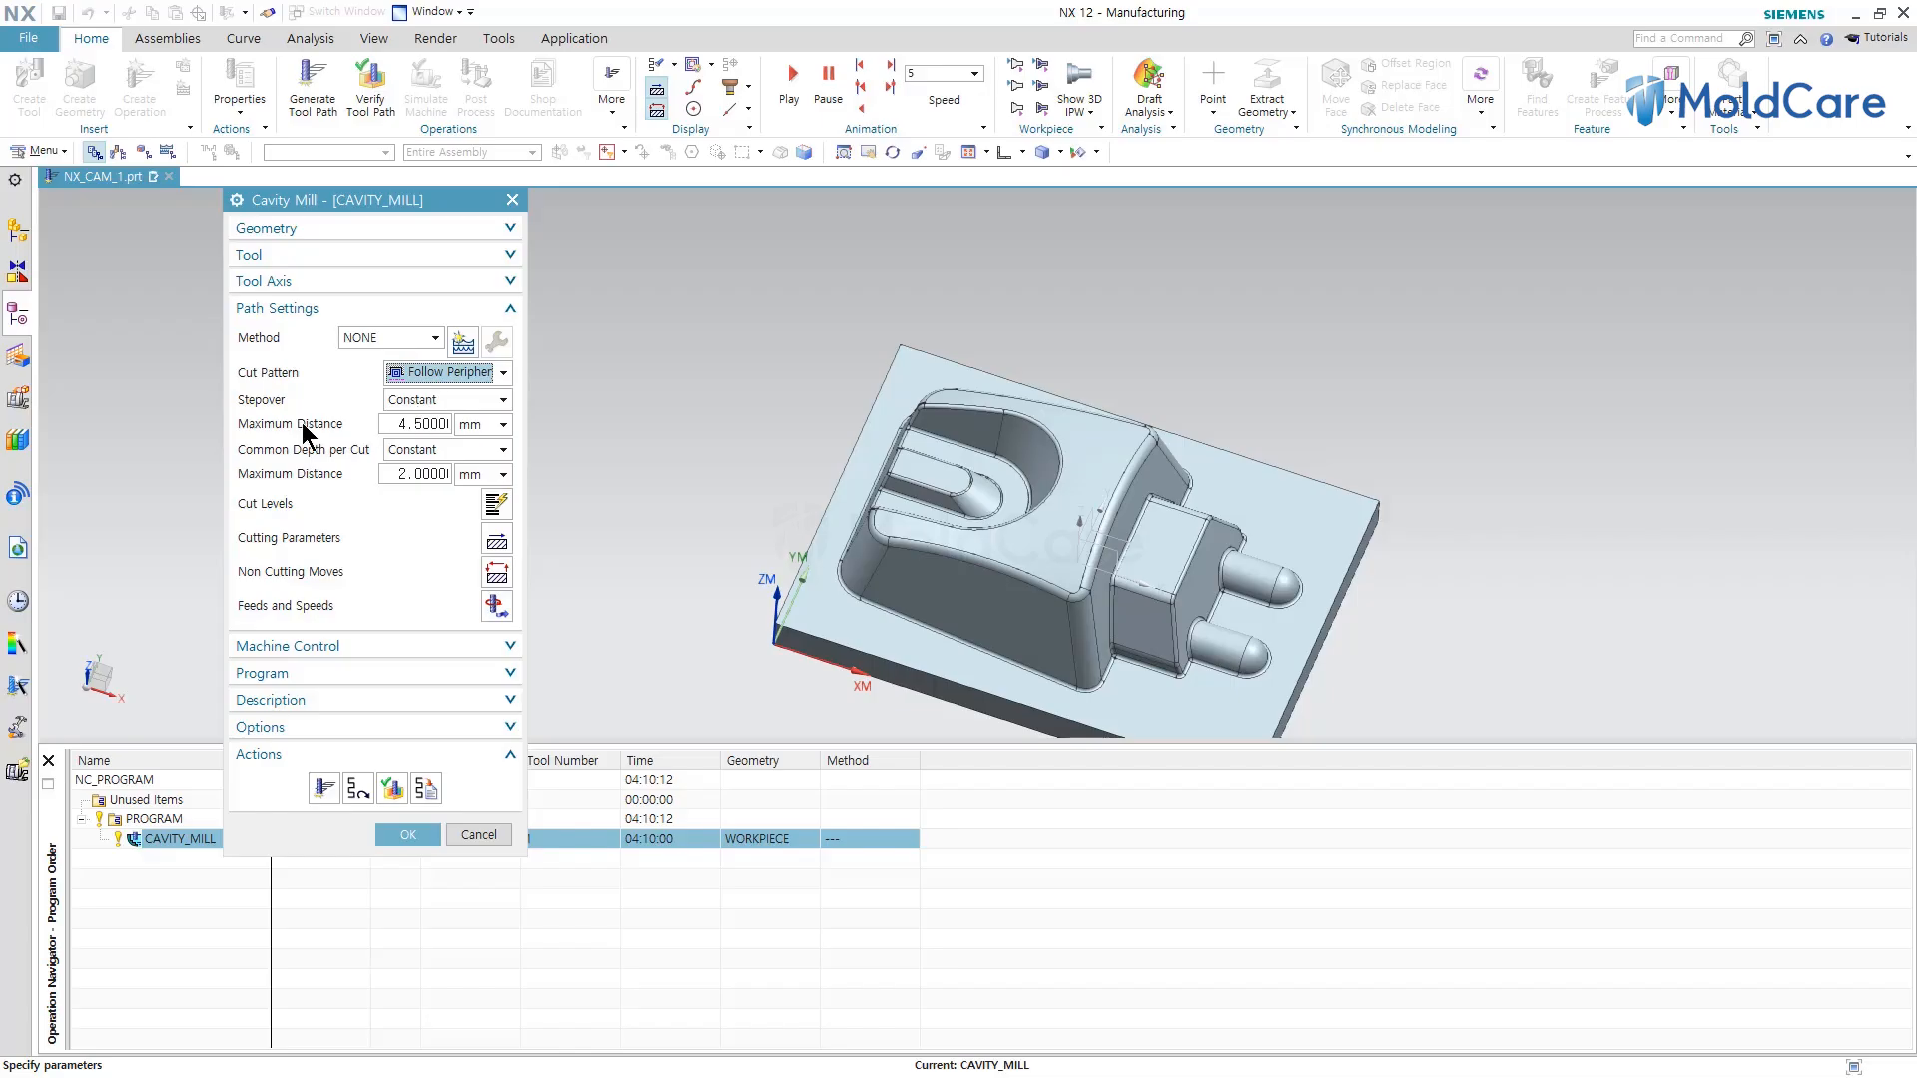
Set the second Maximum Distance under Common Depth per Cut to 2.0 mm.
{"action": "left_click", "coordinate": [421, 424]}
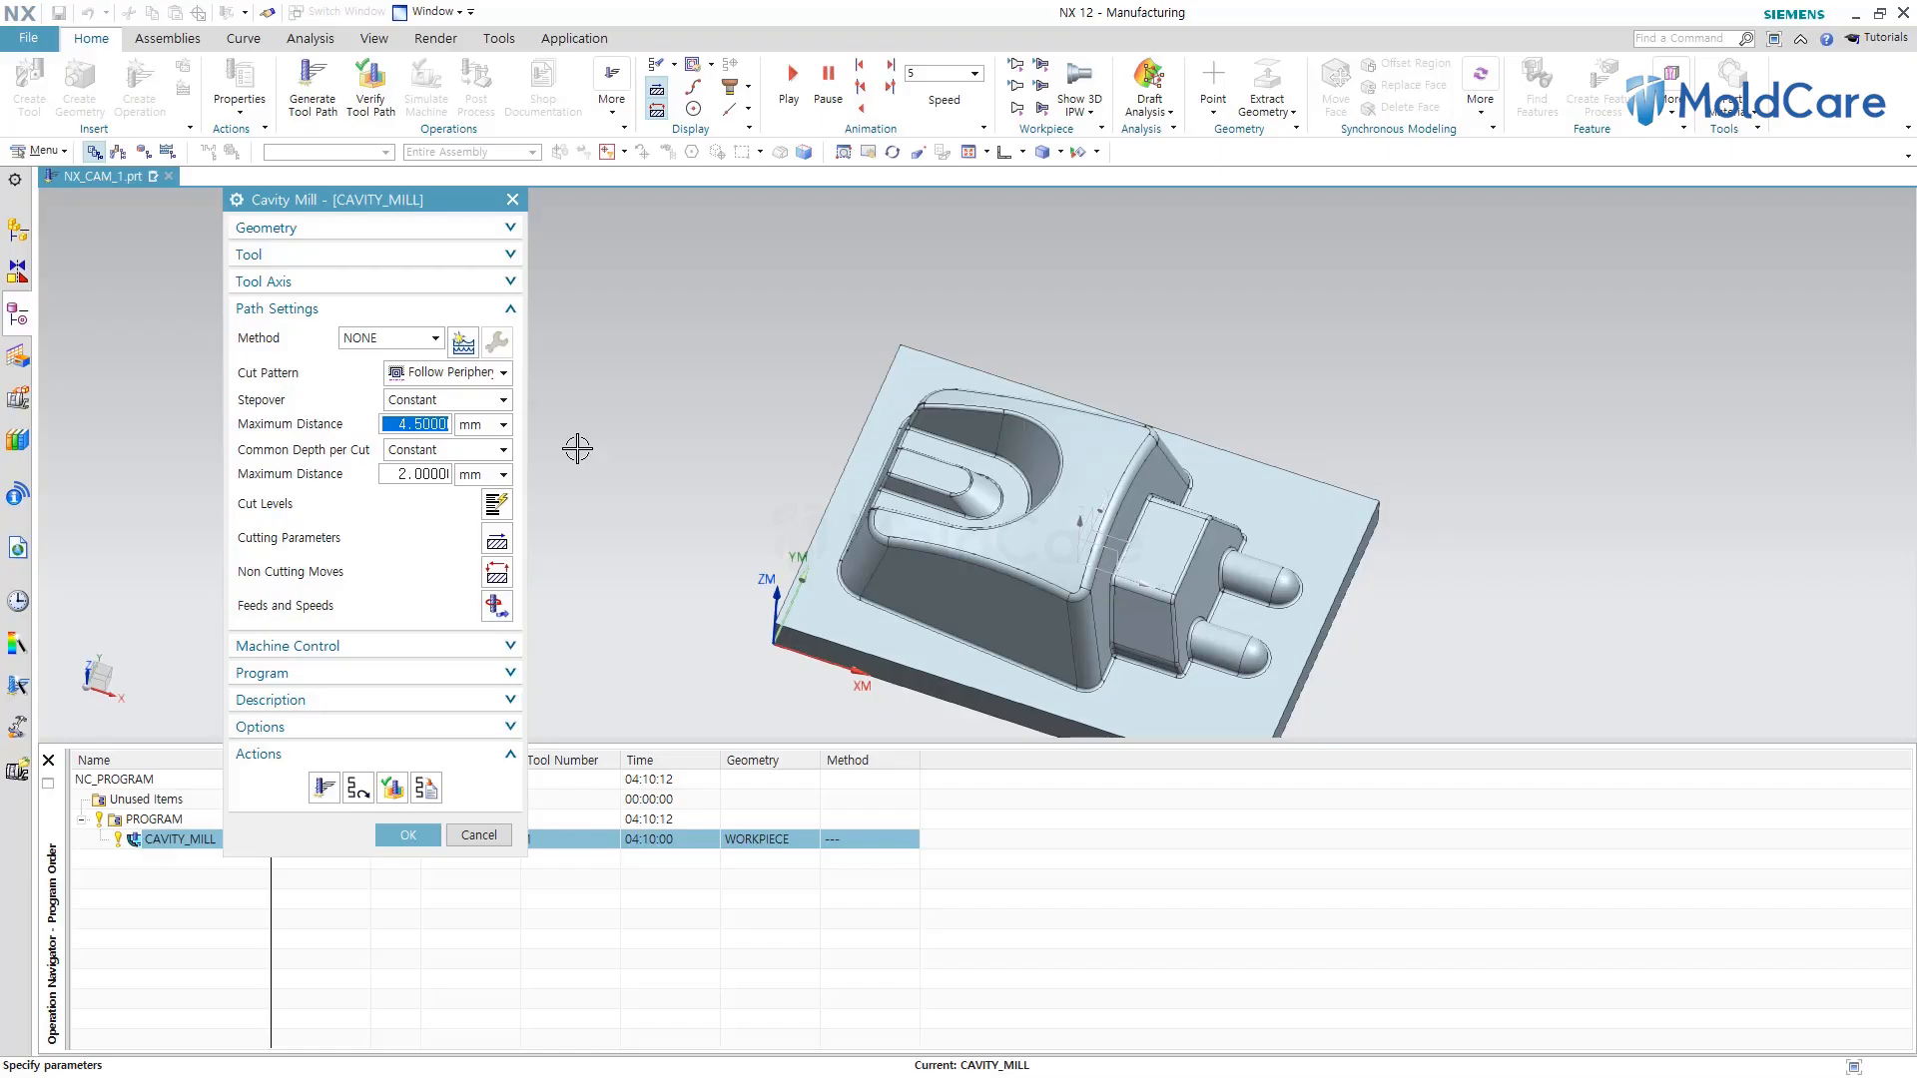
{"action": "double_click", "coordinate": [429, 424]}
{"action": "left_click", "coordinate": [433, 473]}
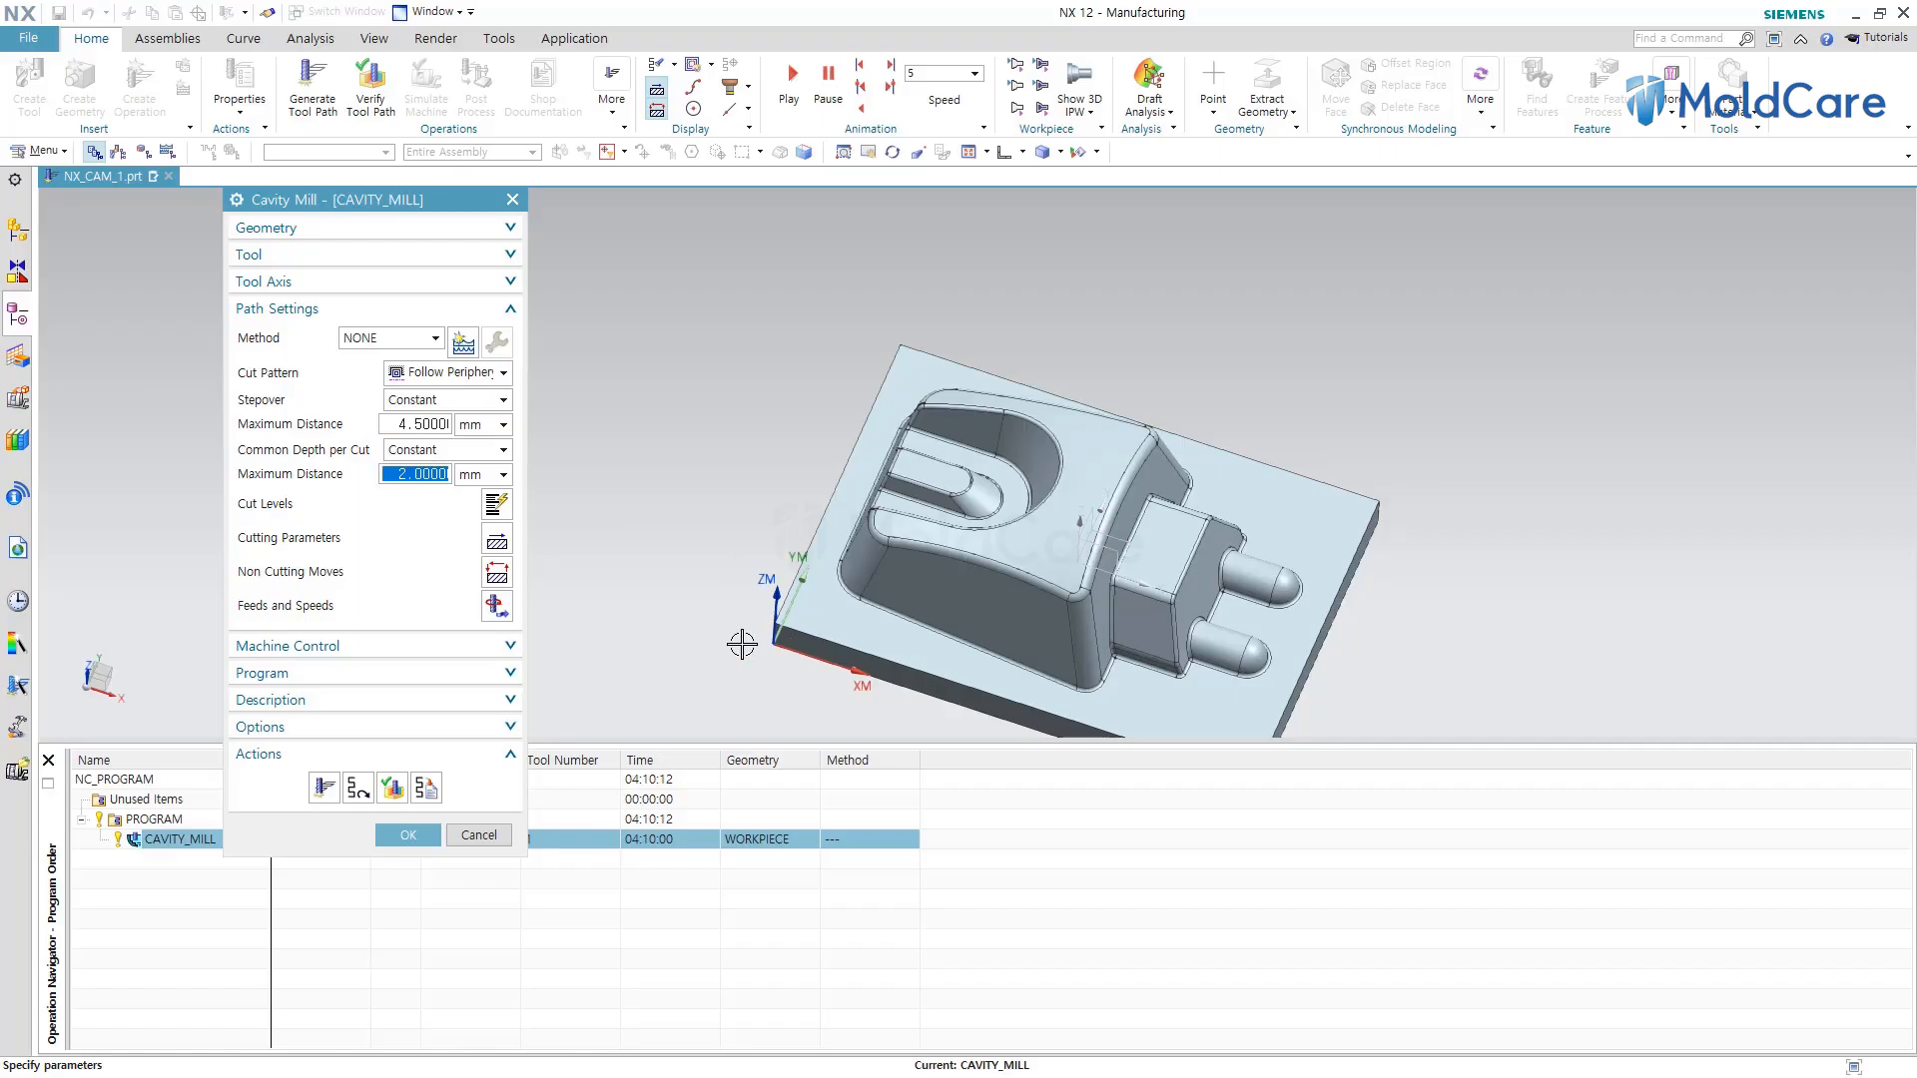
{"action": "middle_click_drag", "start_coordinate": [710, 642], "coordinate": [719, 607]}
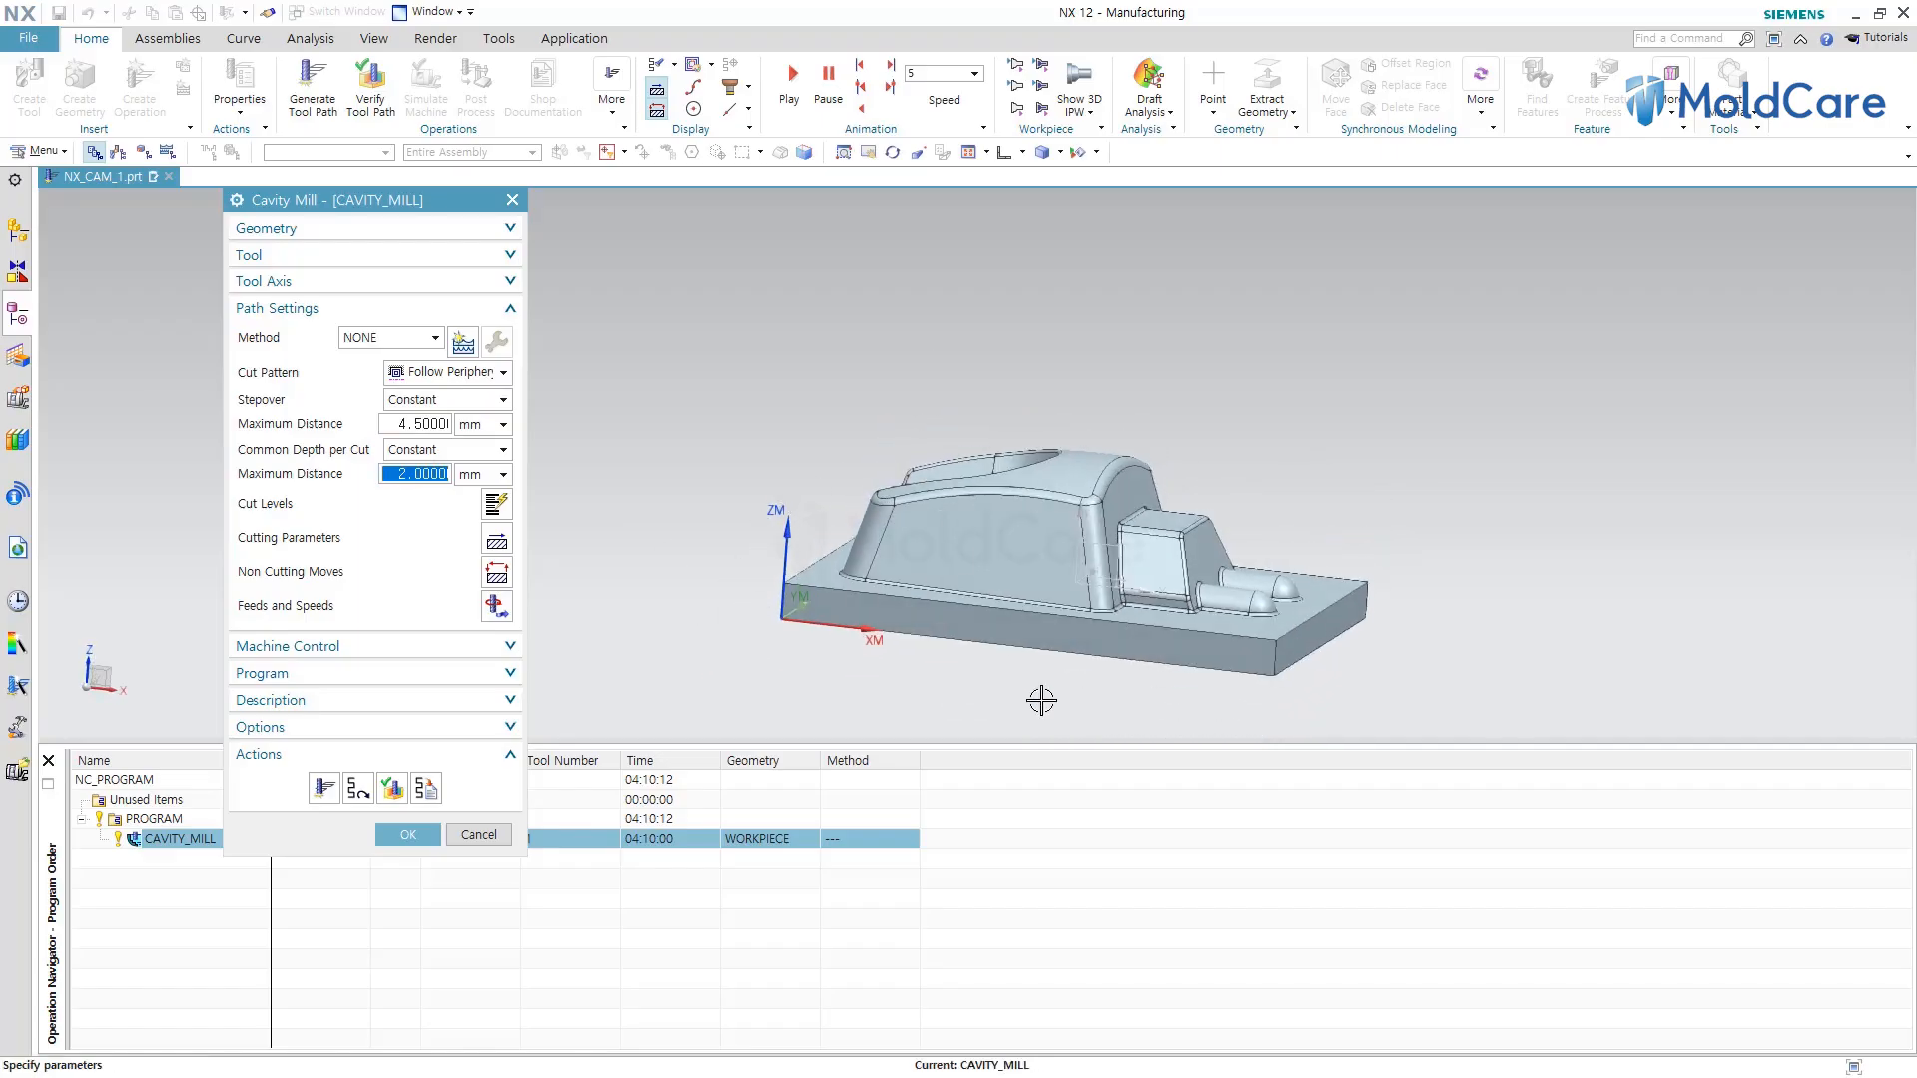
{"action": "double_click", "coordinate": [419, 474]}
{"action": "double_click", "coordinate": [419, 474]}
{"action": "type", "text": "2.0"}
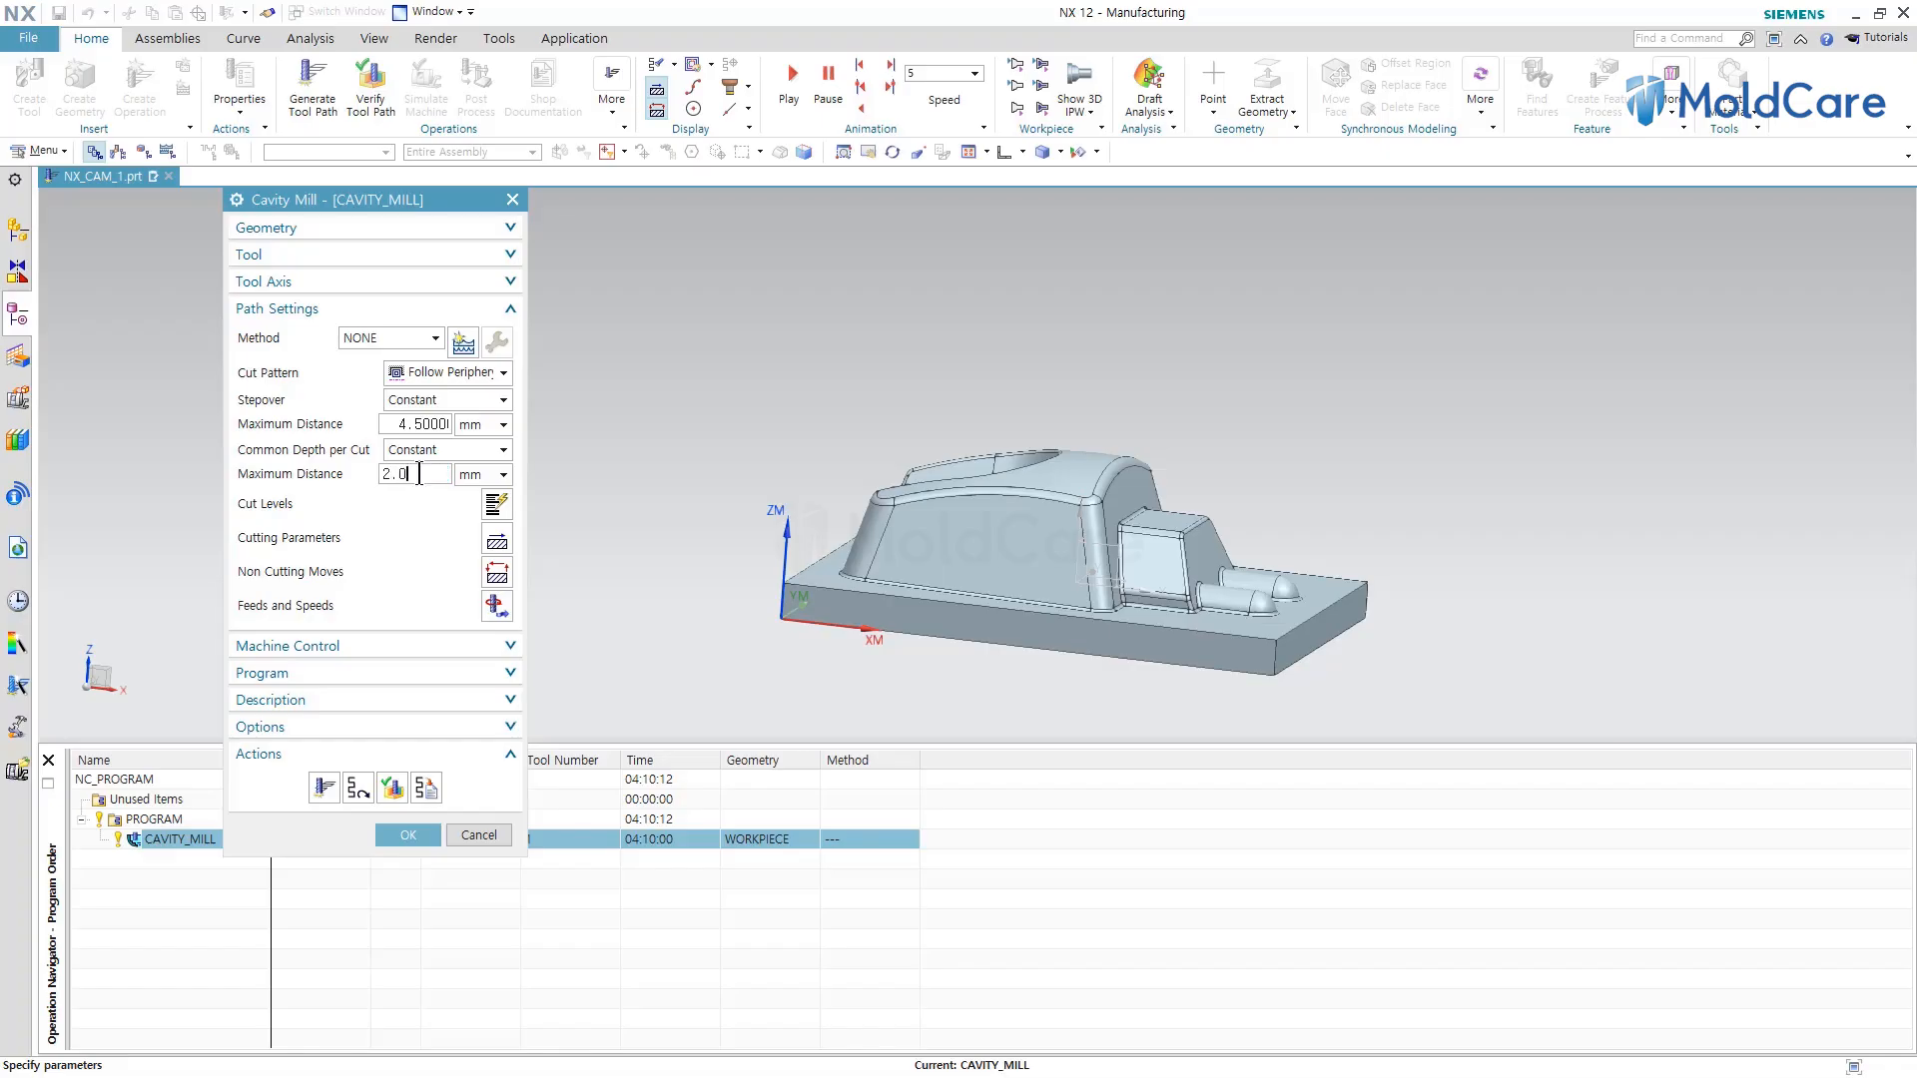
Regenerate the tool path and play the 3D Dynamic verification at animation speed 7.
{"action": "left_click", "coordinate": [323, 790]}
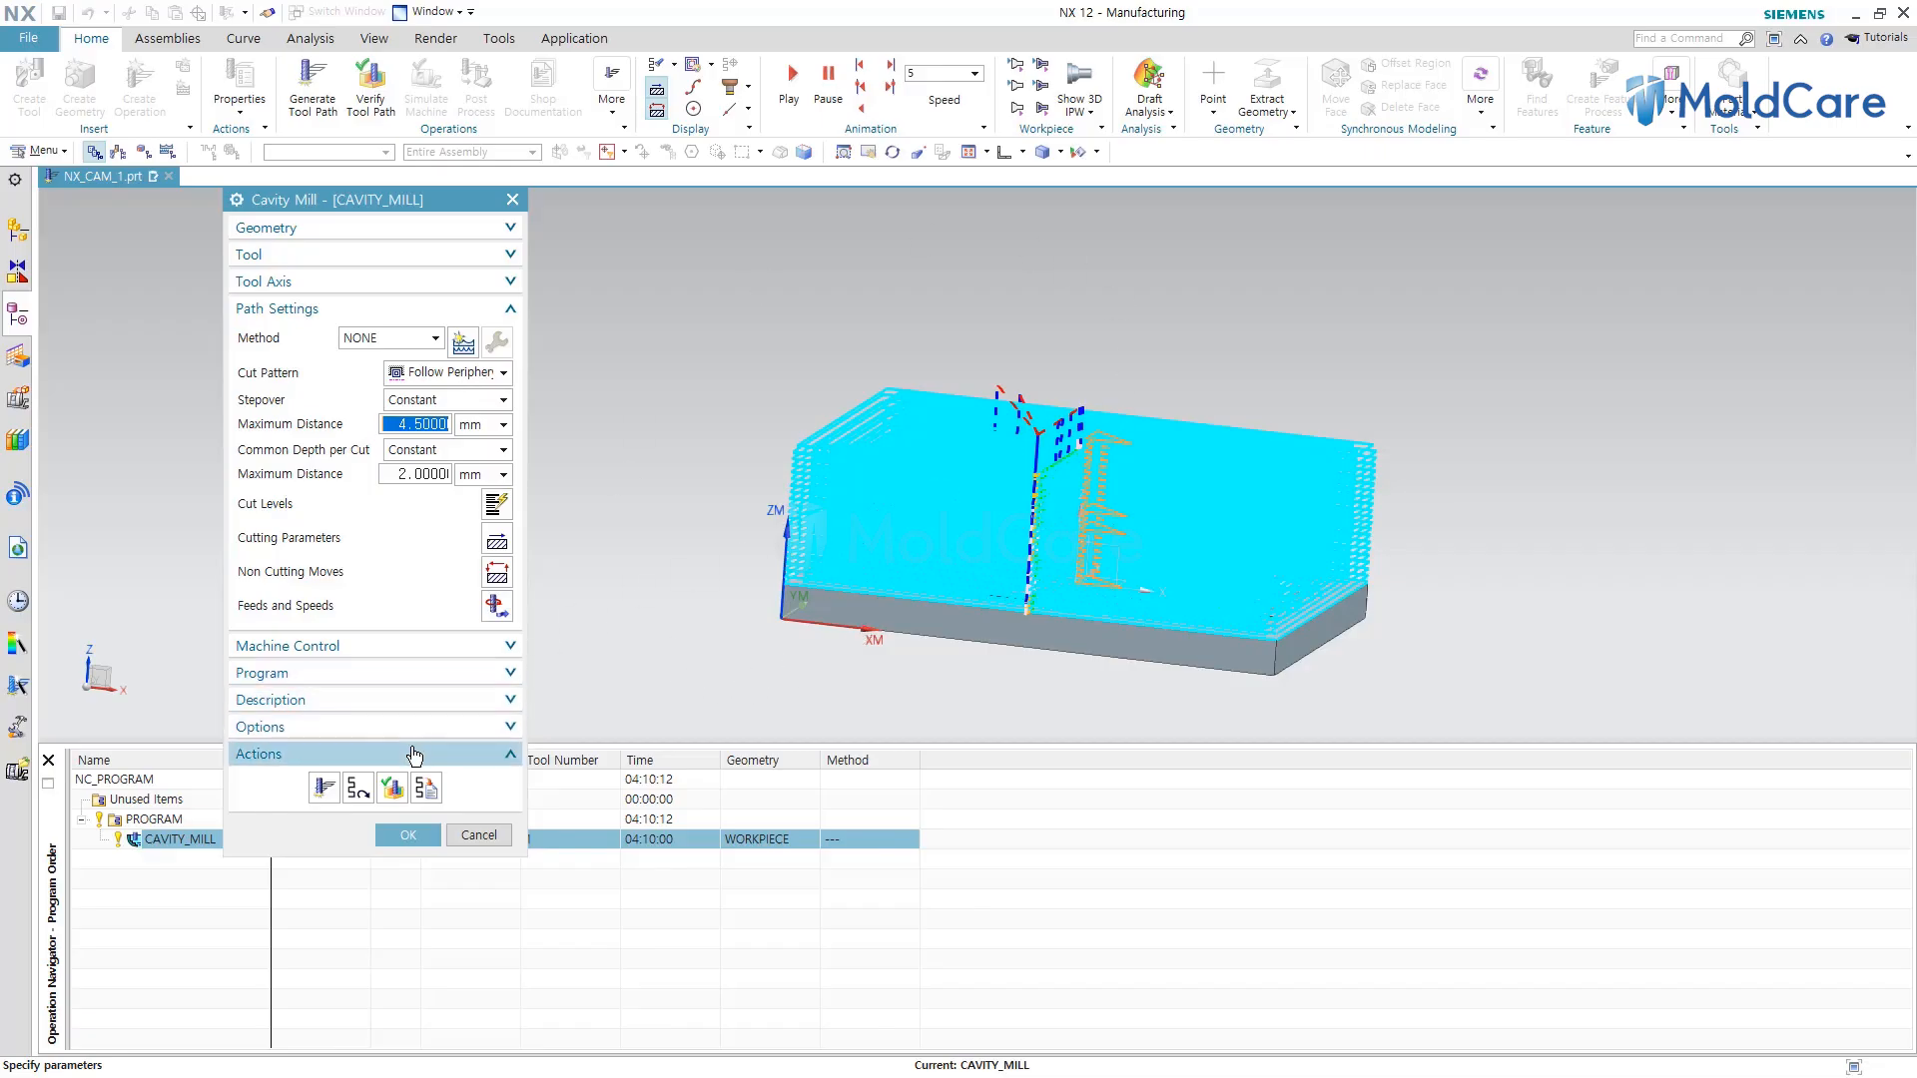
{"action": "left_click", "coordinate": [393, 787]}
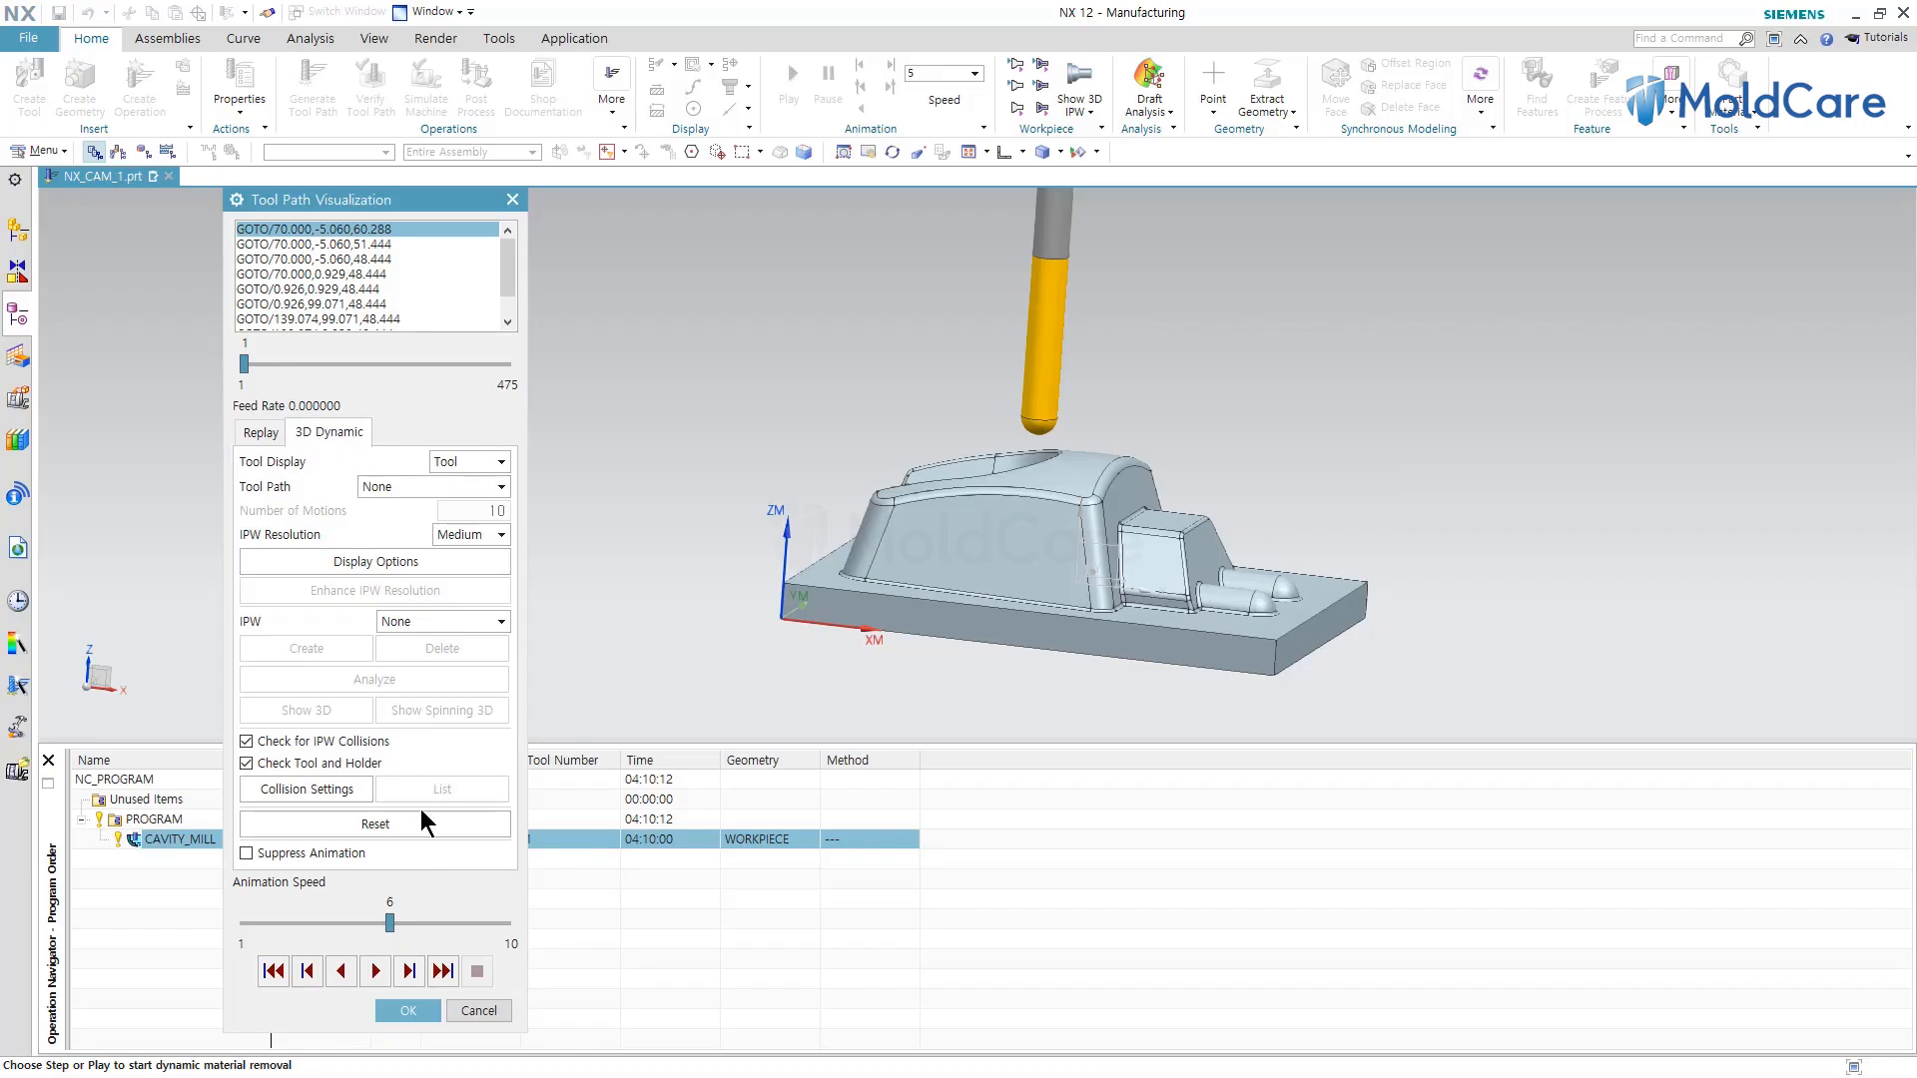
{"action": "left_click_drag", "start_coordinate": [392, 935], "coordinate": [241, 936]}
{"action": "mouse_move", "coordinate": [411, 919]}
{"action": "left_mouse_down"}
{"action": "mouse_move", "coordinate": [282, 934]}
{"action": "mouse_move", "coordinate": [419, 927]}
{"action": "left_mouse_up"}
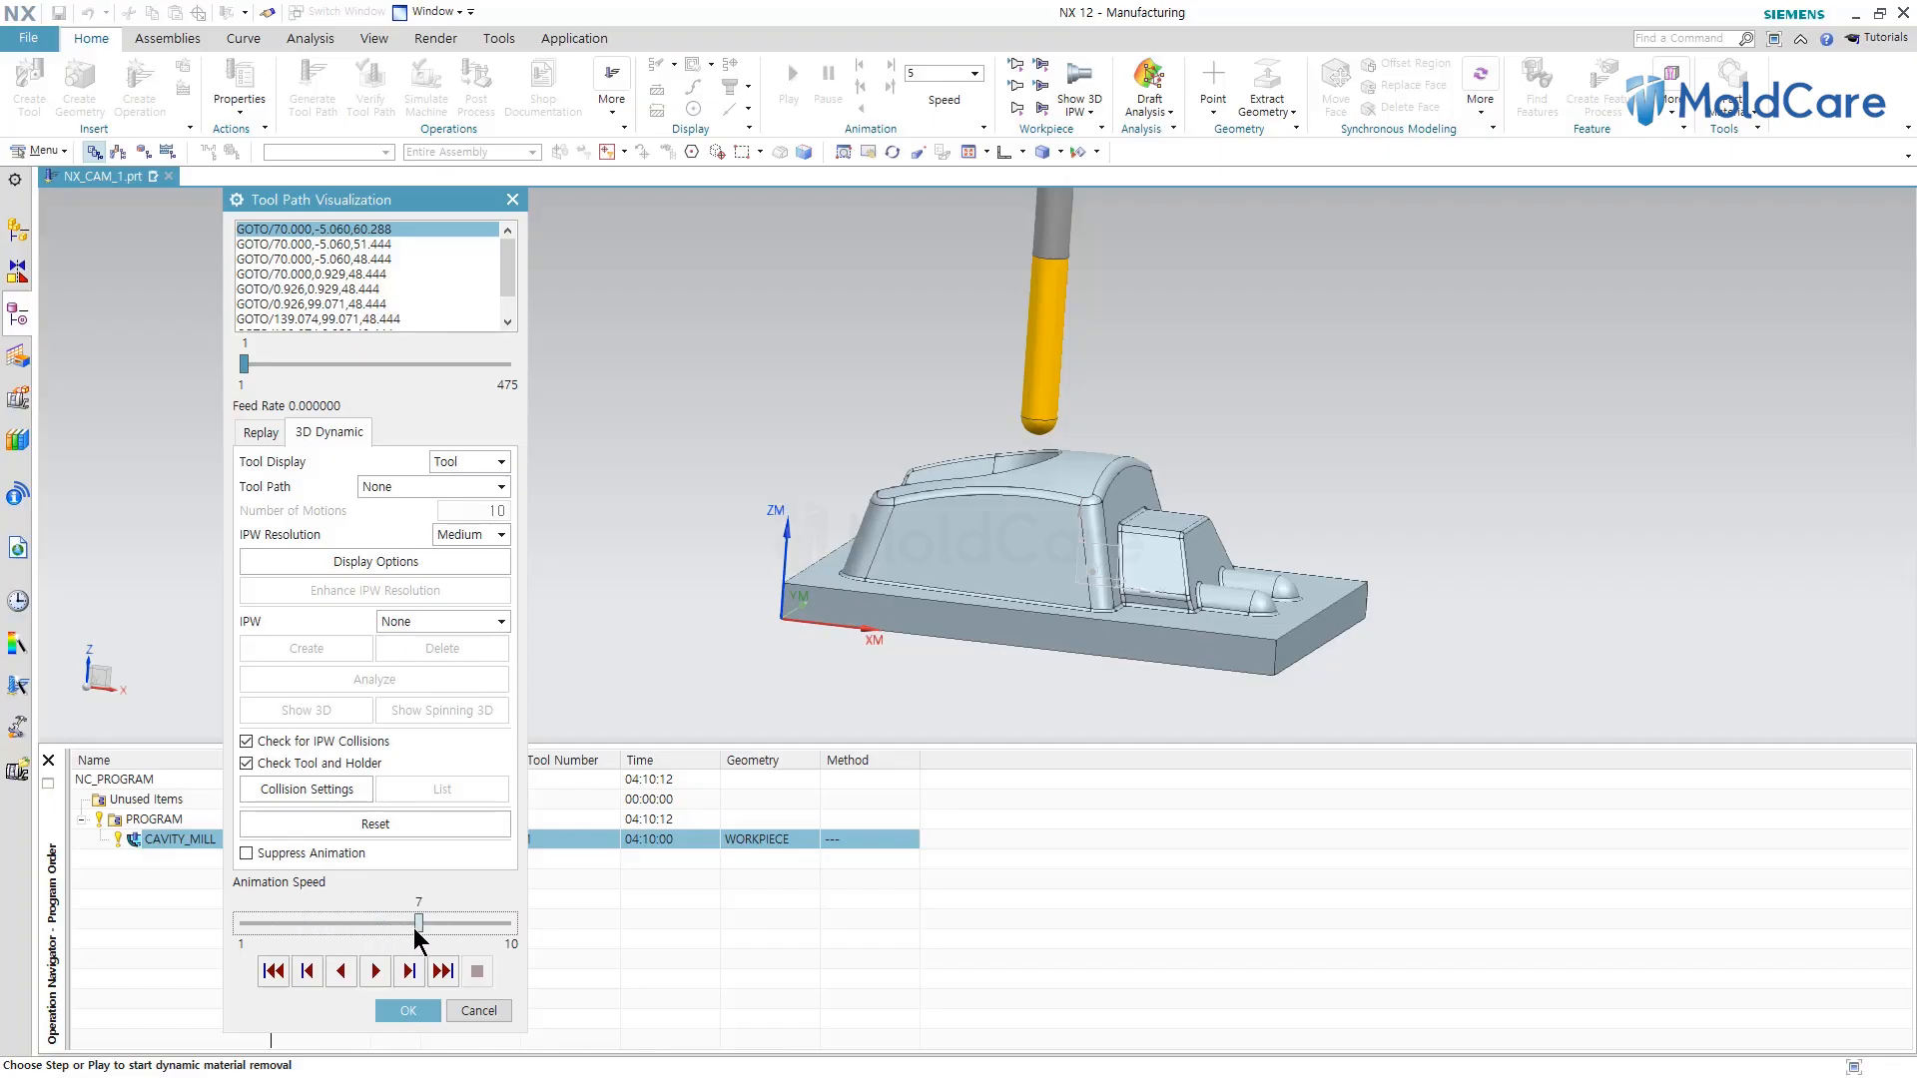
{"action": "left_click", "coordinate": [379, 975]}
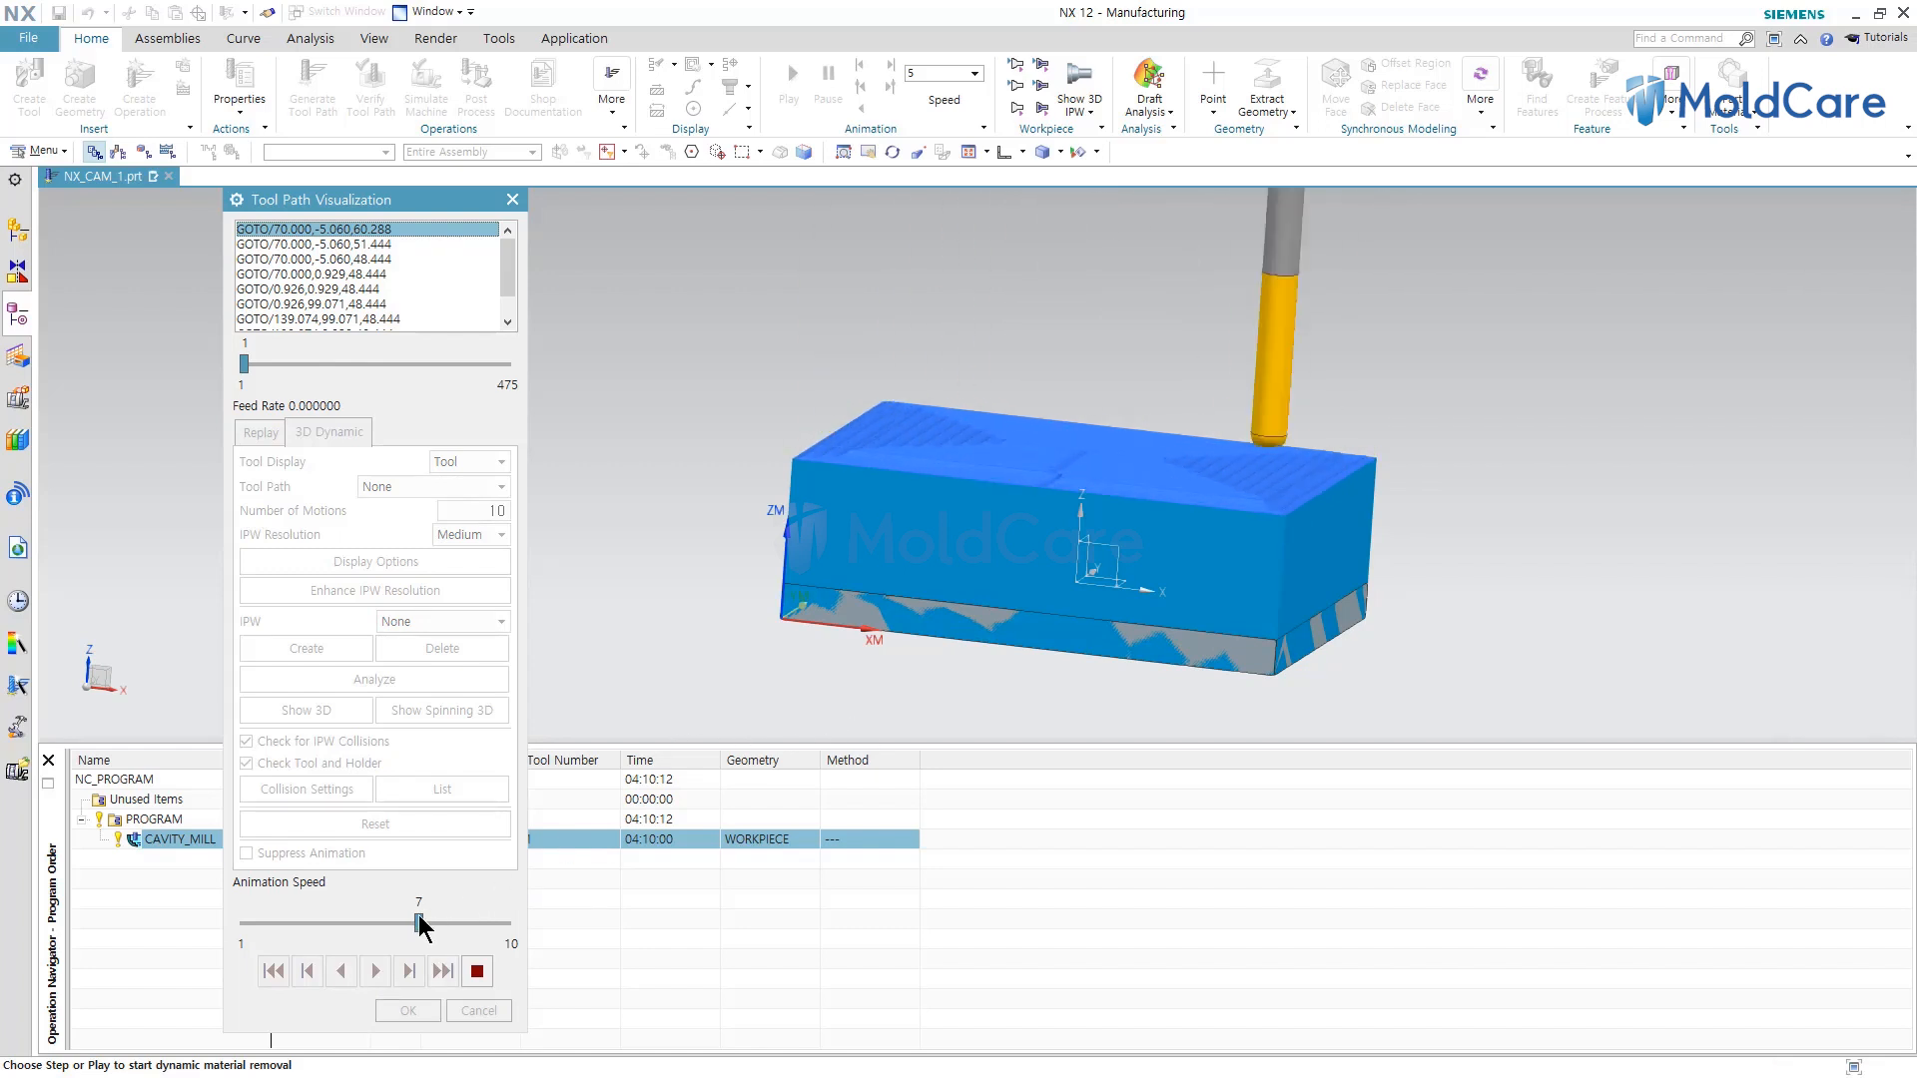
Raise the animation speed to 10, finish the verification and close the Cavity Mill dialog.
{"action": "left_click_drag", "start_coordinate": [419, 923], "coordinate": [674, 909]}
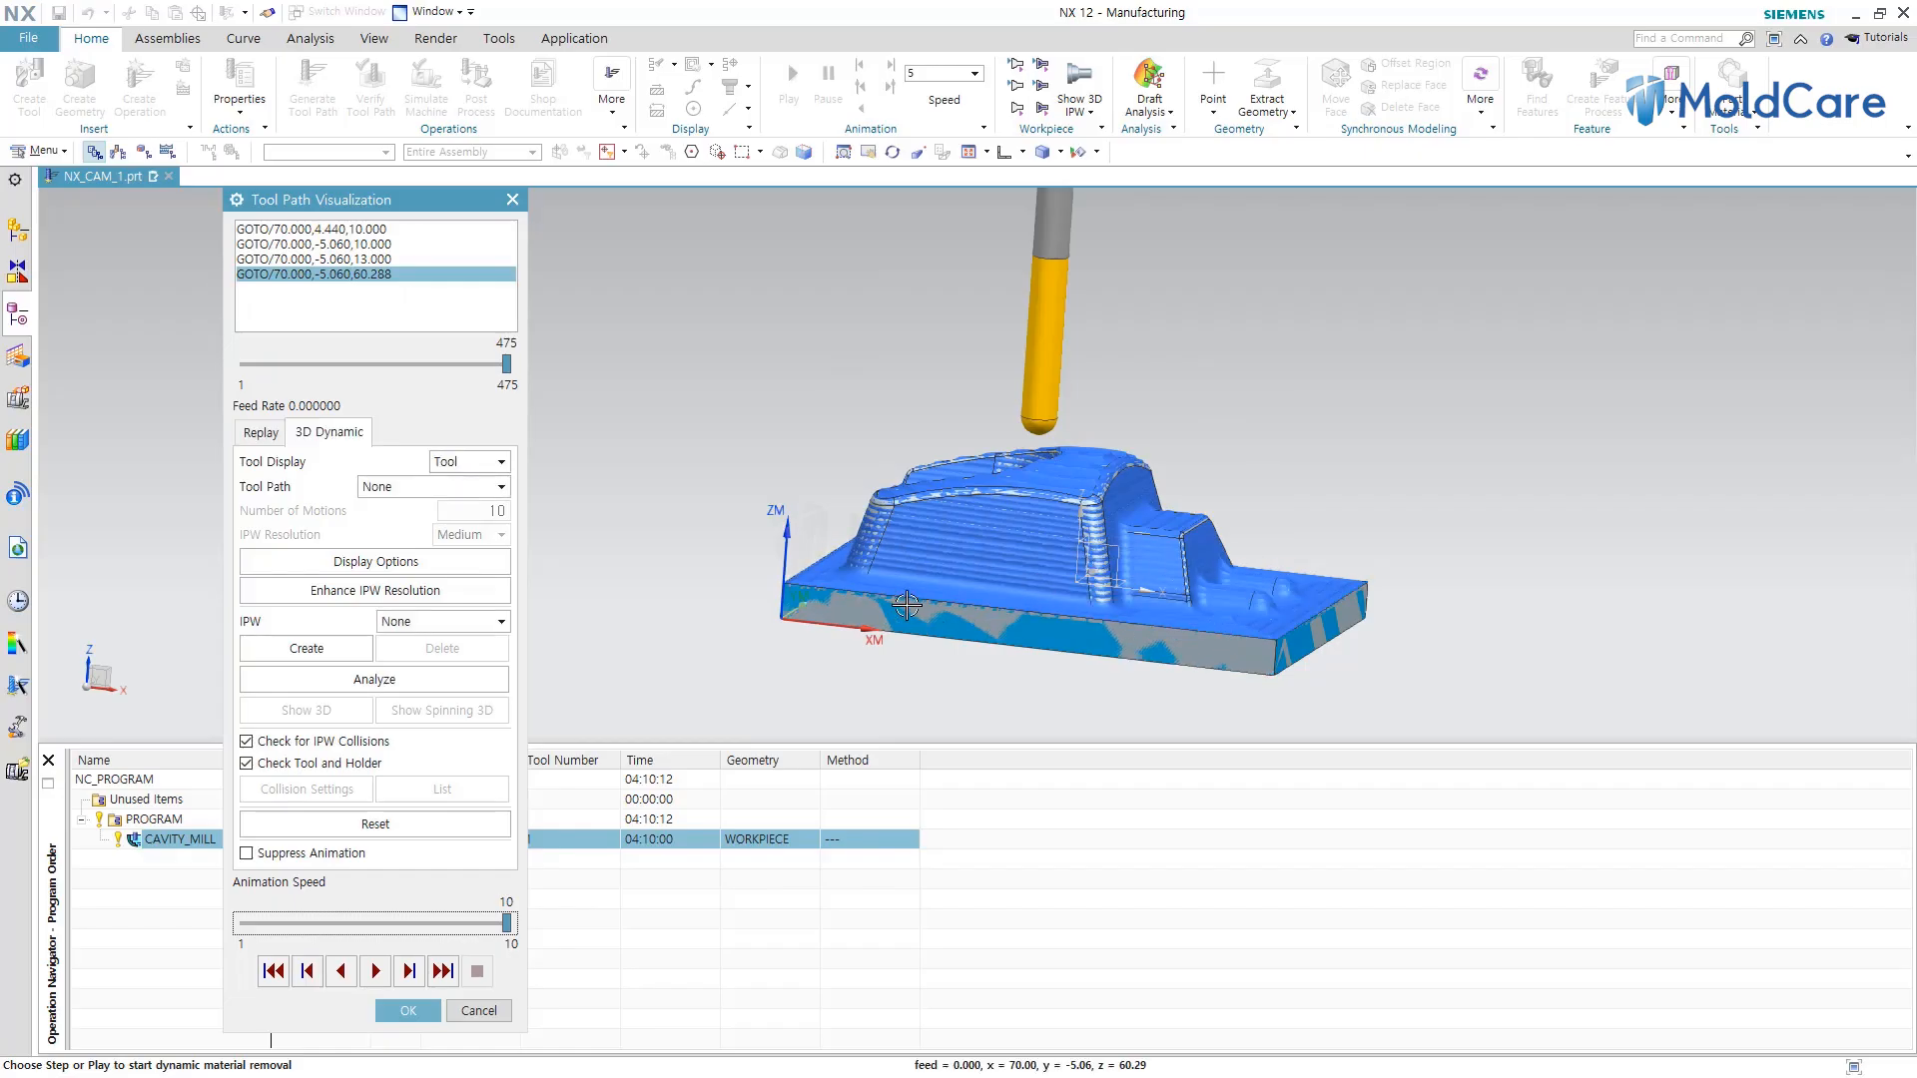
{"action": "left_click", "coordinate": [408, 1010]}
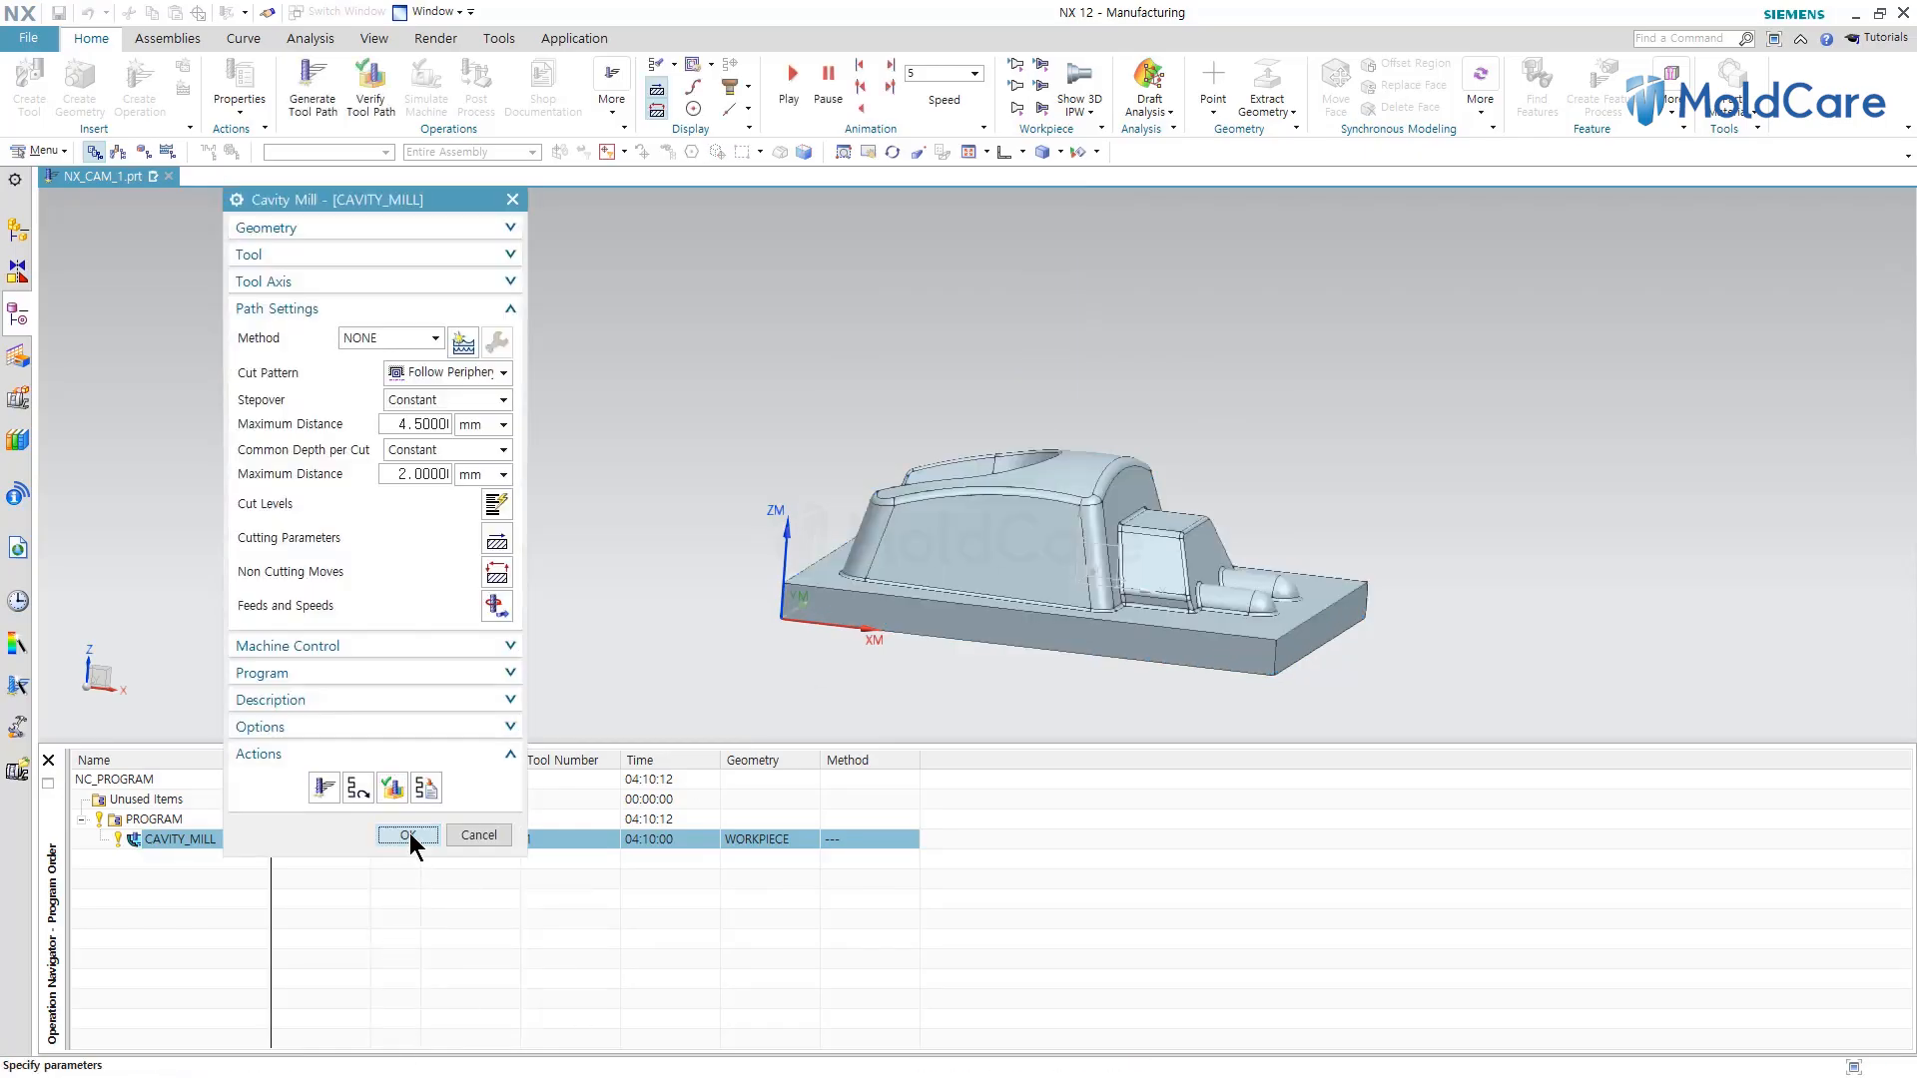
{"action": "left_click", "coordinate": [410, 835]}
{"action": "key", "text": "Escape"}
{"action": "key", "text": "End"}
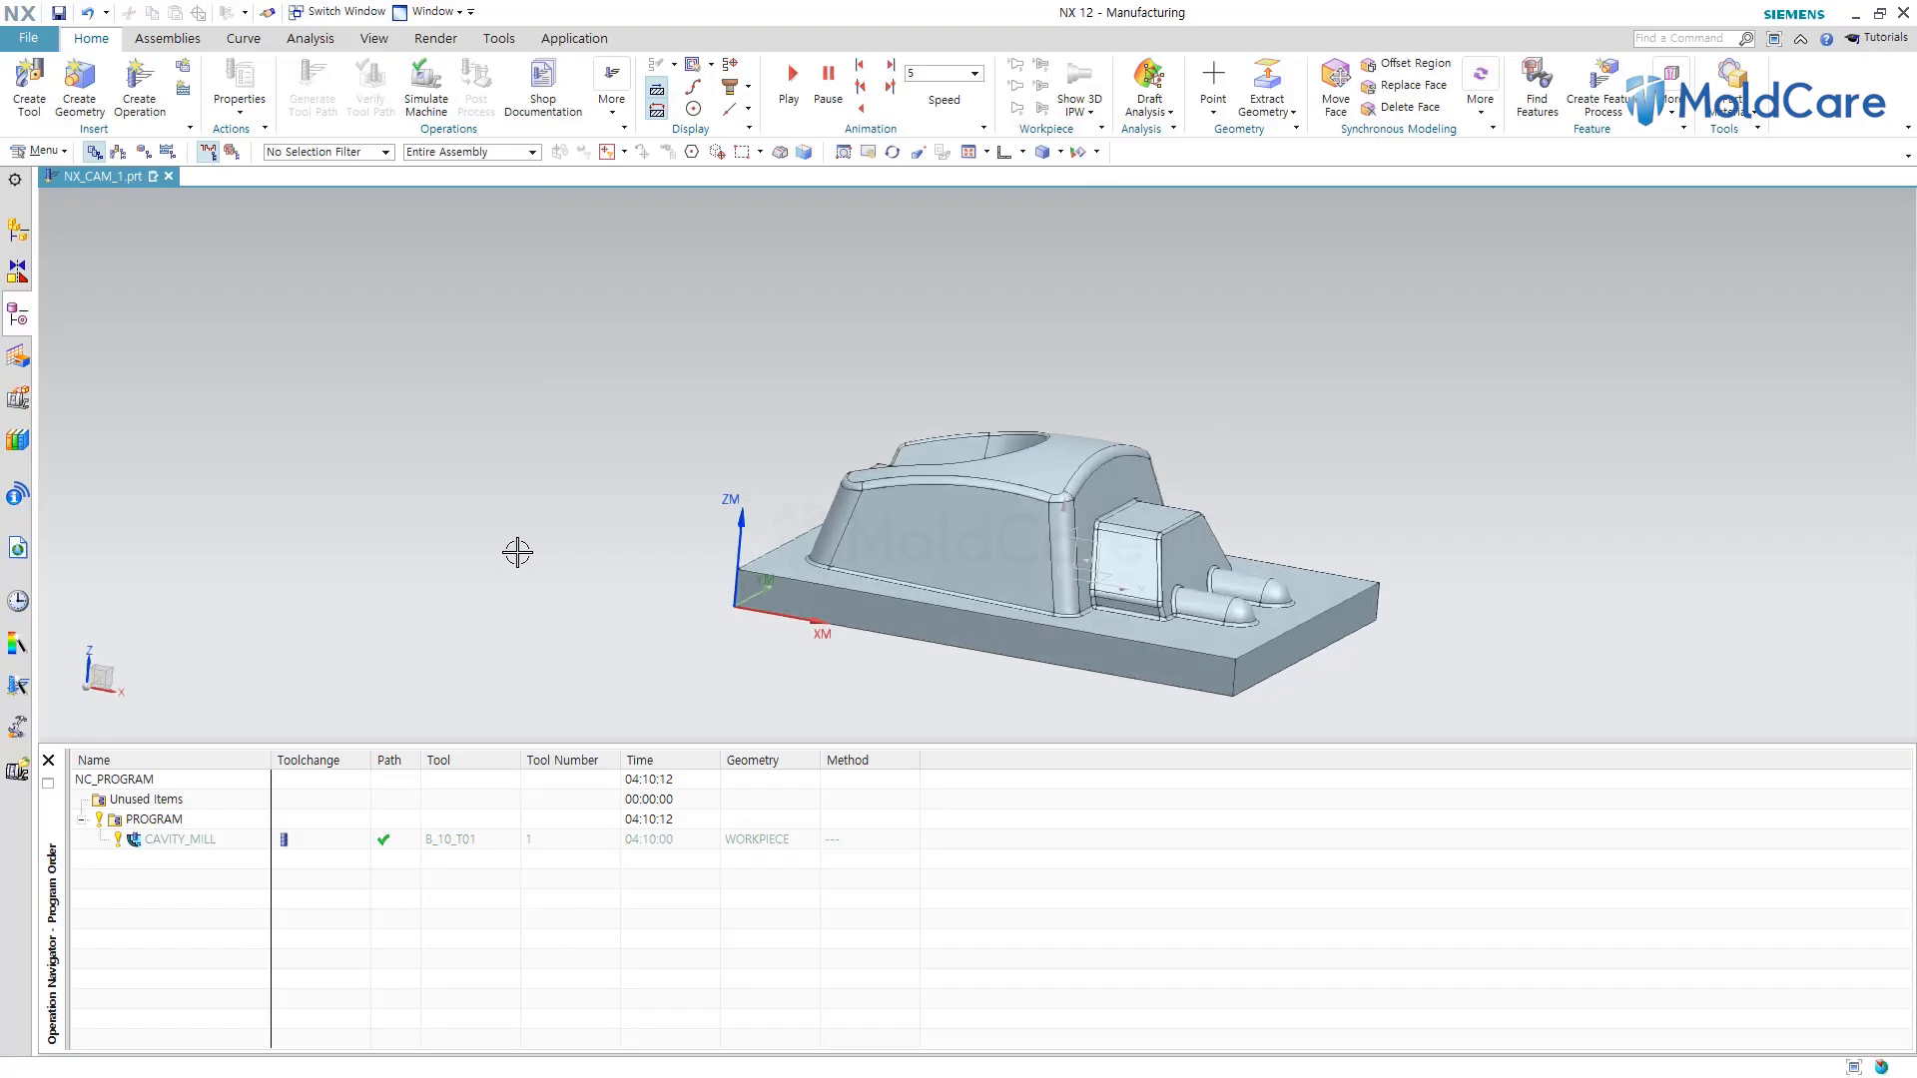